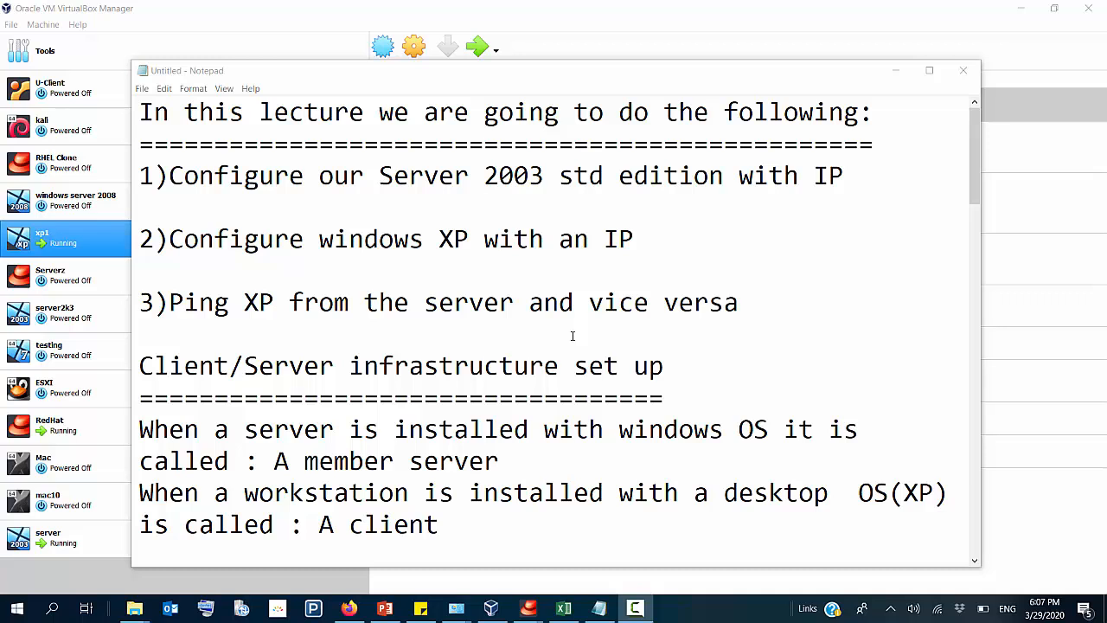
Step: Review the lecture's three tasks on configuring Server 2003 and Windows XP with IPs and pinging between them
{"action": "left_click_drag", "start_coordinate": [141, 370], "coordinate": [333, 368]}
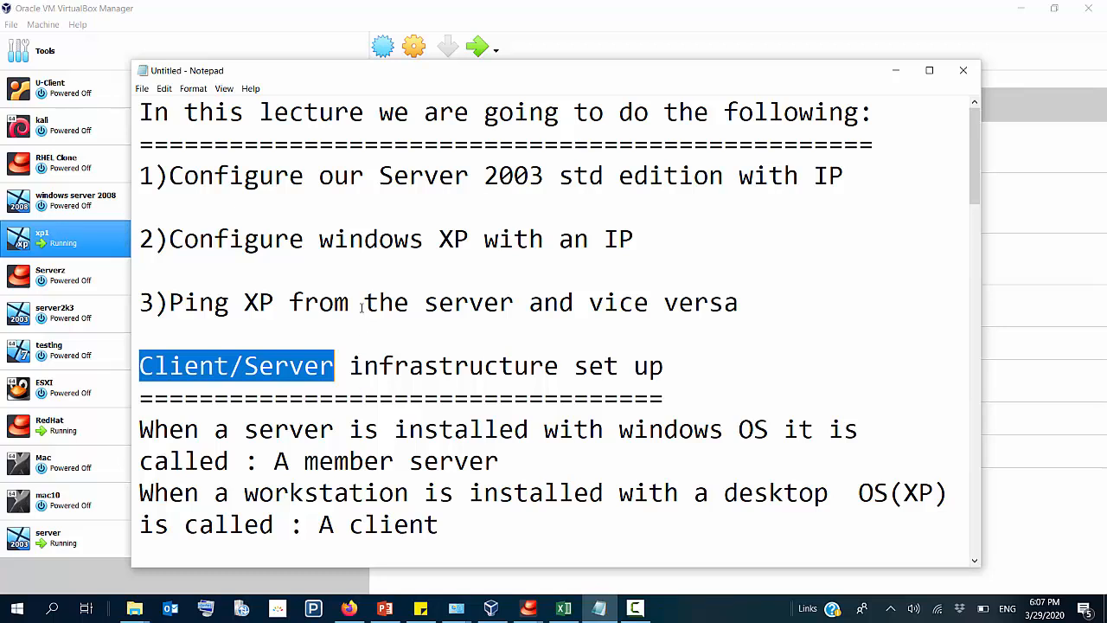
{"action": "left_click_drag", "start_coordinate": [229, 175], "coordinate": [503, 203]}
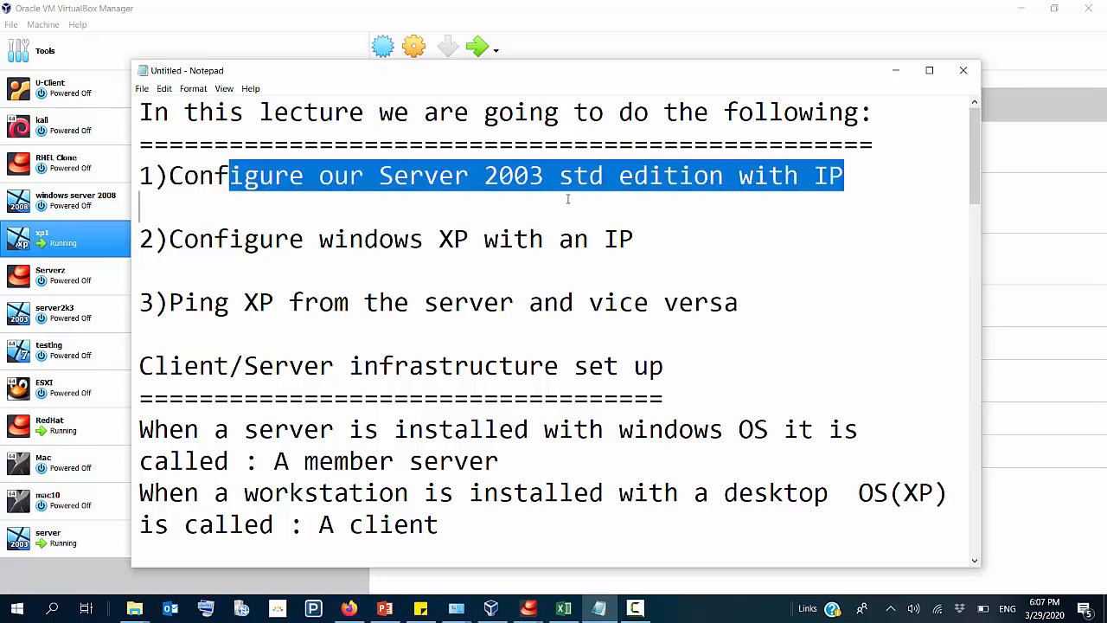
{"action": "left_click_drag", "start_coordinate": [318, 239], "coordinate": [559, 239]}
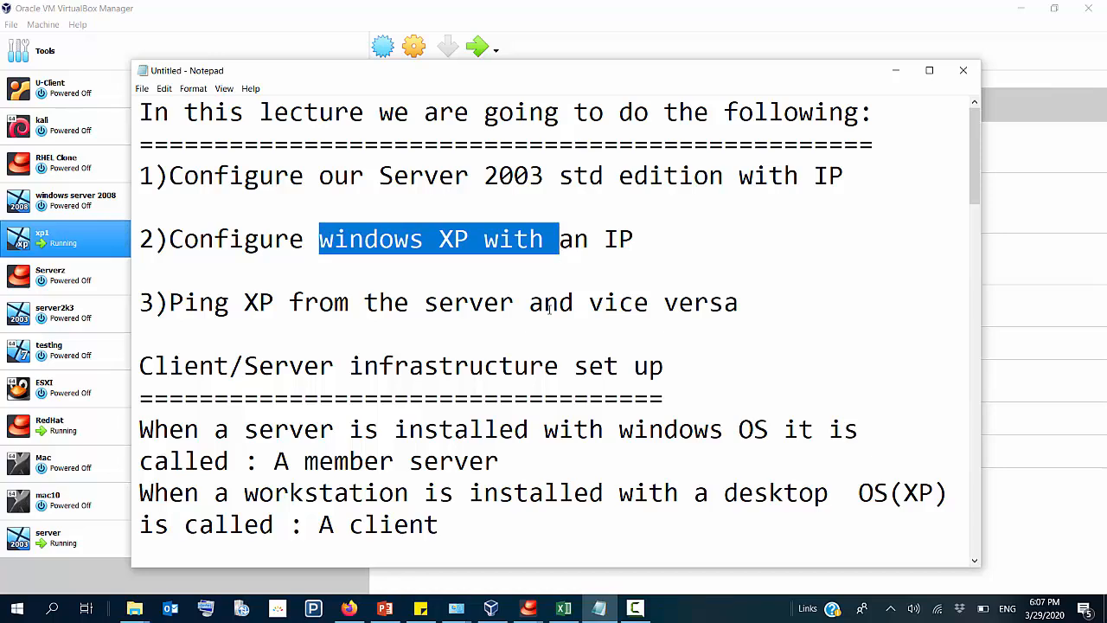
{"action": "left_click_drag", "start_coordinate": [363, 303], "coordinate": [695, 302]}
{"action": "scroll", "coordinate": [256, 197], "scroll_direction": "down", "scroll_amount": 2}
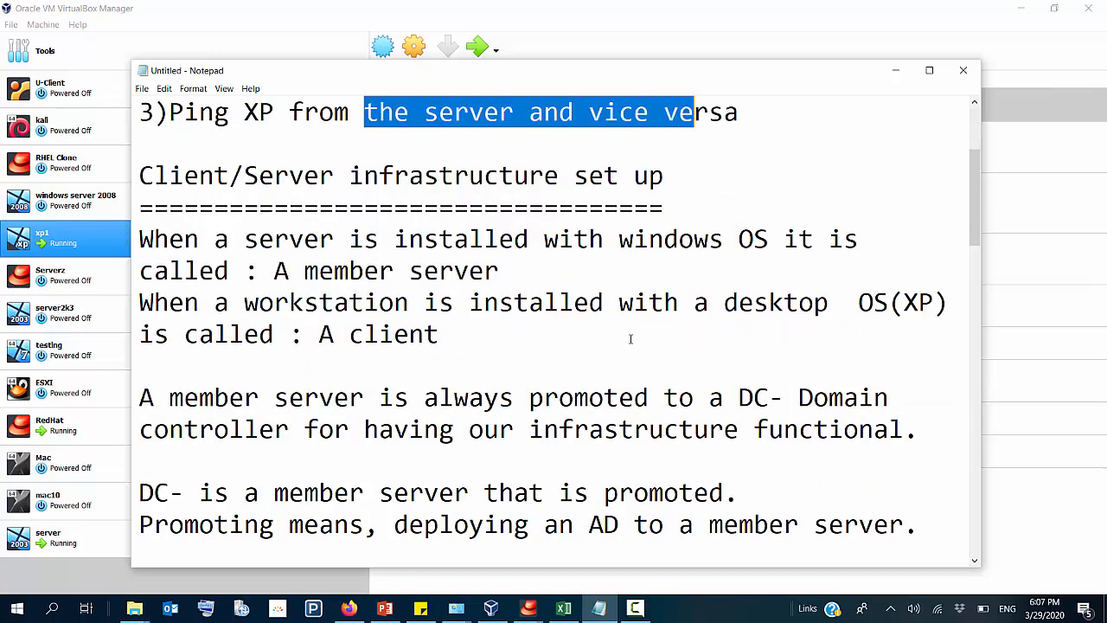
Step: Read the client/server infrastructure notes, highlighting the definitions of a member server and a client
{"action": "left_click_drag", "start_coordinate": [169, 176], "coordinate": [303, 178]}
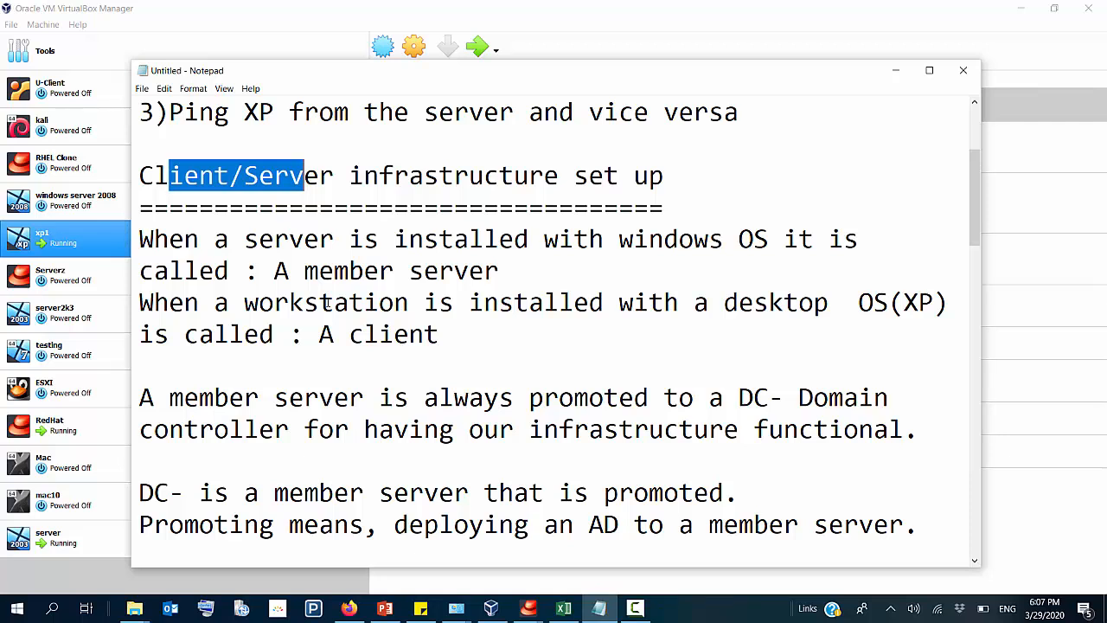
{"action": "left_click_drag", "start_coordinate": [230, 243], "coordinate": [320, 243]}
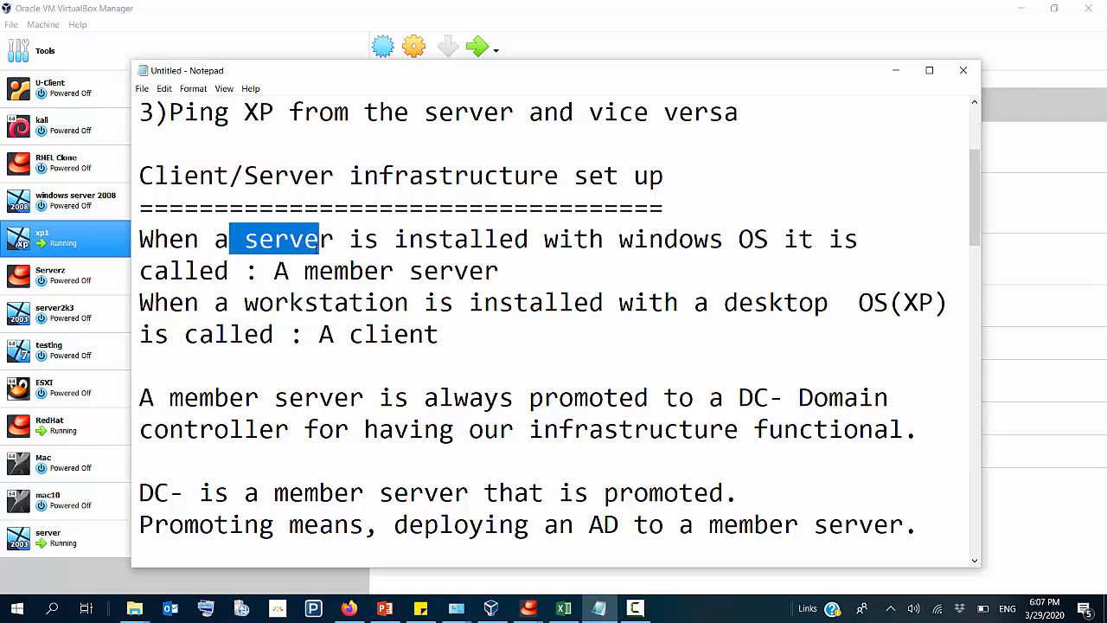
{"action": "left_click_drag", "start_coordinate": [274, 303], "coordinate": [378, 303]}
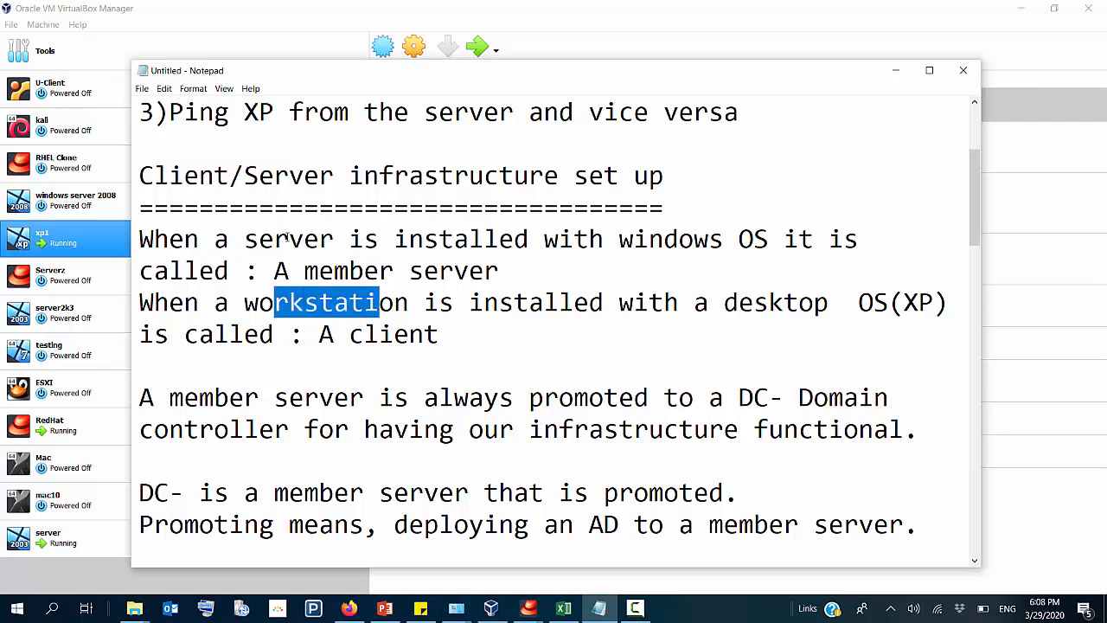
{"action": "left_click_drag", "start_coordinate": [229, 239], "coordinate": [501, 239]}
{"action": "left_click_drag", "start_coordinate": [663, 238], "coordinate": [768, 247]}
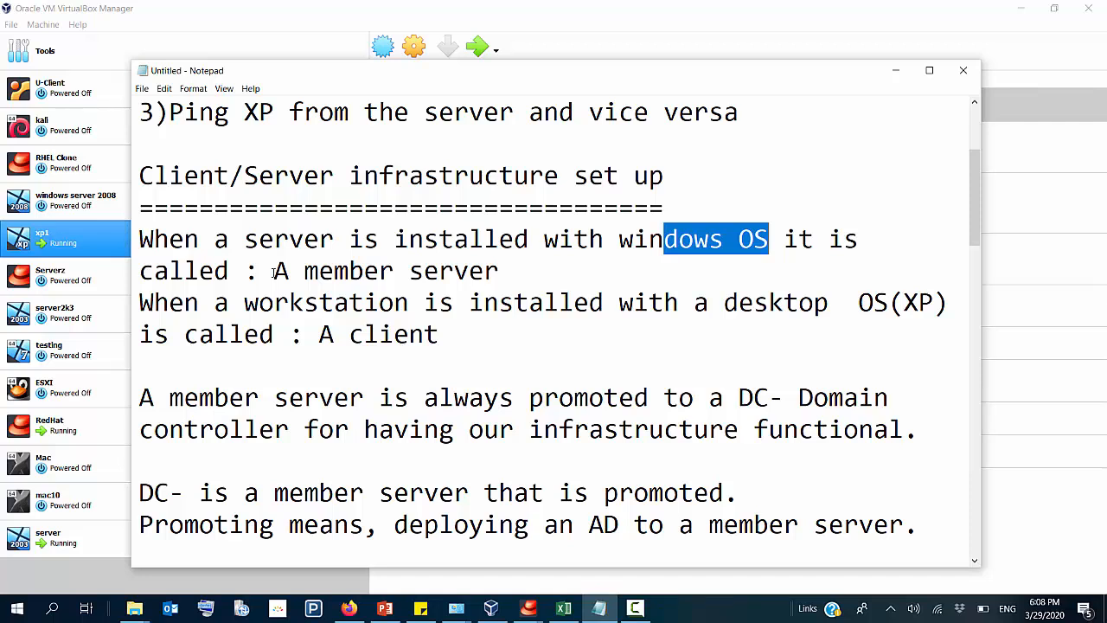
{"action": "left_click_drag", "start_coordinate": [273, 273], "coordinate": [508, 269]}
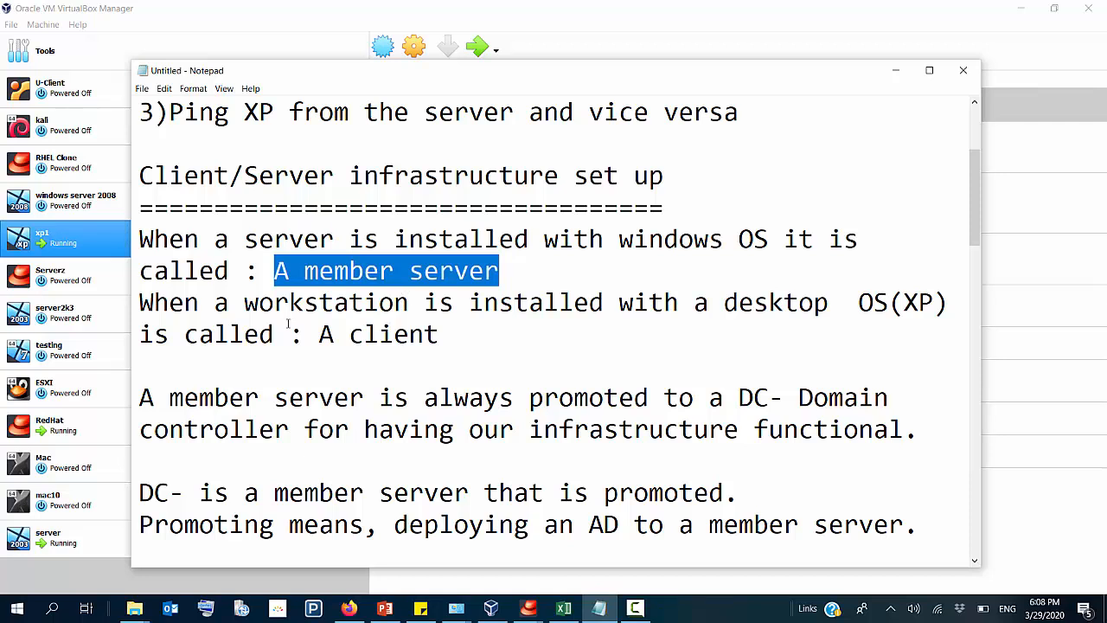
{"action": "left_click_drag", "start_coordinate": [256, 305], "coordinate": [399, 305]}
{"action": "left_click_drag", "start_coordinate": [559, 305], "coordinate": [837, 305]}
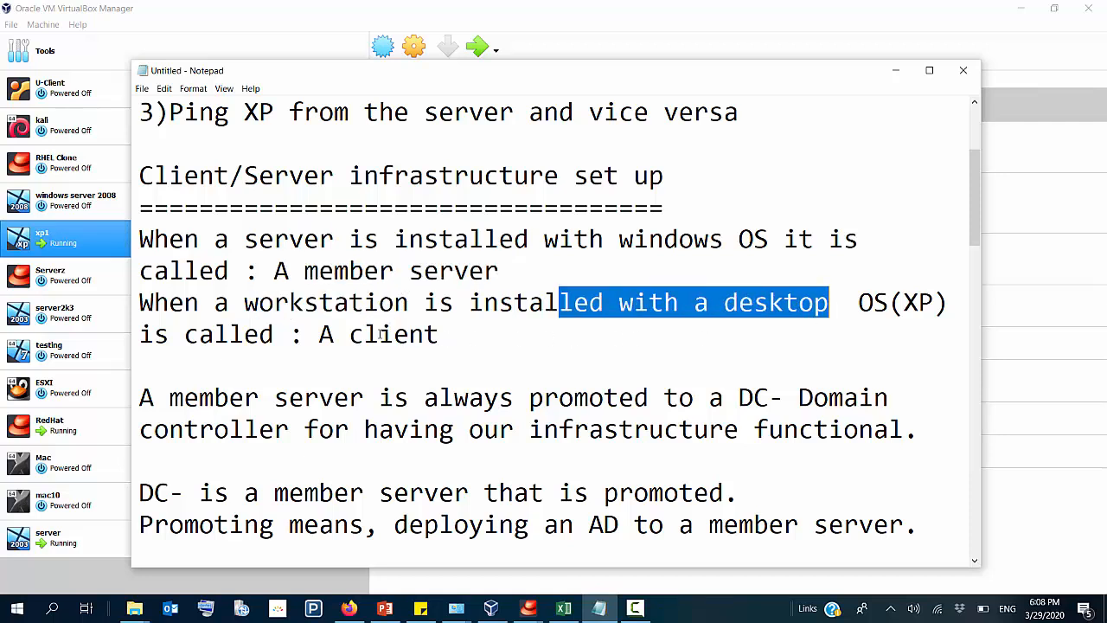
{"action": "left_click_drag", "start_coordinate": [318, 335], "coordinate": [436, 350]}
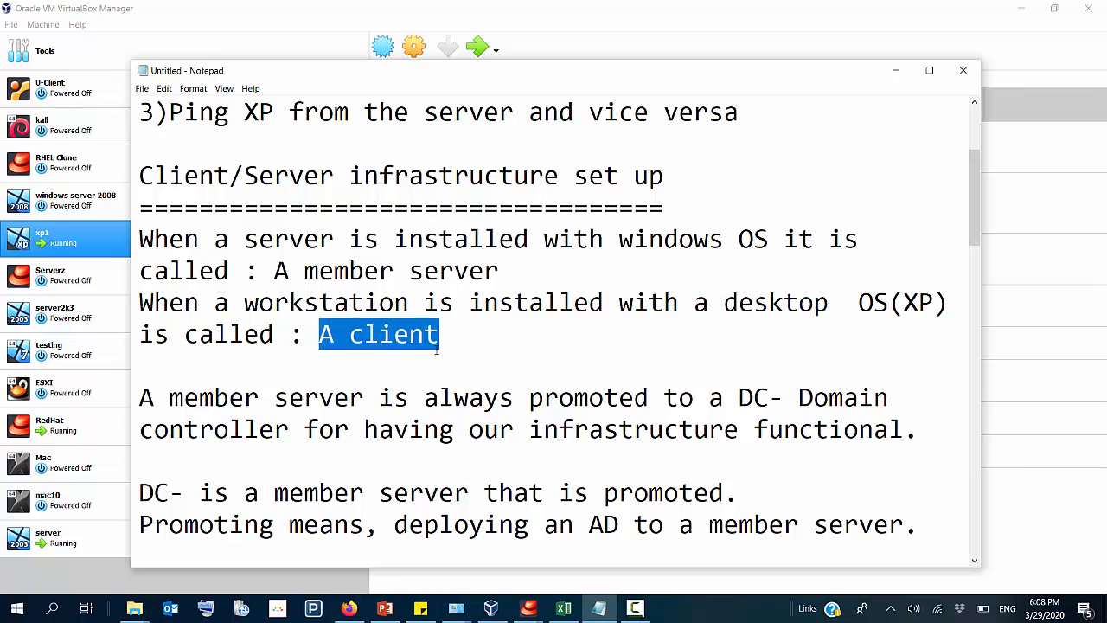
Step: Read the note on promoting a member server to a domain controller, highlighting its key phrases
{"action": "scroll", "coordinate": [437, 350], "scroll_direction": "down", "scroll_amount": 1}
{"action": "left_click_drag", "start_coordinate": [349, 303], "coordinate": [662, 304]}
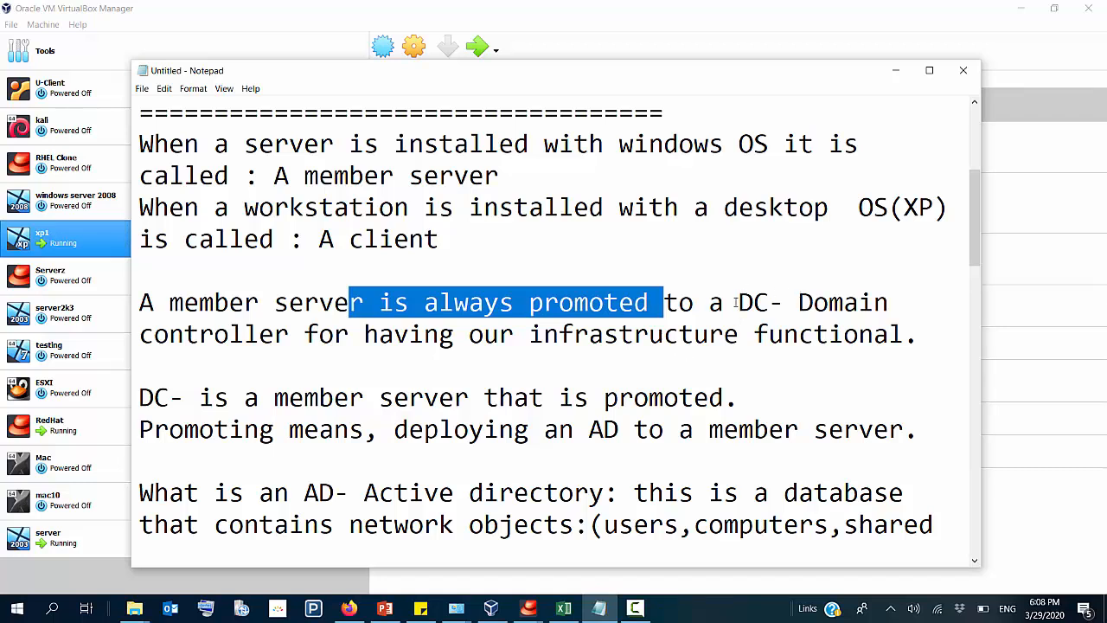
{"action": "left_click_drag", "start_coordinate": [738, 303], "coordinate": [818, 347]}
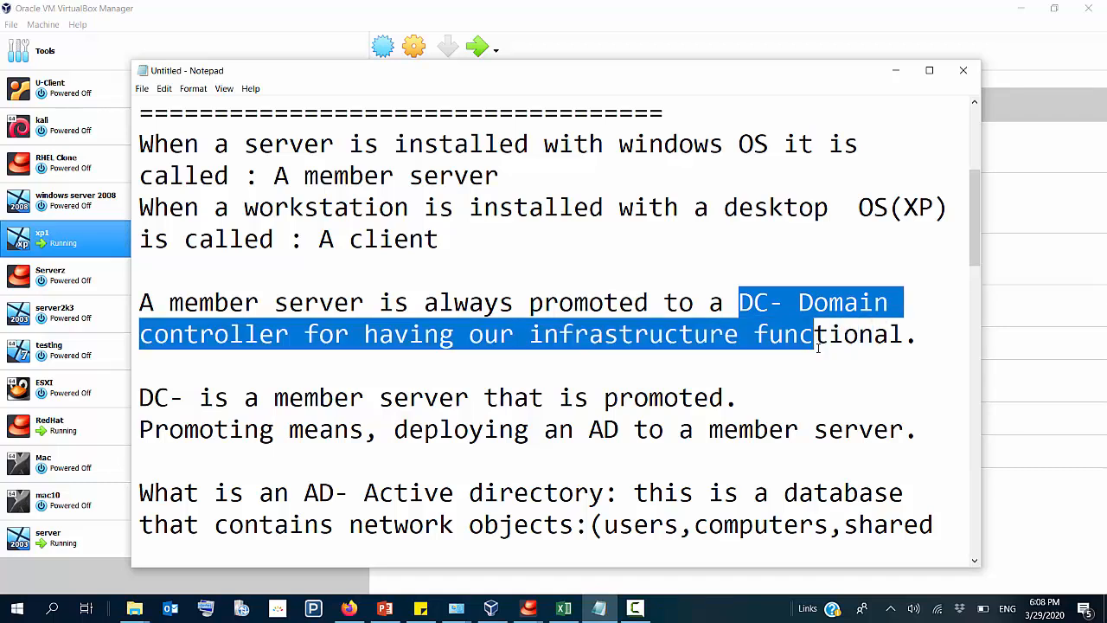
{"action": "left_click", "coordinate": [818, 350]}
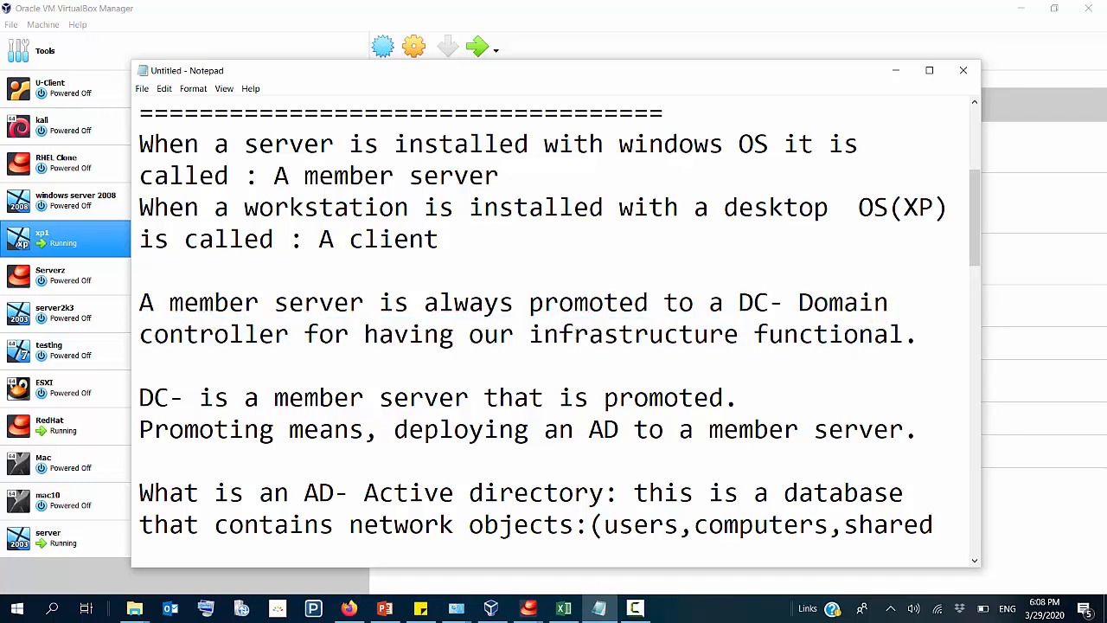
{"action": "left_click", "coordinate": [533, 337]}
{"action": "key", "text": "shift+Right"}
{"action": "key", "text": "shift+Right"}
{"action": "key", "text": "shift+Right"}
{"action": "key", "text": "shift+Right"}
{"action": "key", "text": "shift+Right"}
{"action": "key", "text": "shift+Right"}
{"action": "key", "text": "shift+Right"}
{"action": "key", "text": "shift+Right"}
{"action": "key", "text": "shift+Right"}
{"action": "key", "text": "shift+Right"}
{"action": "key", "text": "shift+Right"}
{"action": "key", "text": "shift+Right"}
{"action": "key", "text": "shift+Right"}
{"action": "key", "text": "shift+Right"}
{"action": "key", "text": "shift+Right"}
{"action": "key", "text": "shift+Right"}
{"action": "key", "text": "shift+Right"}
{"action": "key", "text": "shift+Right"}
{"action": "key", "text": "shift+Right"}
{"action": "key", "text": "shift+Right"}
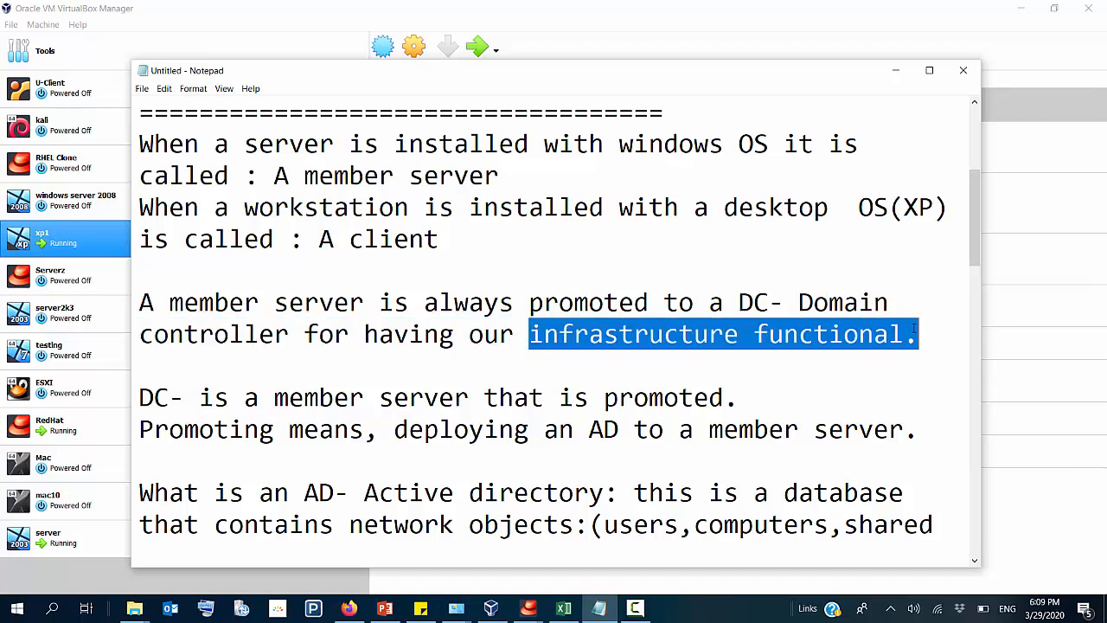
Step: Read the notes explaining a DC, promotion and Active Directory, highlighting the network objects it contains
{"action": "scroll", "coordinate": [685, 361], "scroll_direction": "down", "scroll_amount": 1}
{"action": "scroll", "coordinate": [685, 362], "scroll_direction": "down", "scroll_amount": 1}
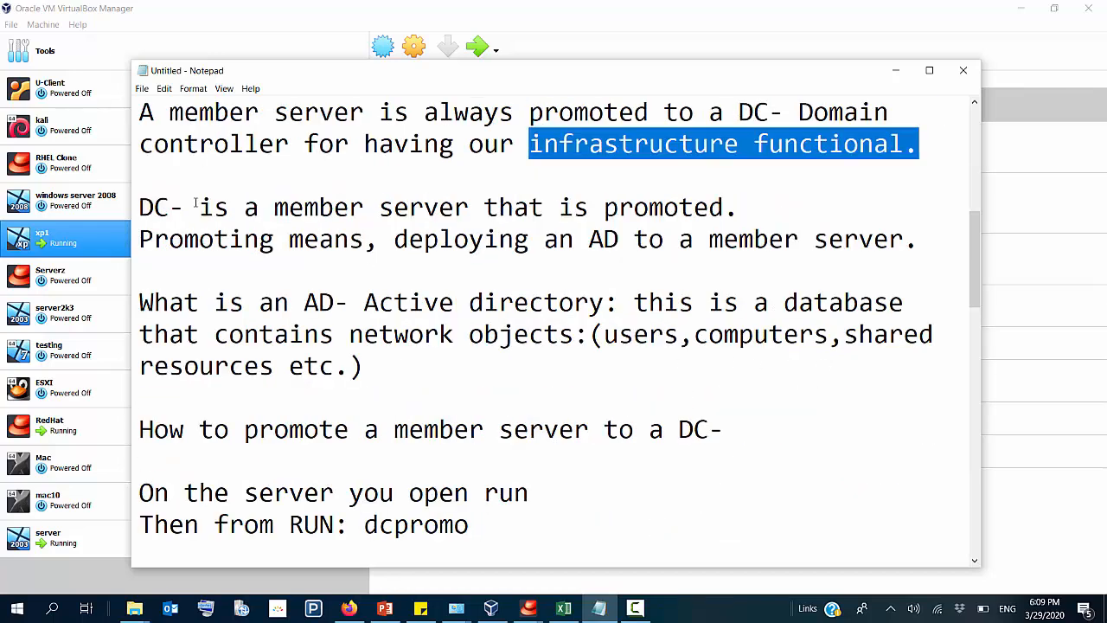
{"action": "left_click_drag", "start_coordinate": [170, 207], "coordinate": [271, 227]}
{"action": "left_click", "coordinate": [306, 213]}
{"action": "left_click_drag", "start_coordinate": [334, 208], "coordinate": [731, 210]}
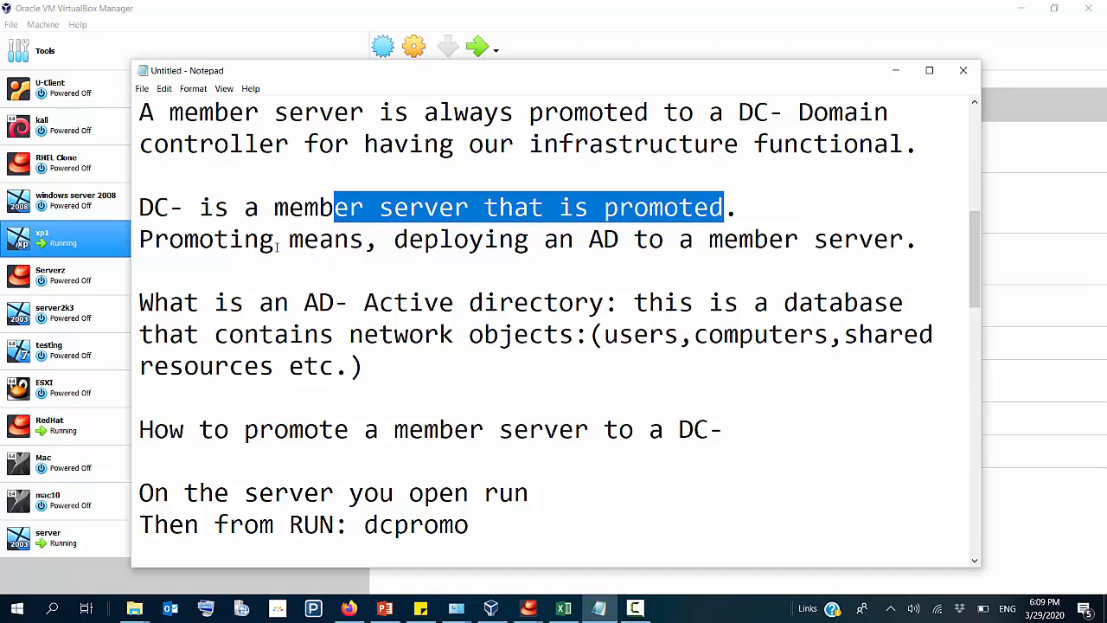
{"action": "left_click_drag", "start_coordinate": [213, 240], "coordinate": [312, 256]}
{"action": "left_click", "coordinate": [376, 257]}
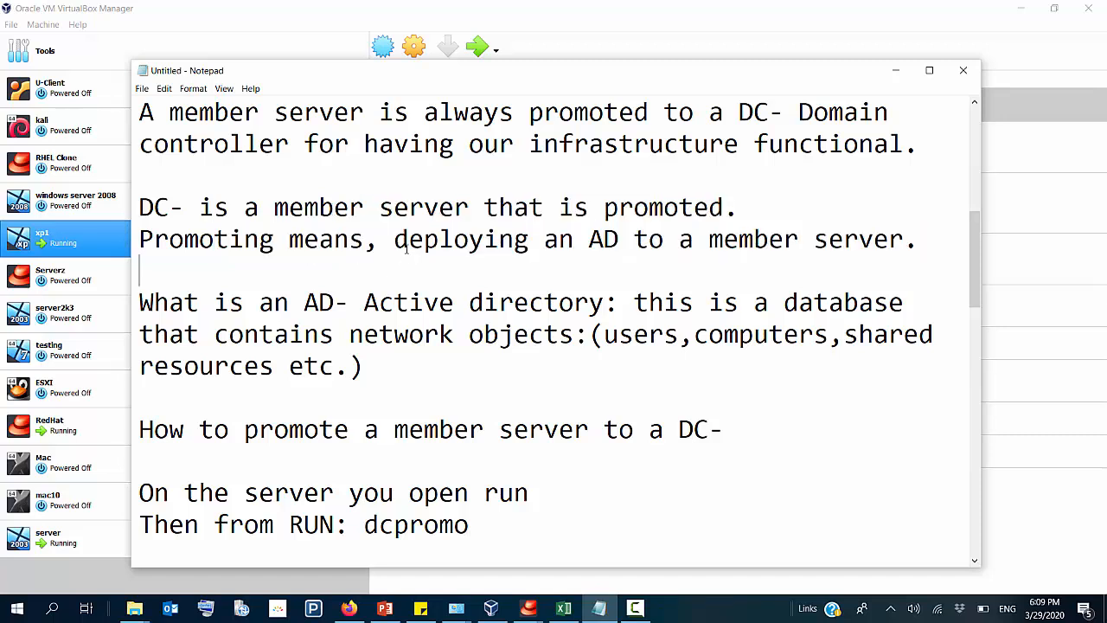
{"action": "left_click_drag", "start_coordinate": [394, 239], "coordinate": [604, 240]}
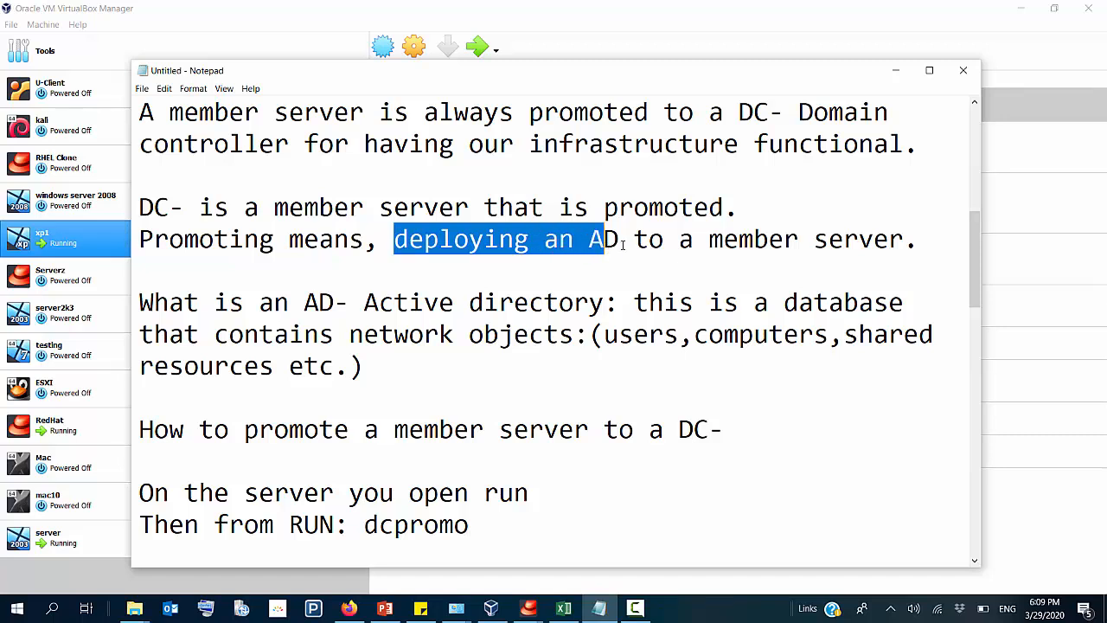
{"action": "left_click_drag", "start_coordinate": [624, 240], "coordinate": [804, 260]}
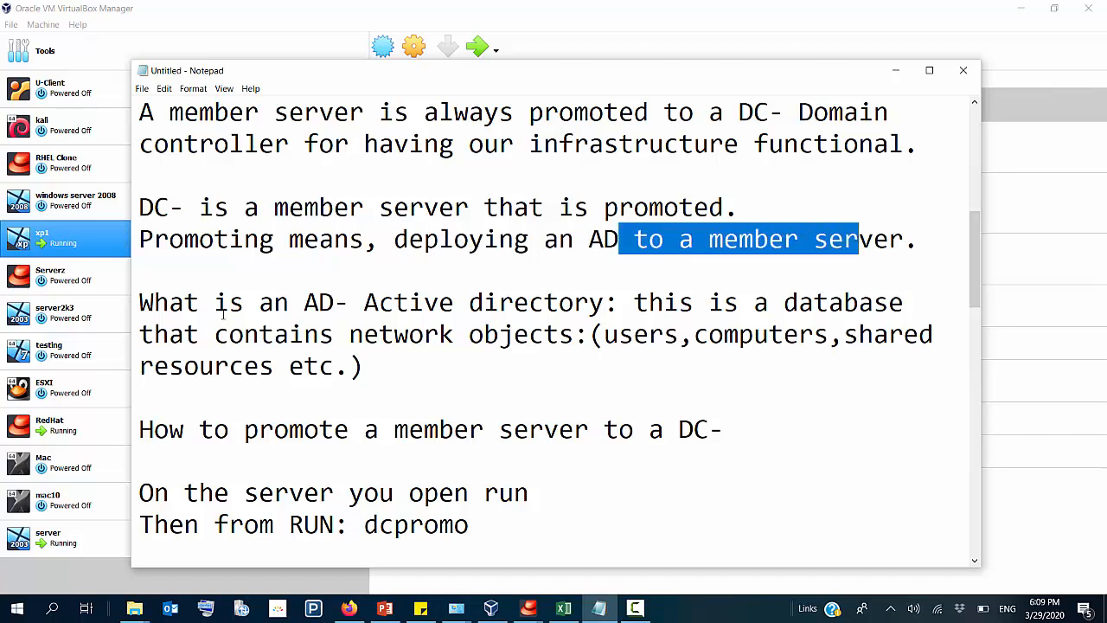
{"action": "left_click_drag", "start_coordinate": [228, 303], "coordinate": [880, 344]}
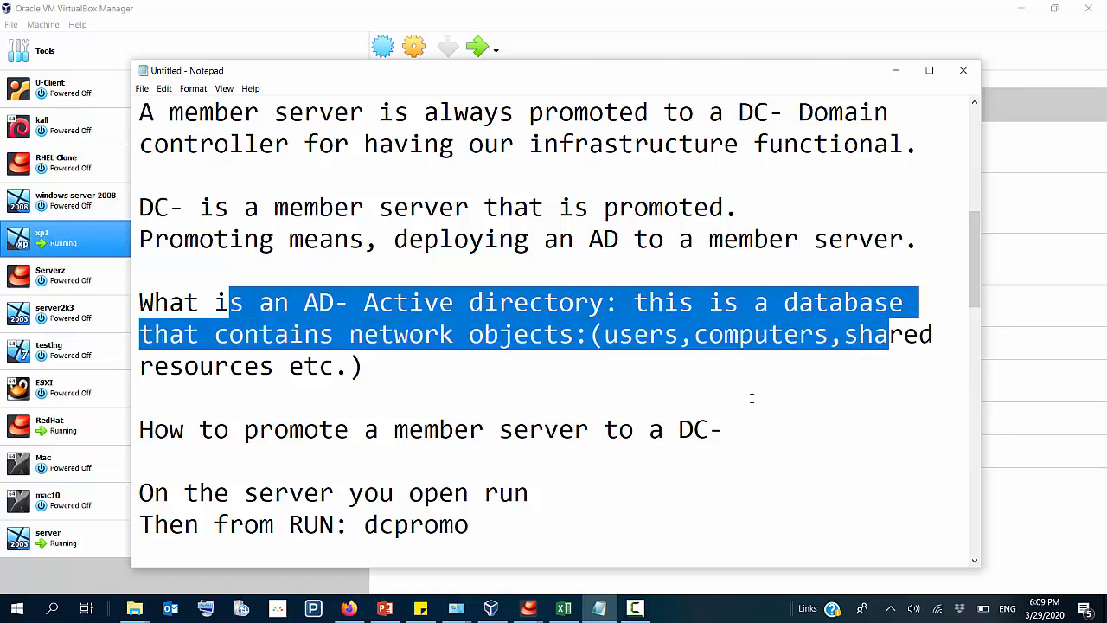
{"action": "left_click", "coordinate": [766, 367]}
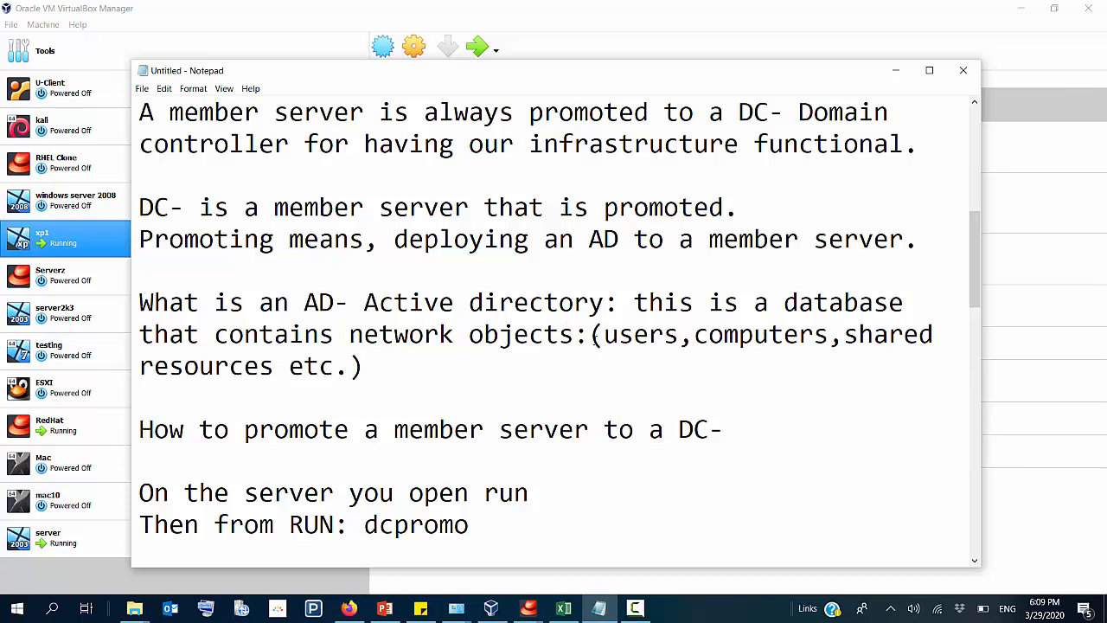
{"action": "left_click_drag", "start_coordinate": [604, 334], "coordinate": [911, 350]}
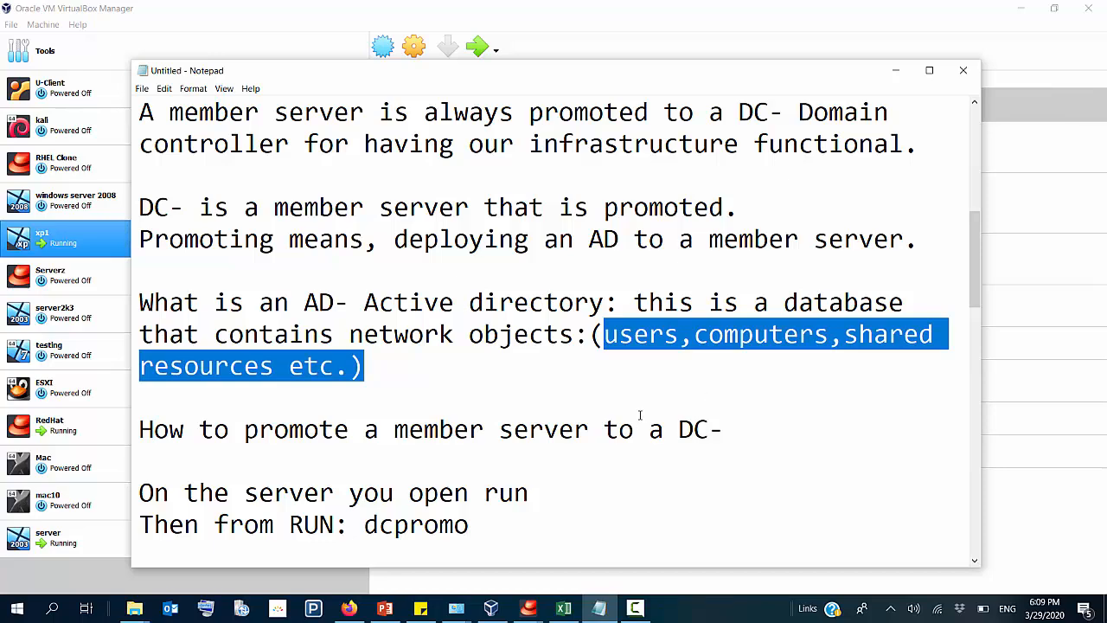
Step: Underline the "How to promote a member server to a DC-" heading with a row of equals signs
{"action": "scroll", "coordinate": [568, 386], "scroll_direction": "down", "scroll_amount": 2}
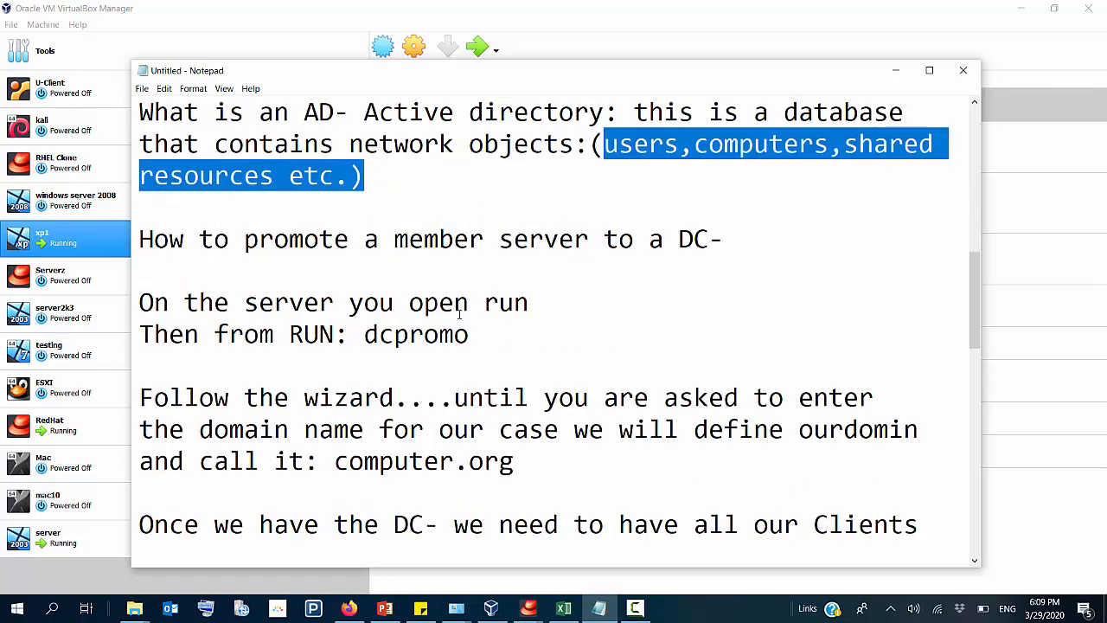
{"action": "left_click", "coordinate": [150, 264]}
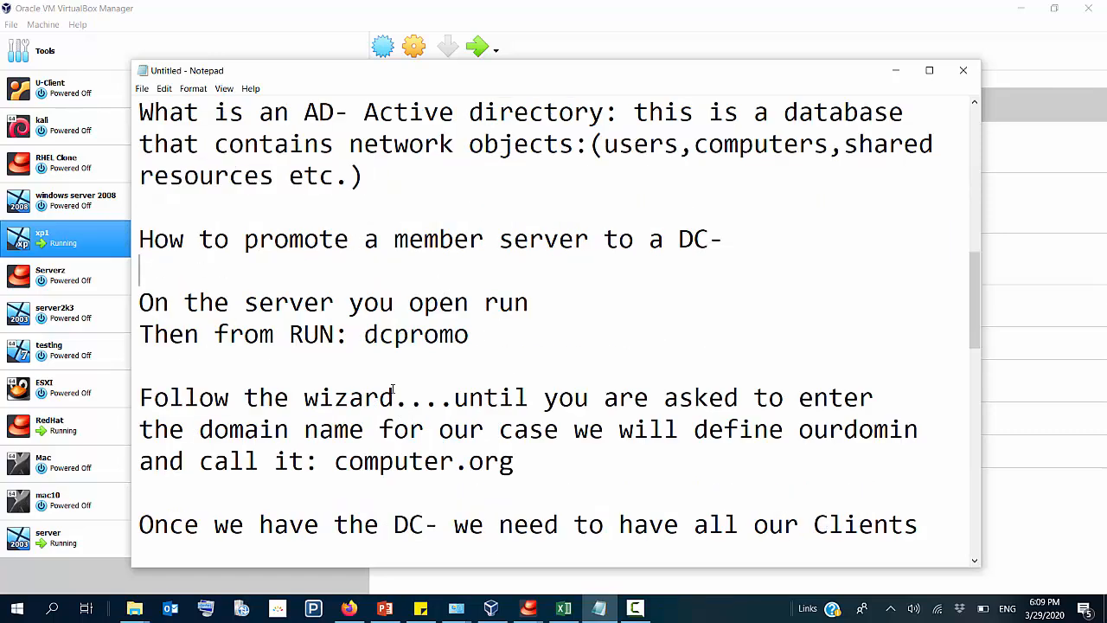
{"action": "type", "text": "========================="}
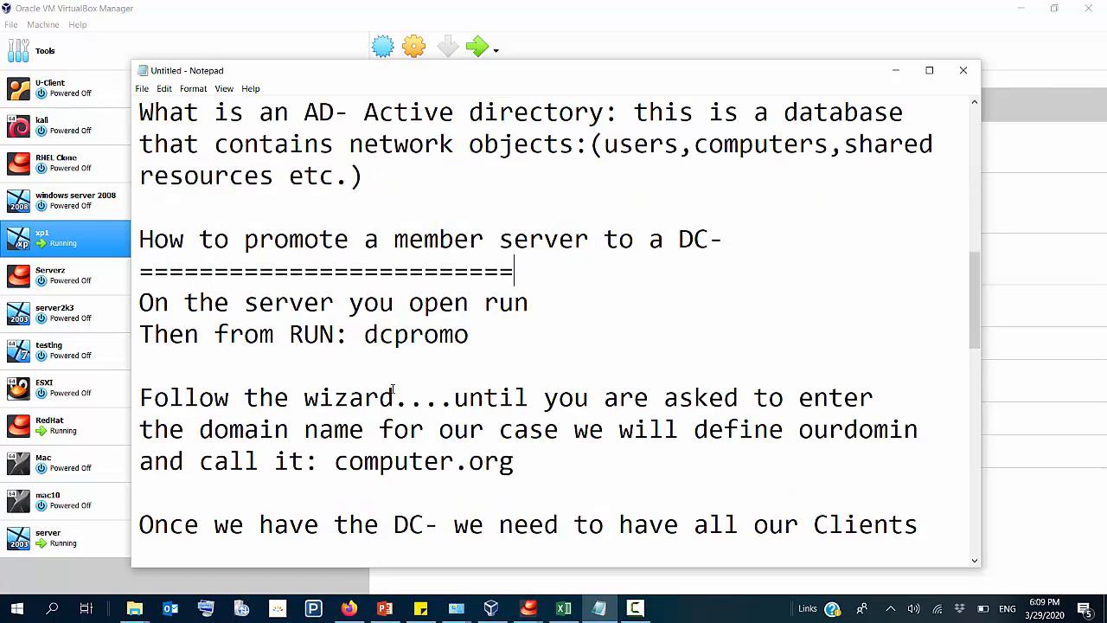
{"action": "type", "text": "============="}
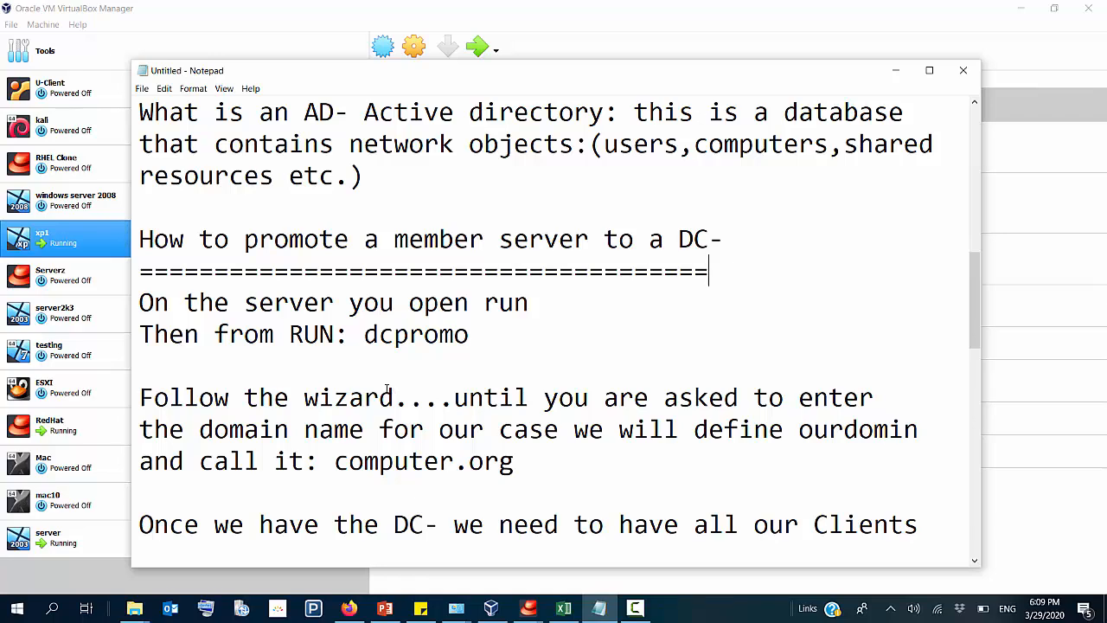
Step: Read the promotion instructions, highlighting the Run command dcpromo and the wizard's domain name part
{"action": "scroll", "coordinate": [292, 307], "scroll_direction": "down", "scroll_amount": 1}
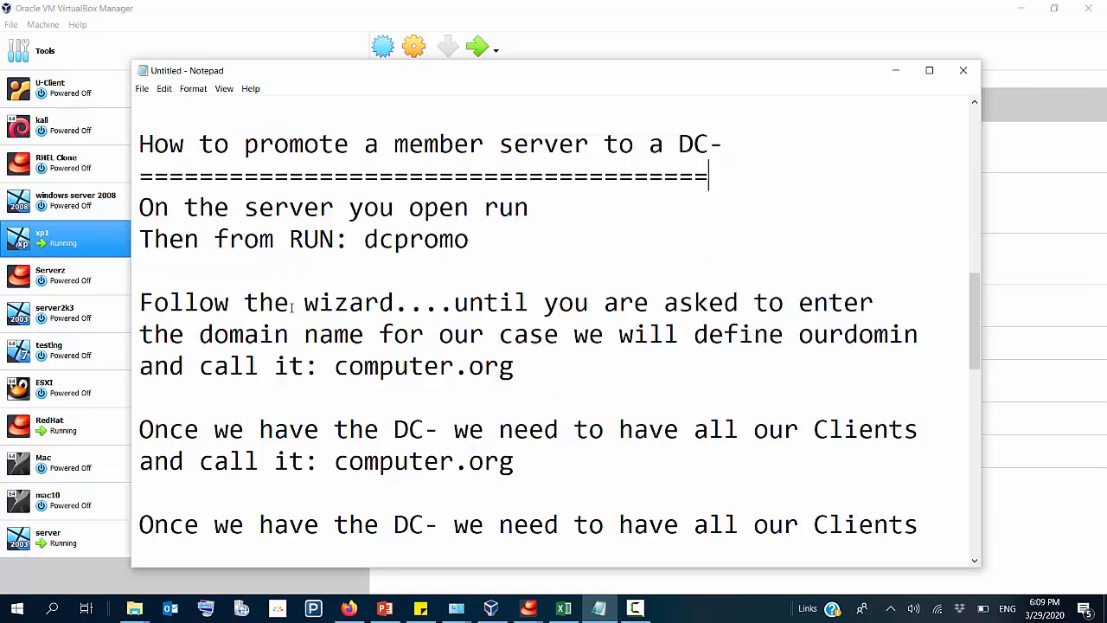
{"action": "left_click_drag", "start_coordinate": [198, 208], "coordinate": [529, 208]}
{"action": "left_click_drag", "start_coordinate": [290, 239], "coordinate": [471, 240]}
{"action": "left_click", "coordinate": [369, 245]}
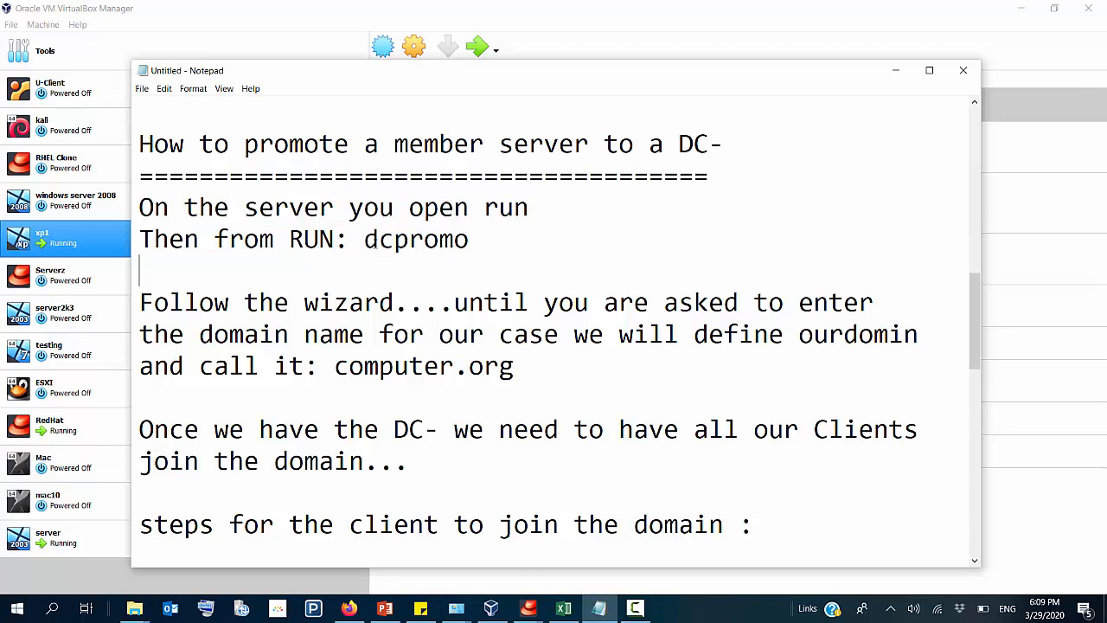
{"action": "left_click_drag", "start_coordinate": [365, 242], "coordinate": [471, 242]}
{"action": "left_click", "coordinate": [364, 244]}
{"action": "left_click_drag", "start_coordinate": [364, 243], "coordinate": [473, 245]}
{"action": "left_click", "coordinate": [432, 258]}
{"action": "left_click_drag", "start_coordinate": [364, 243], "coordinate": [395, 243]}
{"action": "scroll", "coordinate": [462, 288], "scroll_direction": "down", "scroll_amount": 1}
{"action": "left_click_drag", "start_coordinate": [154, 207], "coordinate": [410, 208]}
{"action": "left_click_drag", "start_coordinate": [483, 209], "coordinate": [844, 209]}
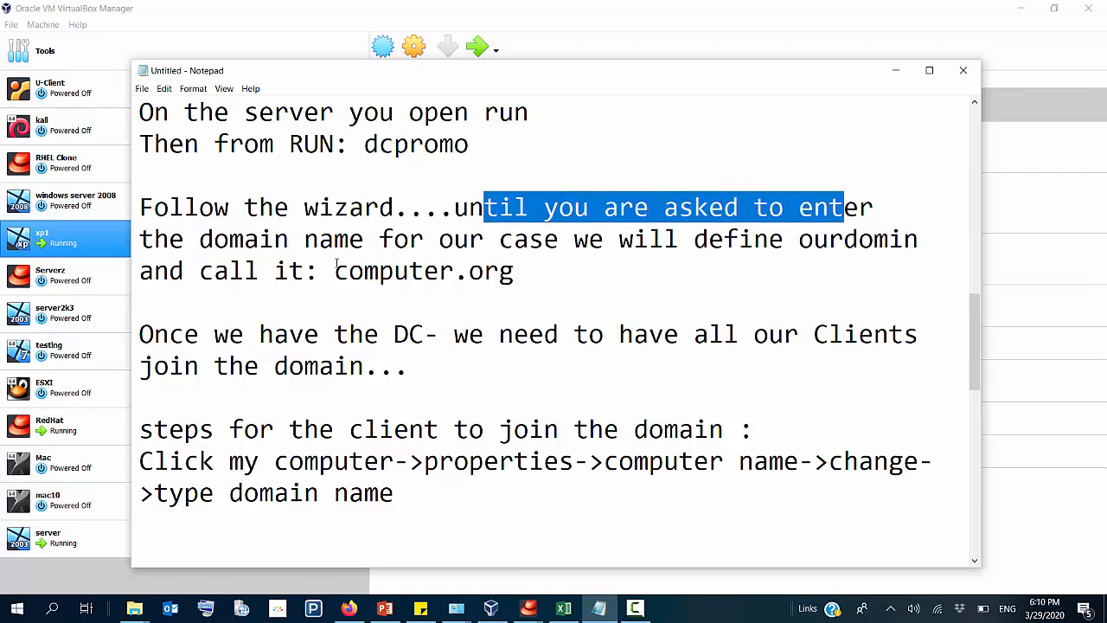
{"action": "left_click_drag", "start_coordinate": [335, 270], "coordinate": [777, 251]}
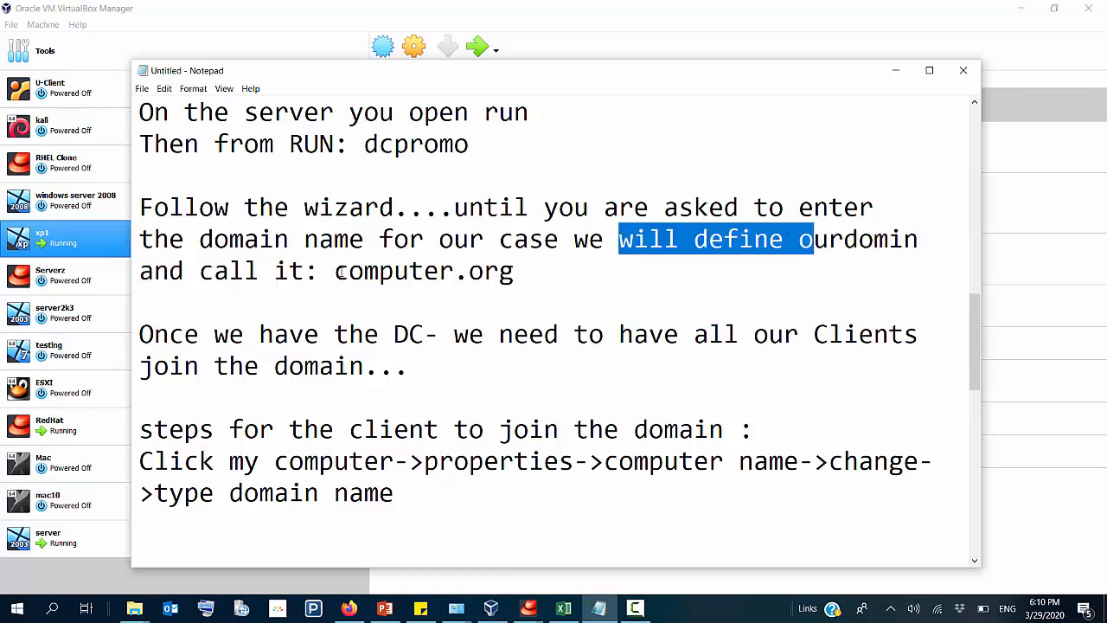
Step: Change the domain name in the promotion instructions to CNET.org
{"action": "left_click_drag", "start_coordinate": [335, 271], "coordinate": [515, 273]}
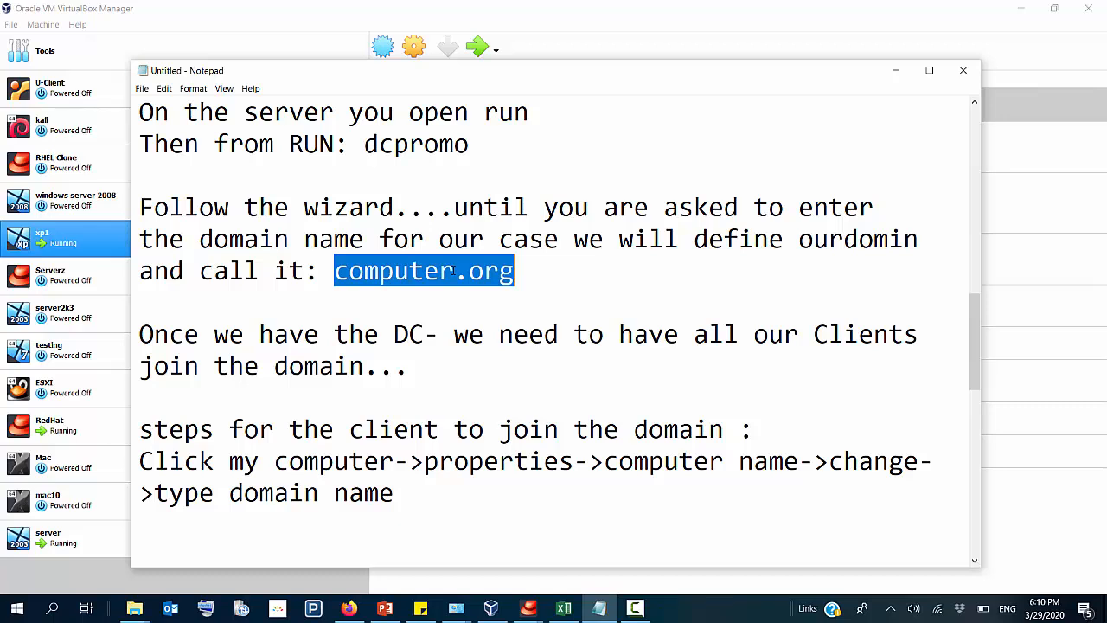
{"action": "left_click_drag", "start_coordinate": [451, 271], "coordinate": [349, 285]}
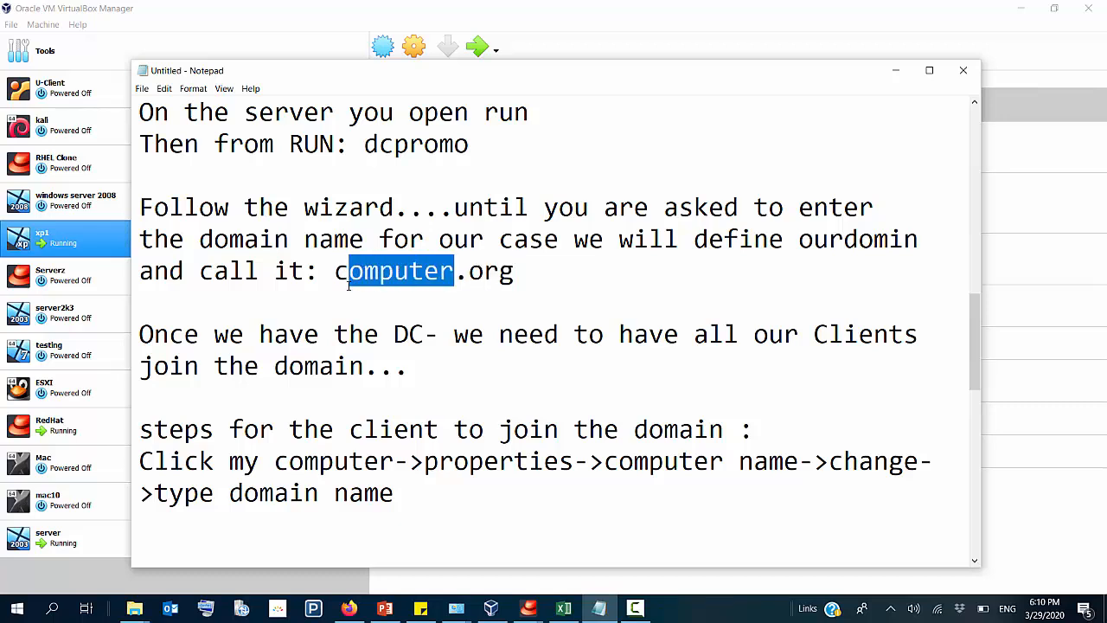
{"action": "type", "text": "NET"}
{"action": "key", "text": "BackSpace"}
{"action": "key", "text": "BackSpace"}
{"action": "key", "text": "BackSpace"}
{"action": "key", "text": "BackSpace"}
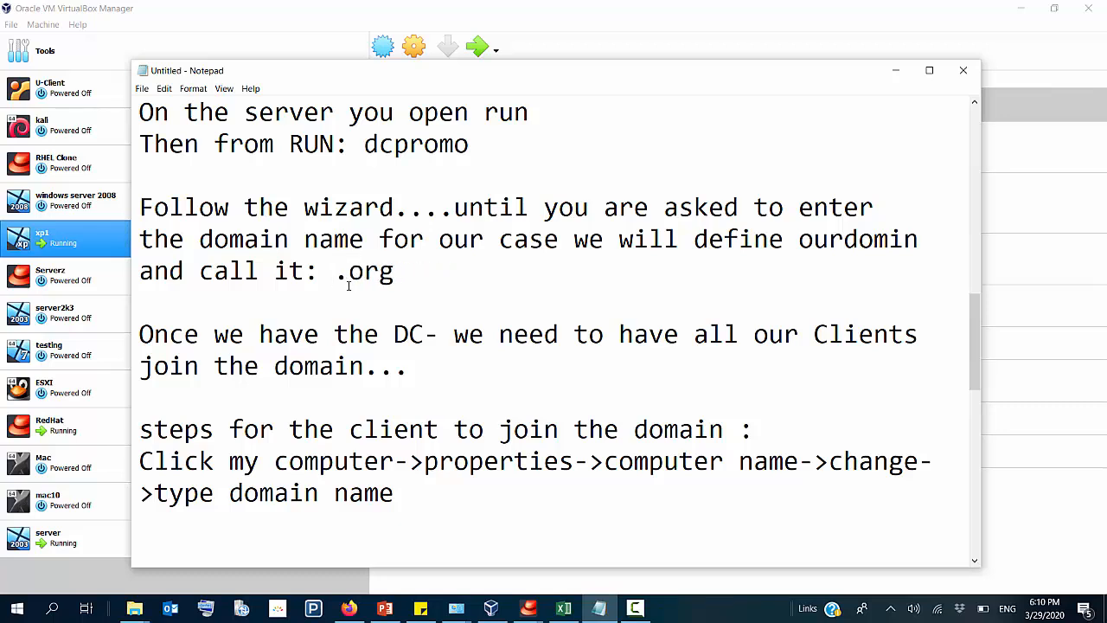
{"action": "type", "text": "CNET"}
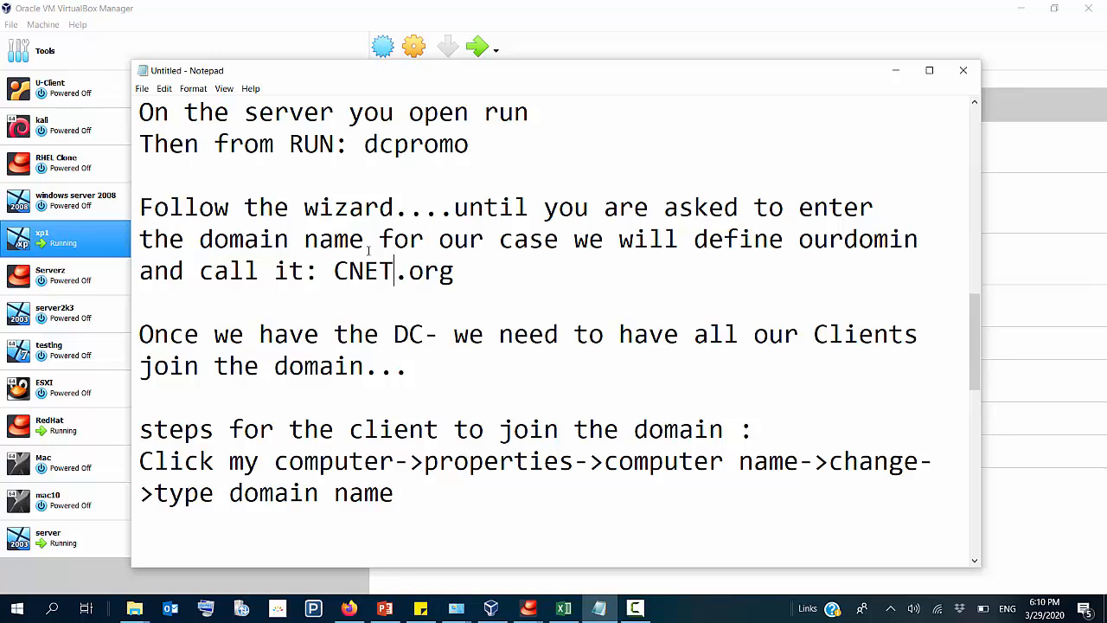
Step: Read the notes on joining clients to the domain, highlighting CNET and the client steps from my computer to typing the domain name
{"action": "left_click_drag", "start_coordinate": [336, 271], "coordinate": [410, 276]}
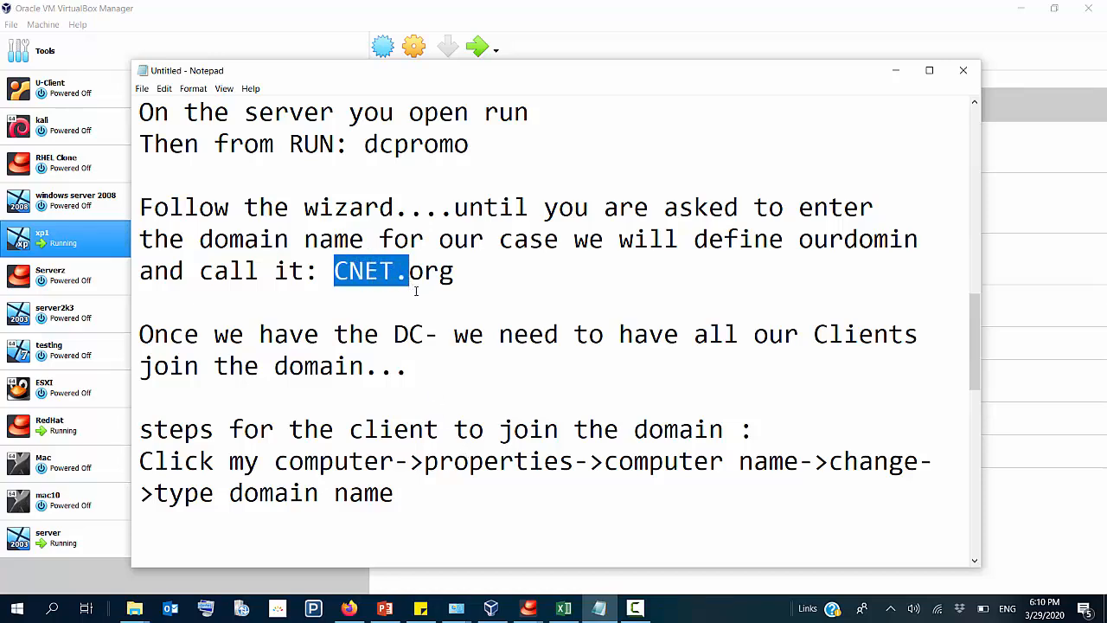
{"action": "scroll", "coordinate": [364, 277], "scroll_direction": "down", "scroll_amount": 1}
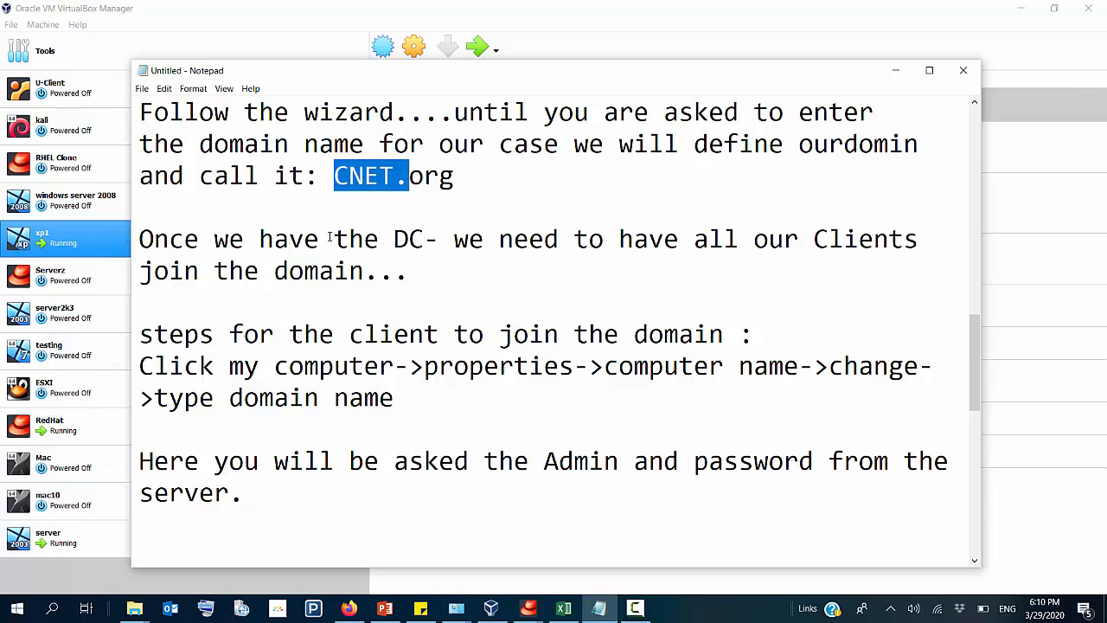
{"action": "left_click_drag", "start_coordinate": [335, 239], "coordinate": [423, 285]}
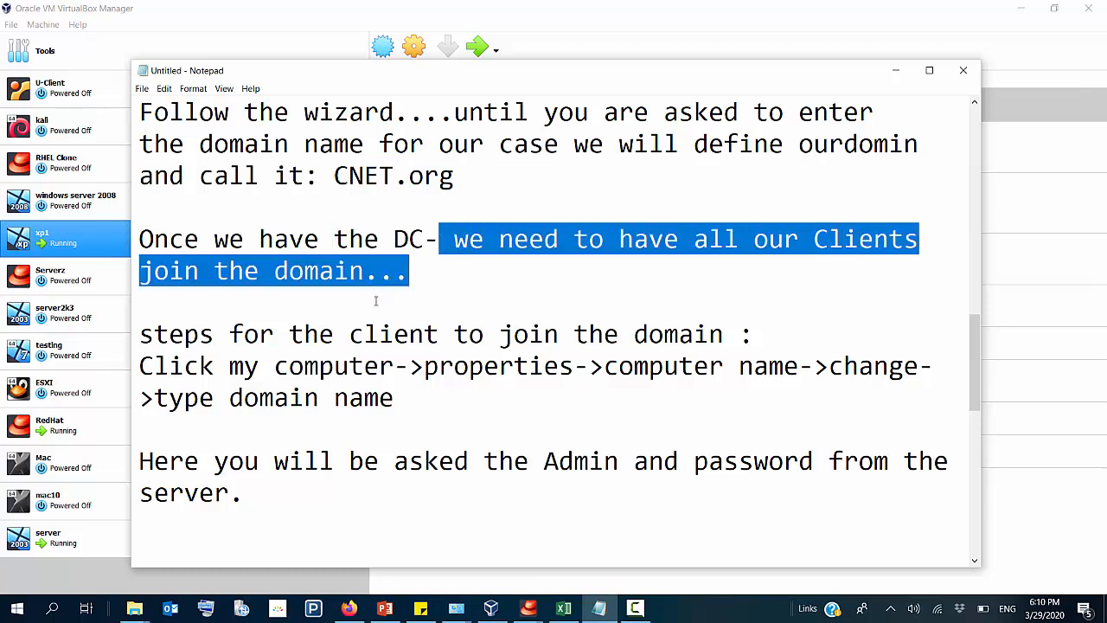
{"action": "scroll", "coordinate": [402, 334], "scroll_direction": "down", "scroll_amount": 1}
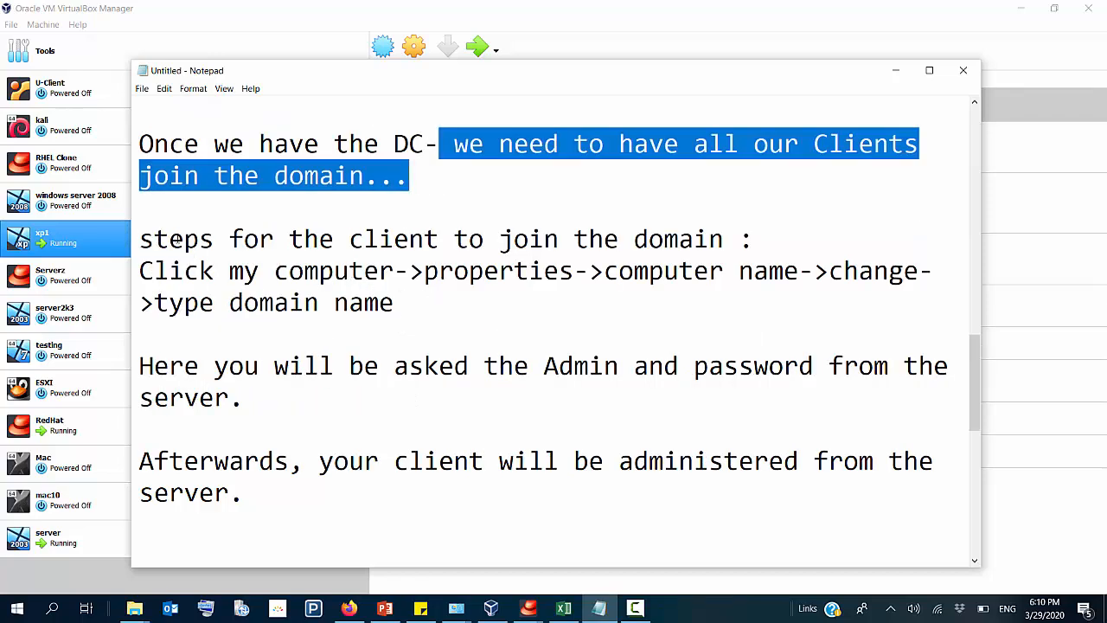
{"action": "left_click_drag", "start_coordinate": [175, 240], "coordinate": [461, 236]}
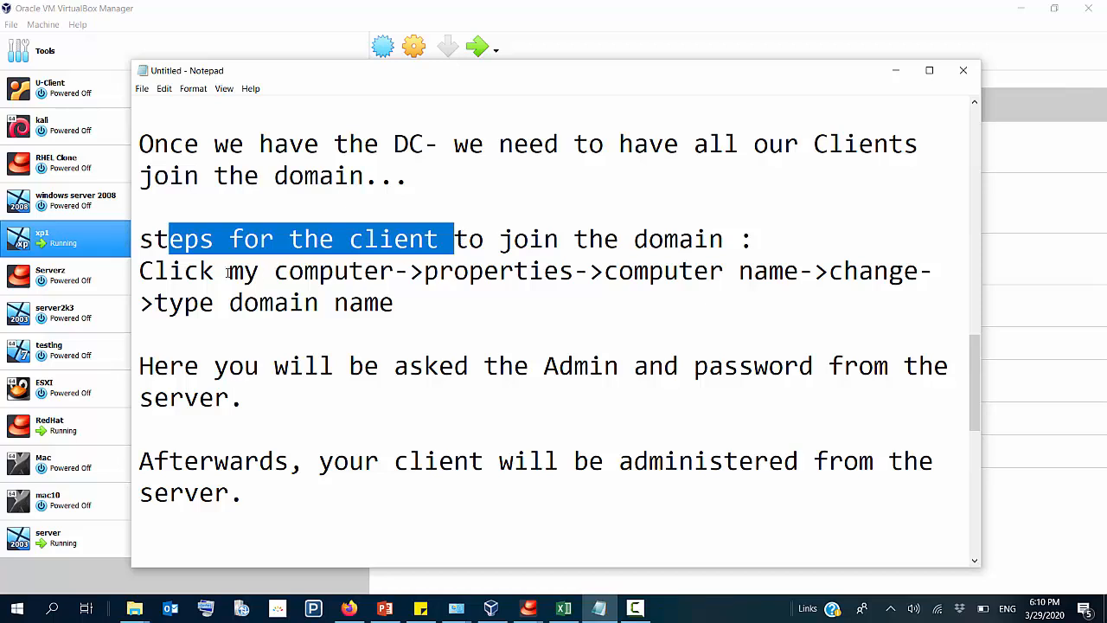
{"action": "left_click_drag", "start_coordinate": [216, 273], "coordinate": [787, 275]}
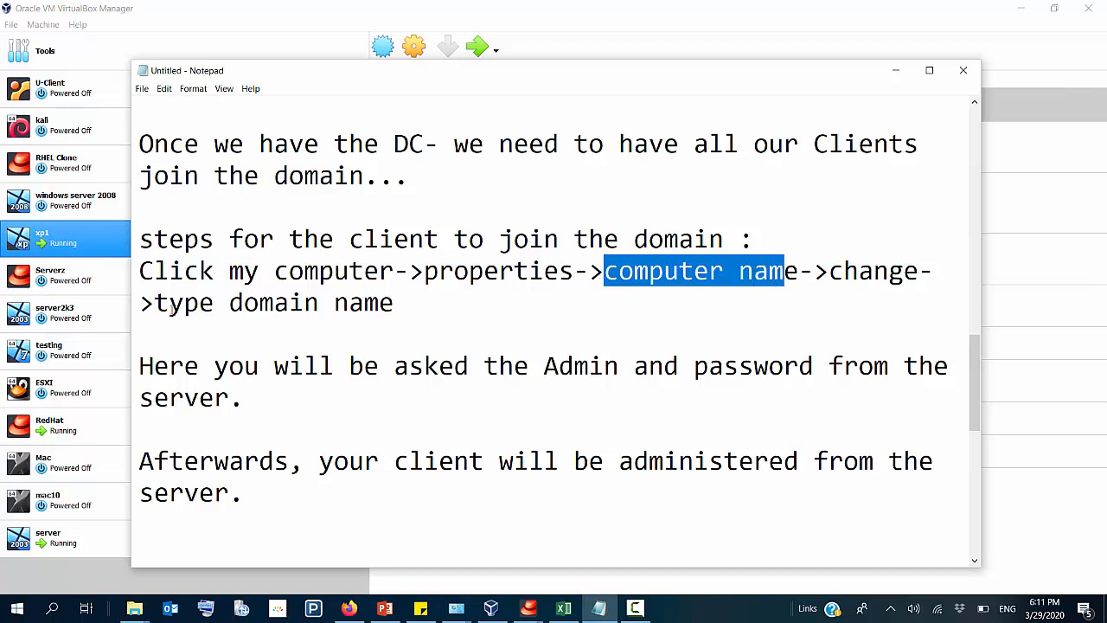
{"action": "left_click_drag", "start_coordinate": [171, 302], "coordinate": [411, 308]}
Step: Add "(cnet)" directly after "type domain name" in the client's domain-joining steps
{"action": "left_click", "coordinate": [412, 307]}
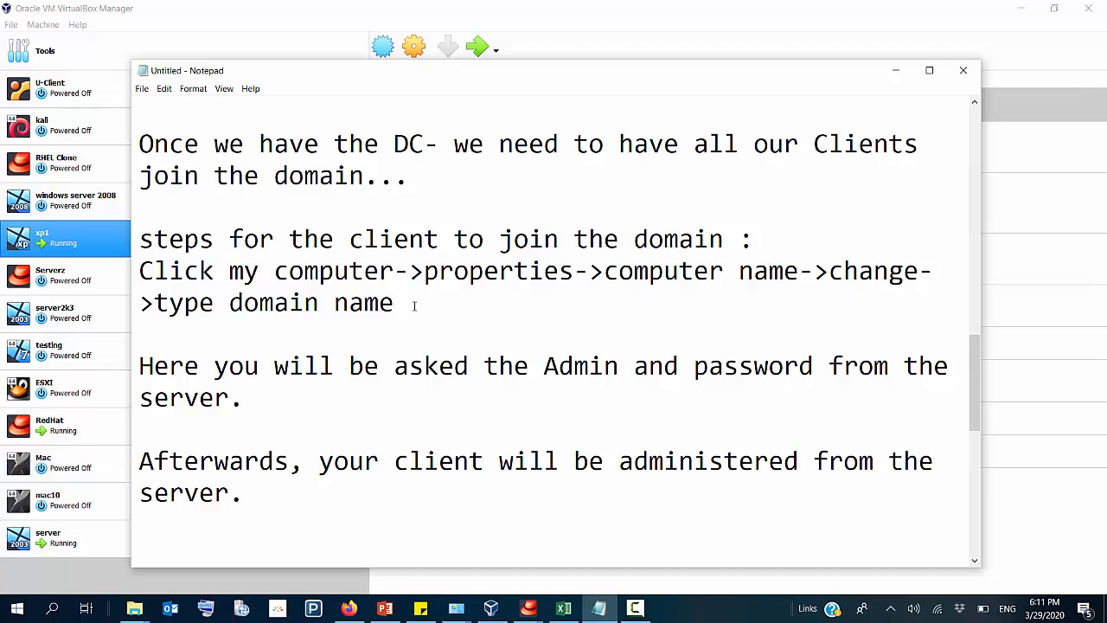
{"action": "type", "text": "{}"}
{"action": "key", "text": "BackSpace"}
{"action": "key", "text": "BackSpace"}
{"action": "type", "text": "()"}
{"action": "key", "text": "Left"}
{"action": "type", "text": "cnet"}
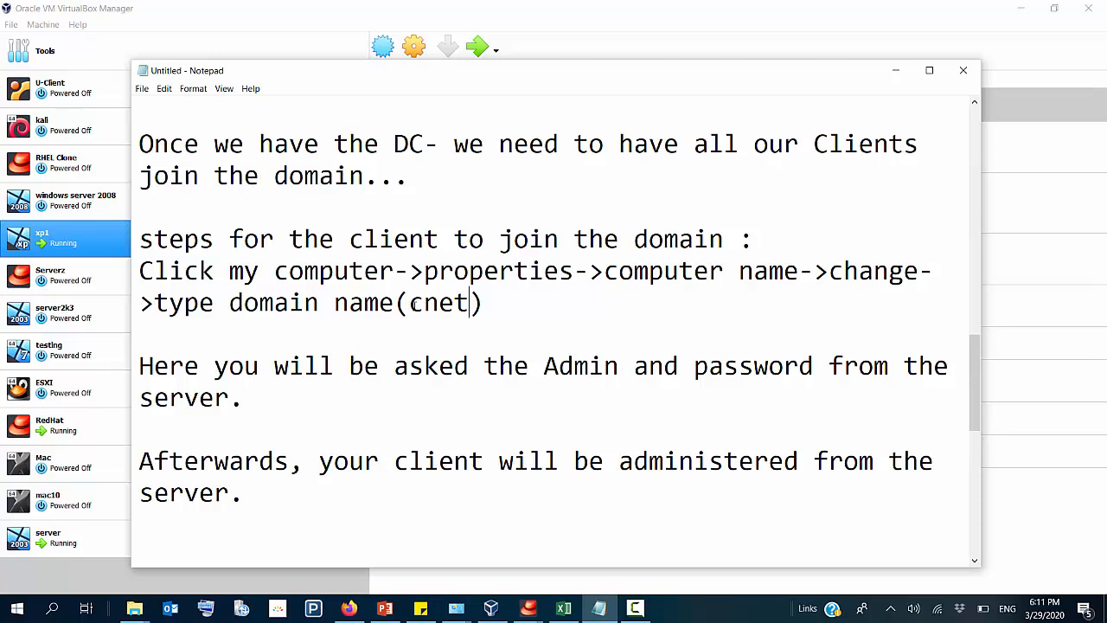
{"action": "scroll", "coordinate": [415, 304], "scroll_direction": "up", "scroll_amount": 1}
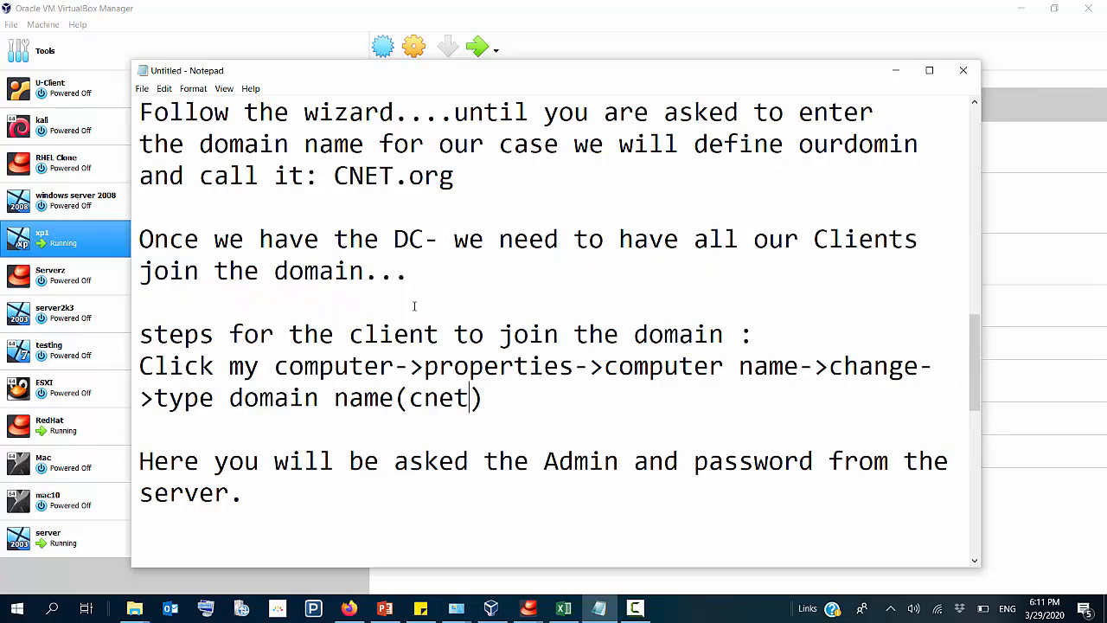
{"action": "scroll", "coordinate": [415, 305], "scroll_direction": "down", "scroll_amount": 1}
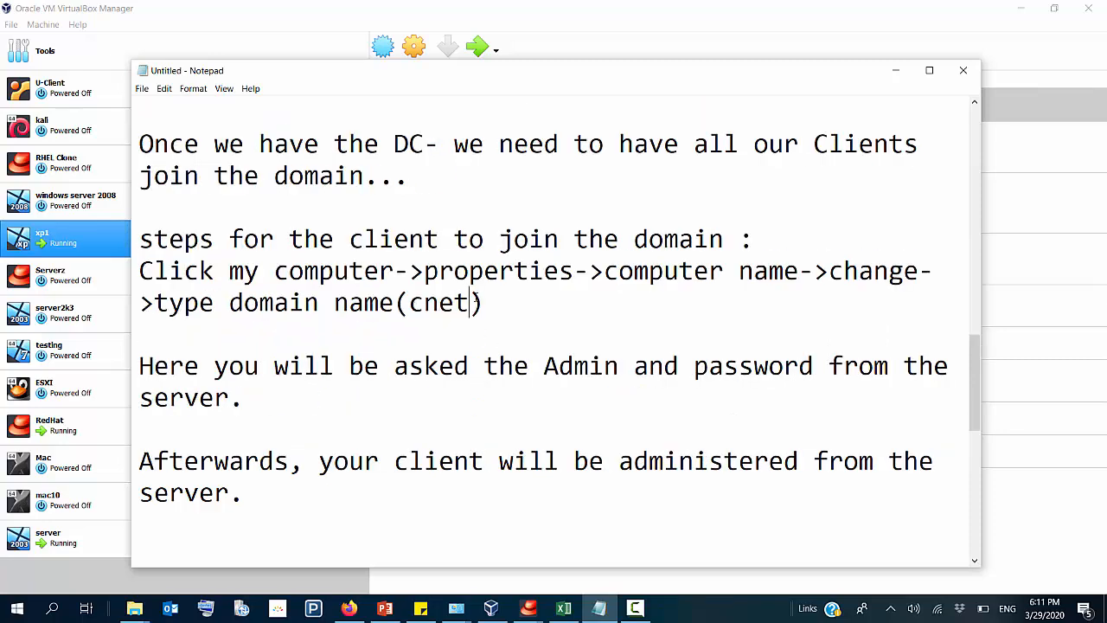
Step: Read the notes on the Admin password request and client/server administration, highlighting each sentence up to entering the AD
{"action": "scroll", "coordinate": [466, 318], "scroll_direction": "down", "scroll_amount": 1}
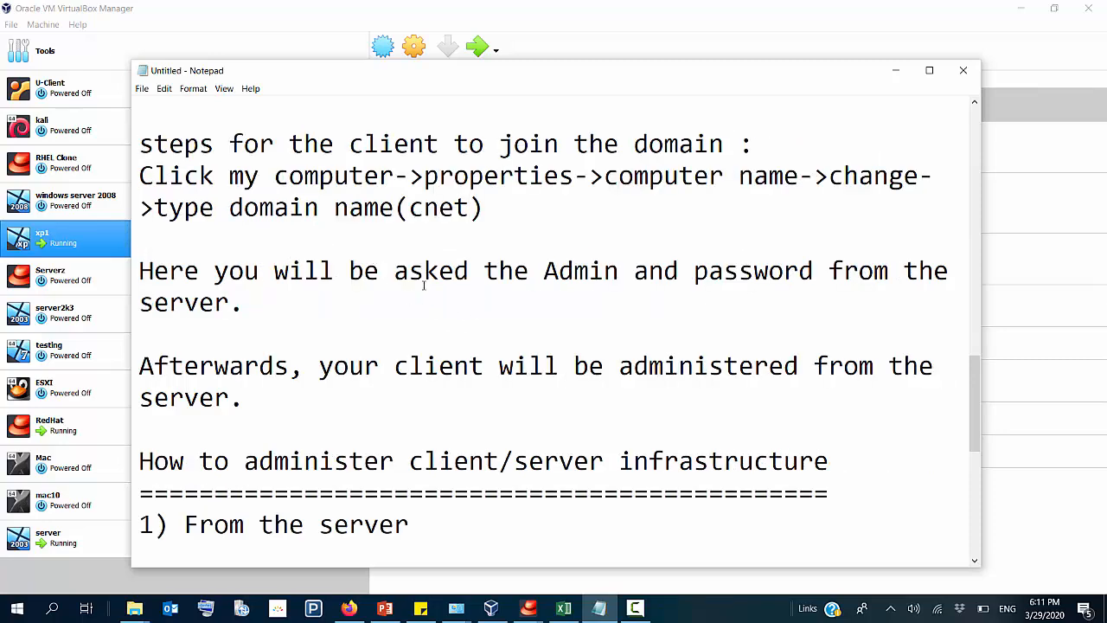
{"action": "left_click_drag", "start_coordinate": [364, 271], "coordinate": [463, 306]}
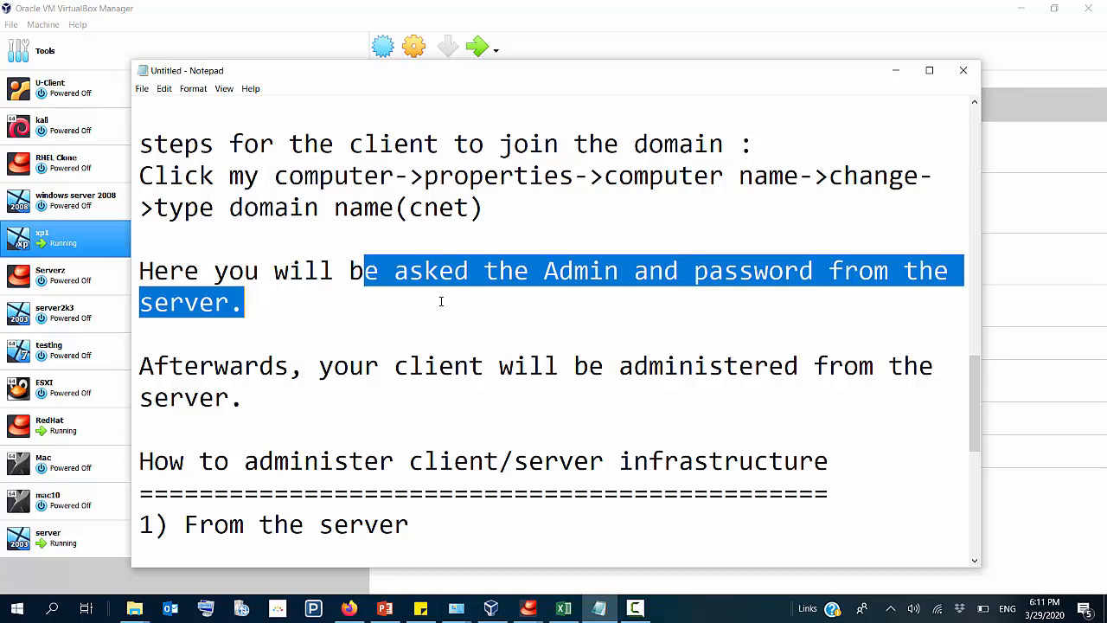
{"action": "scroll", "coordinate": [440, 301], "scroll_direction": "down", "scroll_amount": 1}
{"action": "left_click_drag", "start_coordinate": [381, 270], "coordinate": [486, 303]}
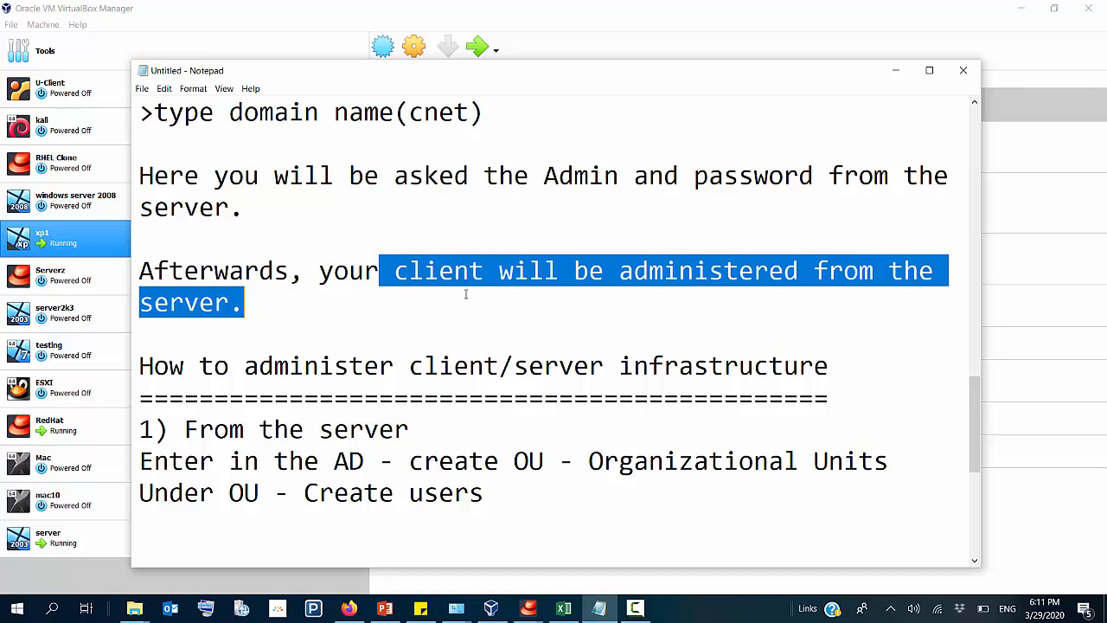
{"action": "scroll", "coordinate": [465, 294], "scroll_direction": "down", "scroll_amount": 2}
{"action": "left_click_drag", "start_coordinate": [335, 176], "coordinate": [365, 175]}
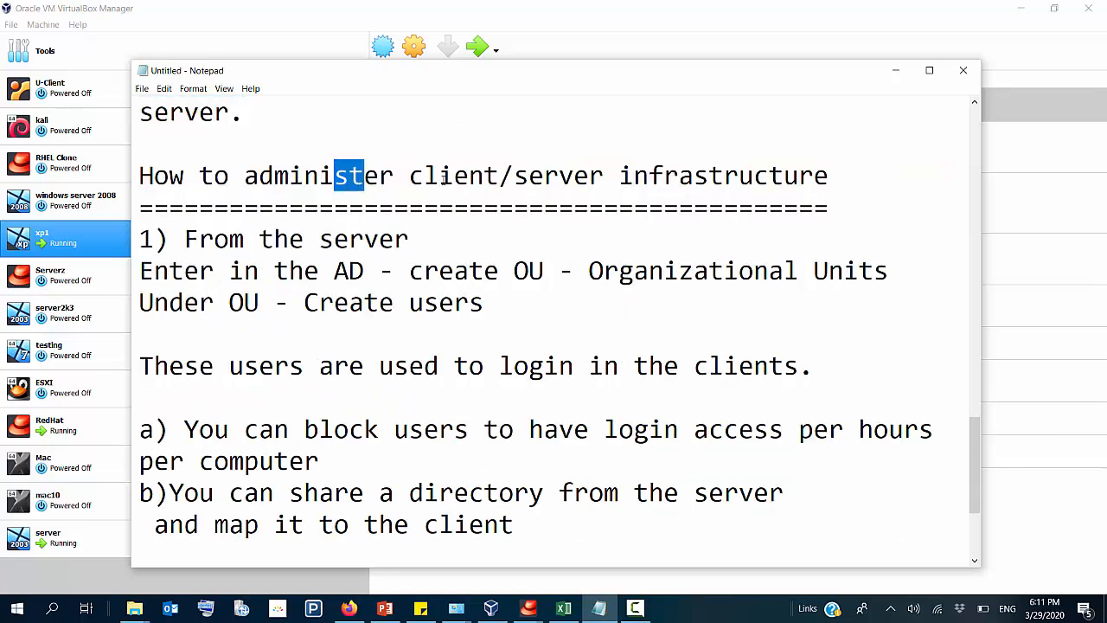
{"action": "left_click_drag", "start_coordinate": [443, 176], "coordinate": [630, 177]}
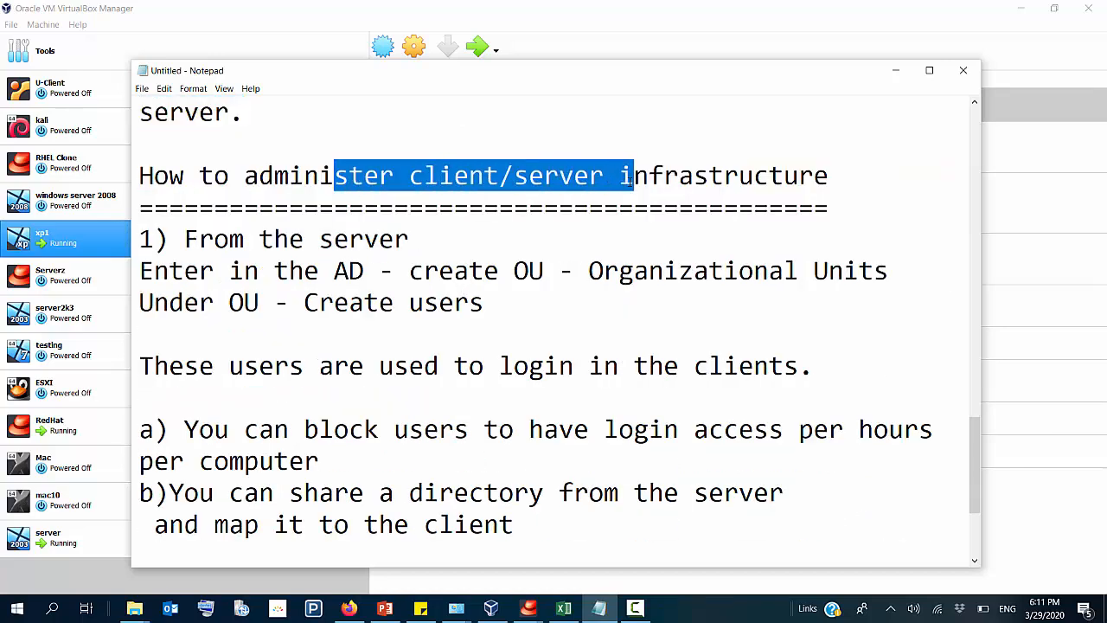
{"action": "scroll", "coordinate": [516, 183], "scroll_direction": "down", "scroll_amount": 1}
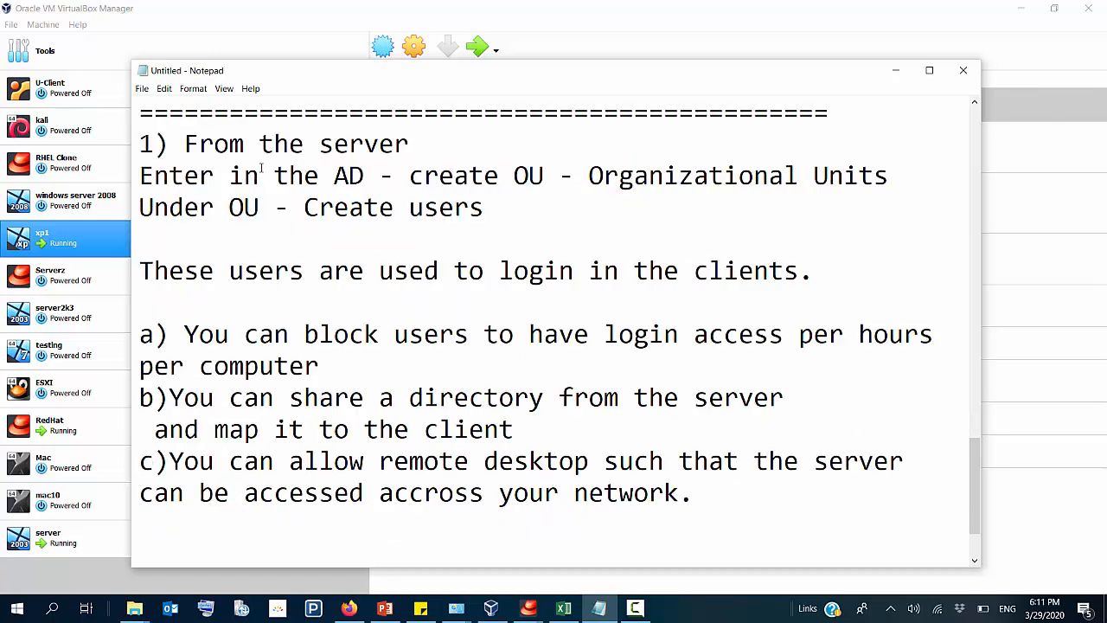
{"action": "left_click_drag", "start_coordinate": [220, 176], "coordinate": [379, 175]}
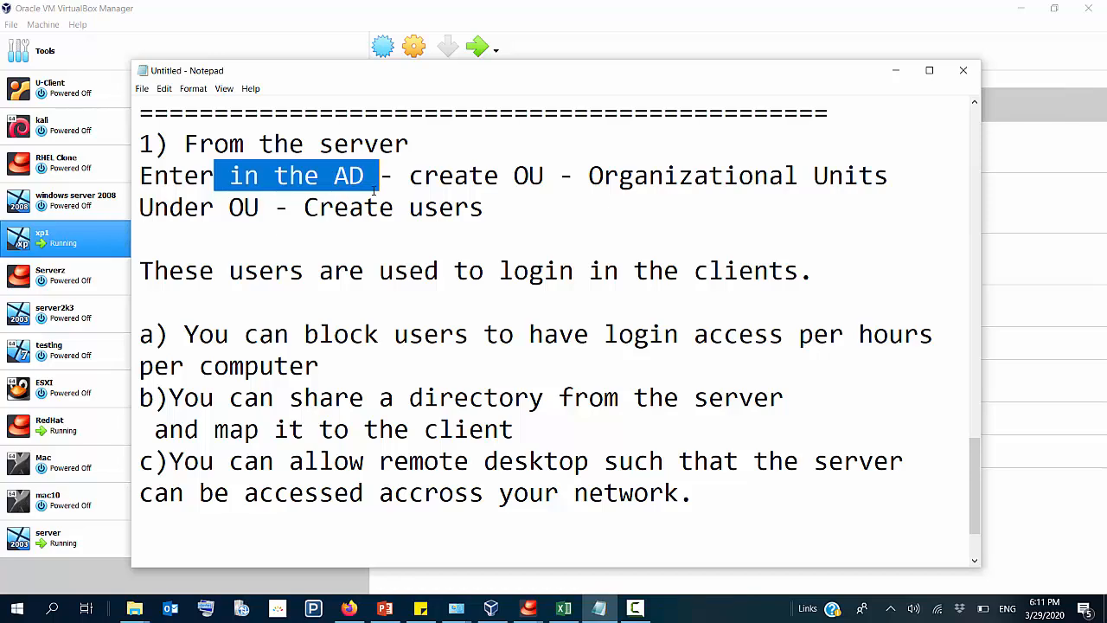
Step: Review the earlier domain and Active Directory notes, highlighting users and computers among the network objects
{"action": "scroll", "coordinate": [533, 249], "scroll_direction": "up", "scroll_amount": 3}
{"action": "scroll", "coordinate": [533, 249], "scroll_direction": "up", "scroll_amount": 2}
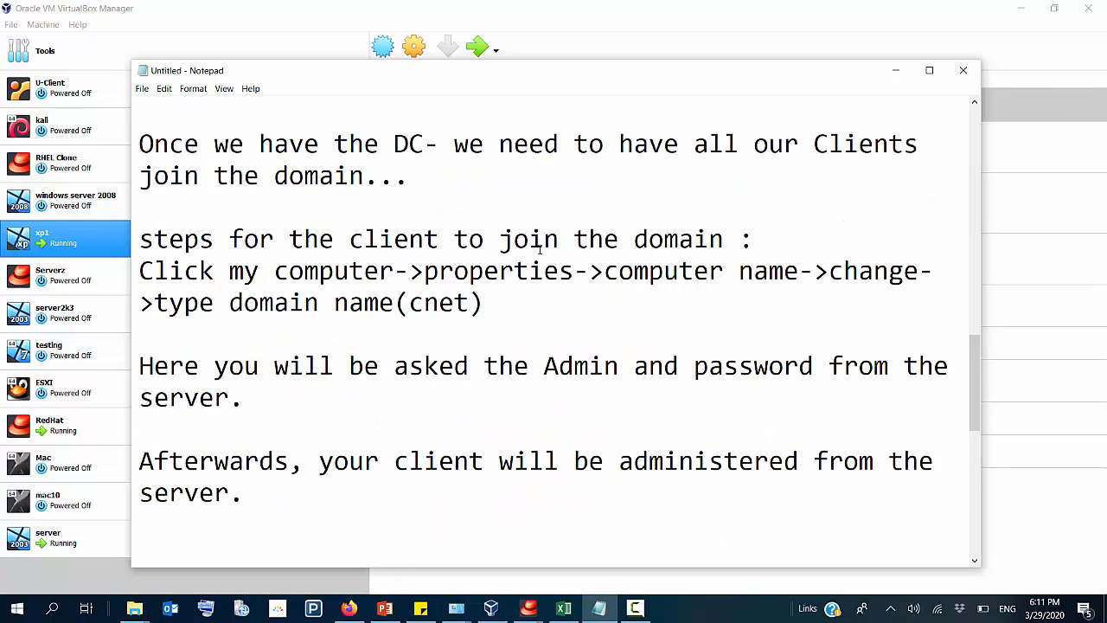
{"action": "scroll", "coordinate": [662, 290], "scroll_direction": "up", "scroll_amount": 3}
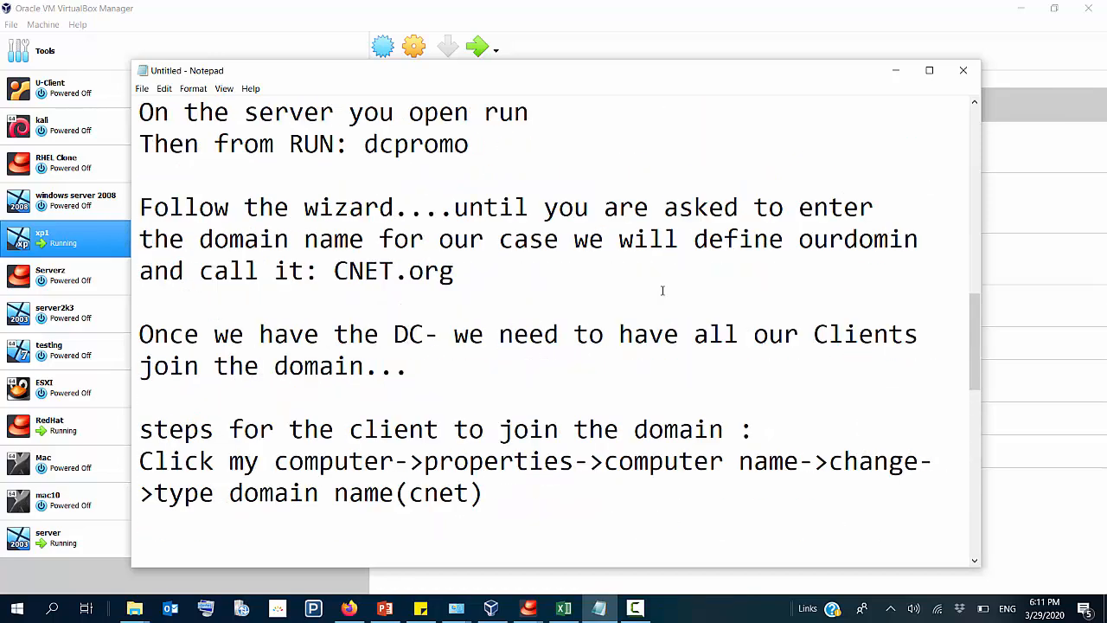
{"action": "scroll", "coordinate": [662, 291], "scroll_direction": "down", "scroll_amount": 1}
{"action": "scroll", "coordinate": [662, 291], "scroll_direction": "down", "scroll_amount": 1}
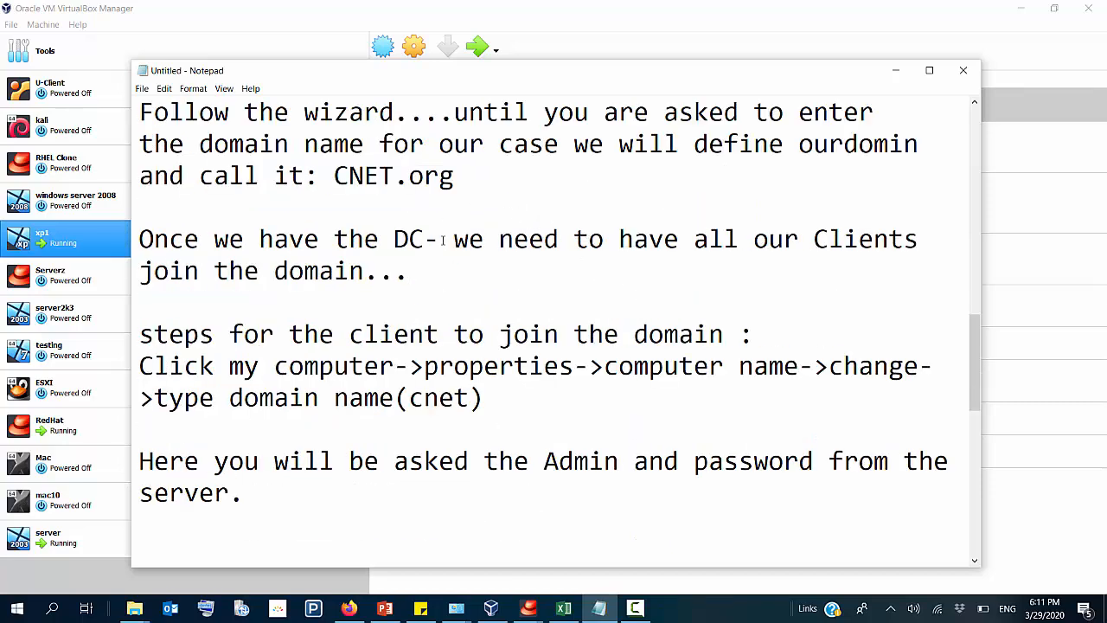
{"action": "scroll", "coordinate": [440, 263], "scroll_direction": "up", "scroll_amount": 5}
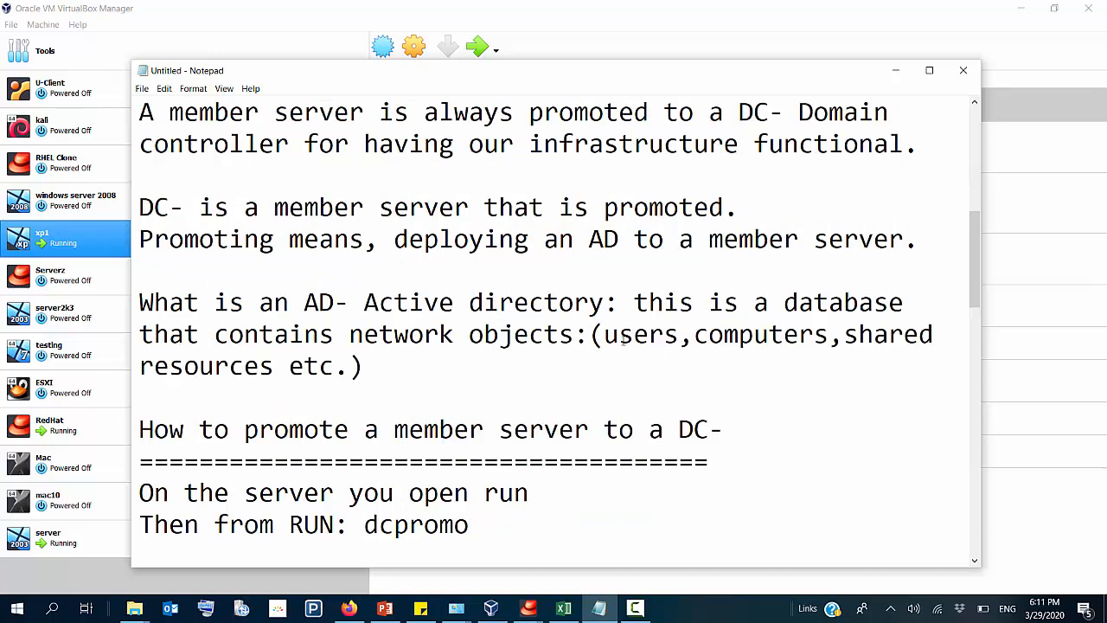
{"action": "left_click_drag", "start_coordinate": [604, 334], "coordinate": [798, 334]}
{"action": "scroll", "coordinate": [593, 394], "scroll_direction": "down", "scroll_amount": 8}
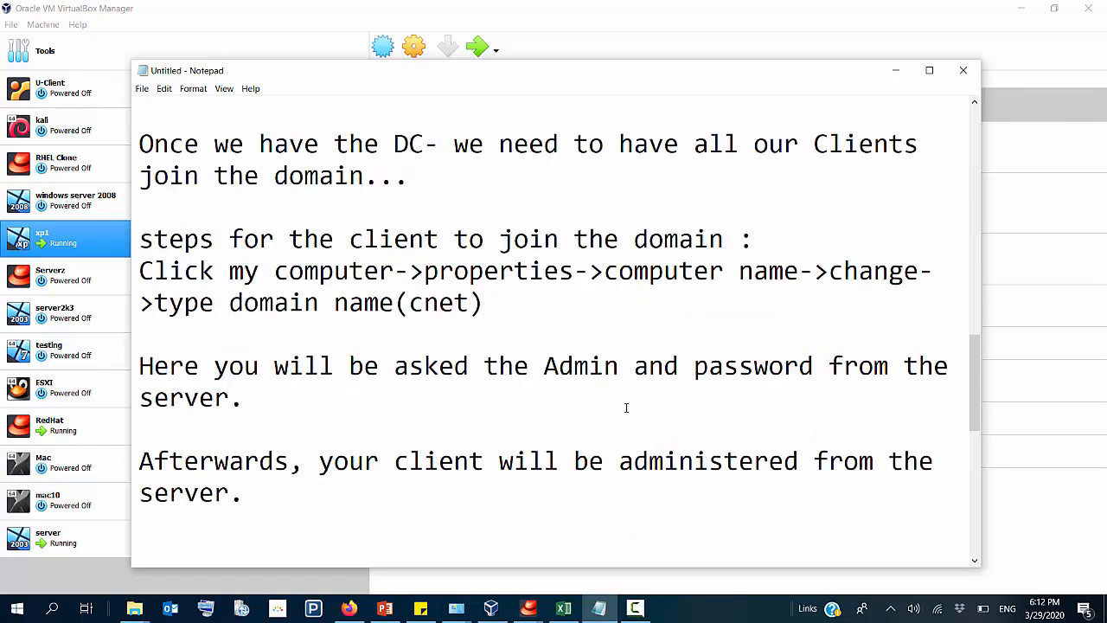
Step: Reread the notes on credentials for joining the domain, highlighting the sentence about administering the client from the server
{"action": "scroll", "coordinate": [475, 371], "scroll_direction": "down", "scroll_amount": 1}
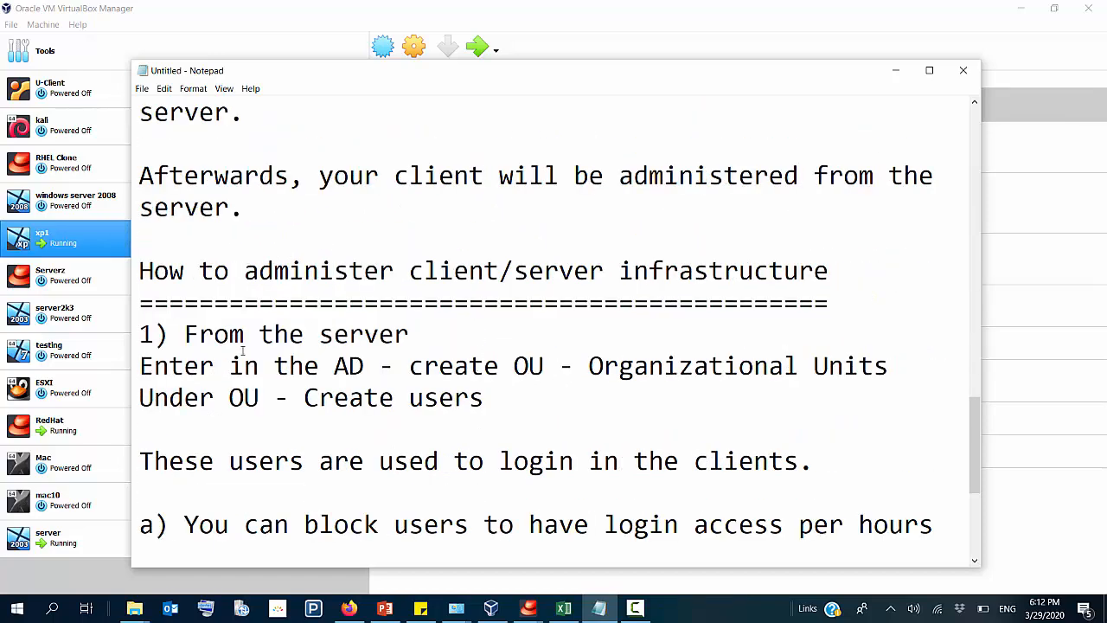
{"action": "left_click_drag", "start_coordinate": [214, 178], "coordinate": [245, 208]}
{"action": "scroll", "coordinate": [334, 234], "scroll_direction": "up", "scroll_amount": 2}
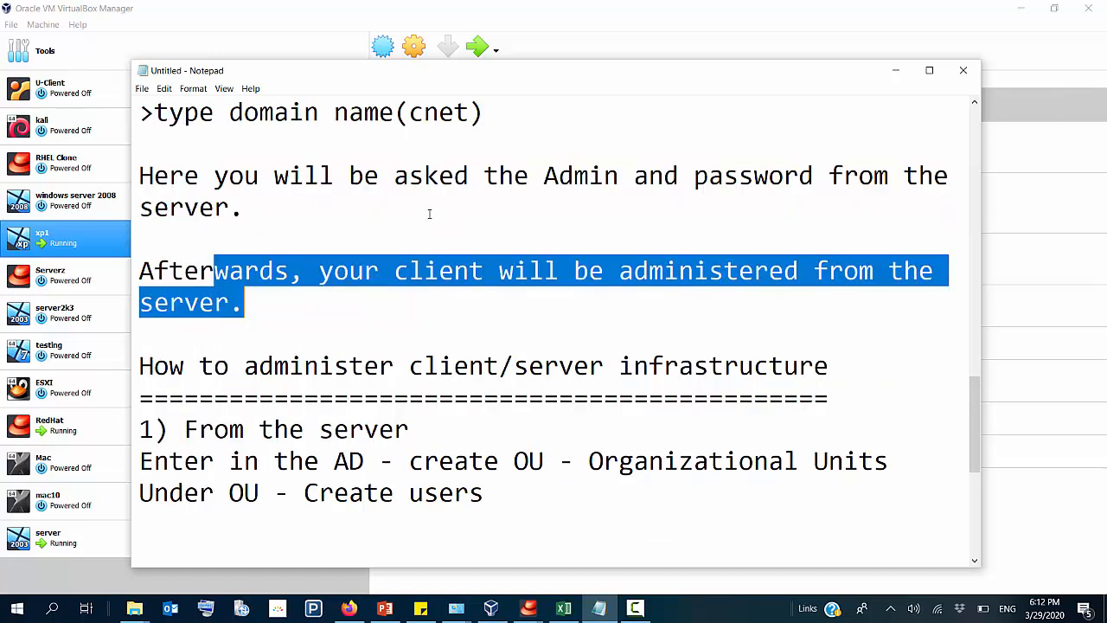
{"action": "left_click_drag", "start_coordinate": [229, 143], "coordinate": [522, 213]}
{"action": "scroll", "coordinate": [489, 332], "scroll_direction": "down", "scroll_amount": 3}
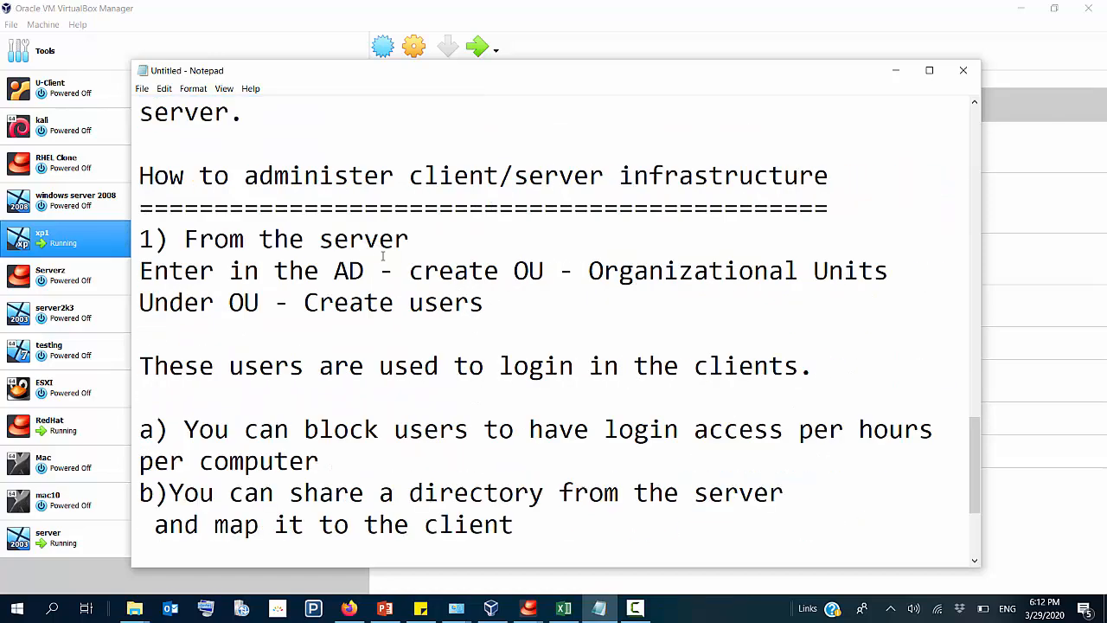
Step: Read the server administration instructions, highlighting AD, creating Organizational Units, creating users and their login in the clients
{"action": "left_click_drag", "start_coordinate": [335, 271], "coordinate": [364, 271]}
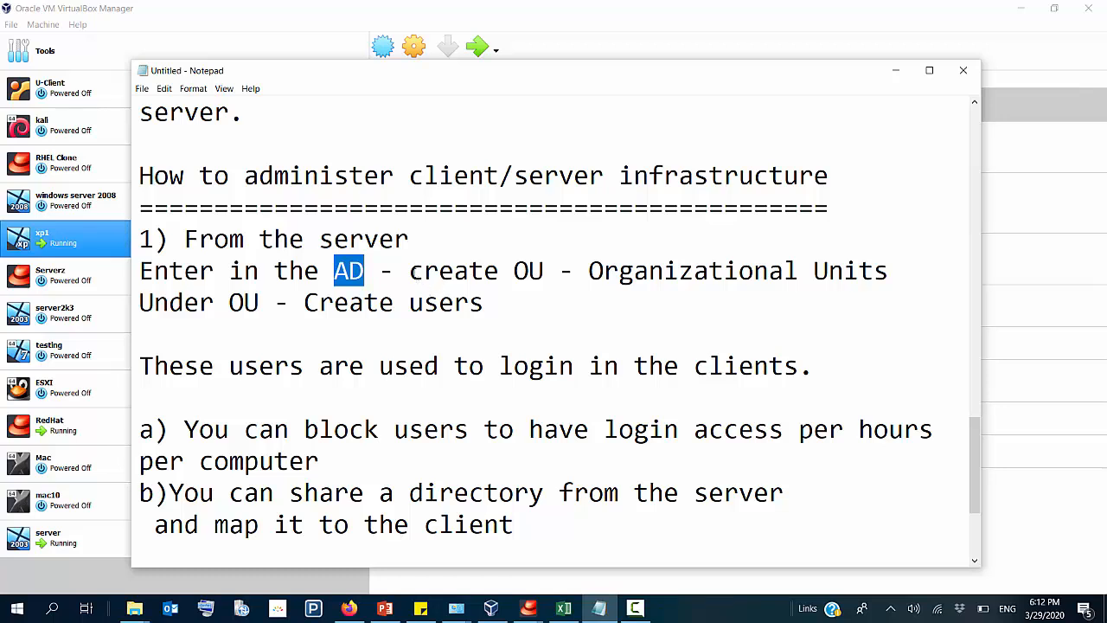
{"action": "left_click_drag", "start_coordinate": [410, 272], "coordinate": [791, 289]}
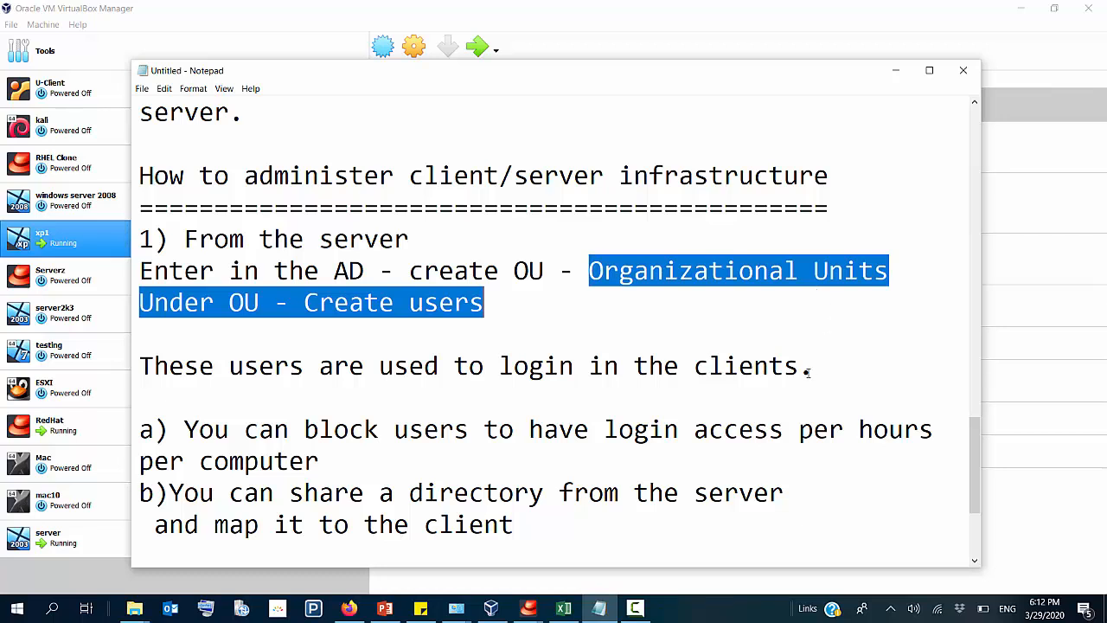
{"action": "left_click", "coordinate": [305, 322]}
{"action": "left_click_drag", "start_coordinate": [304, 302], "coordinate": [484, 313]}
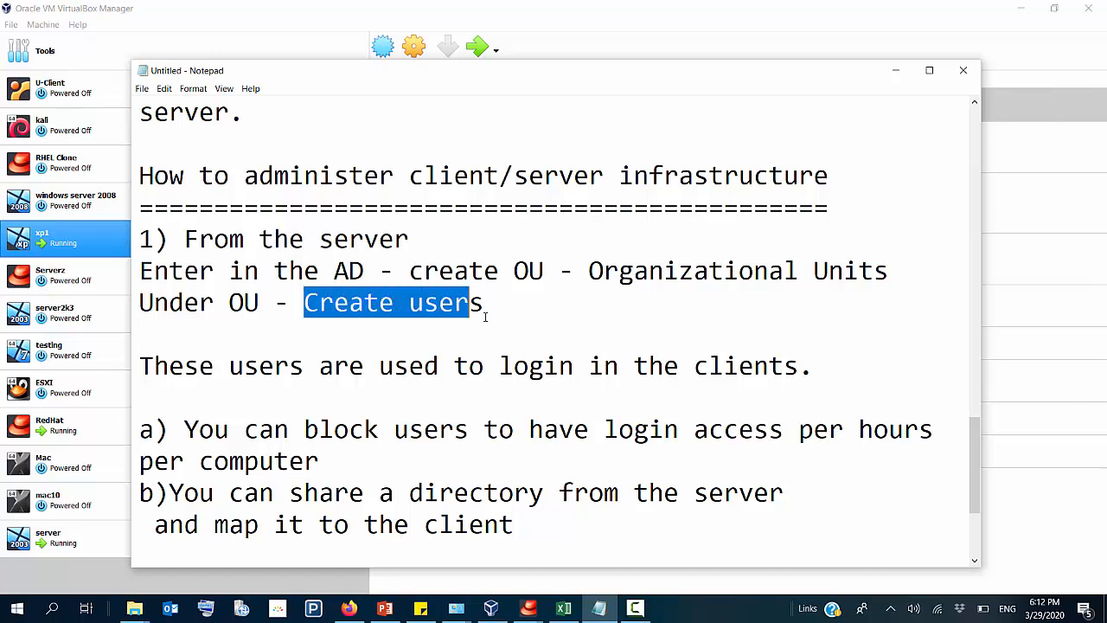
{"action": "scroll", "coordinate": [493, 358], "scroll_direction": "down", "scroll_amount": 1}
{"action": "left_click_drag", "start_coordinate": [470, 273], "coordinate": [813, 277]}
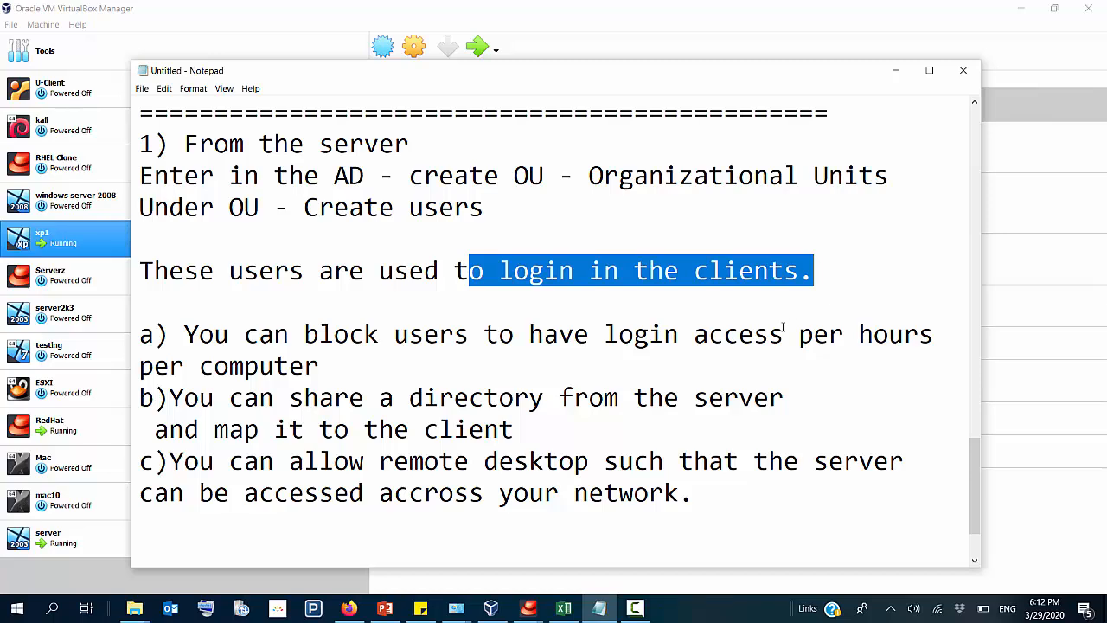
{"action": "scroll", "coordinate": [655, 430], "scroll_direction": "down", "scroll_amount": 1}
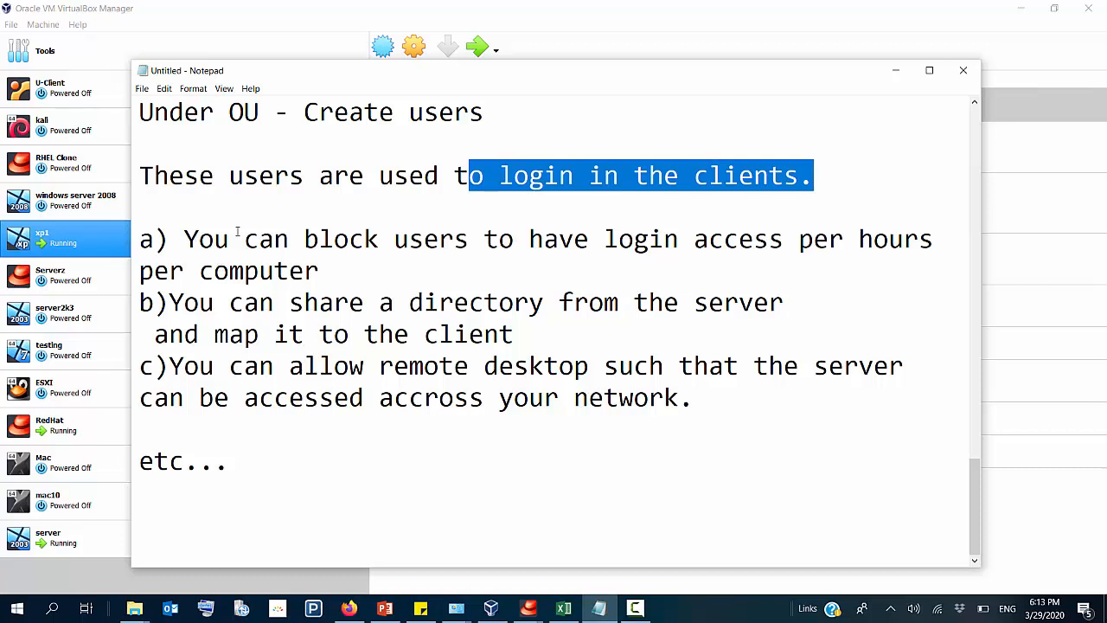
{"action": "scroll", "coordinate": [521, 223], "scroll_direction": "up", "scroll_amount": 1}
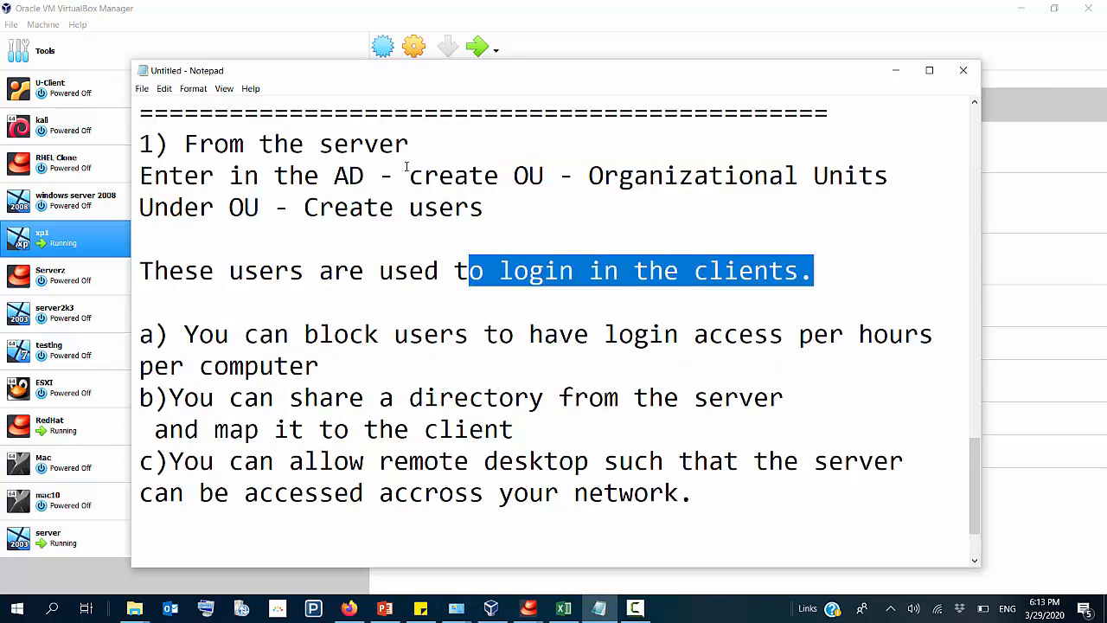
{"action": "left_click_drag", "start_coordinate": [433, 180], "coordinate": [559, 180]}
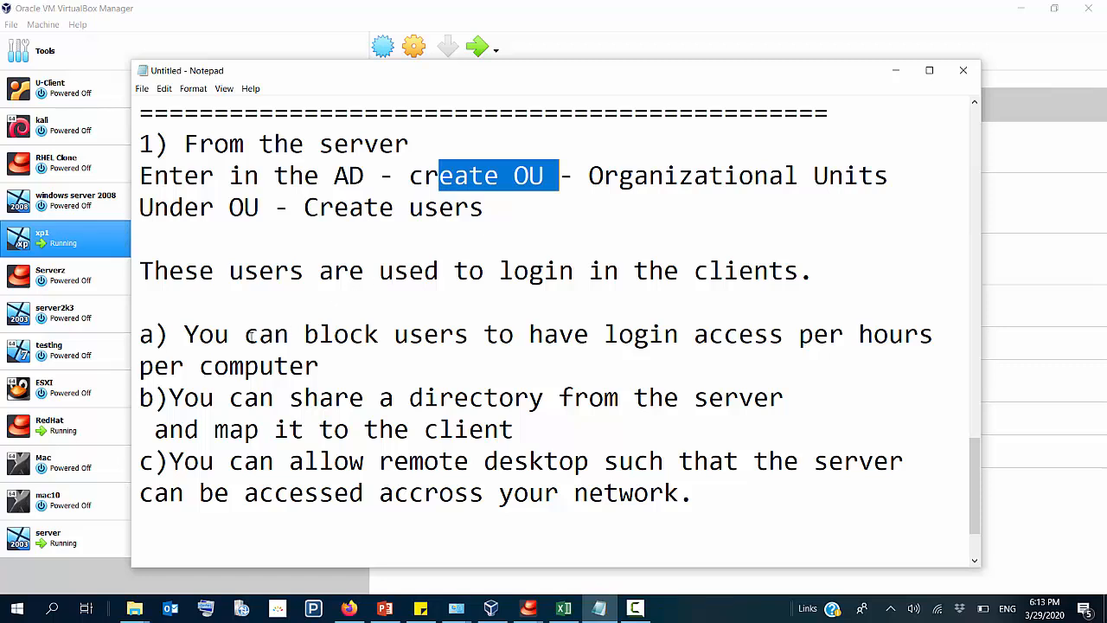
Step: Underline the sentence "These users are used to login in the clients." with a row of equals signs
{"action": "left_click", "coordinate": [187, 298]}
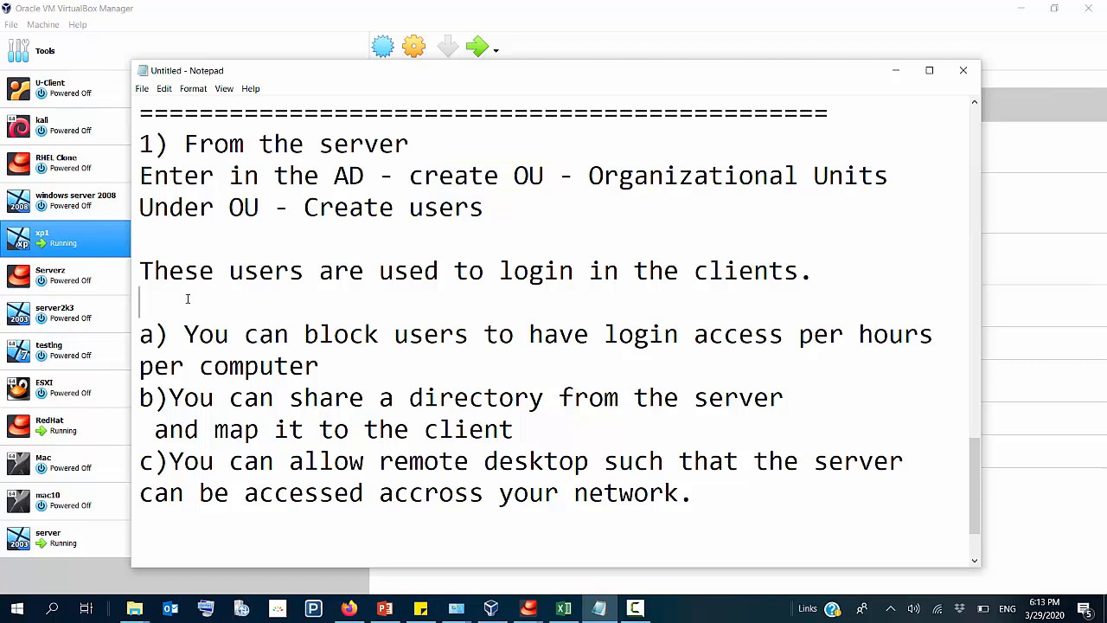
{"action": "type", "text": "=================="}
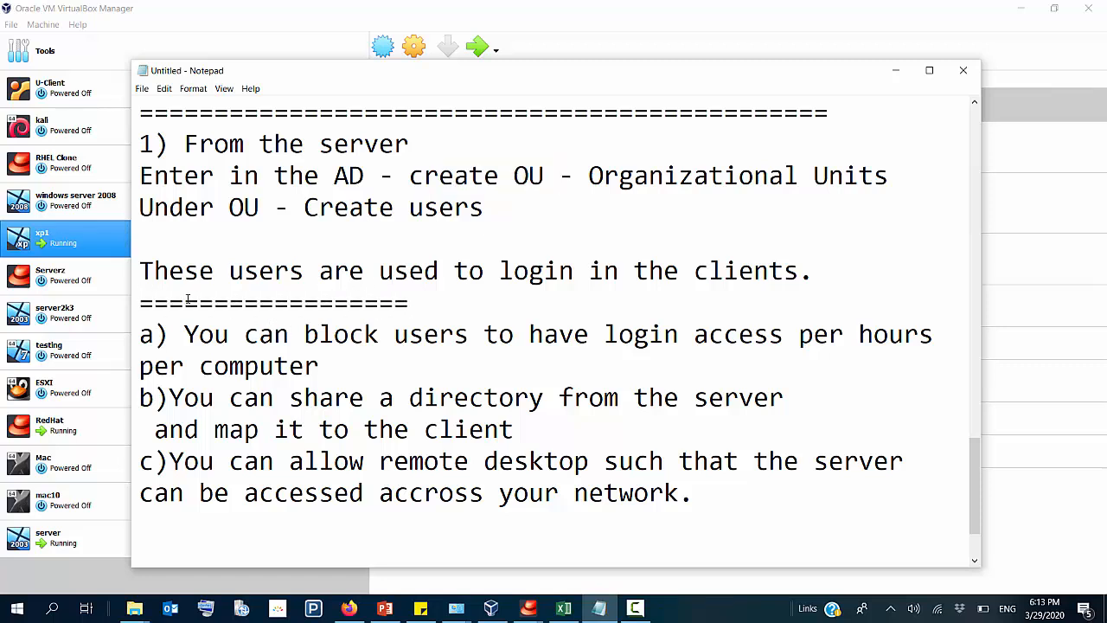
{"action": "type", "text": "============================================="}
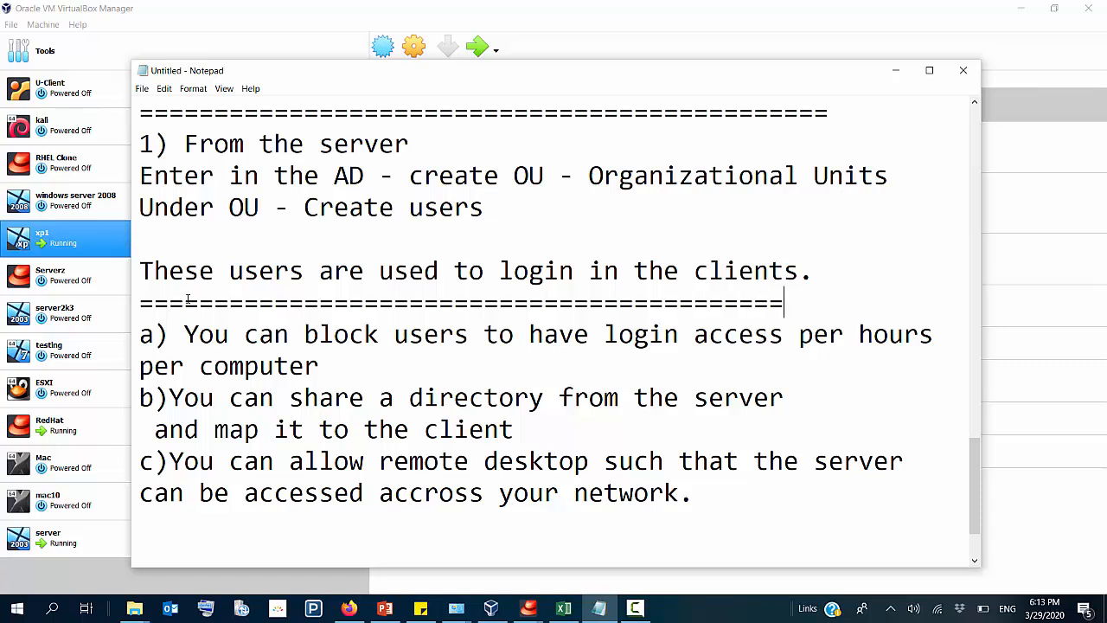
{"action": "type", "text": "="}
Step: Complete the equals-sign underline and read administration items a to c, highlighting login access per hours, directory sharing, mapping to the client and remote desktop
{"action": "left_click_drag", "start_coordinate": [184, 334], "coordinate": [888, 338]}
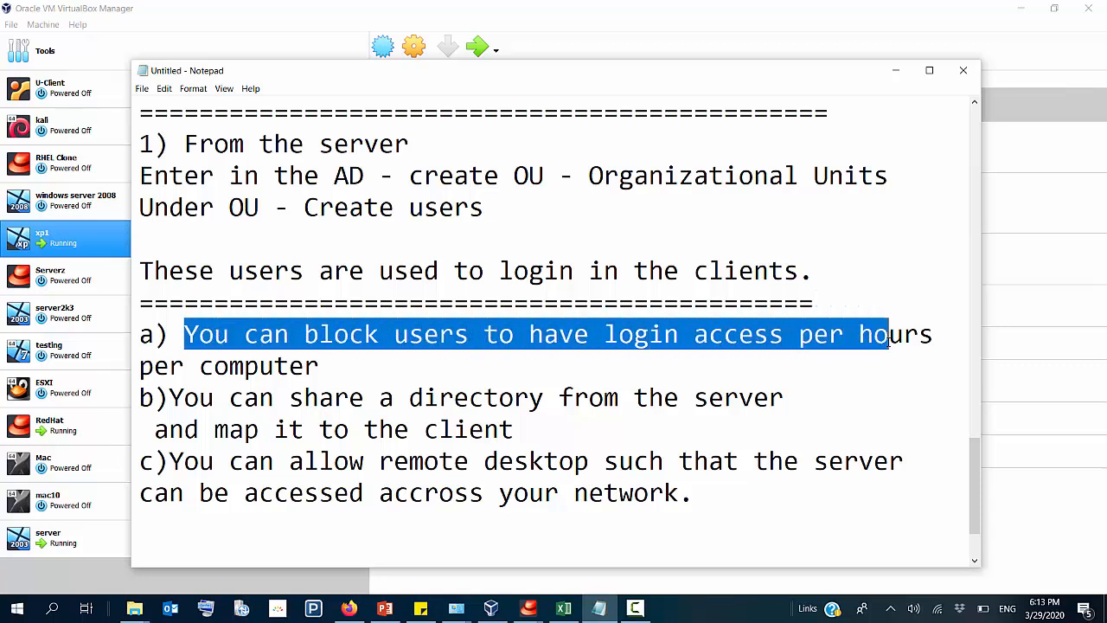
{"action": "left_click_drag", "start_coordinate": [244, 398], "coordinate": [566, 413]}
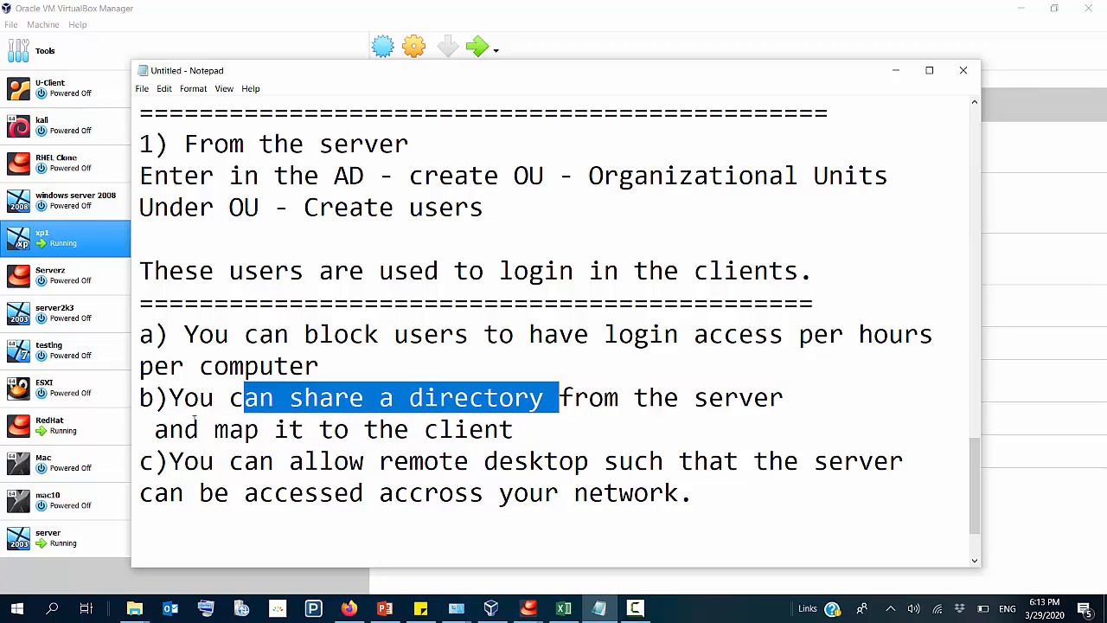
{"action": "left_click_drag", "start_coordinate": [259, 430], "coordinate": [423, 431]}
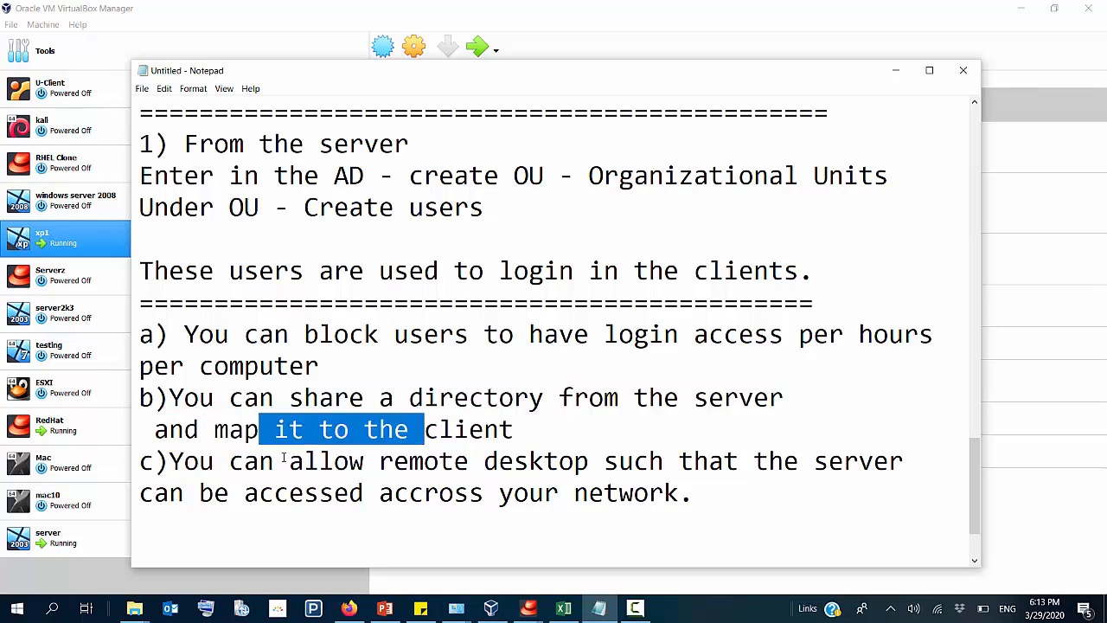
{"action": "left_click_drag", "start_coordinate": [274, 461], "coordinate": [711, 490]}
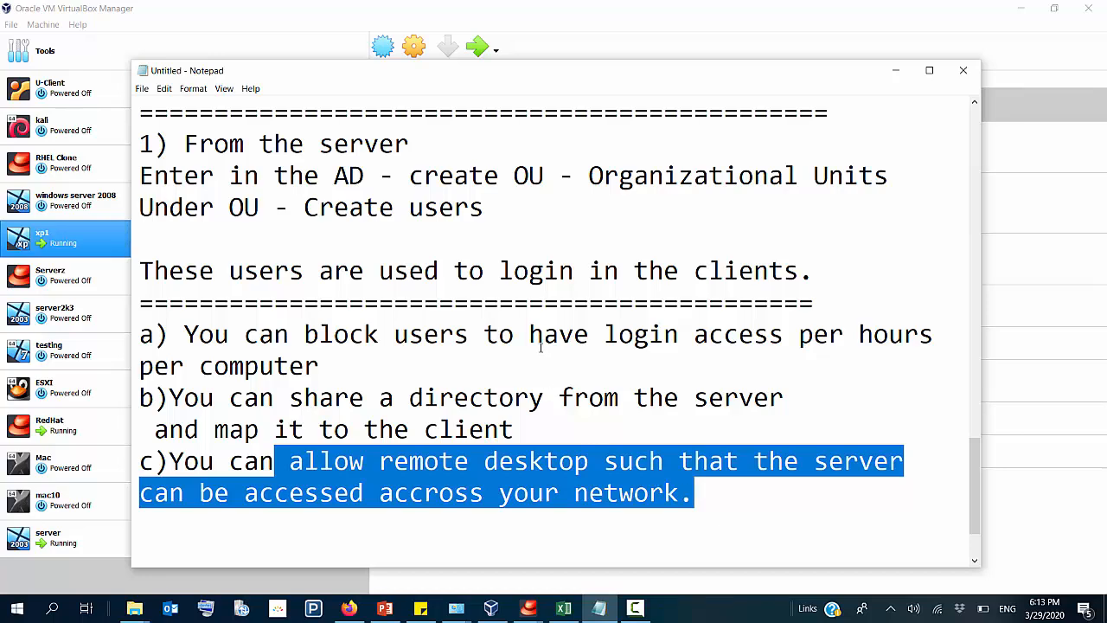
{"action": "scroll", "coordinate": [539, 332], "scroll_direction": "up", "scroll_amount": 20}
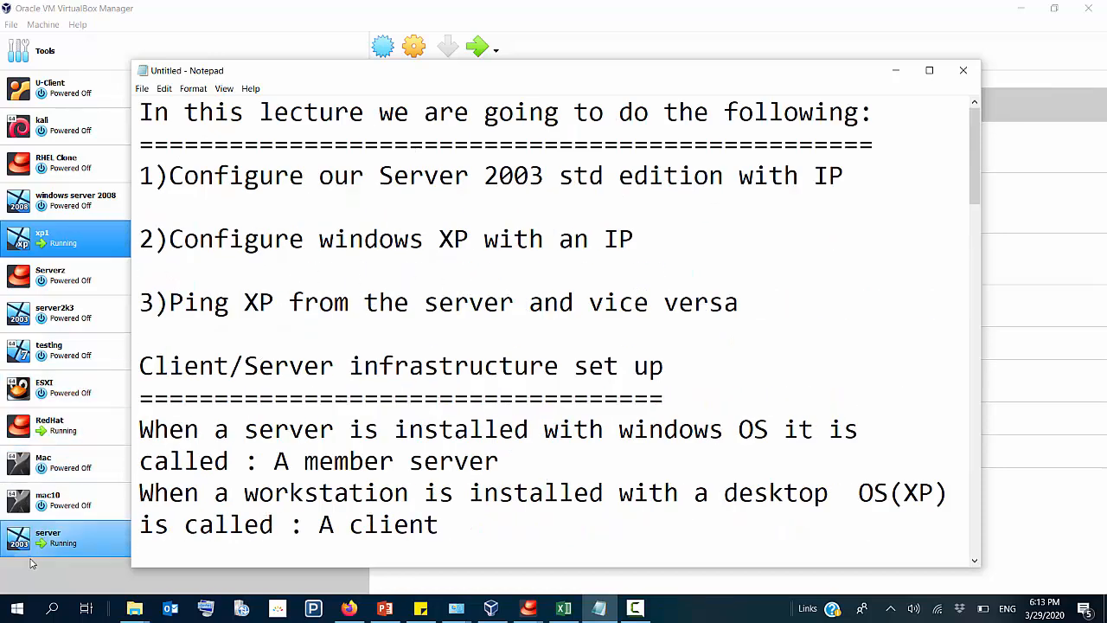
Step: Show the running "server" virtual machine in full-screen mode and unlock its Windows Server 2003 Administrator session
{"action": "left_click", "coordinate": [50, 537]}
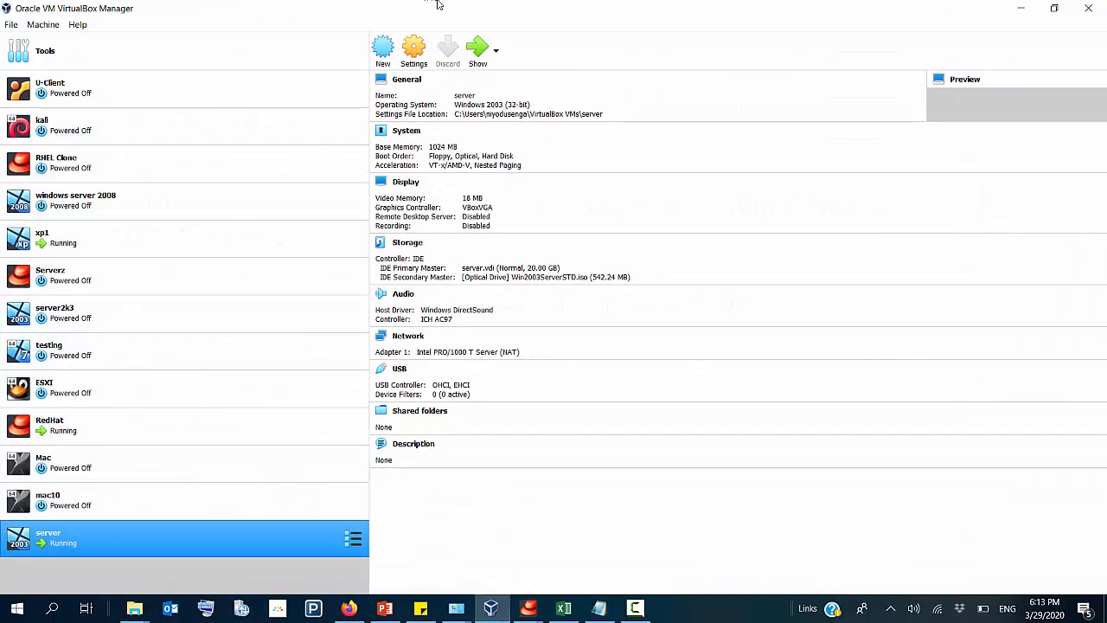
{"action": "left_click", "coordinate": [478, 50]}
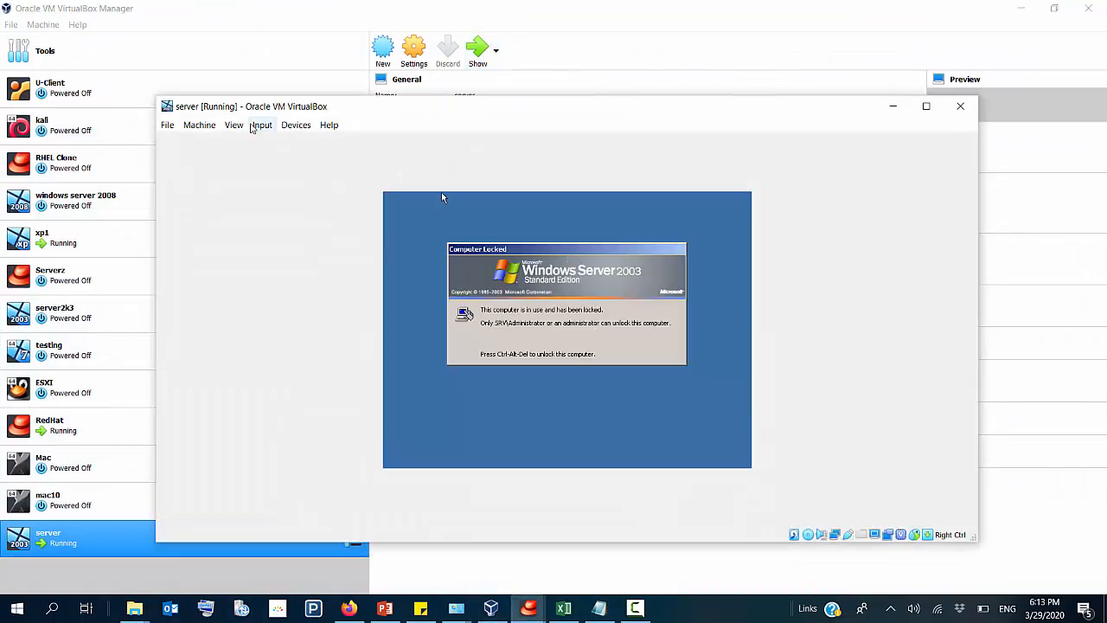
{"action": "left_click", "coordinate": [234, 125]}
{"action": "left_click", "coordinate": [245, 144]}
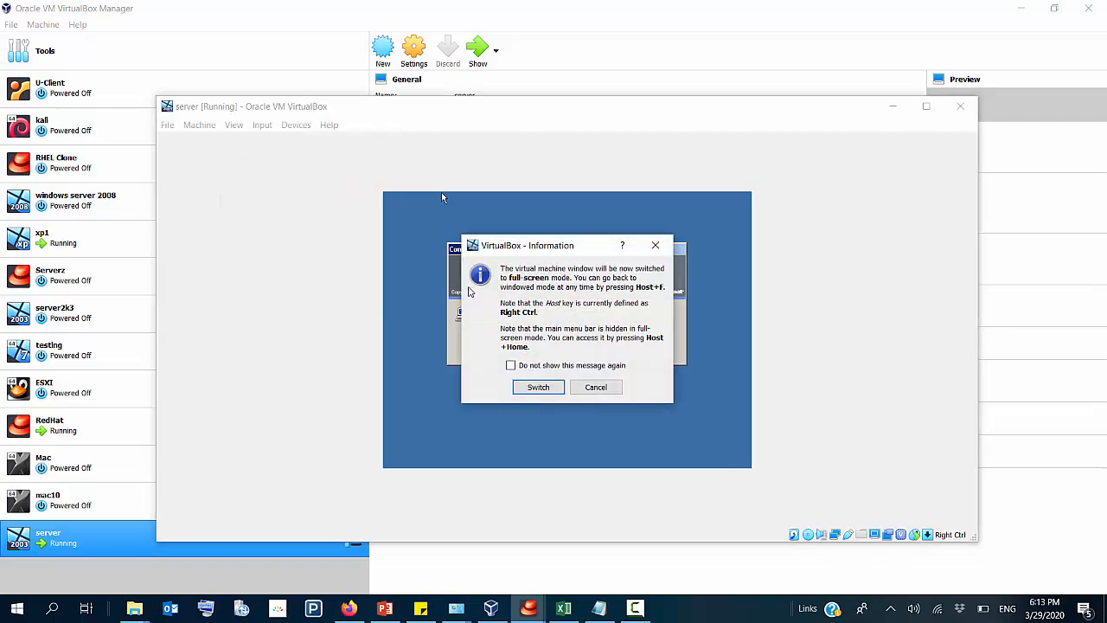
{"action": "left_click", "coordinate": [539, 387]}
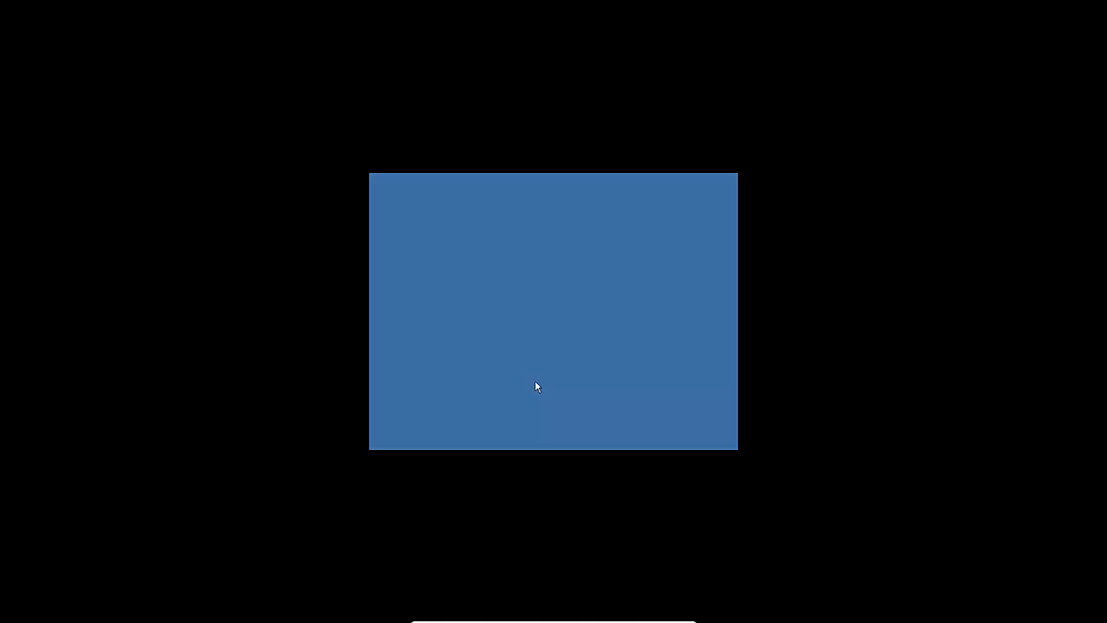
{"action": "key", "text": "ctrl+alt+Delete"}
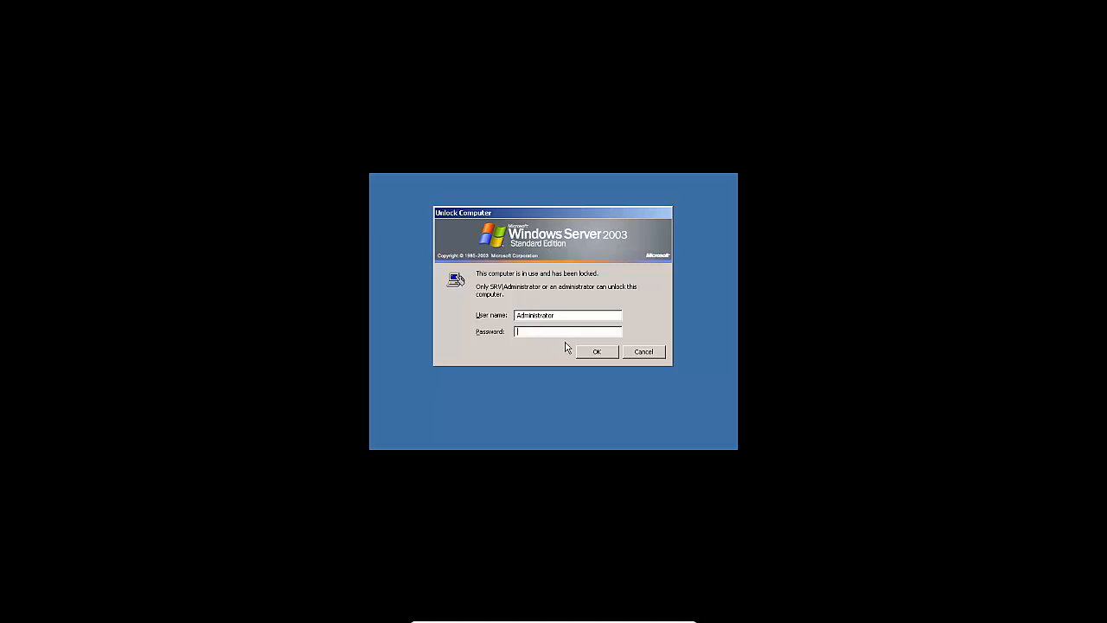
{"action": "left_click", "coordinate": [596, 351]}
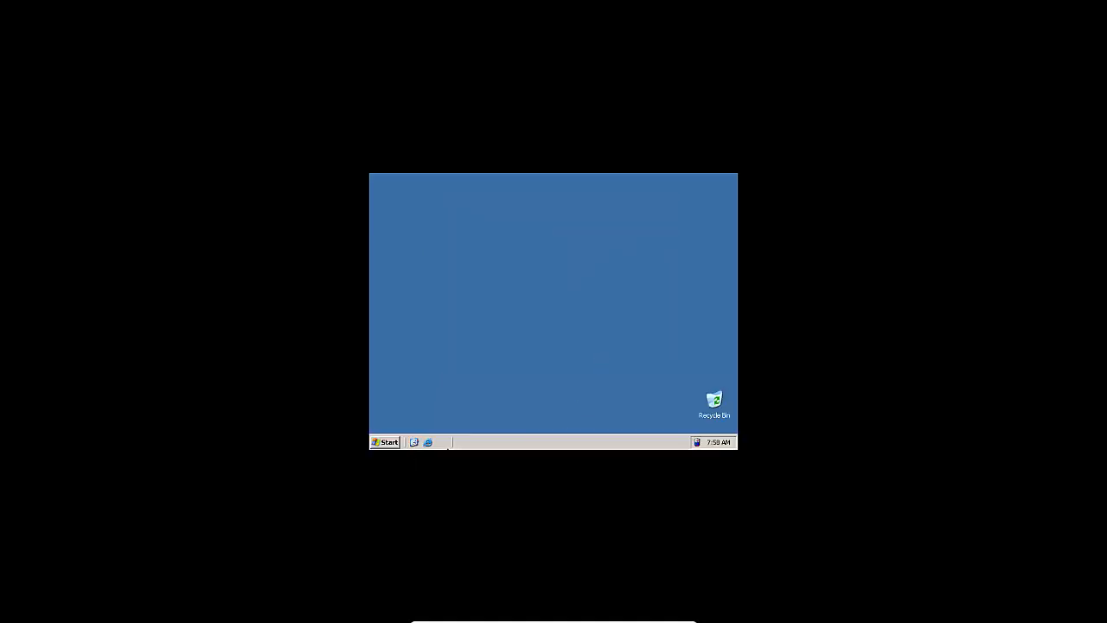
Step: Set the server's screen resolution to 1152 by 864 pixels and keep the new display settings
{"action": "right_click", "coordinate": [525, 262]}
{"action": "left_click", "coordinate": [558, 336]}
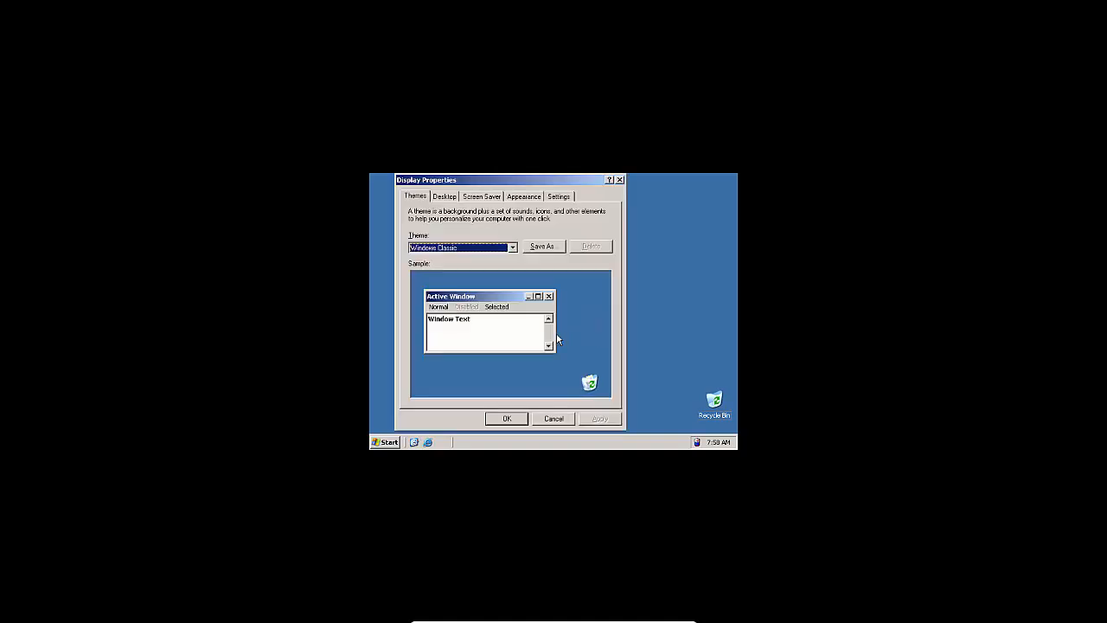
{"action": "left_click", "coordinate": [559, 196]}
{"action": "left_click_drag", "start_coordinate": [446, 366], "coordinate": [460, 363]}
{"action": "left_click", "coordinate": [507, 418]}
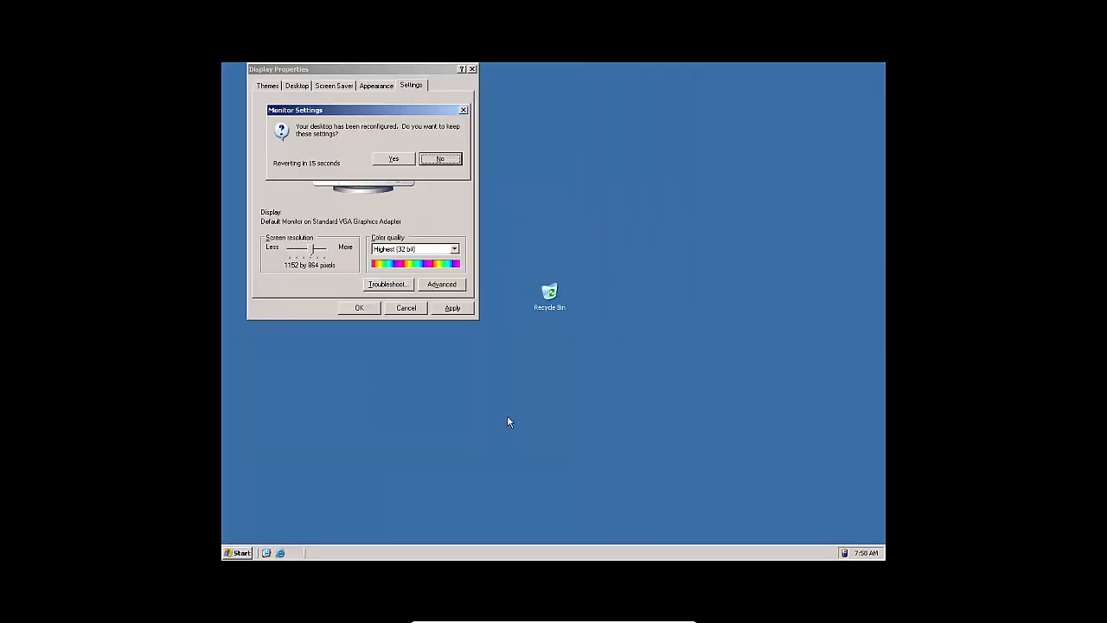
{"action": "left_click", "coordinate": [396, 160]}
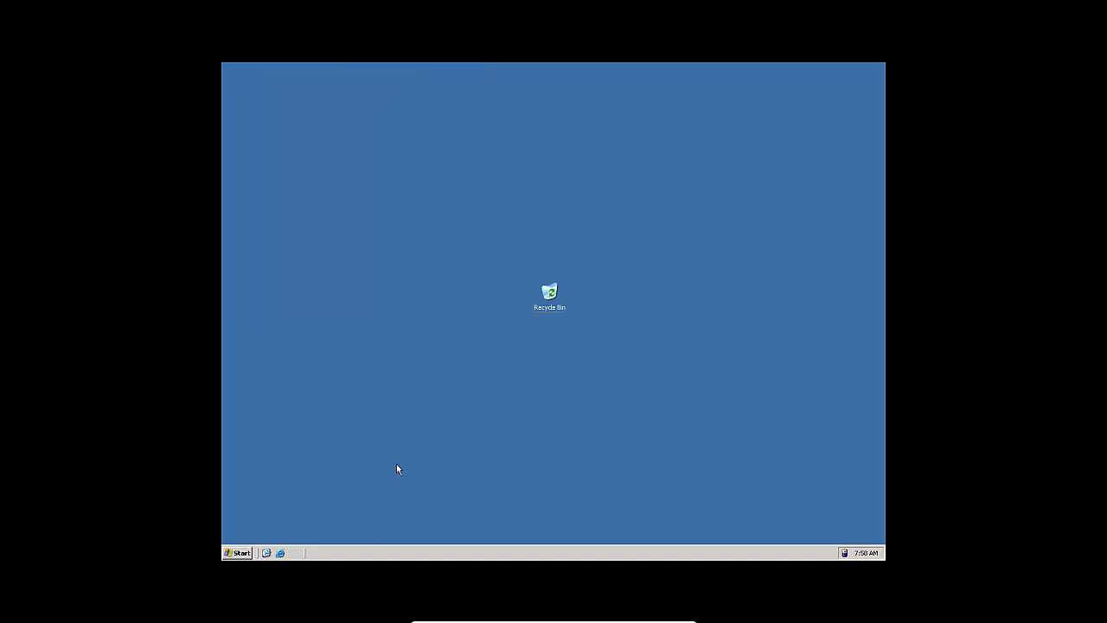
Step: Open the server's network connections by running ncpa.cpl and bring up the Local Area Connection properties
{"action": "key", "text": "super+r"}
{"action": "type", "text": "nc"}
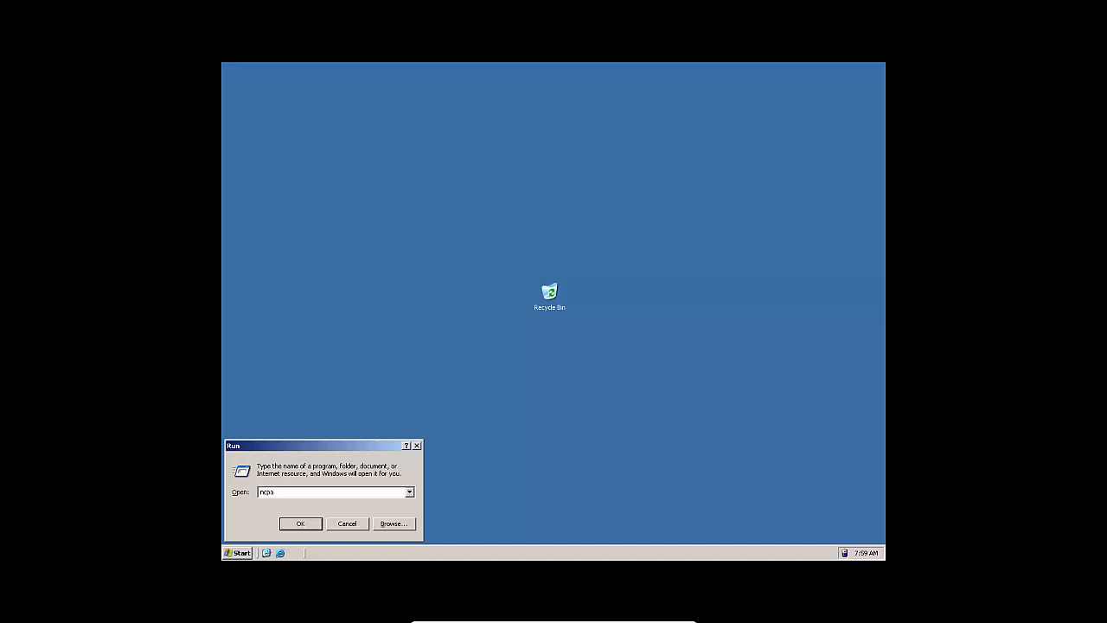
{"action": "type", "text": "pa.cpl"}
{"action": "key", "text": "Return"}
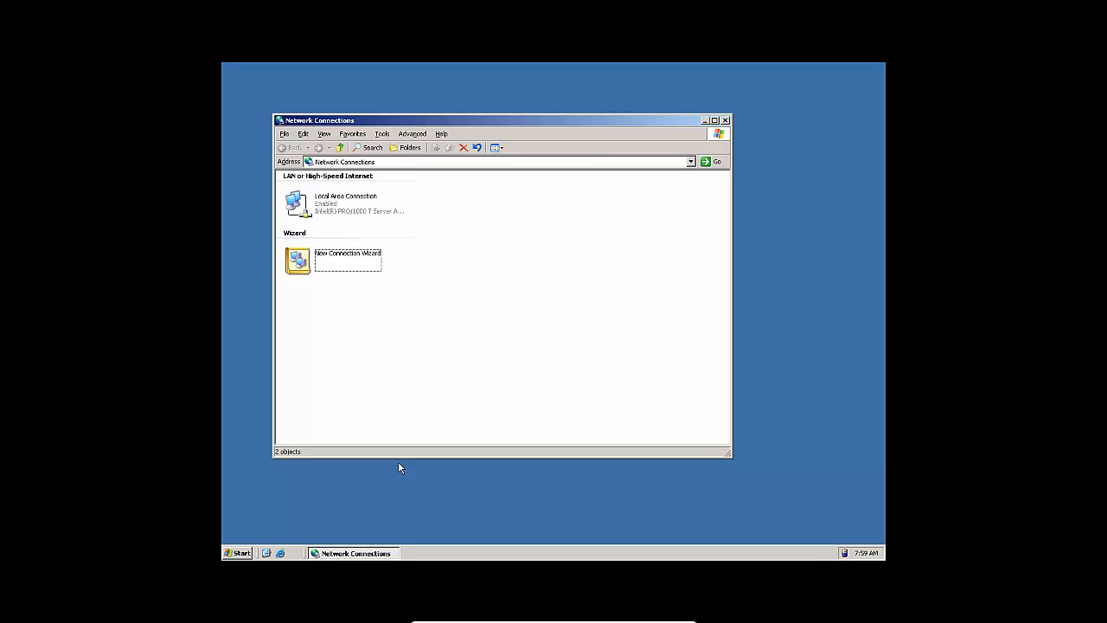
{"action": "double_click", "coordinate": [349, 211]}
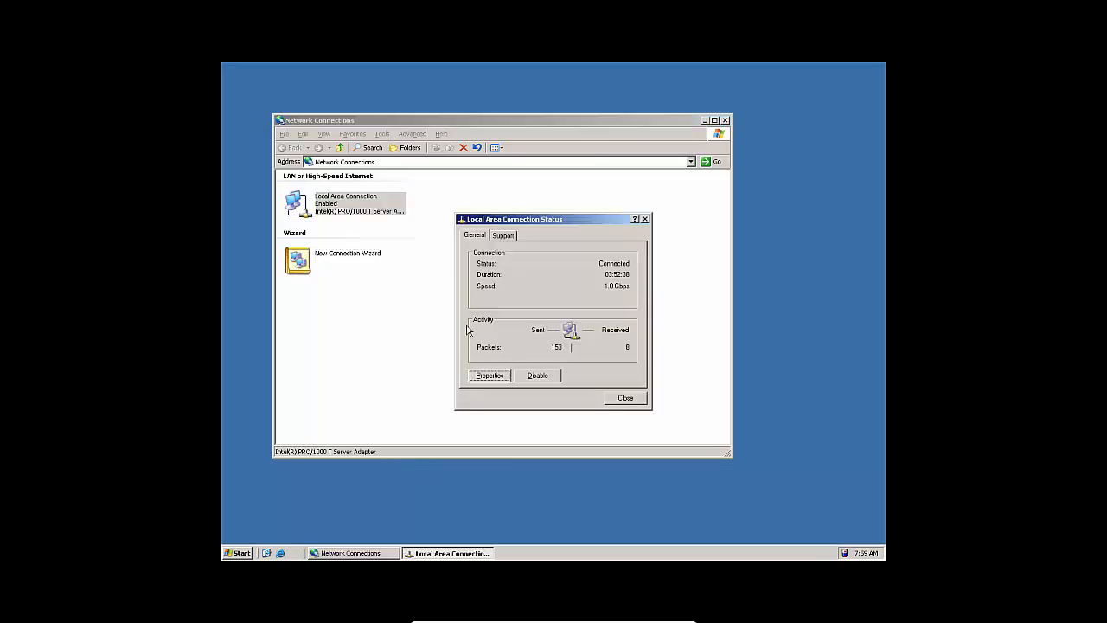
{"action": "left_click", "coordinate": [489, 375]}
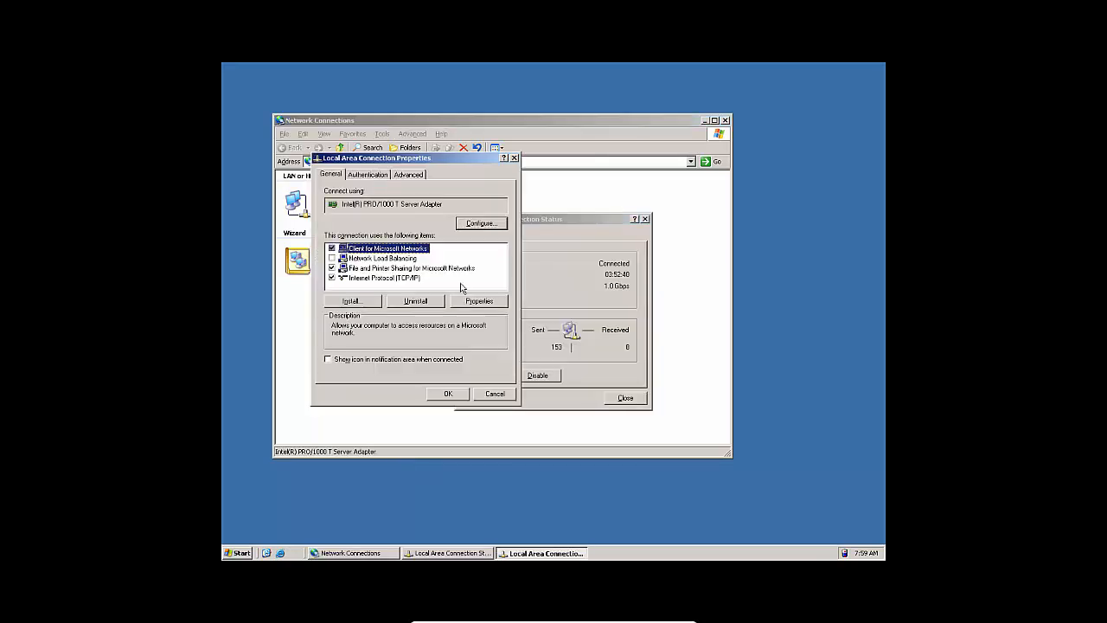
Step: Give the server's TCP/IP connection the static IP address 192.168.10.2 and enable its notification area icon when connected
{"action": "double_click", "coordinate": [406, 282]}
{"action": "left_click", "coordinate": [387, 279]}
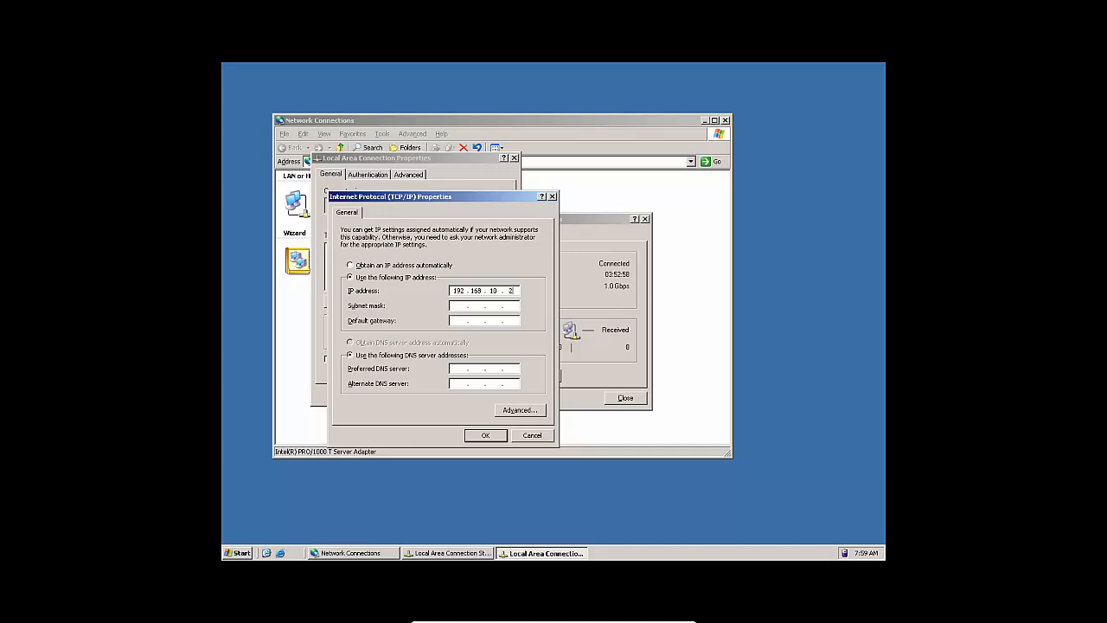
{"action": "key", "text": "Tab"}
{"action": "left_click", "coordinate": [486, 436]}
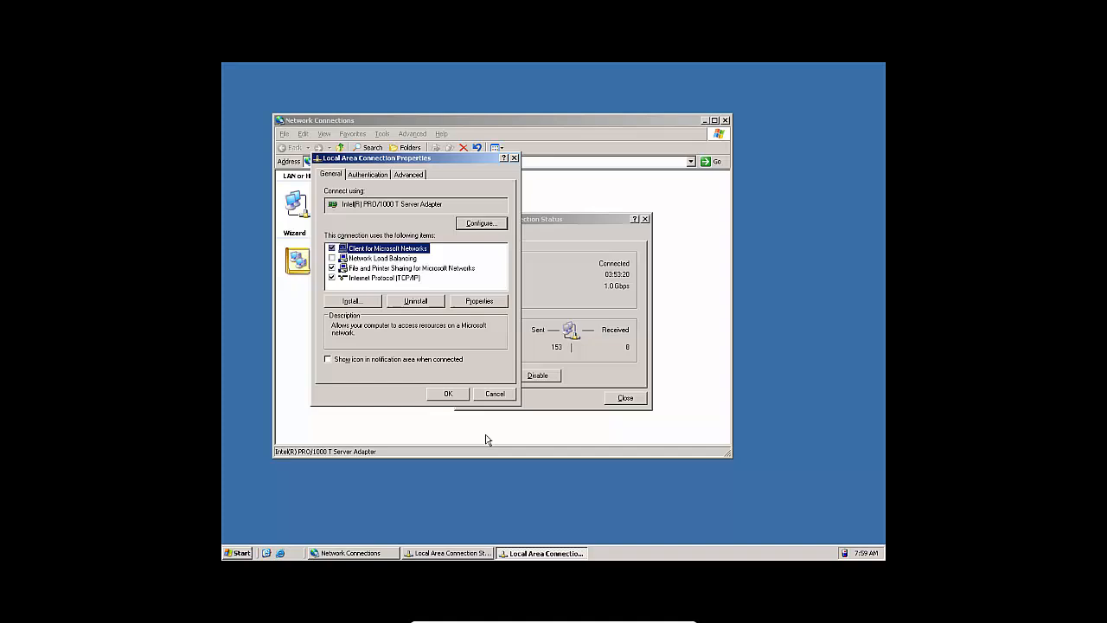
{"action": "left_click", "coordinate": [393, 362]}
{"action": "left_click", "coordinate": [447, 394]}
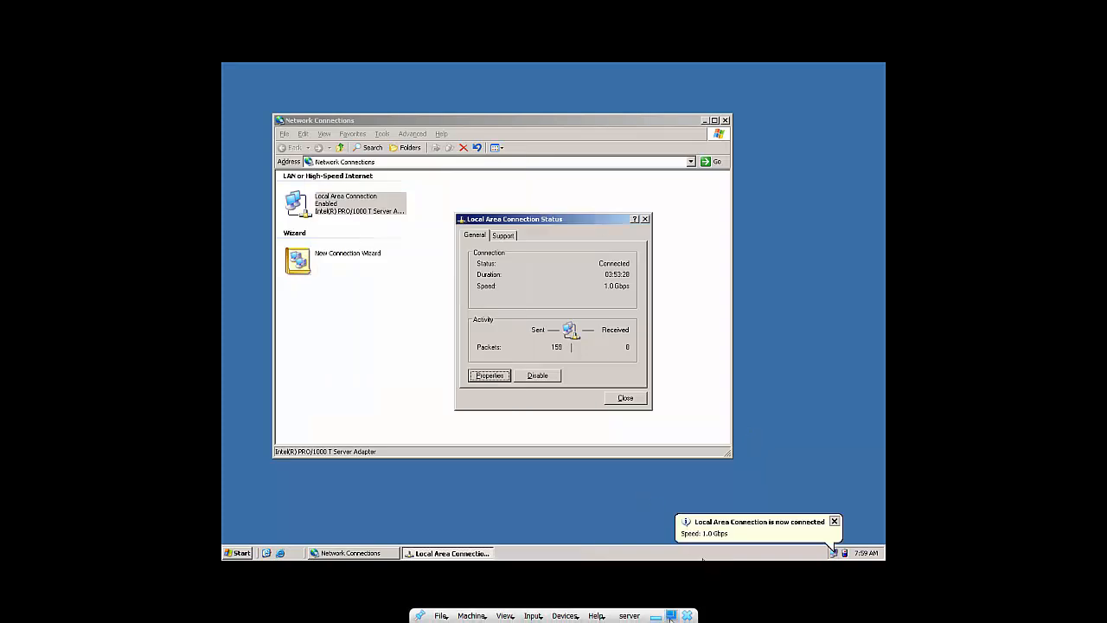
Step: Leave full-screen mode and attach the "server" machine's network Adapter 1 to a Bridged Adapter using Intel(R) Dual Band Wireless-AC 3165
{"action": "left_click", "coordinate": [672, 615]}
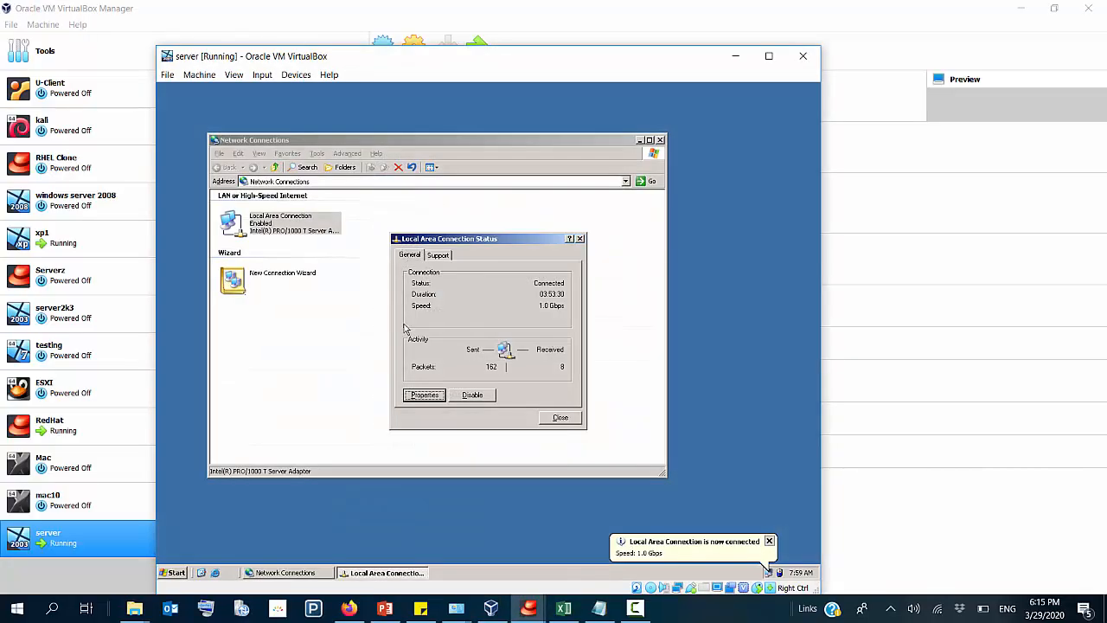
{"action": "left_click", "coordinate": [58, 538]}
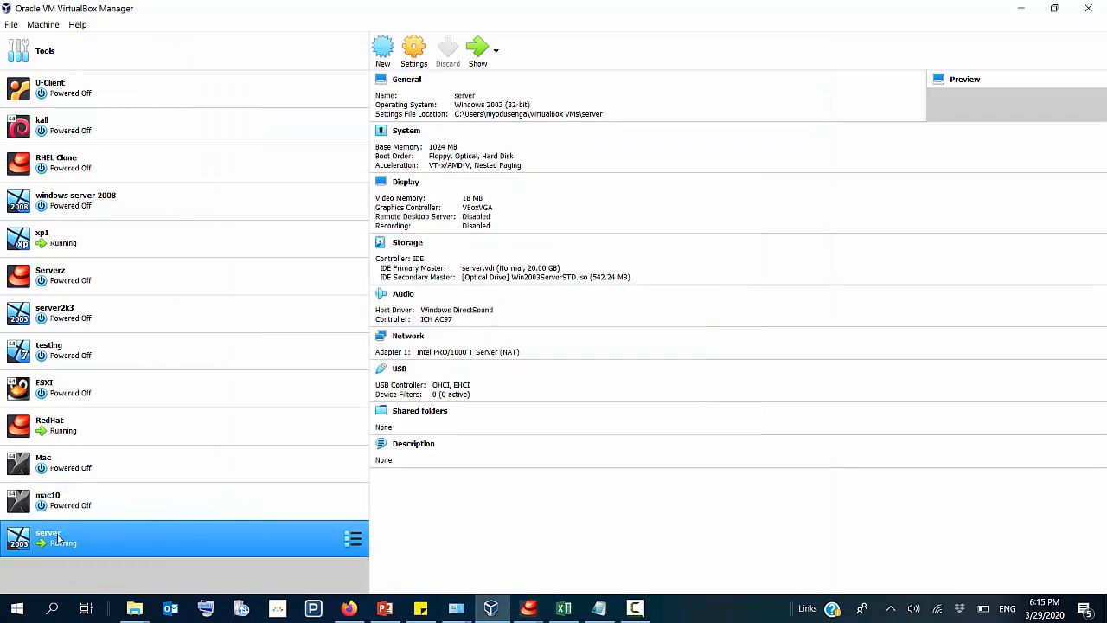
{"action": "right_click", "coordinate": [58, 539]}
{"action": "left_click", "coordinate": [196, 293]}
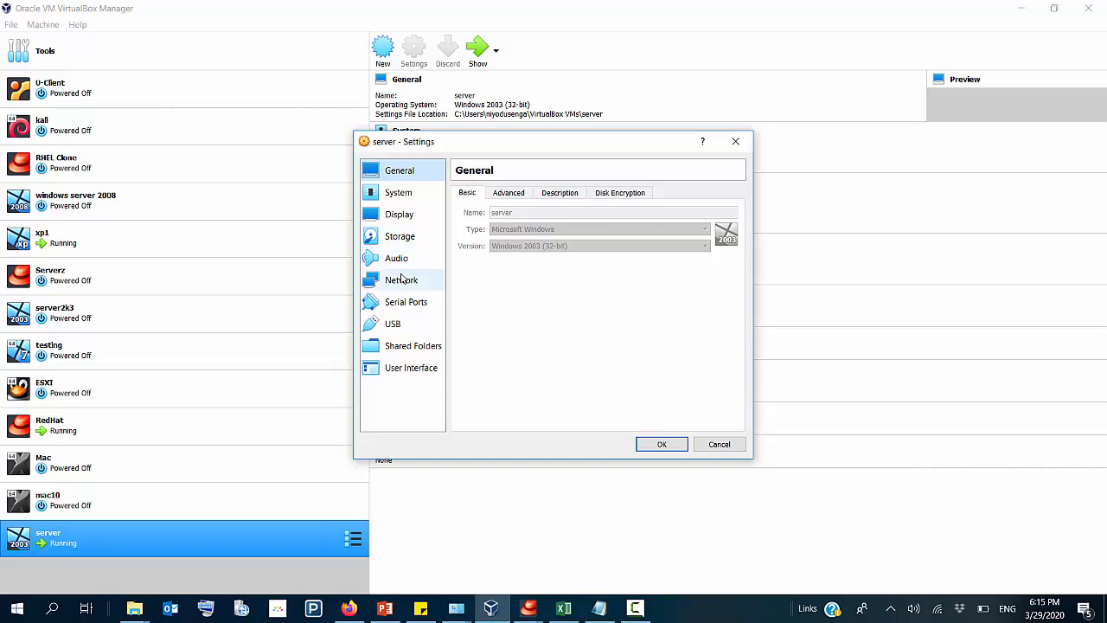
{"action": "left_click", "coordinate": [400, 278]}
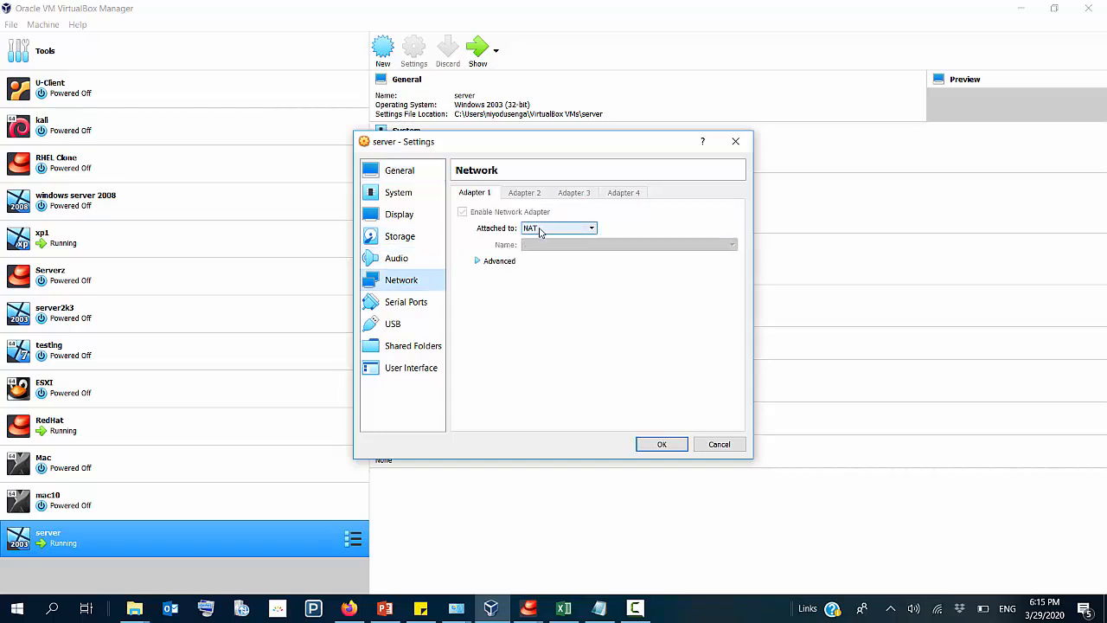
{"action": "left_click", "coordinate": [537, 229]}
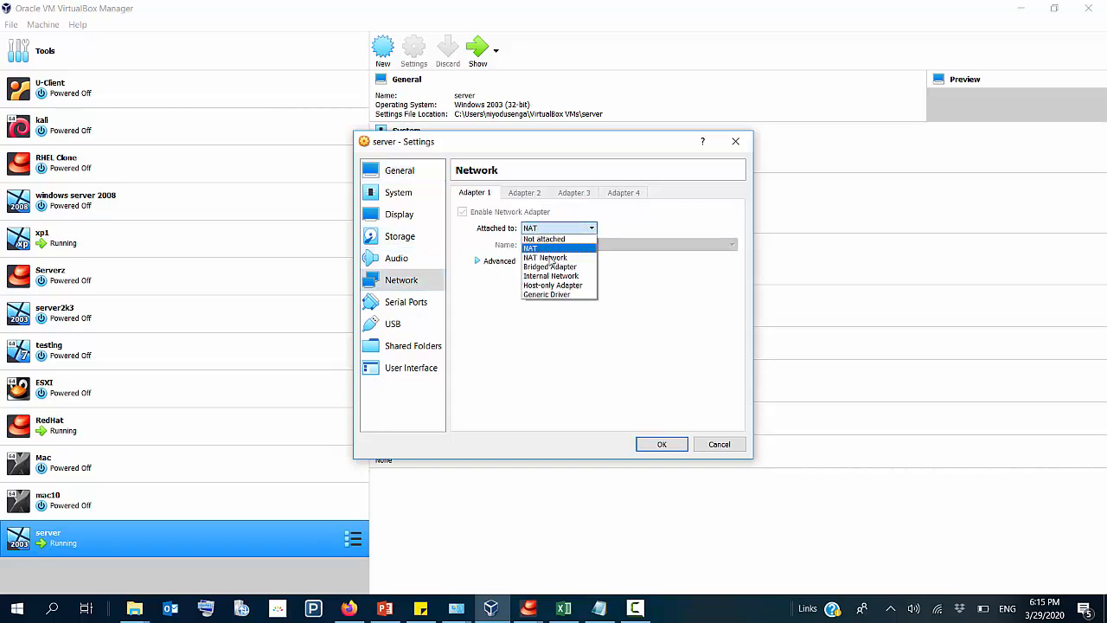
{"action": "left_click", "coordinate": [552, 267]}
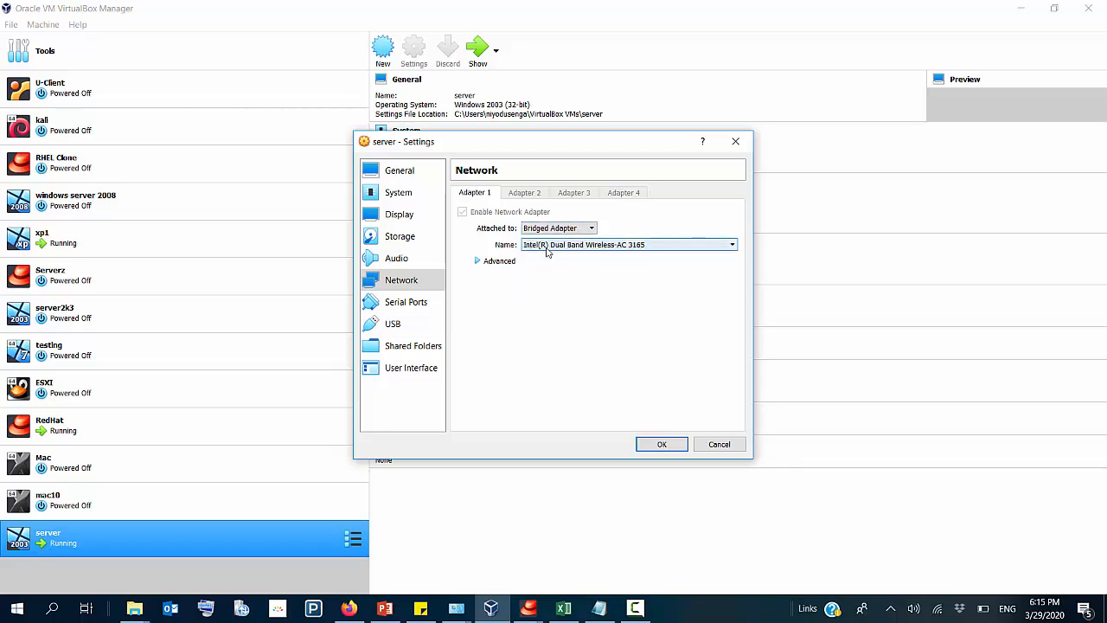
{"action": "left_click", "coordinate": [610, 246]}
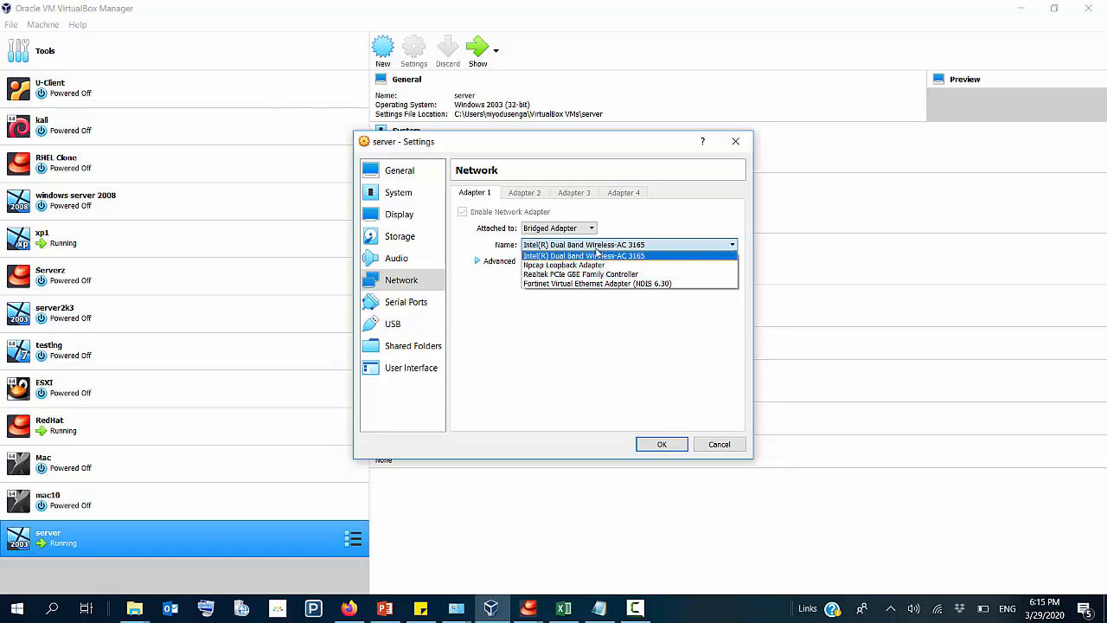
{"action": "left_click", "coordinate": [601, 256]}
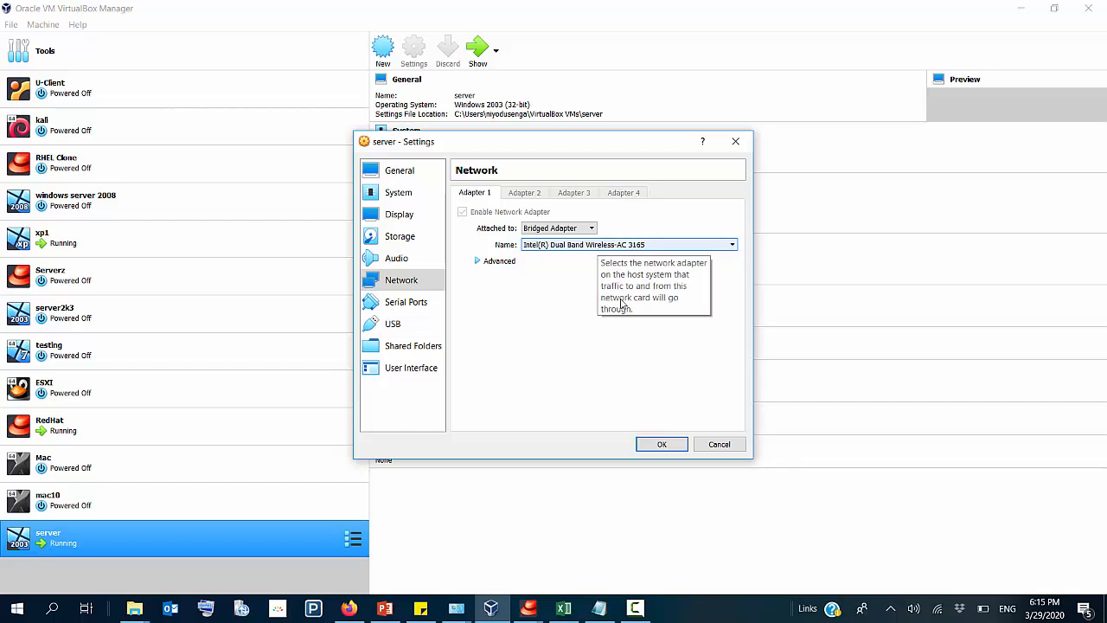
{"action": "left_click", "coordinate": [659, 444]}
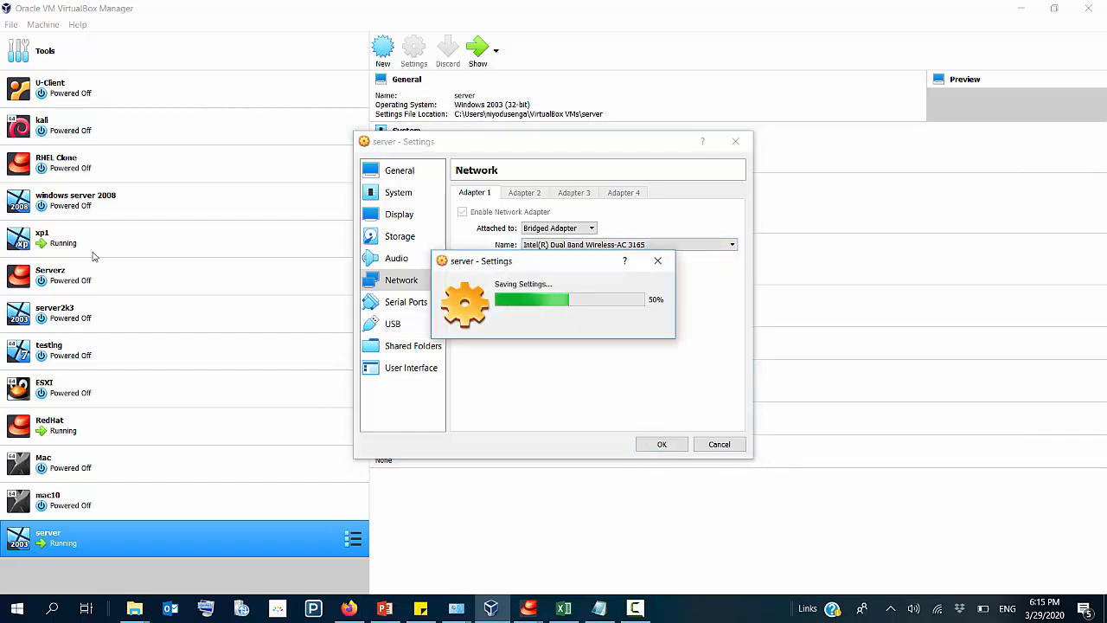
Step: Check the network adapter attachment of the xp1 virtual machine and return to the running server window
{"action": "right_click", "coordinate": [53, 245]}
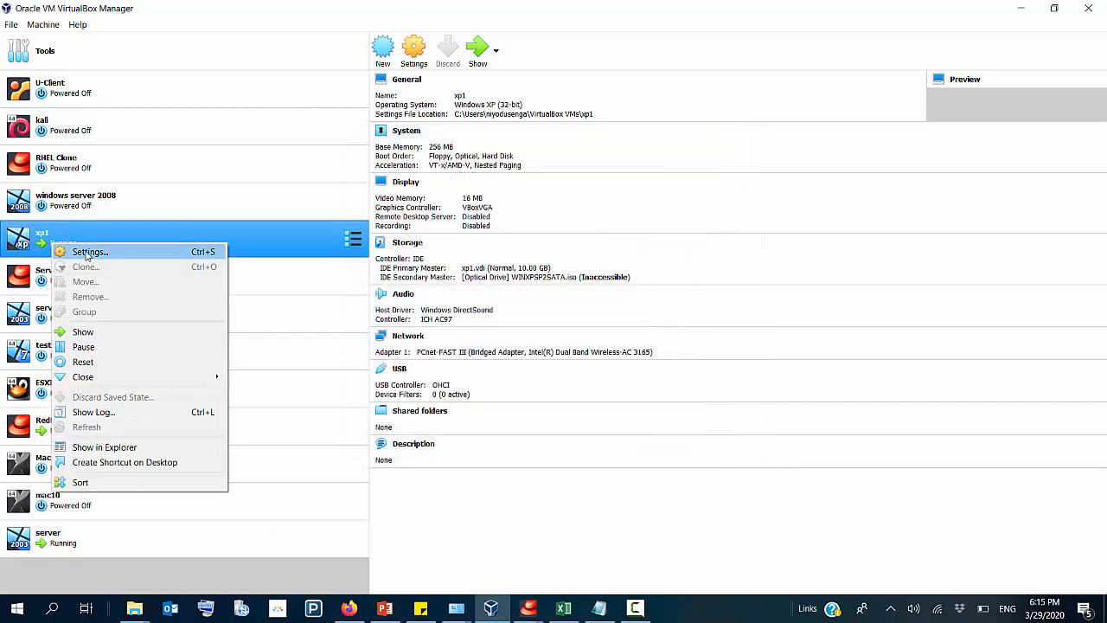
{"action": "left_click", "coordinate": [88, 253]}
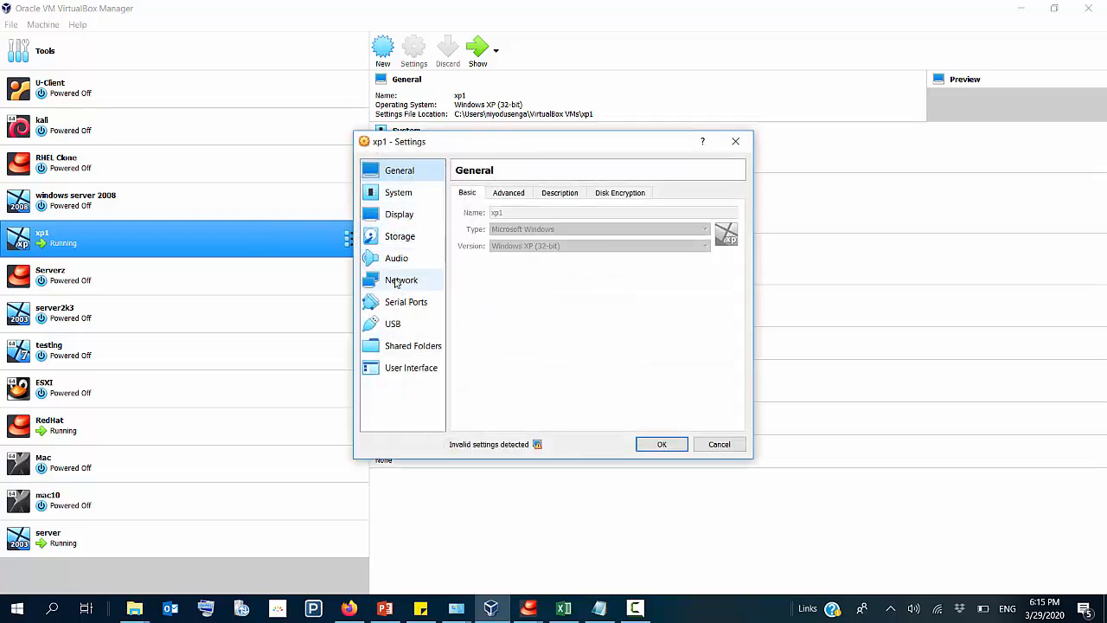
{"action": "left_click", "coordinate": [398, 281]}
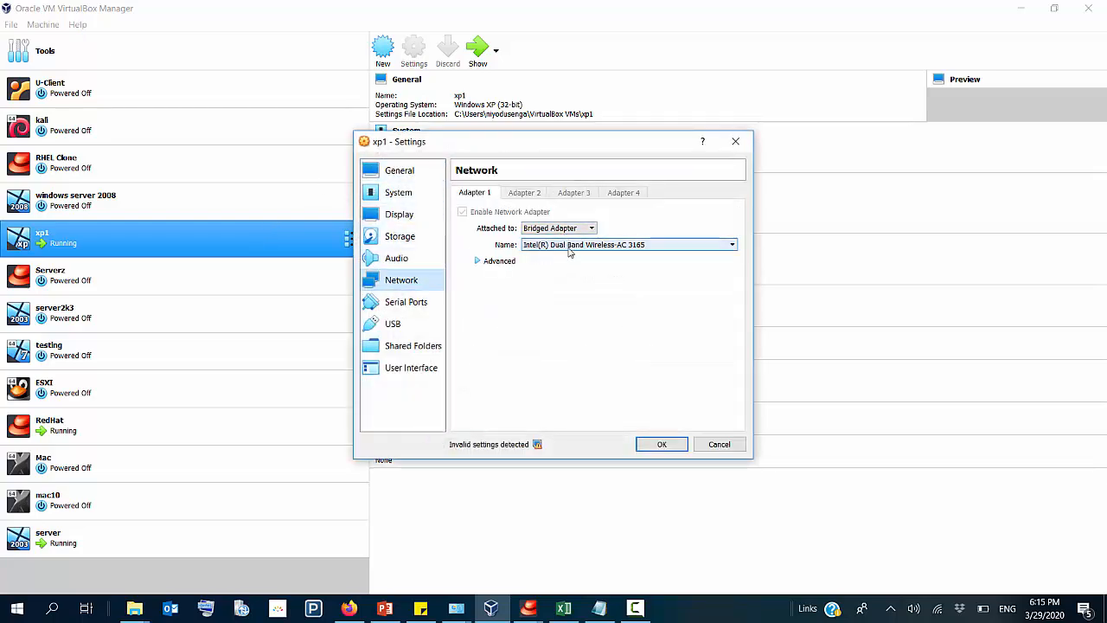
{"action": "left_click", "coordinate": [661, 444]}
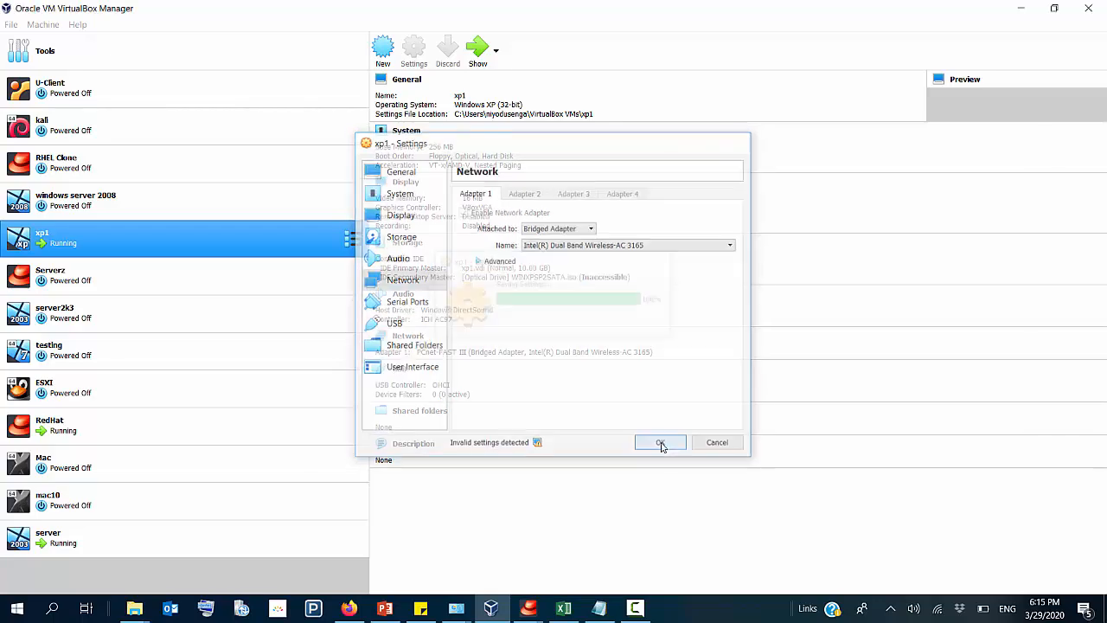
{"action": "left_click", "coordinate": [493, 610]}
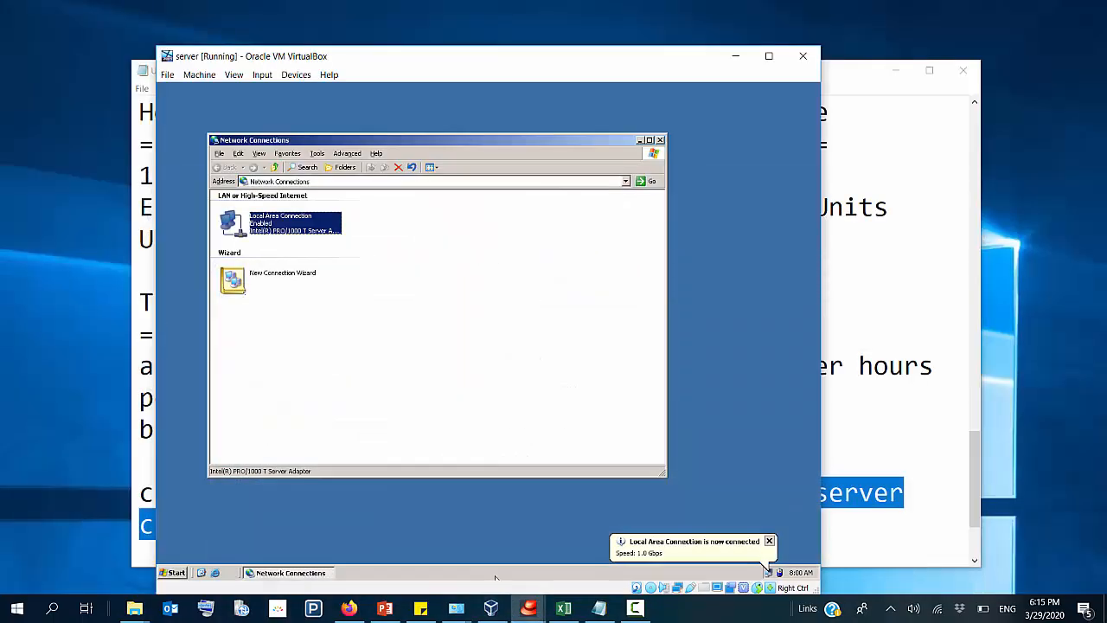
Step: Try to bring up the running xp1 machine's window from the VirtualBox Manager
{"action": "left_click", "coordinate": [491, 608]}
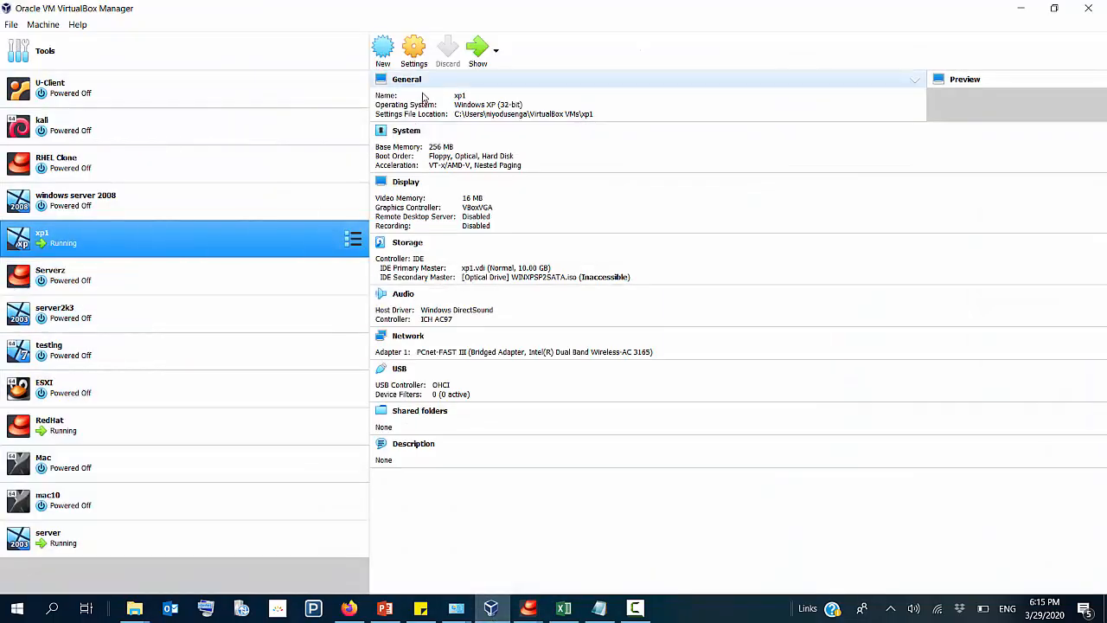
{"action": "left_click", "coordinate": [478, 50]}
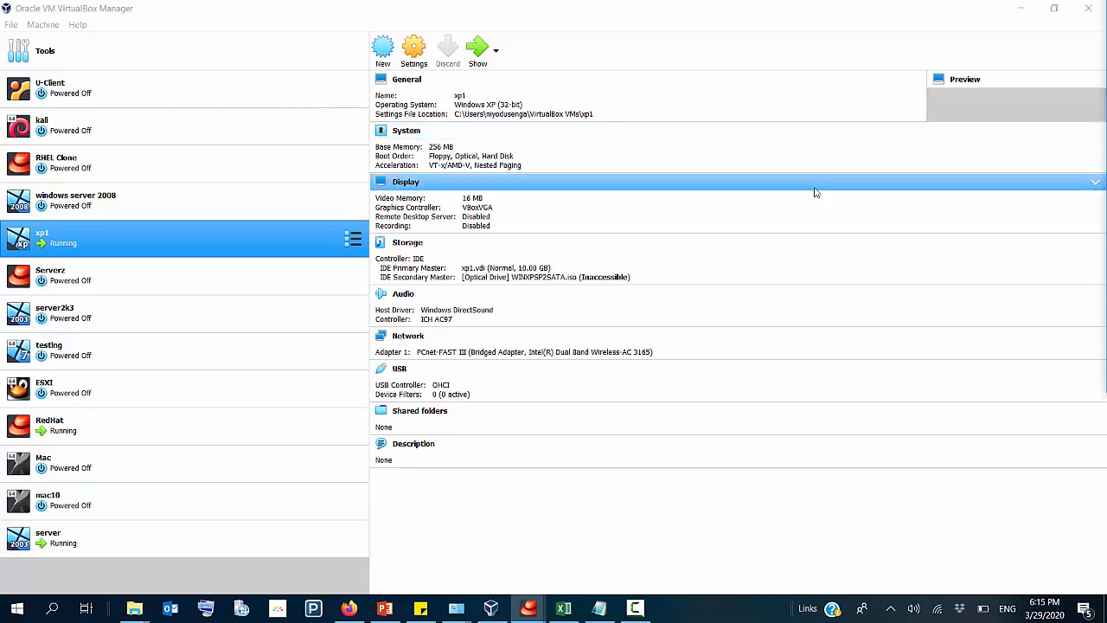
{"action": "left_click", "coordinate": [985, 77]}
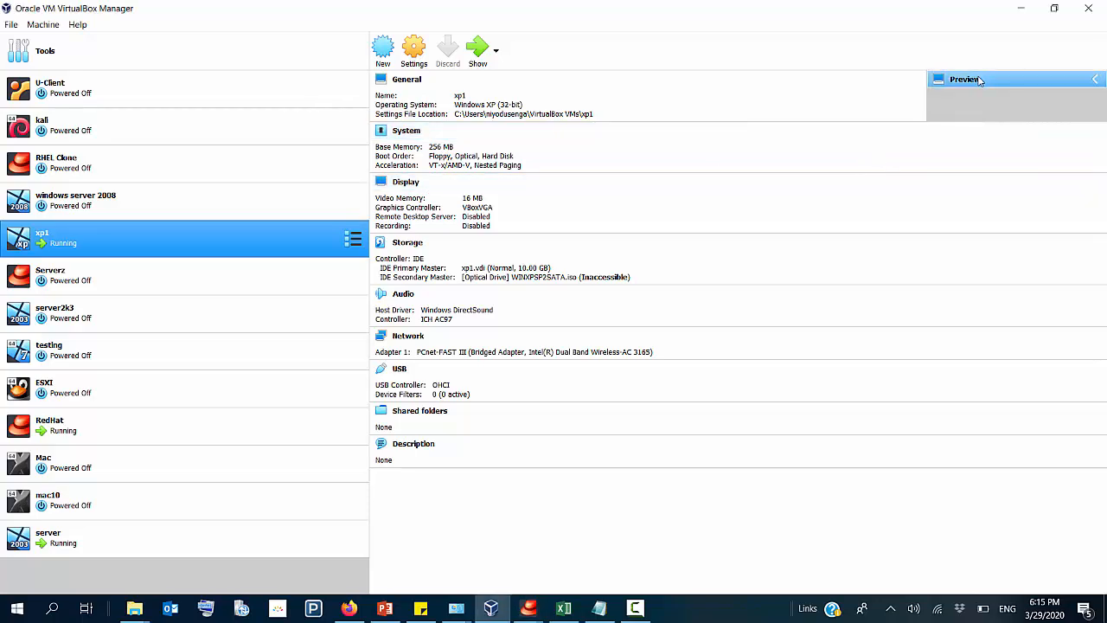
{"action": "left_click", "coordinate": [490, 608]}
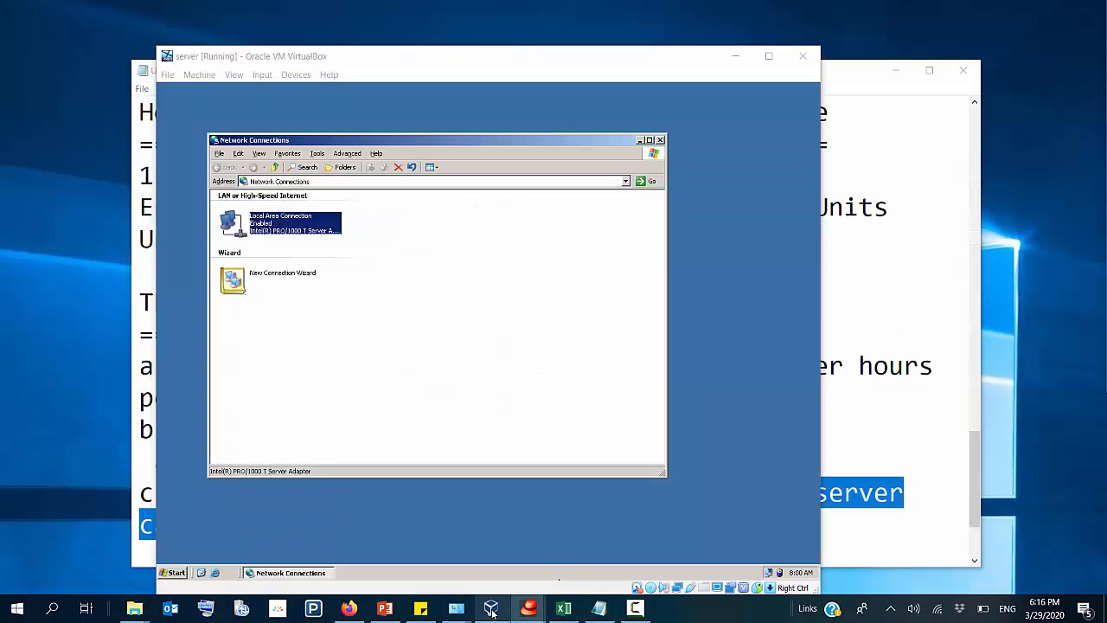
{"action": "left_click", "coordinate": [491, 610]}
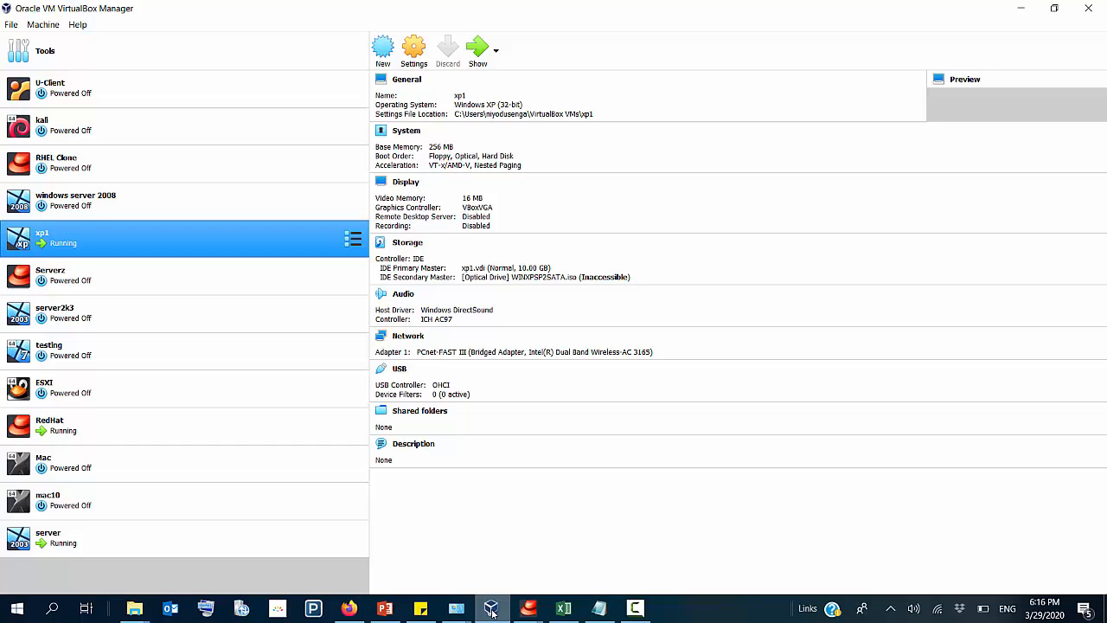
{"action": "right_click", "coordinate": [187, 240]}
{"action": "left_click", "coordinate": [218, 330]}
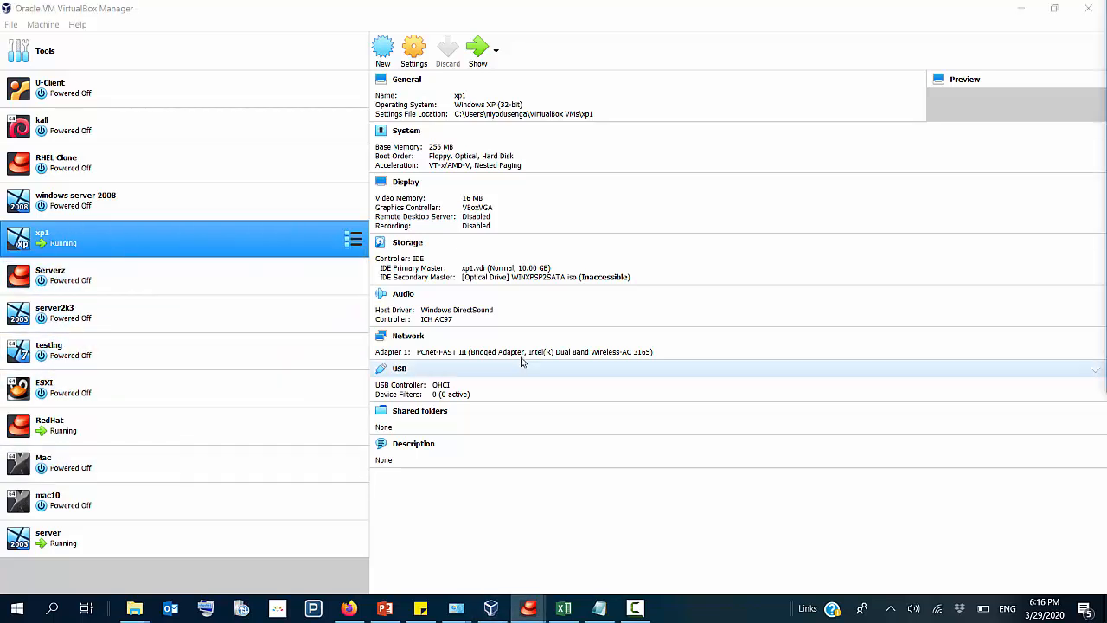
{"action": "left_click", "coordinate": [1055, 9]}
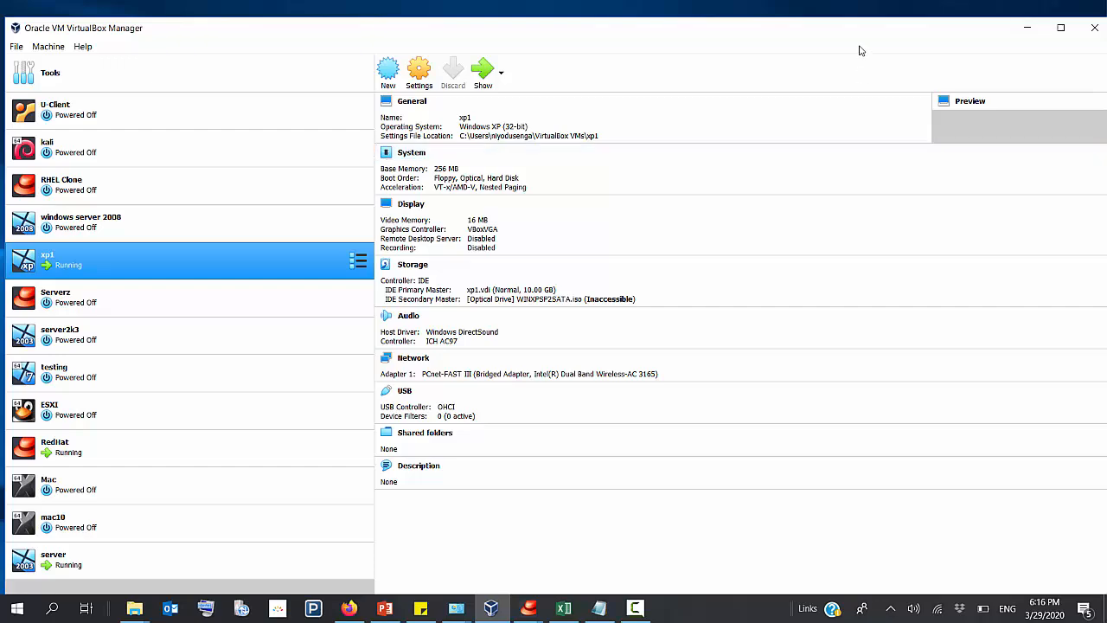
{"action": "left_click", "coordinate": [1060, 27]}
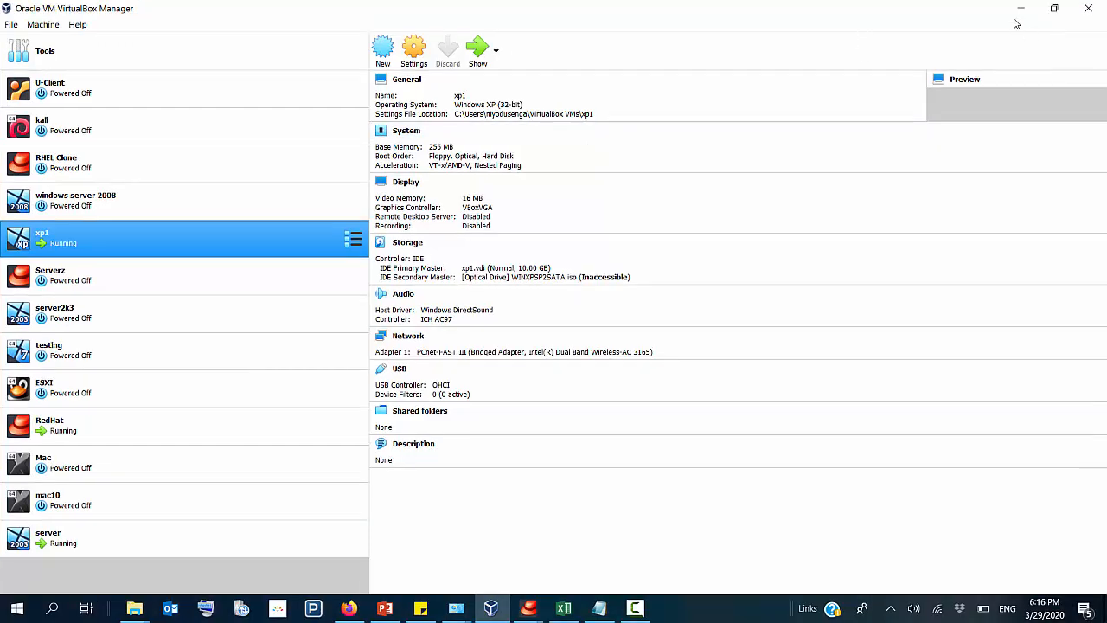
{"action": "left_click", "coordinate": [1008, 14]}
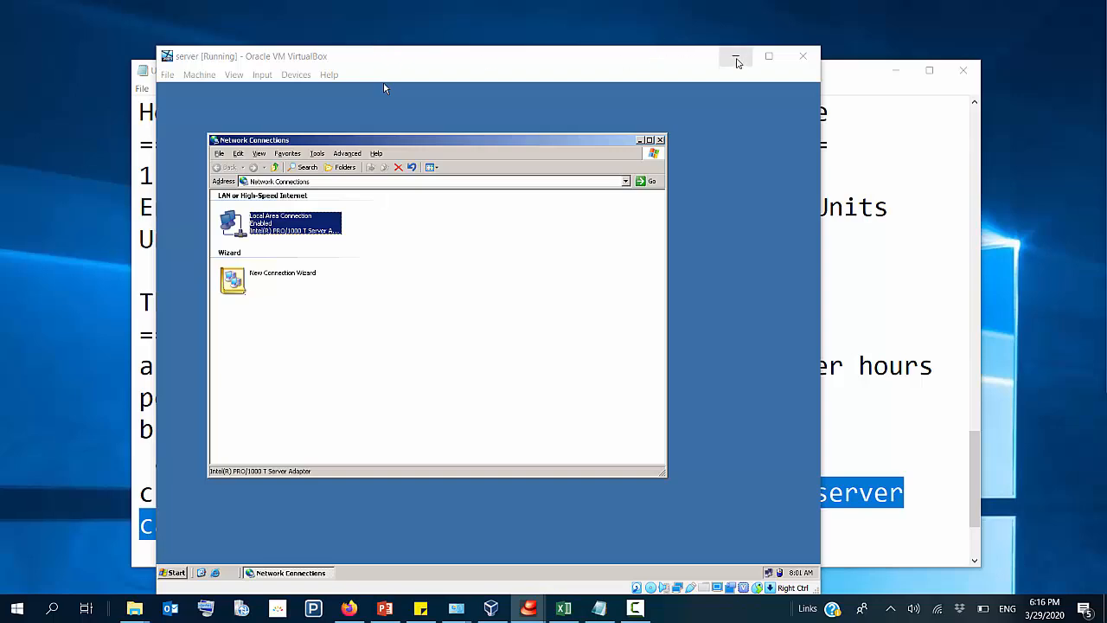
Step: Minimize the server window and try again to show xp1 through its entry in the machine list
{"action": "left_click", "coordinate": [734, 55]}
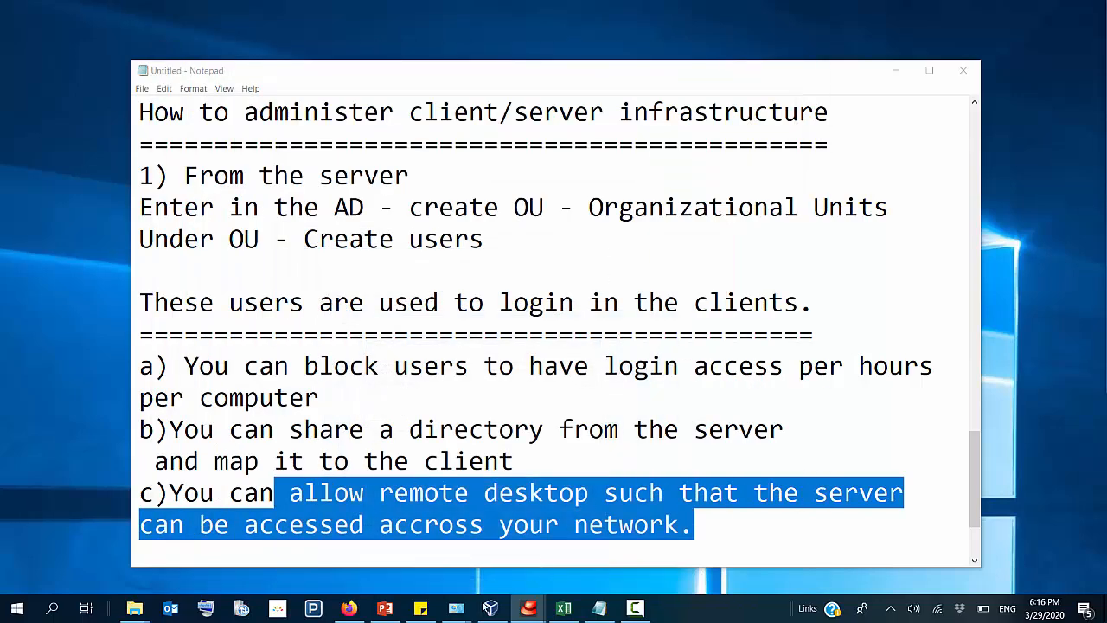
{"action": "left_click", "coordinate": [490, 608]}
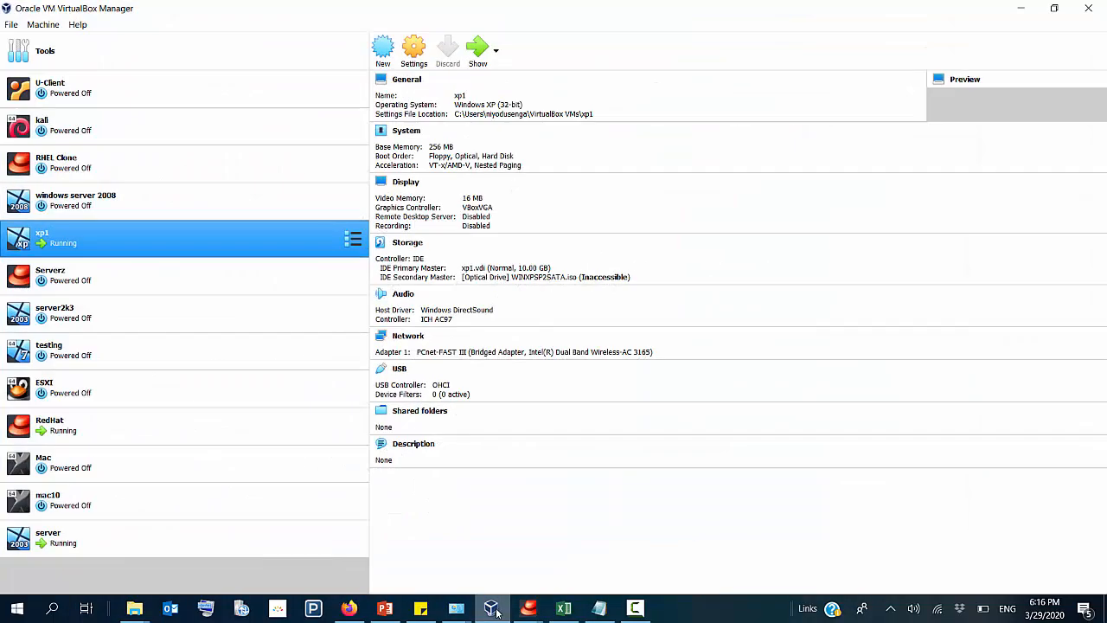
{"action": "left_click", "coordinate": [483, 56]}
{"action": "left_click", "coordinate": [496, 54]}
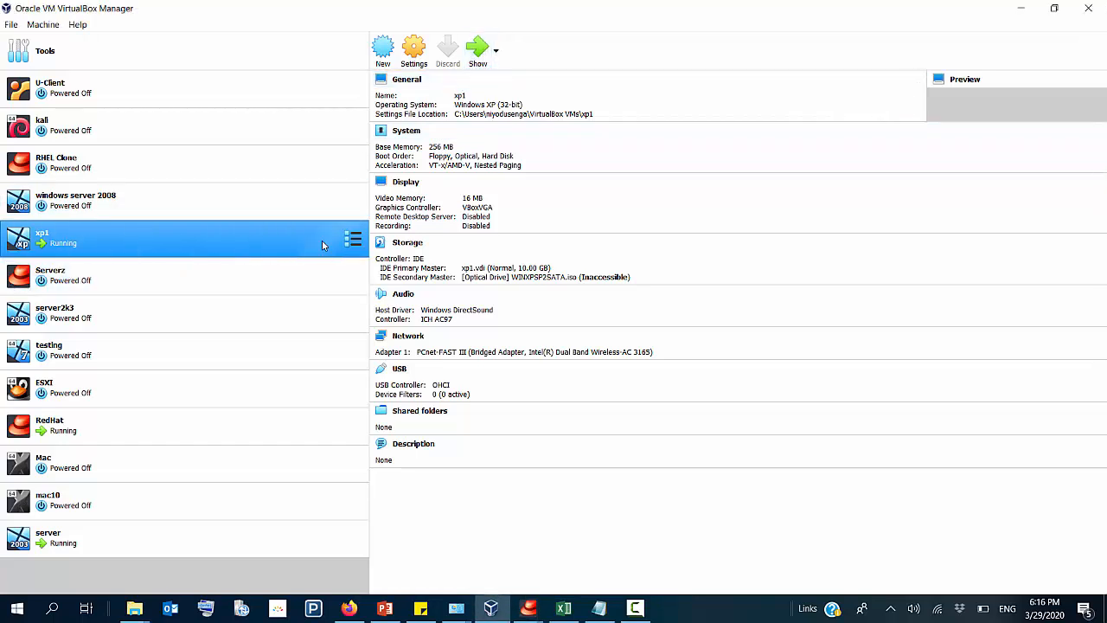
{"action": "left_click", "coordinate": [353, 239]}
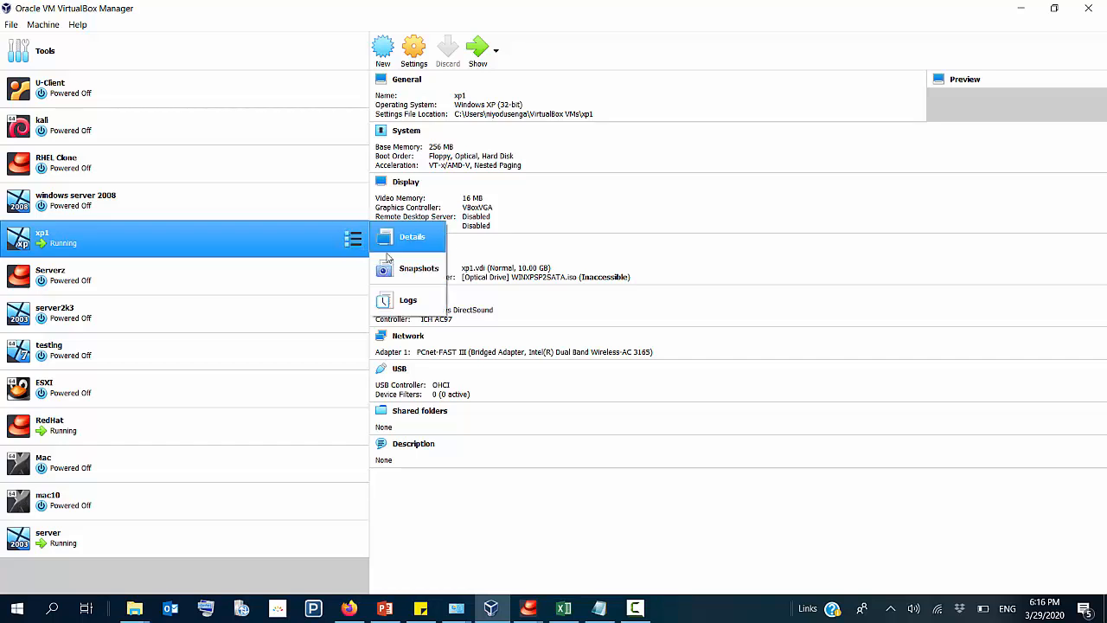
{"action": "left_click", "coordinate": [411, 240]}
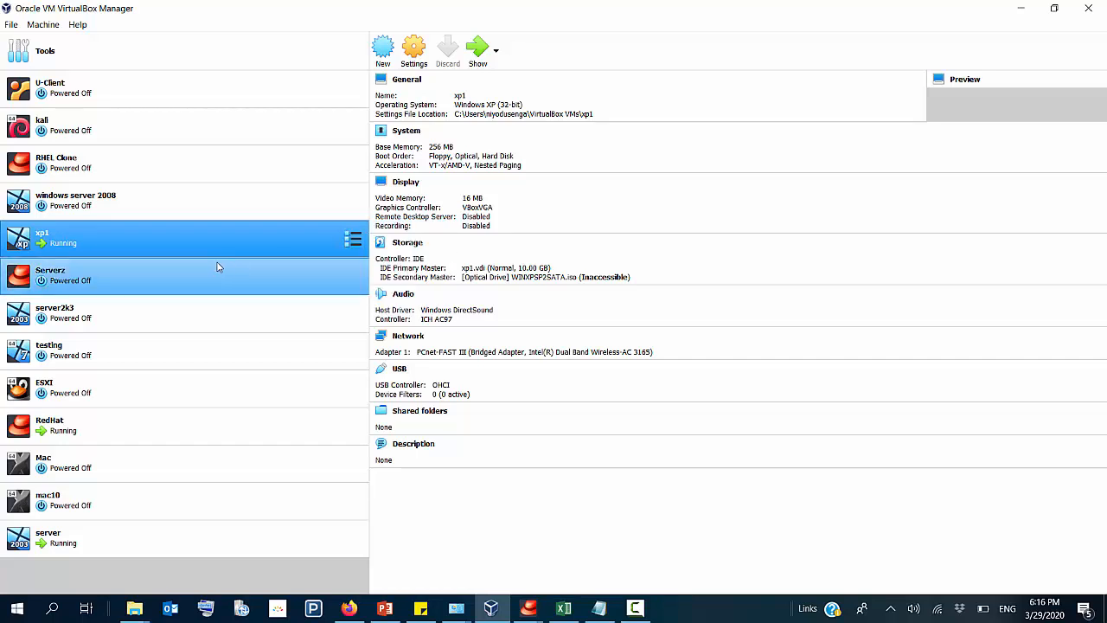
{"action": "right_click", "coordinate": [59, 233]}
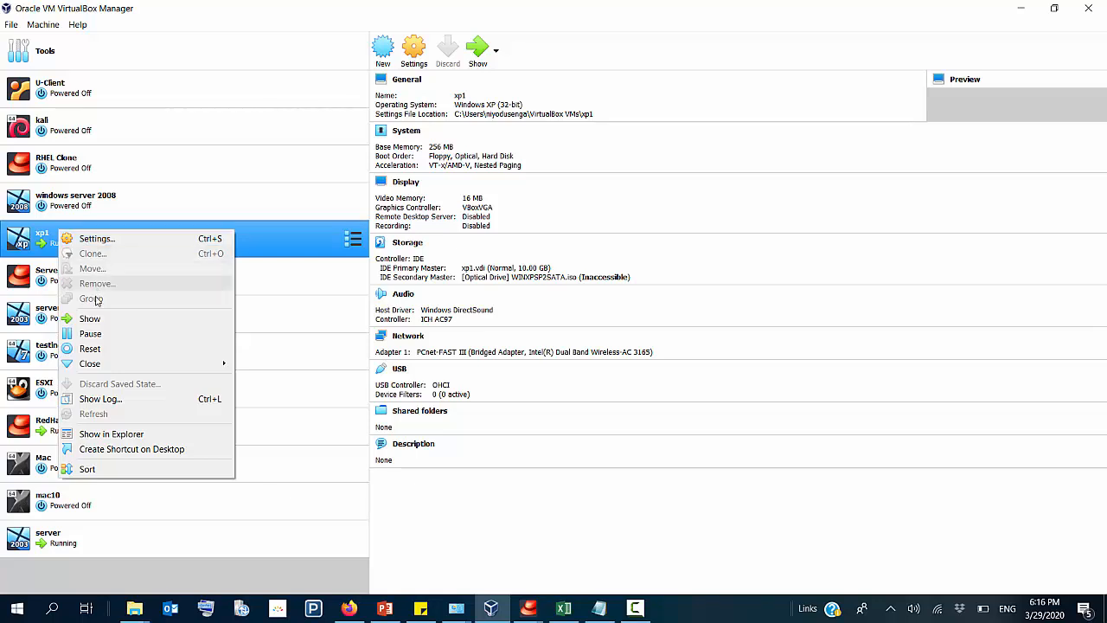
{"action": "left_click", "coordinate": [96, 321]}
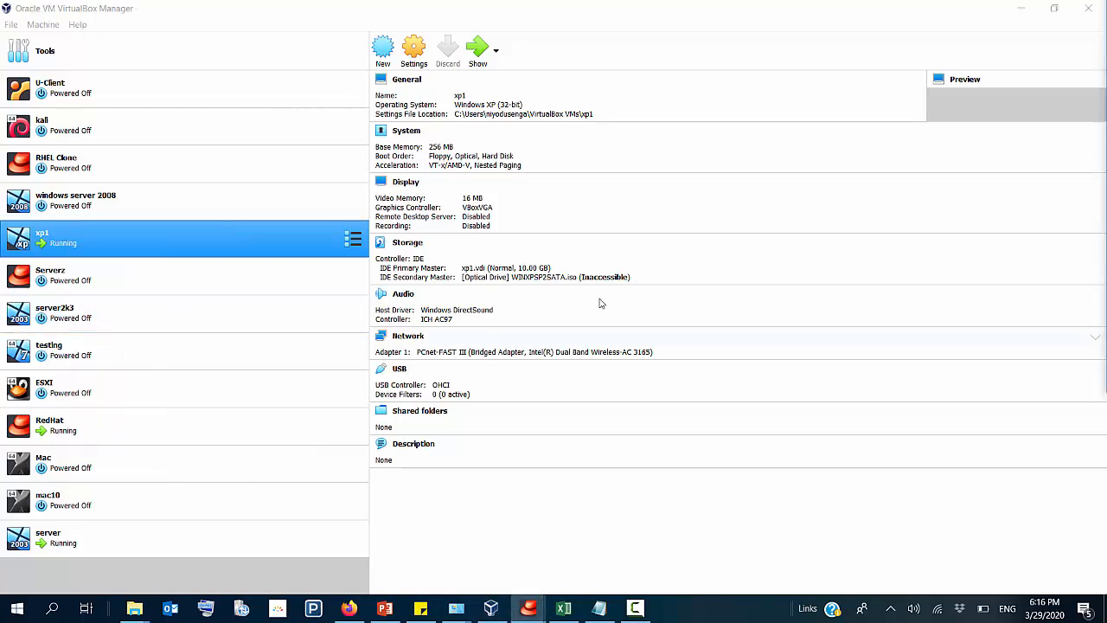
Step: Expand the xp1 preview in the machine details and try to open the machine's window from there
{"action": "left_click", "coordinate": [1099, 79]}
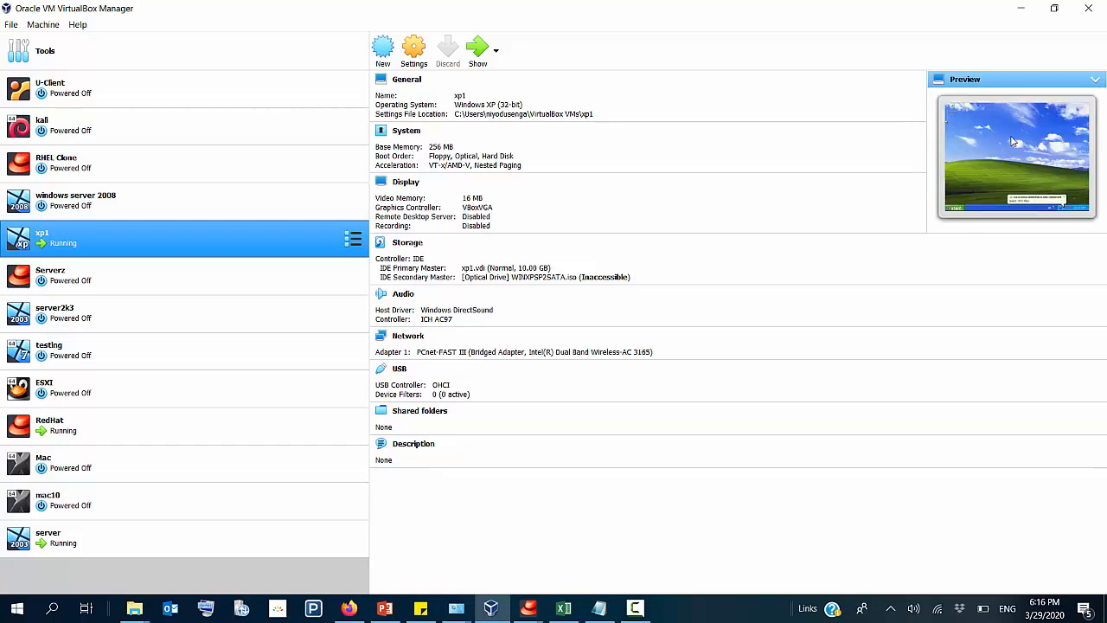
{"action": "right_click", "coordinate": [1013, 141]}
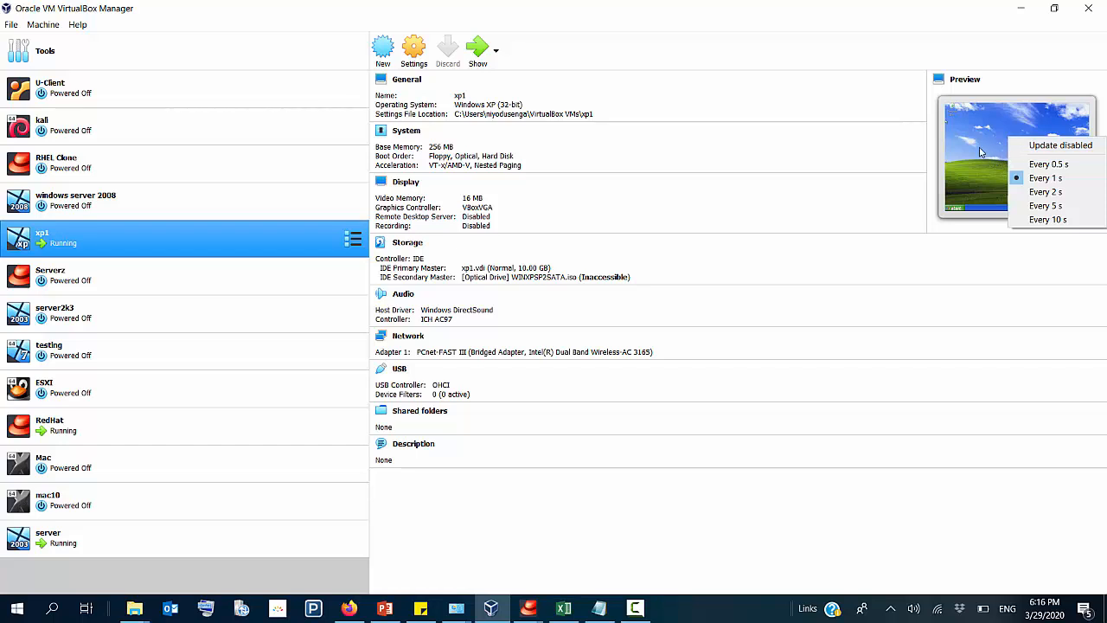
{"action": "left_click", "coordinate": [981, 153]}
{"action": "left_click", "coordinate": [486, 52]}
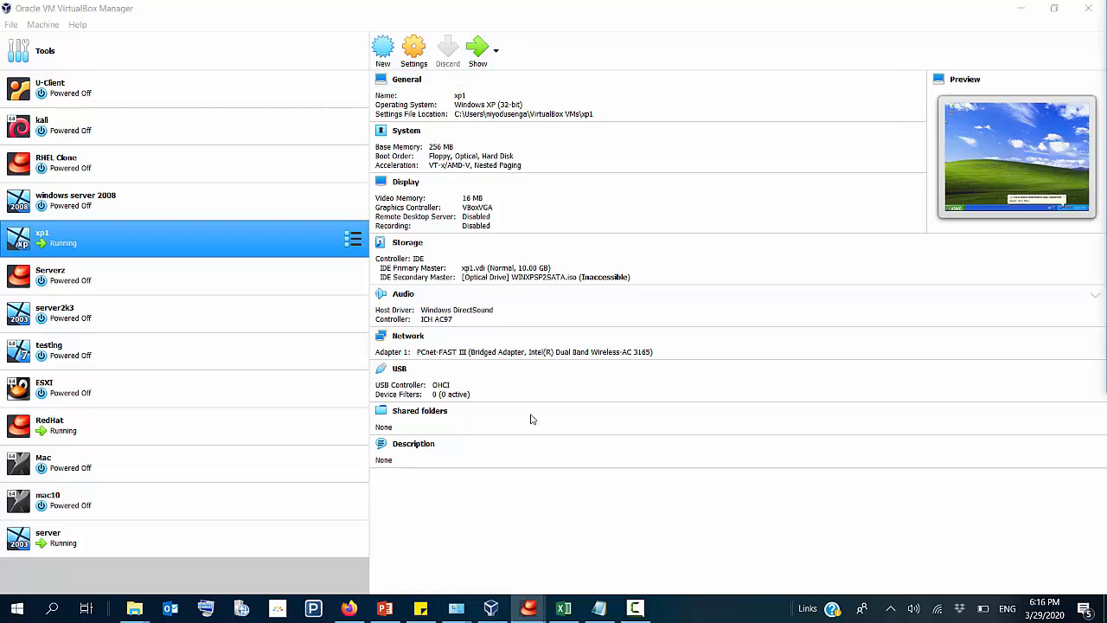
{"action": "left_click", "coordinate": [499, 615]}
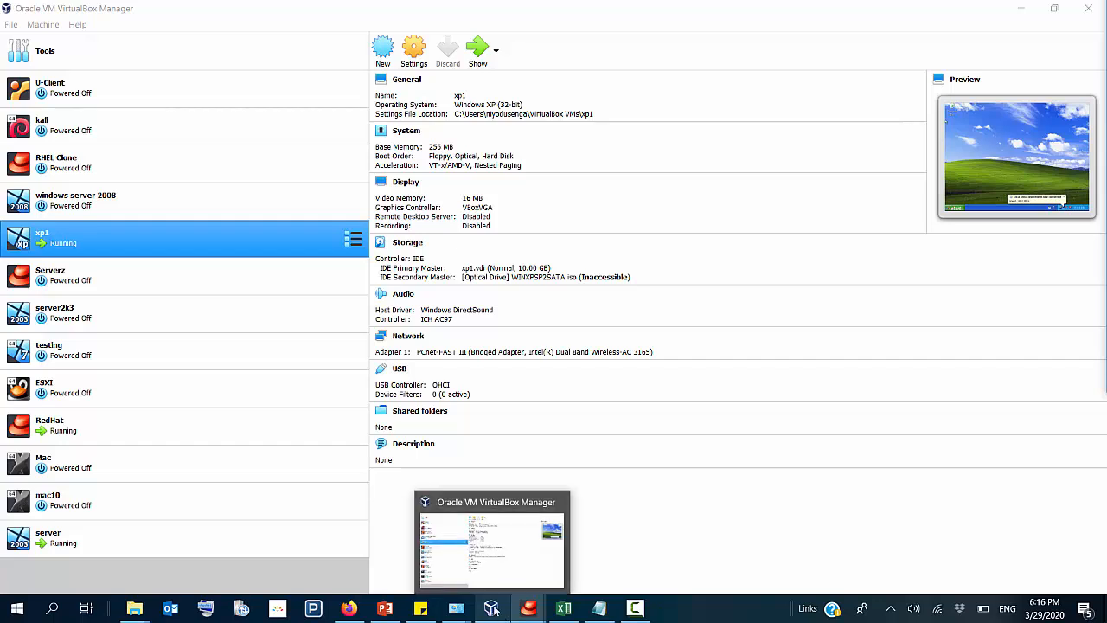
{"action": "left_click", "coordinate": [1055, 12]}
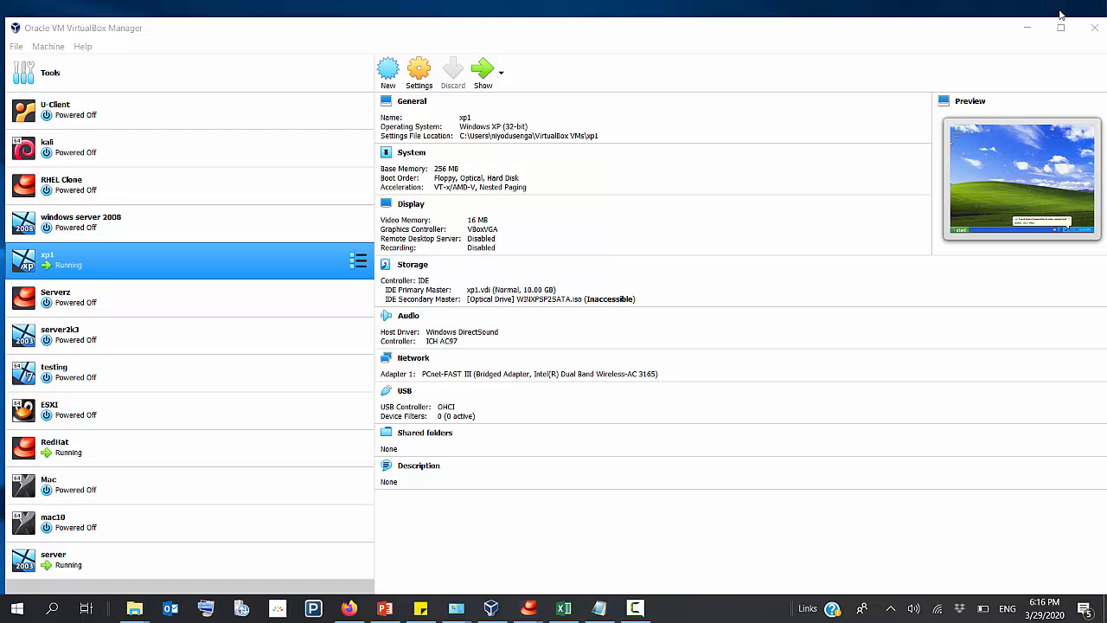
{"action": "left_click", "coordinate": [1061, 27]}
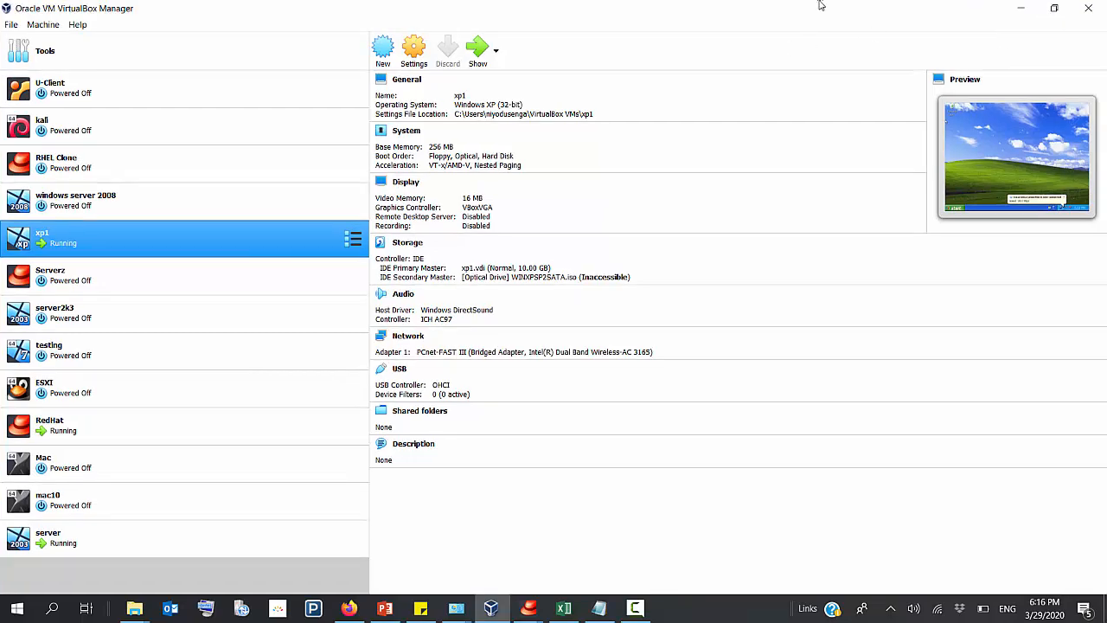
Step: Take the VirtualBox Manager out of its maximized state, retry showing xp1, and reposition the manager so the machine list is visible
{"action": "left_click_drag", "start_coordinate": [821, 5], "coordinate": [538, 276]}
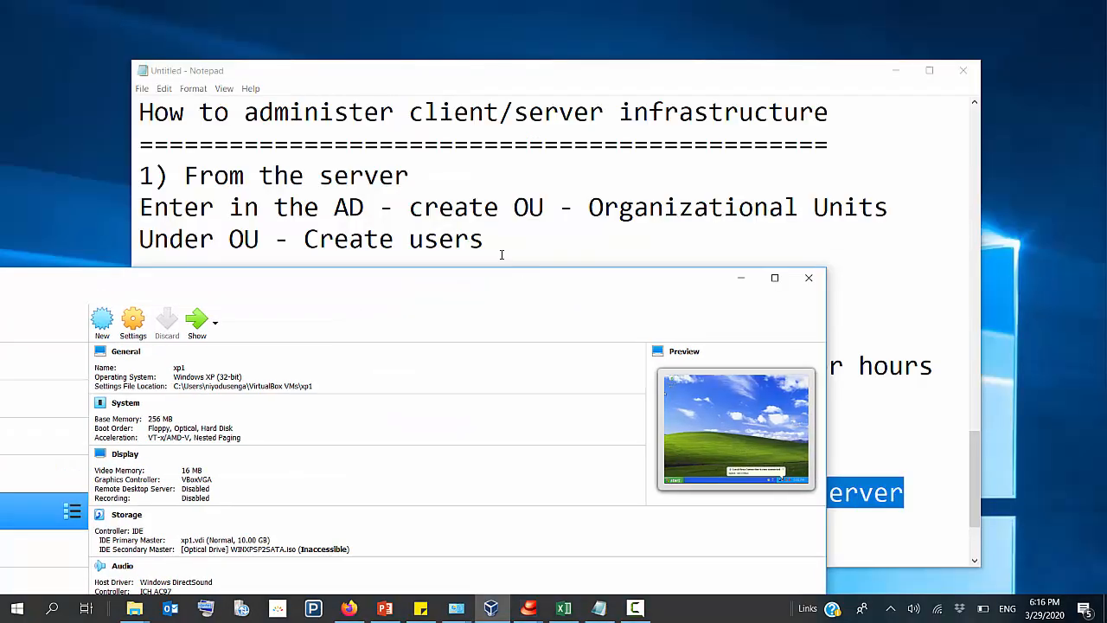
{"action": "right_click", "coordinate": [757, 418]}
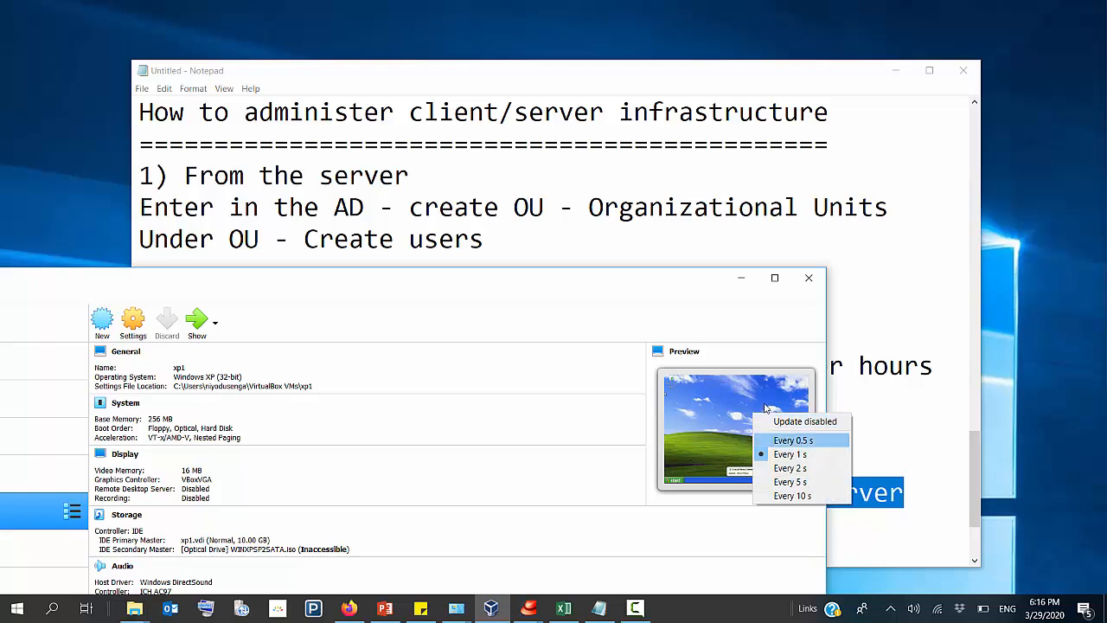
{"action": "left_click", "coordinate": [789, 454]}
{"action": "right_click", "coordinate": [734, 397]}
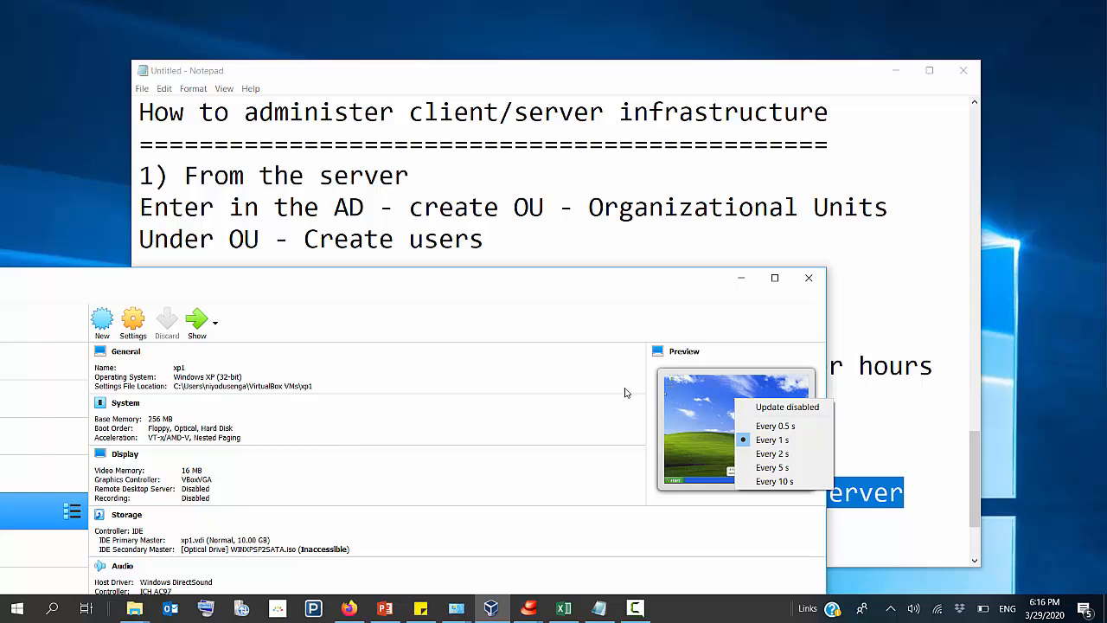
{"action": "left_click", "coordinate": [196, 326]}
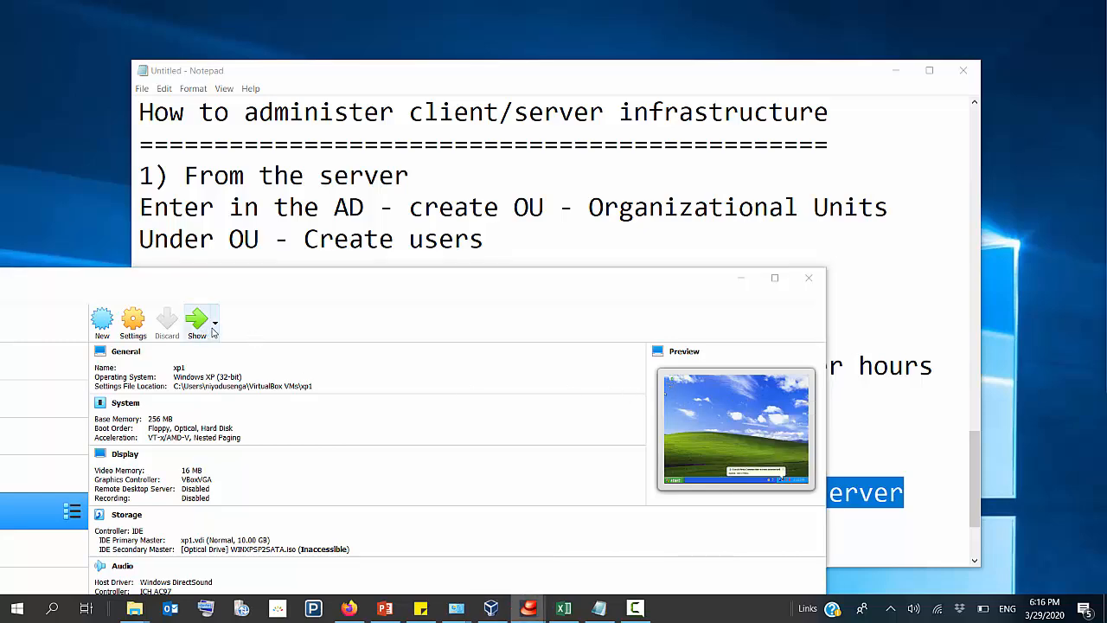
{"action": "left_click", "coordinate": [216, 327]}
{"action": "left_click_drag", "start_coordinate": [267, 285], "coordinate": [688, 113]}
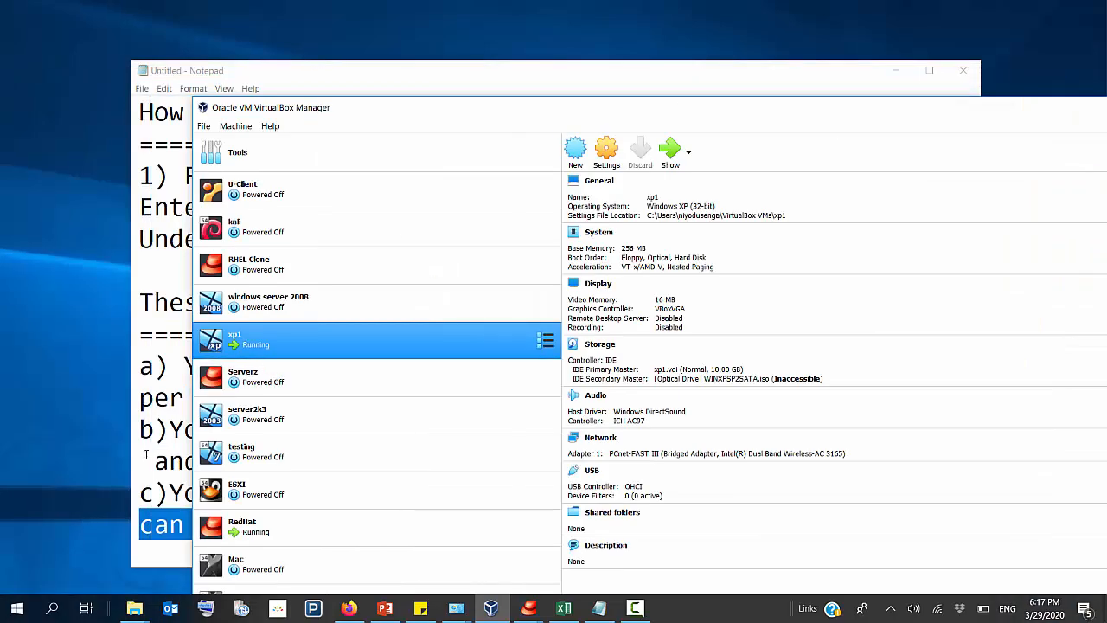
Step: Reset the running xp1 virtual machine and confirm the reset
{"action": "right_click", "coordinate": [279, 347]}
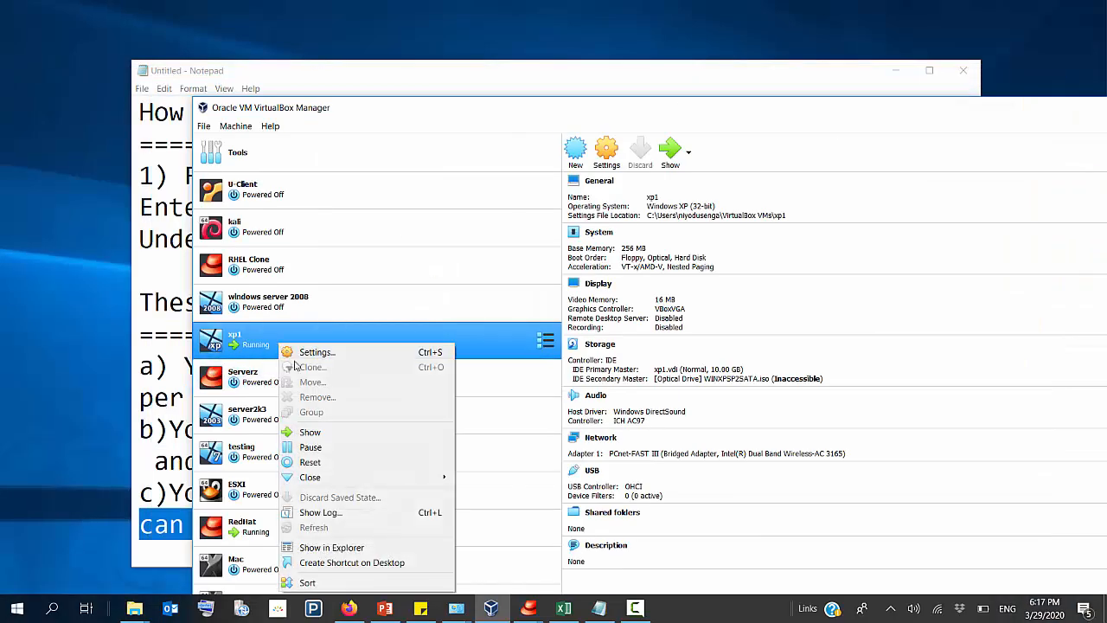
{"action": "left_click", "coordinate": [320, 461]}
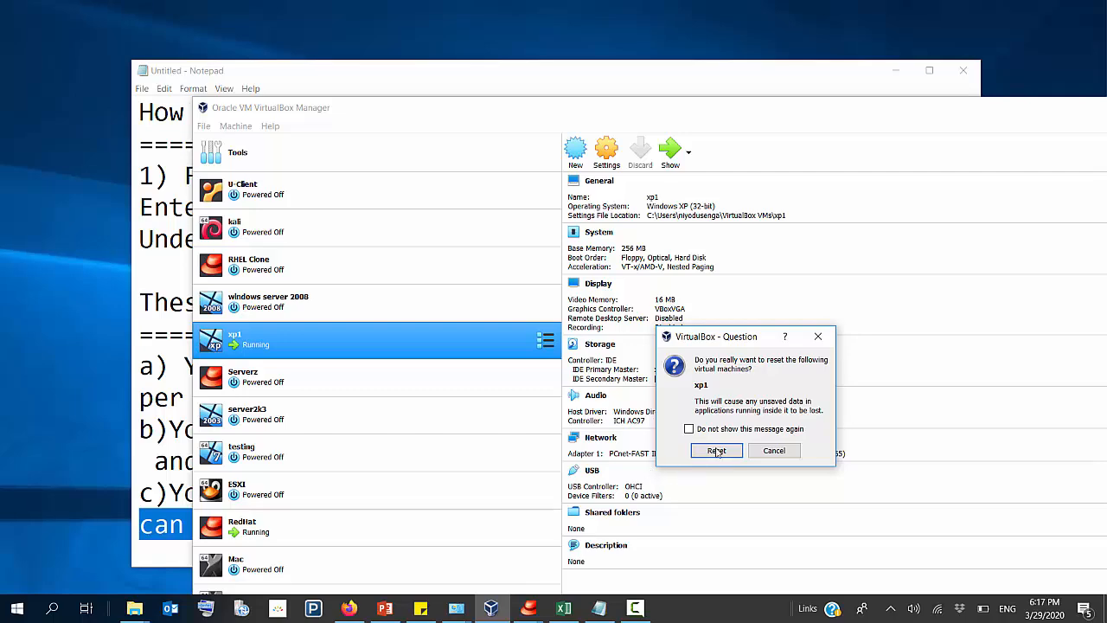
{"action": "left_click", "coordinate": [717, 450]}
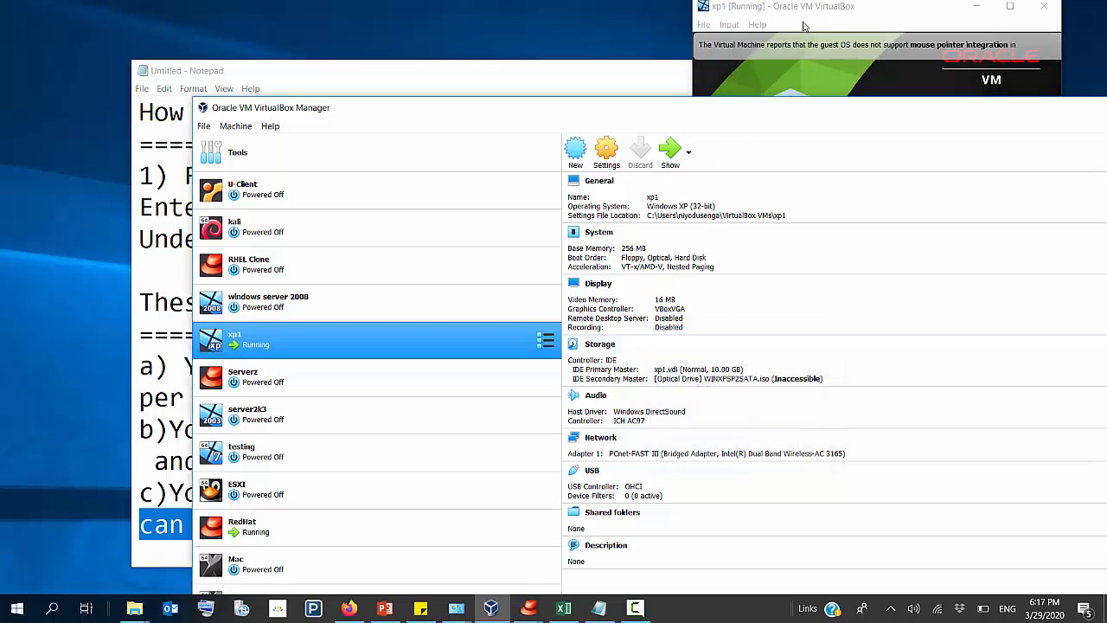
Step: Bring the restarting xp1 window fully into view, maximize it and dismiss the mouse pointer integration message
{"action": "left_click_drag", "start_coordinate": [847, 5], "coordinate": [329, 170]}
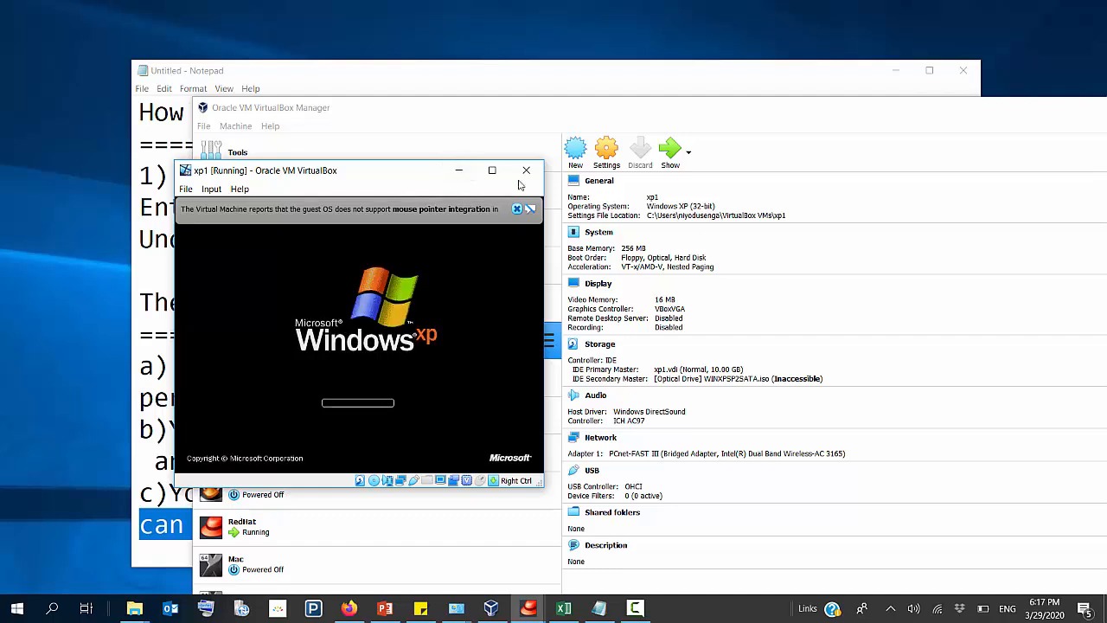
{"action": "left_click", "coordinate": [492, 171]}
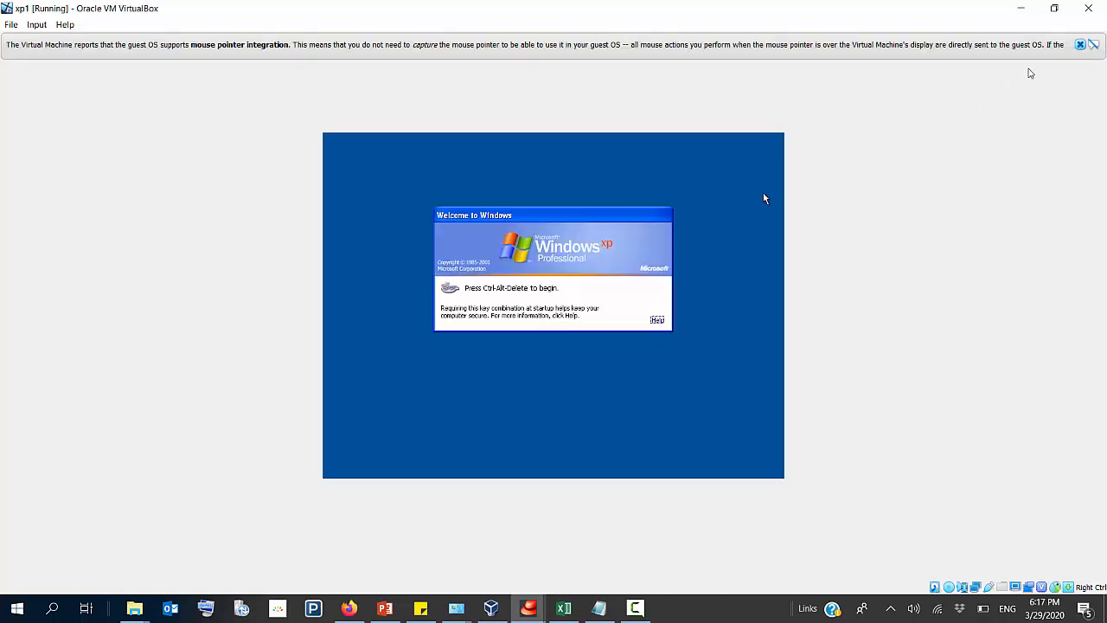
{"action": "left_click", "coordinate": [1080, 45]}
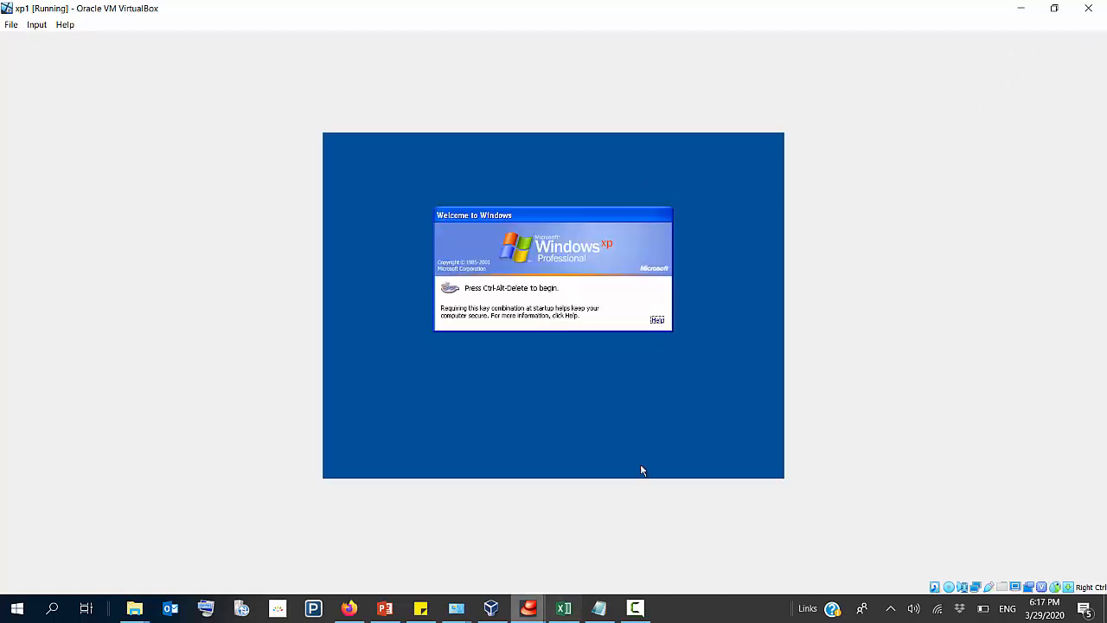
Step: Log on to Windows XP in xp1 as Administrator with the account password, and bring the VirtualBox Manager back to the front
{"action": "key", "text": "ctrl+alt+Delete"}
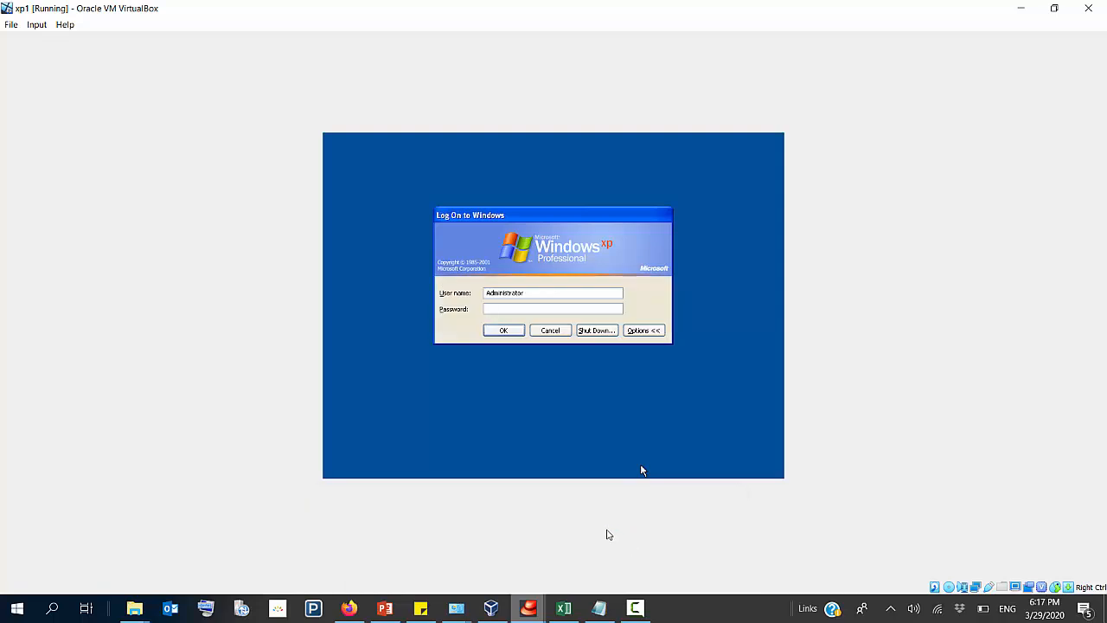
{"action": "left_click", "coordinate": [503, 330]}
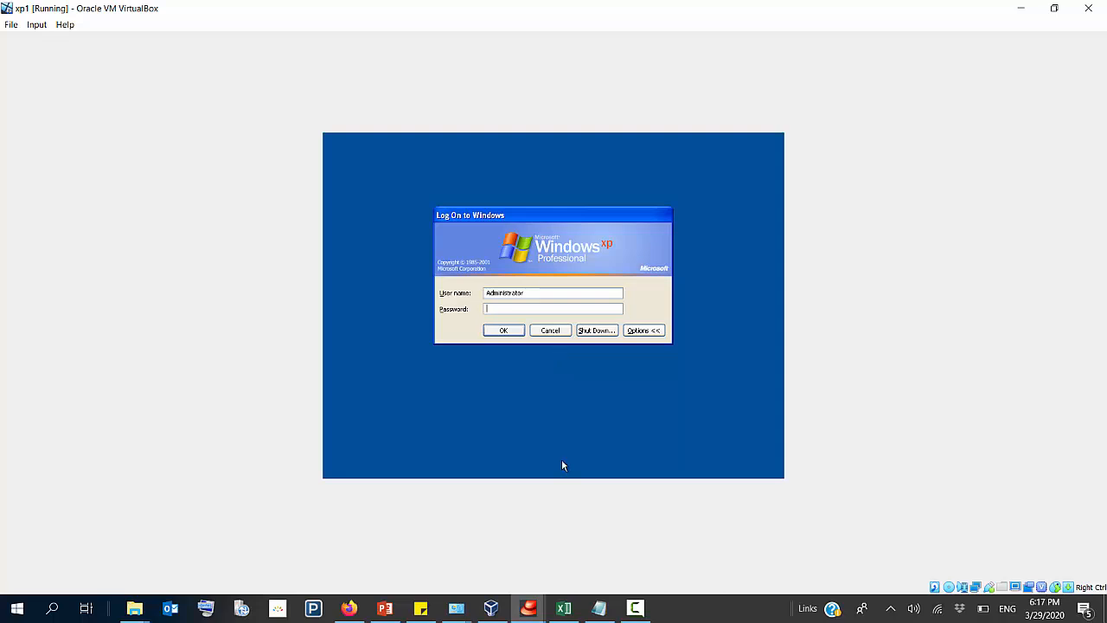
{"action": "type", "text": "••••••••"}
{"action": "key", "text": "Return"}
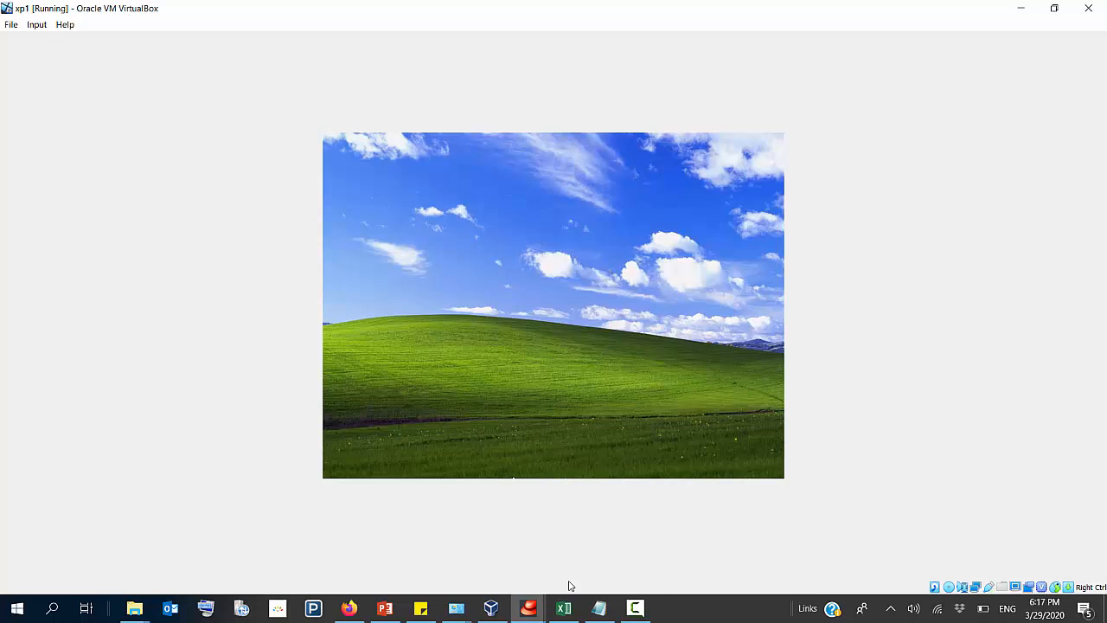
{"action": "left_click", "coordinate": [491, 608]}
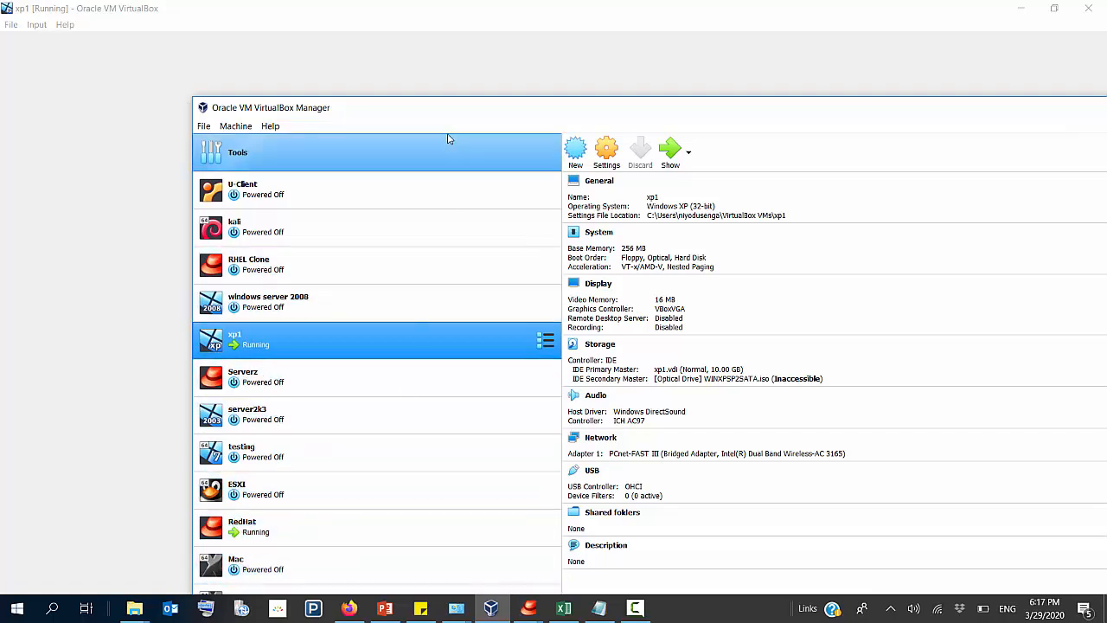
Step: Take the xp1 window out of its maximized state, select the running server machine in the VirtualBox Manager, and maximize the manager
{"action": "left_click", "coordinate": [1054, 9]}
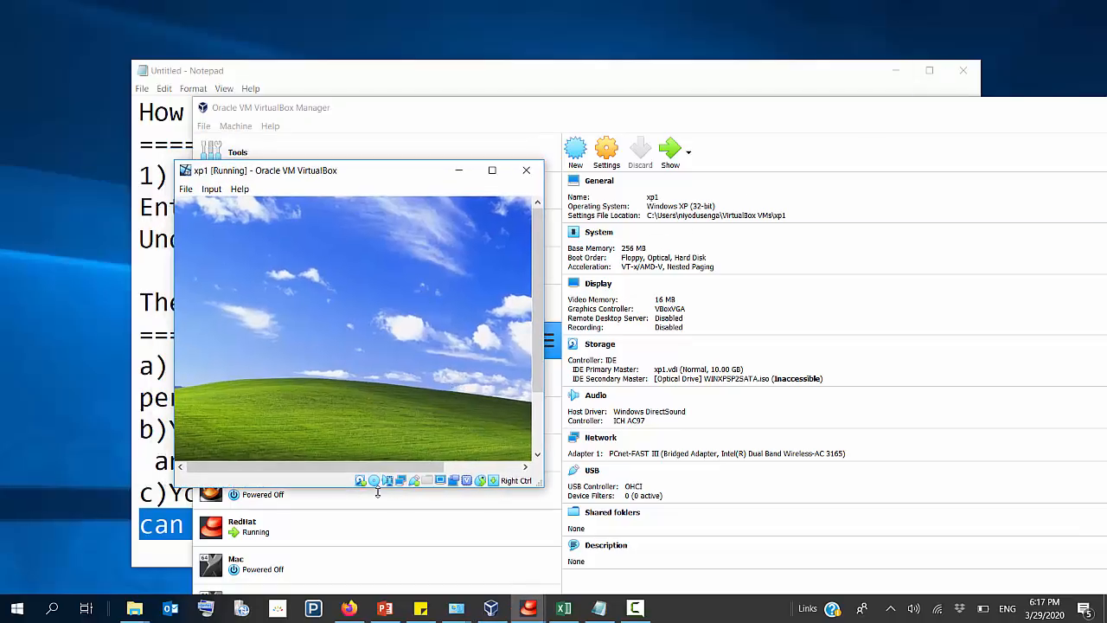
{"action": "left_click", "coordinate": [310, 551]}
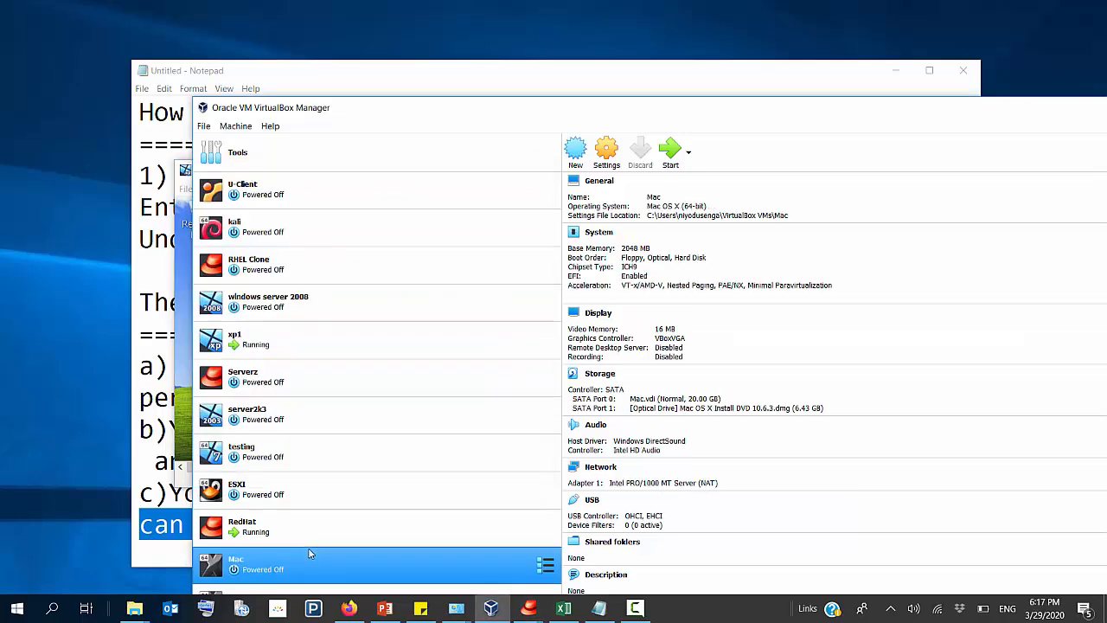
{"action": "key", "text": "Down"}
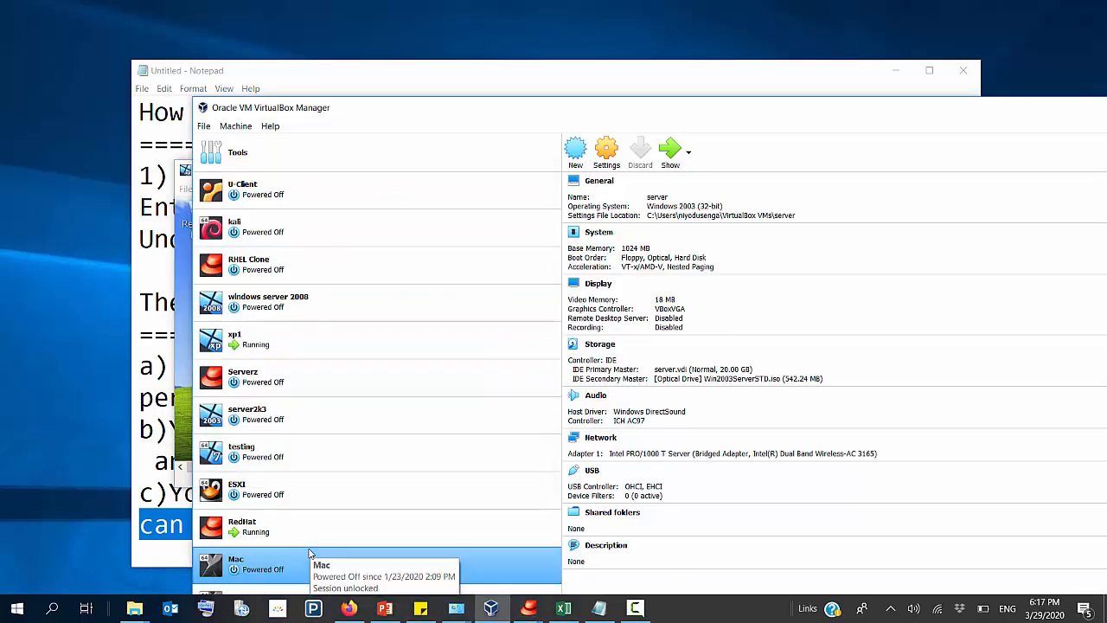
{"action": "key", "text": "Up"}
{"action": "key", "text": "Up"}
{"action": "key", "text": "Up"}
{"action": "key", "text": "Up"}
{"action": "key", "text": "Up"}
{"action": "key", "text": "Up"}
{"action": "key", "text": "Up"}
{"action": "key", "text": "Up"}
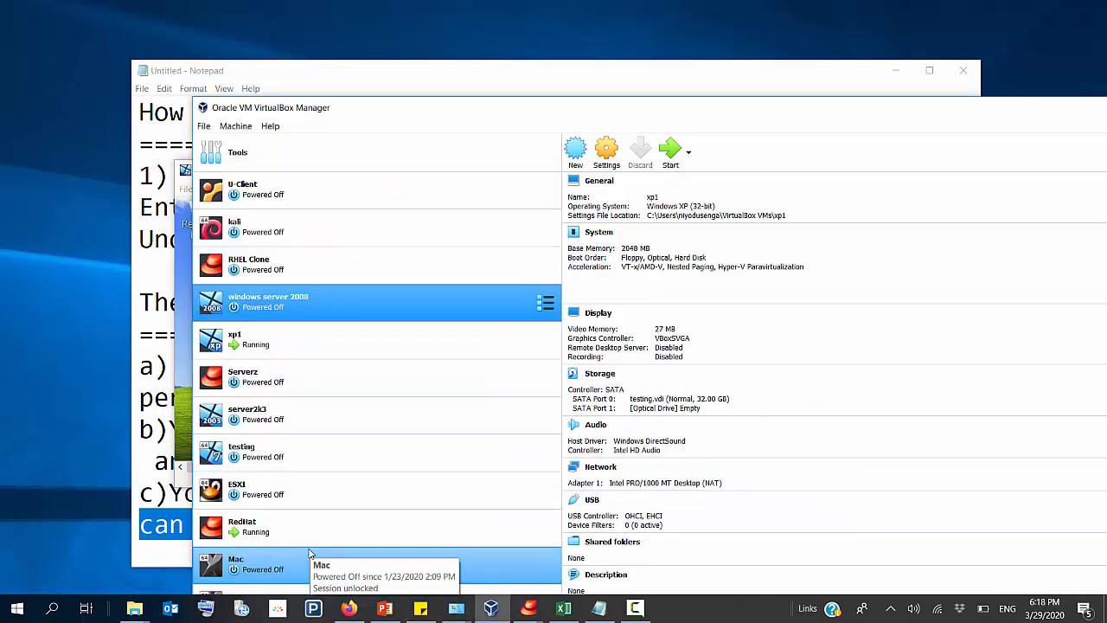
{"action": "key", "text": "Up"}
{"action": "key", "text": "Up"}
{"action": "key", "text": "Up"}
{"action": "key", "text": "Up"}
{"action": "key", "text": "Down"}
{"action": "key", "text": "Down"}
{"action": "key", "text": "Down"}
{"action": "key", "text": "Down"}
{"action": "key", "text": "Down"}
{"action": "key", "text": "Down"}
{"action": "key", "text": "Down"}
{"action": "key", "text": "Down"}
{"action": "key", "text": "Down"}
{"action": "key", "text": "Down"}
{"action": "key", "text": "Down"}
{"action": "key", "text": "Down"}
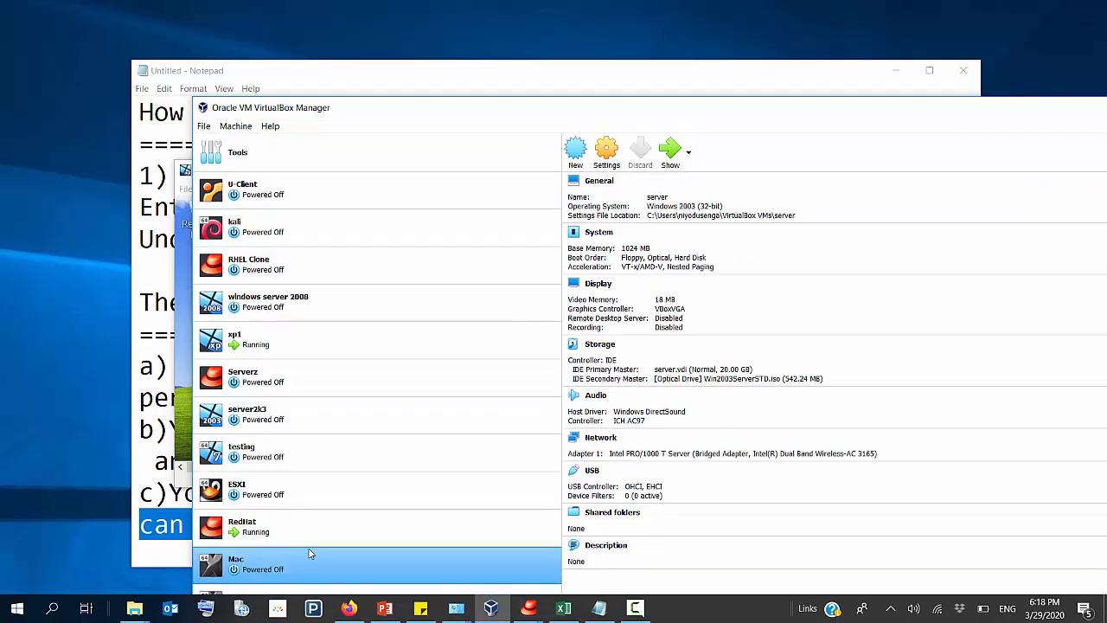
{"action": "left_click_drag", "start_coordinate": [396, 108], "coordinate": [371, 1]}
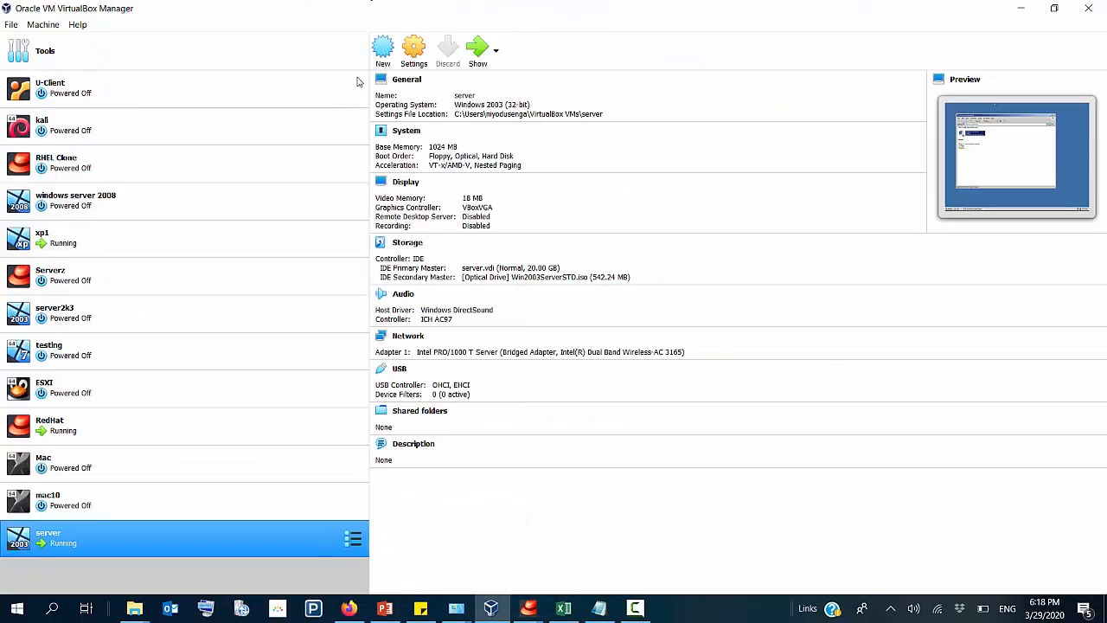
Step: Show the running server virtual machine, close its Network Connections window, and return to the VirtualBox Manager
{"action": "double_click", "coordinate": [138, 537]}
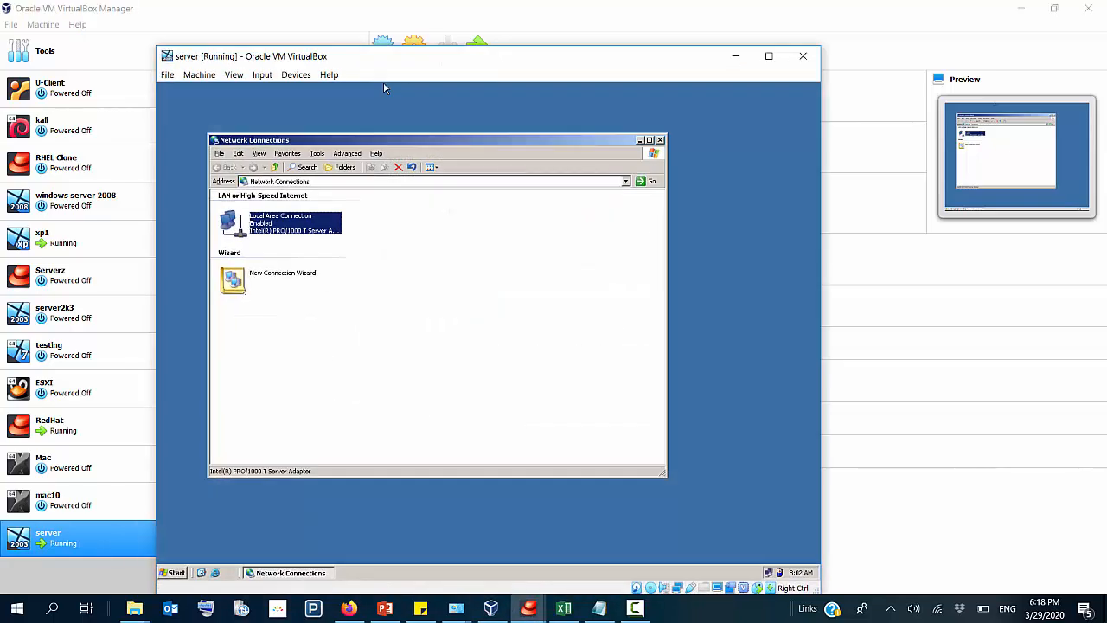
{"action": "left_click", "coordinate": [661, 141]}
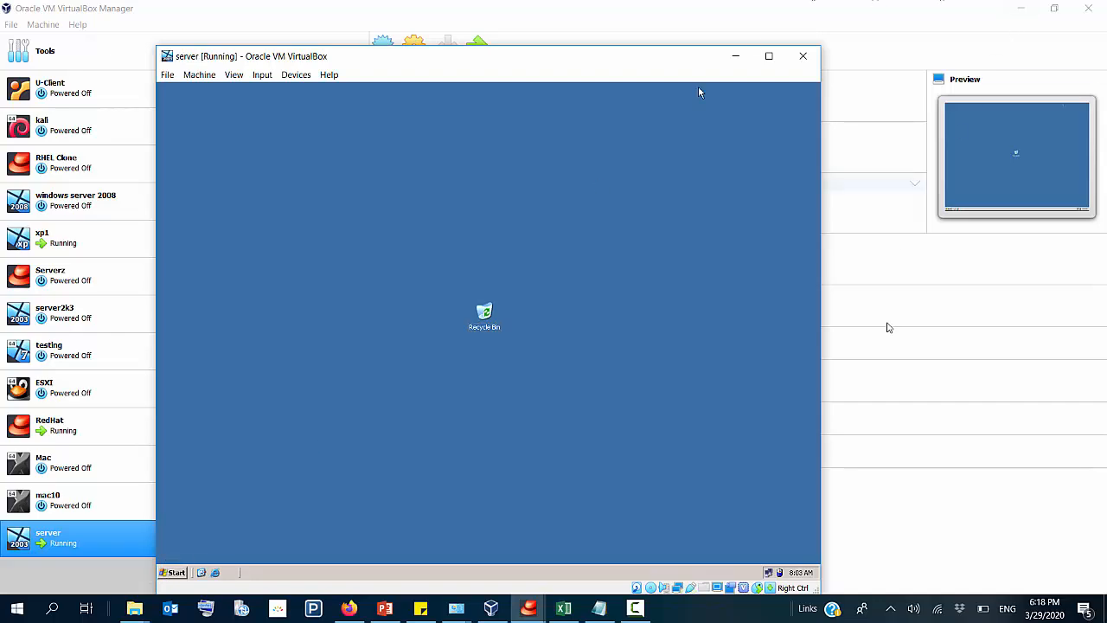
{"action": "left_click", "coordinate": [491, 609]}
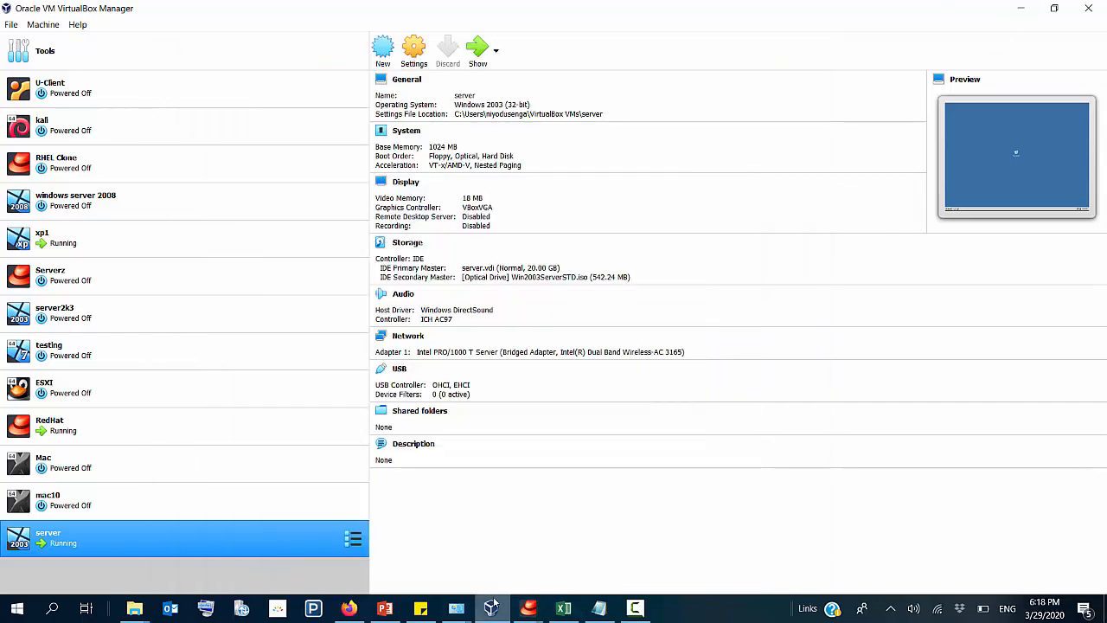
{"action": "left_click", "coordinate": [499, 616]}
{"action": "left_click", "coordinate": [499, 616]}
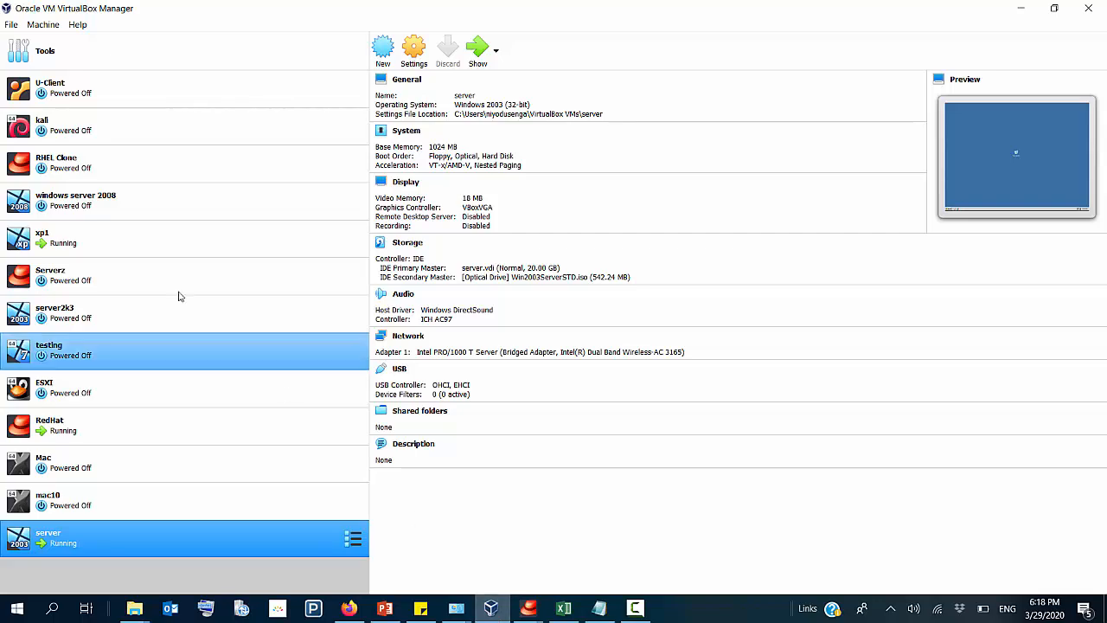
Step: Show the running xp1 machine, maximize its window, and dismiss the antivirus and network drive notifications
{"action": "double_click", "coordinate": [125, 231]}
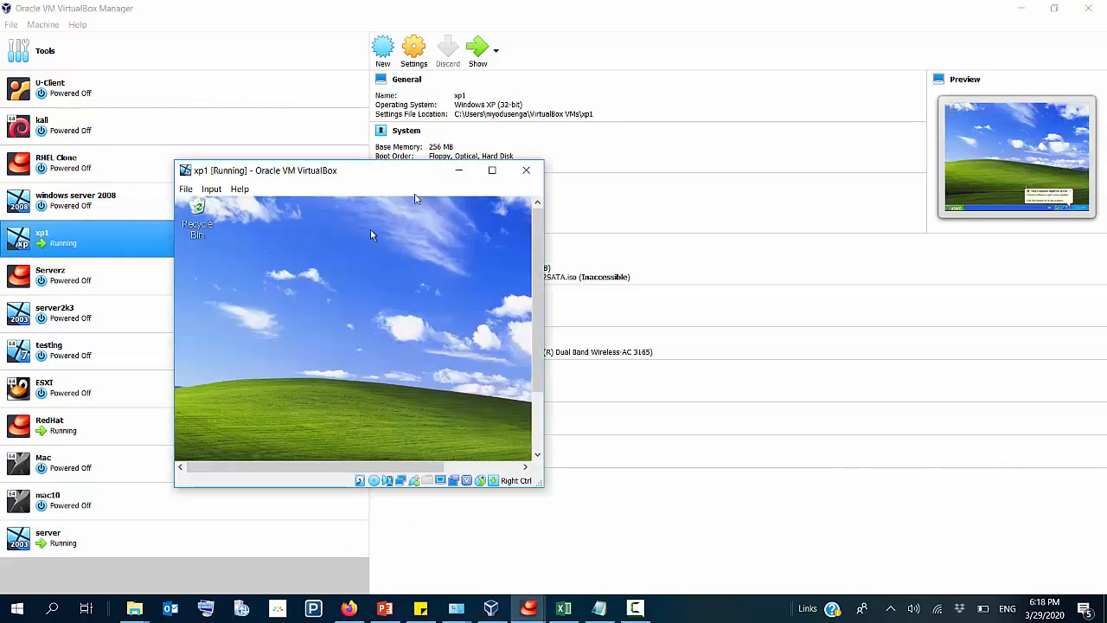
{"action": "left_click", "coordinate": [492, 170]}
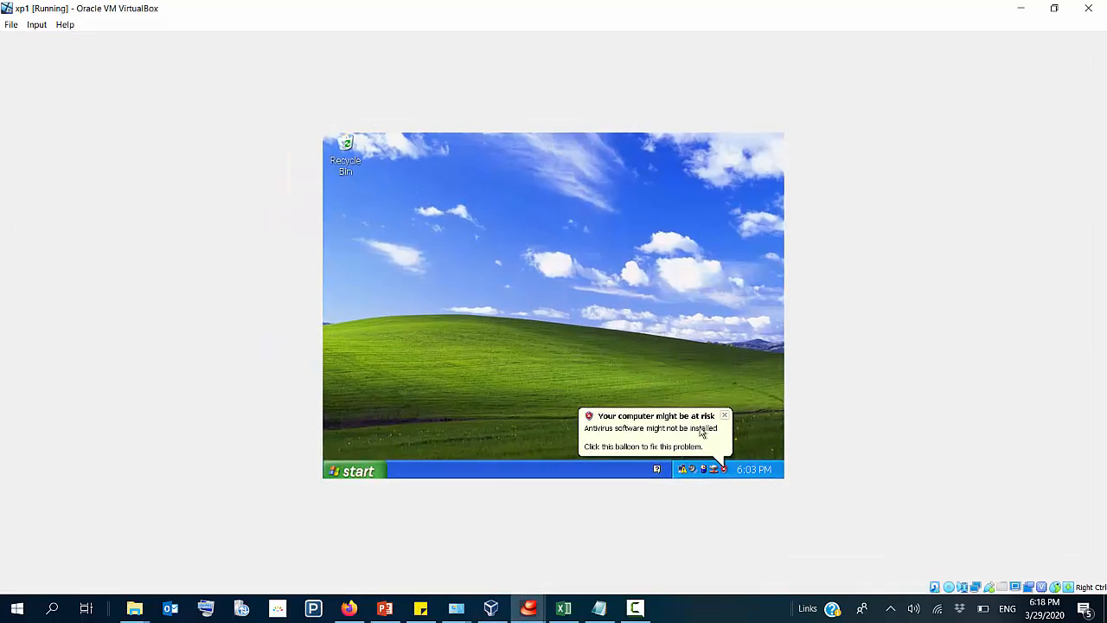
{"action": "left_click", "coordinate": [725, 416]}
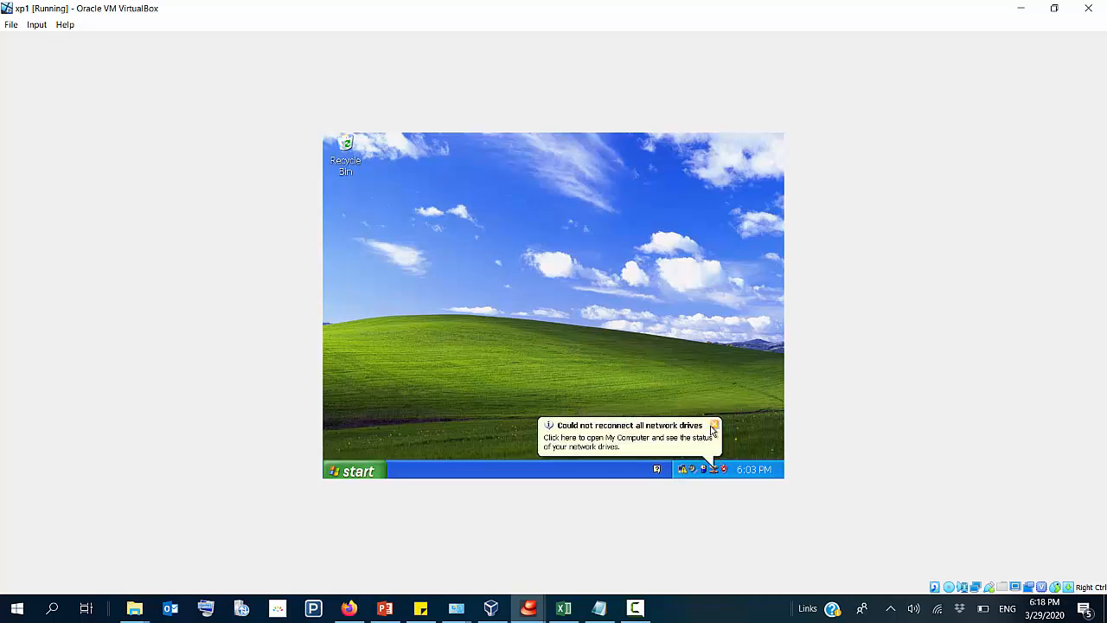
{"action": "left_click", "coordinate": [713, 426]}
Step: Set the xp1 screen resolution to 1152 by 864 pixels and keep the new display settings
{"action": "right_click", "coordinate": [563, 248]}
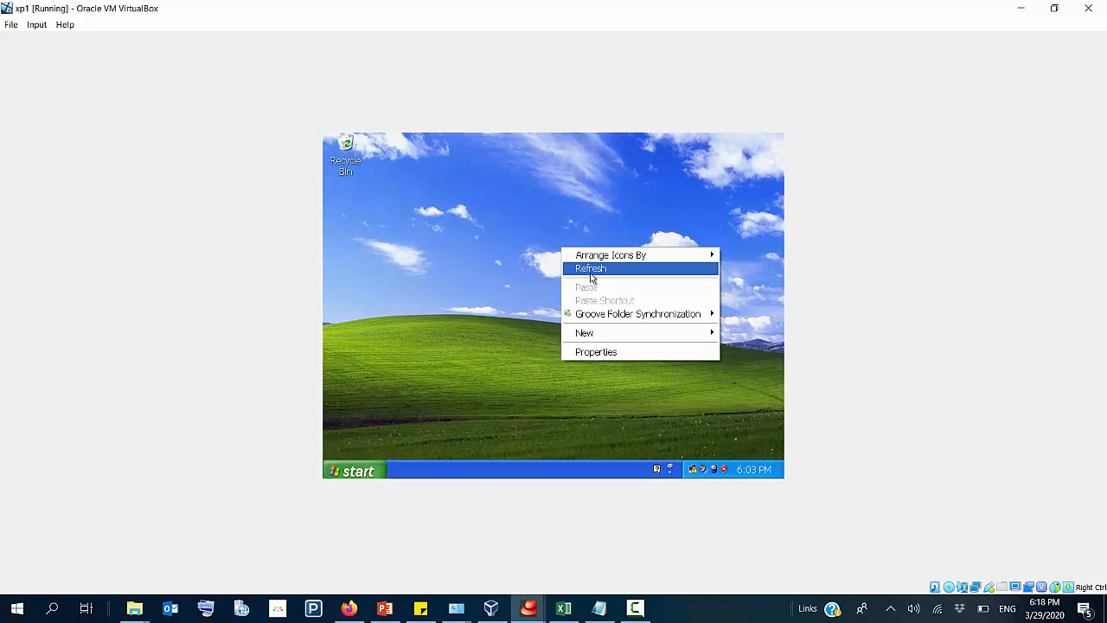
{"action": "left_click", "coordinate": [608, 353]}
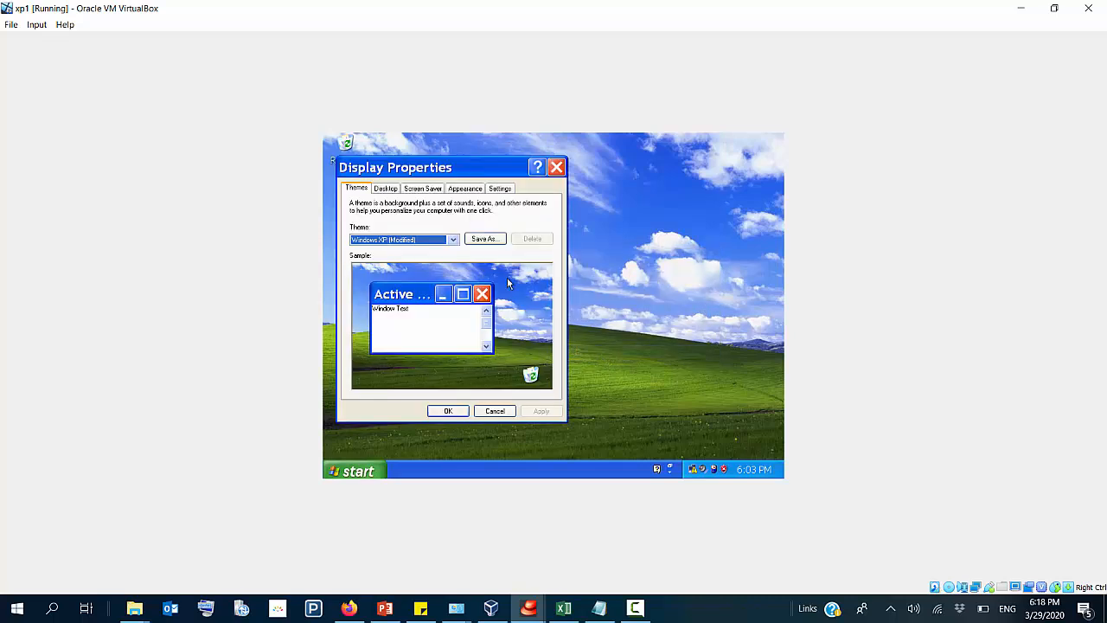
{"action": "left_click", "coordinate": [500, 188]}
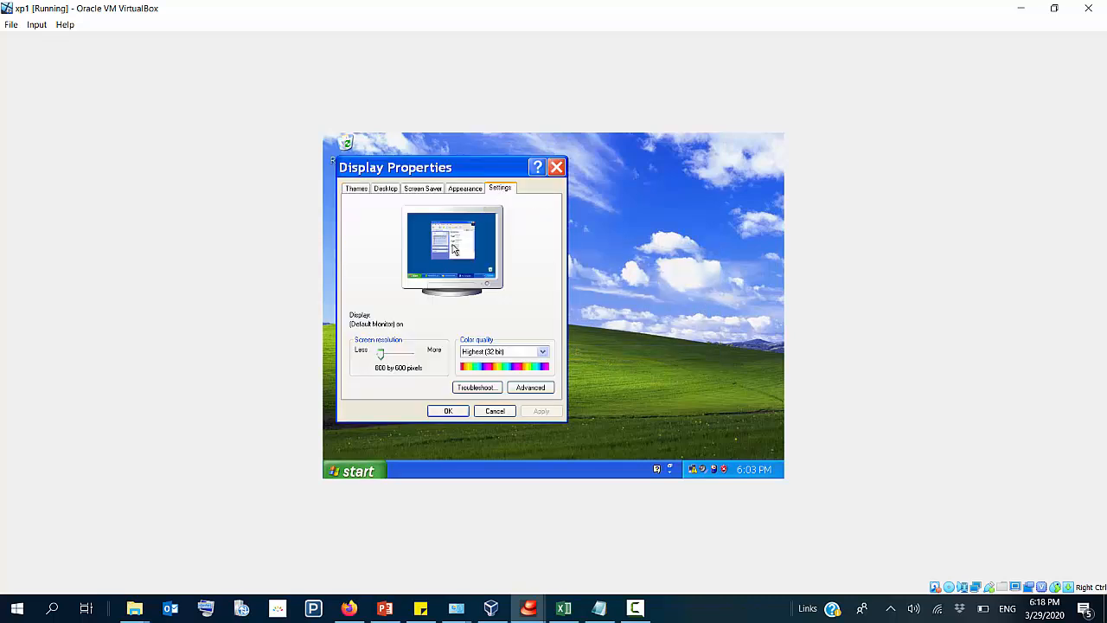
{"action": "left_click", "coordinate": [407, 356]}
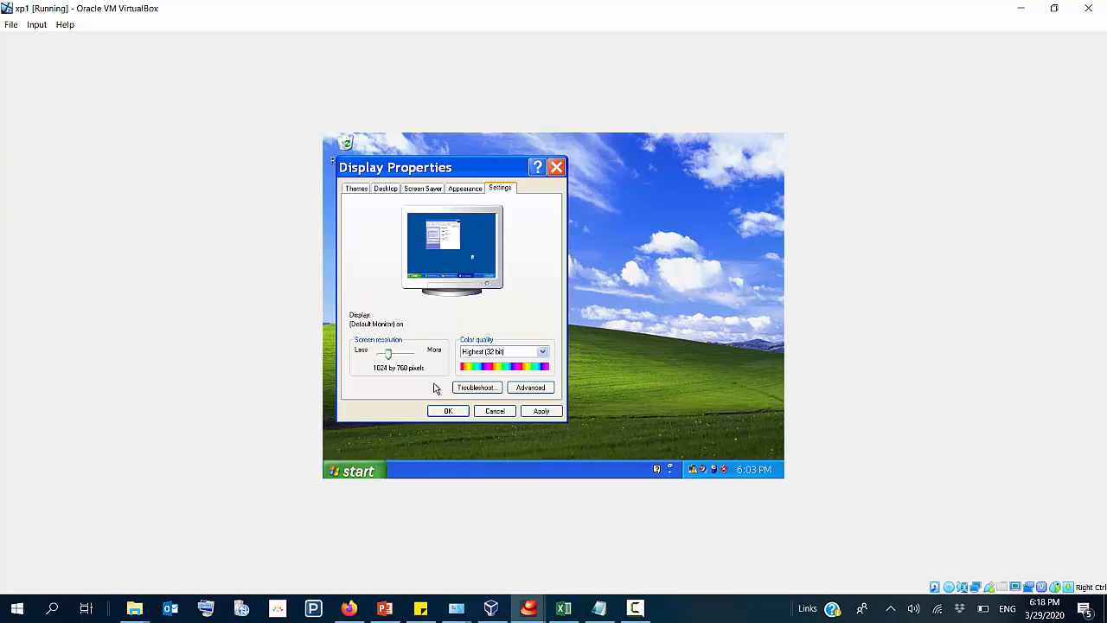
{"action": "left_click", "coordinate": [398, 357]}
{"action": "left_click", "coordinate": [448, 411]}
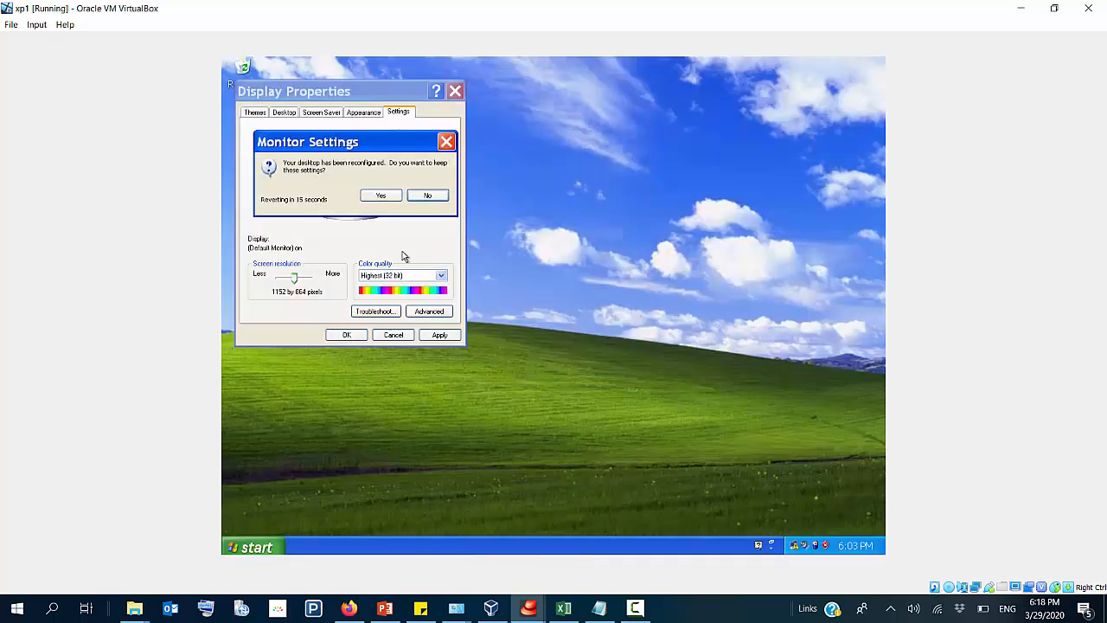
{"action": "left_click", "coordinate": [382, 196]}
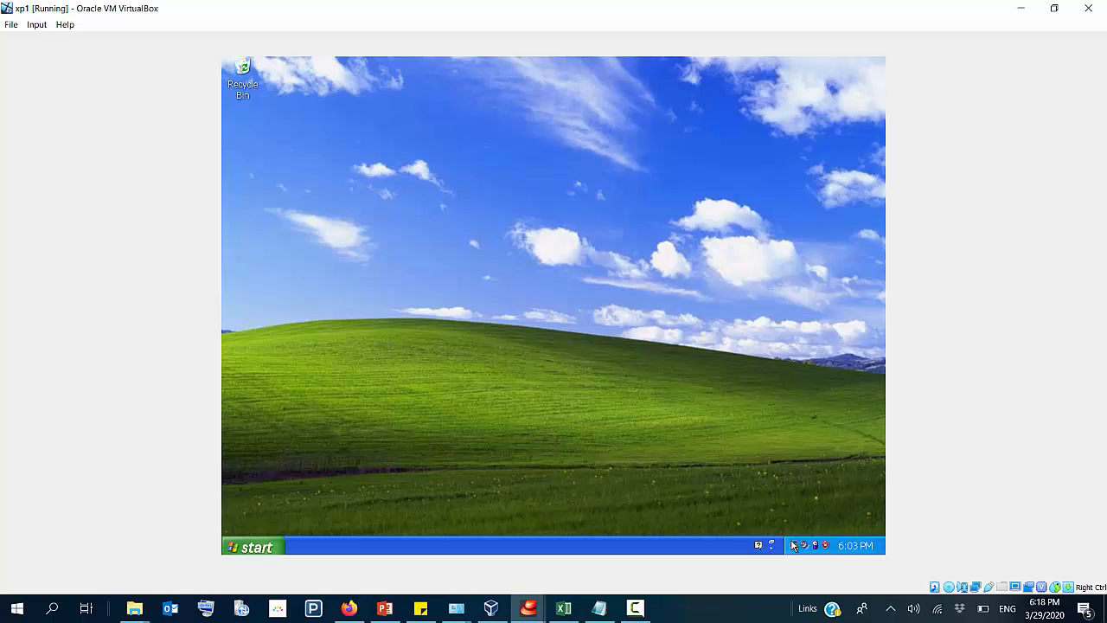
Step: Run ncpa.cpl in xp1 and open the properties of the Local Area Connection
{"action": "mouse_move", "coordinate": [794, 545]}
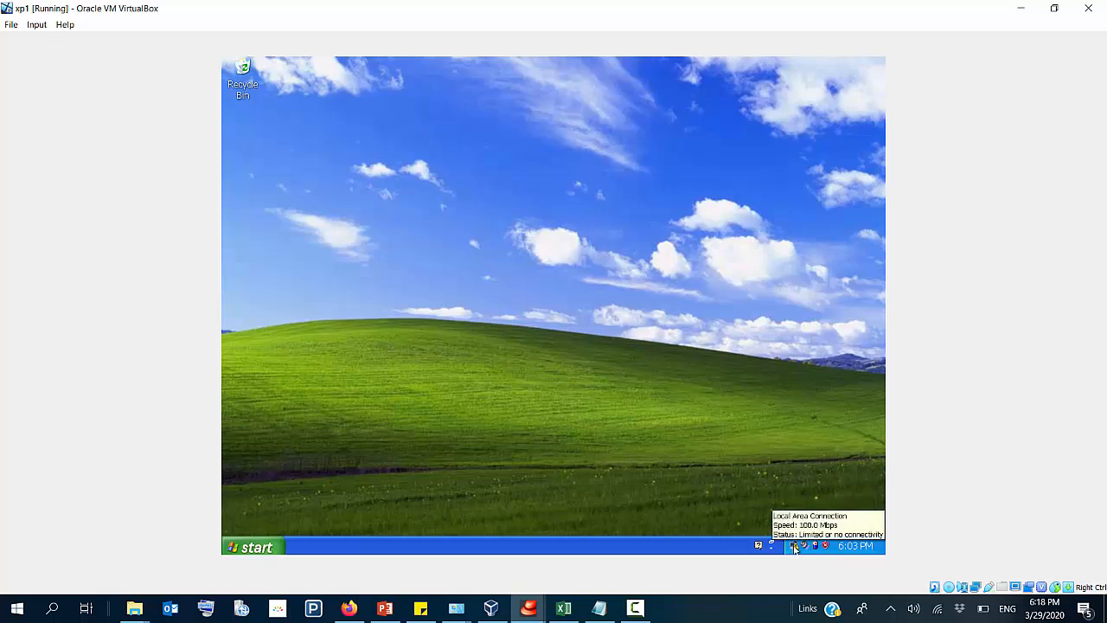
{"action": "key", "text": "super+r"}
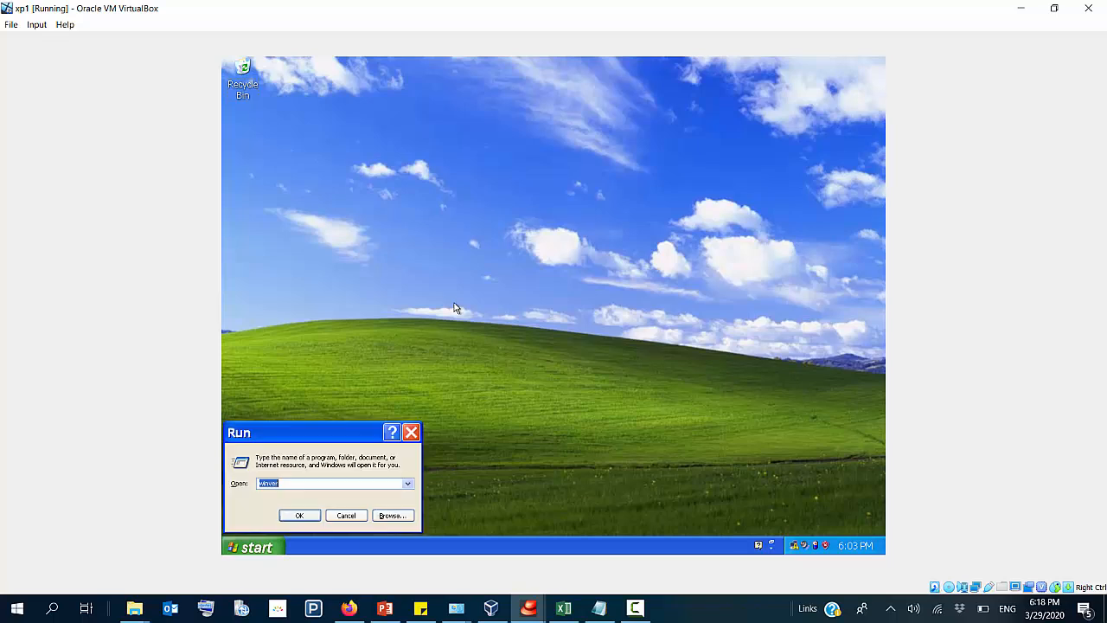
{"action": "type", "text": "ncpa"}
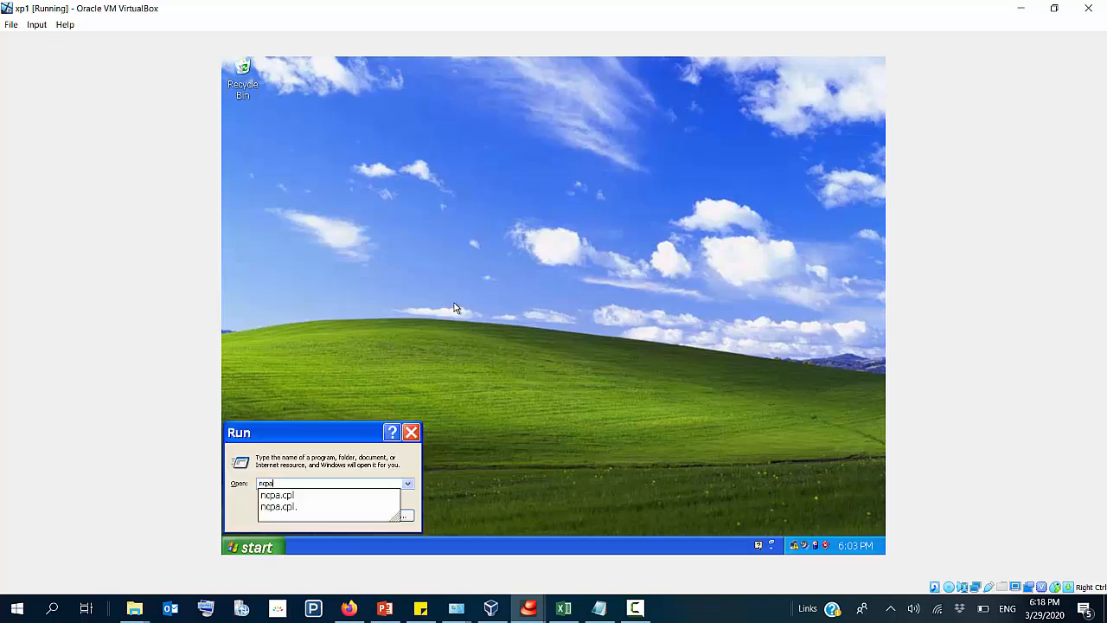
{"action": "key", "text": "Down"}
{"action": "key", "text": "Return"}
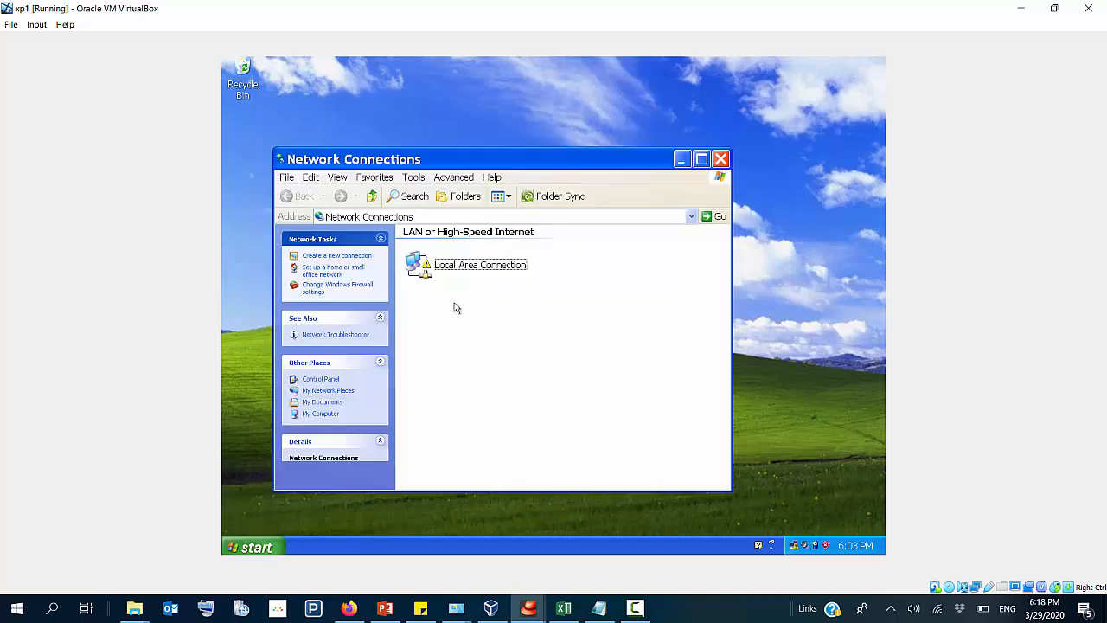
{"action": "double_click", "coordinate": [437, 270]}
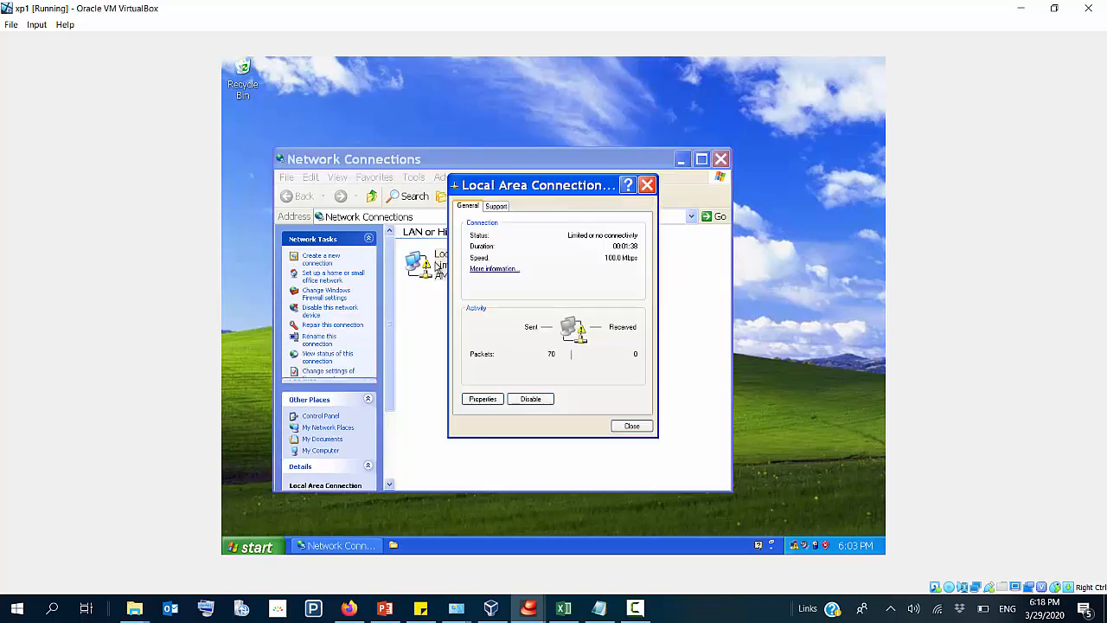
{"action": "left_click", "coordinate": [489, 403]}
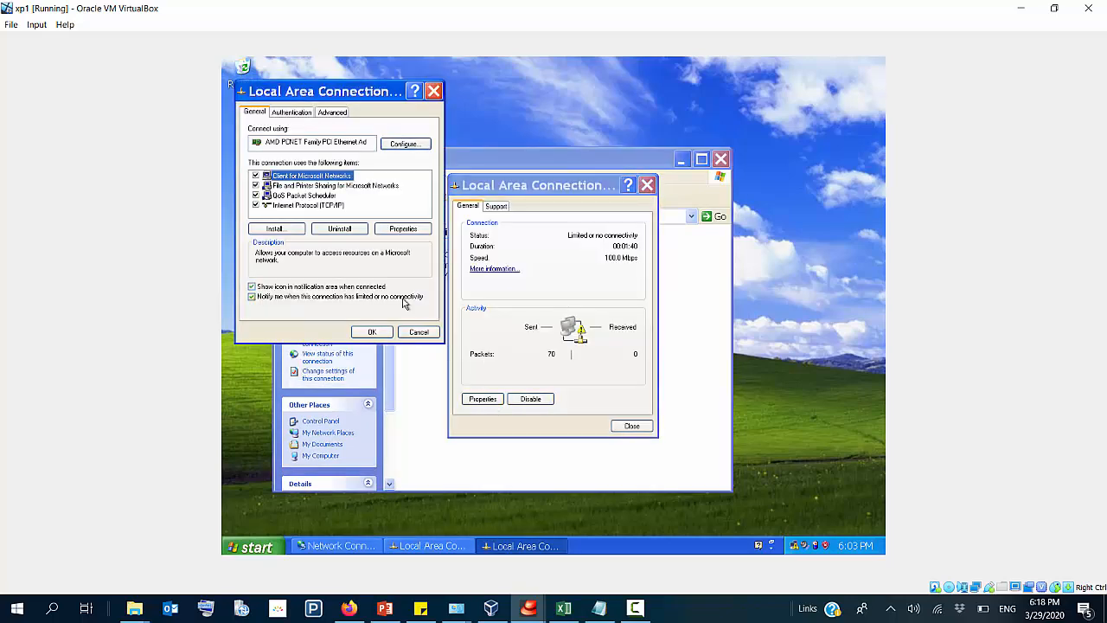
Step: Give the TCP/IP protocol the static IP address 192.168.10.3, subnet mask 255.255.255.240 and default gateway 192.168.10.1
{"action": "double_click", "coordinate": [341, 205]}
{"action": "left_click", "coordinate": [318, 224]}
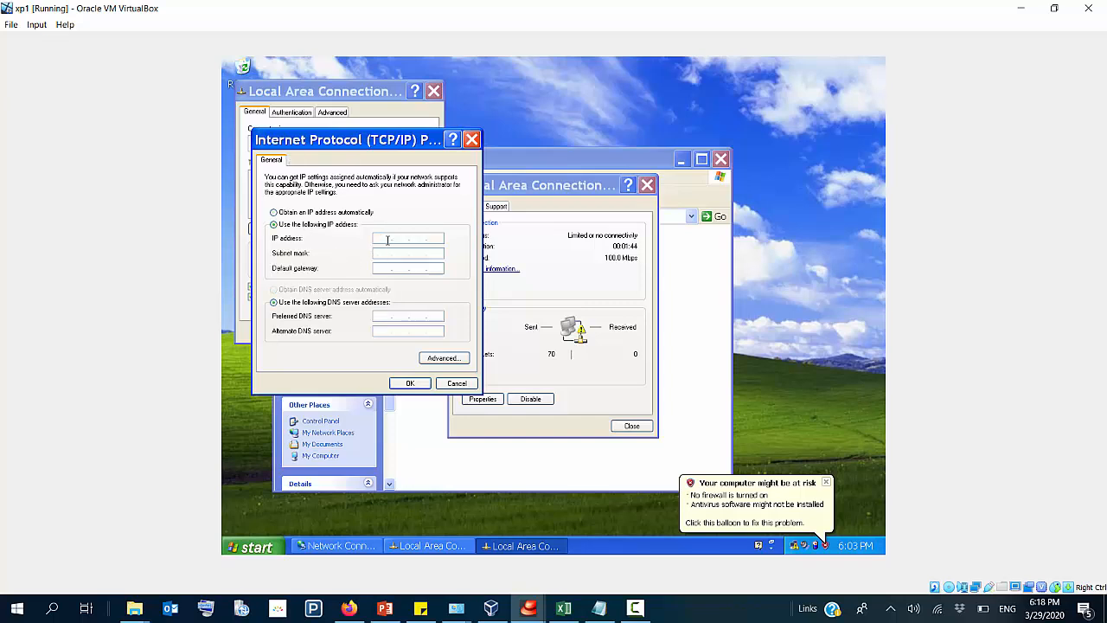
{"action": "type", "text": "192 . 168 . 10 . 3"}
{"action": "key", "text": "Tab"}
{"action": "left_click", "coordinate": [435, 253]}
{"action": "type", "text": "24192168"}
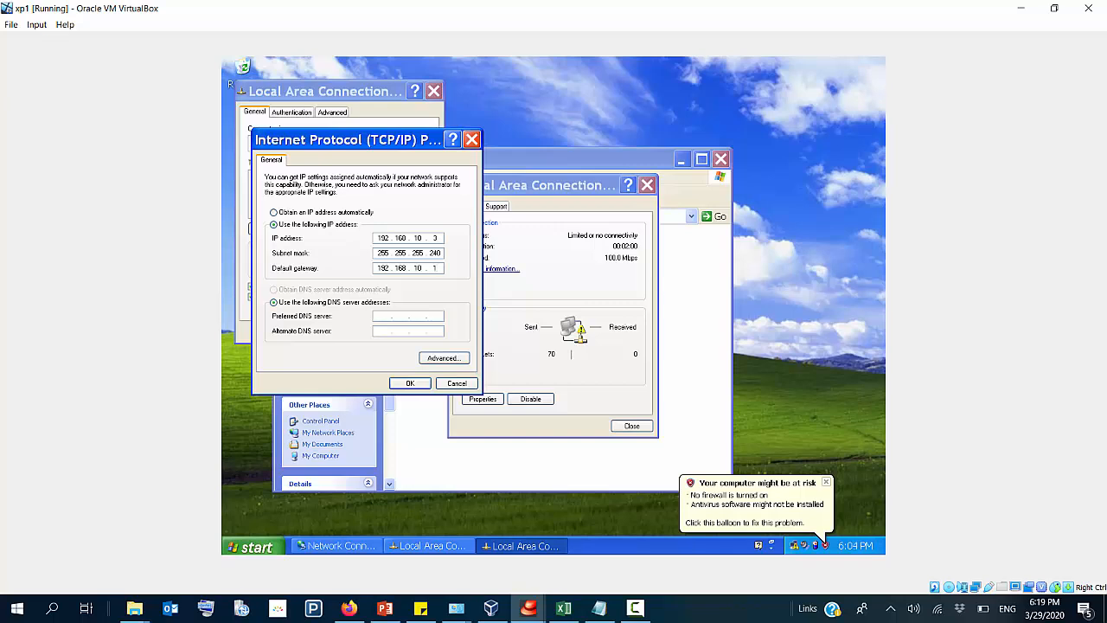
Step: Set the preferred DNS server to 192.168.10.2, apply the TCP/IP settings, and close the Local Area Connection dialogs
{"action": "key", "text": "Tab"}
{"action": "key", "text": "Tab"}
{"action": "type", "text": "192.1"}
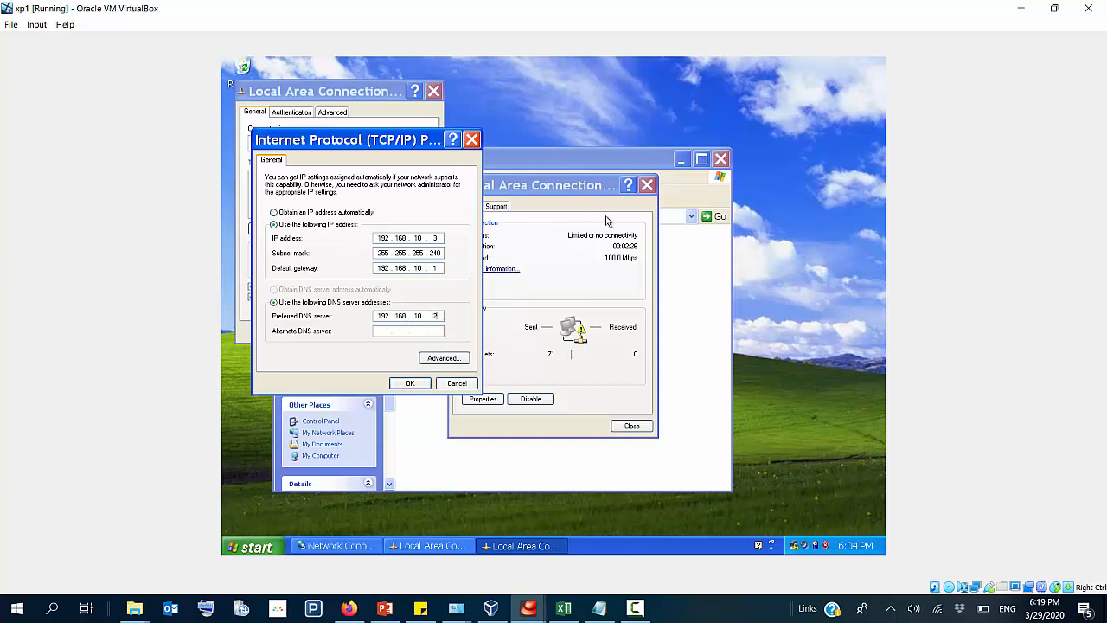
{"action": "left_click", "coordinate": [403, 385]}
{"action": "left_click", "coordinate": [403, 385]}
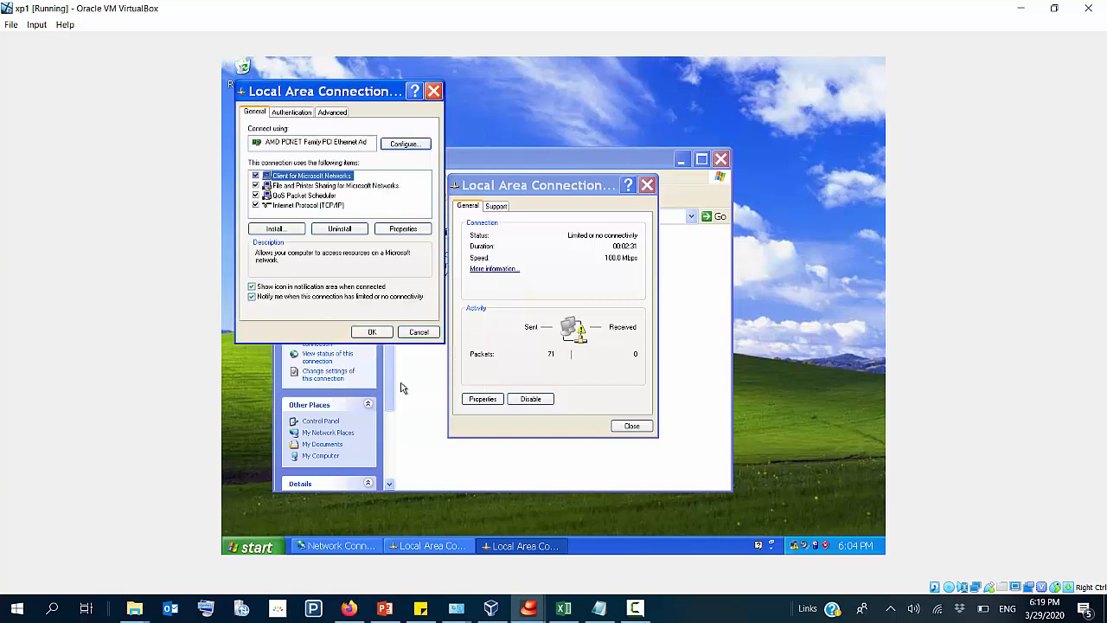
{"action": "left_click", "coordinate": [373, 333]}
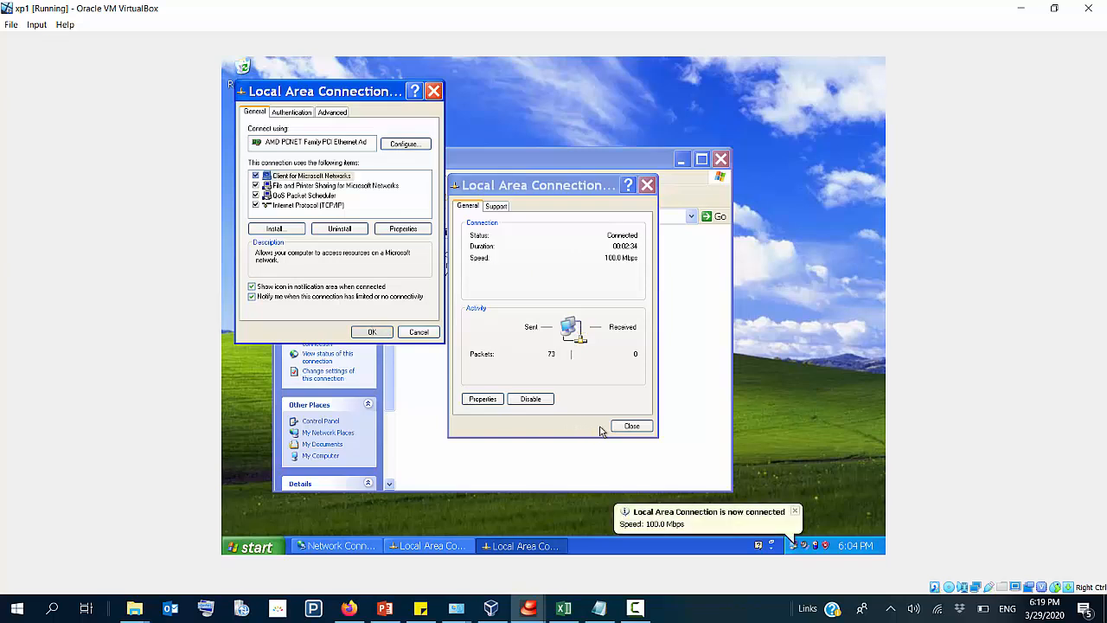
{"action": "left_click", "coordinate": [633, 425]}
Step: Ping 192.168.10.2 from the xp1 command prompt, stop the ping, and return to the VirtualBox Manager
{"action": "key", "text": "super+r"}
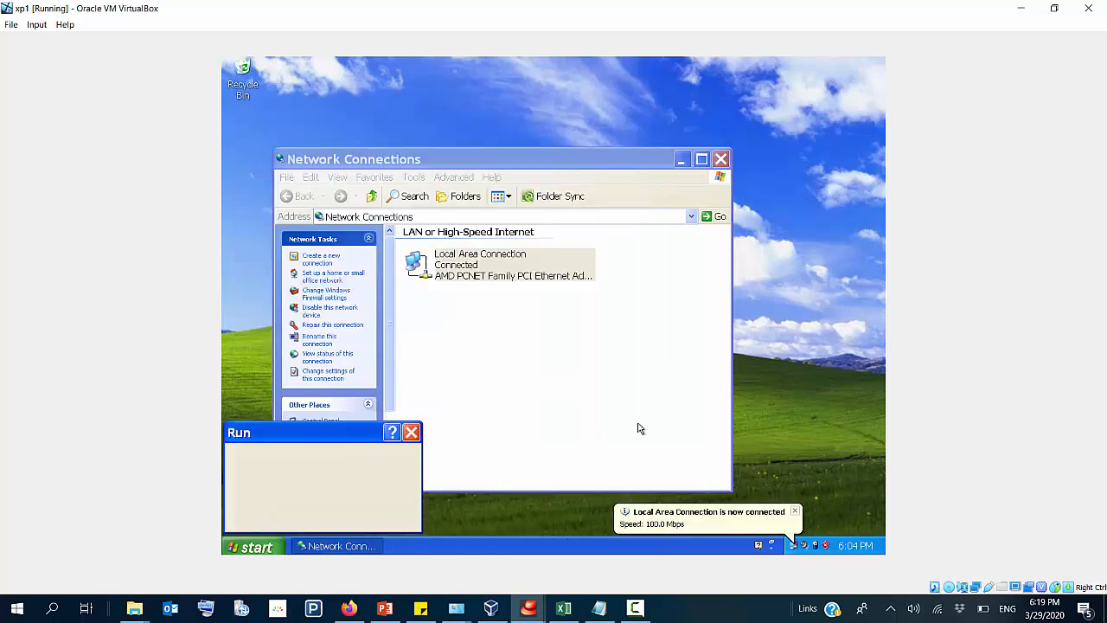
{"action": "key", "text": "Return"}
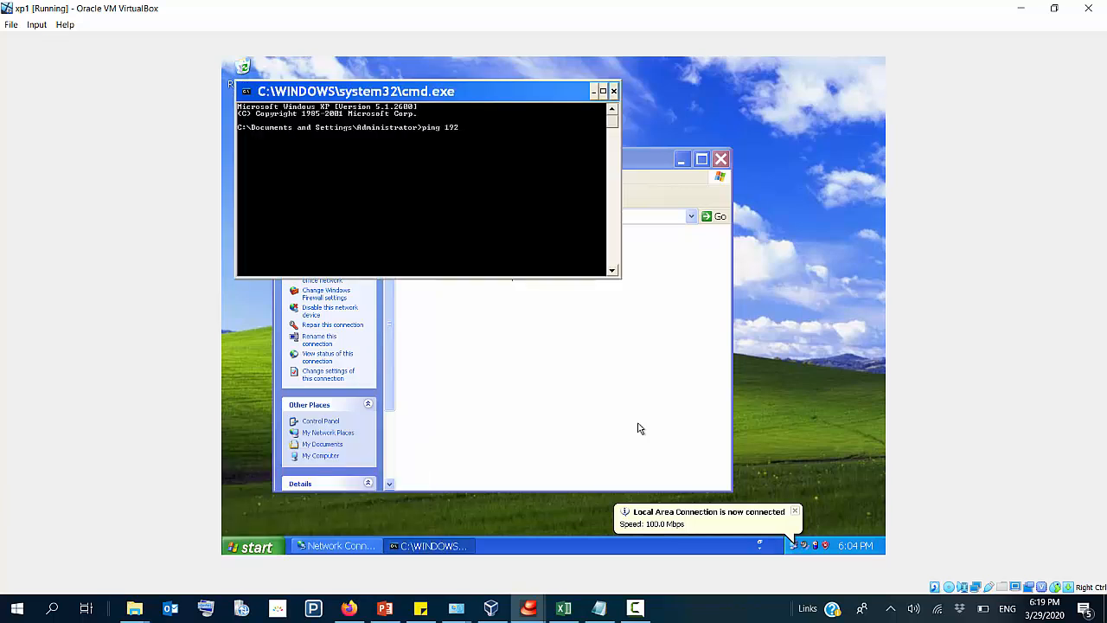
{"action": "type", "text": "ping 192.168.10.2"}
{"action": "key", "text": "Return"}
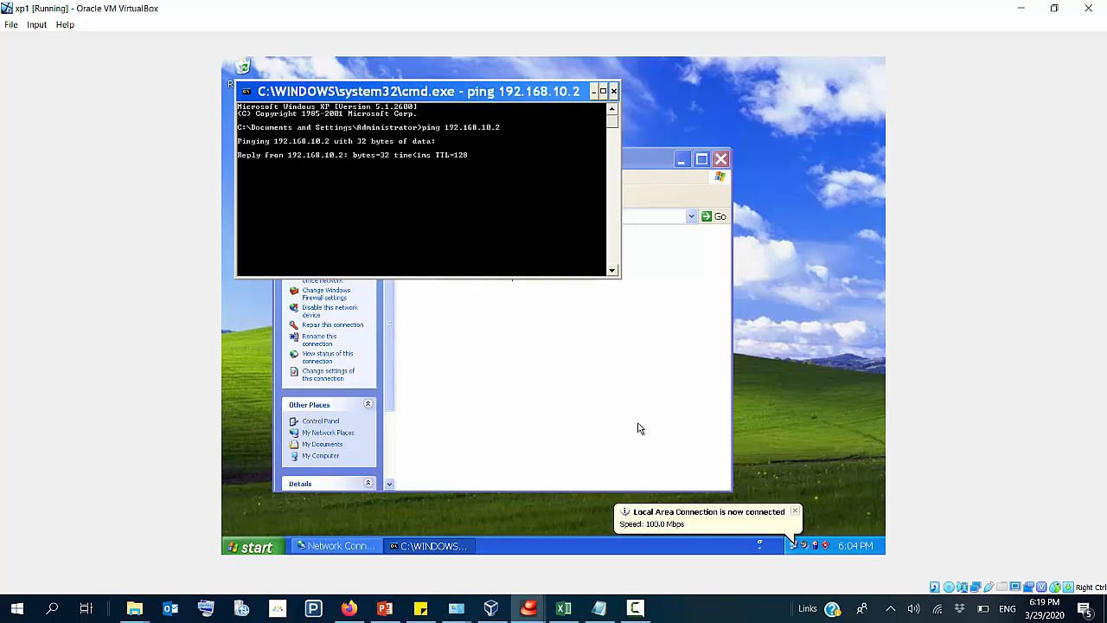
{"action": "key", "text": "ctrl+c"}
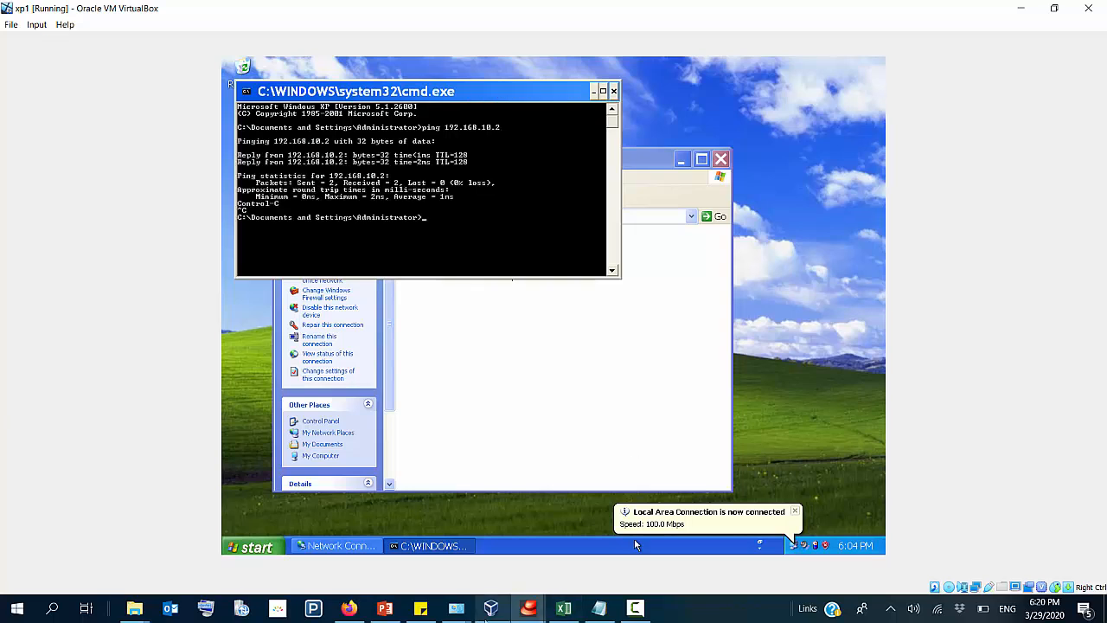
{"action": "left_click", "coordinate": [492, 609]}
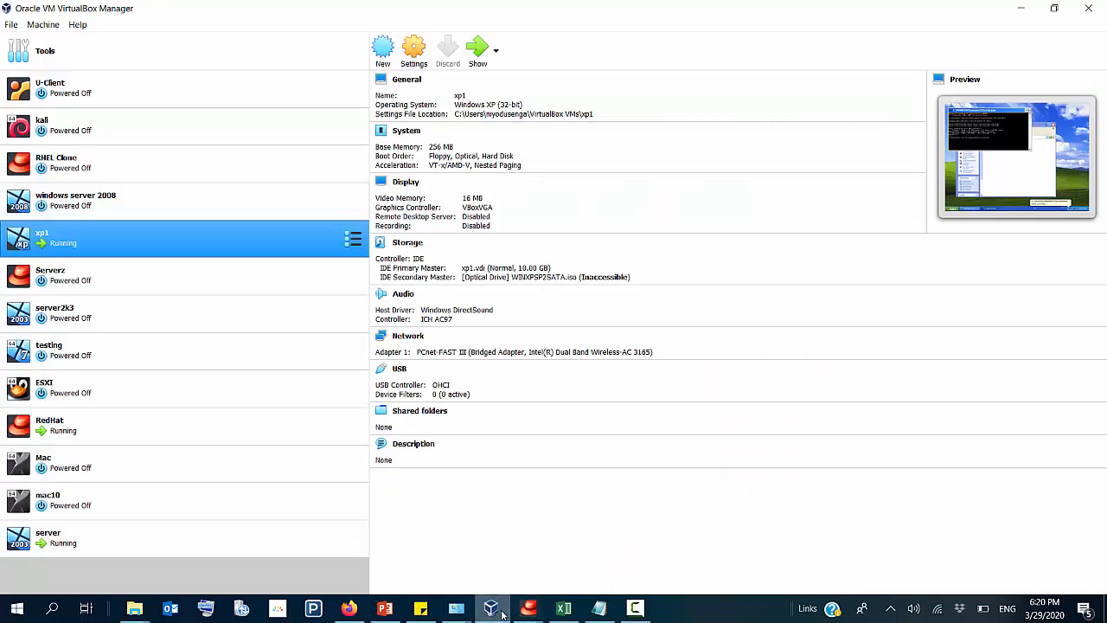
Step: Switch from the VirtualBox Manager to the running server virtual machine and open a command prompt by running cmd
{"action": "left_click", "coordinate": [503, 615]}
{"action": "left_click", "coordinate": [502, 615]}
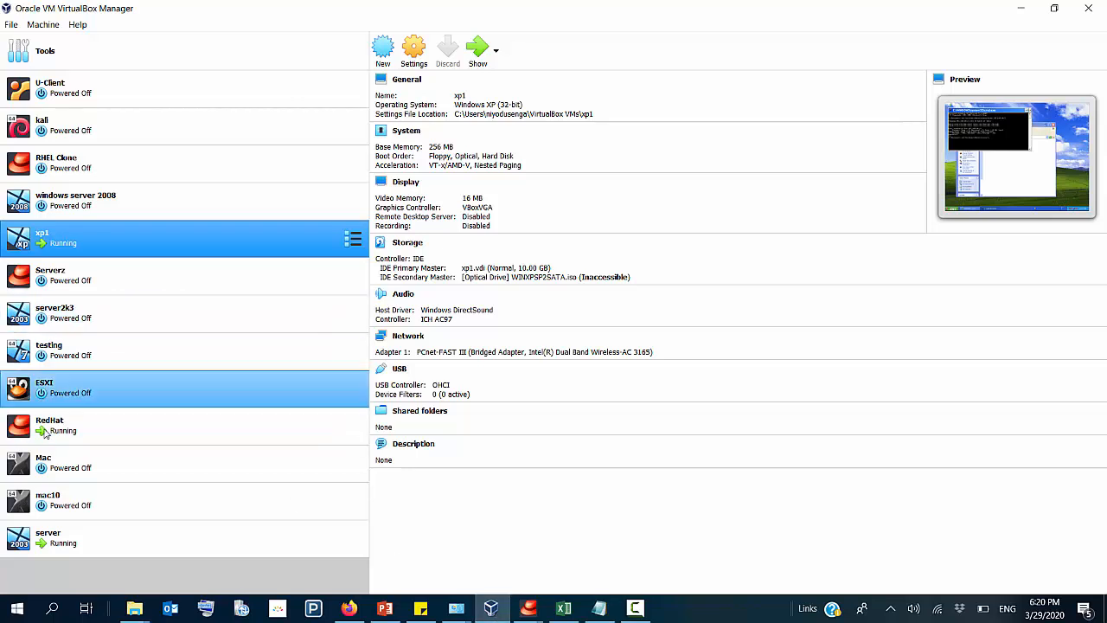
{"action": "left_click", "coordinate": [55, 537]}
{"action": "double_click", "coordinate": [55, 537]}
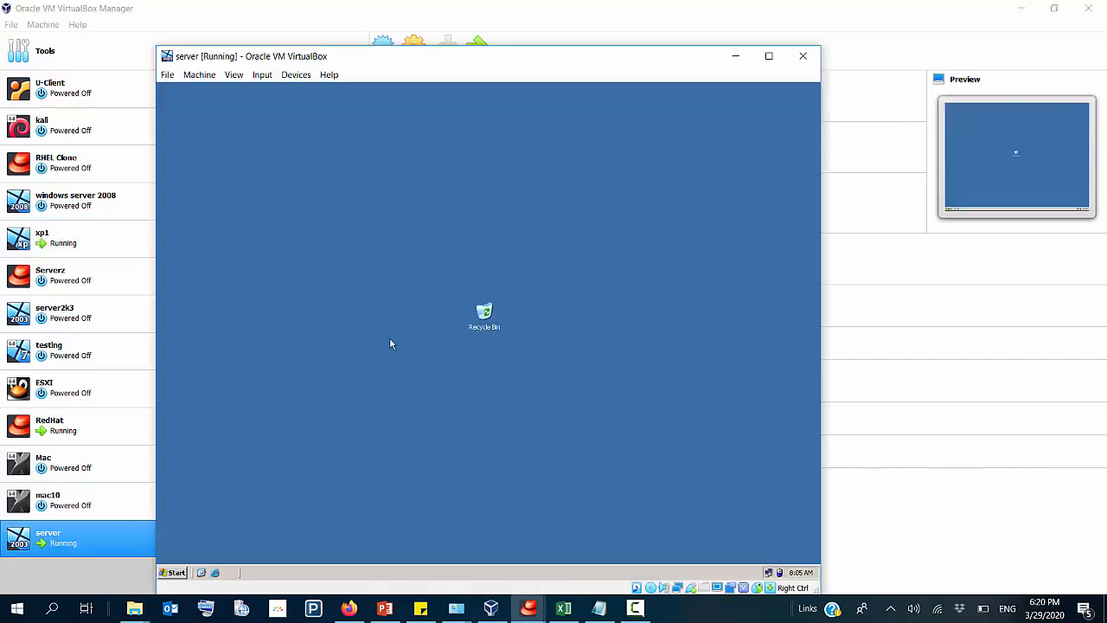
{"action": "left_click_drag", "start_coordinate": [464, 69], "coordinate": [475, 27]}
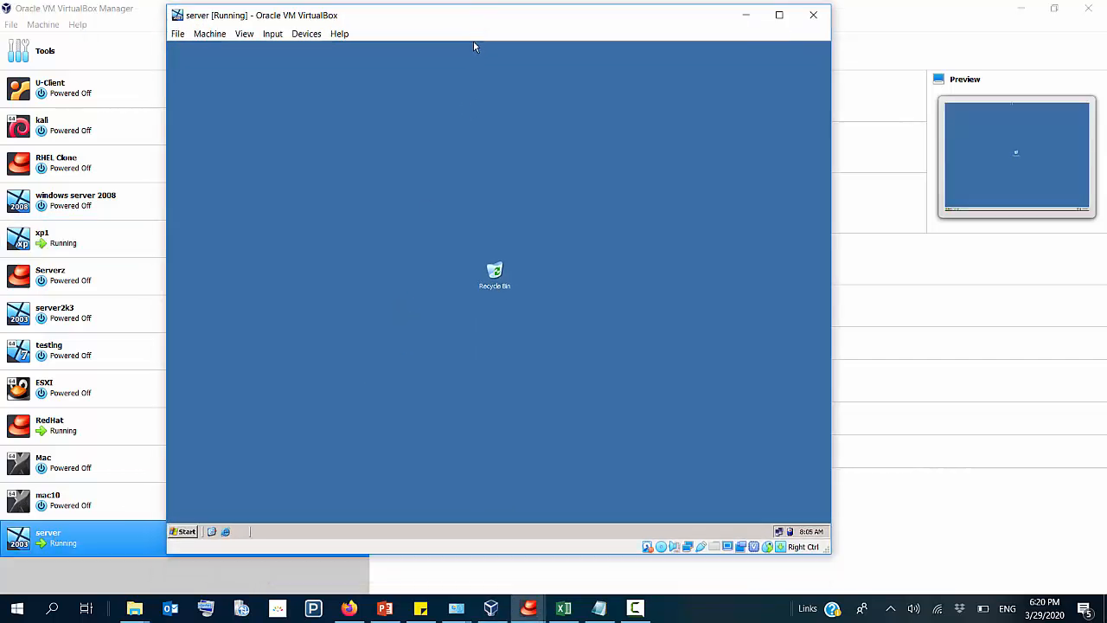
{"action": "key", "text": "super+r"}
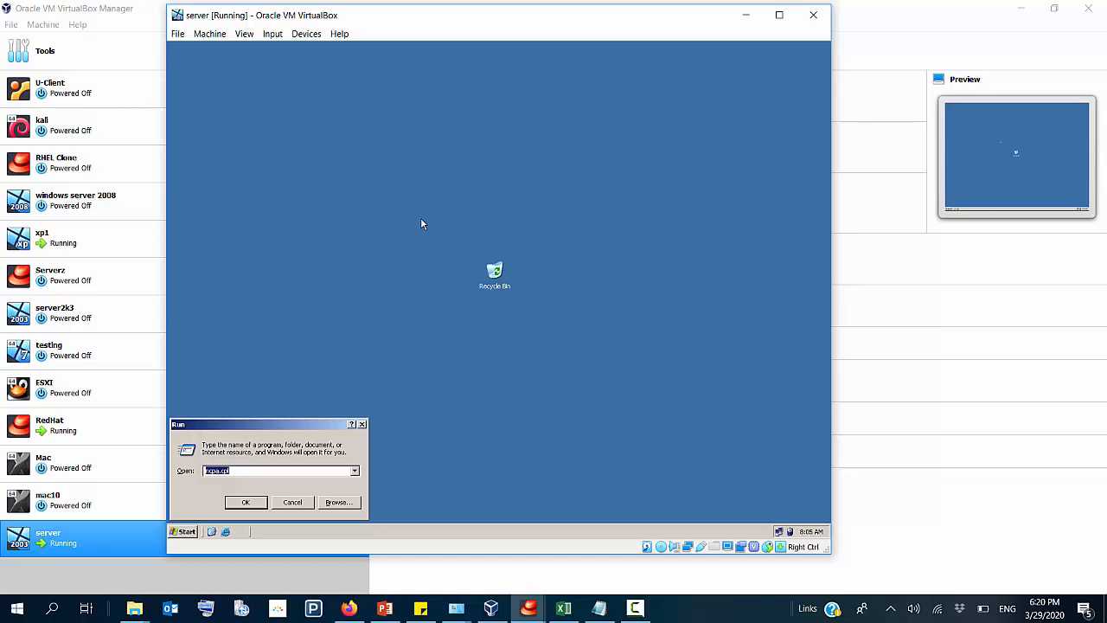
{"action": "type", "text": "cmd"}
{"action": "key", "text": "Return"}
Step: Ping the XP client at 192.168.10.3 from the server's command prompt, then stop the ping
{"action": "type", "text": "p"}
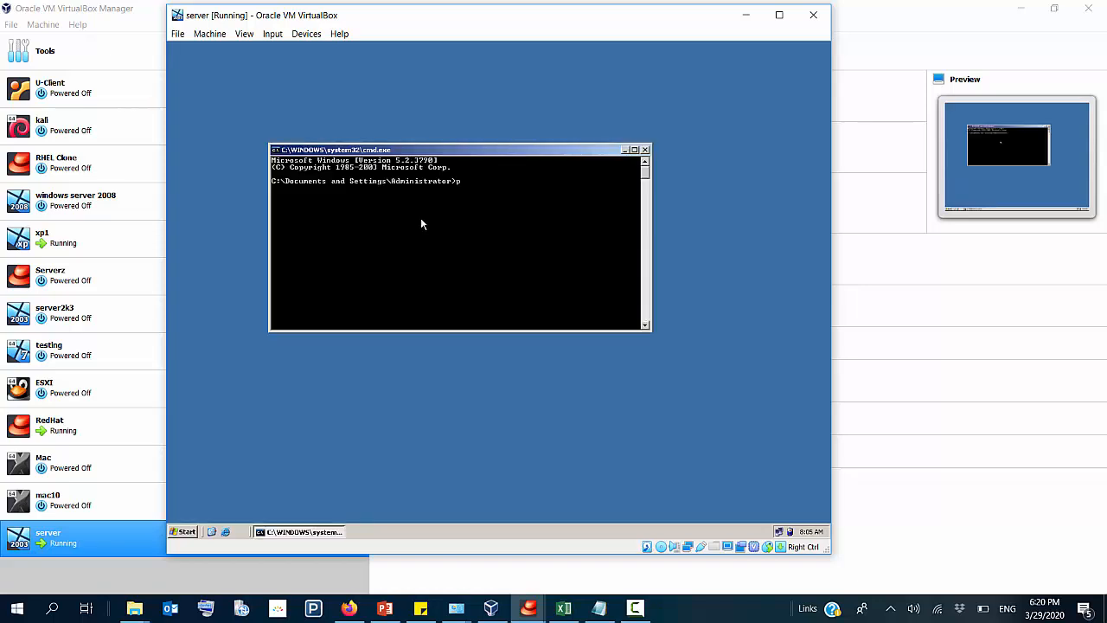
{"action": "type", "text": "ing 192.168.10.3"}
{"action": "key", "text": "Return"}
{"action": "key", "text": "ctrl+c"}
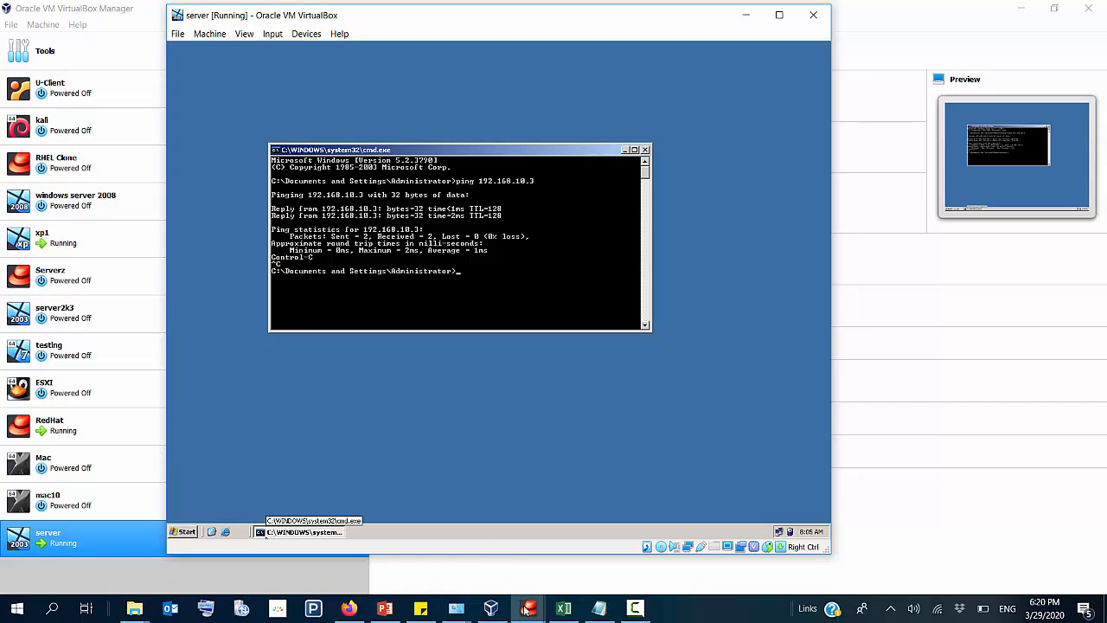
Step: Switch to the xp1 virtual machine and turn on Windows Firewall from its Network Connections window
{"action": "left_click", "coordinate": [491, 609]}
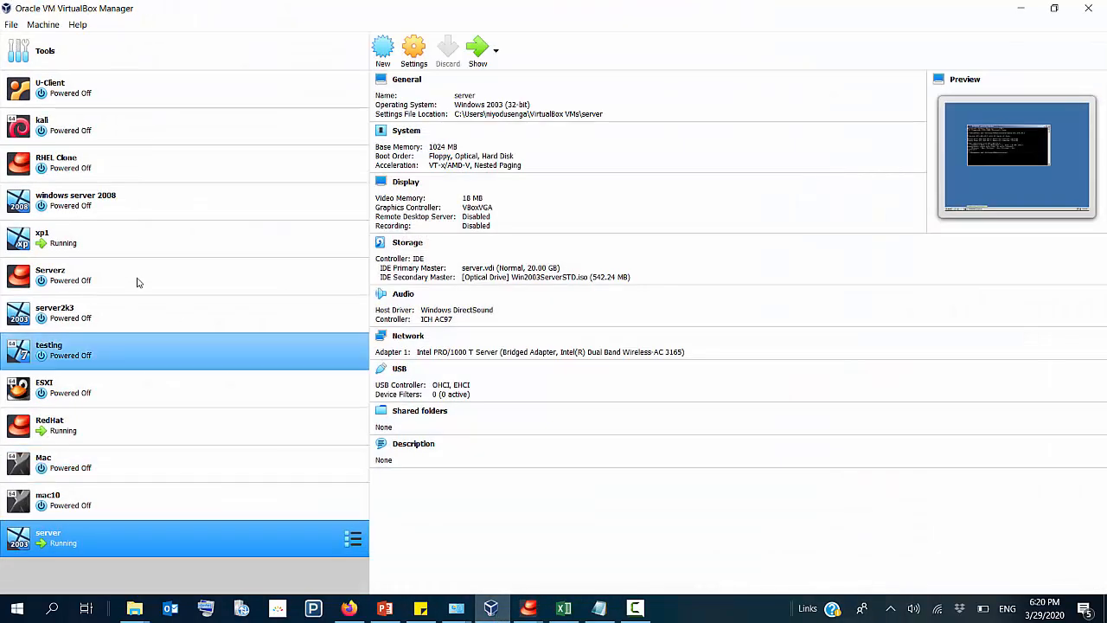
{"action": "double_click", "coordinate": [102, 252]}
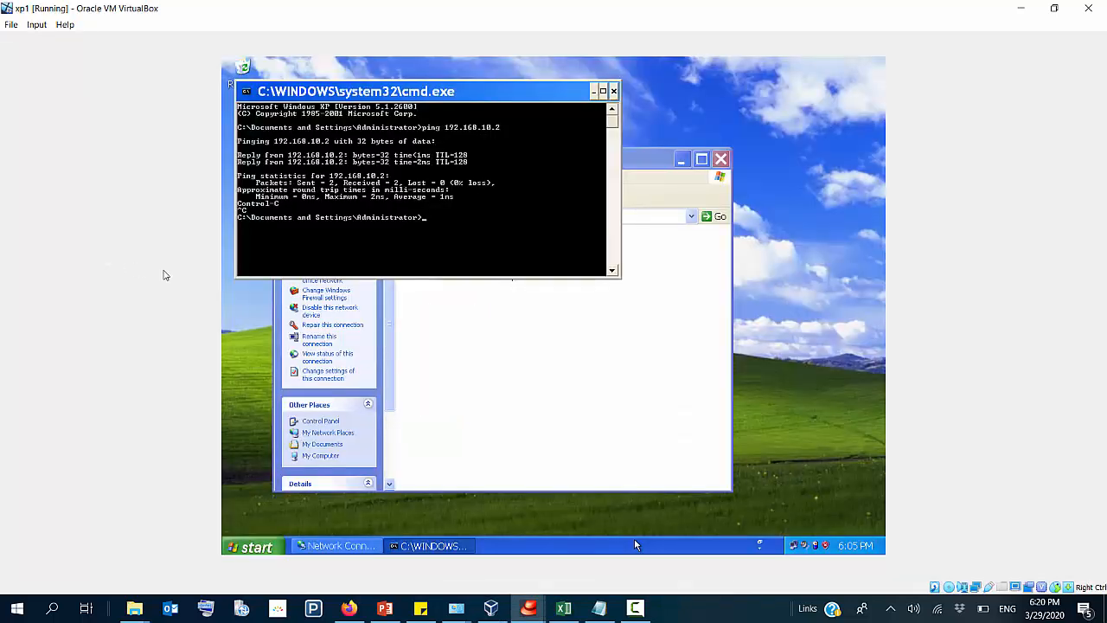
{"action": "left_click", "coordinate": [398, 450]}
{"action": "right_click", "coordinate": [445, 254]}
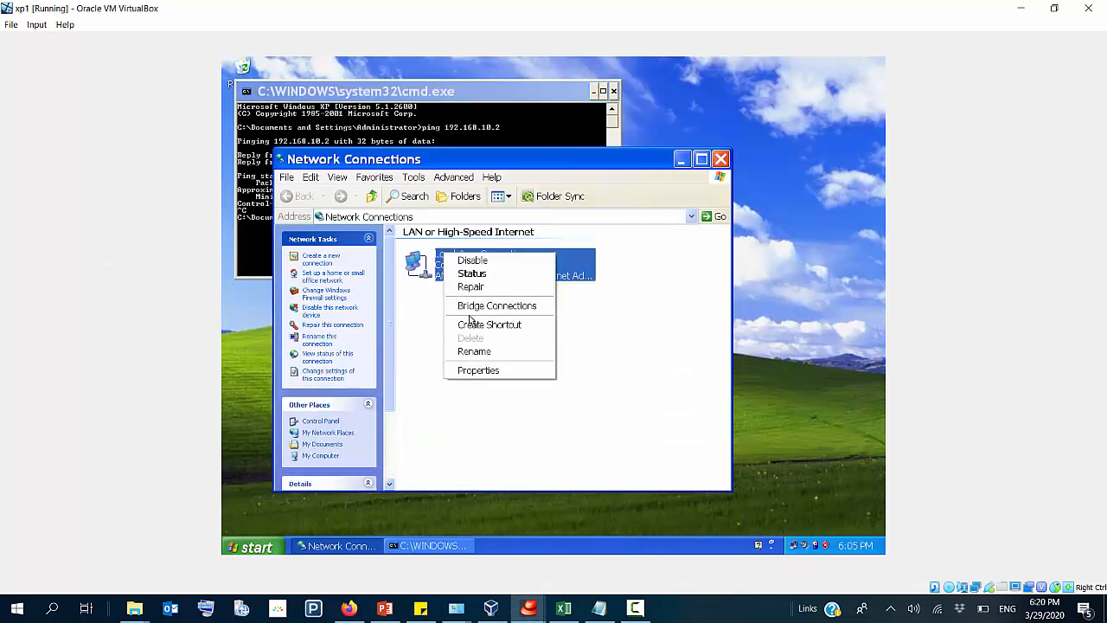
{"action": "left_click", "coordinate": [336, 300]}
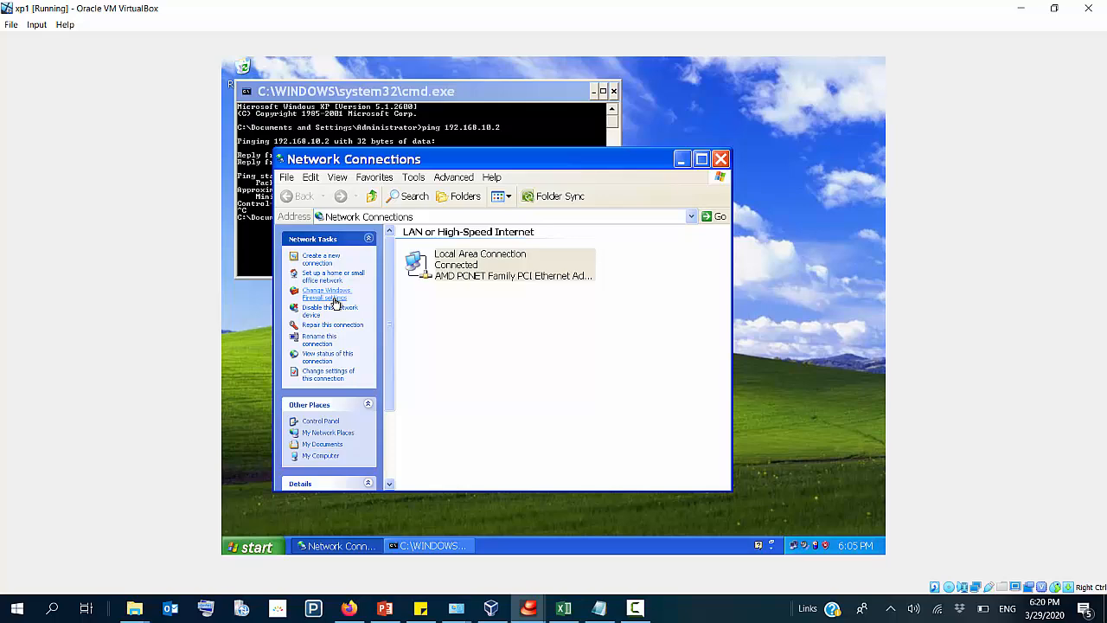
{"action": "left_click", "coordinate": [336, 300]}
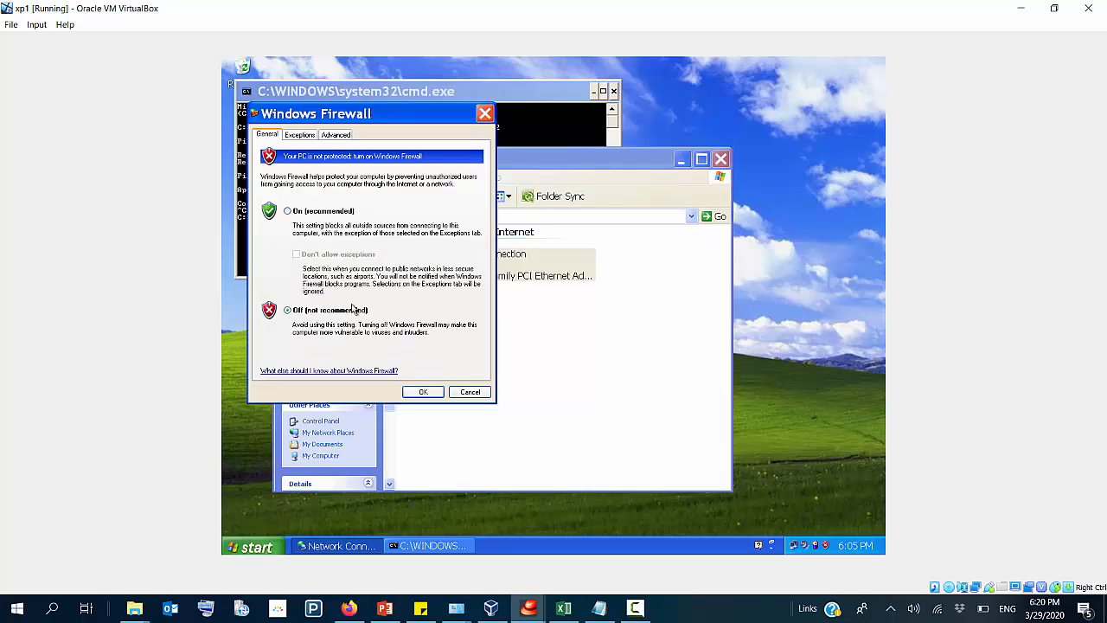
{"action": "left_click", "coordinate": [312, 214]}
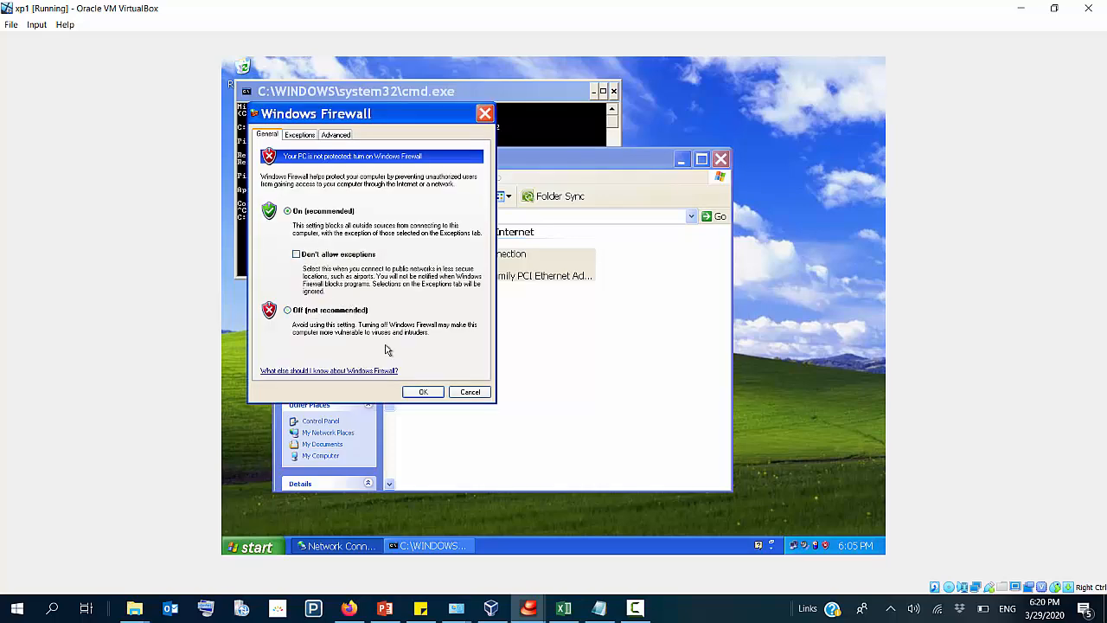
{"action": "left_click", "coordinate": [426, 392]}
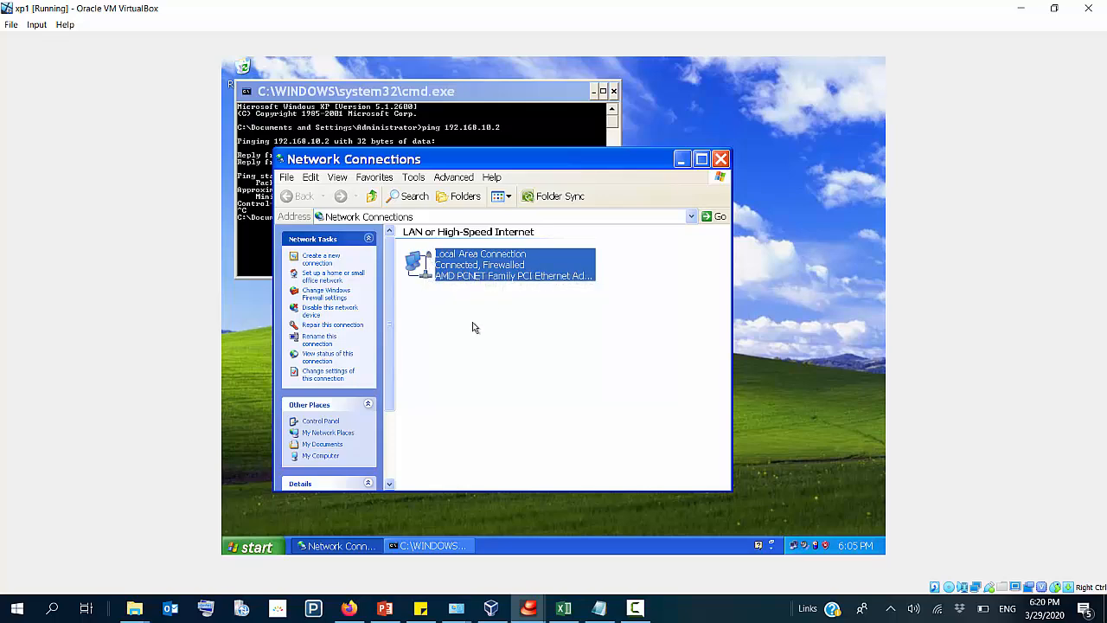
{"action": "left_click", "coordinate": [472, 327]}
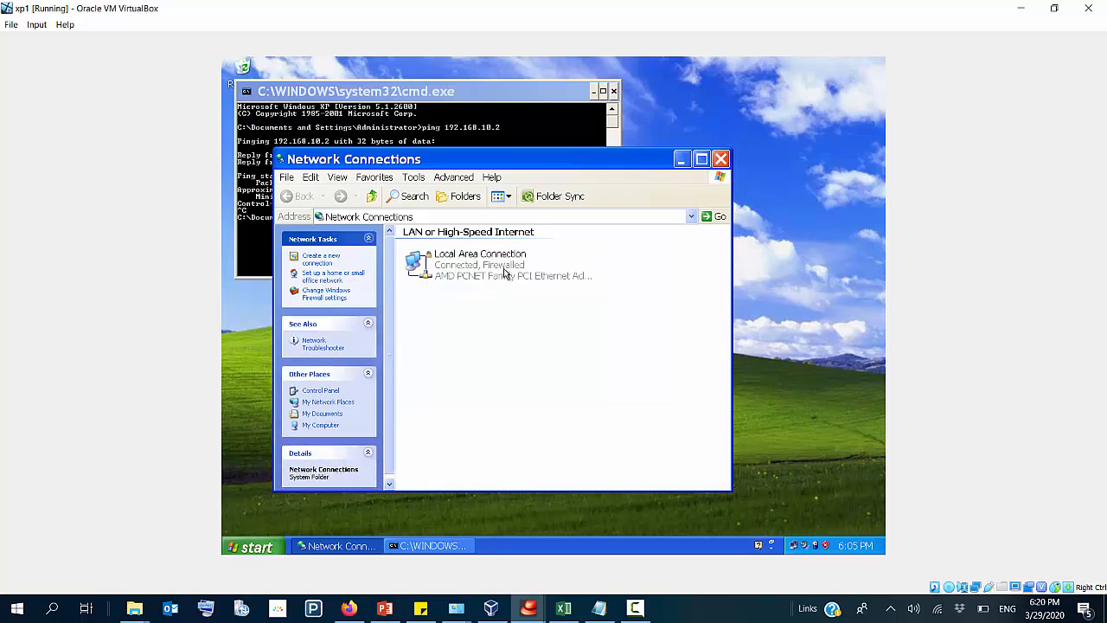
Step: Return to the server virtual machine and repeat the ping to 192.168.10.3 with the client's firewall on
{"action": "left_click", "coordinate": [493, 610]}
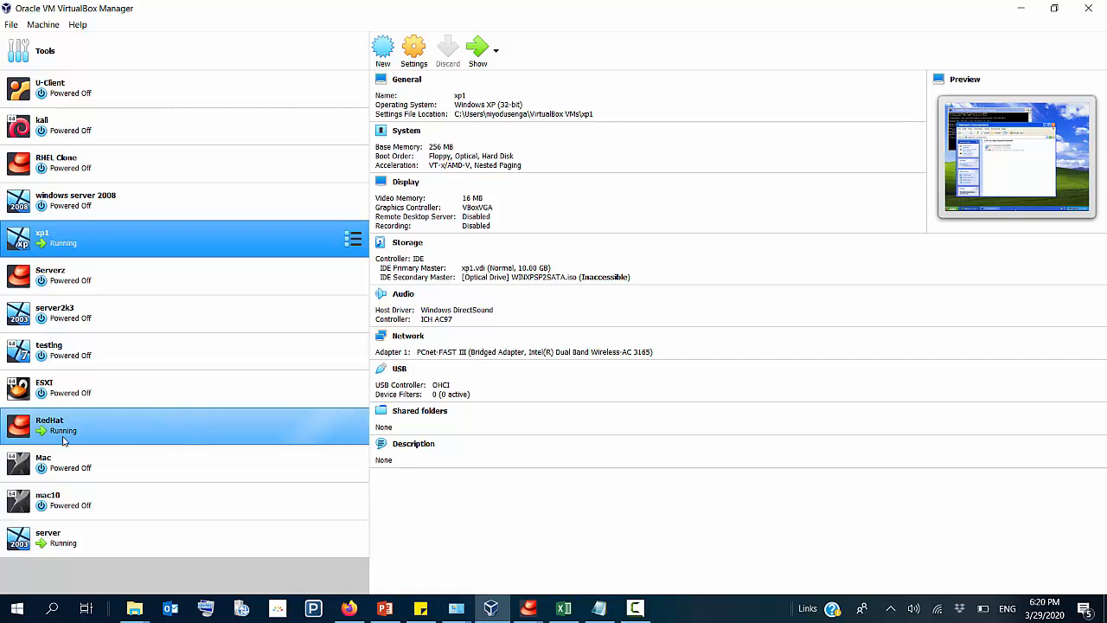
{"action": "left_click", "coordinate": [56, 539]}
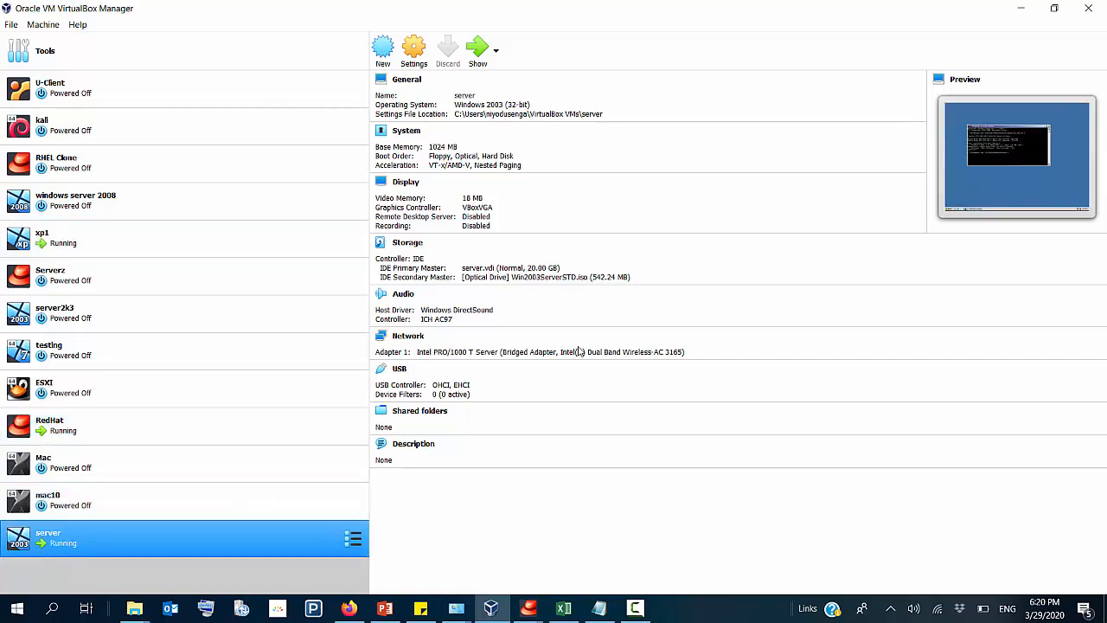
{"action": "left_click", "coordinate": [474, 52]}
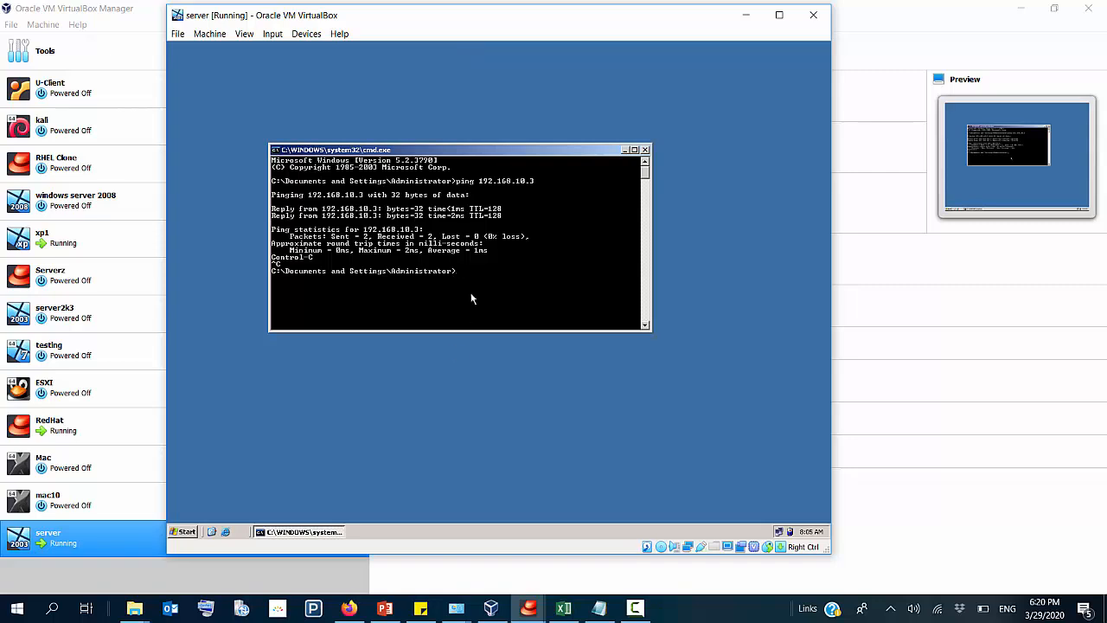
{"action": "key", "text": "Up"}
{"action": "key", "text": "Return"}
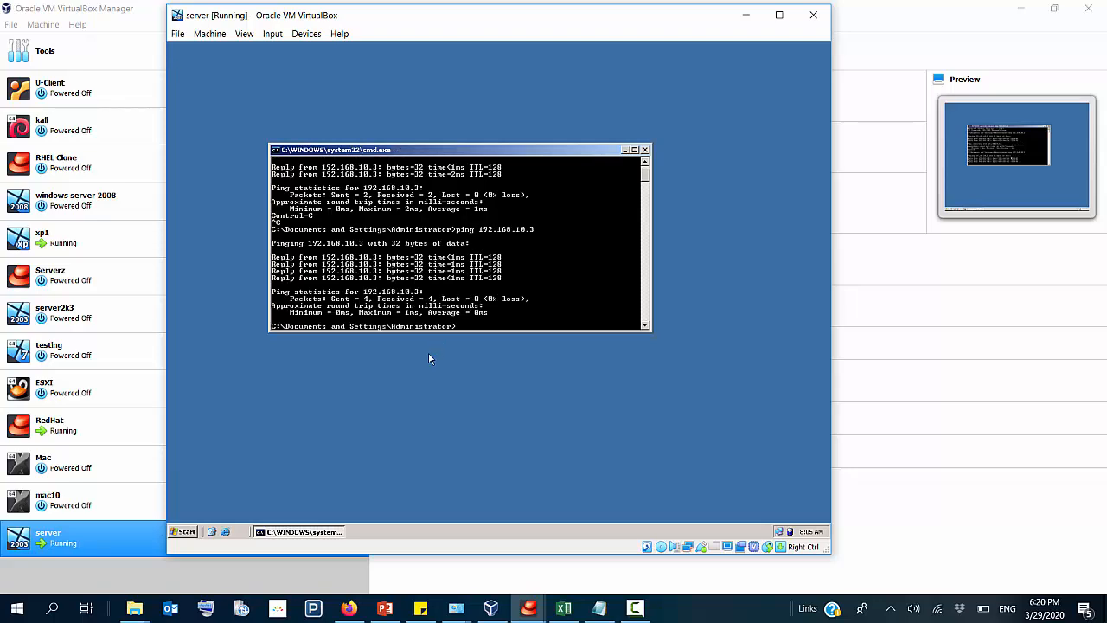
Step: Switch to xp1 and set Windows Firewall to Off (not recommended)
{"action": "mouse_move", "coordinate": [528, 613]}
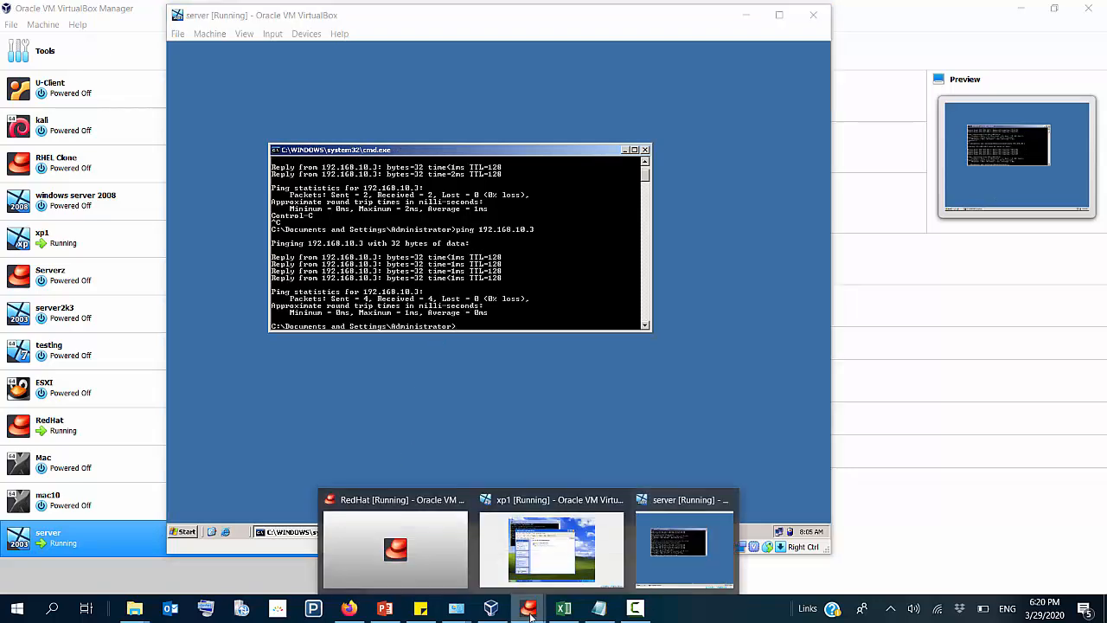
{"action": "left_click", "coordinate": [556, 553]}
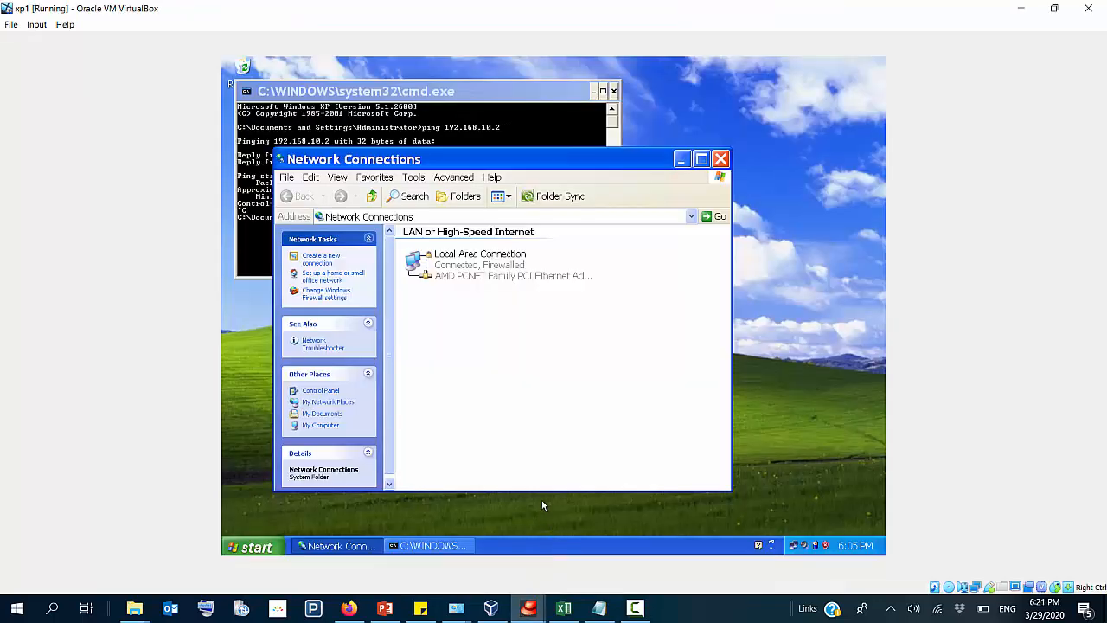
{"action": "left_click", "coordinate": [461, 261]}
{"action": "left_click", "coordinate": [305, 295]}
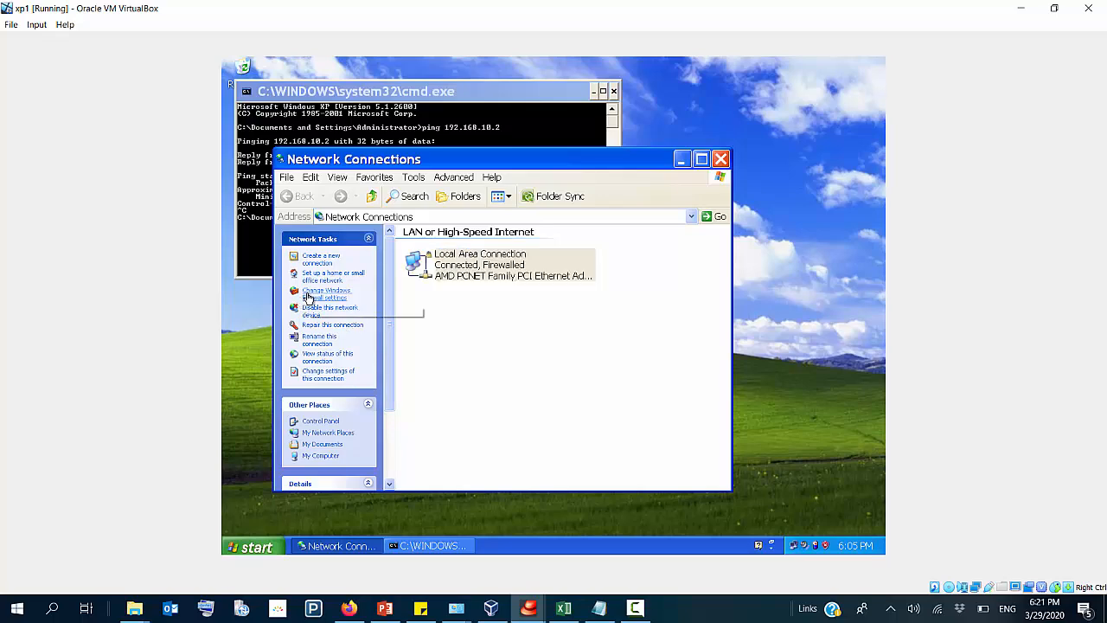
{"action": "left_click", "coordinate": [359, 334]}
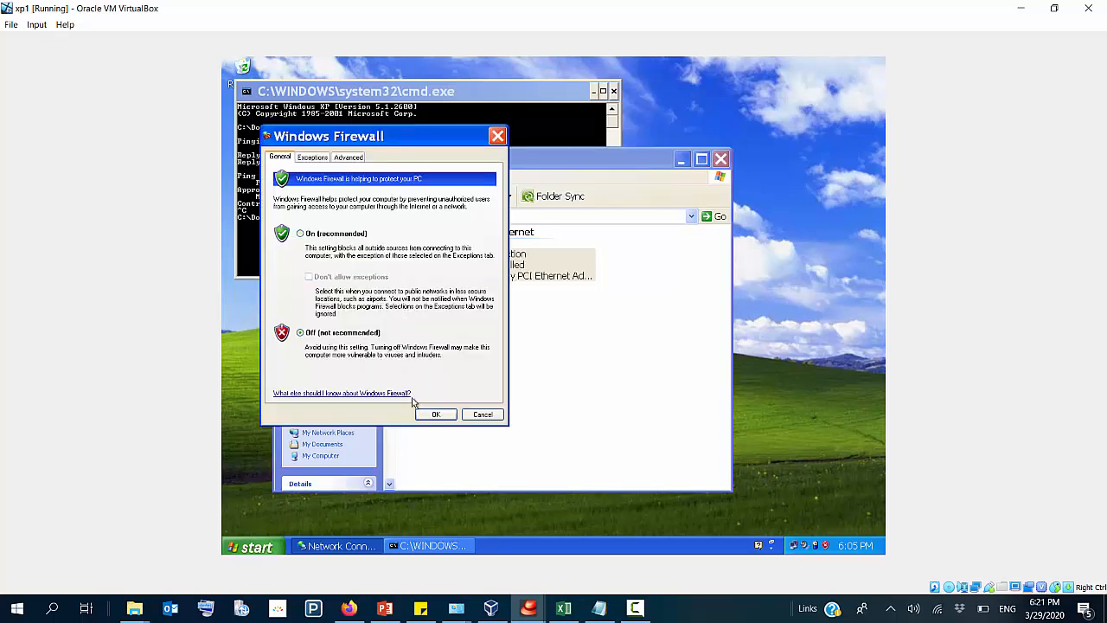
{"action": "left_click", "coordinate": [434, 414]}
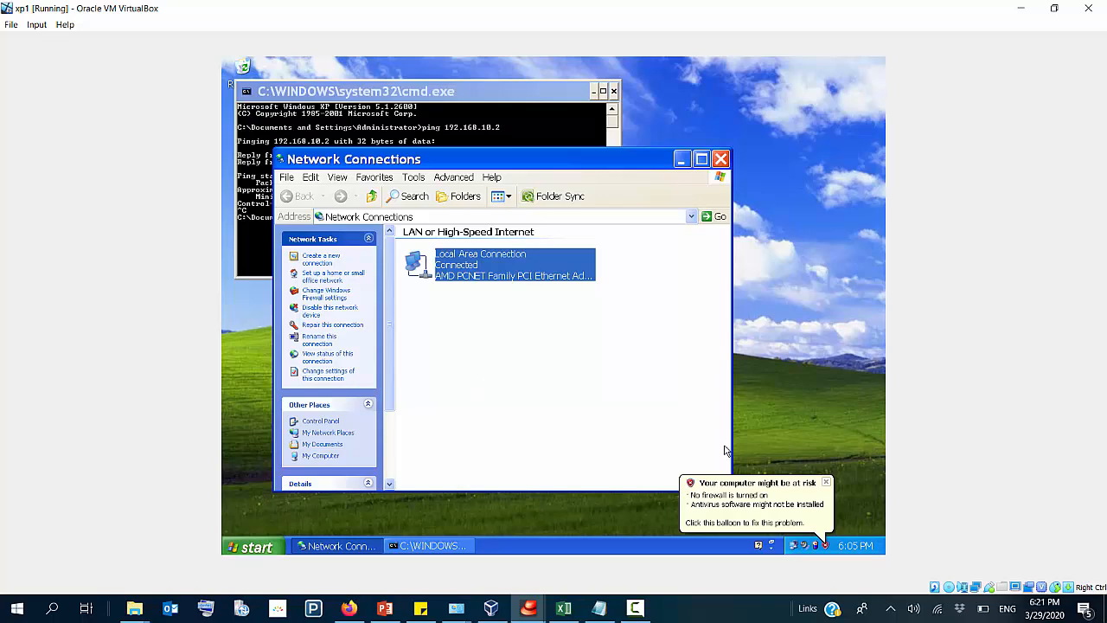
Step: Dismiss the security alert in xp1 and close its Network Connections and command prompt windows
{"action": "left_click", "coordinate": [820, 495]}
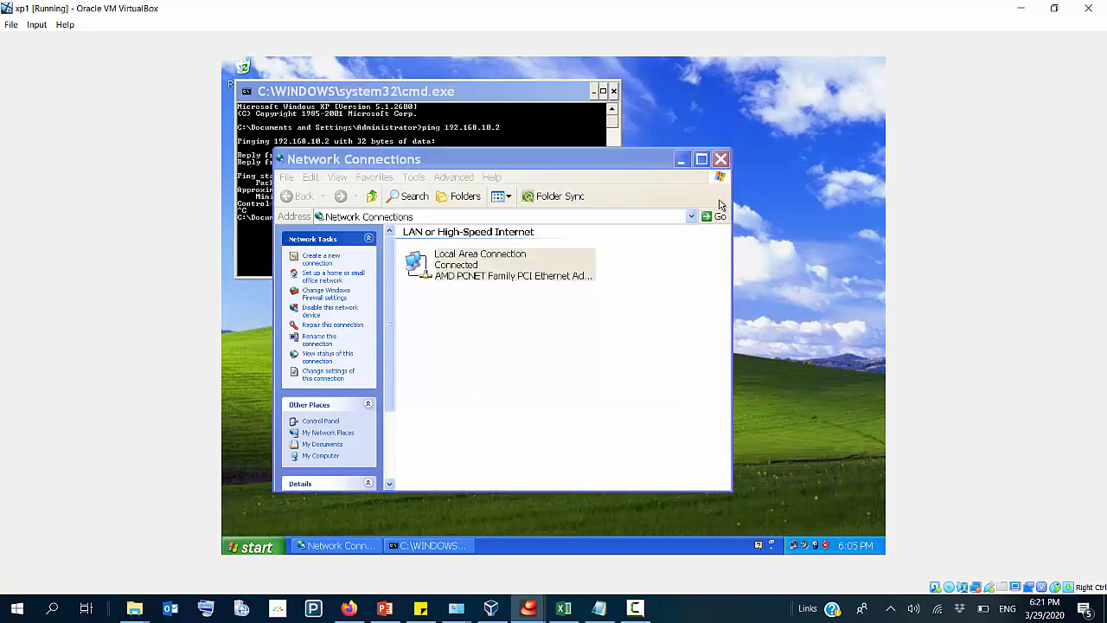
{"action": "left_click", "coordinate": [759, 136]}
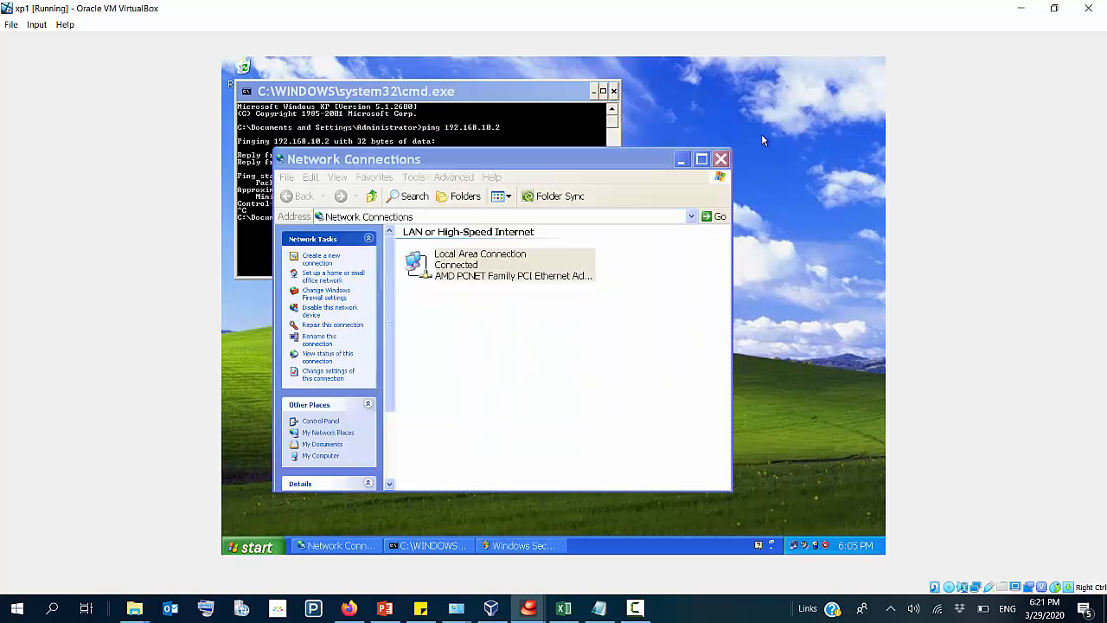
{"action": "left_click", "coordinate": [720, 160]}
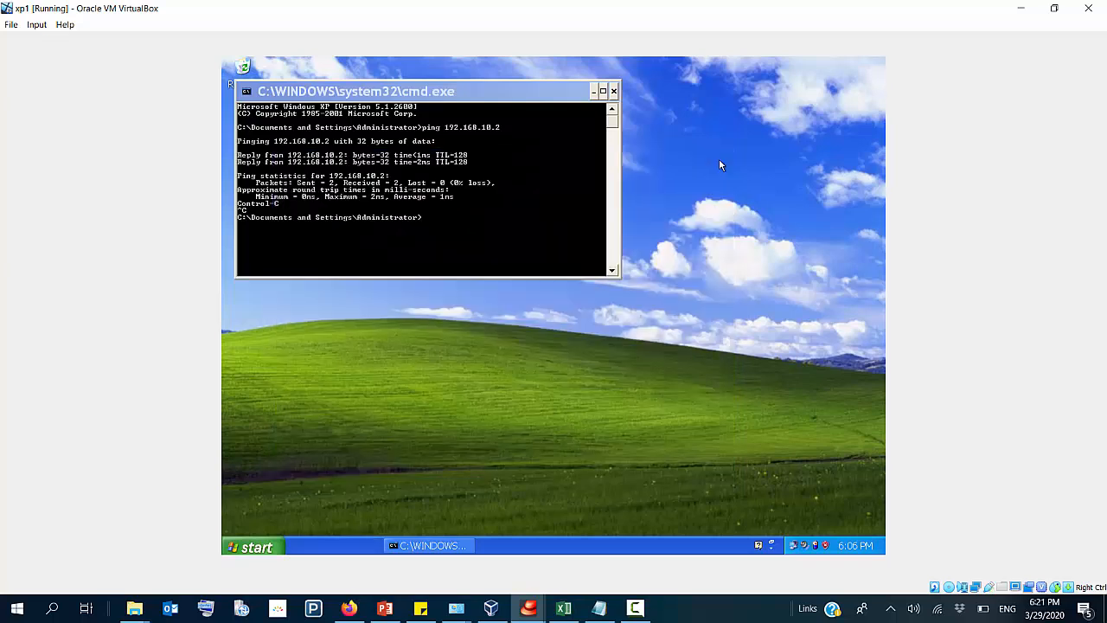
{"action": "left_click", "coordinate": [614, 92]}
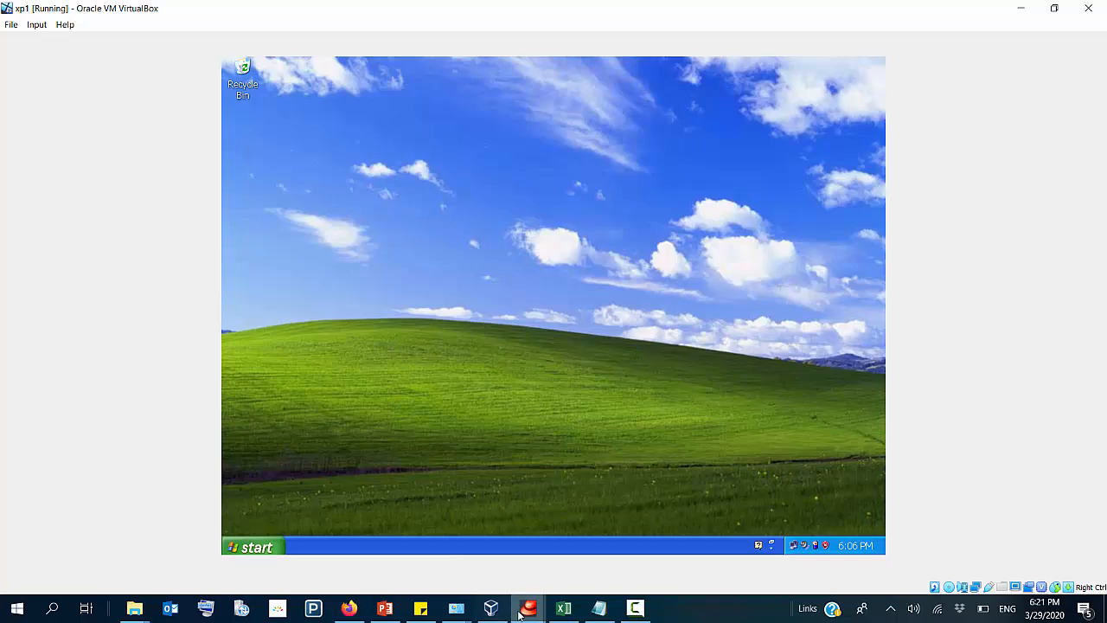
Step: Run dcpromo on the server virtual machine to start the Active Directory Installation Wizard, and close the command prompt
{"action": "left_click", "coordinate": [490, 608]}
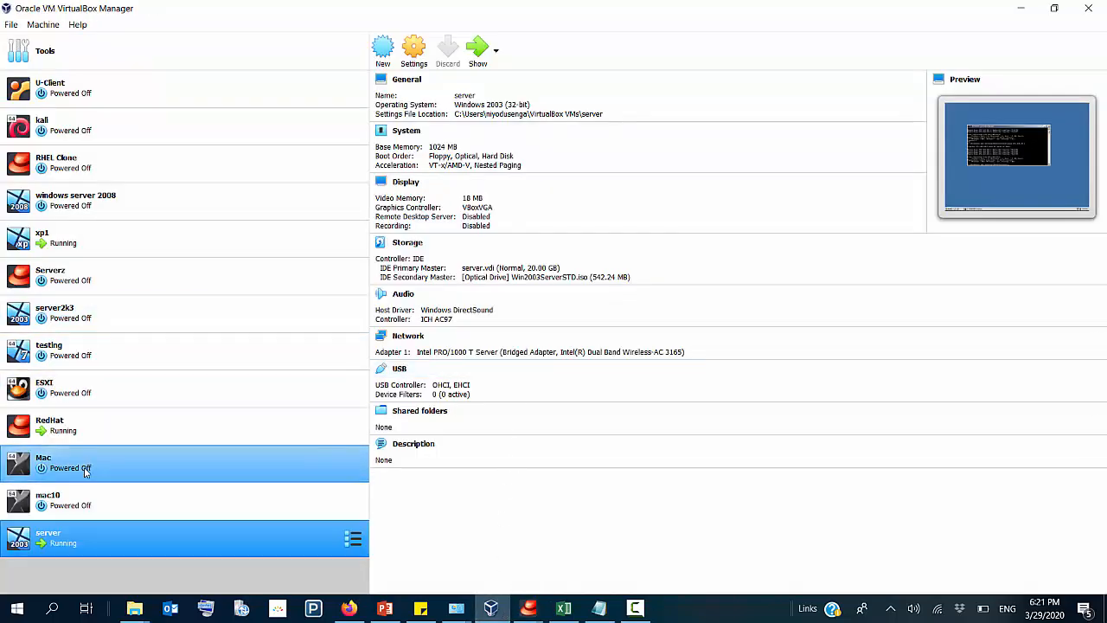
{"action": "double_click", "coordinate": [67, 540]}
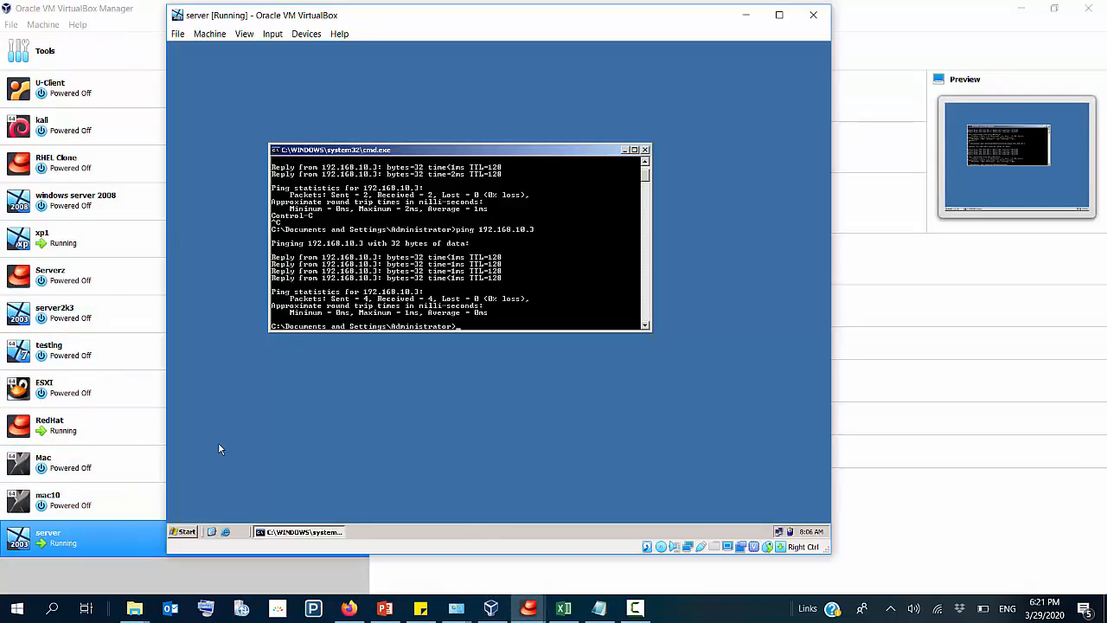
{"action": "key", "text": "super+r"}
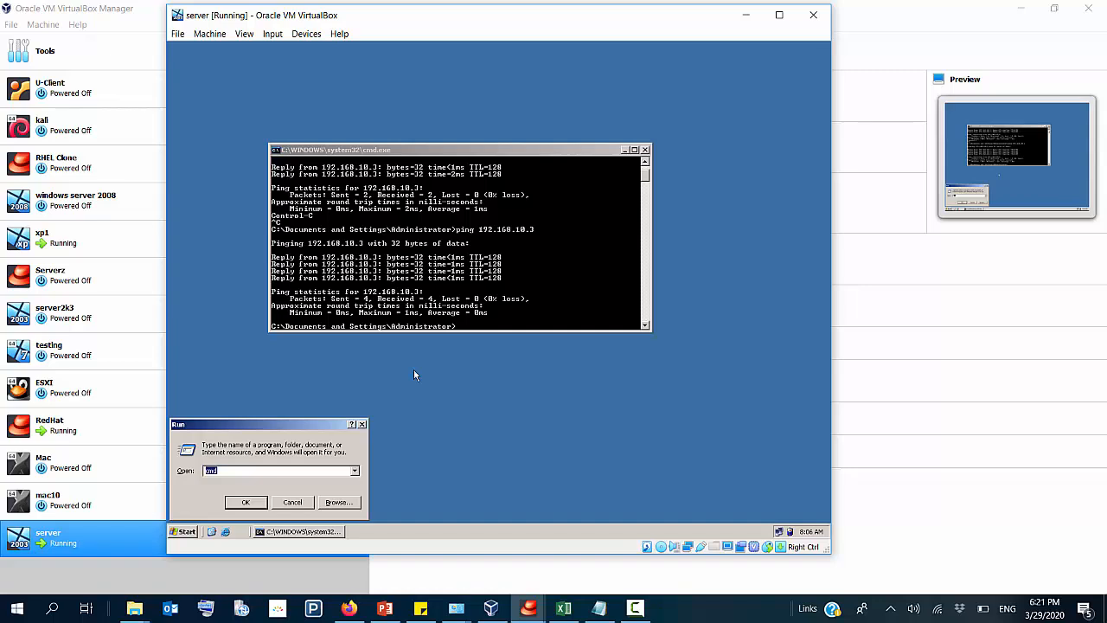
{"action": "type", "text": "c"}
{"action": "type", "text": "cpro"}
{"action": "type", "text": "mo"}
{"action": "key", "text": "Return"}
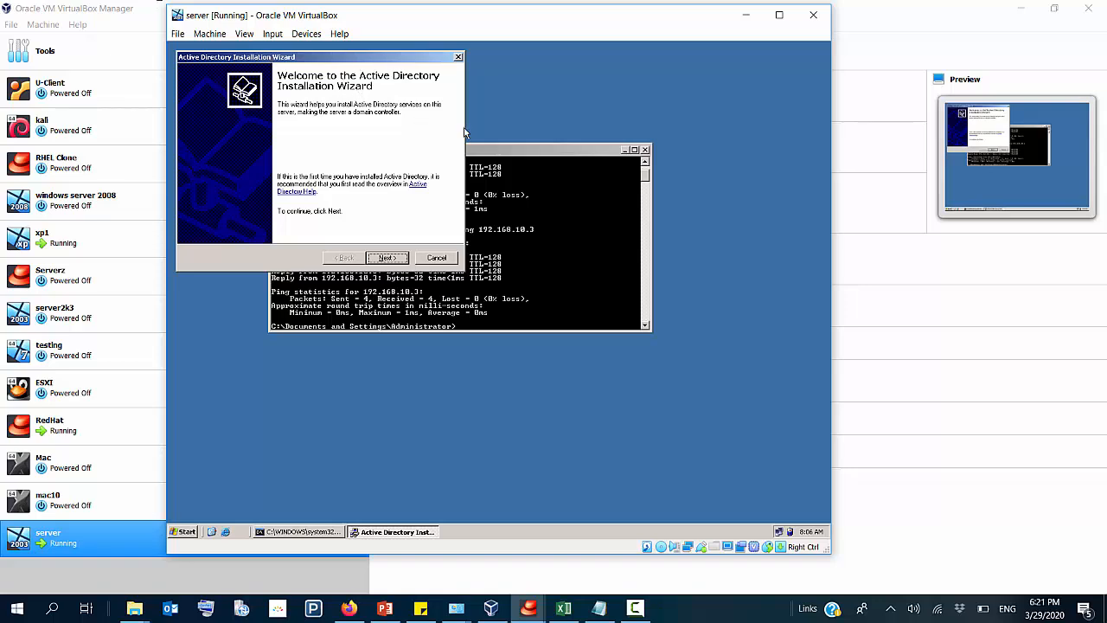
{"action": "left_click", "coordinate": [645, 149]}
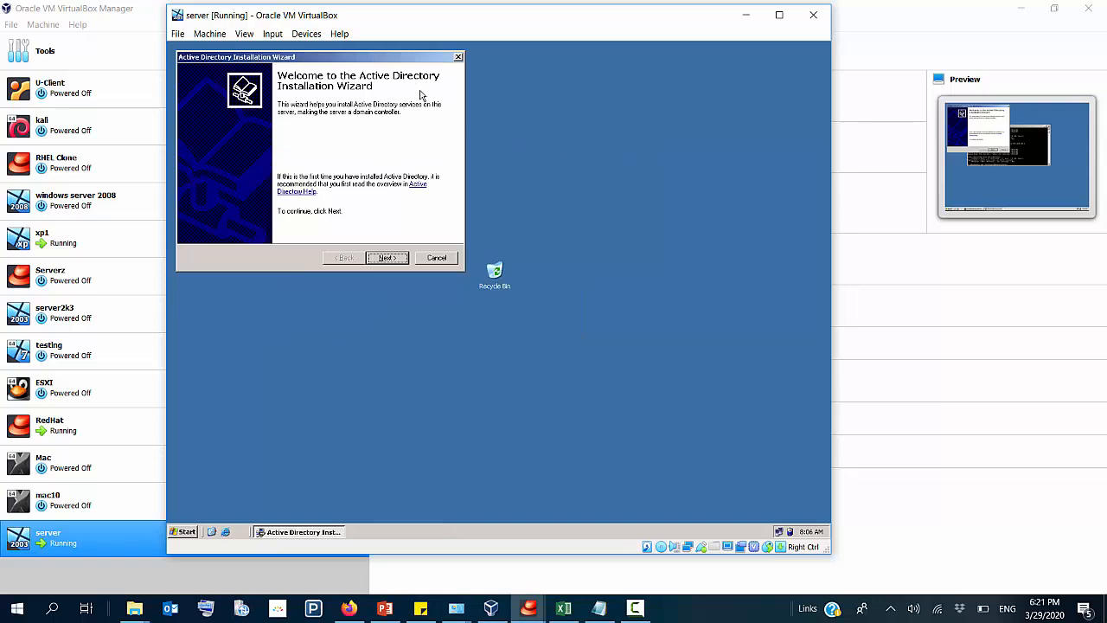
{"action": "left_click_drag", "start_coordinate": [395, 55], "coordinate": [547, 149]}
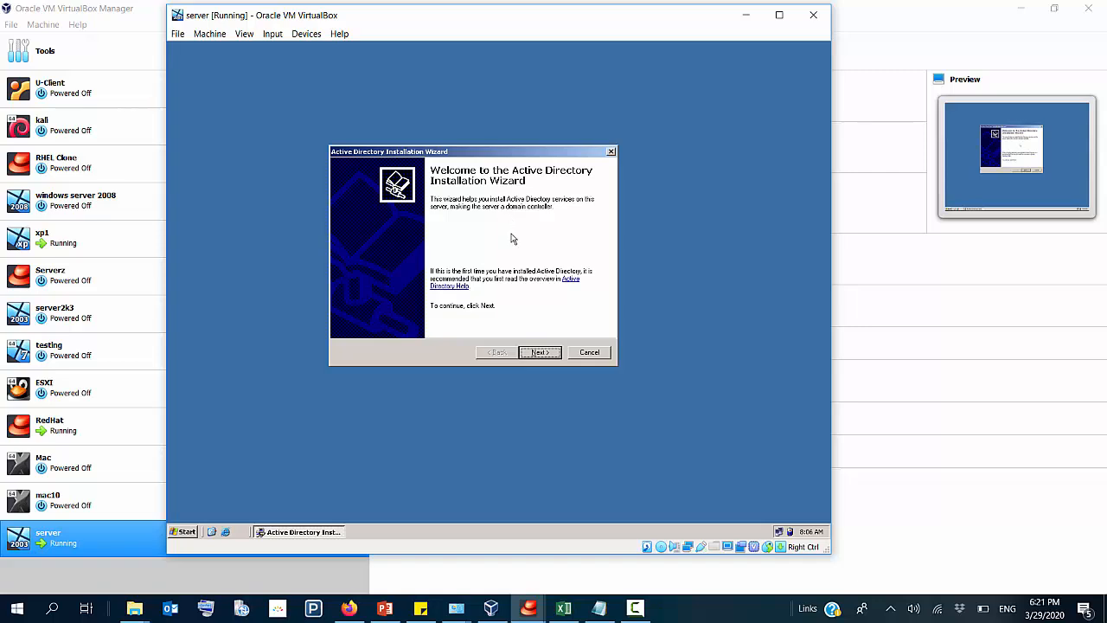
Step: Proceed through the wizard's introduction and choose to make the server a domain controller for a new domain
{"action": "left_click", "coordinate": [548, 355]}
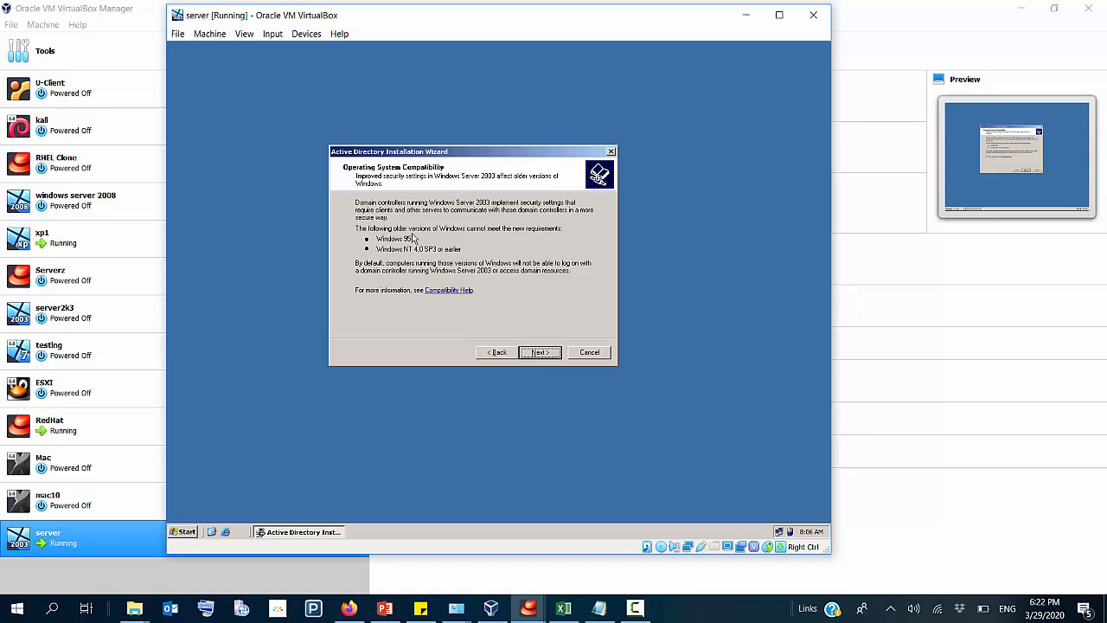
{"action": "left_click", "coordinate": [539, 352]}
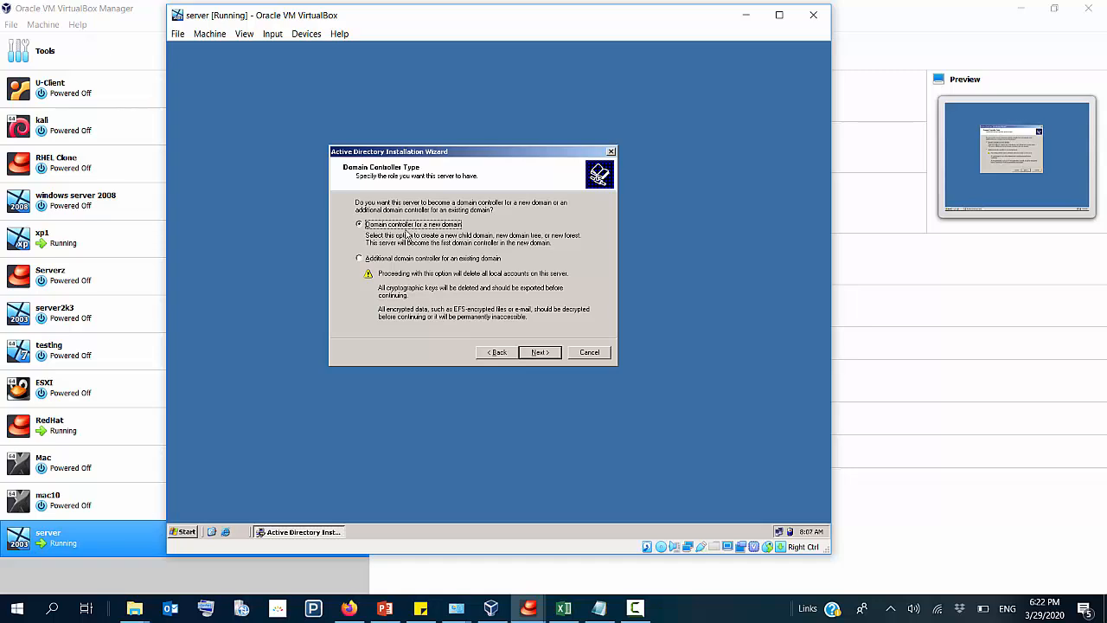
{"action": "left_click", "coordinate": [393, 260]}
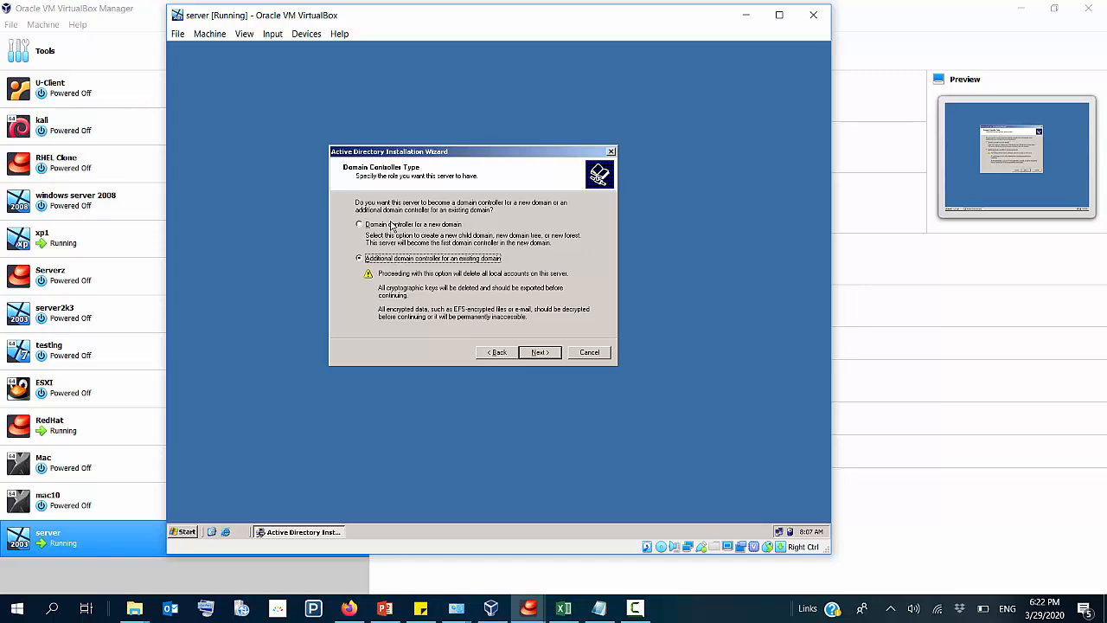
{"action": "left_click", "coordinate": [391, 226]}
{"action": "left_click", "coordinate": [538, 357]}
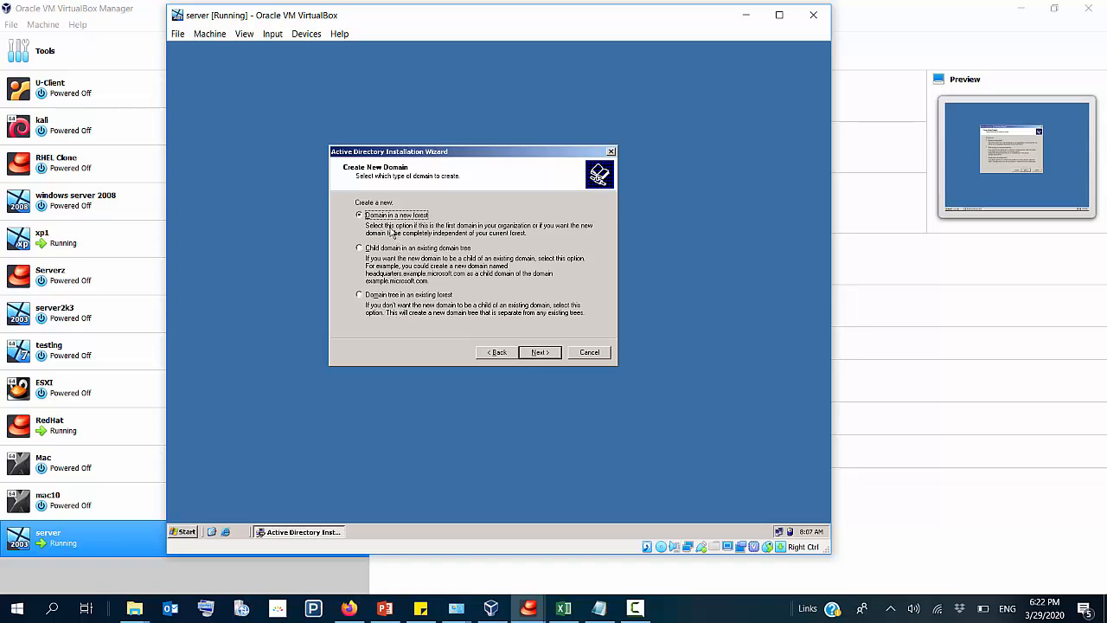
Step: Create the domain in a new forest and enter cnet.org as its full DNS name
{"action": "left_click", "coordinate": [523, 352]}
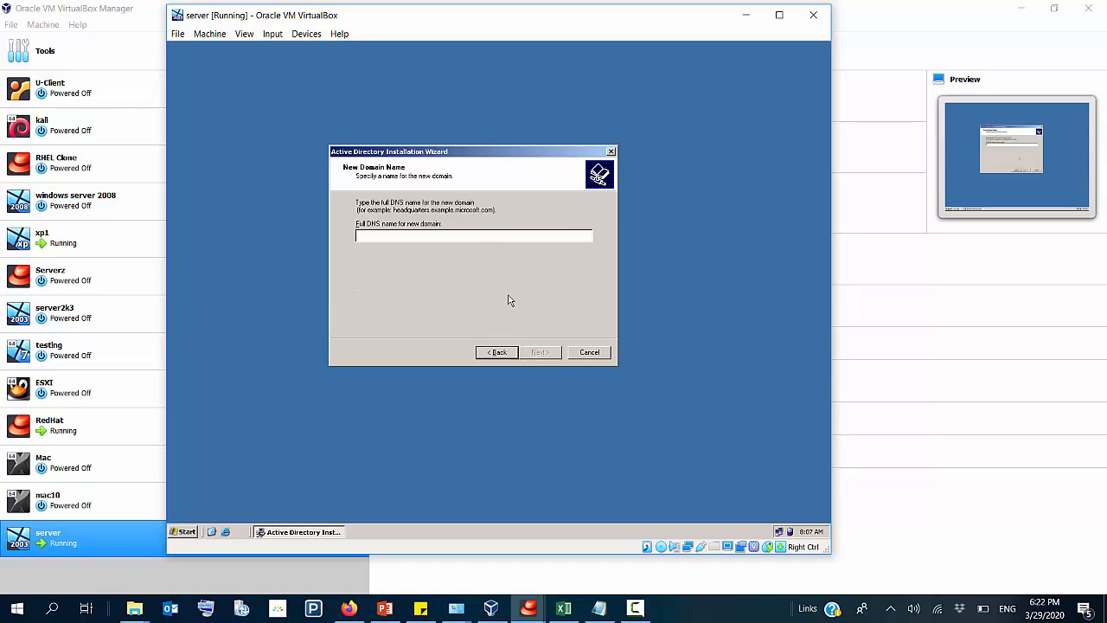
{"action": "type", "text": "crine"}
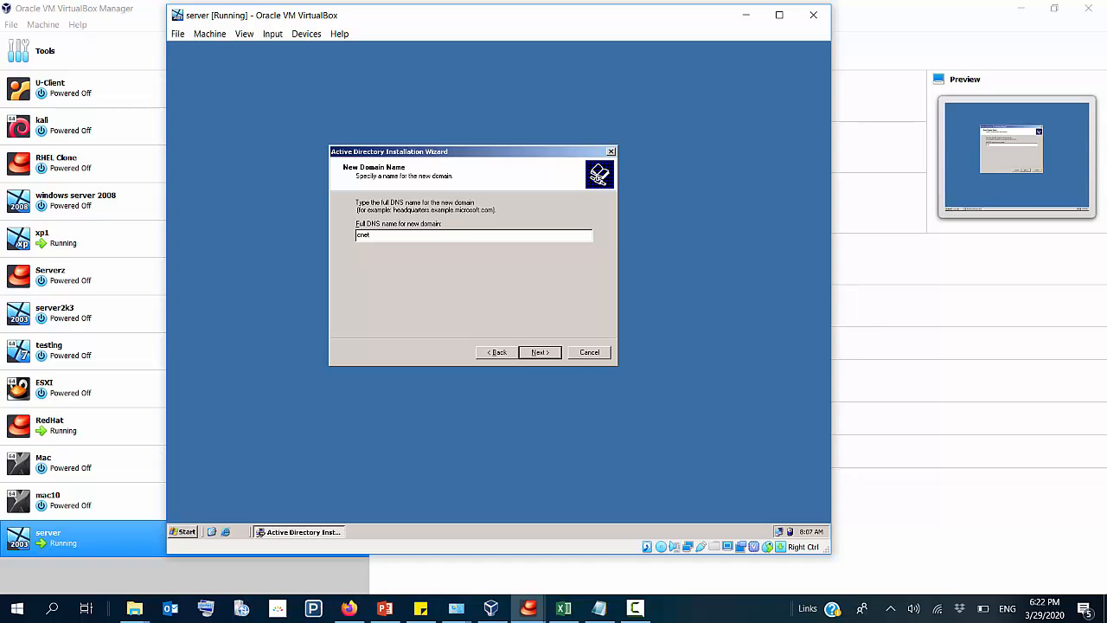
{"action": "type", "text": "t.org"}
Step: Run cmd on the server to open a command prompt and move its window clear of the domain name field
{"action": "key", "text": "super+r"}
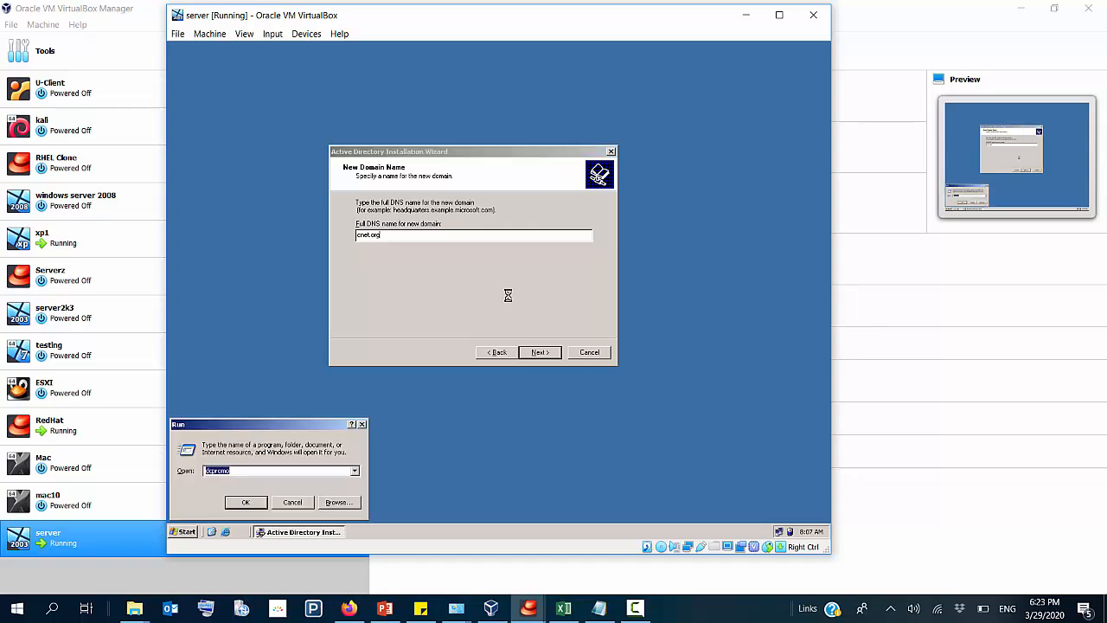
{"action": "type", "text": "cmd"}
{"action": "key", "text": "Return"}
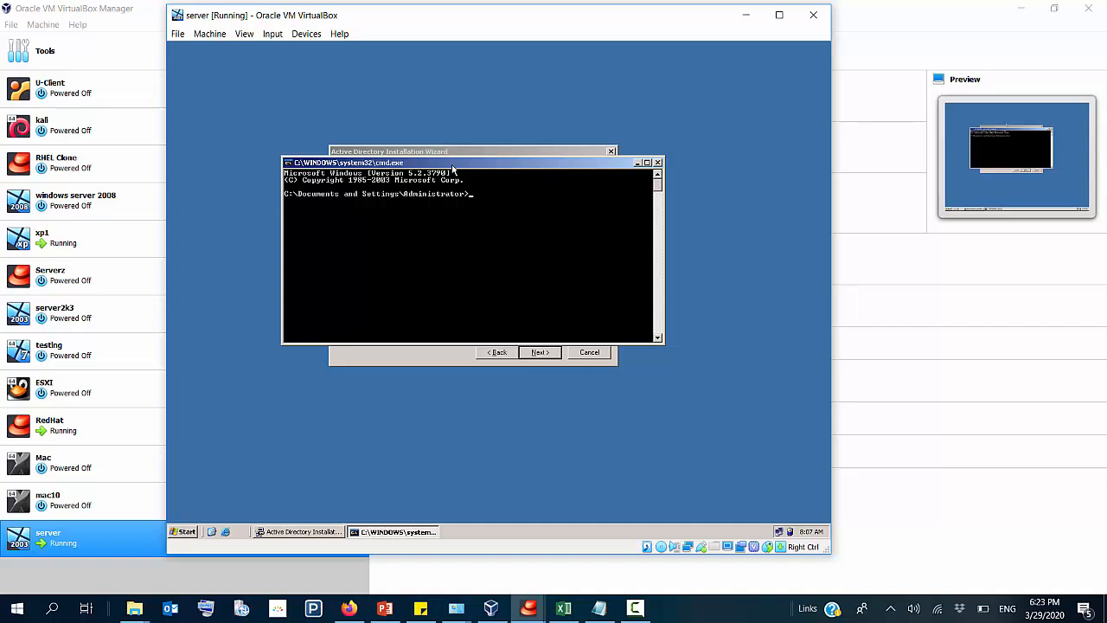
{"action": "left_click_drag", "start_coordinate": [453, 165], "coordinate": [525, 279]}
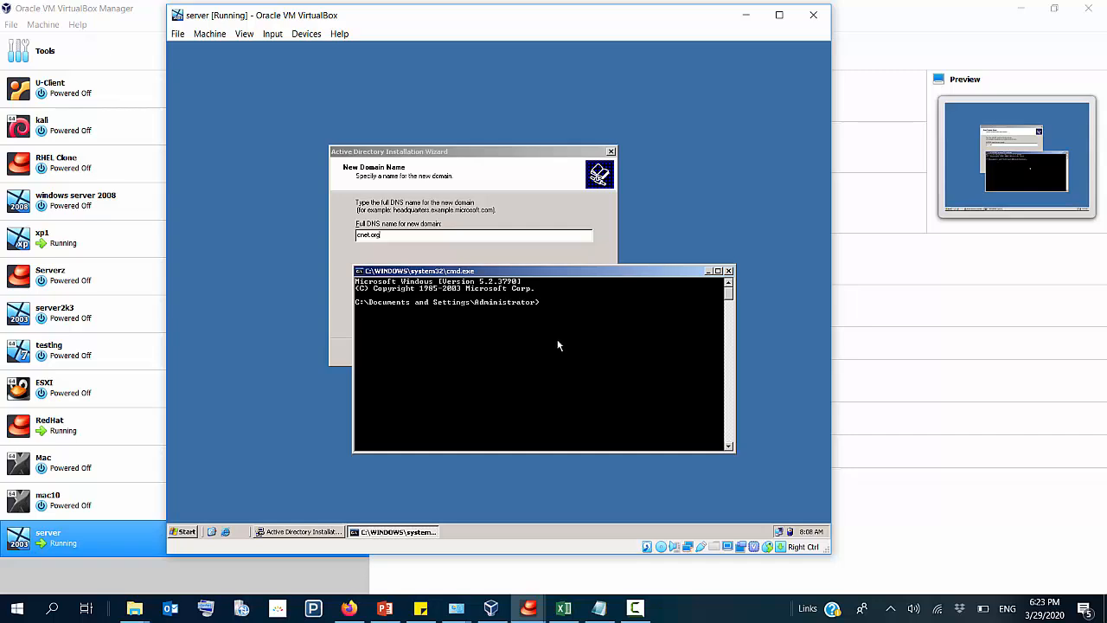
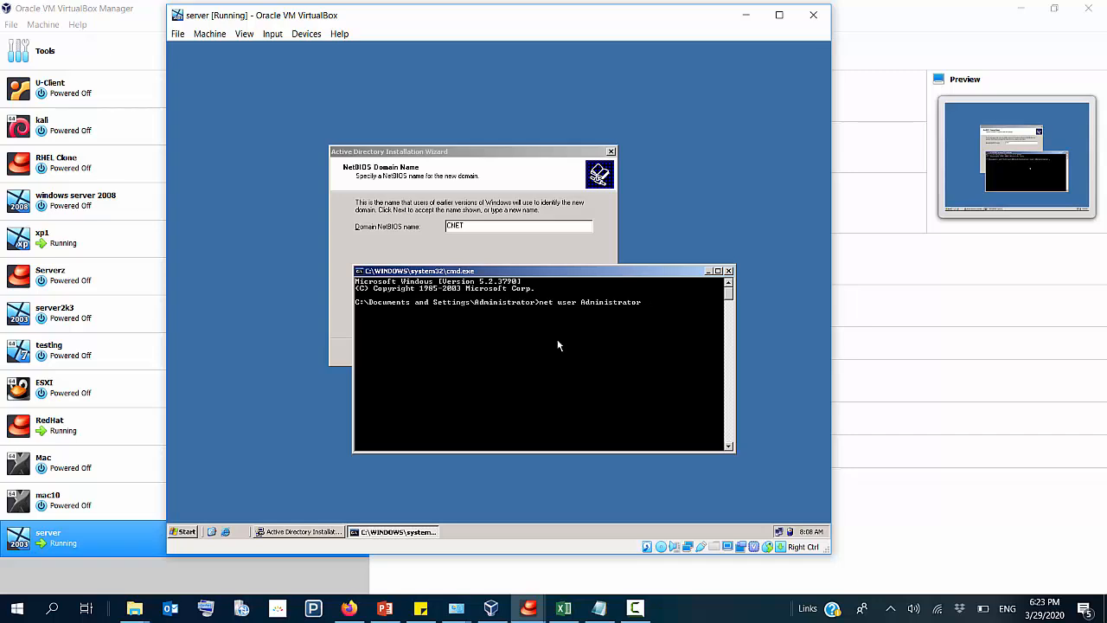
Step: Set the Administrator account's password with the net user command, and minimize the command prompt
{"action": "key", "text": "Return"}
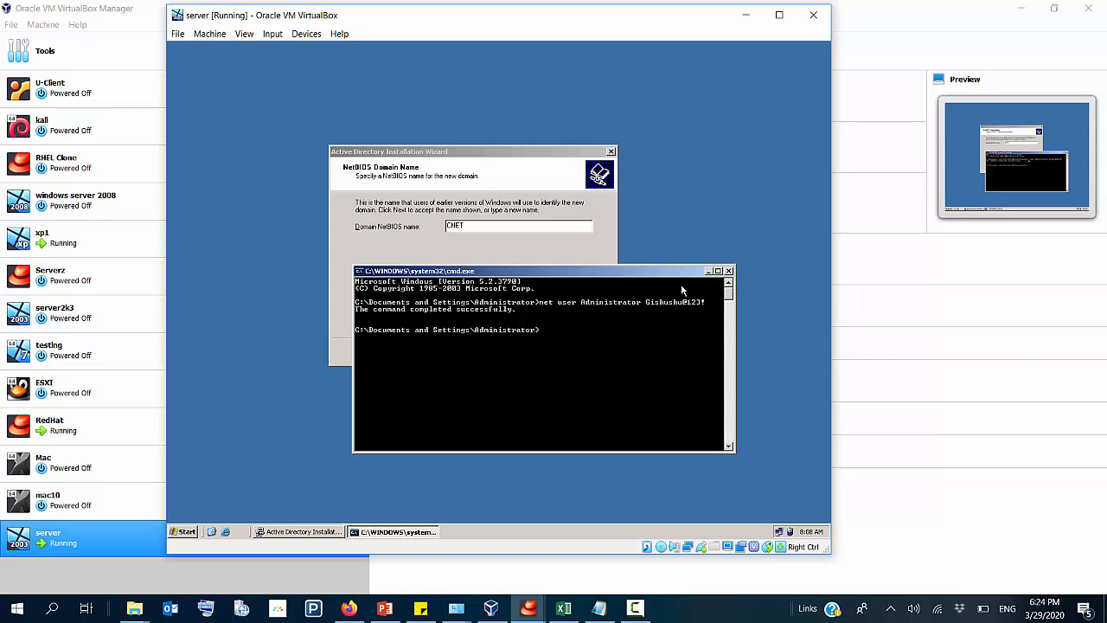
{"action": "left_click", "coordinate": [708, 272]}
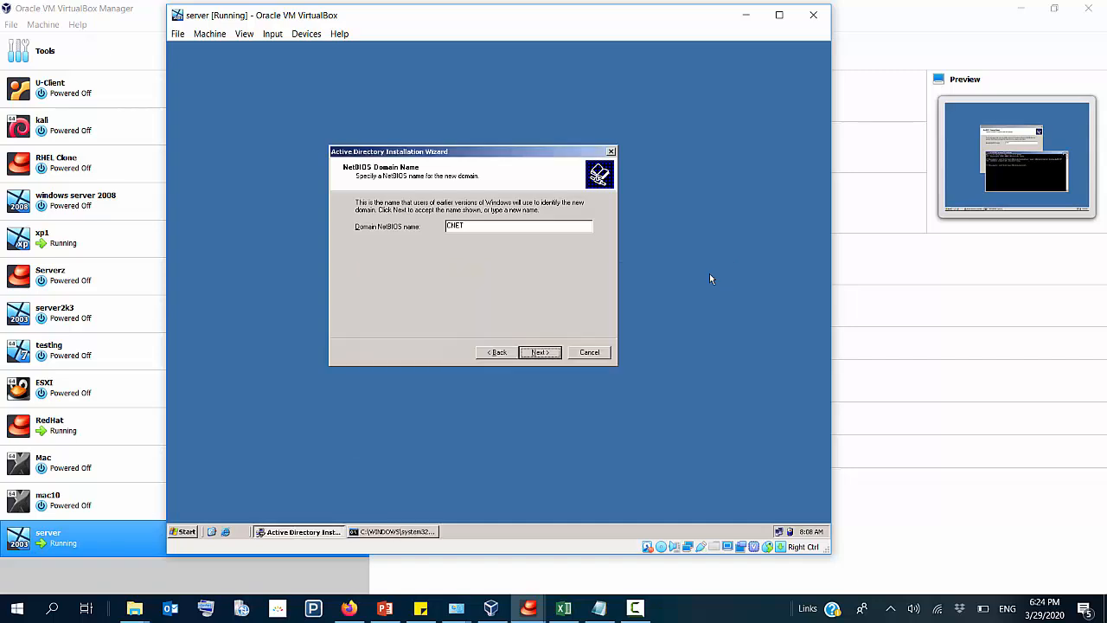
Step: Accept CNET as the NetBIOS name and keep the default NTDS database and log folders and SYSVOL location
{"action": "left_click", "coordinate": [540, 352]}
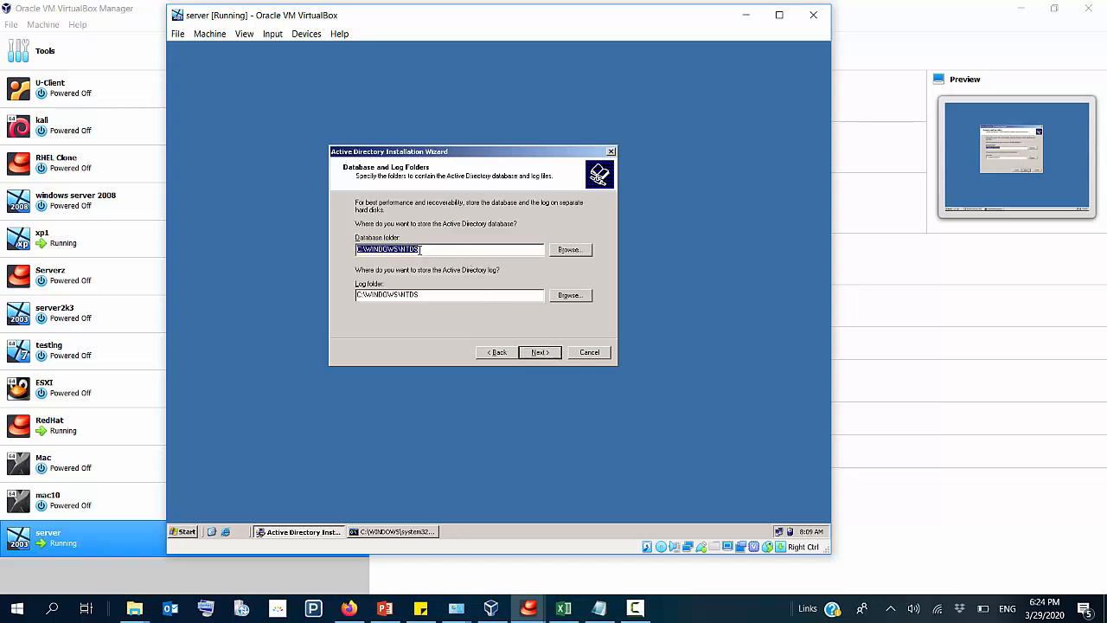
{"action": "left_click_drag", "start_coordinate": [422, 250], "coordinate": [355, 251]}
{"action": "left_click", "coordinate": [542, 353]}
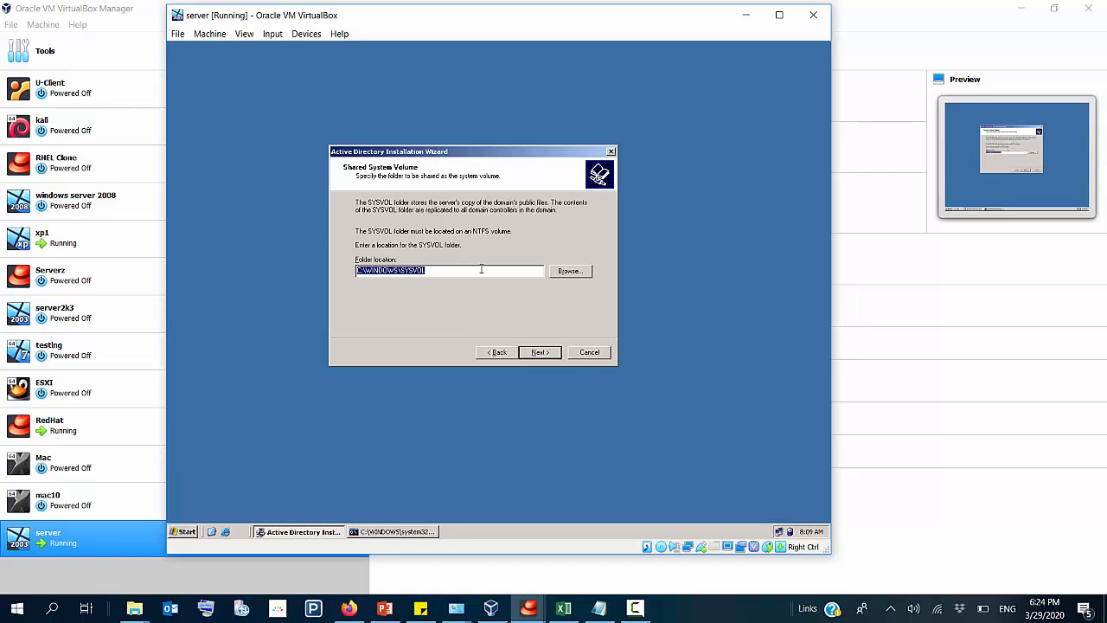
{"action": "left_click", "coordinate": [546, 355]}
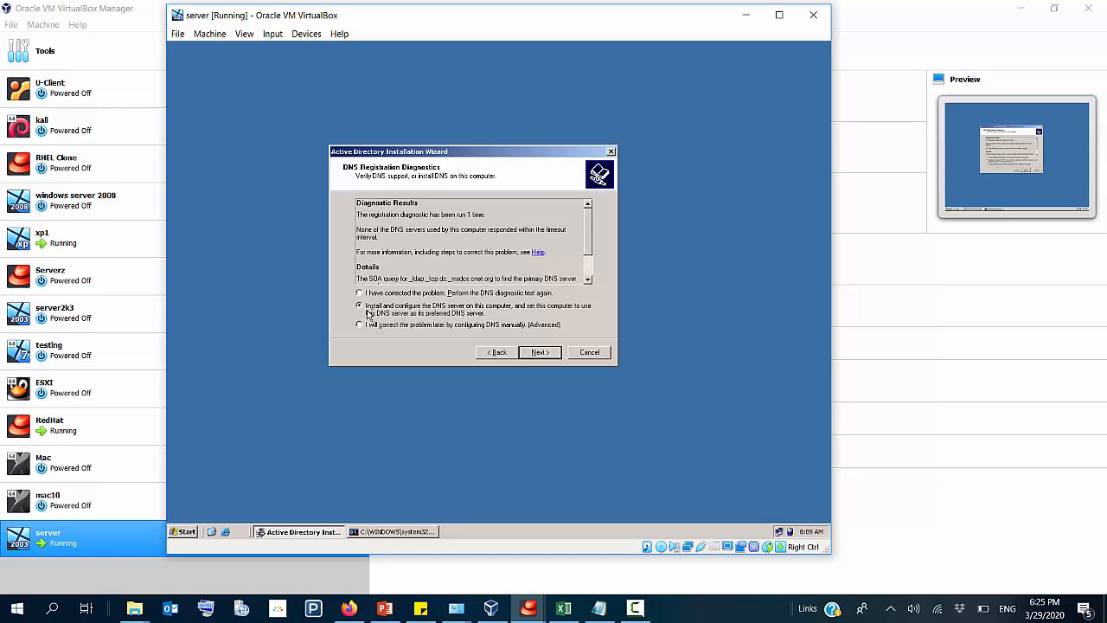
Step: Choose to install and configure DNS on this computer, with permissions compatible only with Windows 2000 or Windows Server 2003 operating systems
{"action": "left_click", "coordinate": [541, 354]}
{"action": "left_click", "coordinate": [541, 357]}
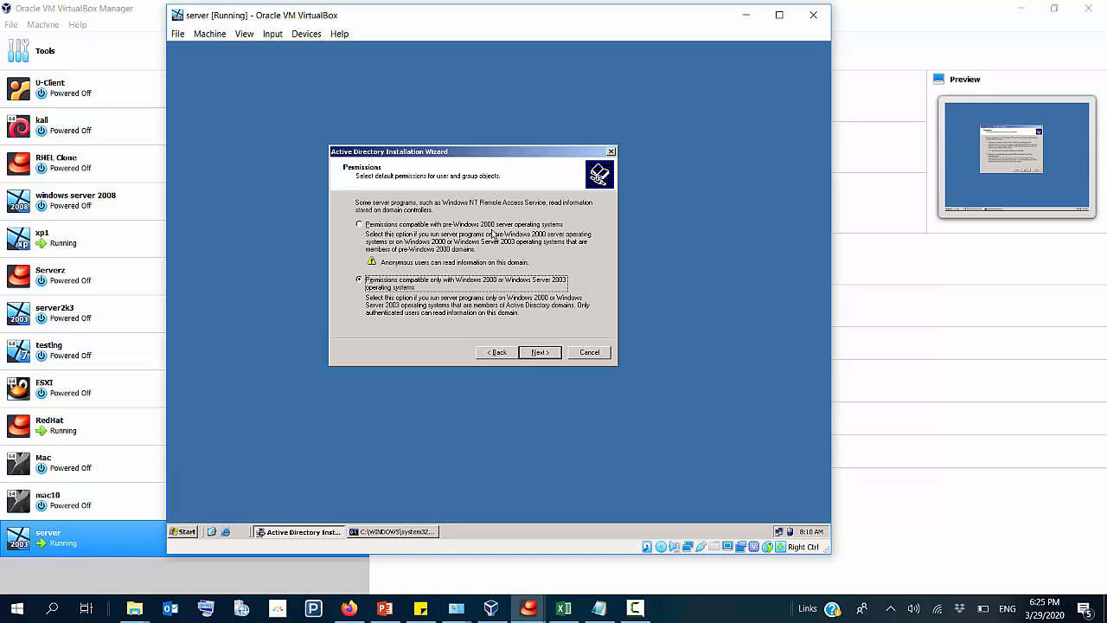
{"action": "left_click", "coordinate": [544, 354]}
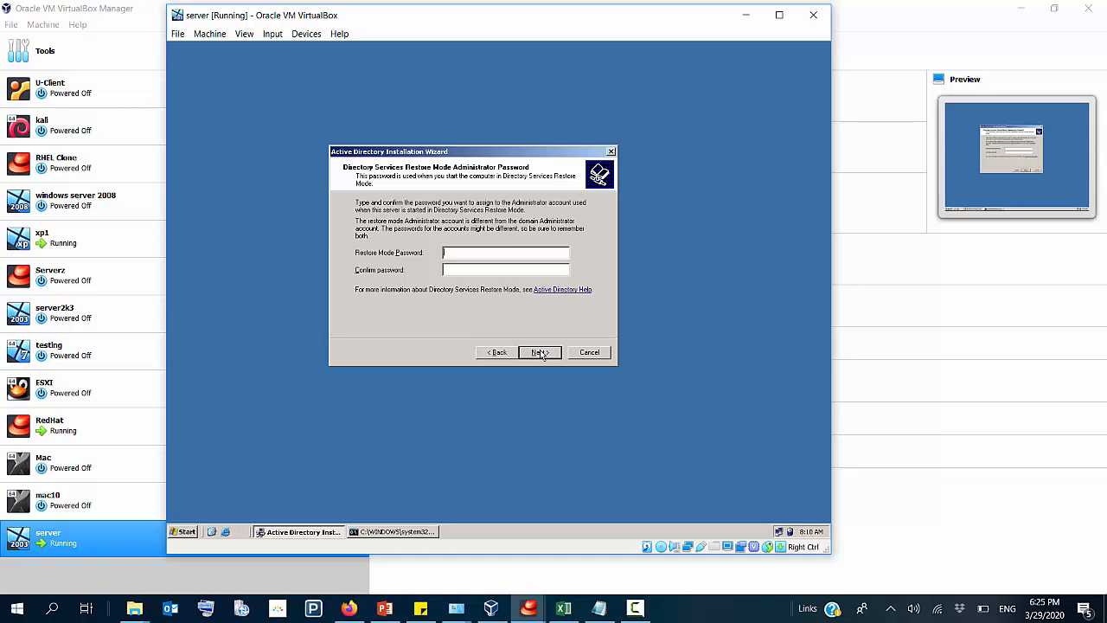
Step: Leave the Directory Services Restore Mode password blank and start the Active Directory installation from the summary page
{"action": "left_click", "coordinate": [539, 353]}
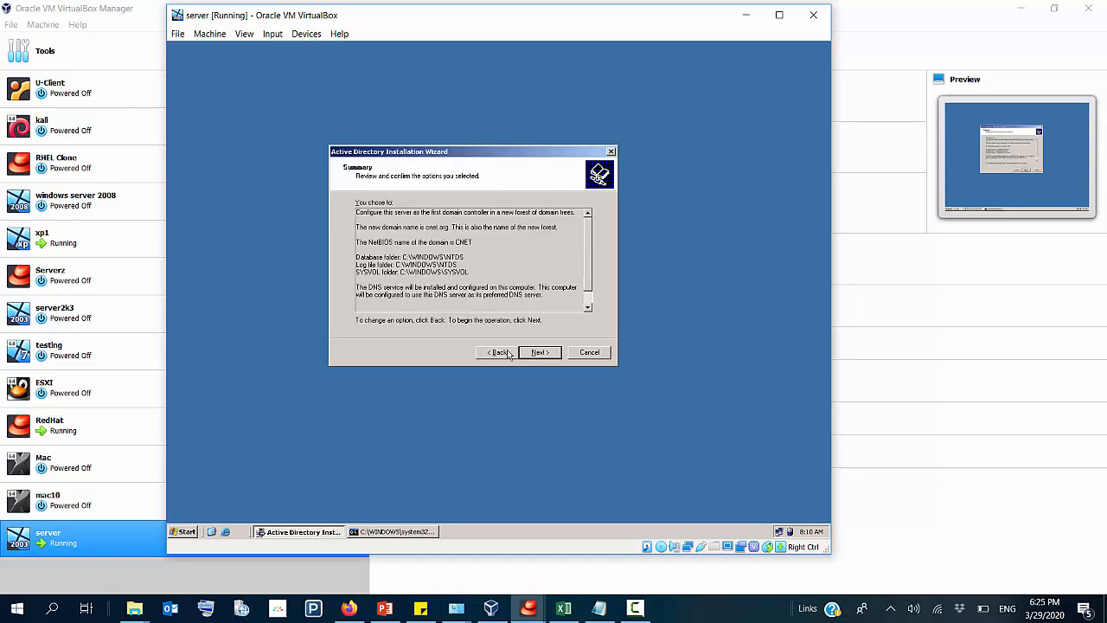
{"action": "left_click", "coordinate": [510, 352]}
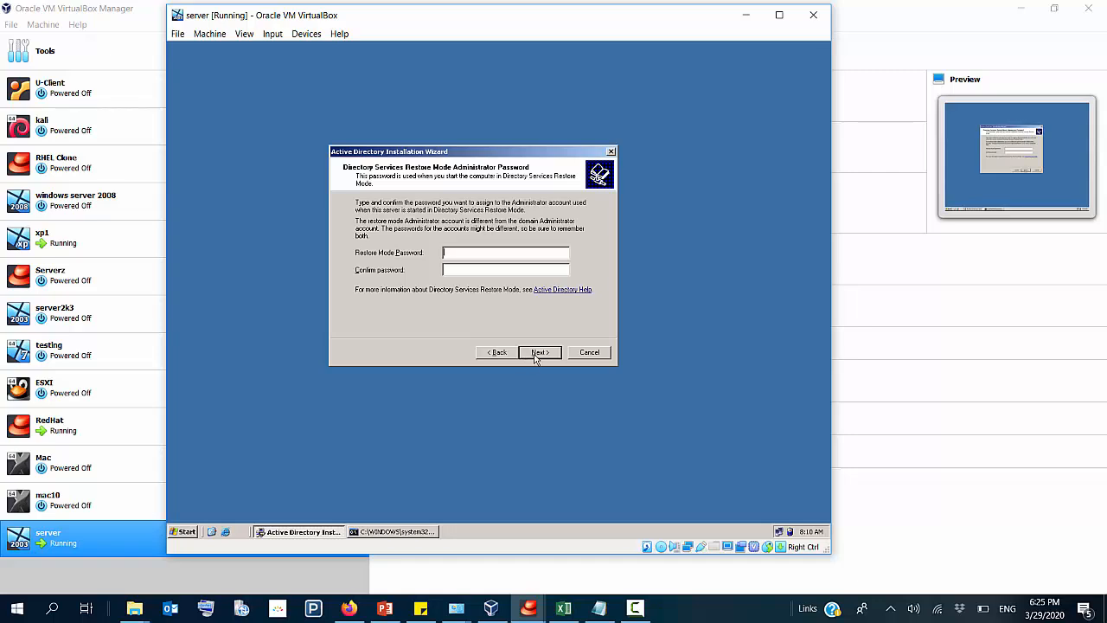
{"action": "left_click", "coordinate": [415, 531]}
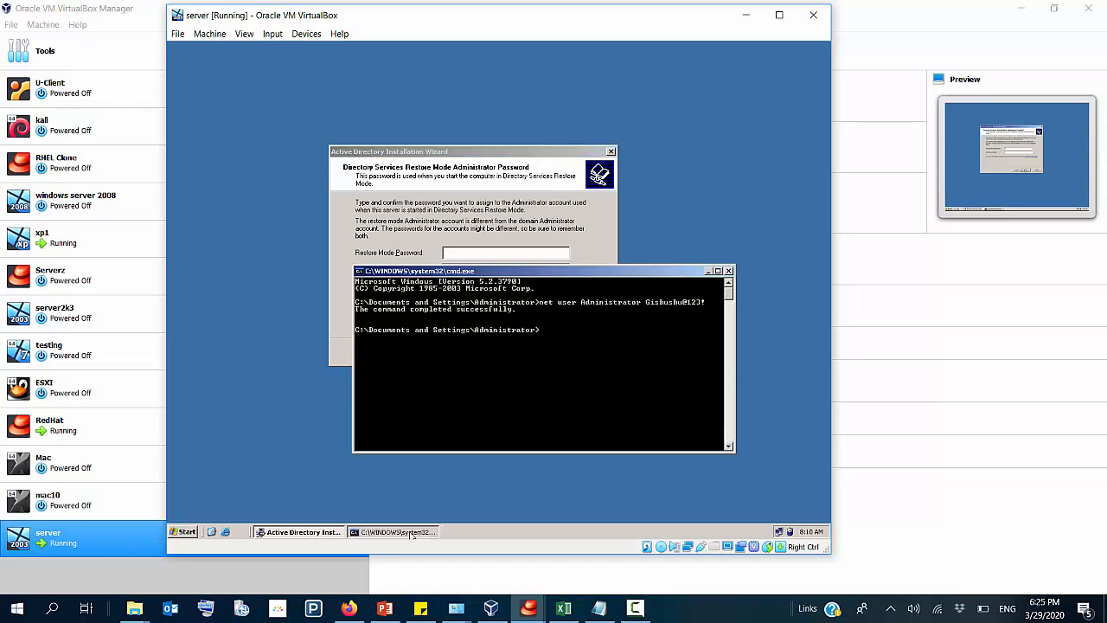
{"action": "left_click", "coordinate": [526, 204]}
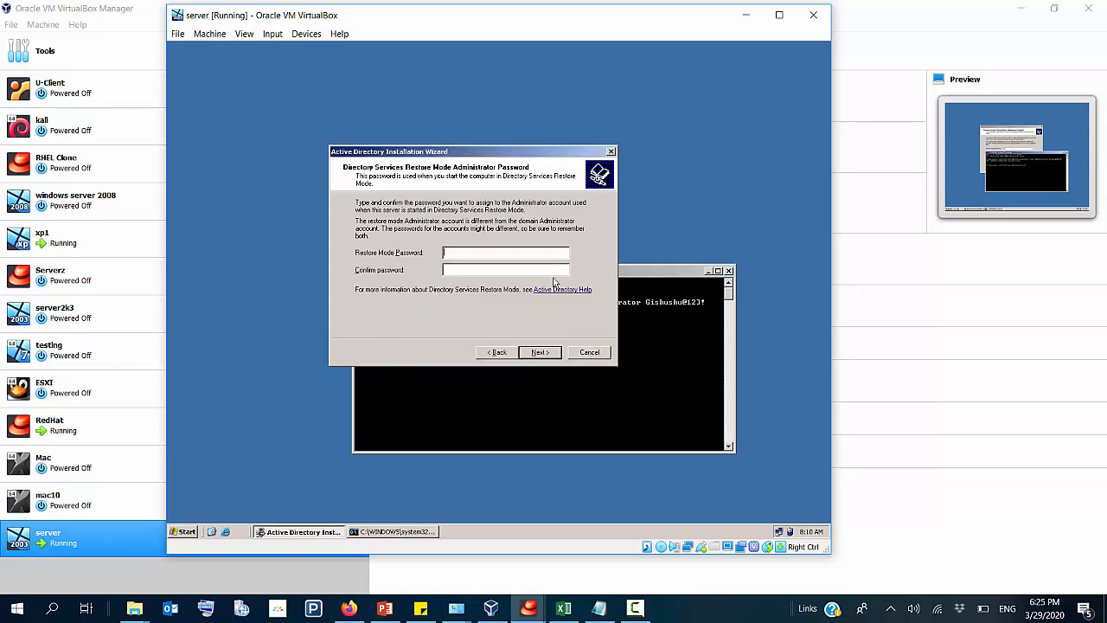
{"action": "left_click", "coordinate": [707, 272]}
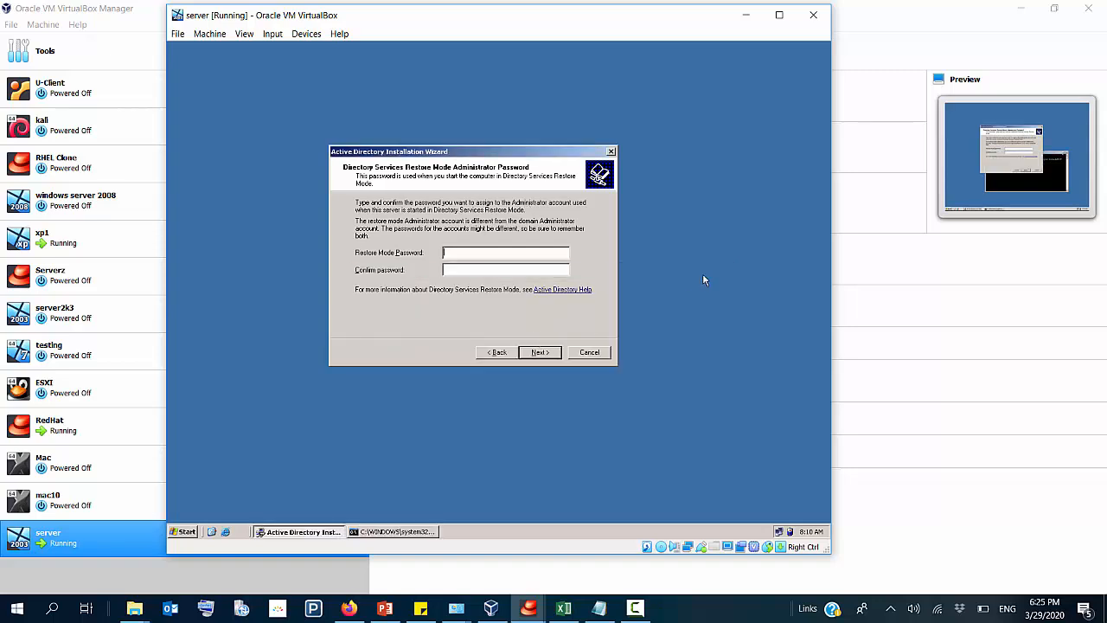
{"action": "left_click", "coordinate": [545, 352]}
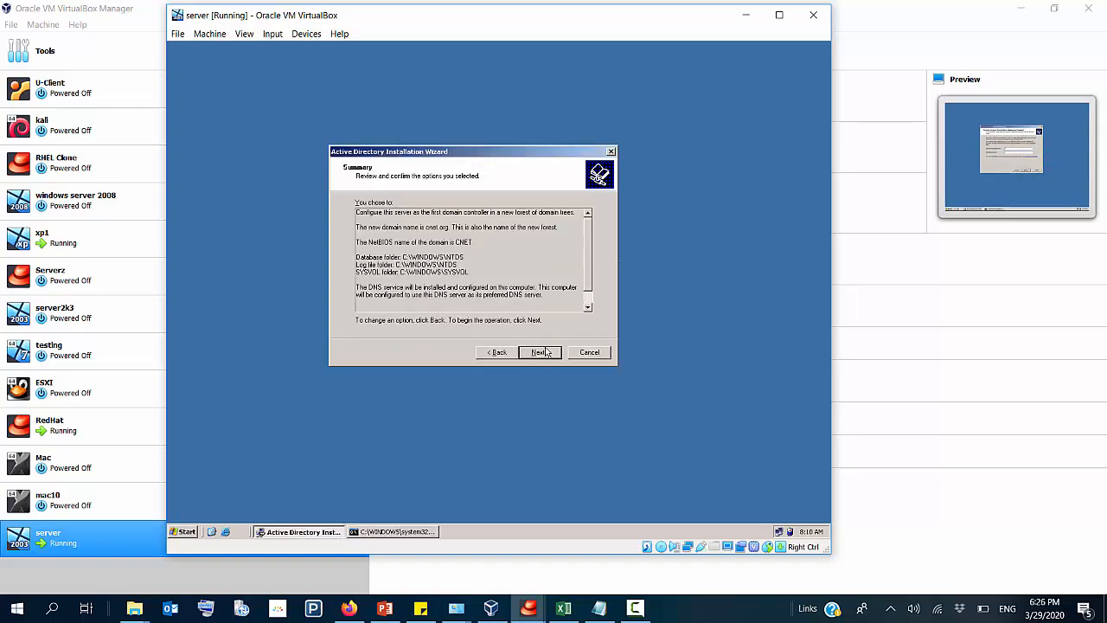
{"action": "left_click", "coordinate": [543, 351]}
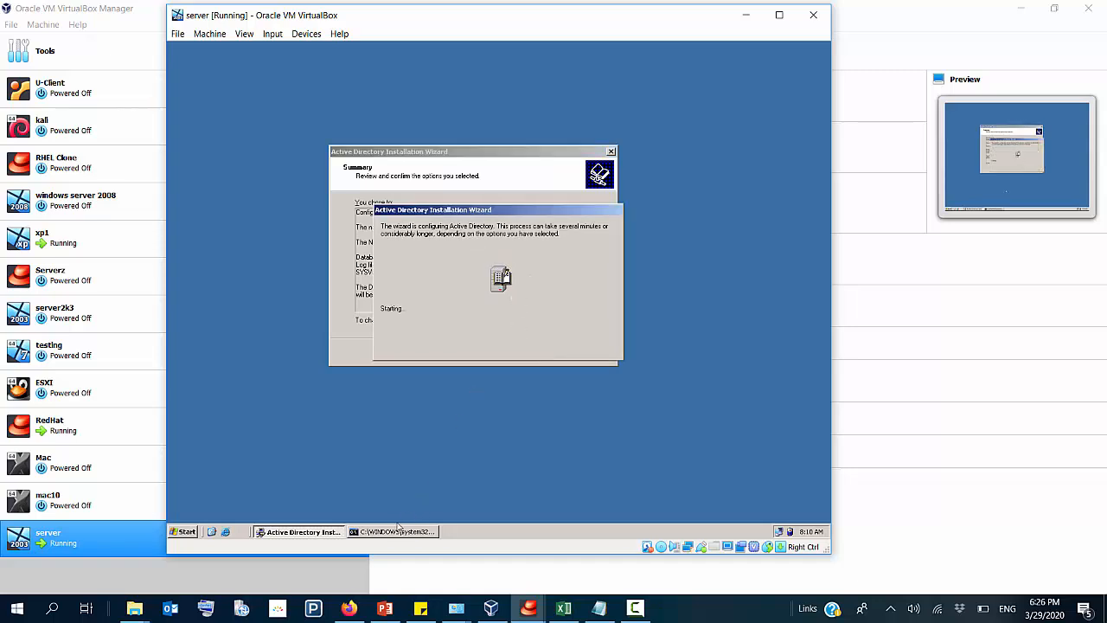
{"action": "left_click", "coordinate": [401, 530]}
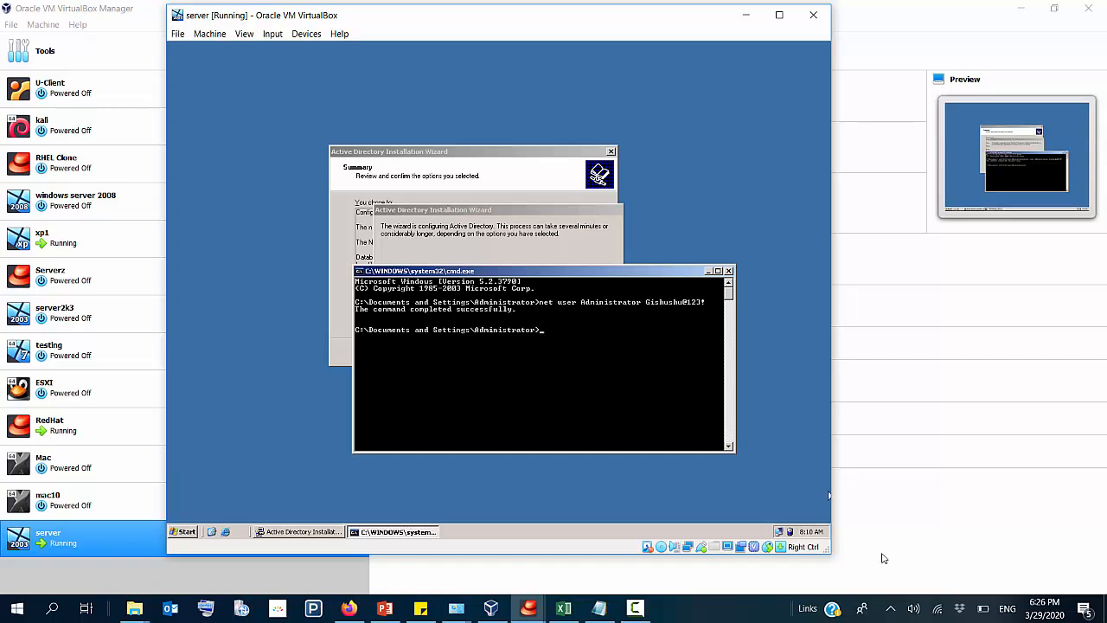
{"action": "left_click", "coordinate": [635, 607]}
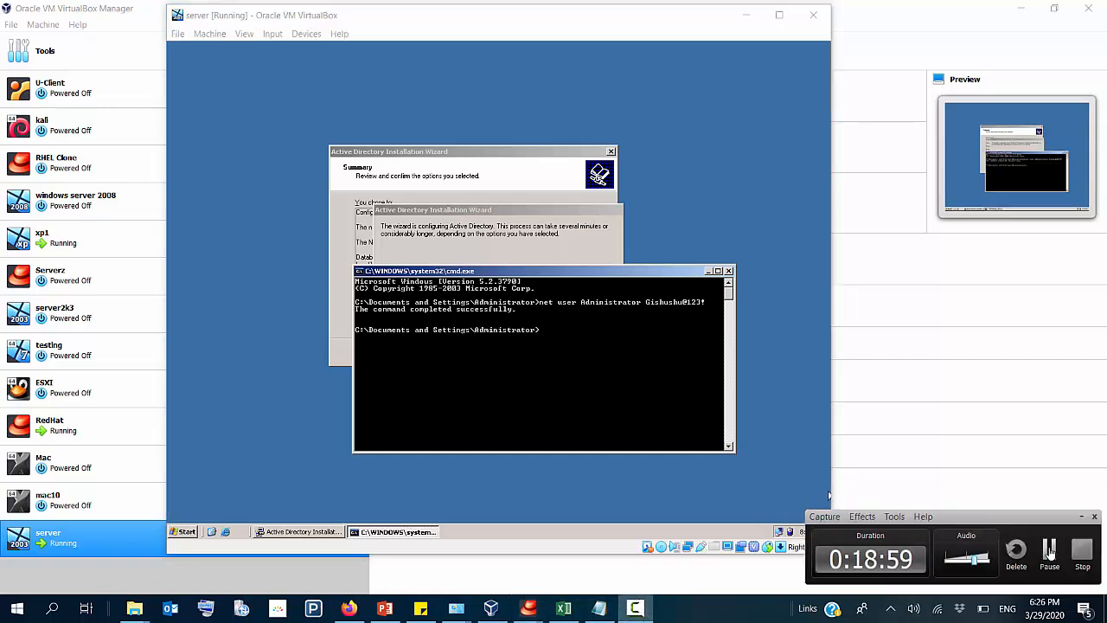
{"action": "left_click", "coordinate": [707, 272]}
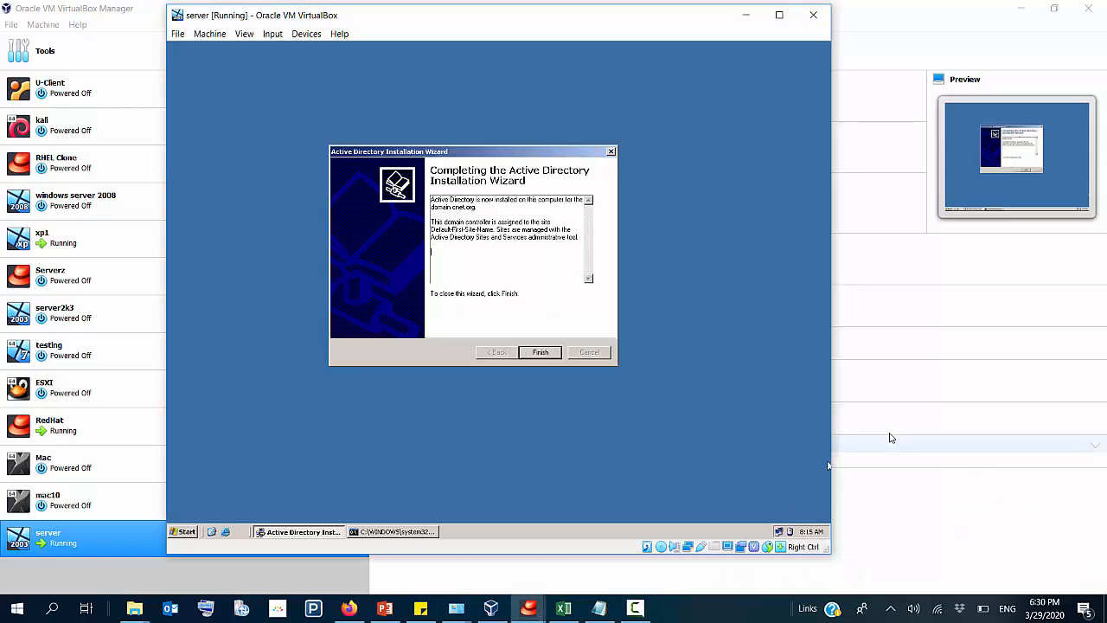
{"action": "left_click", "coordinate": [635, 608]}
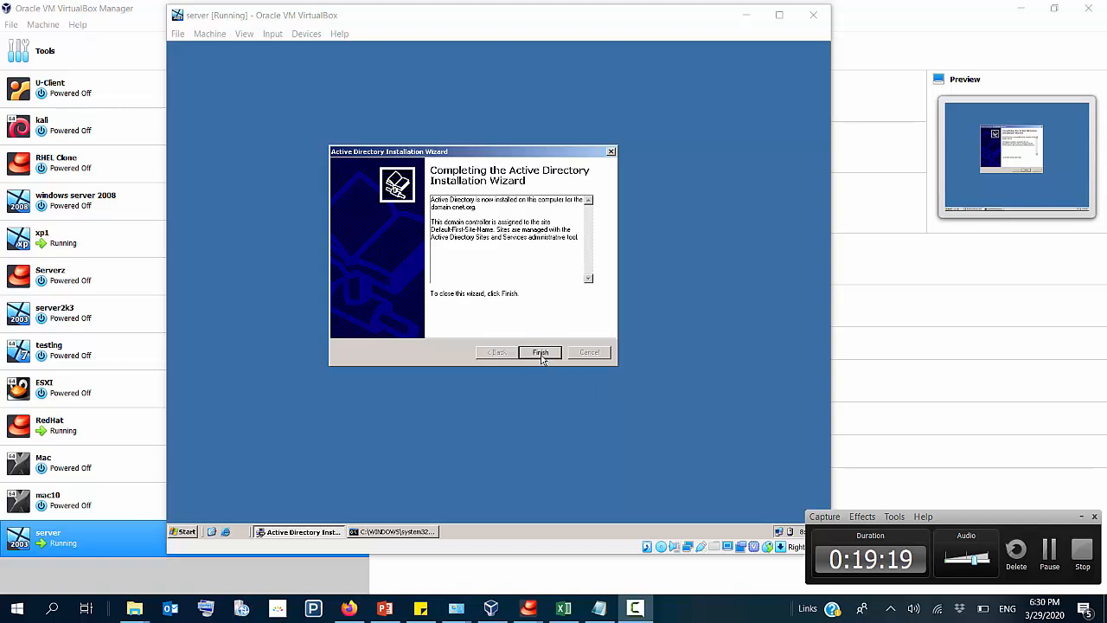
{"action": "left_click", "coordinate": [1084, 516]}
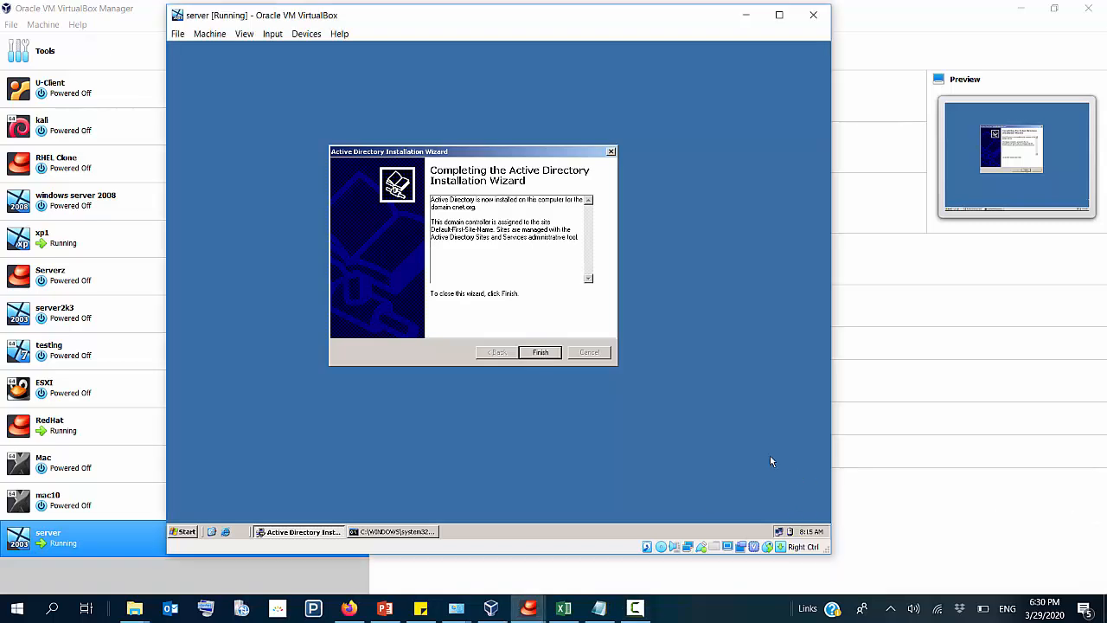
Step: Finish the Active Directory Installation Wizard and restart the server immediately
{"action": "left_click", "coordinate": [540, 353]}
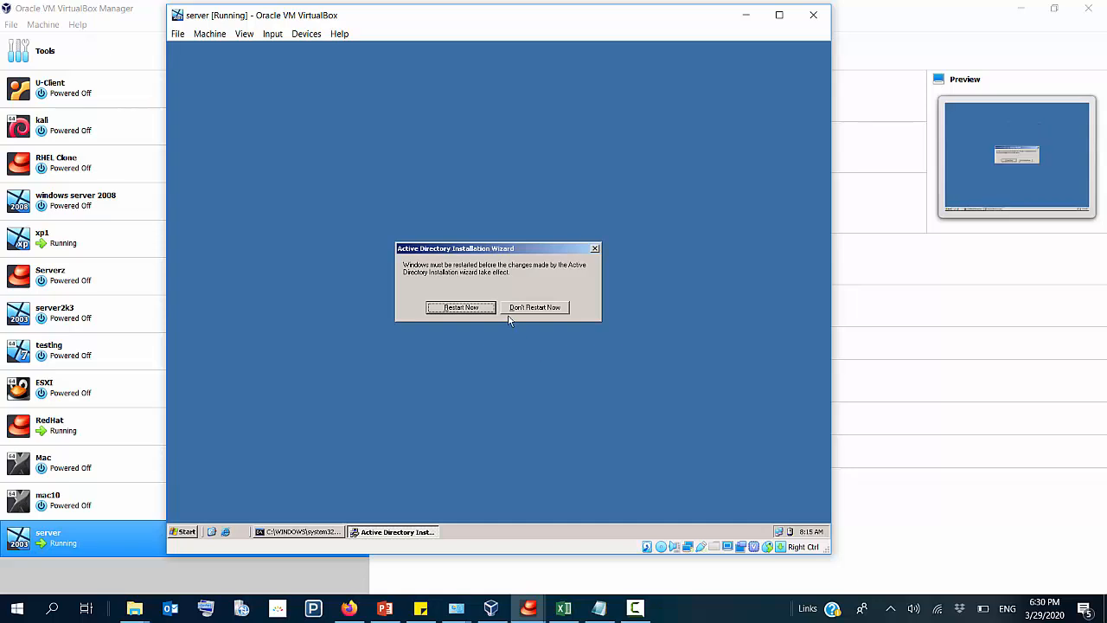
{"action": "left_click", "coordinate": [478, 308]}
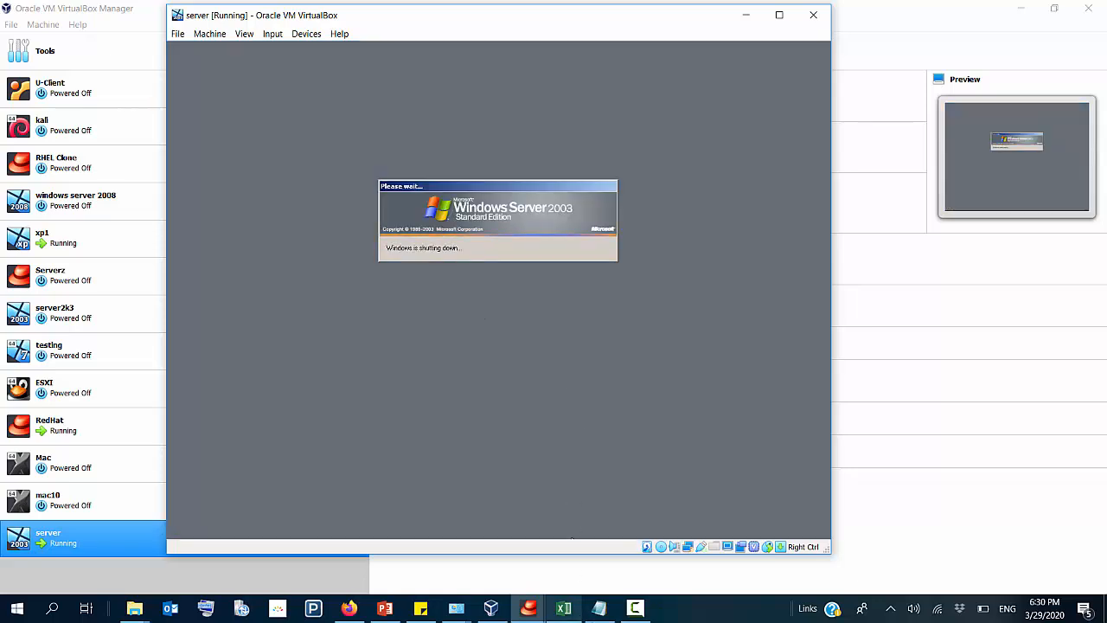
{"action": "left_click", "coordinate": [635, 608]}
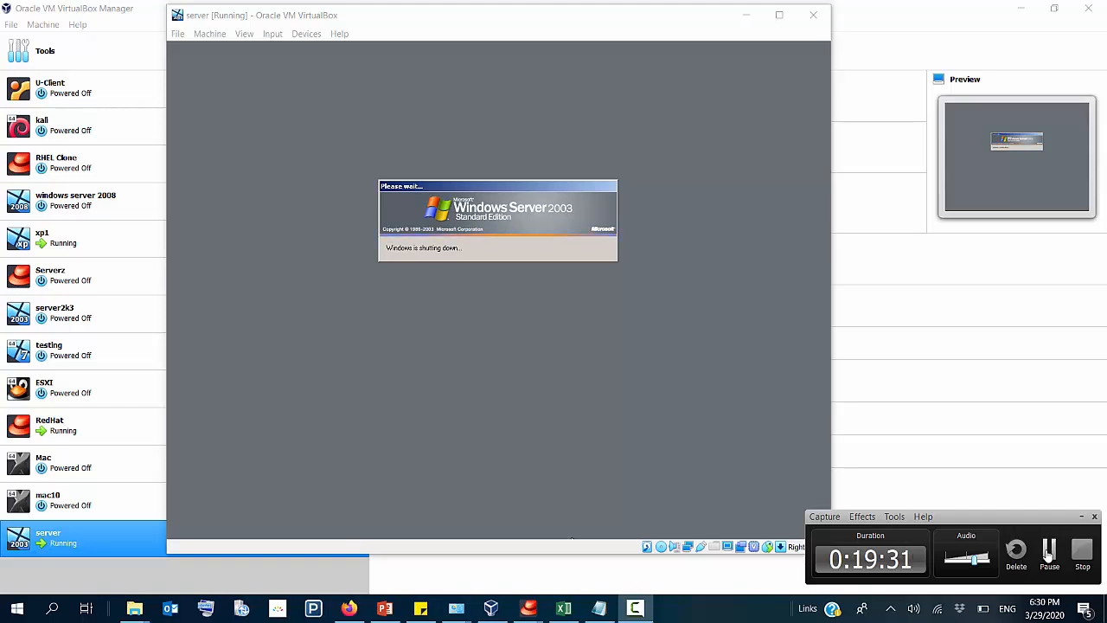
{"action": "left_click", "coordinate": [1049, 551]}
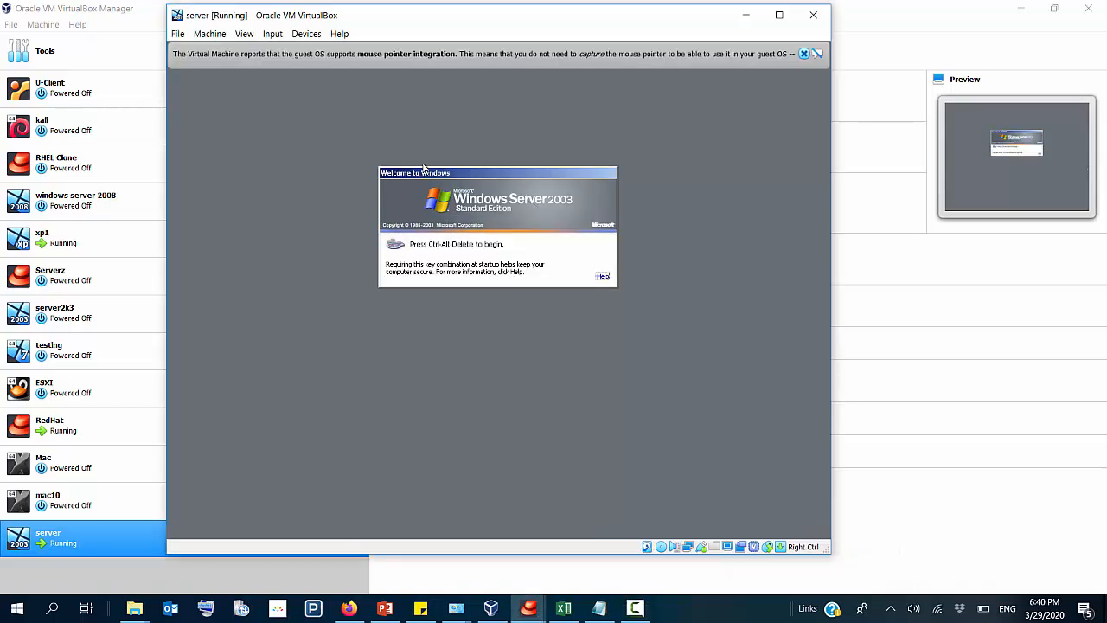
Step: Dismiss the mouse pointer integration notice and send the Ctrl-Alt-Del sequence to the server virtual machine
{"action": "left_click", "coordinate": [803, 54]}
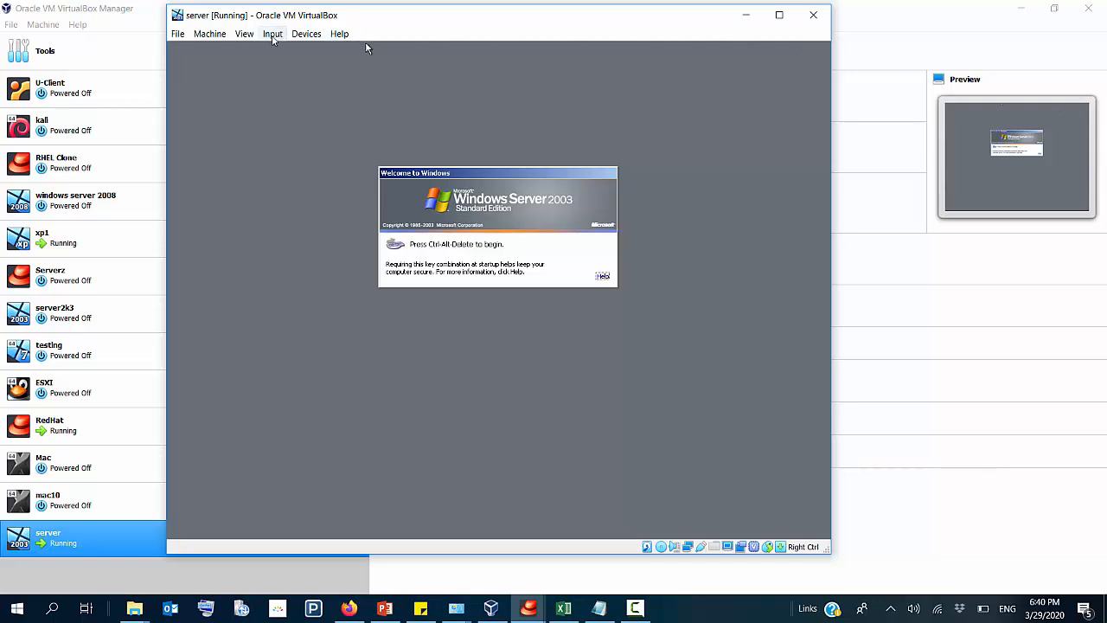
{"action": "left_click", "coordinate": [273, 34]}
{"action": "mouse_move", "coordinate": [333, 50]}
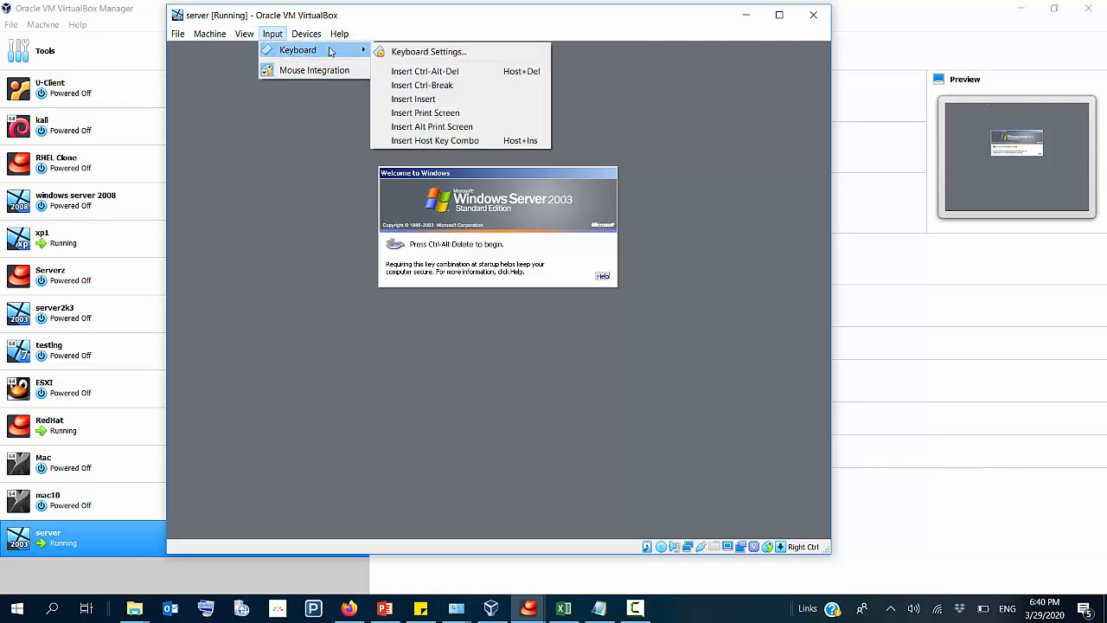
{"action": "left_click", "coordinate": [430, 72]}
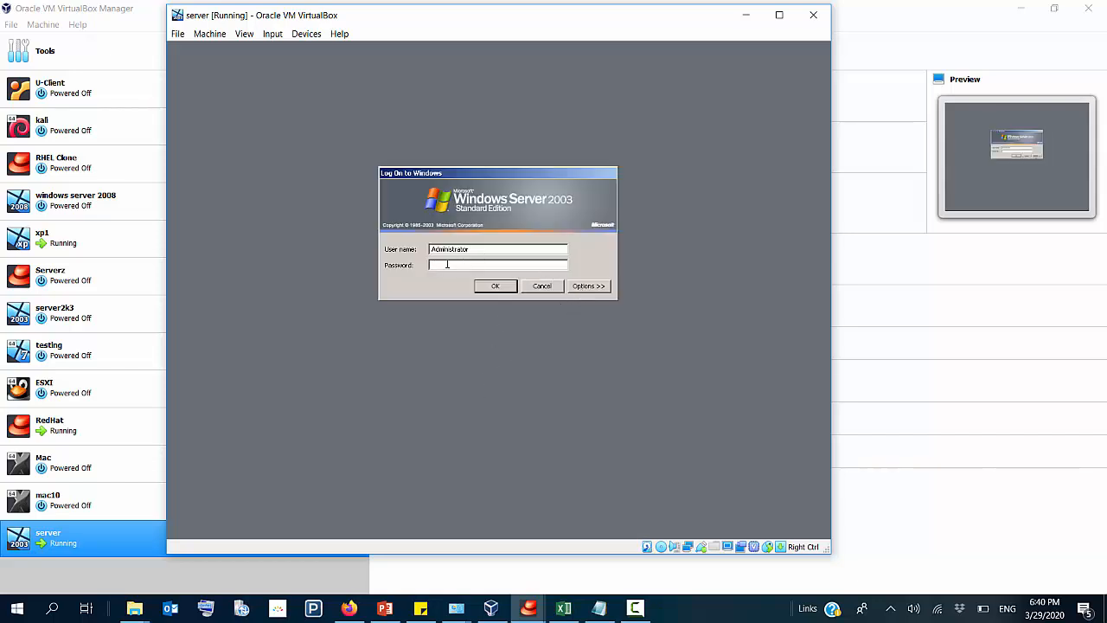
Step: Show the logon options and log on to the CNET domain as Administrator with the account password
{"action": "left_click", "coordinate": [587, 287]}
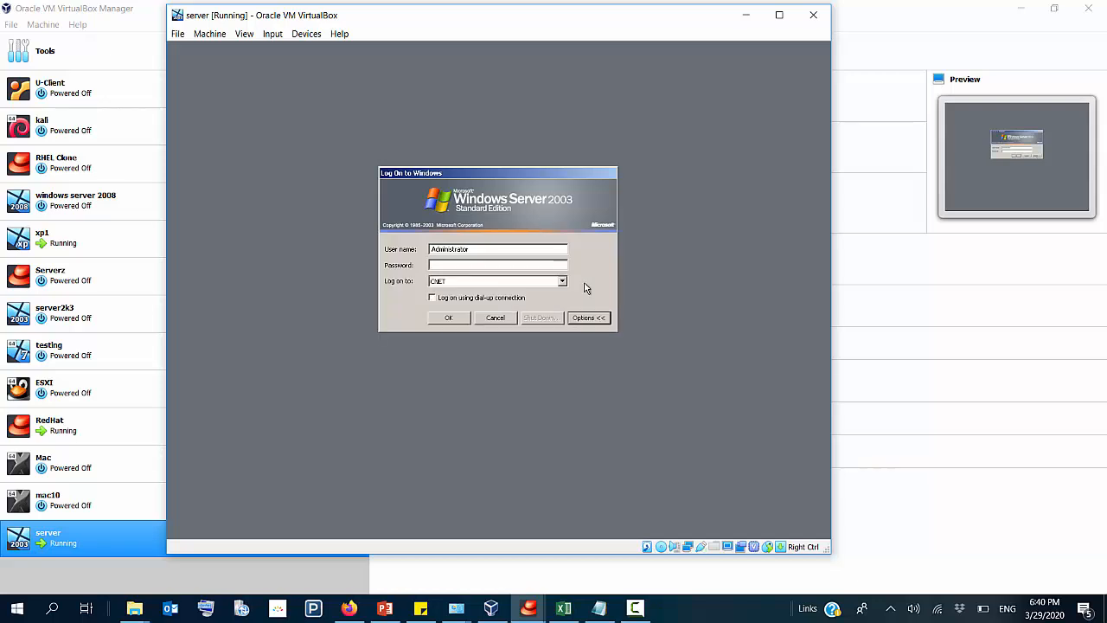
{"action": "left_click", "coordinate": [456, 264]}
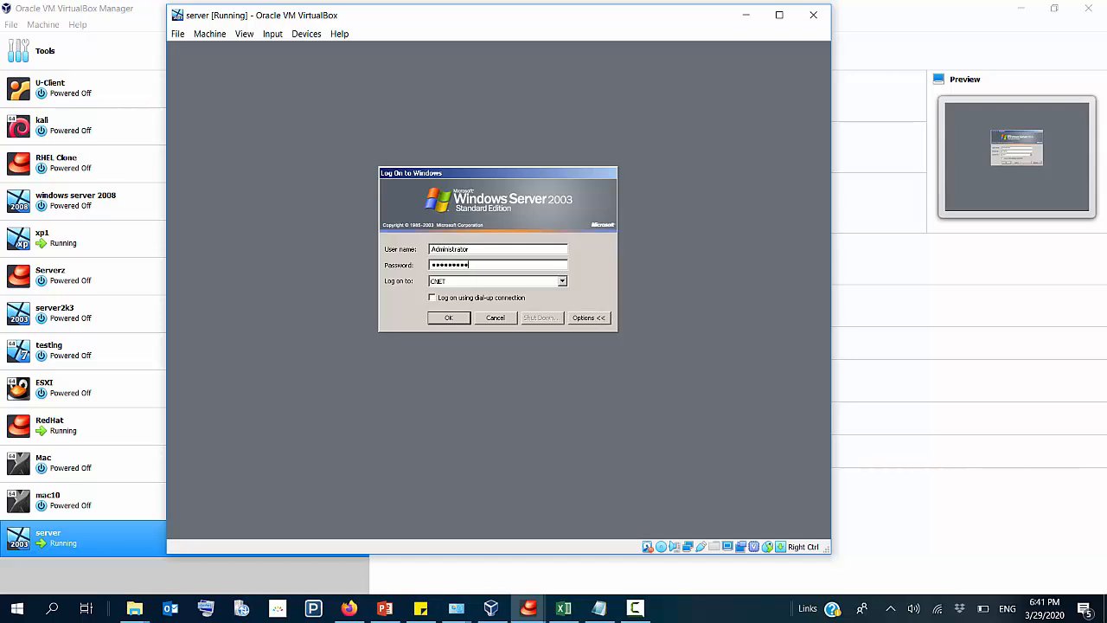
{"action": "type", "text": "***"}
{"action": "key", "text": "Return"}
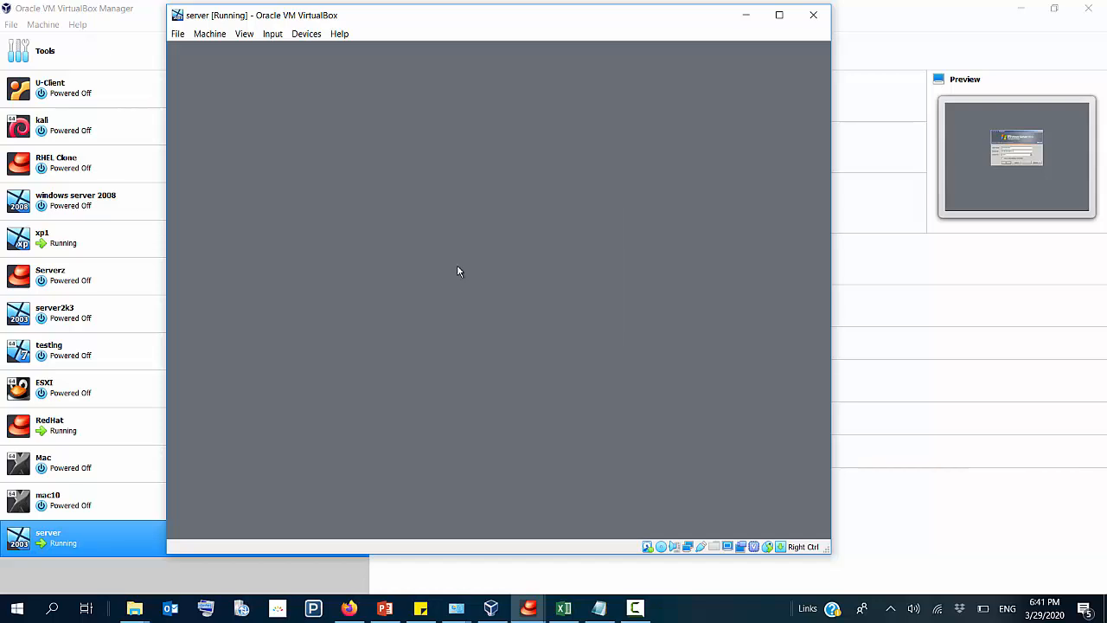
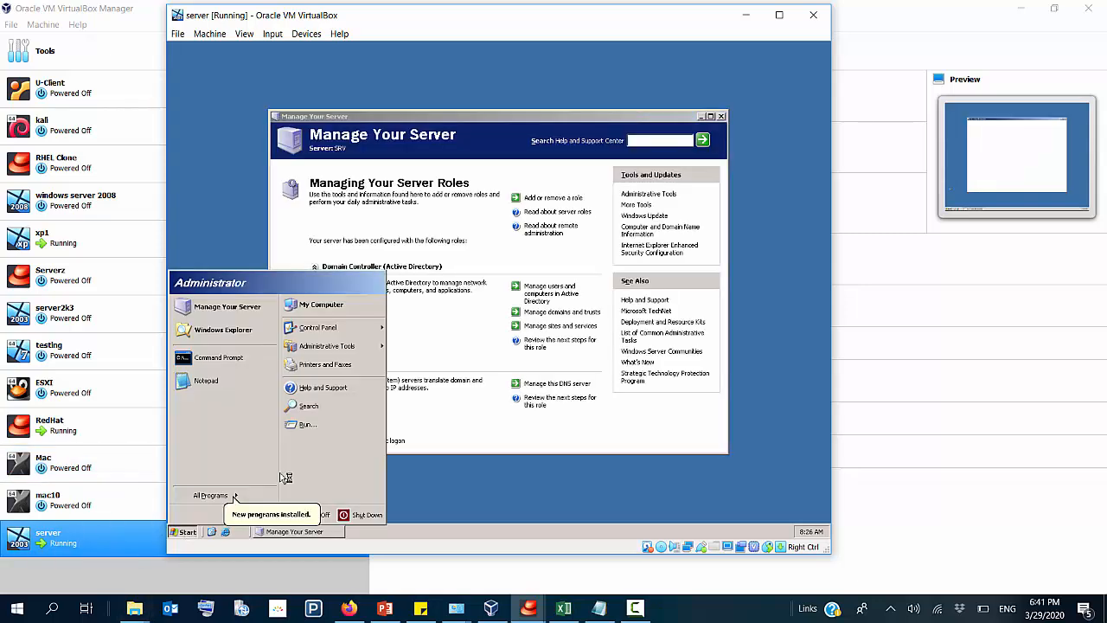
Step: Close the Manage Your Server window and open Active Directory Users and Computers from the administrative tools
{"action": "left_click", "coordinate": [722, 116]}
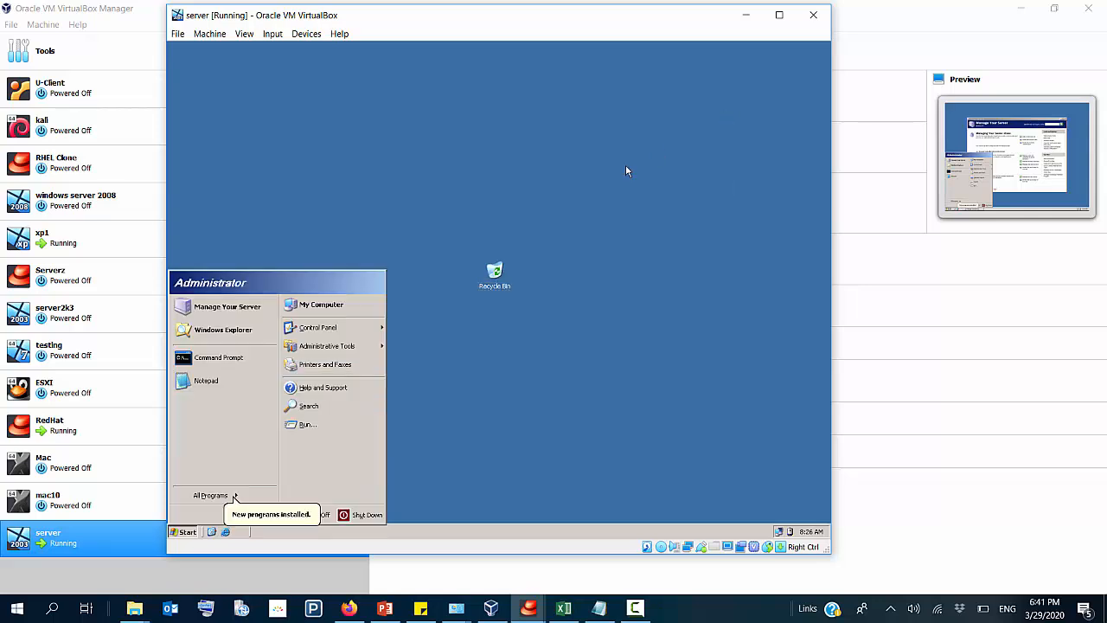
{"action": "left_click", "coordinate": [227, 496]}
{"action": "mouse_move", "coordinate": [292, 445]}
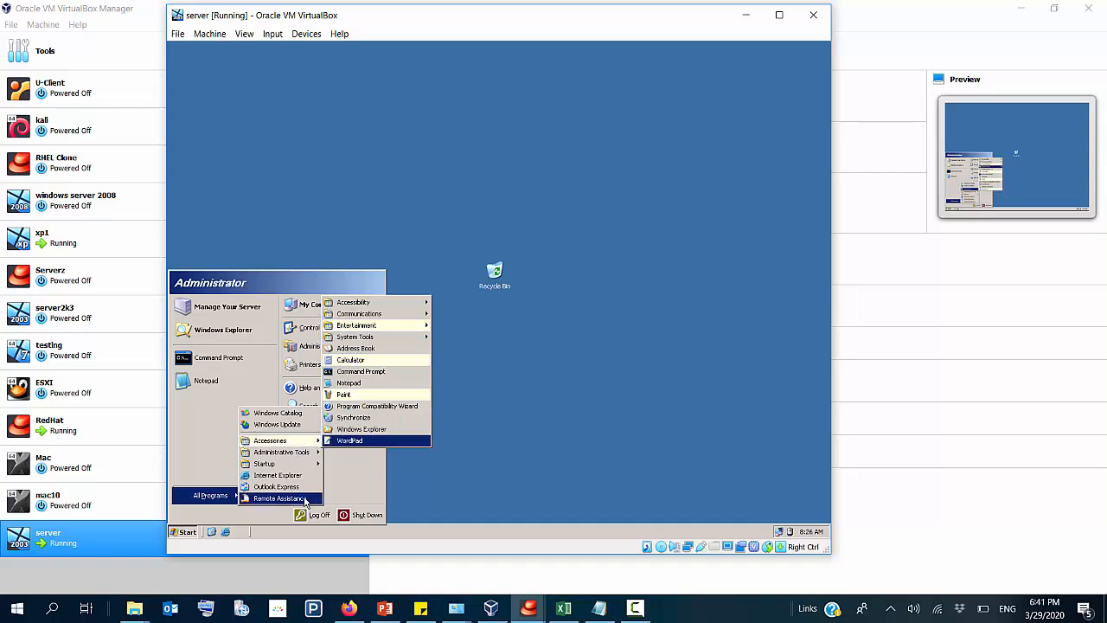
{"action": "left_click", "coordinate": [200, 496]}
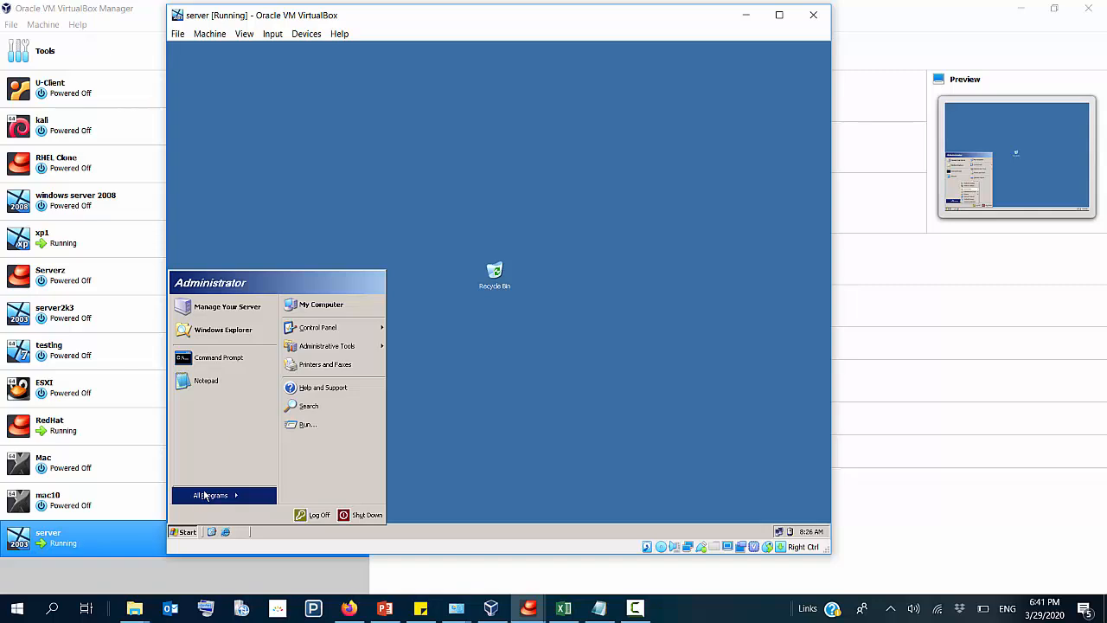
{"action": "left_click", "coordinate": [232, 502]}
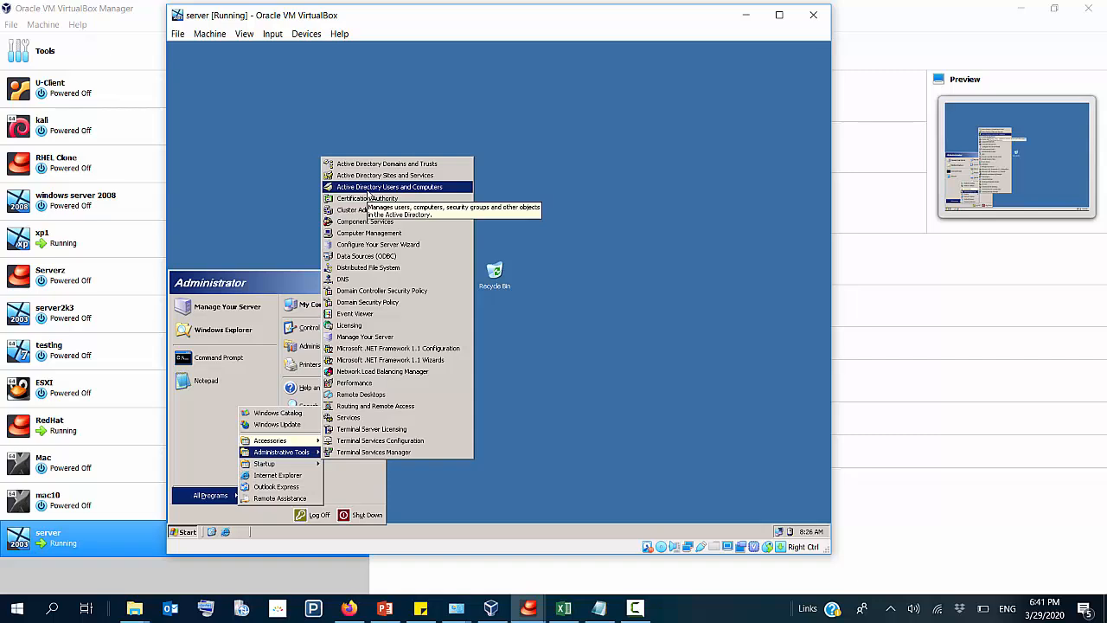
{"action": "left_click", "coordinate": [367, 189]}
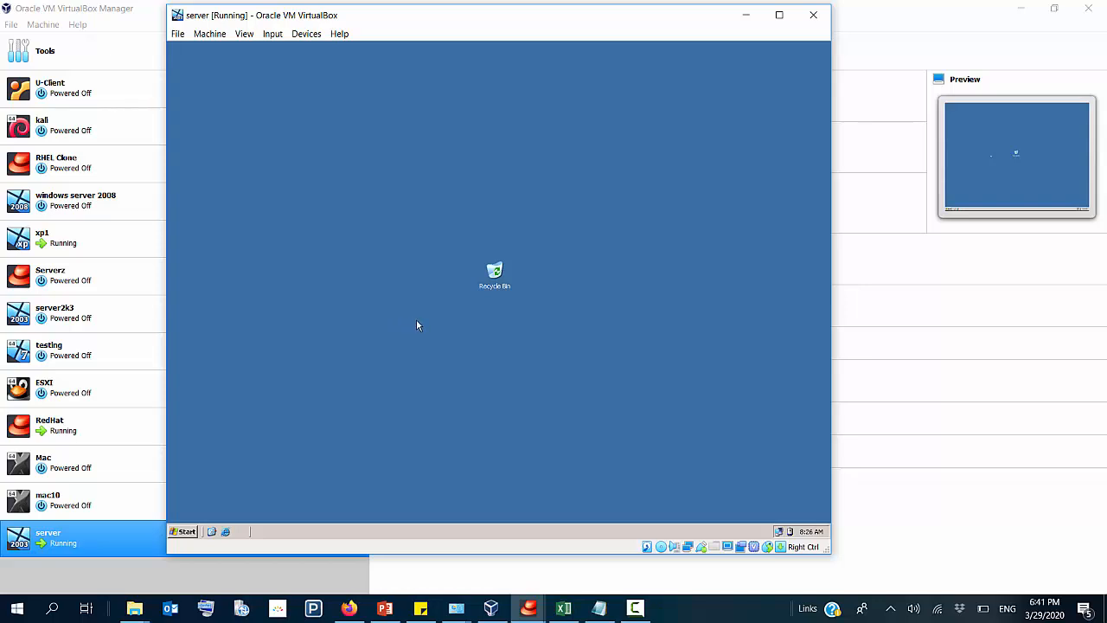
Step: Run dsa.msc, dismiss the reopened Run dialog, and maximize the Active Directory Users and Computers window
{"action": "key", "text": "super+r"}
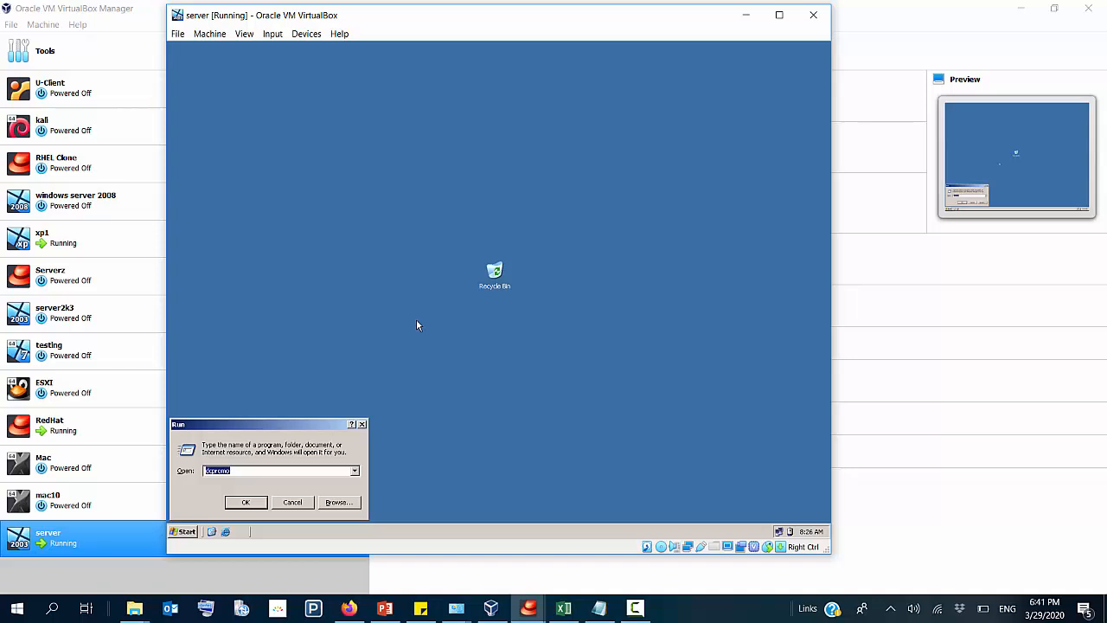
{"action": "type", "text": "dc"}
{"action": "key", "text": "Return"}
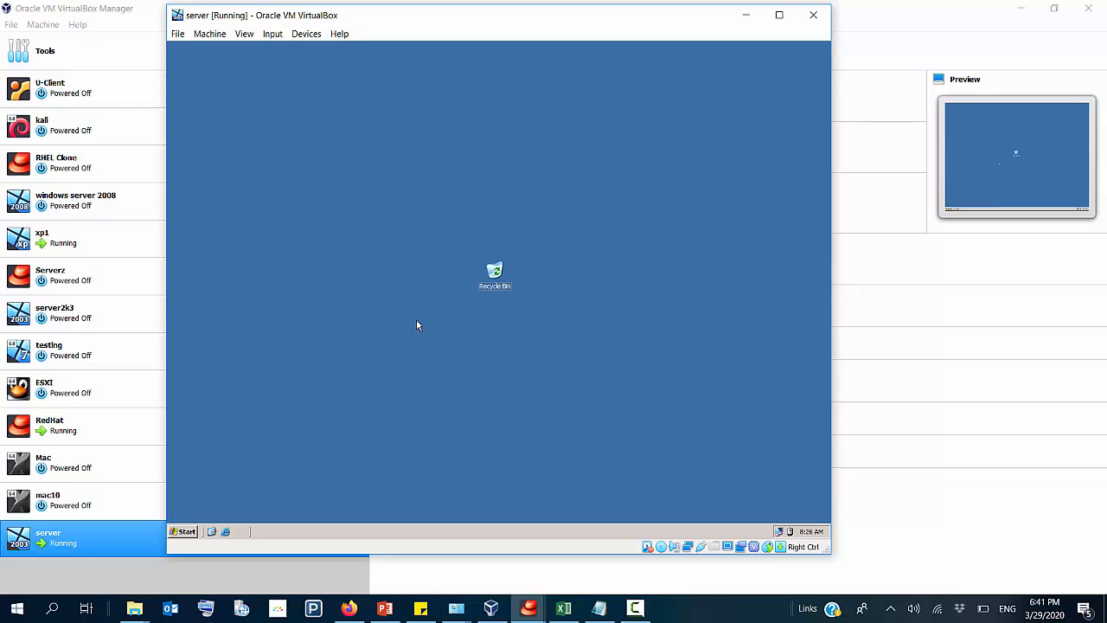
{"action": "key", "text": "super+r"}
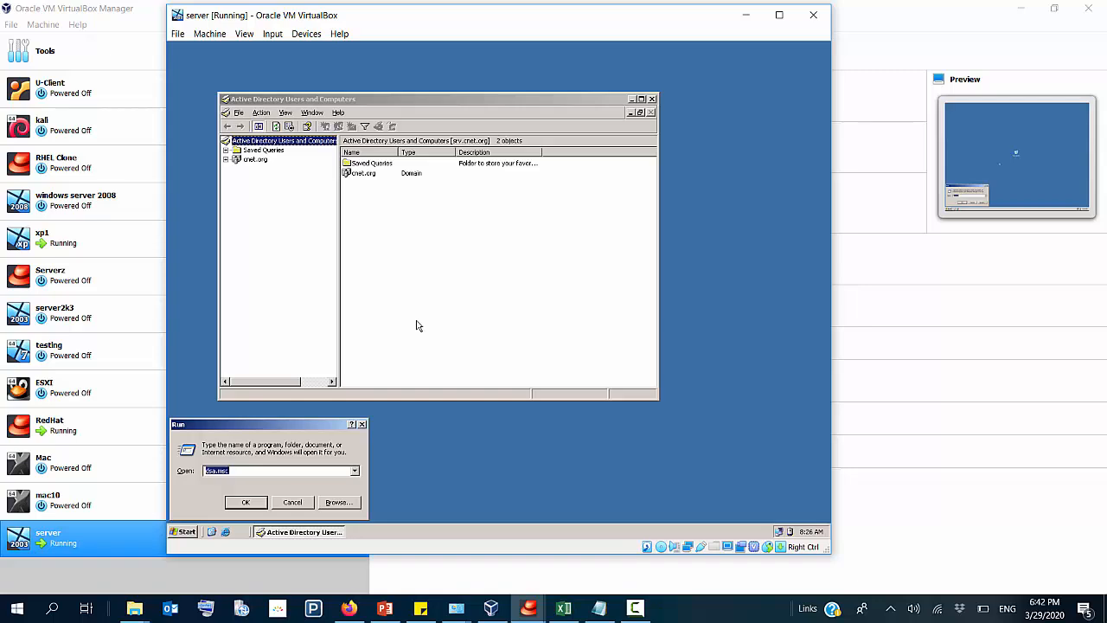
{"action": "left_click", "coordinate": [569, 102]}
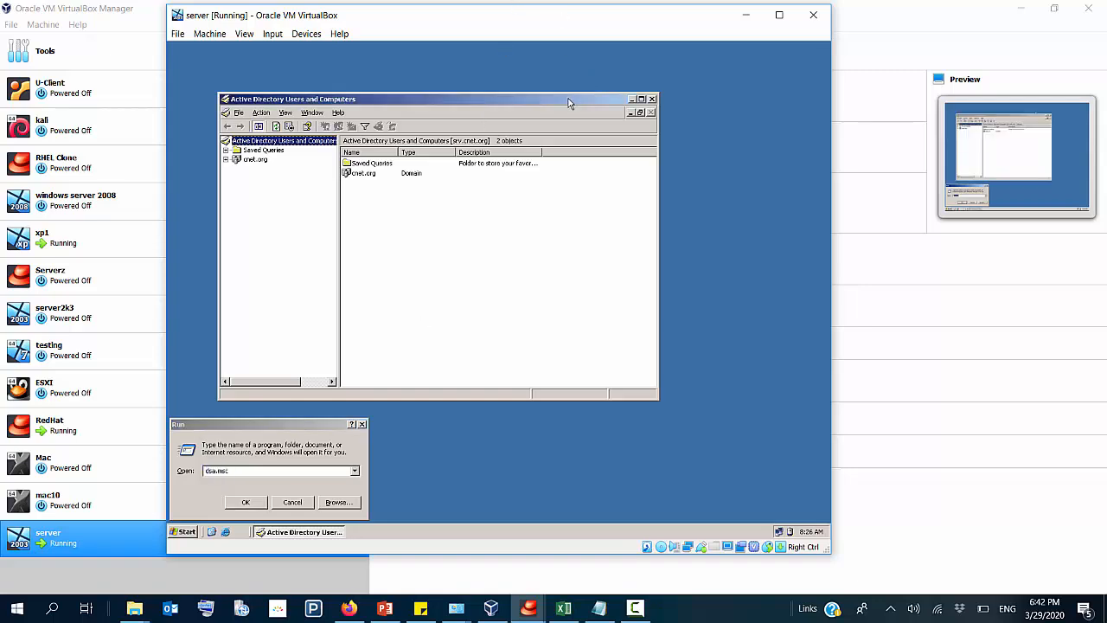
{"action": "left_click", "coordinate": [362, 424]}
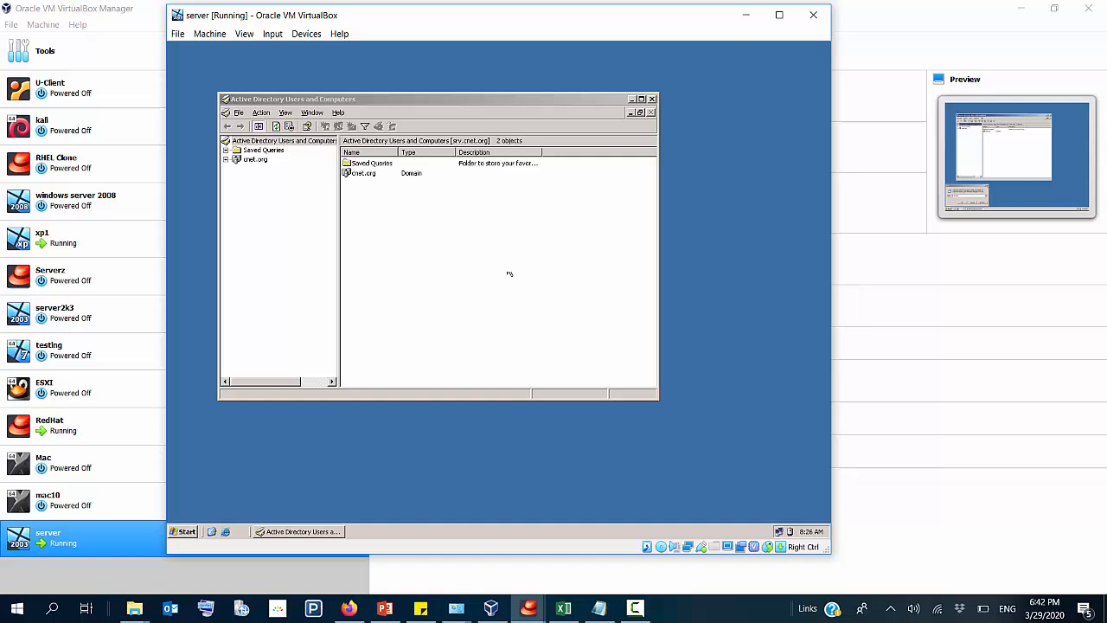
{"action": "left_click", "coordinate": [641, 100]}
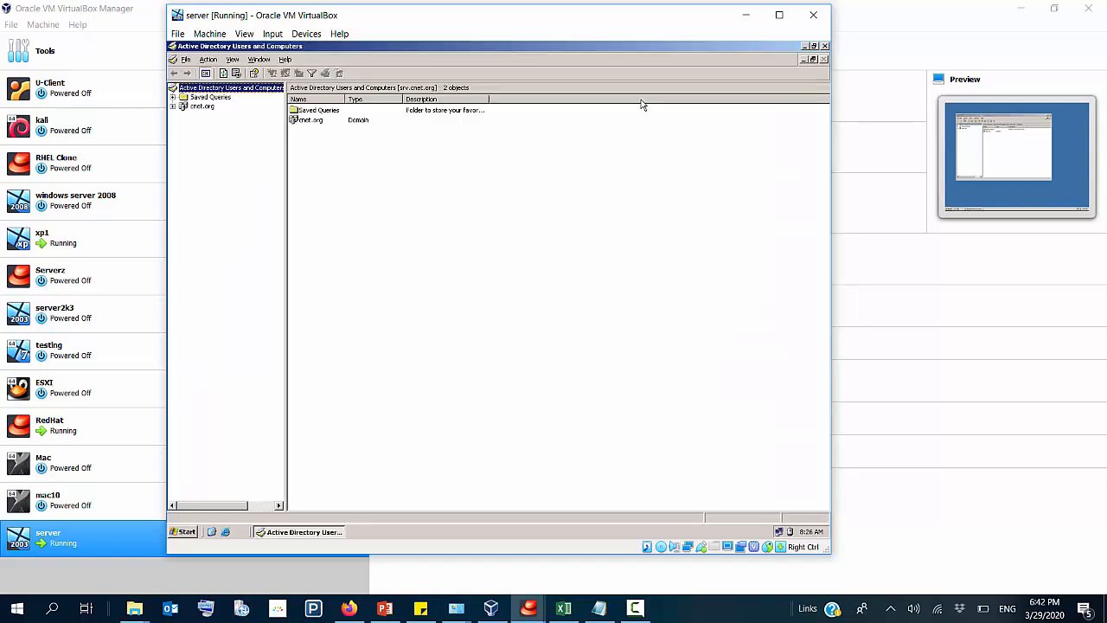
Step: Expand the cnet.org domain and examine the contents of its Computers and Users containers
{"action": "left_click", "coordinate": [173, 106]}
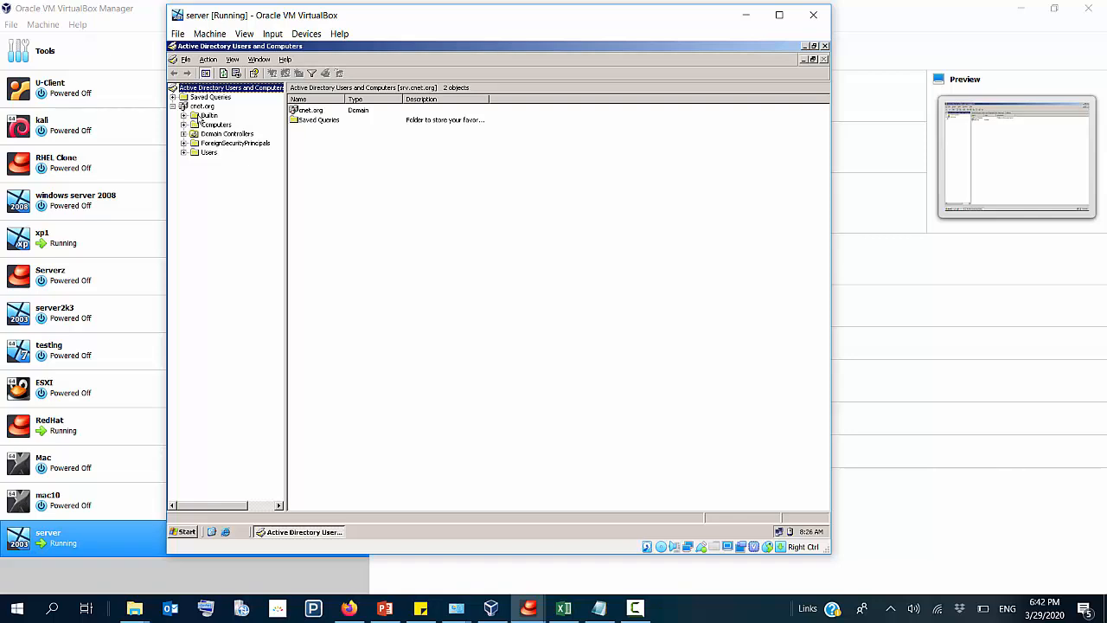
{"action": "left_click", "coordinate": [202, 107]}
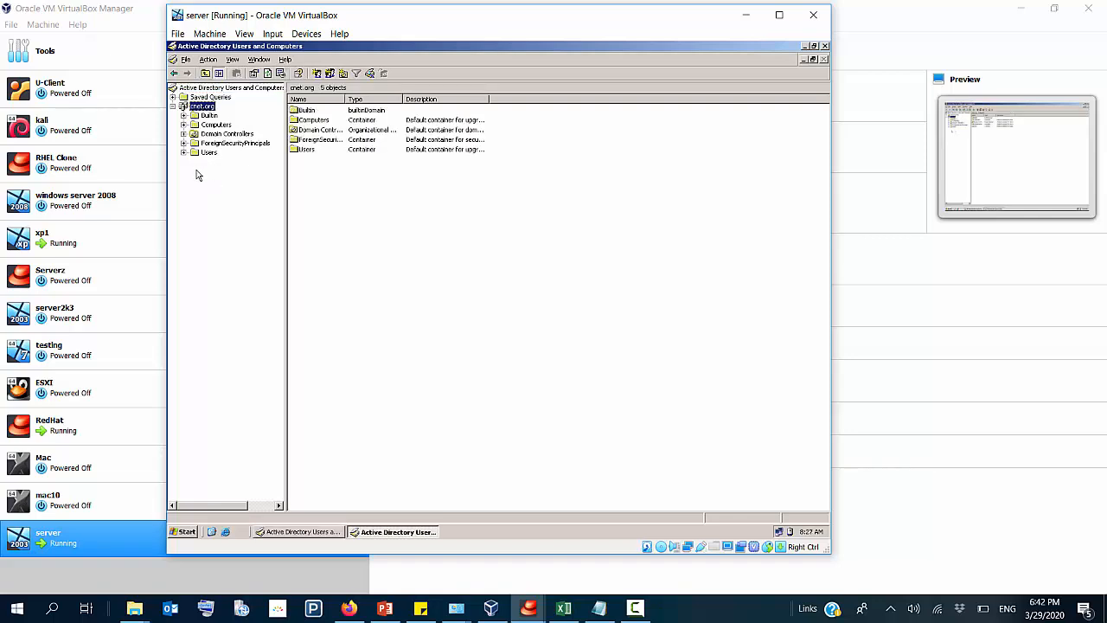
{"action": "left_click", "coordinate": [215, 125]}
{"action": "left_click_drag", "start_coordinate": [325, 136], "coordinate": [705, 232]}
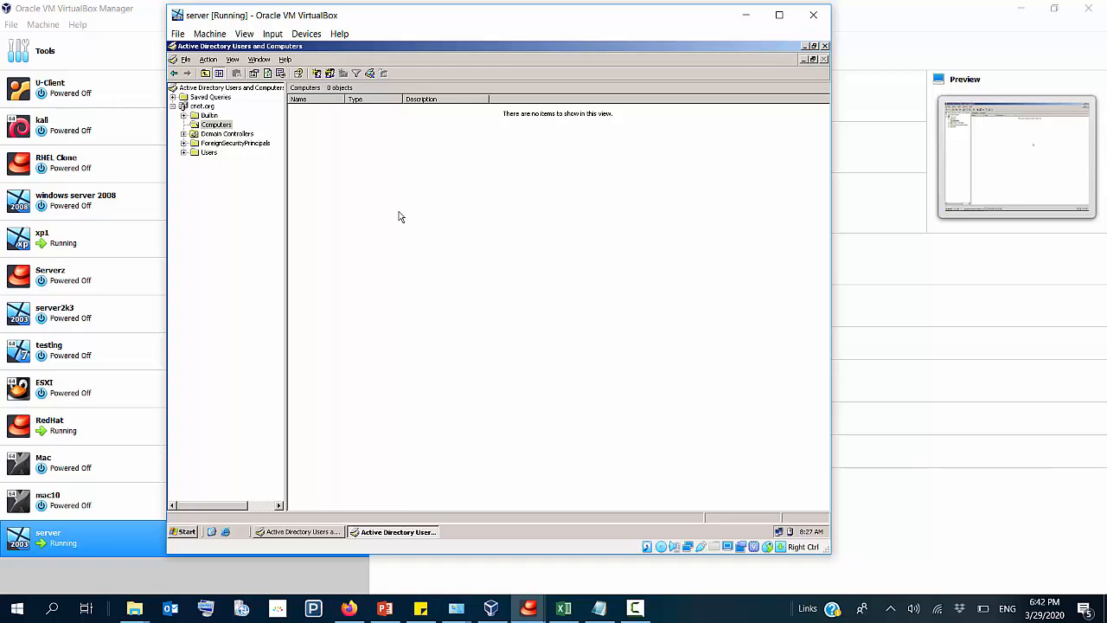
{"action": "left_click", "coordinate": [187, 156]}
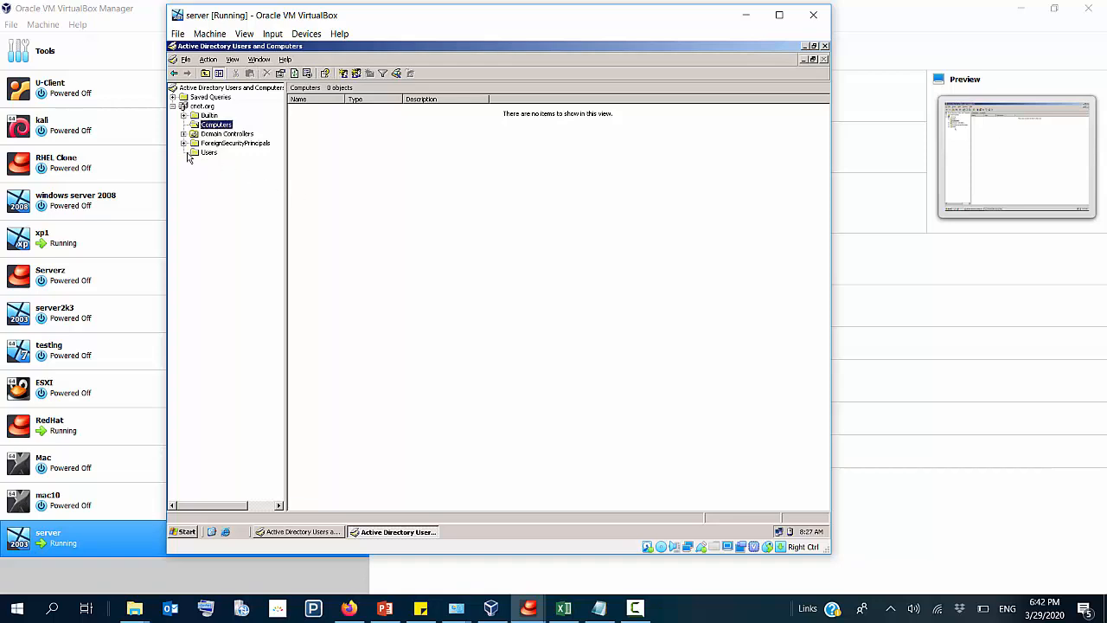
{"action": "left_click", "coordinate": [208, 154]}
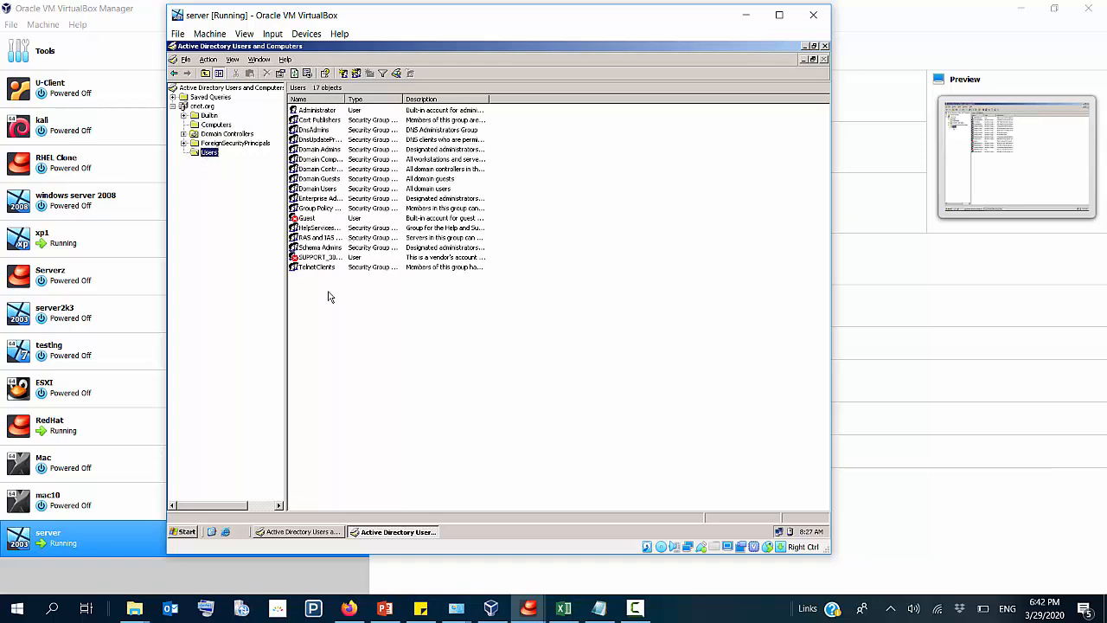
{"action": "left_click_drag", "start_coordinate": [328, 296], "coordinate": [359, 110]}
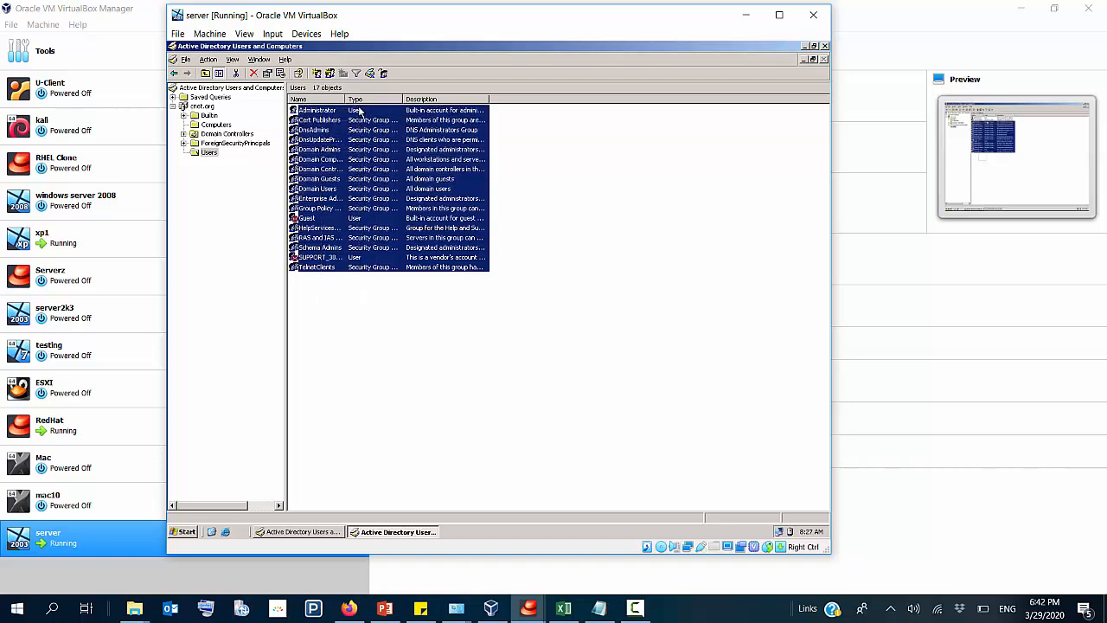
{"action": "left_click", "coordinate": [343, 339]}
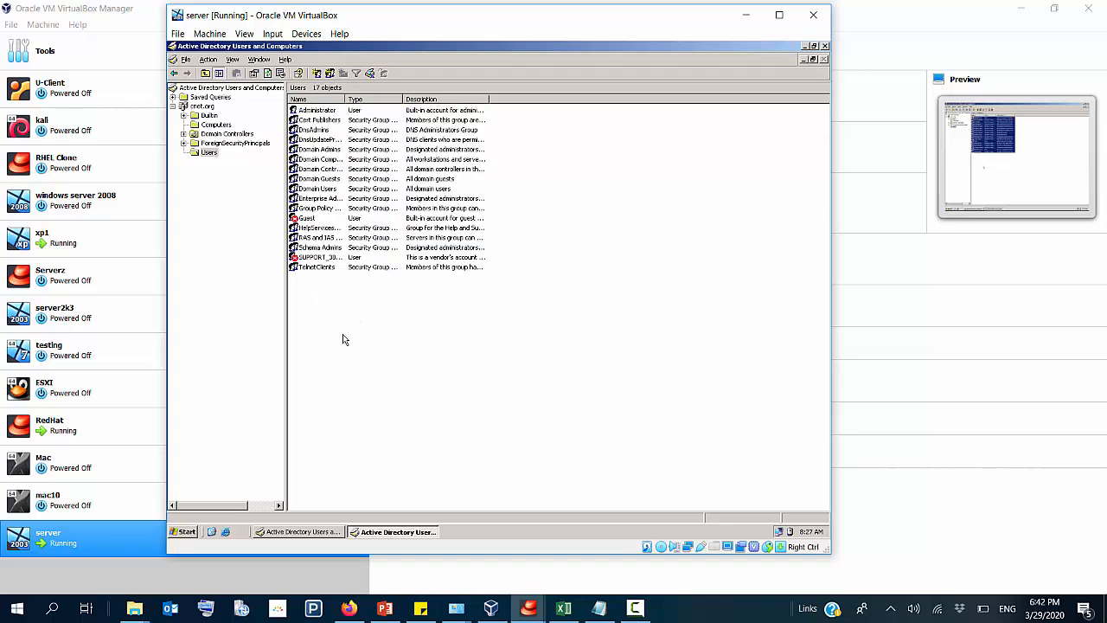
Step: Create a new organizational unit named IT directly under the cnet.org domain
{"action": "left_click", "coordinate": [204, 108]}
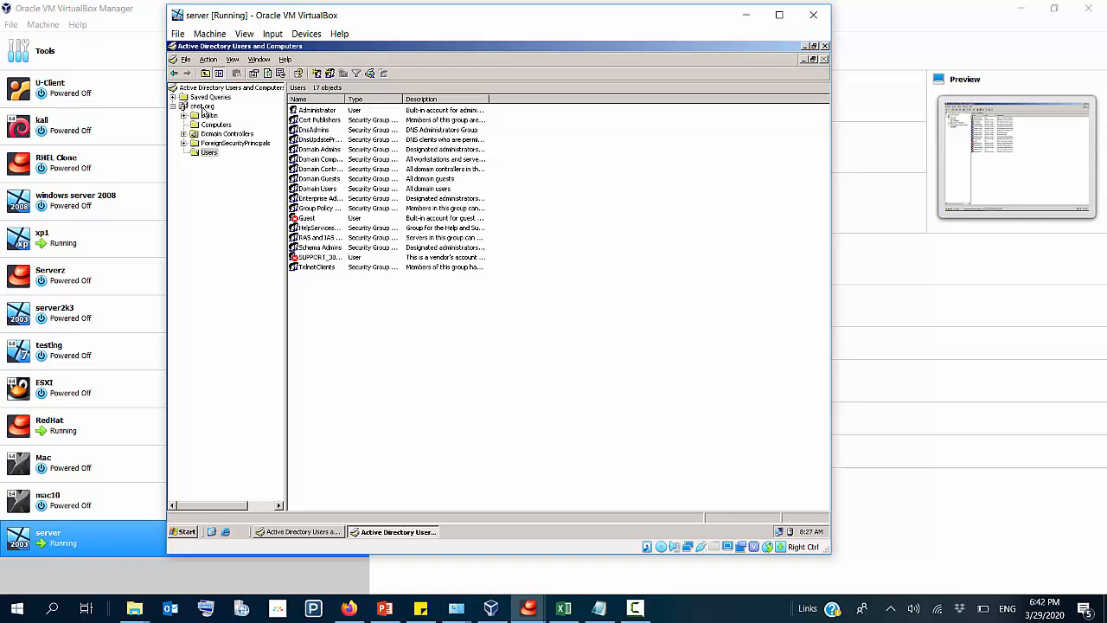
{"action": "right_click", "coordinate": [204, 110]}
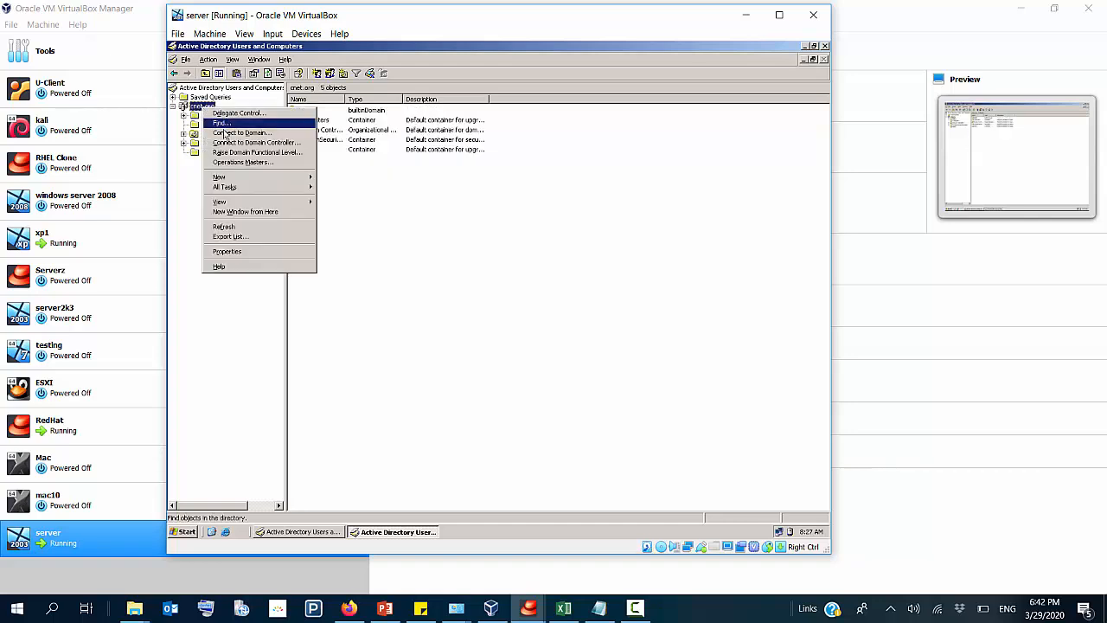
{"action": "mouse_move", "coordinate": [262, 179]}
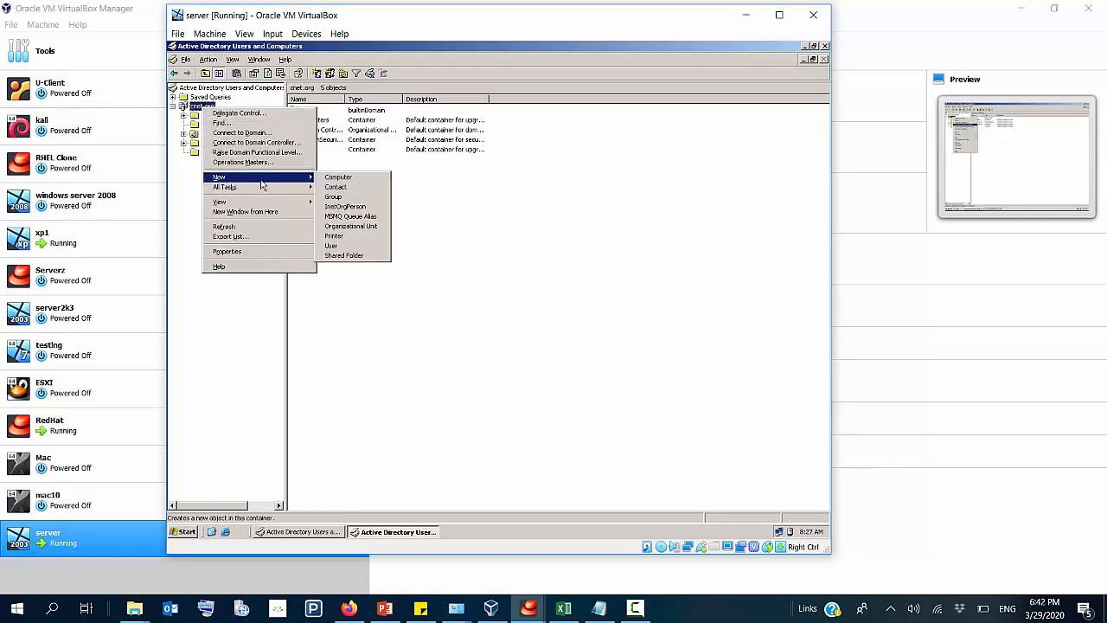
{"action": "left_click", "coordinate": [361, 227]}
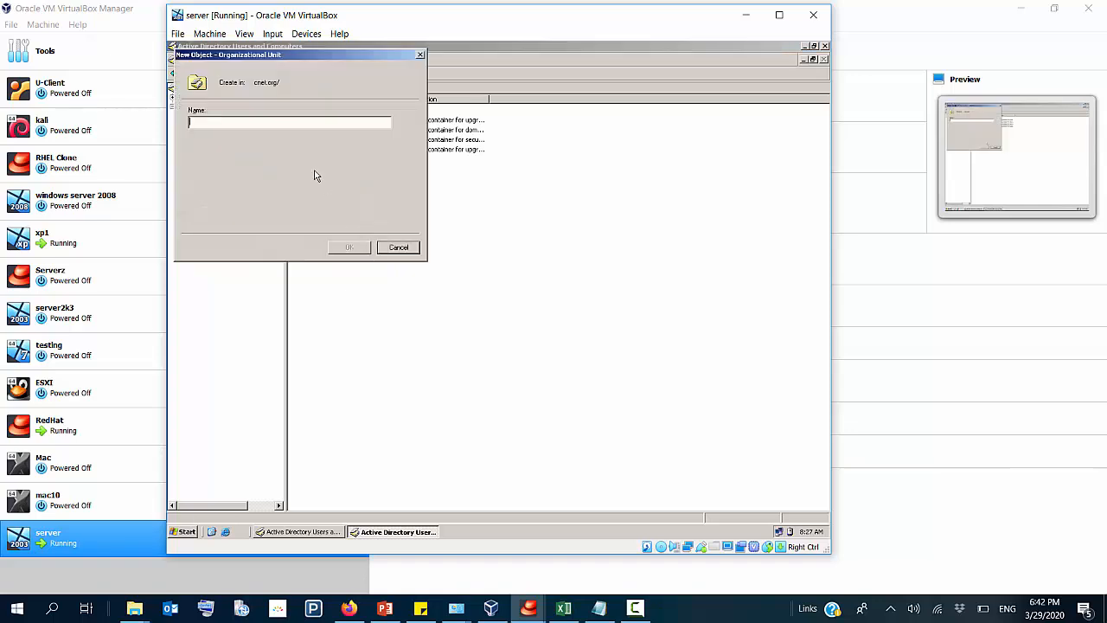
{"action": "type", "text": "IT"}
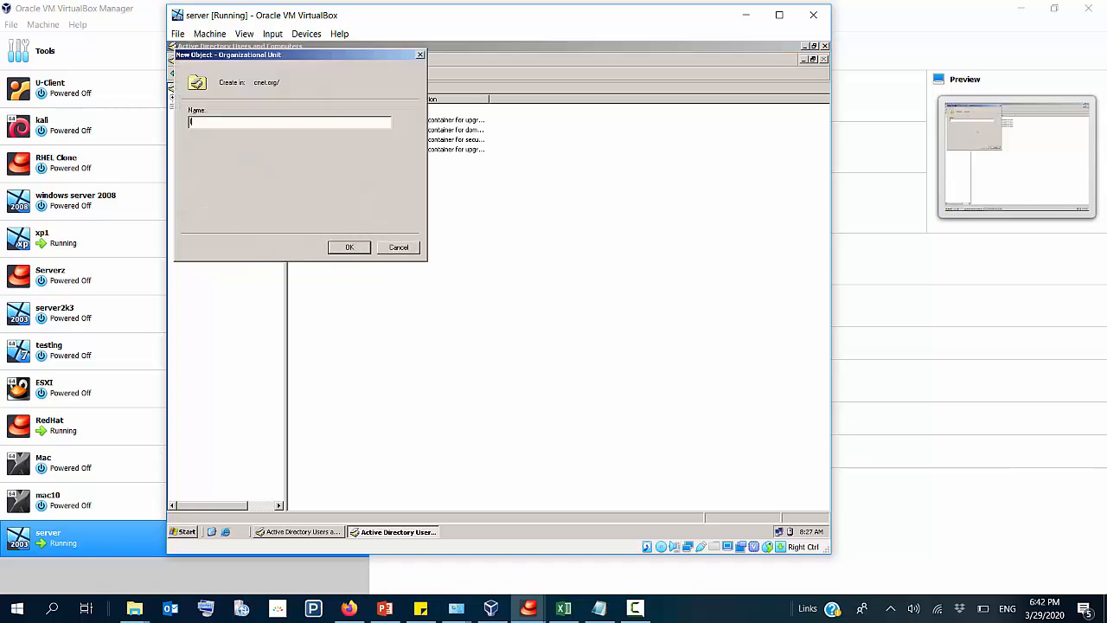
{"action": "left_click", "coordinate": [348, 247]}
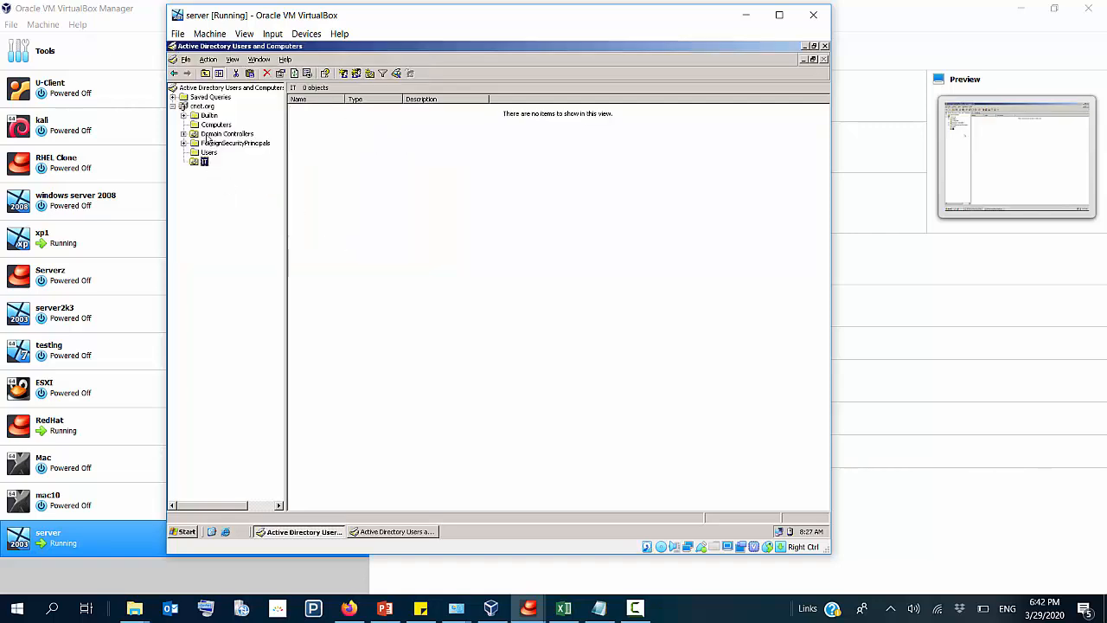
Step: Create a second organizational unit named BA directly under the cnet.org domain
{"action": "right_click", "coordinate": [199, 108]}
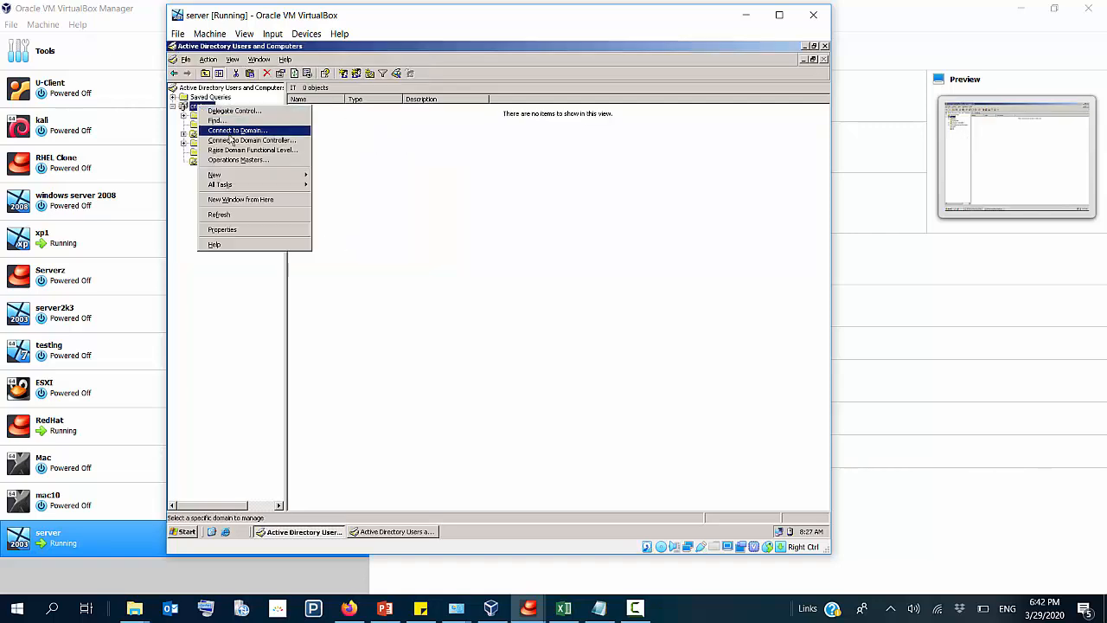
{"action": "mouse_move", "coordinate": [251, 177]}
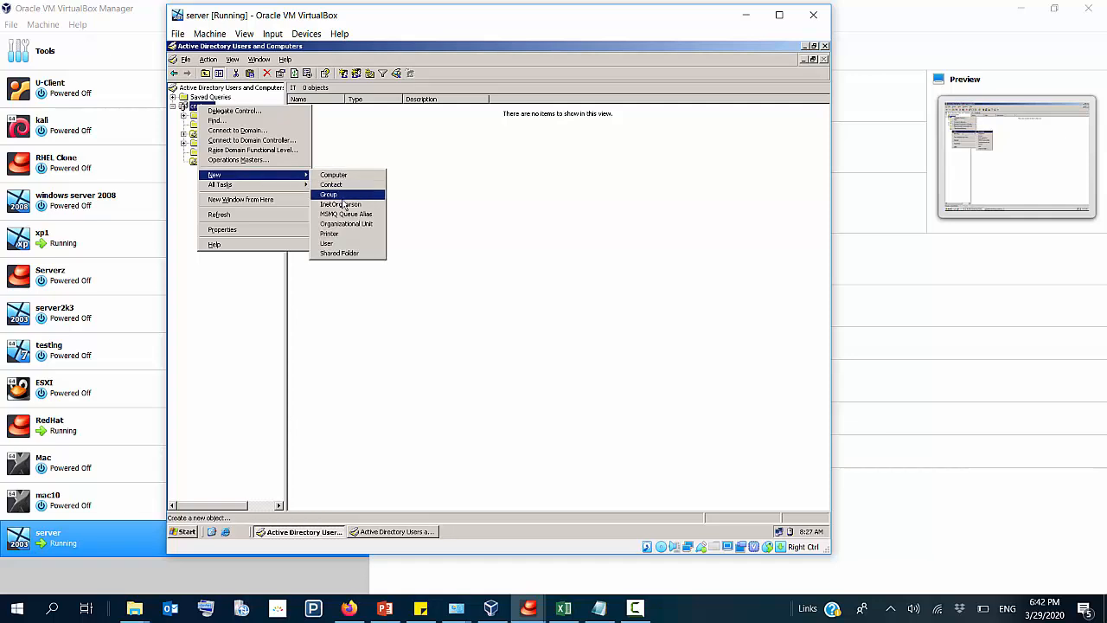
{"action": "left_click", "coordinate": [352, 230]}
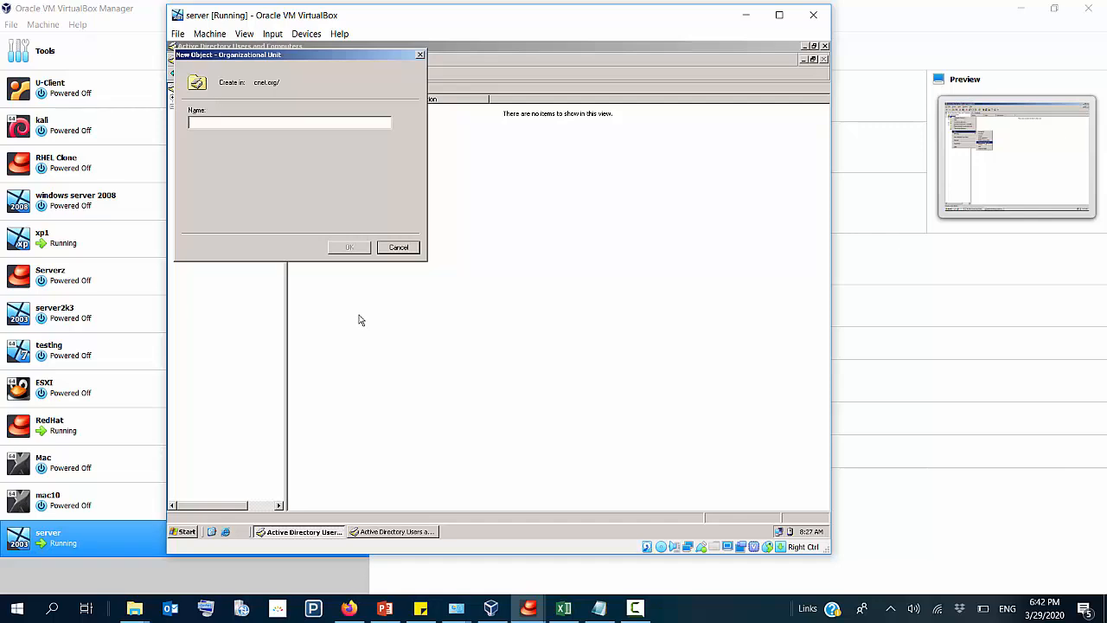
{"action": "type", "text": "BA"}
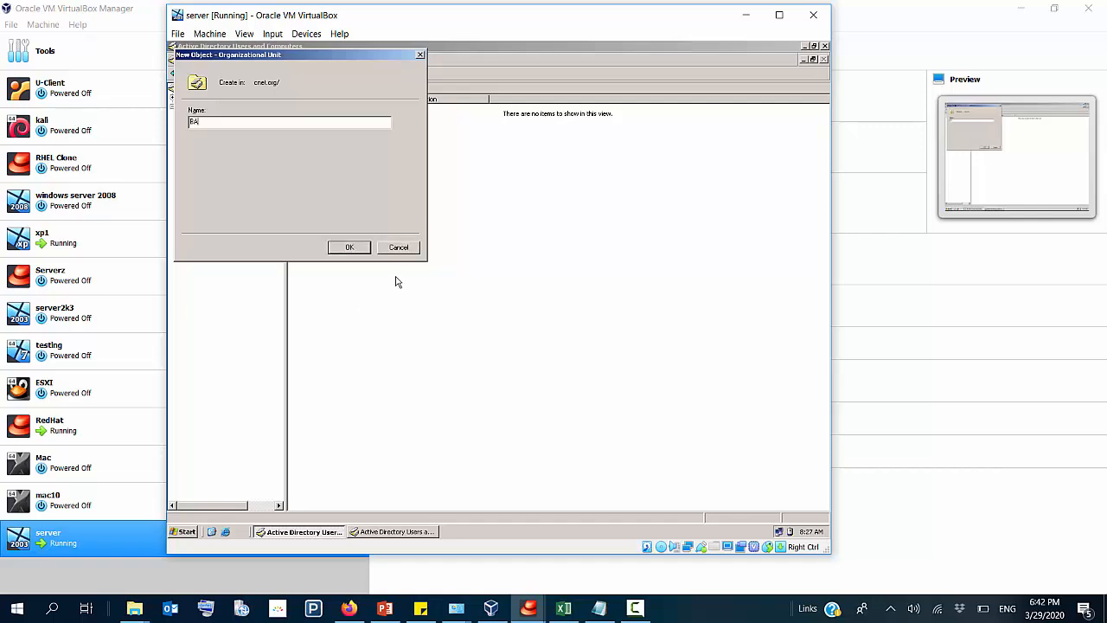
{"action": "left_click", "coordinate": [349, 248]}
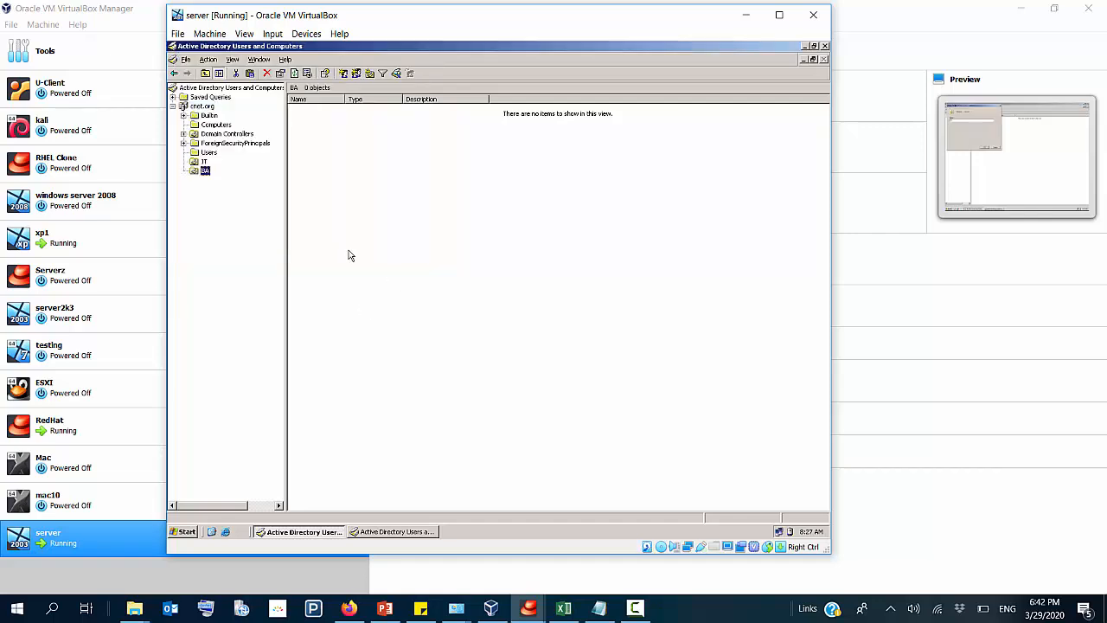
{"action": "left_click", "coordinate": [204, 162]}
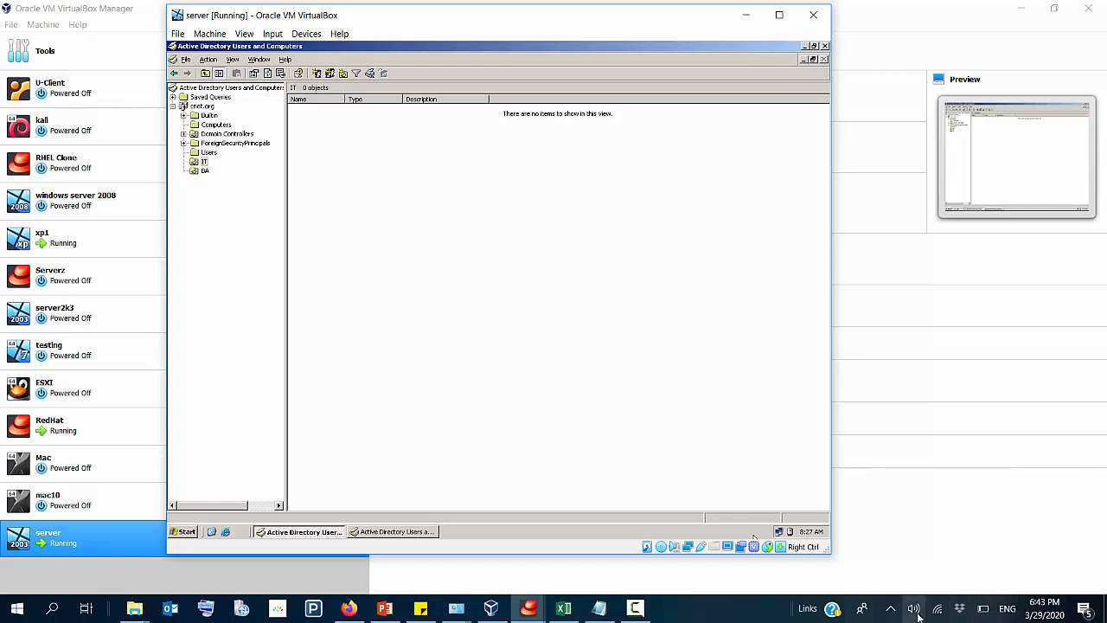
{"action": "left_click", "coordinate": [634, 609]}
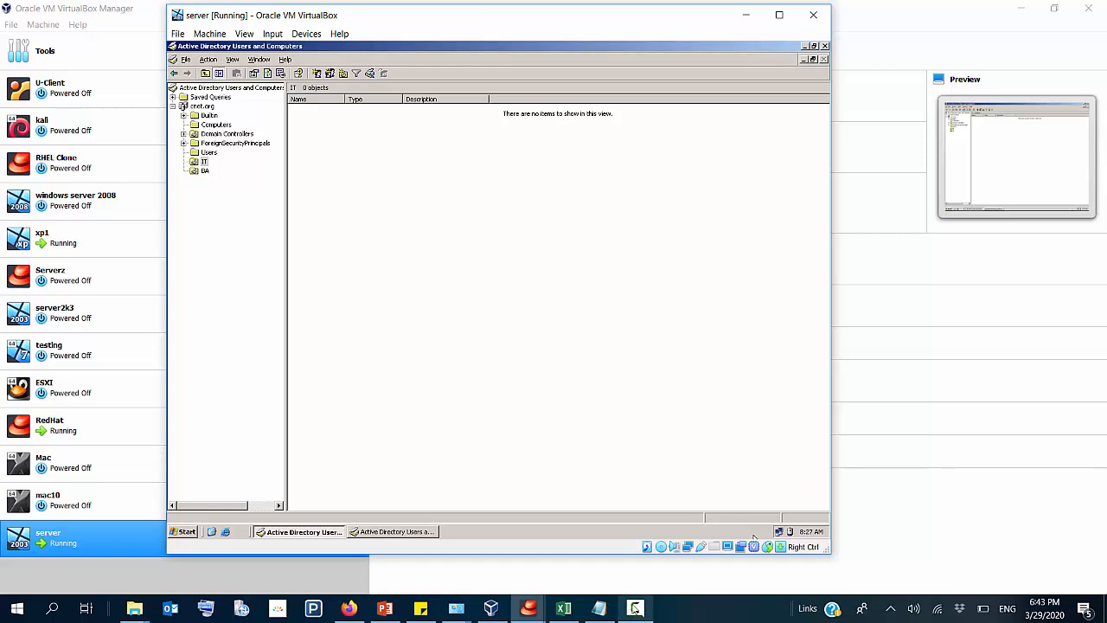
{"action": "left_click", "coordinate": [1049, 553]}
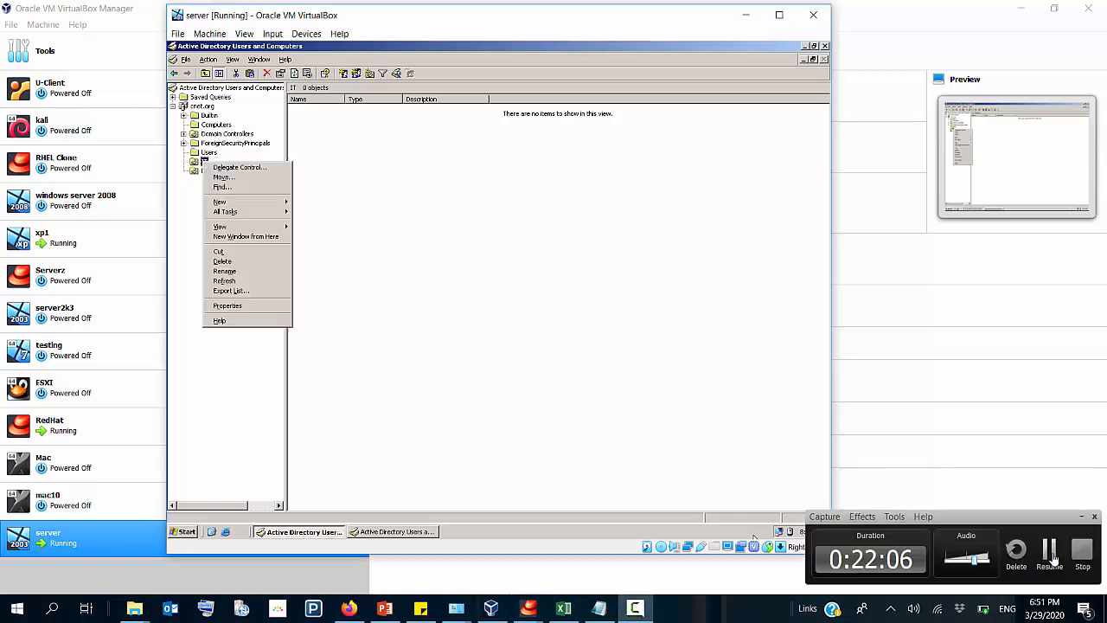
{"action": "left_click", "coordinate": [1051, 555]}
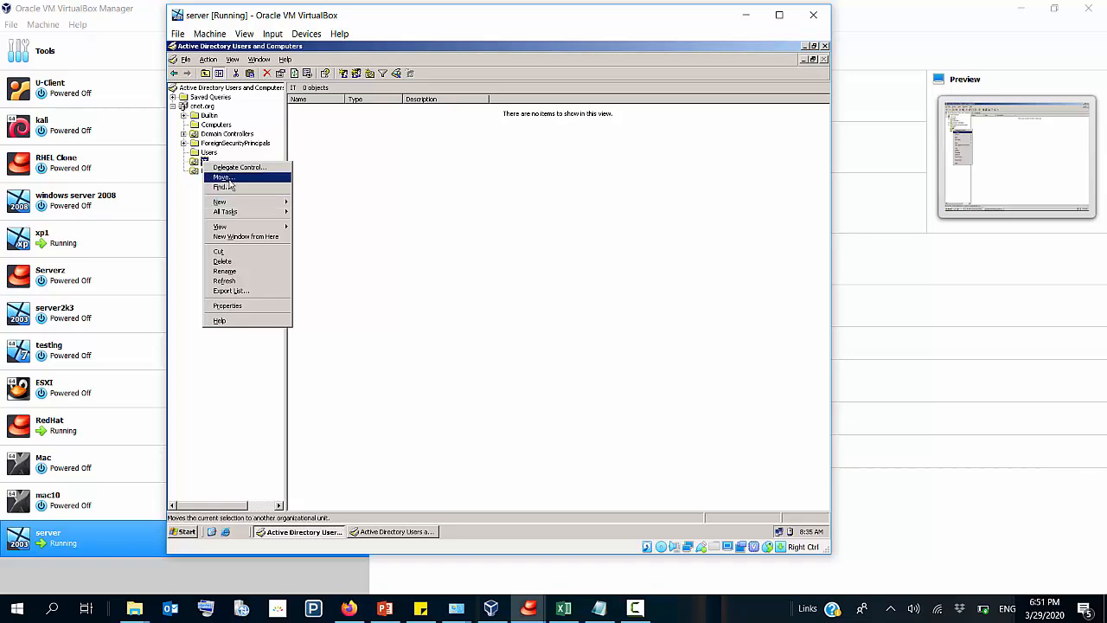
{"action": "mouse_move", "coordinate": [250, 214]}
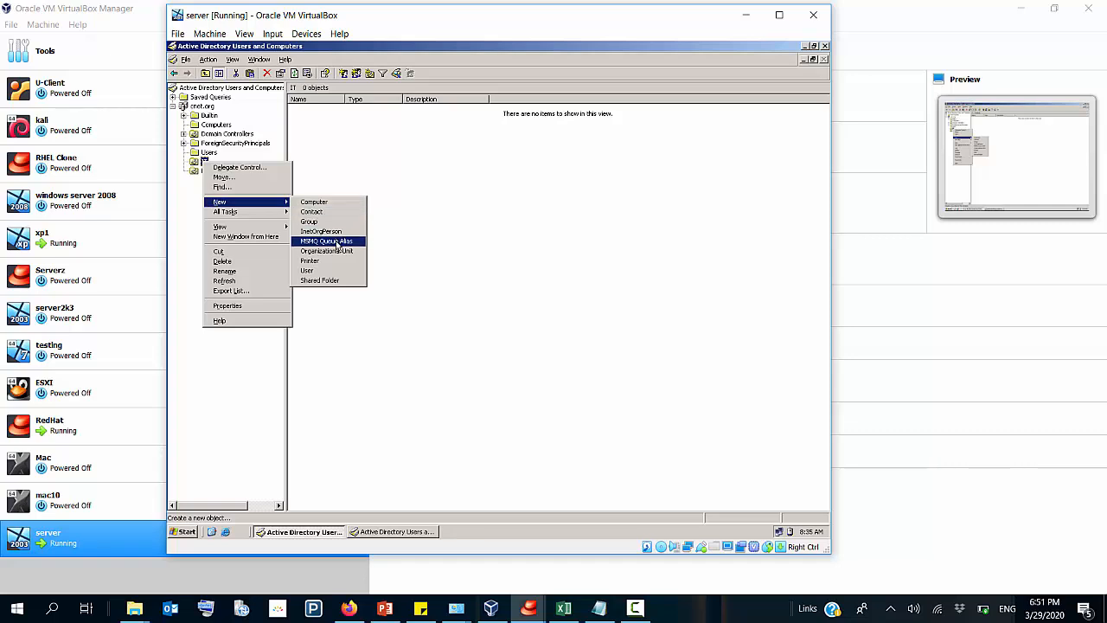
{"action": "left_click", "coordinate": [335, 273]}
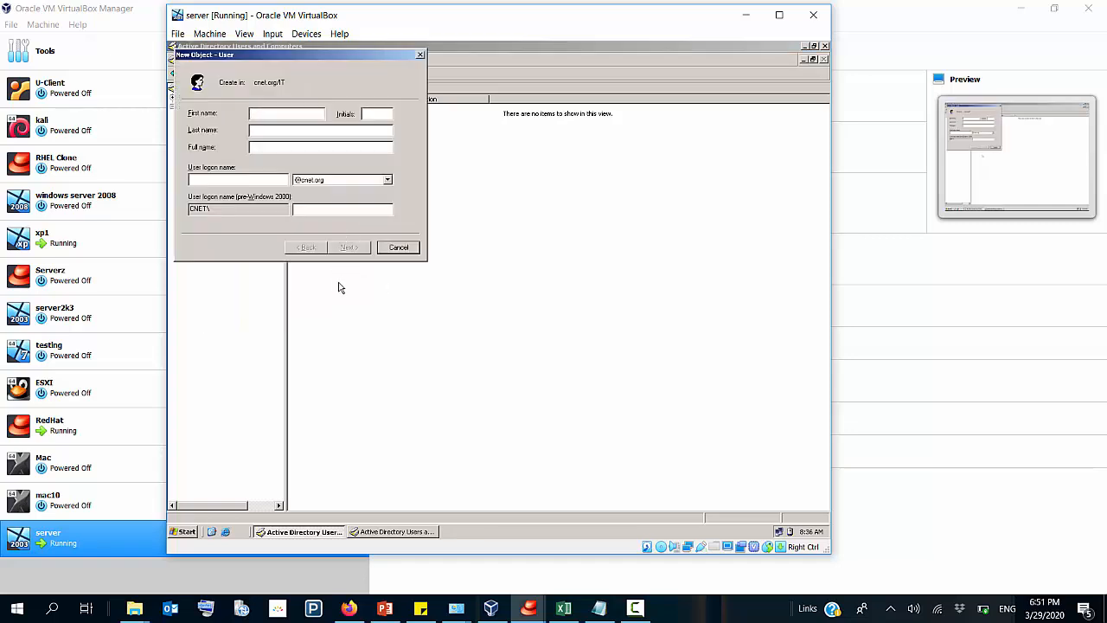
{"action": "type", "text": "Chr"}
{"action": "key", "text": "BackSpace"}
{"action": "type", "text": "y"}
{"action": "type", "text": "chris"}
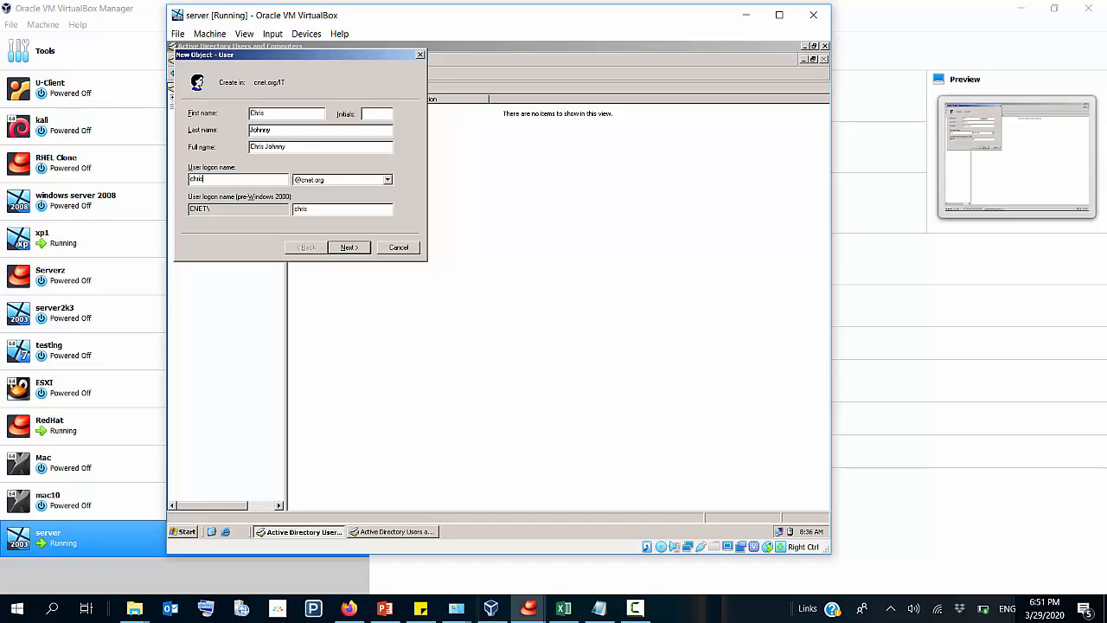
{"action": "left_click", "coordinate": [325, 180]}
{"action": "left_click", "coordinate": [323, 189]}
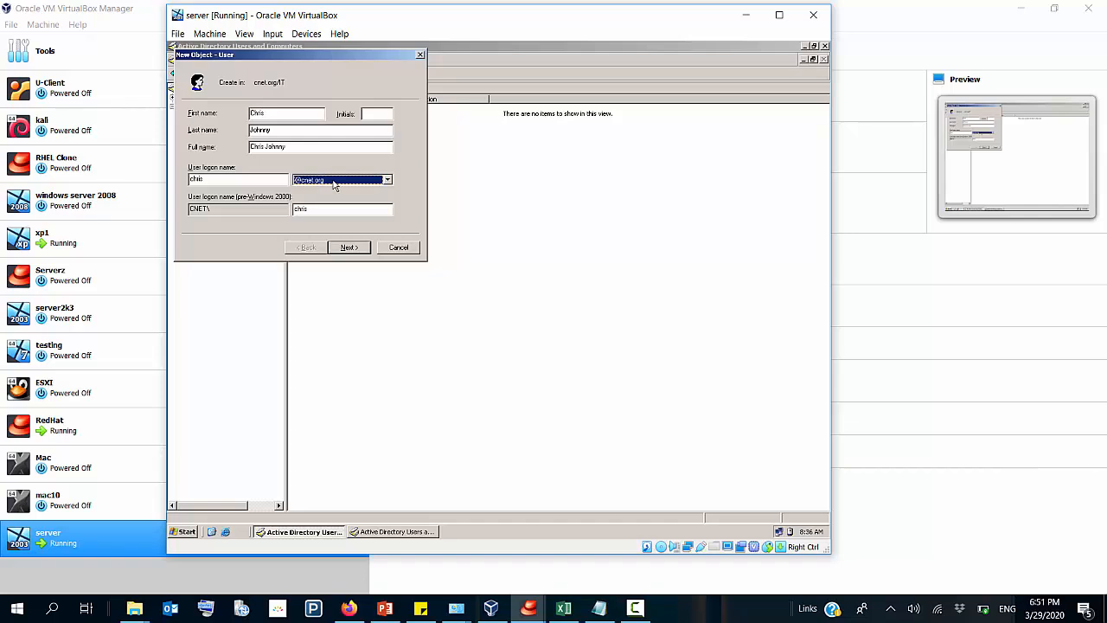
{"action": "left_click", "coordinate": [358, 249]}
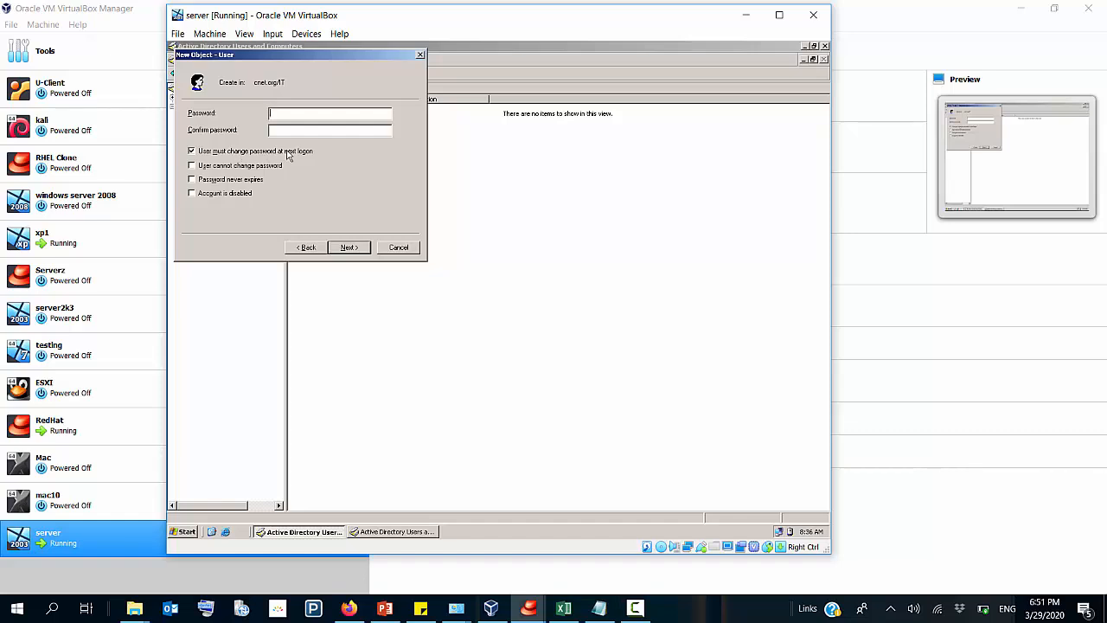
Step: Disable the password change at next logon, enable User cannot change password and Password never expires, enter and confirm the password, and create the account
{"action": "left_click", "coordinate": [284, 156]}
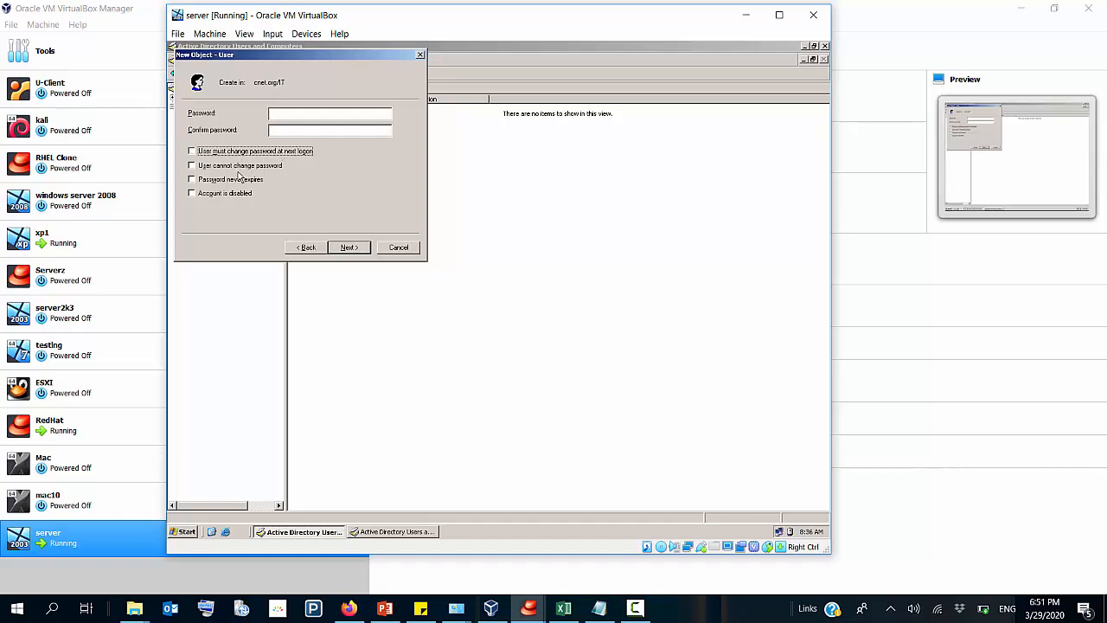
{"action": "left_click", "coordinate": [238, 166]}
{"action": "left_click", "coordinate": [231, 181]}
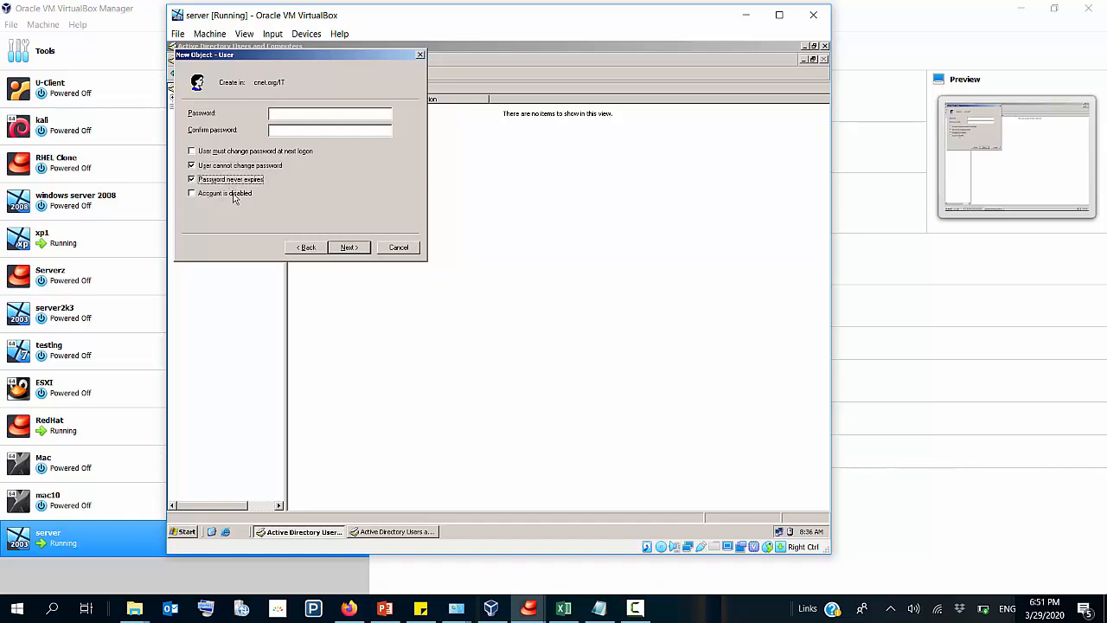
{"action": "left_click", "coordinate": [278, 113]}
{"action": "type", "text": "••"}
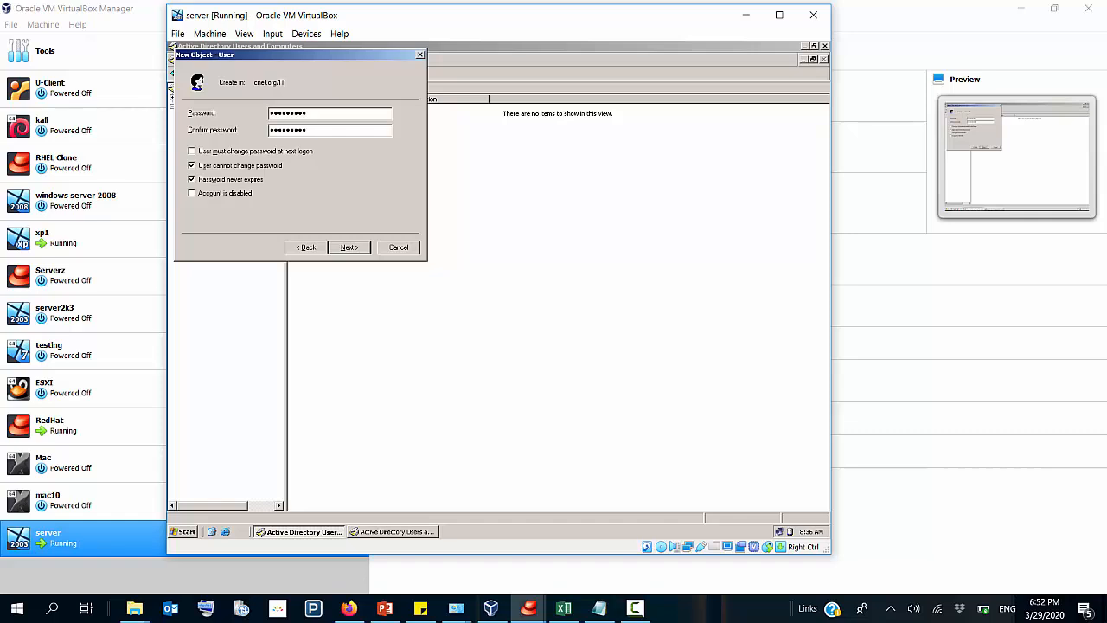
{"action": "left_click", "coordinate": [347, 249]}
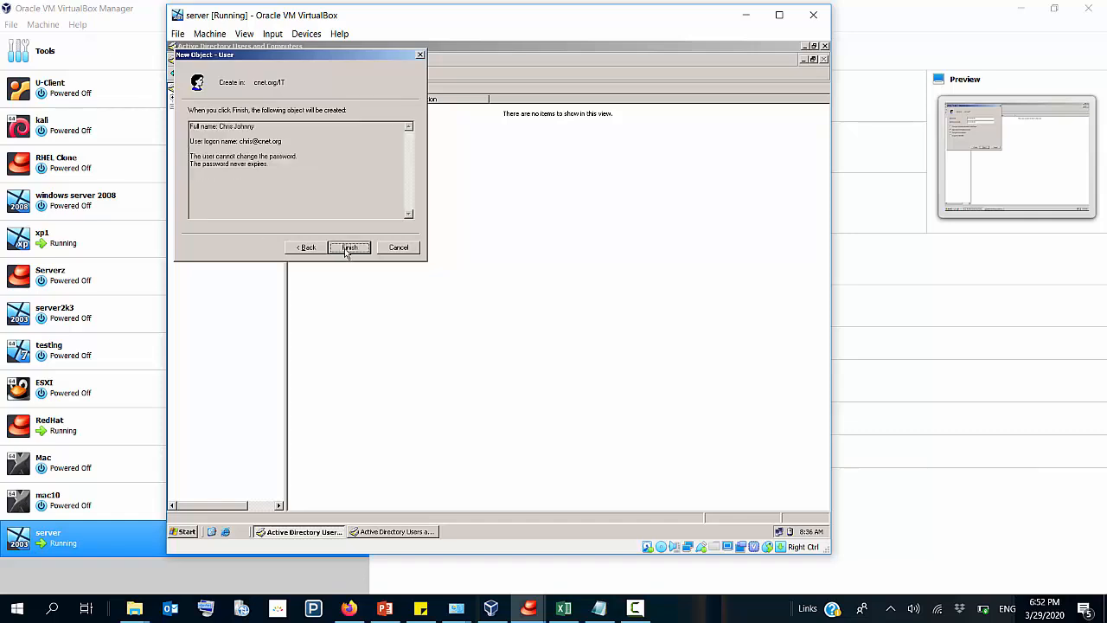
{"action": "left_click", "coordinate": [349, 248]}
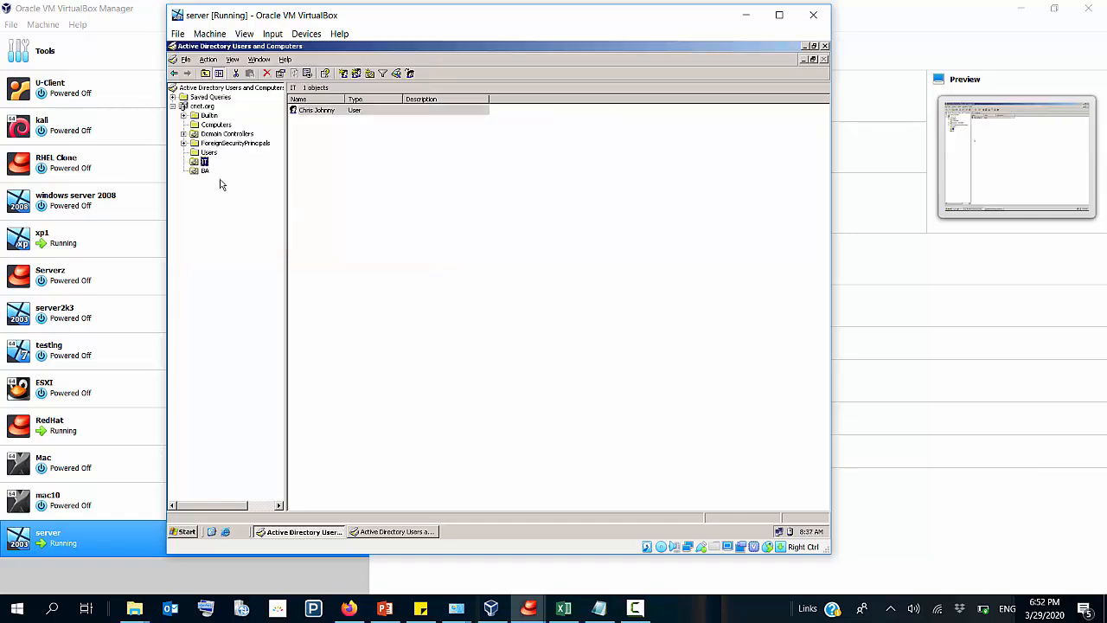
Step: Display the contents of the BA organizational unit
{"action": "left_click", "coordinate": [316, 114]}
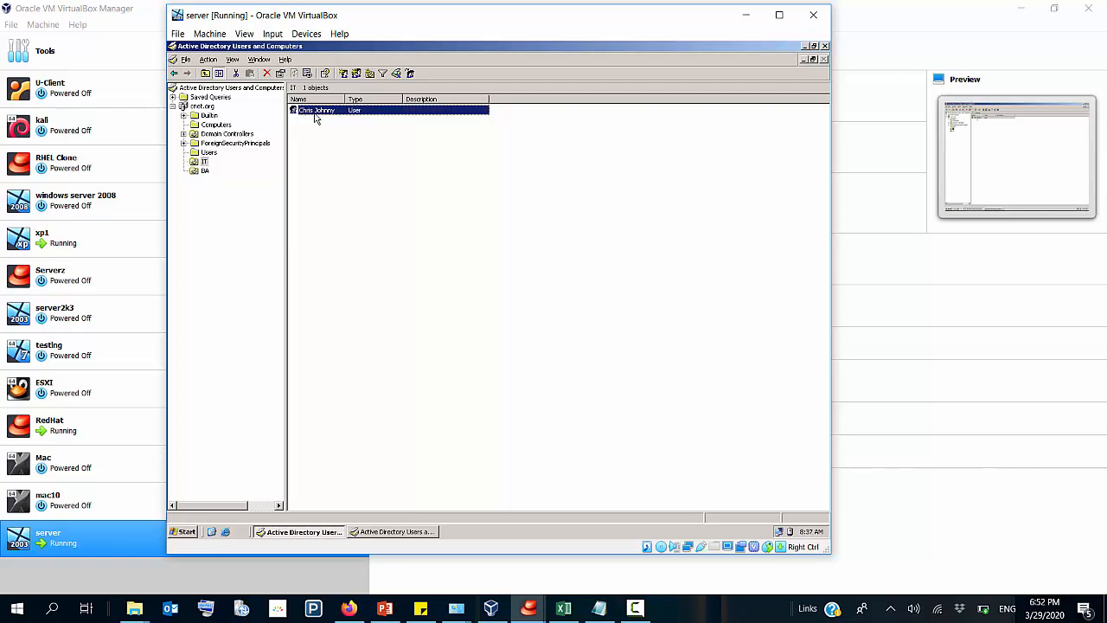
{"action": "left_click", "coordinate": [204, 171]}
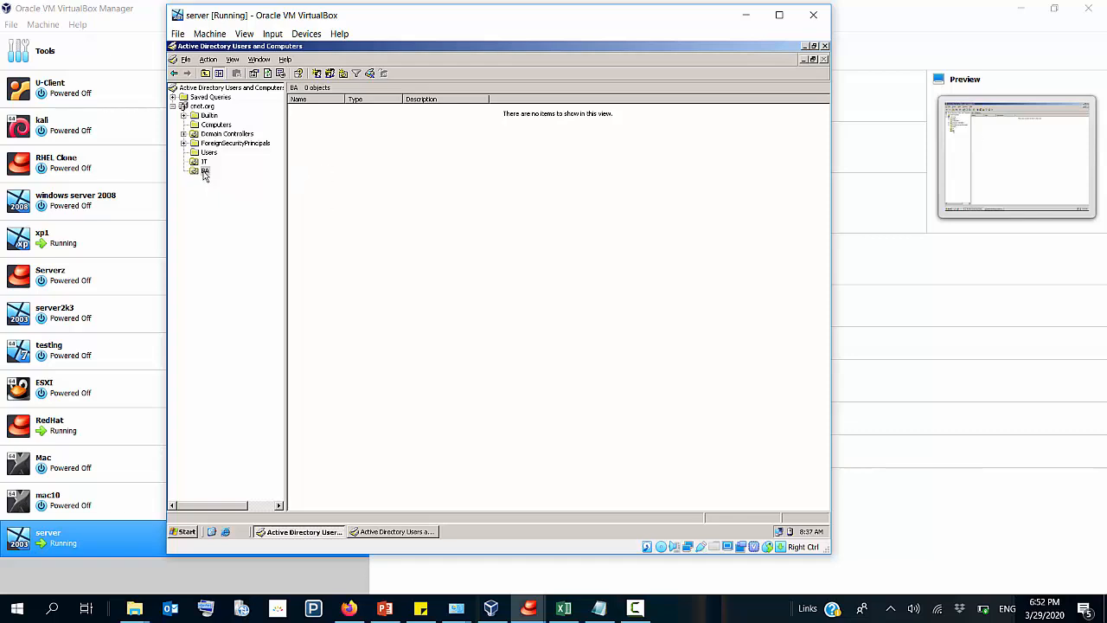
{"action": "left_click", "coordinate": [316, 76]}
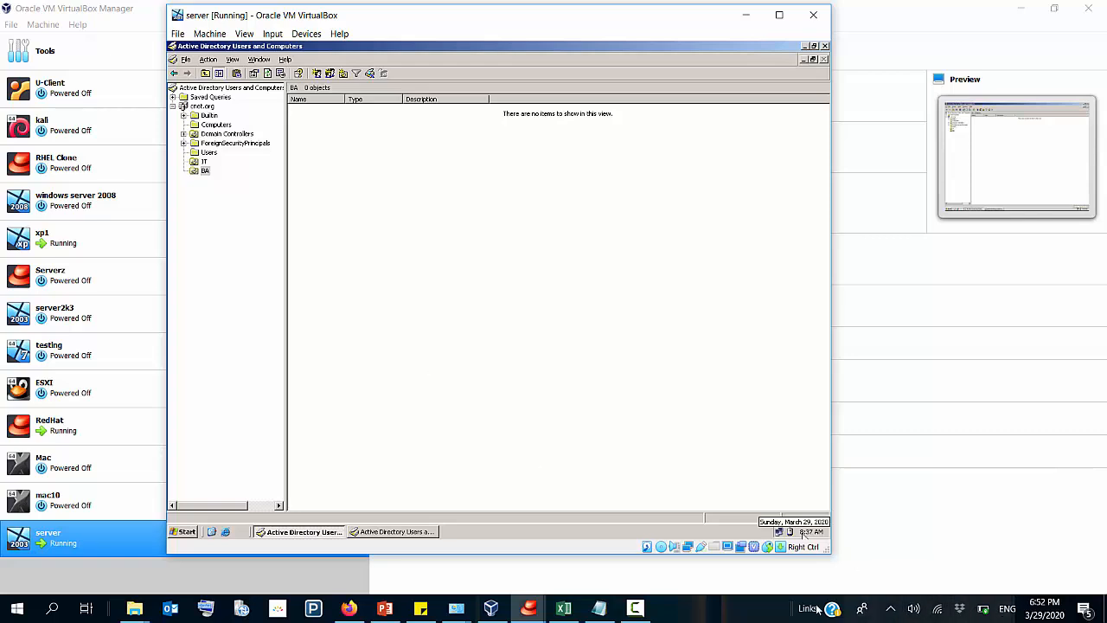
{"action": "left_click", "coordinate": [639, 609]}
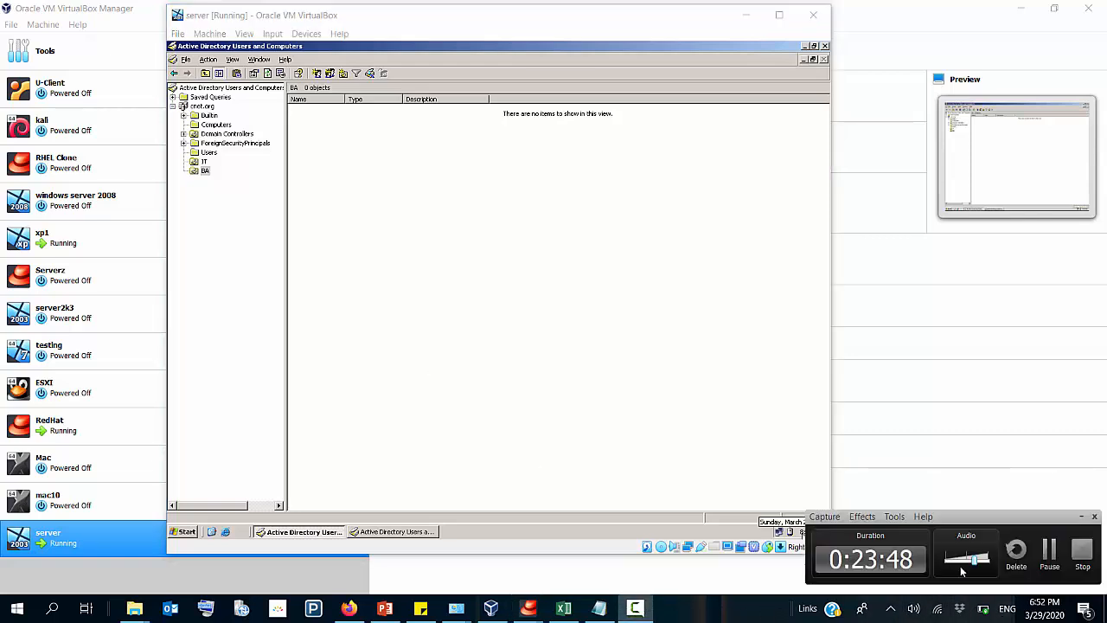
{"action": "left_click", "coordinate": [1049, 552]}
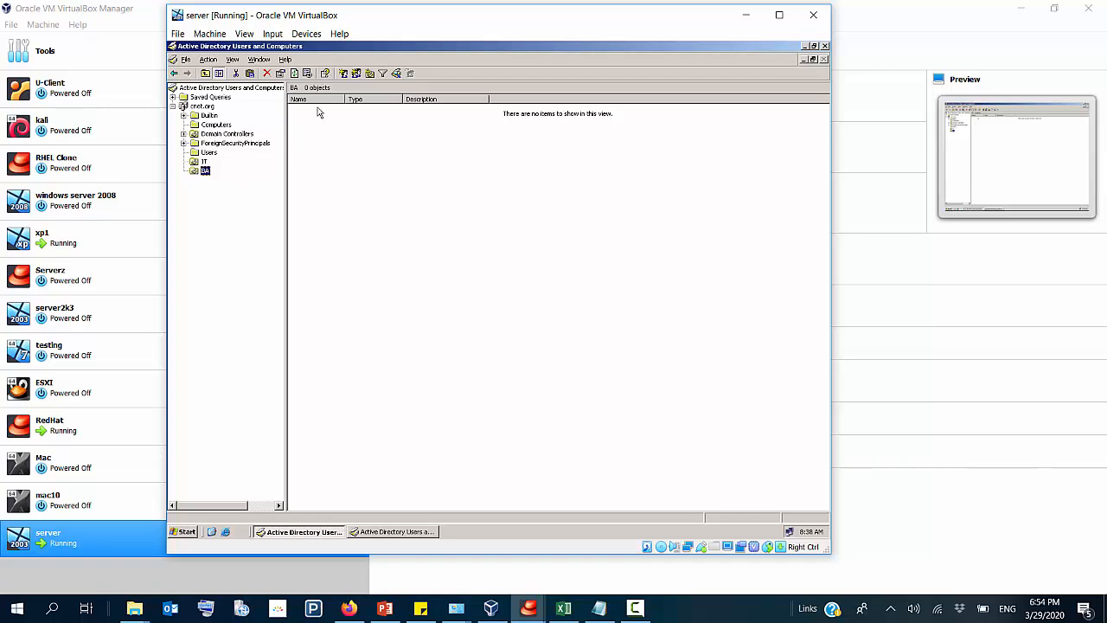
{"action": "left_click", "coordinate": [344, 74]}
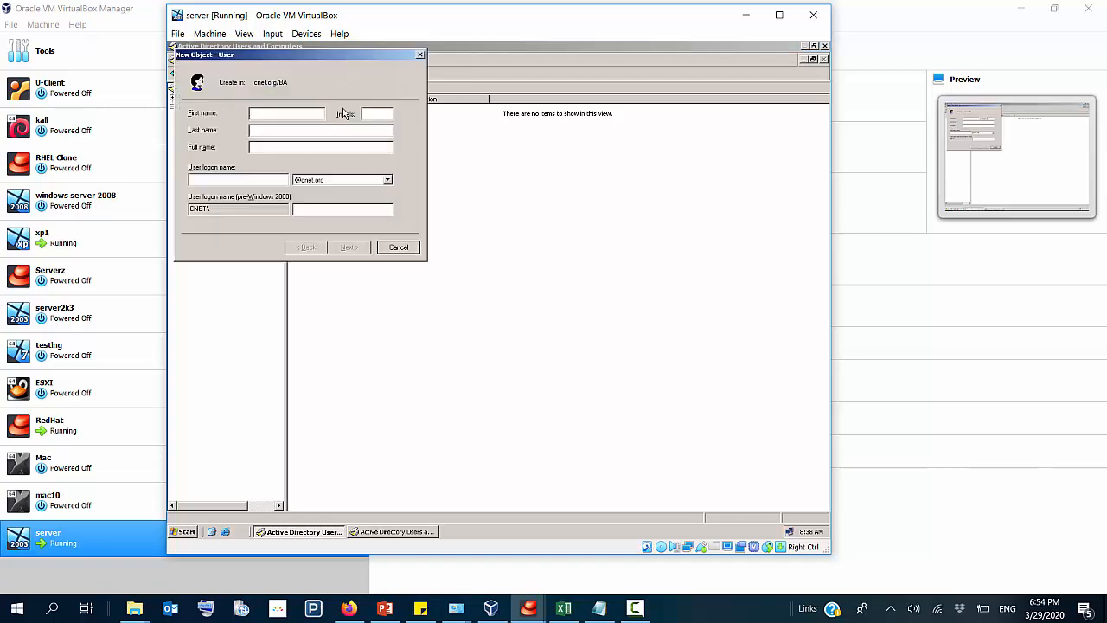
{"action": "left_click_drag", "start_coordinate": [333, 55], "coordinate": [518, 165]}
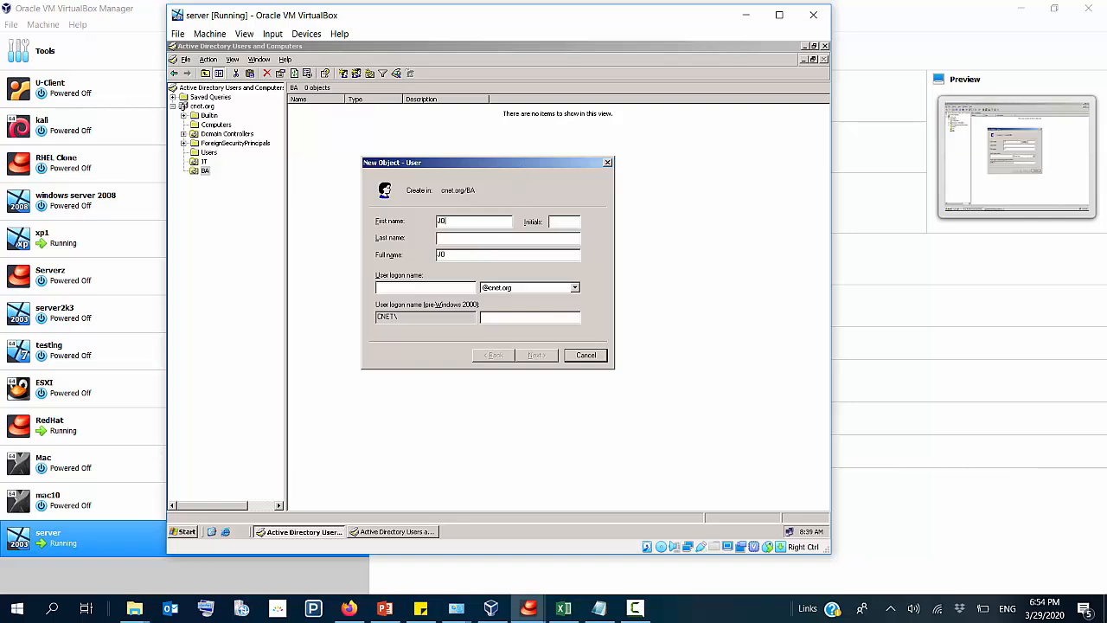
{"action": "key", "text": "Tab"}
{"action": "key", "text": "Tab"}
{"action": "type", "text": "joana"}
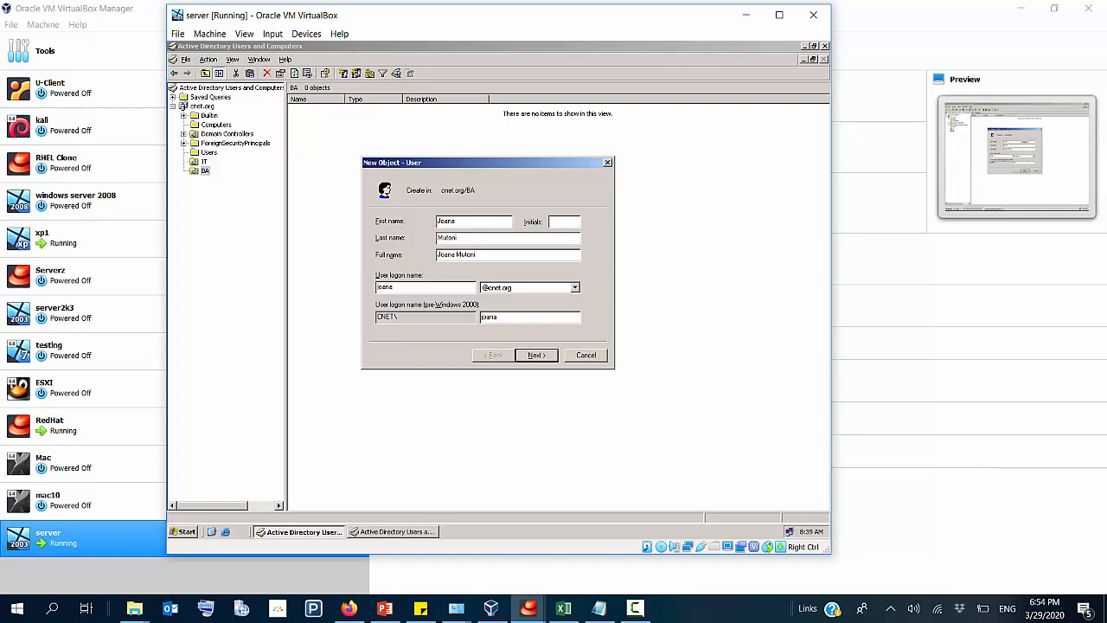
{"action": "left_click", "coordinate": [542, 357]}
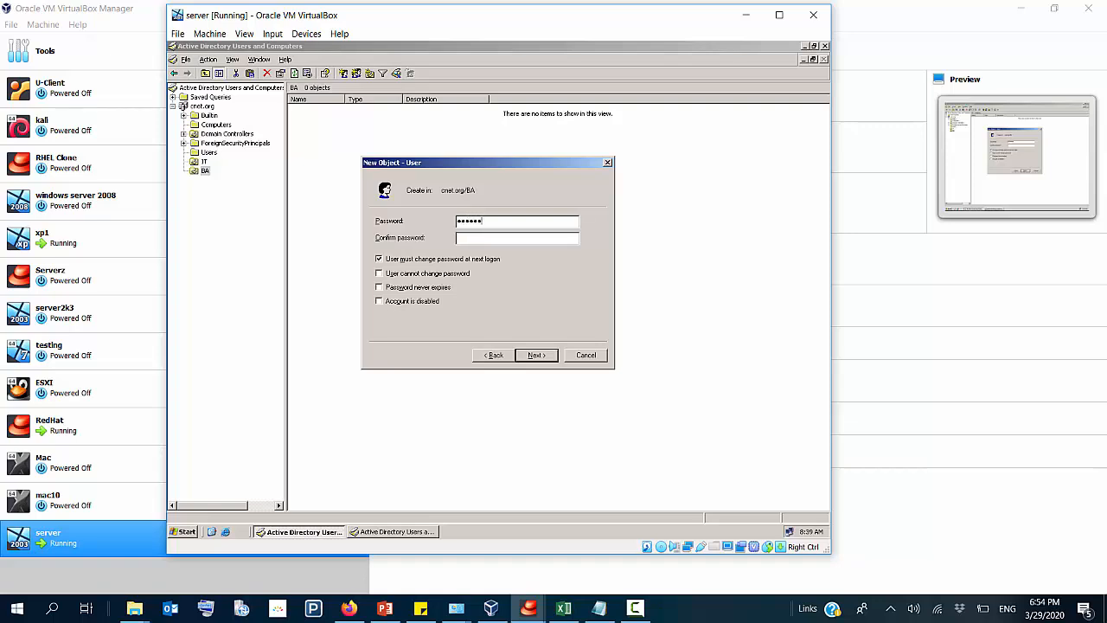
Step: Enter and confirm the BA user's password, keep the required password change at next logon, and create the account
{"action": "key", "text": "Tab"}
{"action": "left_click", "coordinate": [534, 356]}
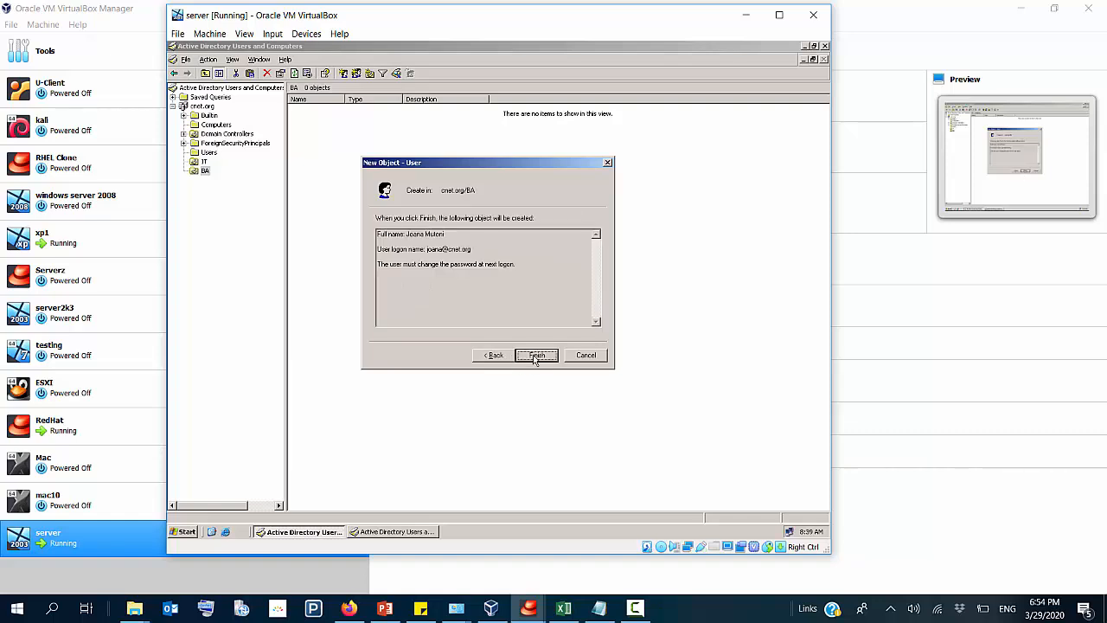
{"action": "left_click", "coordinate": [535, 356]}
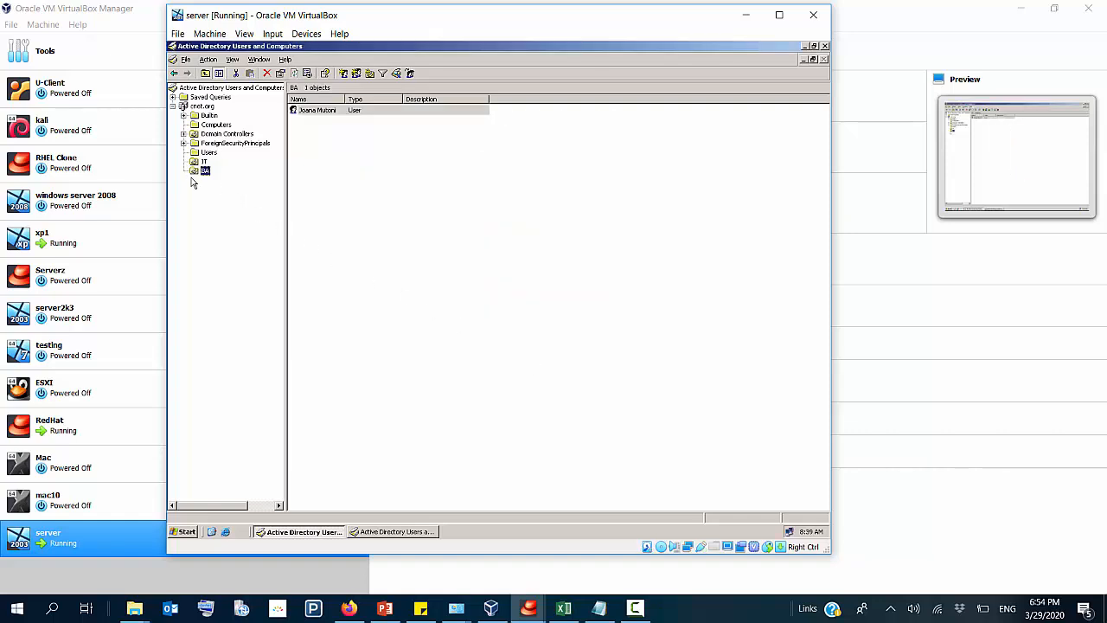
Step: Review the contents of the Computers container and the BA and IT organizational units
{"action": "left_click", "coordinate": [211, 128]}
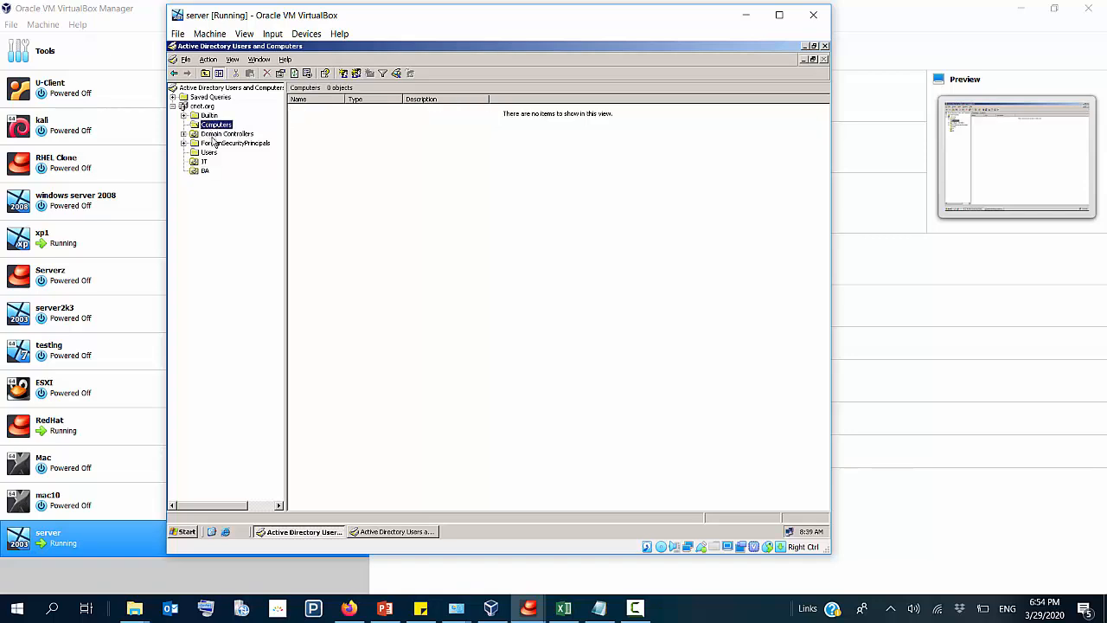
{"action": "left_click", "coordinate": [201, 172]}
{"action": "left_click", "coordinate": [204, 162]}
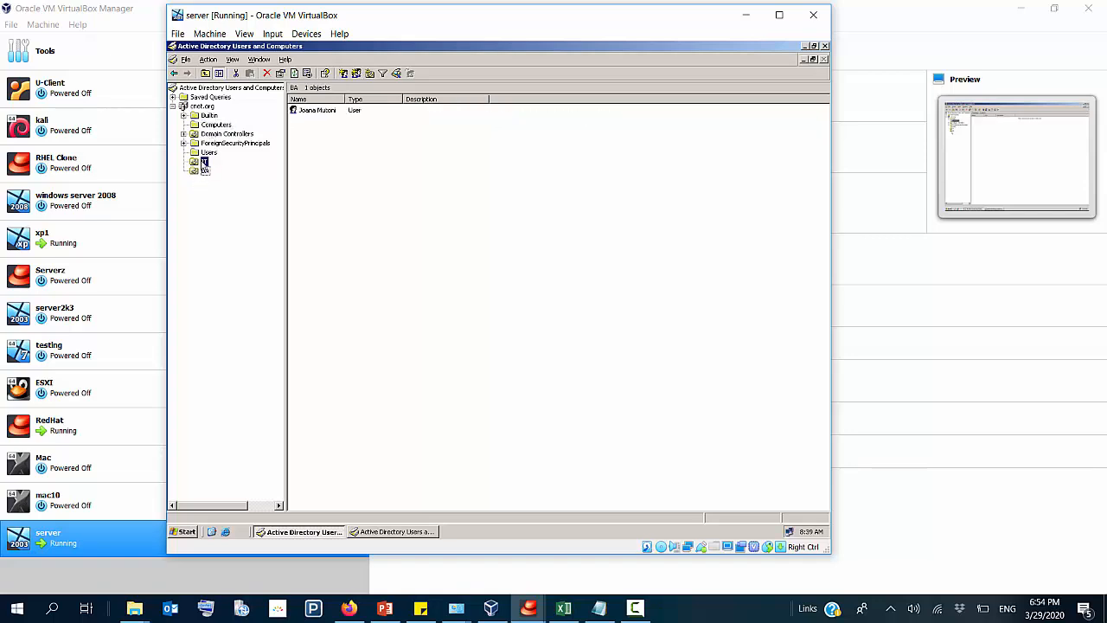
Step: Switch to VirtualBox Manager and show the running xp1 virtual machine
{"action": "left_click", "coordinate": [491, 610]}
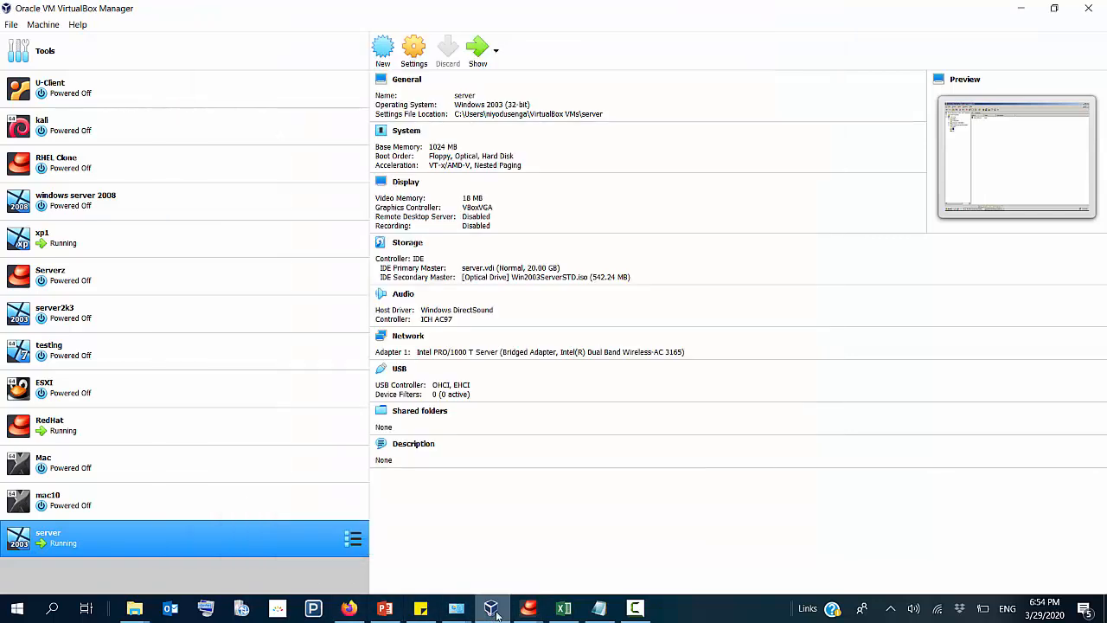
{"action": "left_click", "coordinate": [204, 236]}
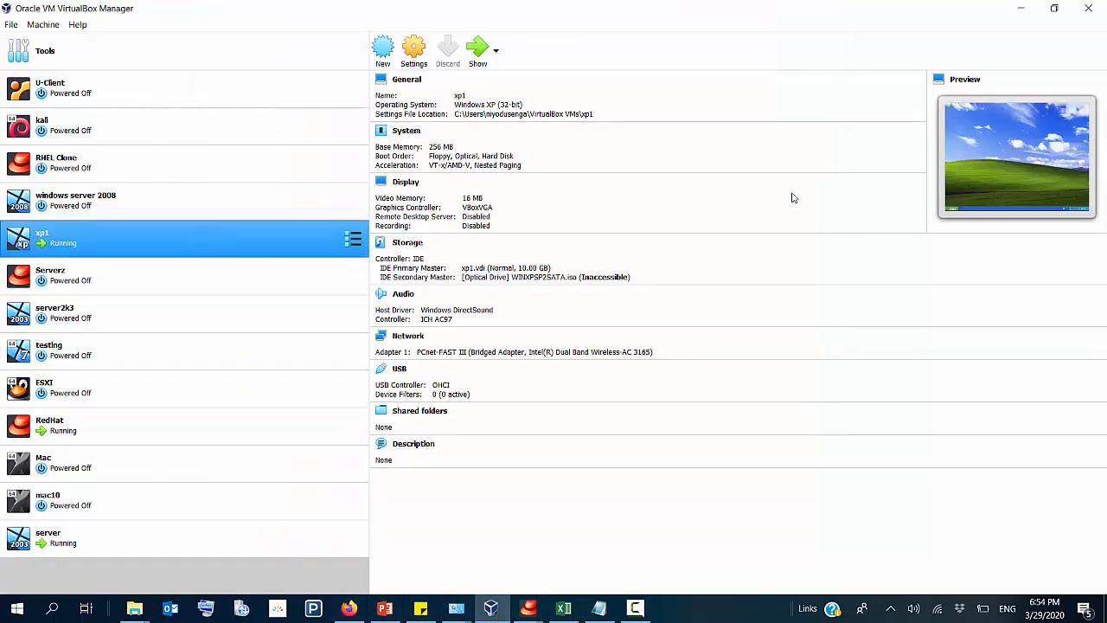
{"action": "left_click", "coordinate": [479, 50]}
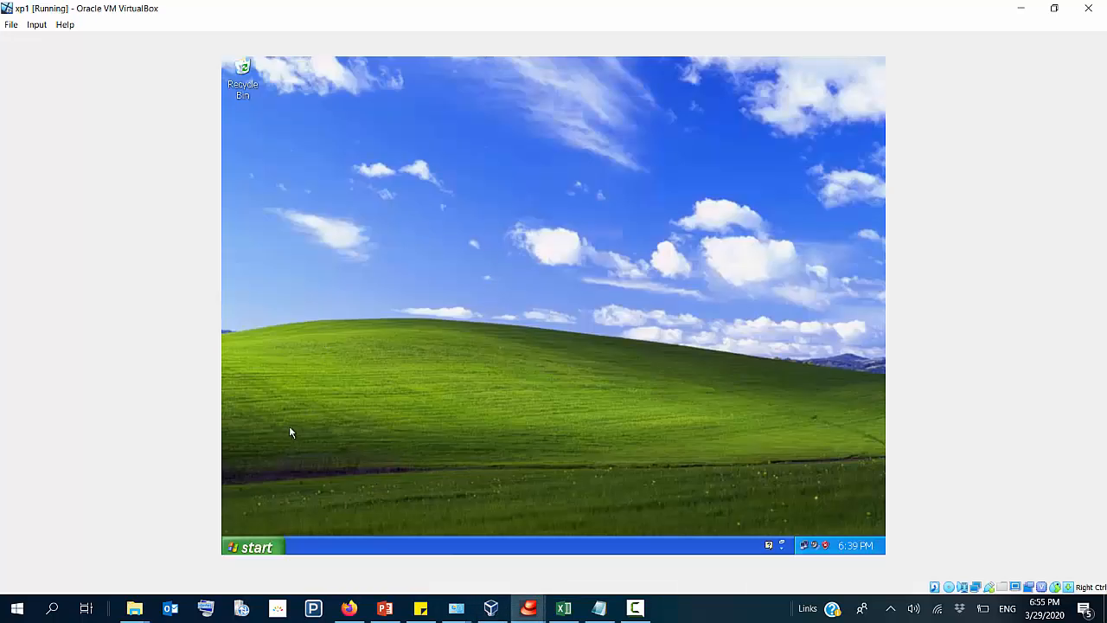
Step: Change the XP computer's membership from a workgroup to the cnet domain in its System Properties and submit the change
{"action": "left_click", "coordinate": [255, 546]}
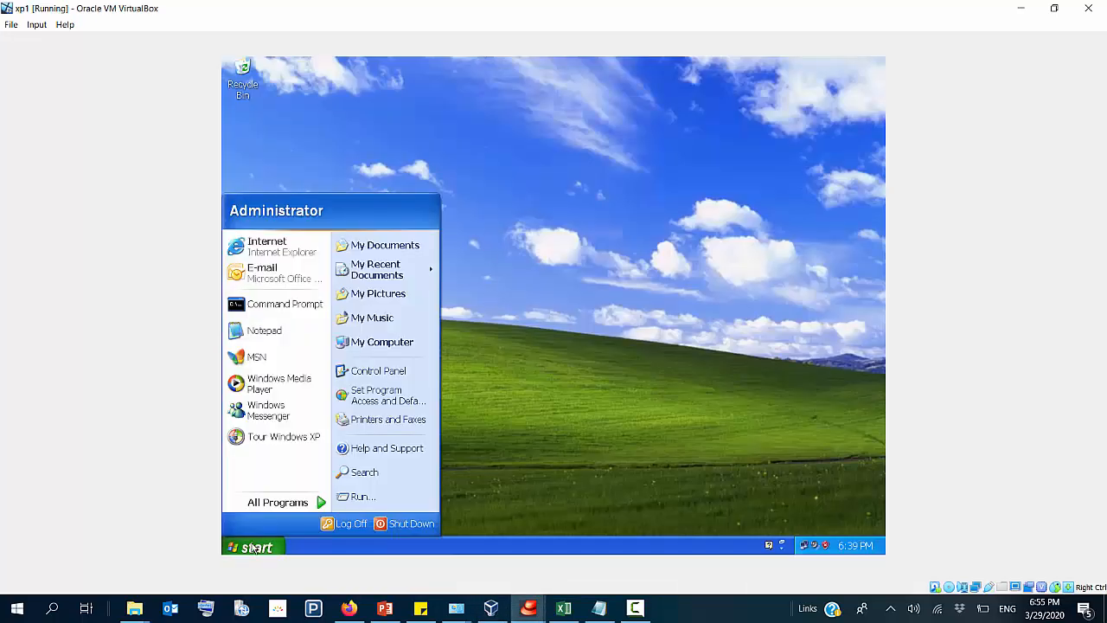
{"action": "right_click", "coordinate": [362, 345]}
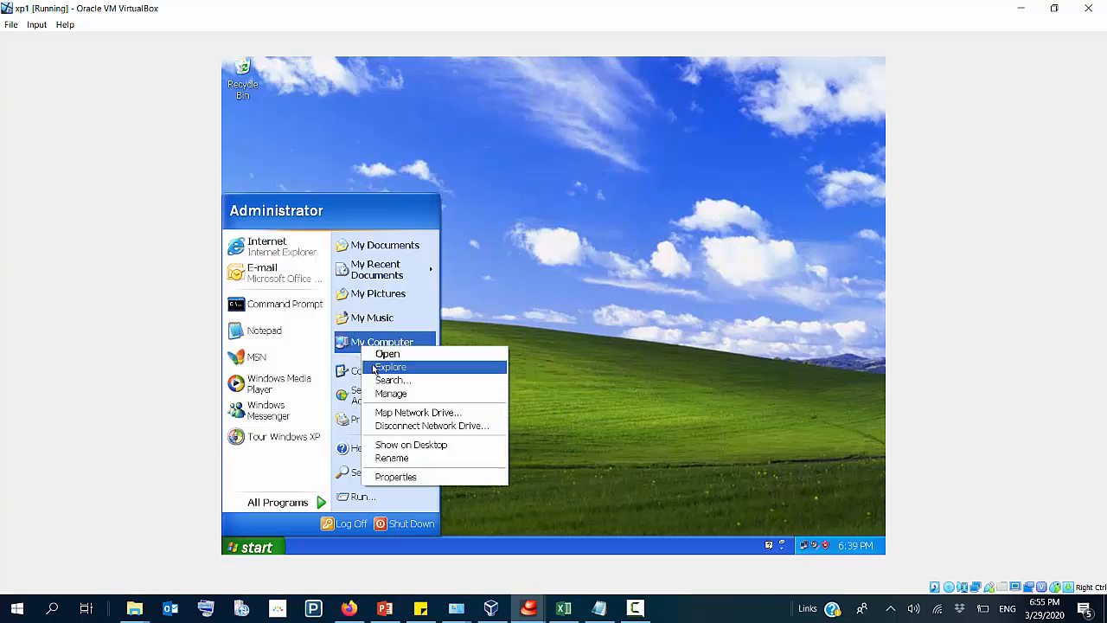
{"action": "left_click", "coordinate": [404, 478]}
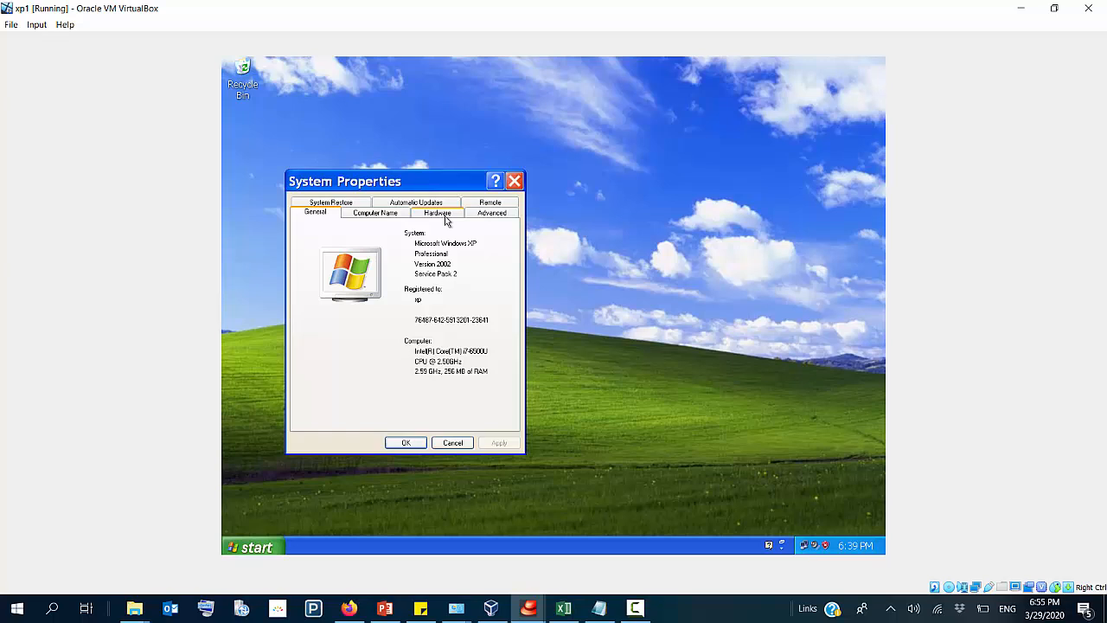
{"action": "left_click", "coordinate": [387, 216]}
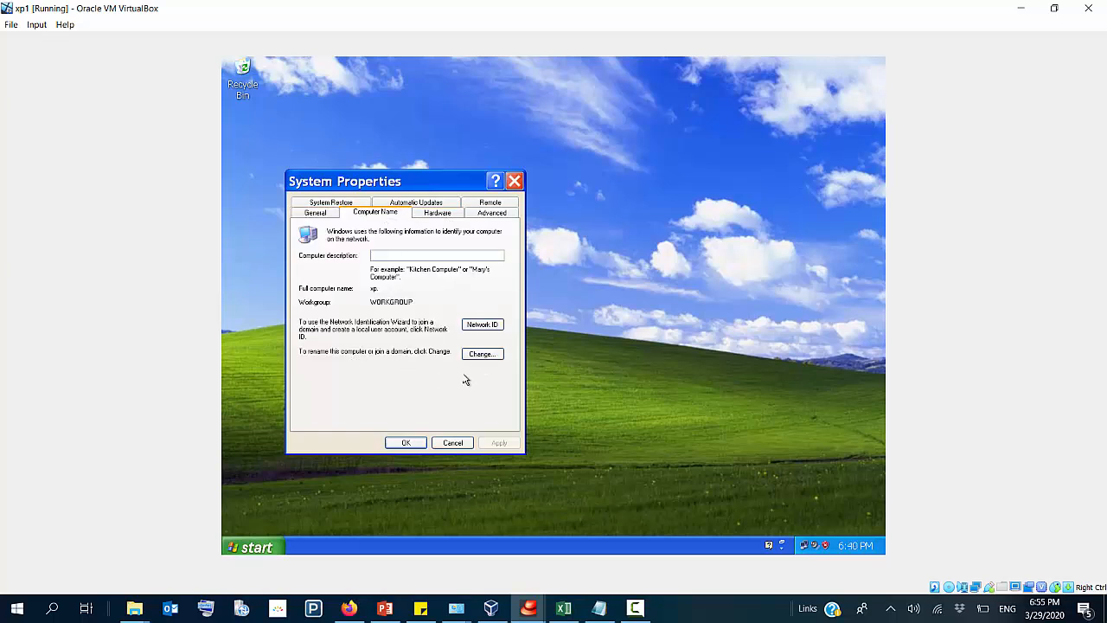
{"action": "left_click", "coordinate": [483, 354]}
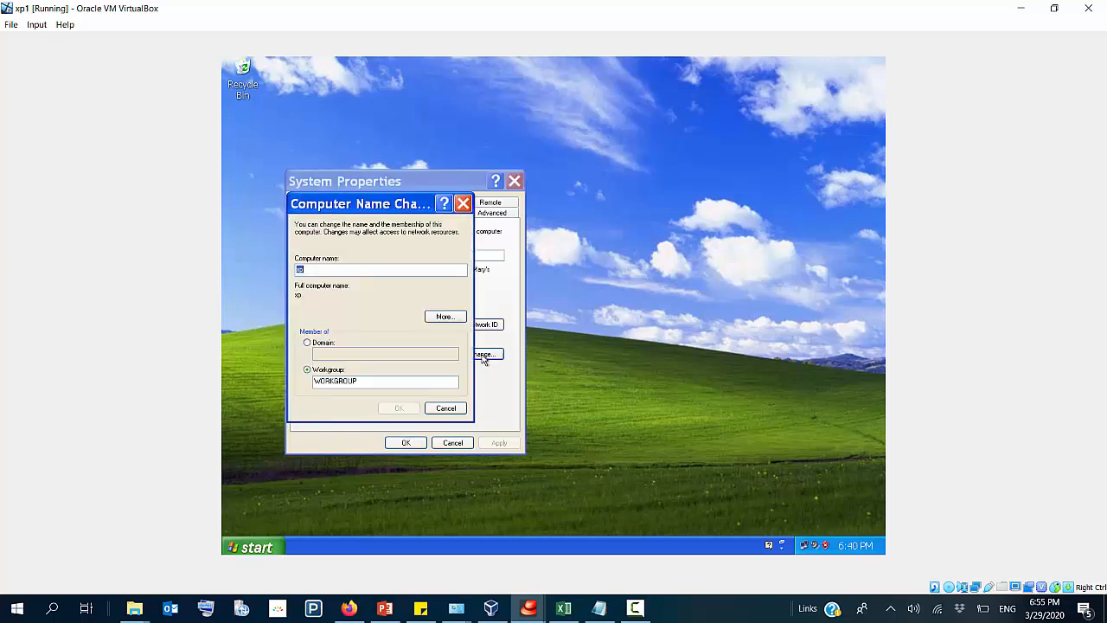
{"action": "left_click", "coordinate": [308, 343]}
{"action": "type", "text": "d"}
{"action": "type", "text": "ne"}
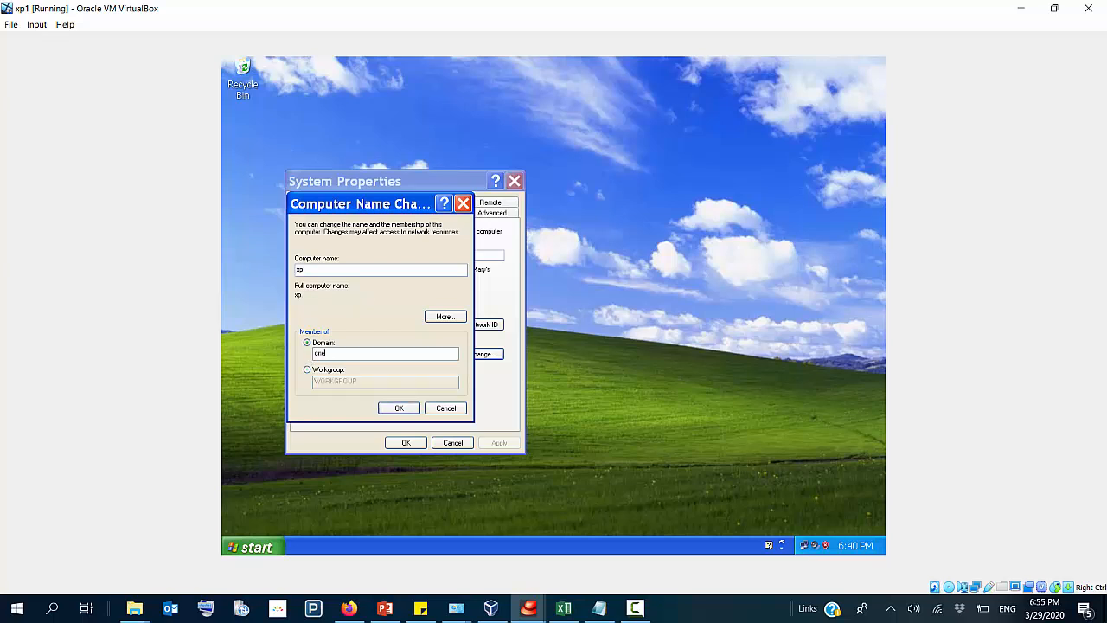
{"action": "type", "text": "l"}
{"action": "key", "text": "Return"}
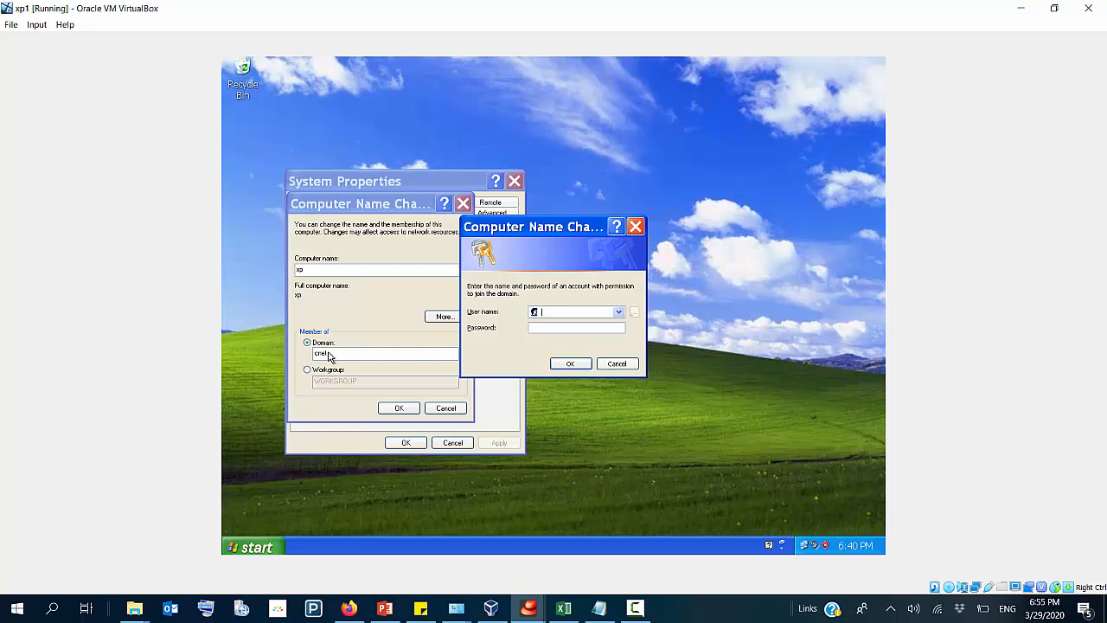
Step: Authorize the domain join with the user name and password of a permitted domain account, and acknowledge the welcome notice
{"action": "type", "text": "Administrator"}
{"action": "key", "text": "Return"}
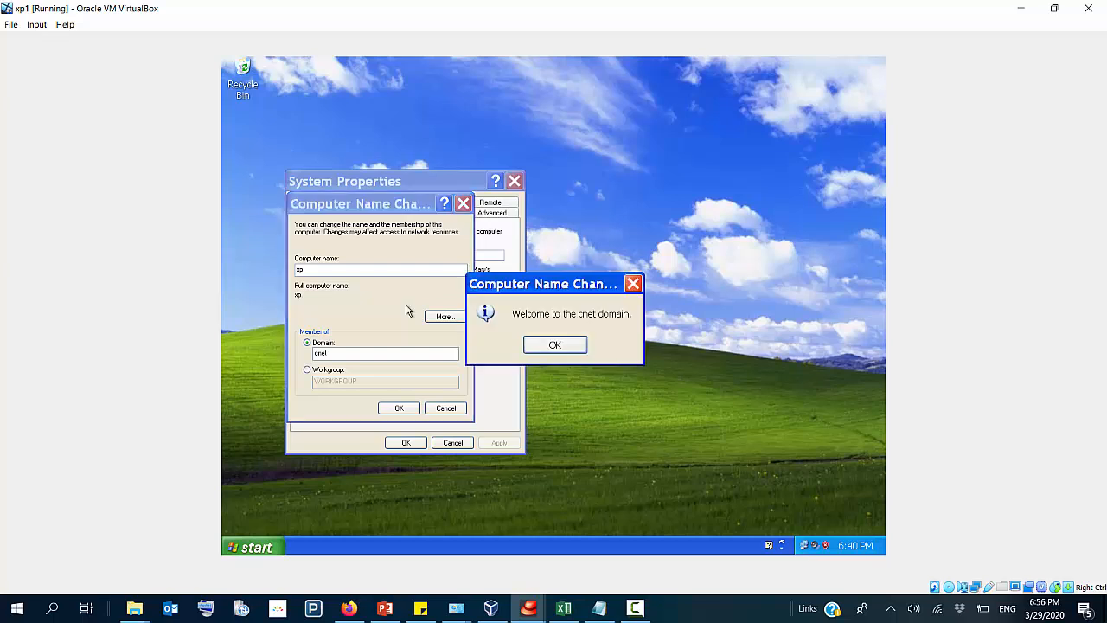
{"action": "left_click", "coordinate": [556, 346]}
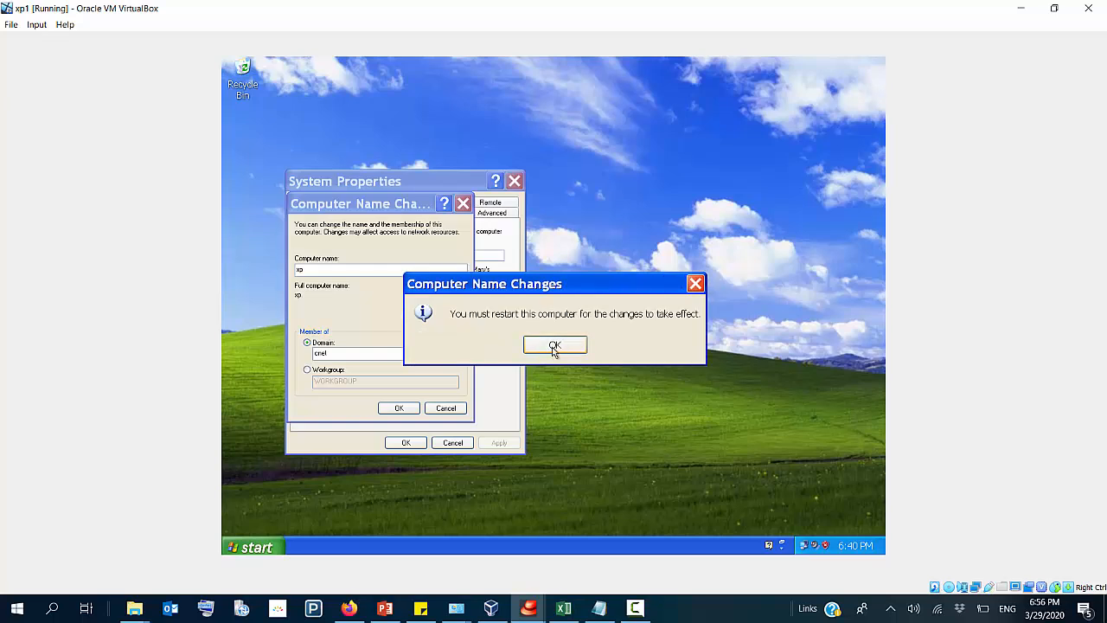
Step: Acknowledge the restart notice, close System Properties and restart the XP computer to apply the domain membership
{"action": "left_click", "coordinate": [555, 344]}
{"action": "left_click", "coordinate": [406, 443]}
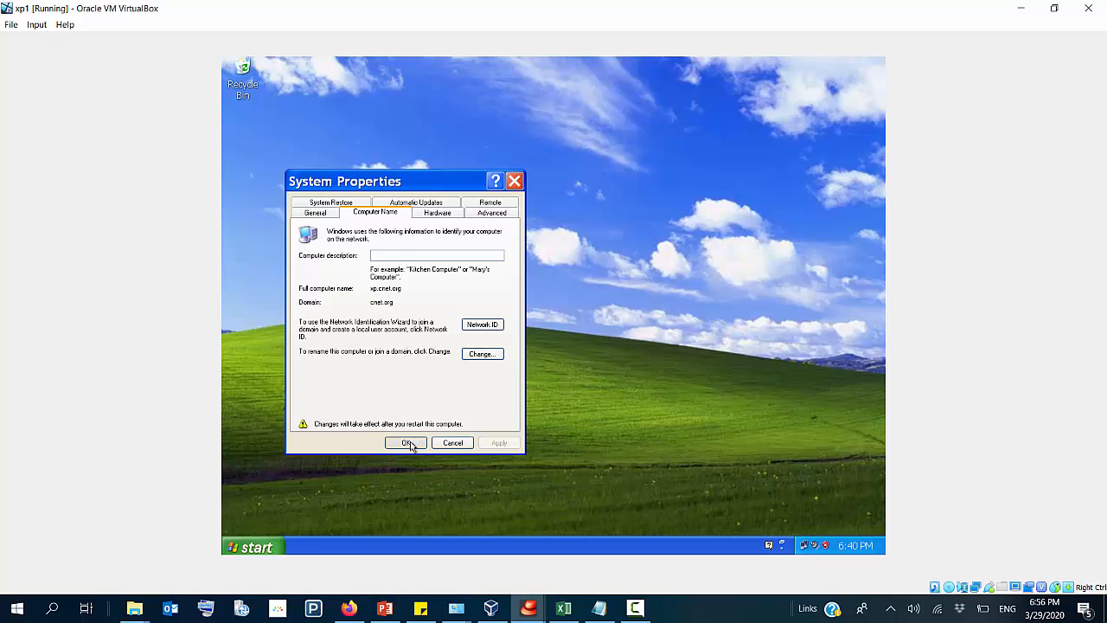
{"action": "left_click", "coordinate": [520, 353]}
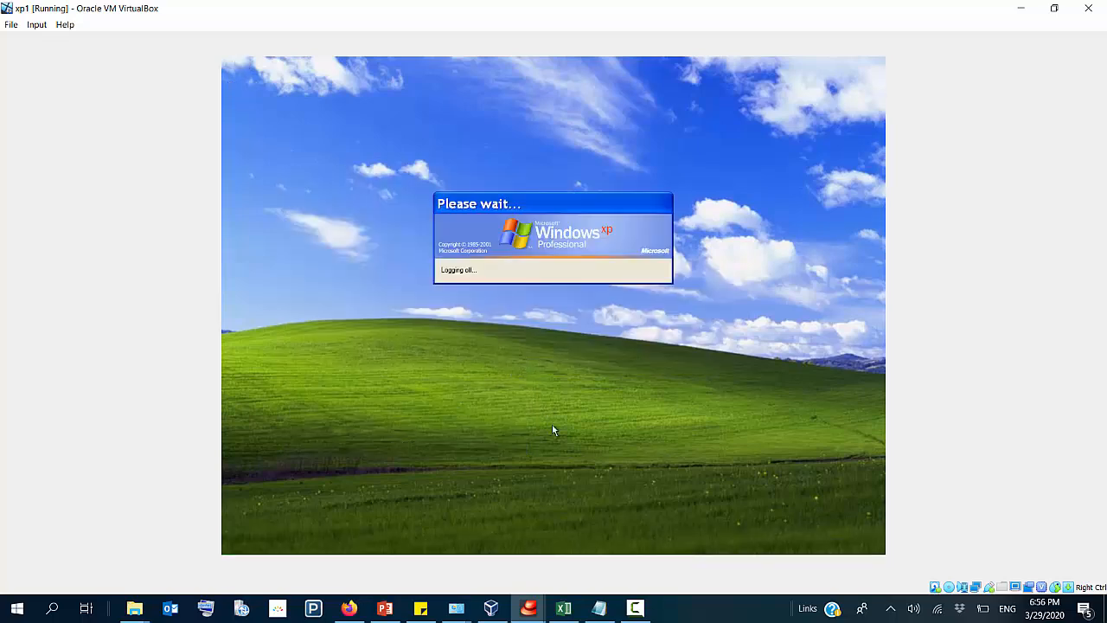
Step: Switch to the server virtual machine and refresh the Computers container of cnet.org to check for the XP computer
{"action": "left_click", "coordinate": [491, 608]}
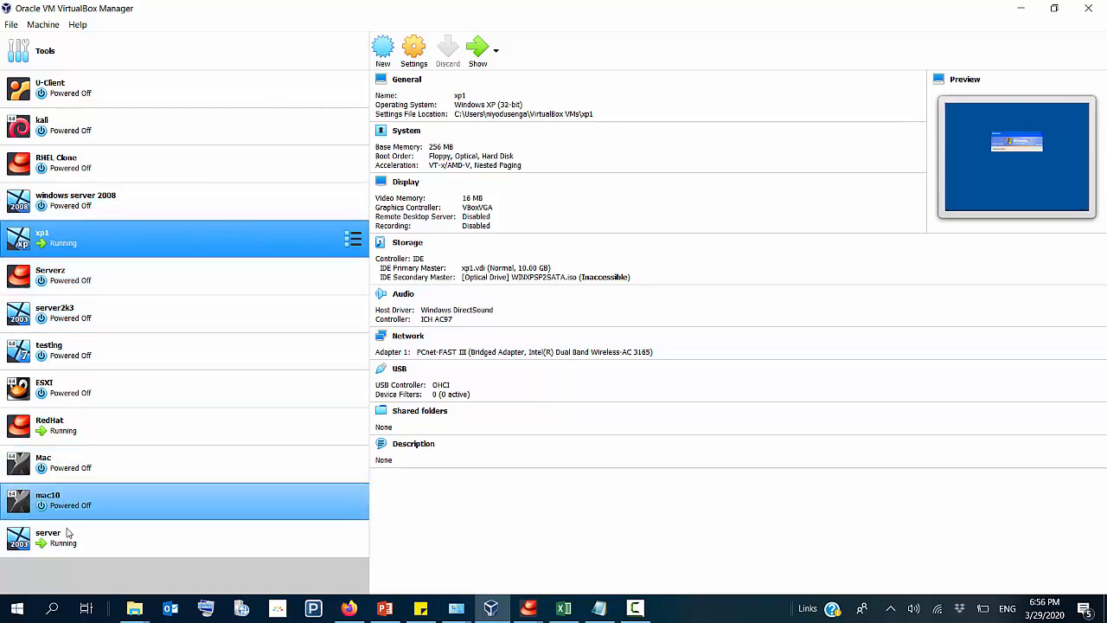
{"action": "left_click", "coordinate": [129, 537]}
{"action": "left_click", "coordinate": [480, 52]}
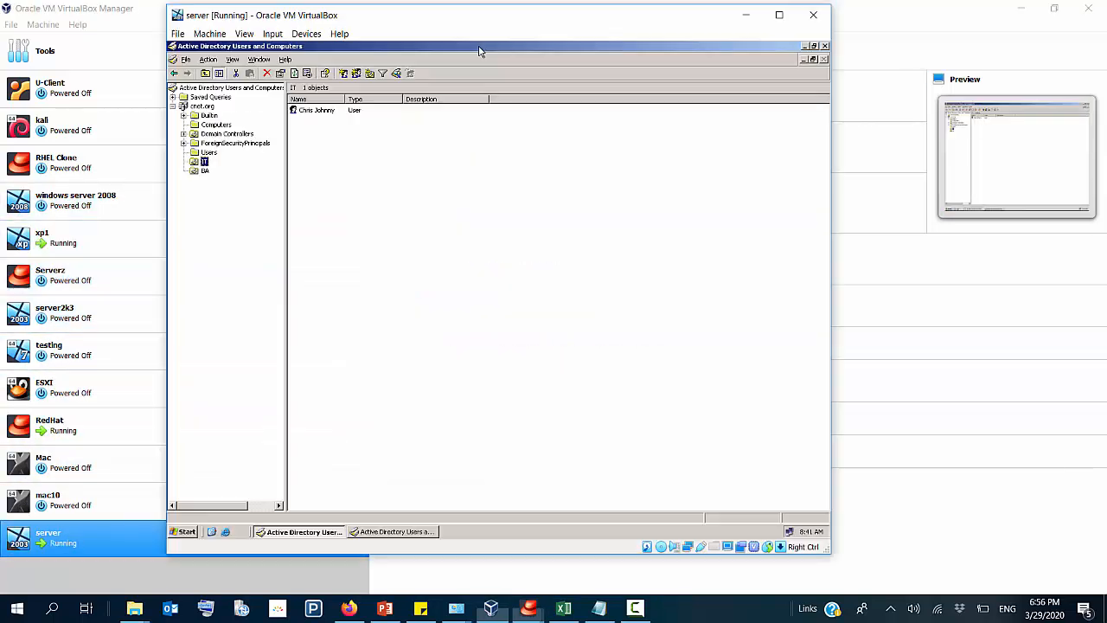
{"action": "left_click", "coordinate": [215, 124]}
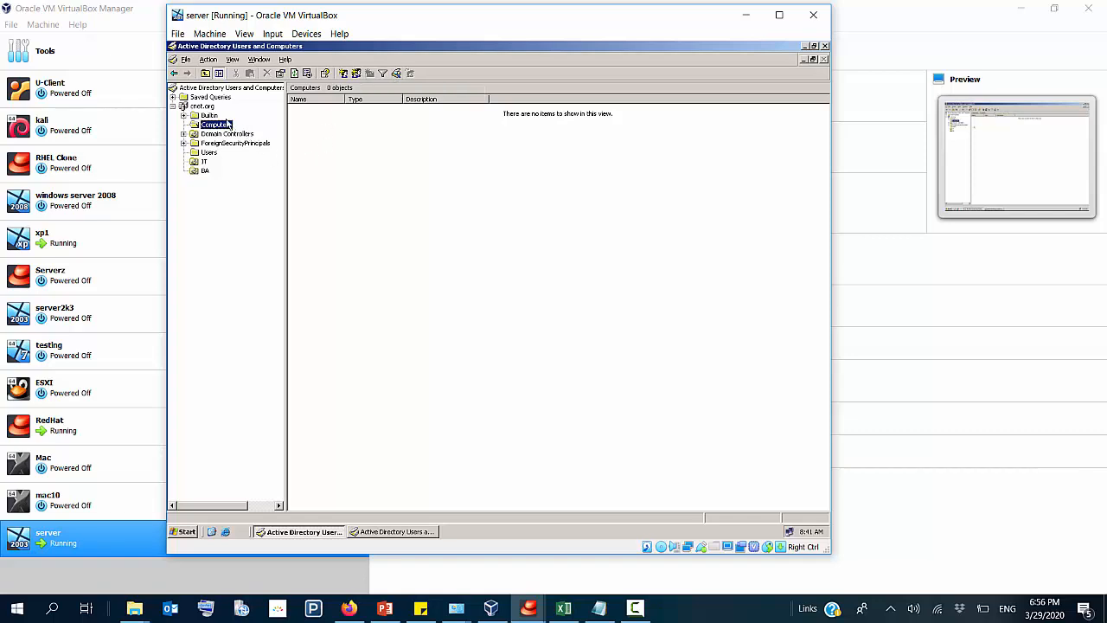
{"action": "right_click", "coordinate": [353, 158]}
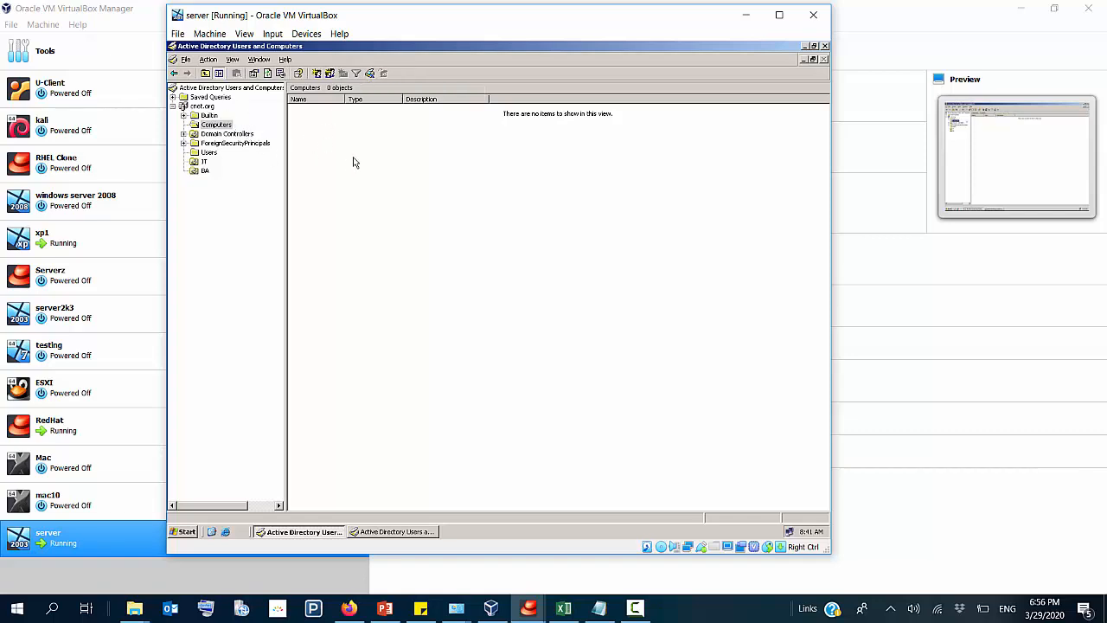
{"action": "left_click", "coordinate": [403, 213]}
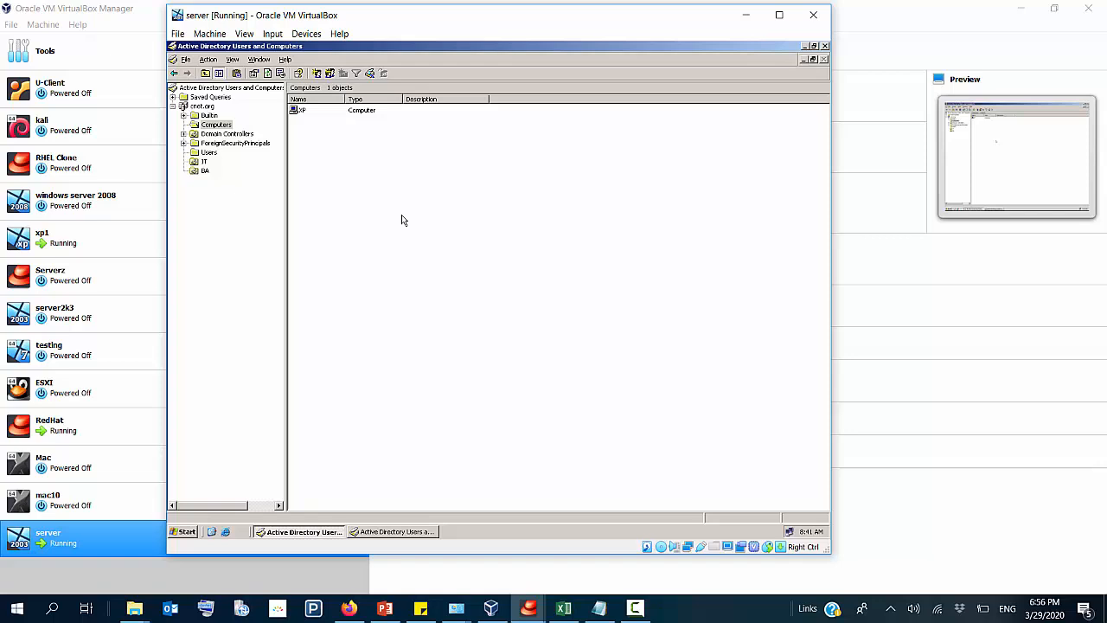
{"action": "left_click", "coordinate": [306, 110]}
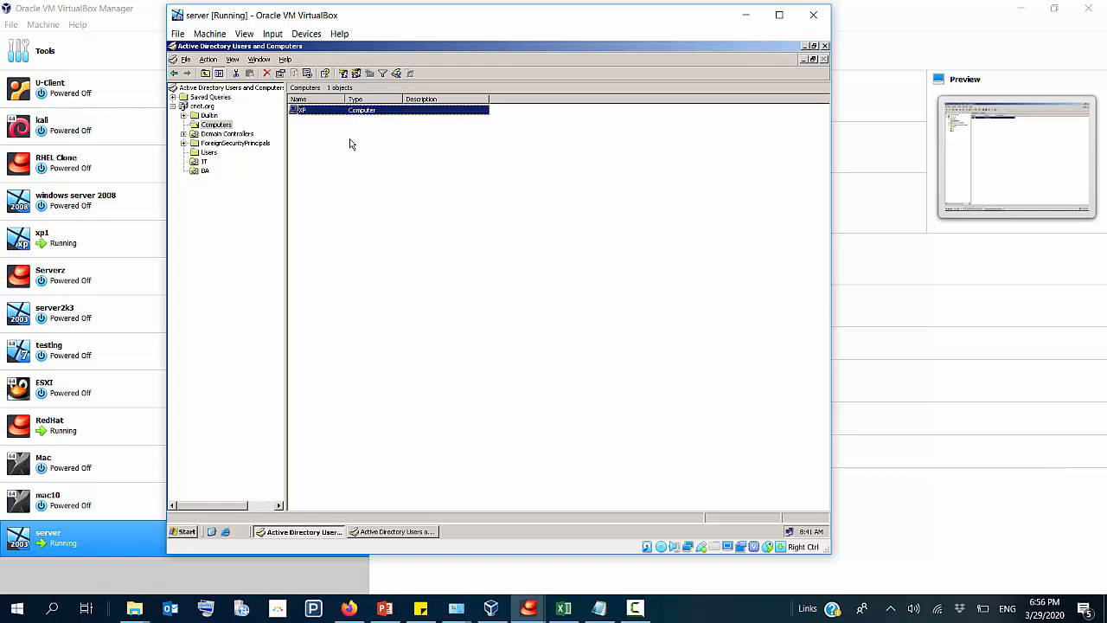
Step: Review the users in the BA and IT organizational units and return to the Computers container
{"action": "left_click", "coordinate": [205, 171]}
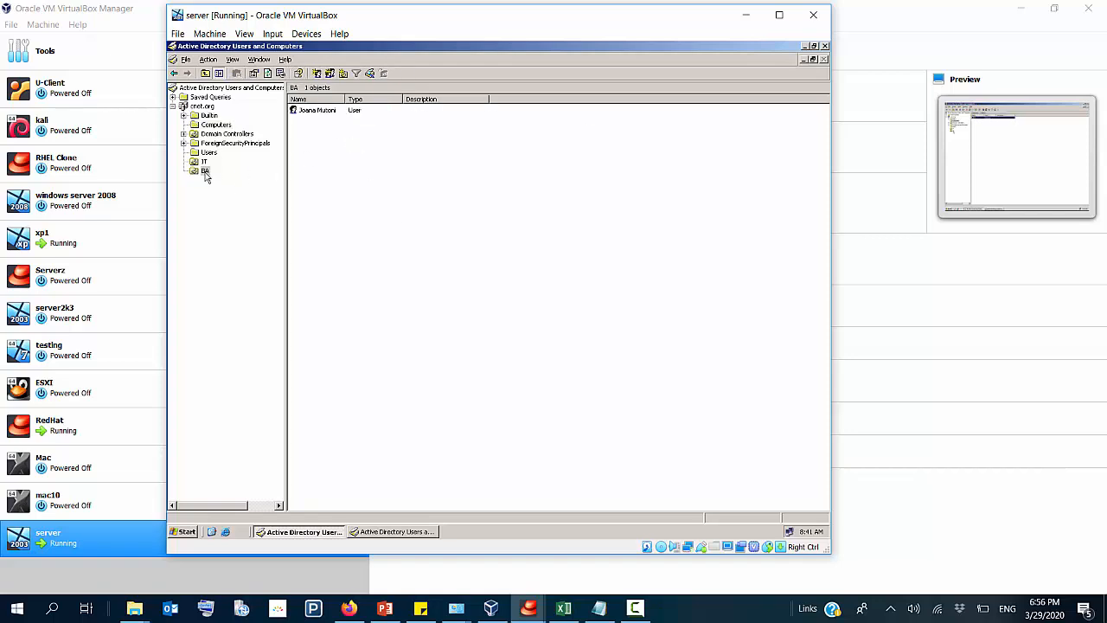
{"action": "left_click", "coordinate": [204, 162]}
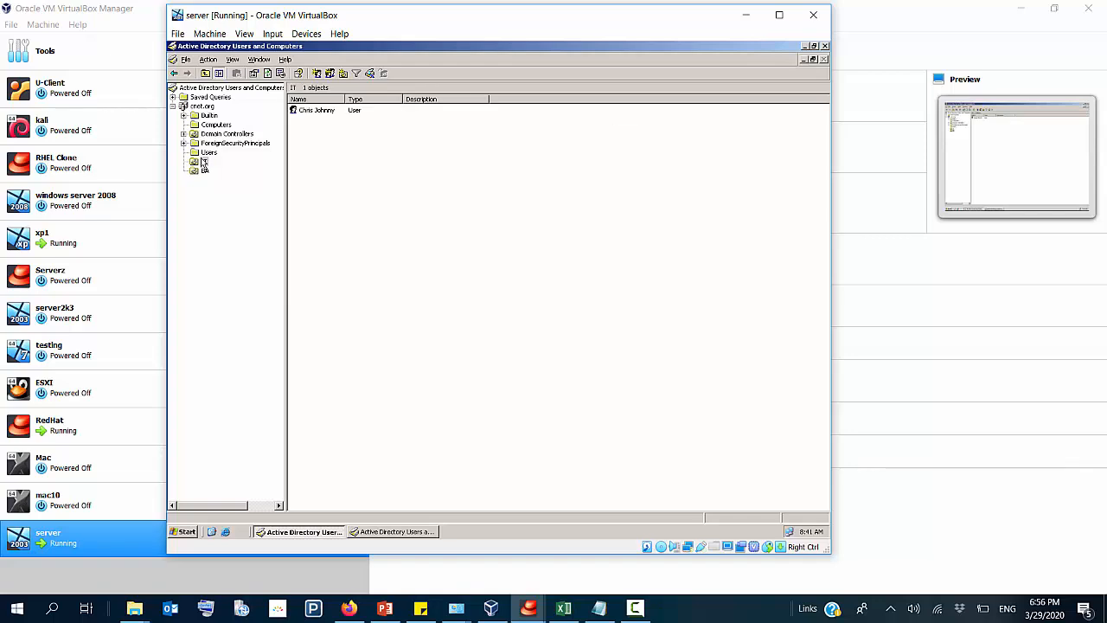
{"action": "left_click", "coordinate": [216, 125]}
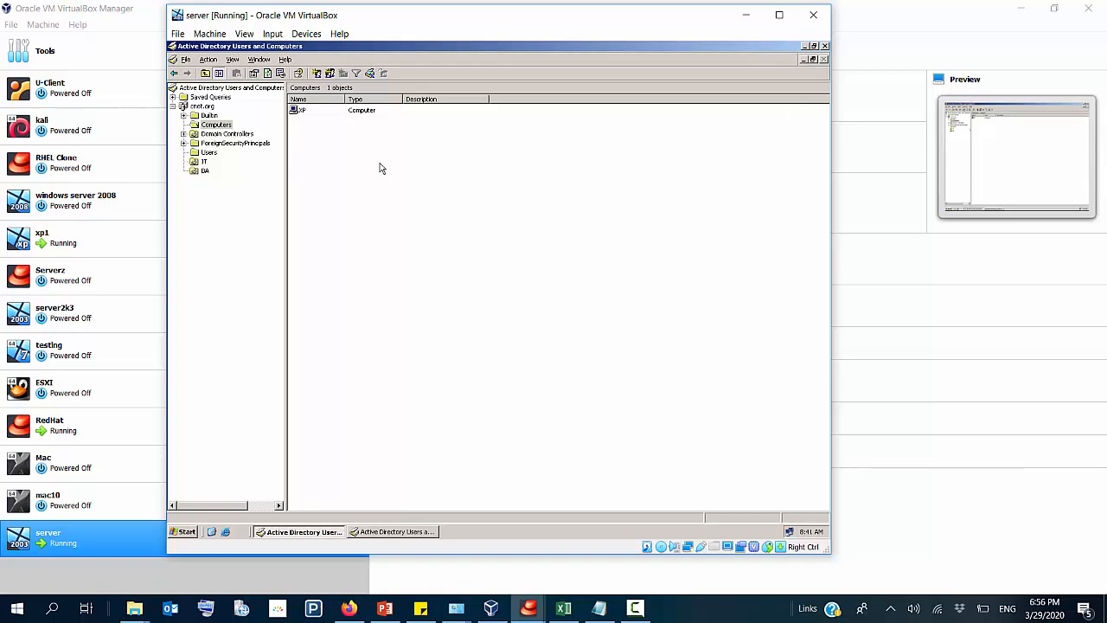
Step: Show the running xp1 virtual machine, dismiss the mouse integration notice and bring up the Windows logon dialog
{"action": "left_click", "coordinate": [545, 612]}
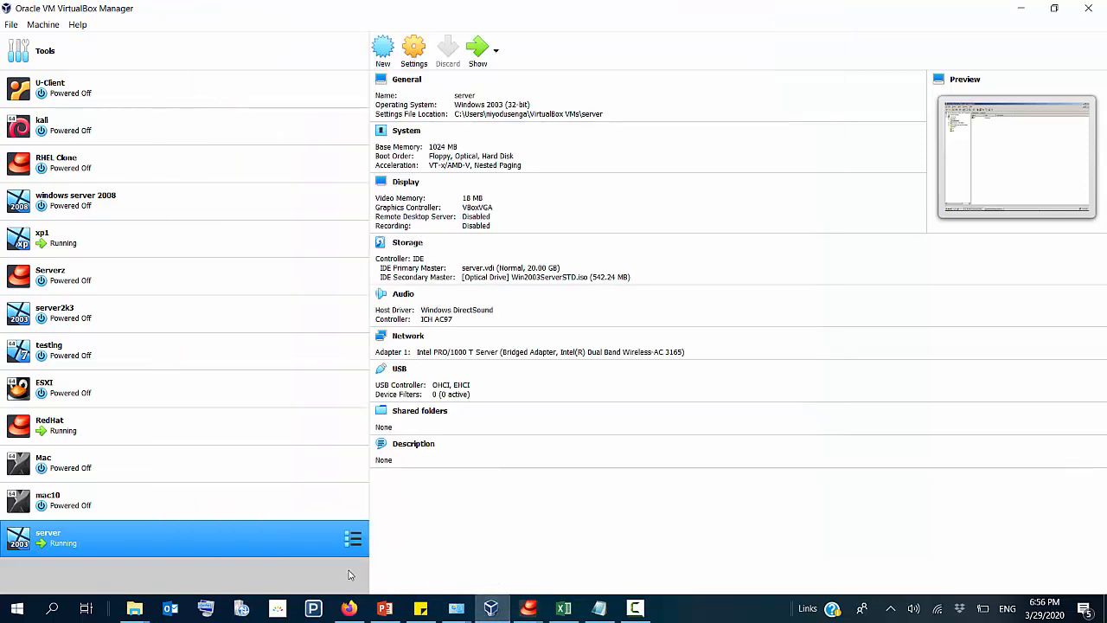
{"action": "left_click", "coordinate": [85, 245]}
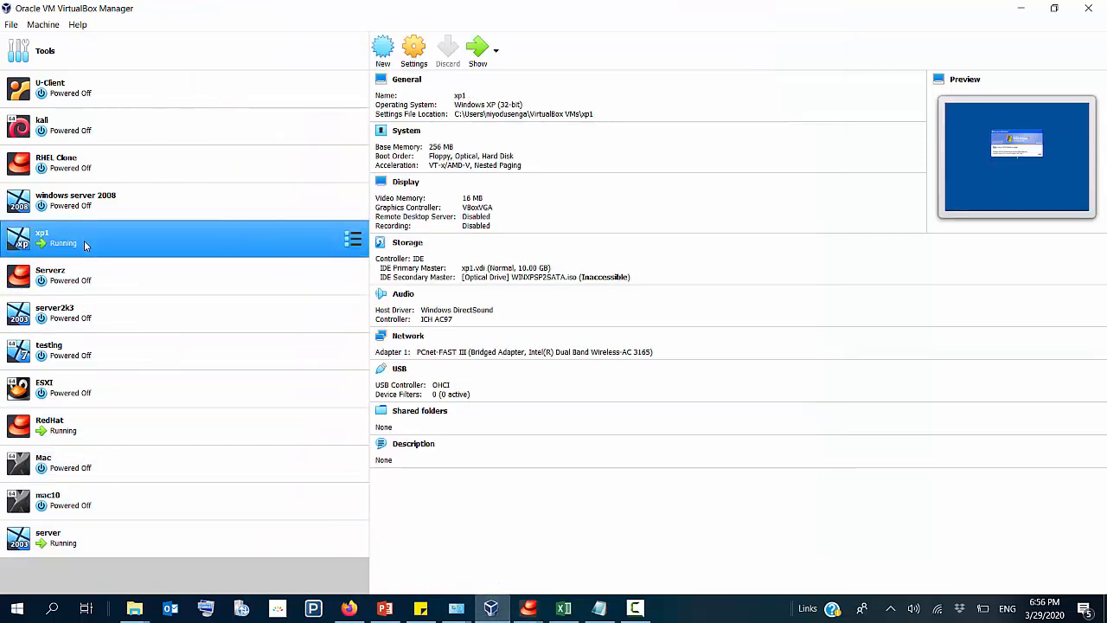
{"action": "left_click", "coordinate": [477, 52]}
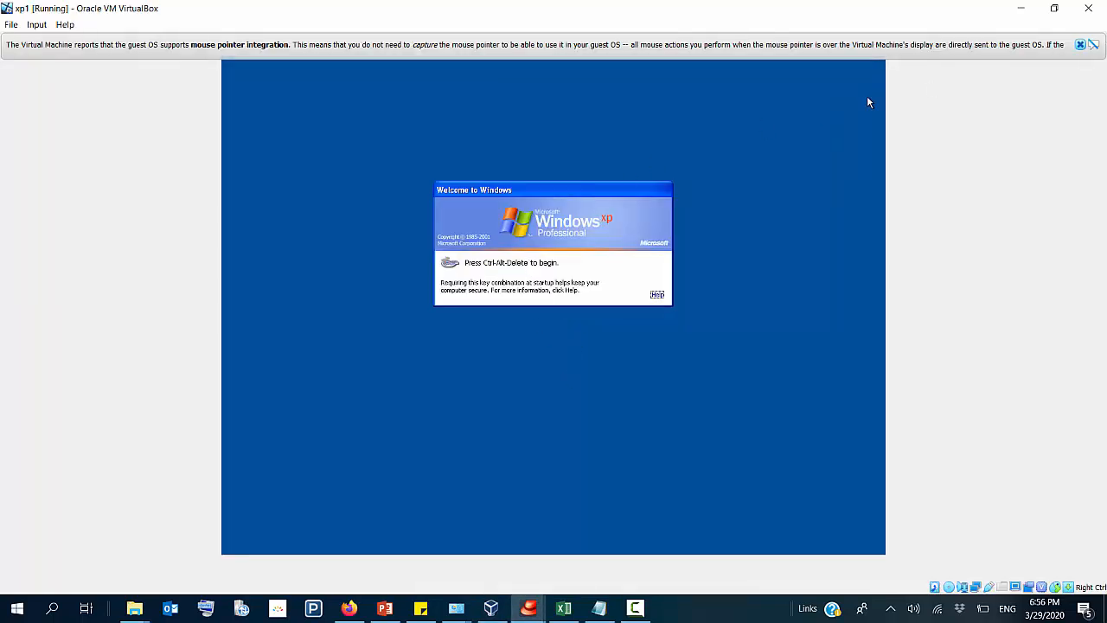
{"action": "left_click", "coordinate": [1079, 44]}
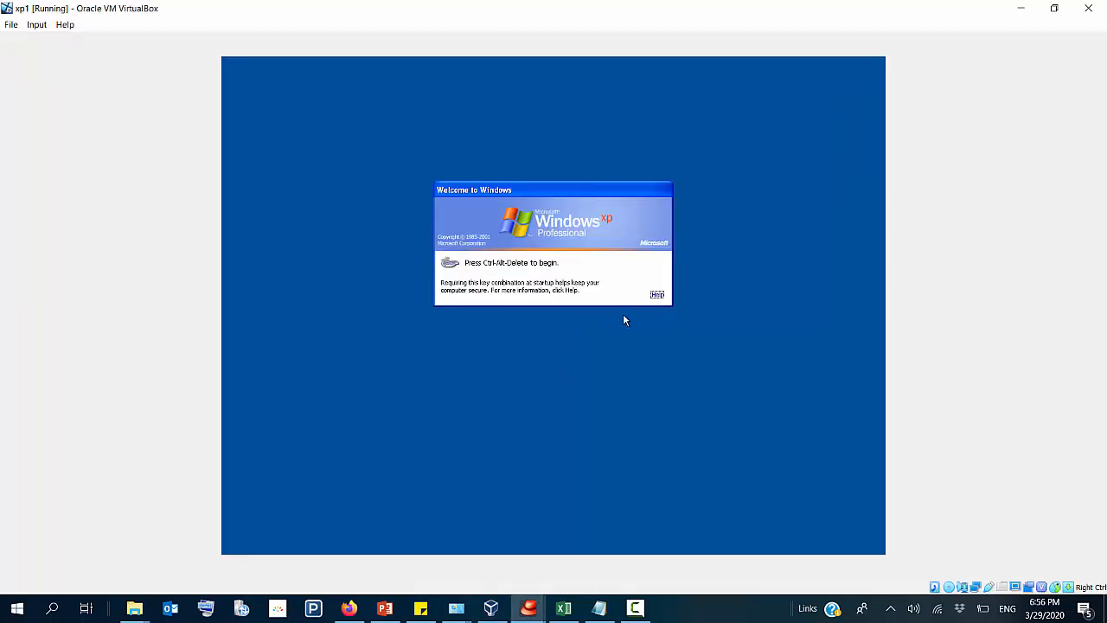
{"action": "key", "text": "ctrl+alt+Delete"}
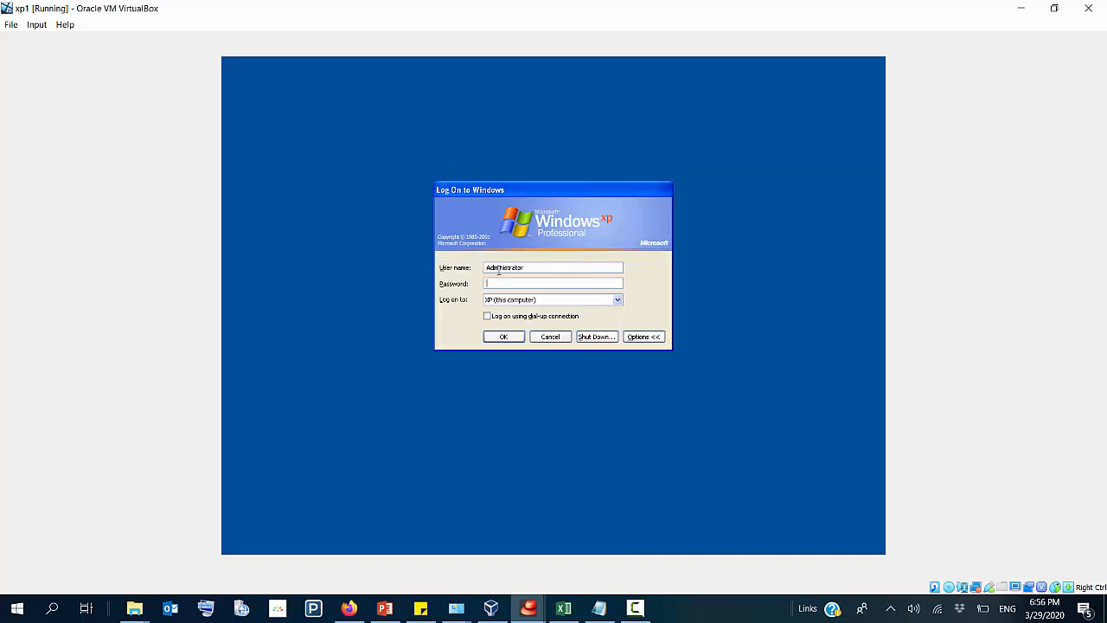
Step: Log on to the CNET domain with the BA user's logon name and account password
{"action": "double_click", "coordinate": [508, 267]}
{"action": "type", "text": "joana"}
{"action": "left_click", "coordinate": [487, 300]}
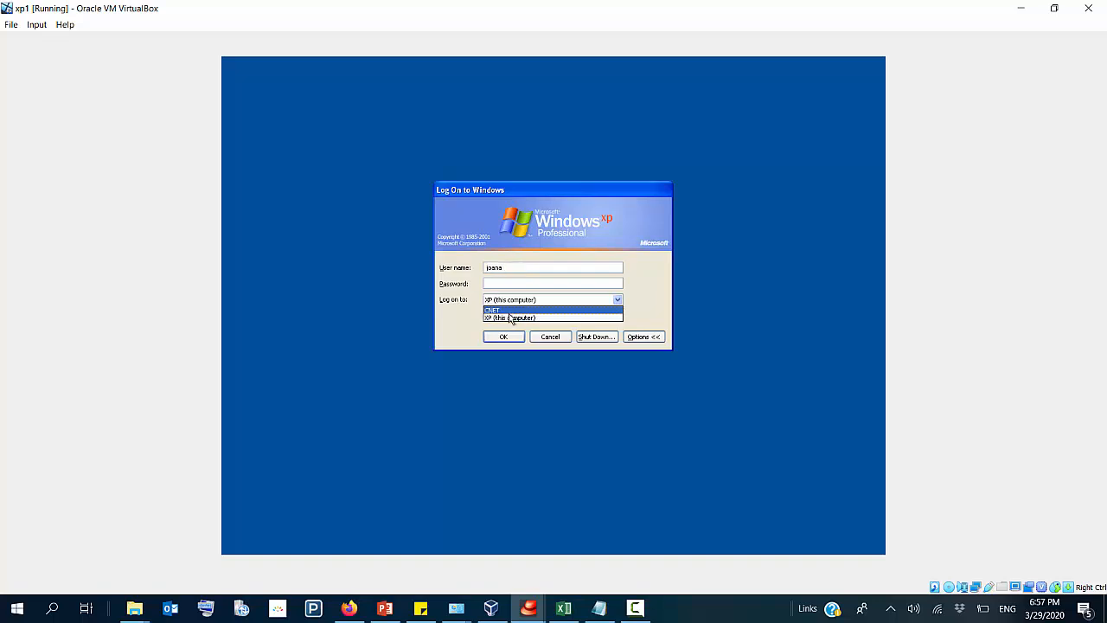
{"action": "left_click", "coordinate": [510, 309]}
{"action": "left_click", "coordinate": [504, 282]}
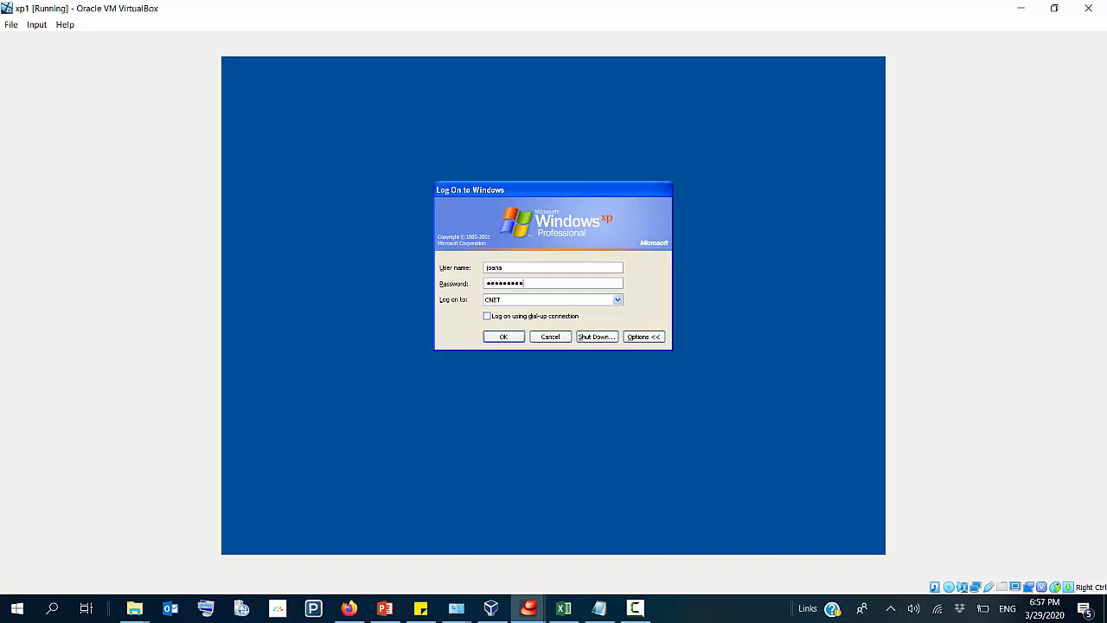
{"action": "key", "text": "Return"}
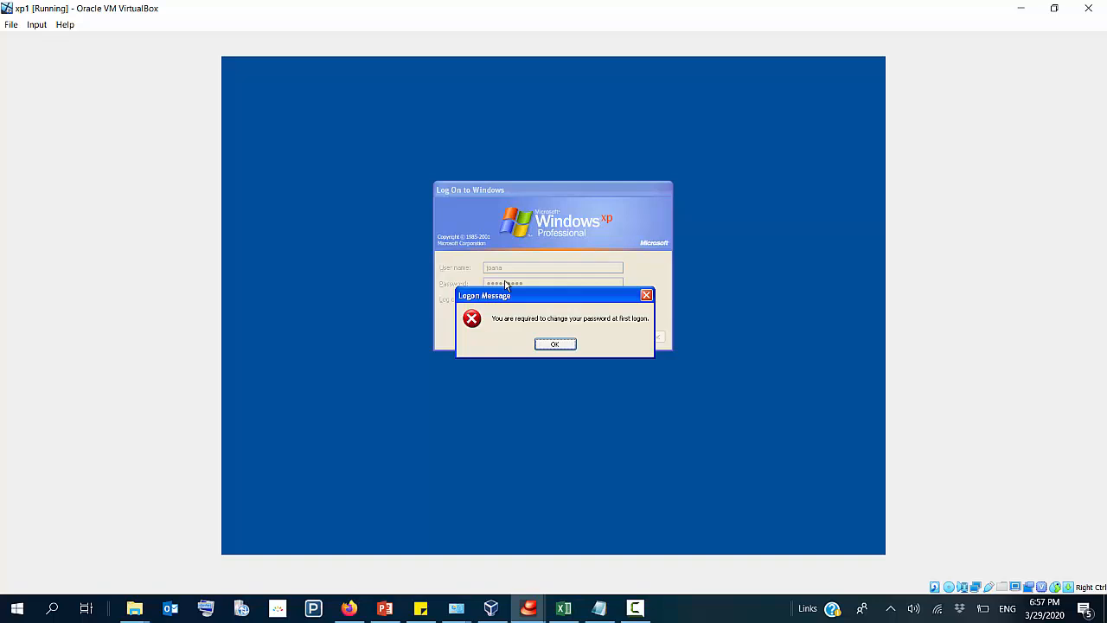
Step: Set and confirm a new account password as required at first logon, and check which account is signed in
{"action": "left_click", "coordinate": [550, 346]}
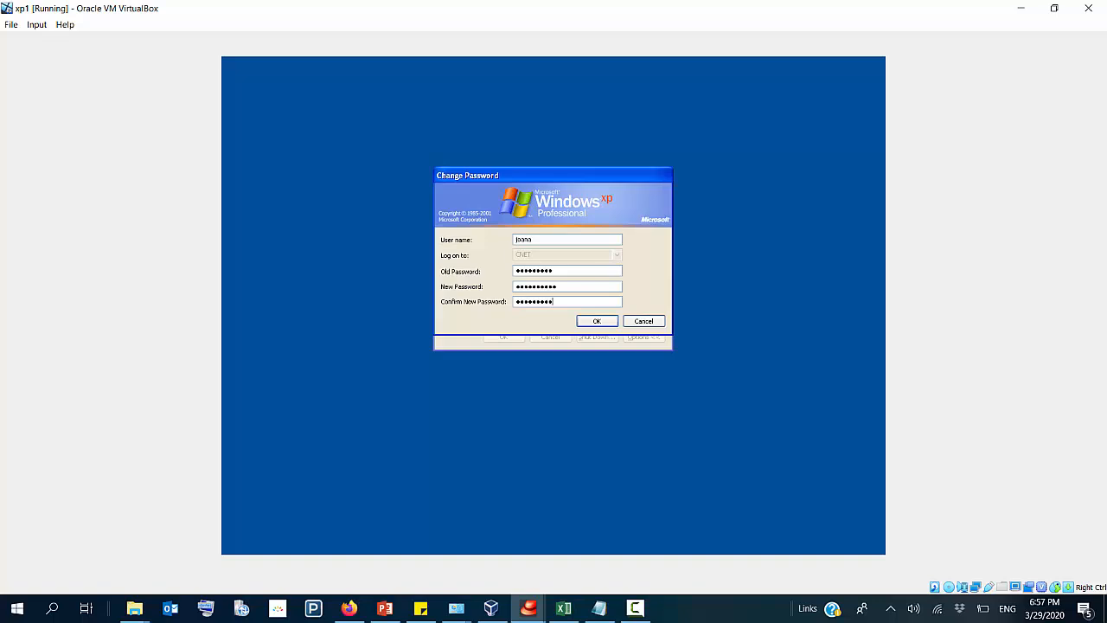
{"action": "key", "text": "Return"}
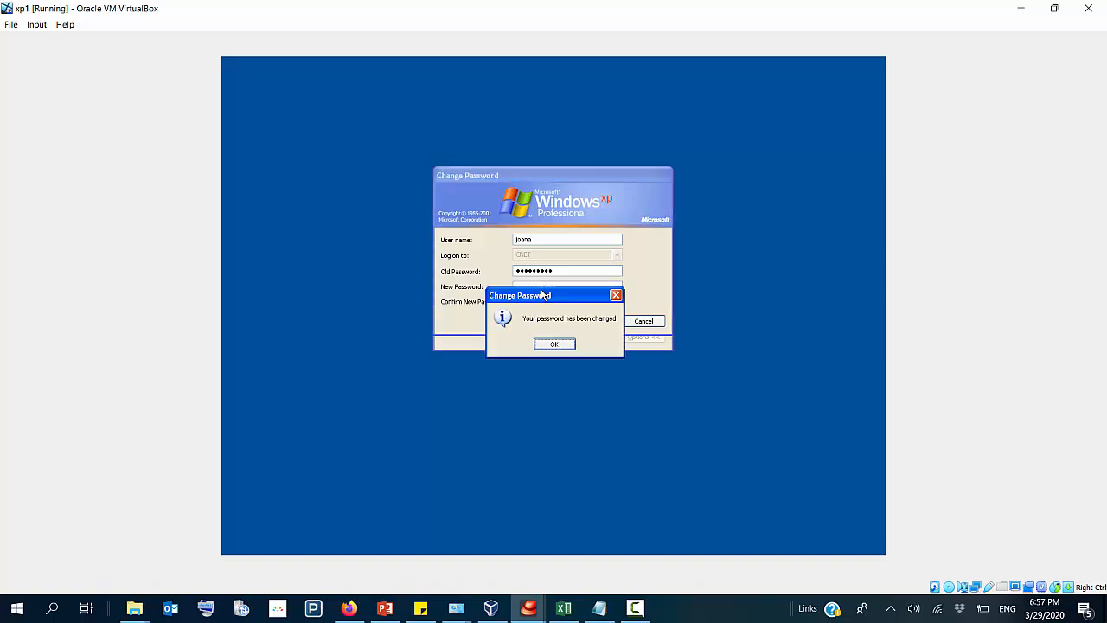
{"action": "left_click", "coordinate": [557, 345]}
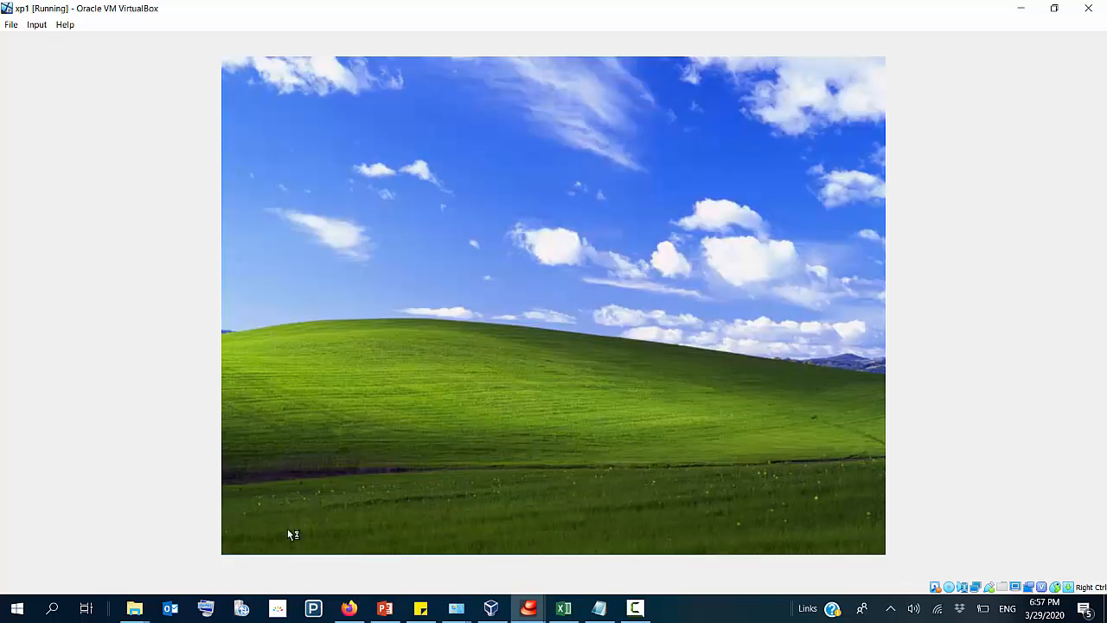
{"action": "left_click", "coordinate": [244, 545]}
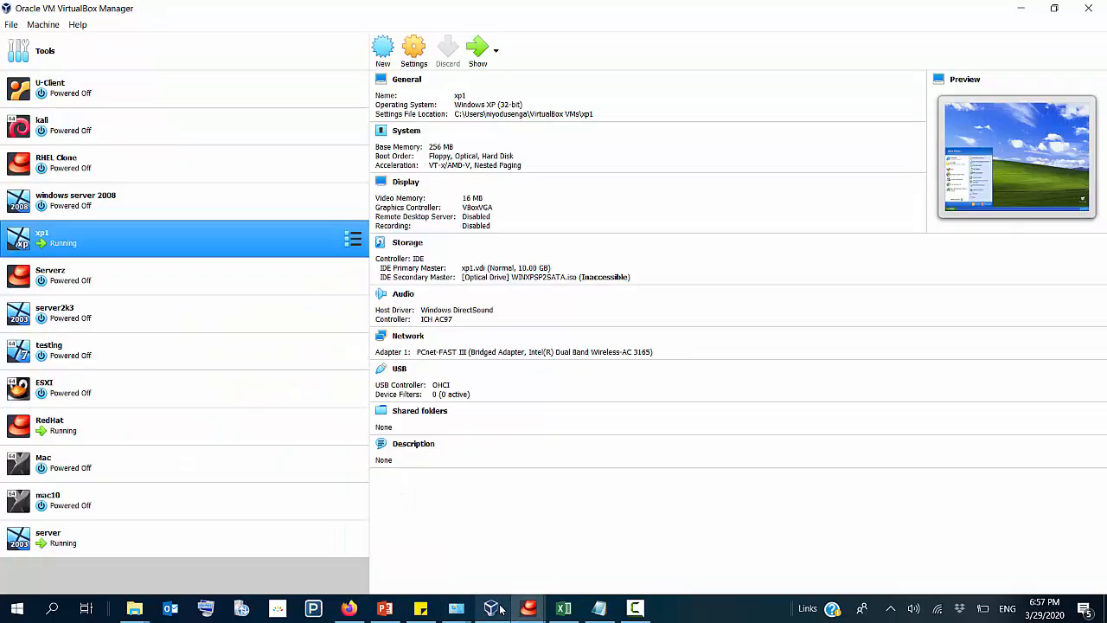
Step: Switch to the server virtual machine and open the logon hours in the account properties of the BA organizational unit's user
{"action": "left_click", "coordinate": [491, 608]}
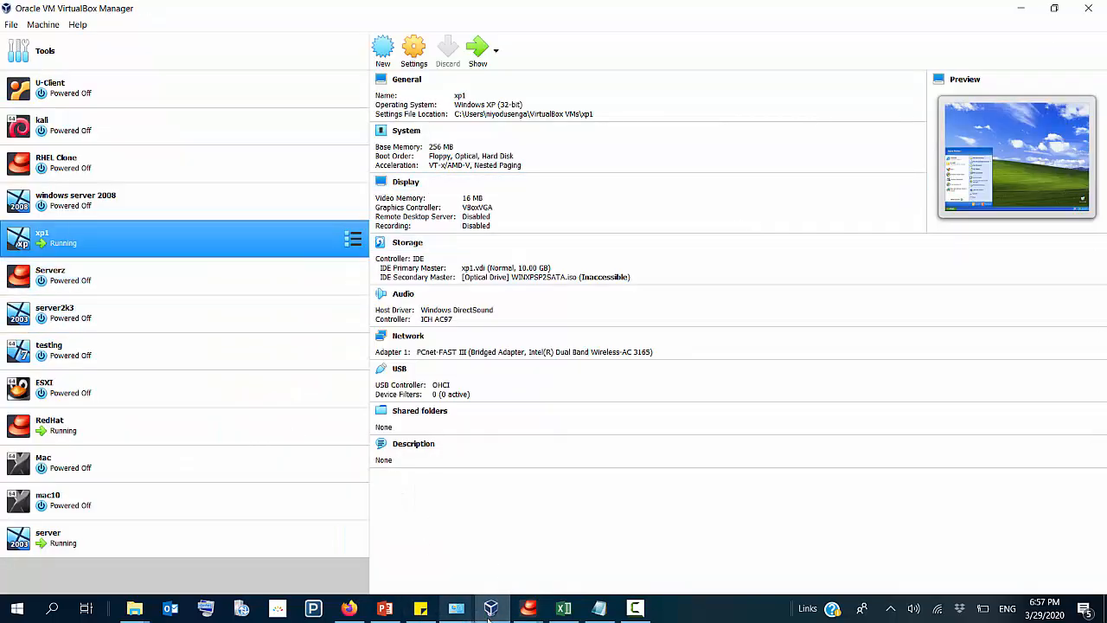
{"action": "left_click", "coordinate": [113, 527]}
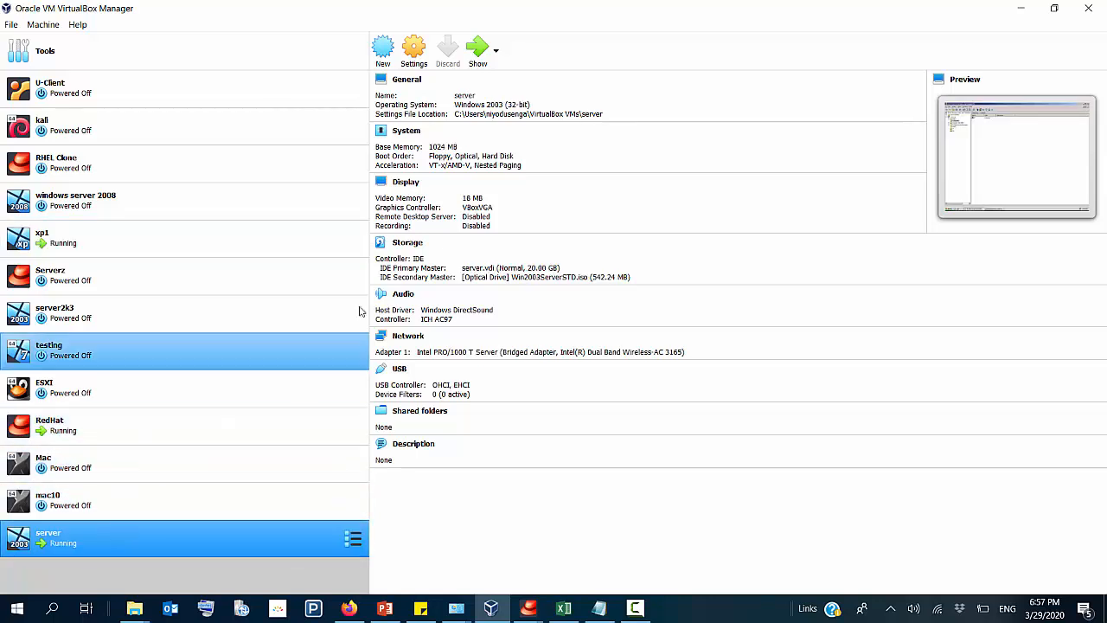
{"action": "left_click", "coordinate": [478, 50]}
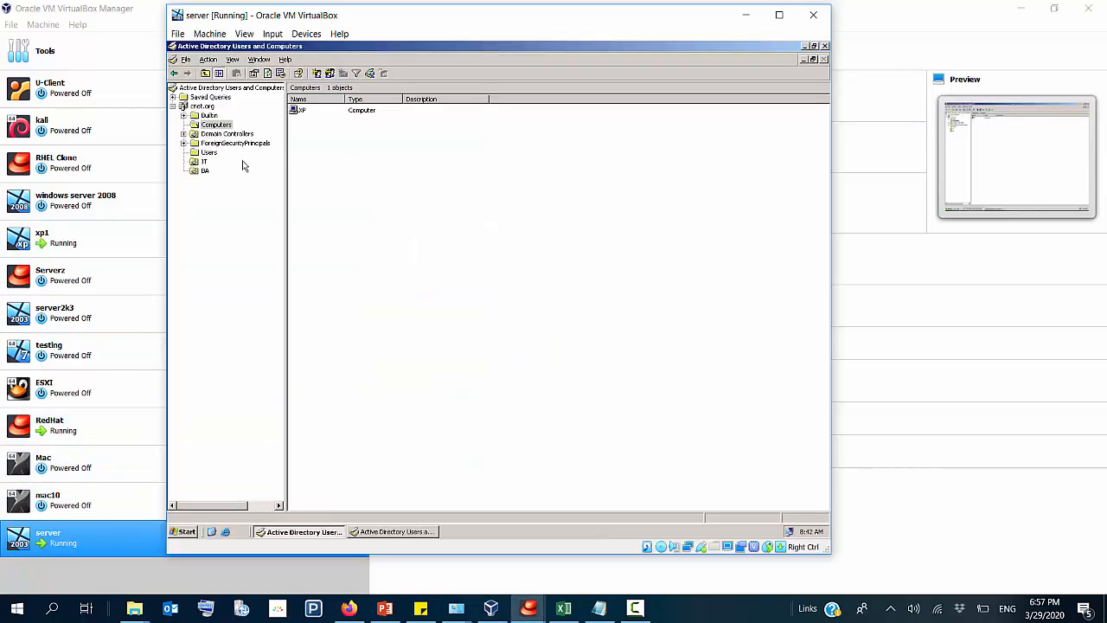
{"action": "left_click", "coordinate": [207, 170]}
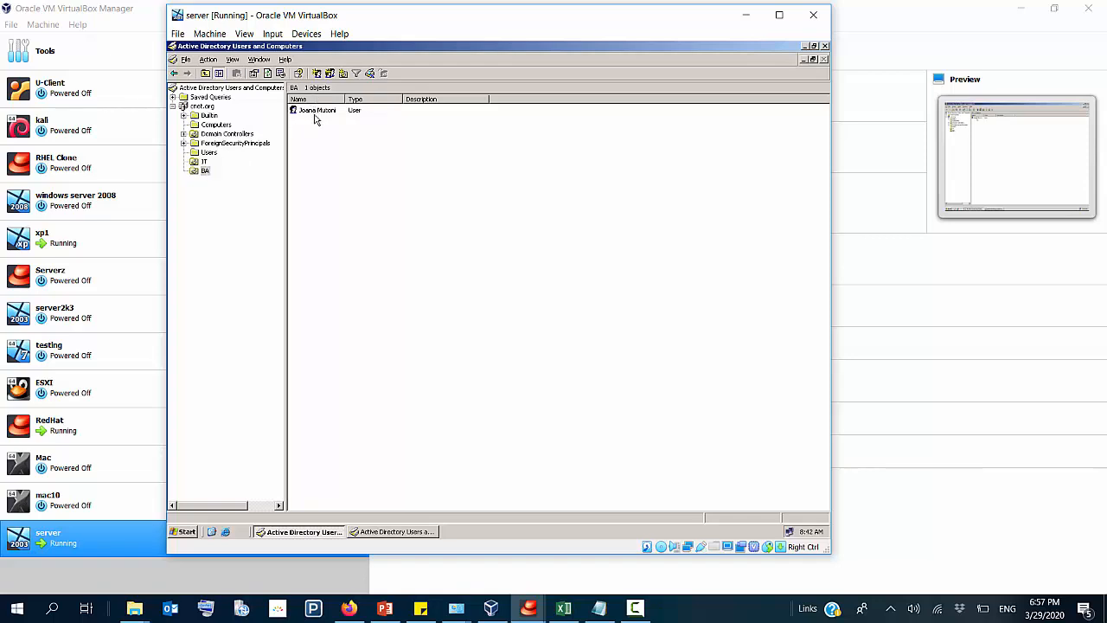
{"action": "left_click", "coordinate": [316, 119]}
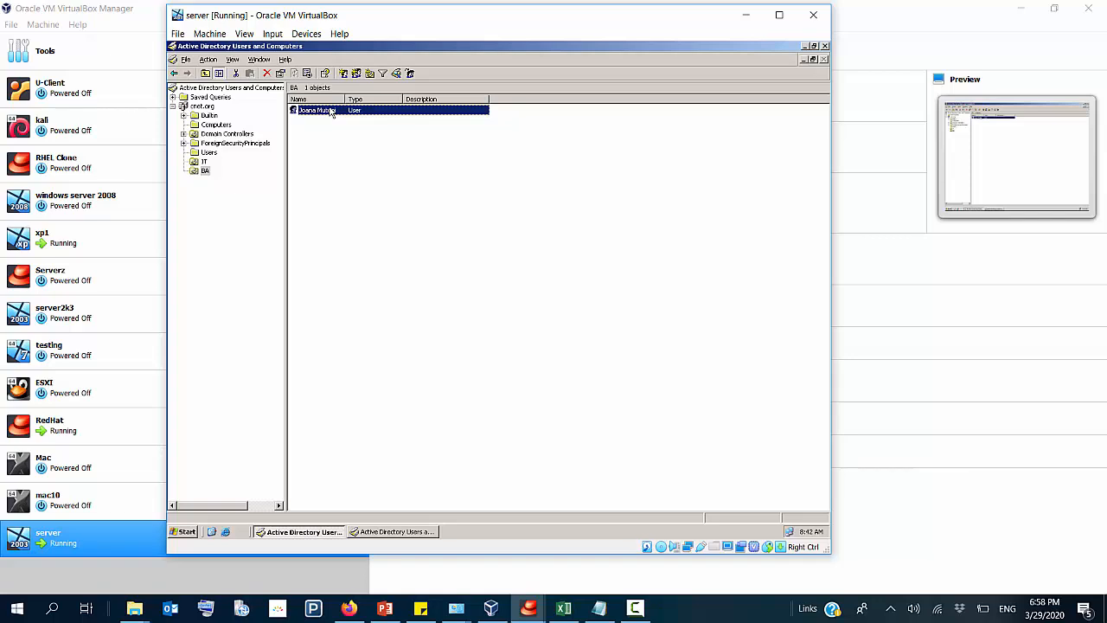
{"action": "right_click", "coordinate": [330, 111]}
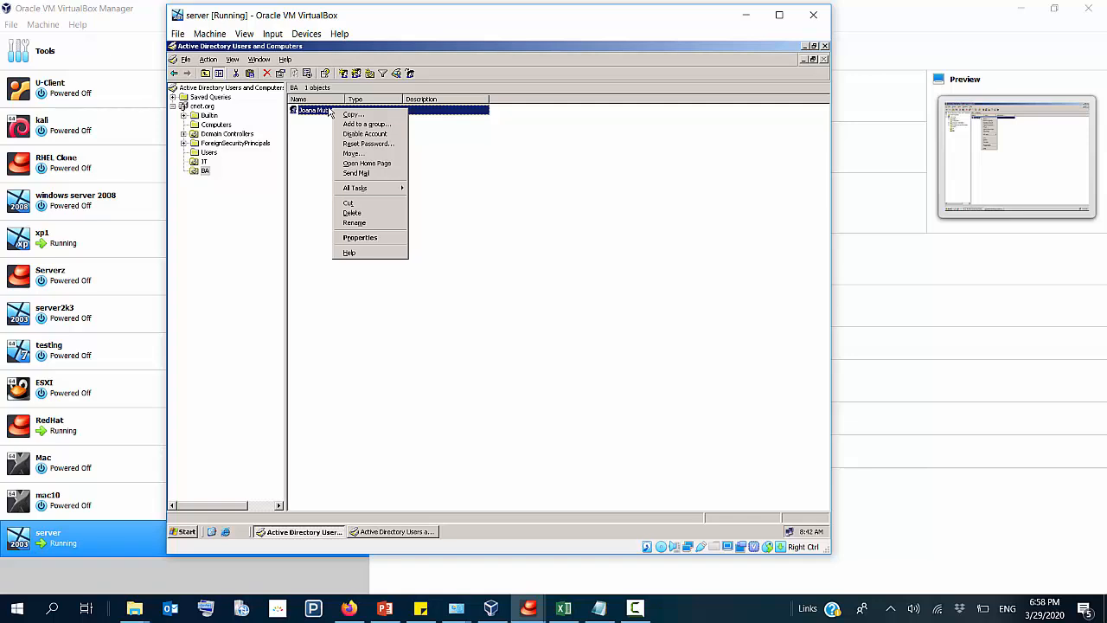
{"action": "left_click", "coordinate": [404, 244]}
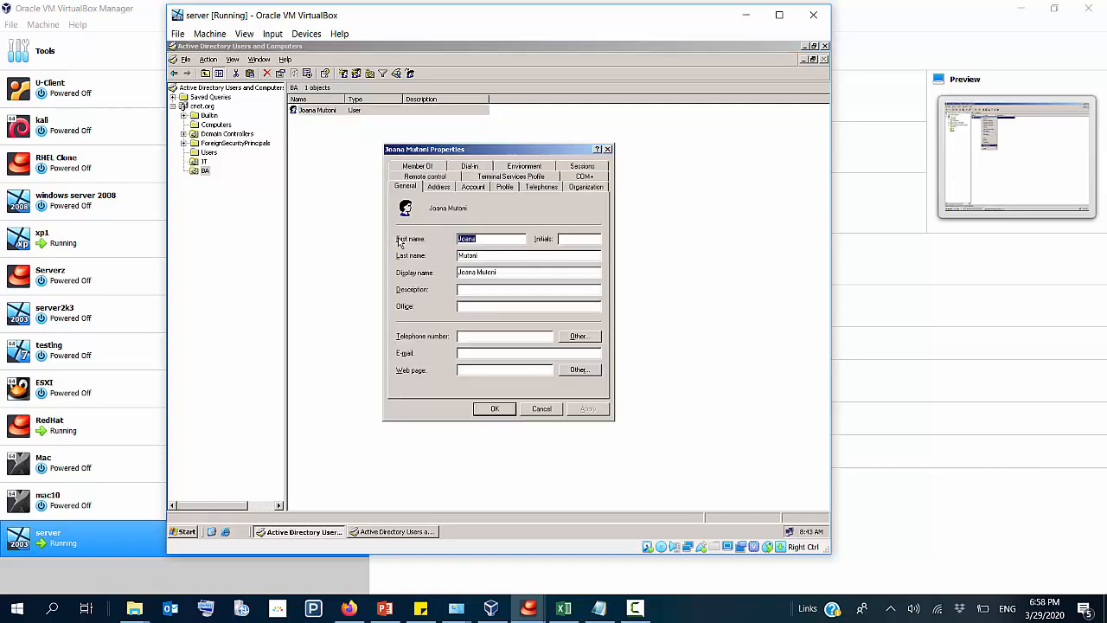
{"action": "left_click", "coordinate": [478, 188]}
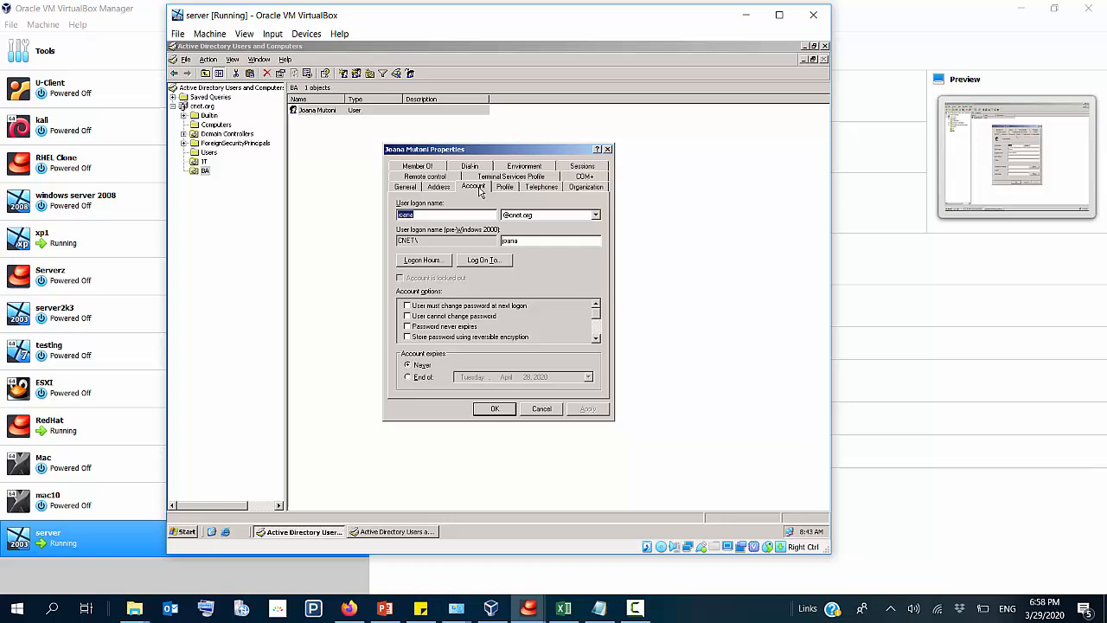
{"action": "left_click", "coordinate": [425, 265]}
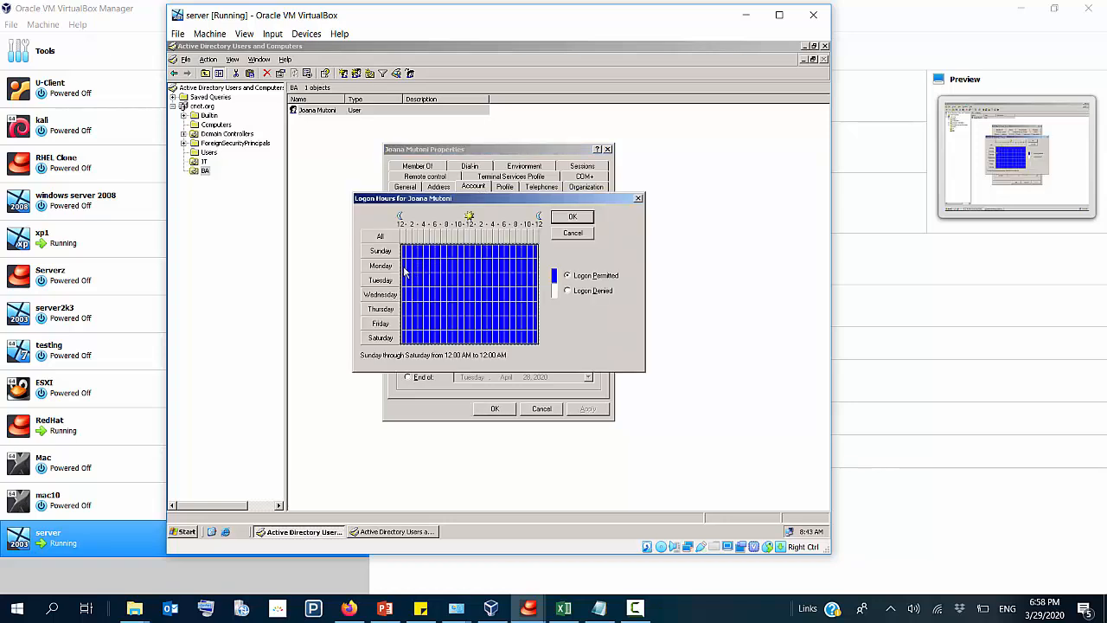
Step: Check the host's calendar date and set the user's Sunday logon hours: permitted from 12:00 AM to 12:00 PM, denied for the rest
{"action": "left_click", "coordinate": [1037, 611]}
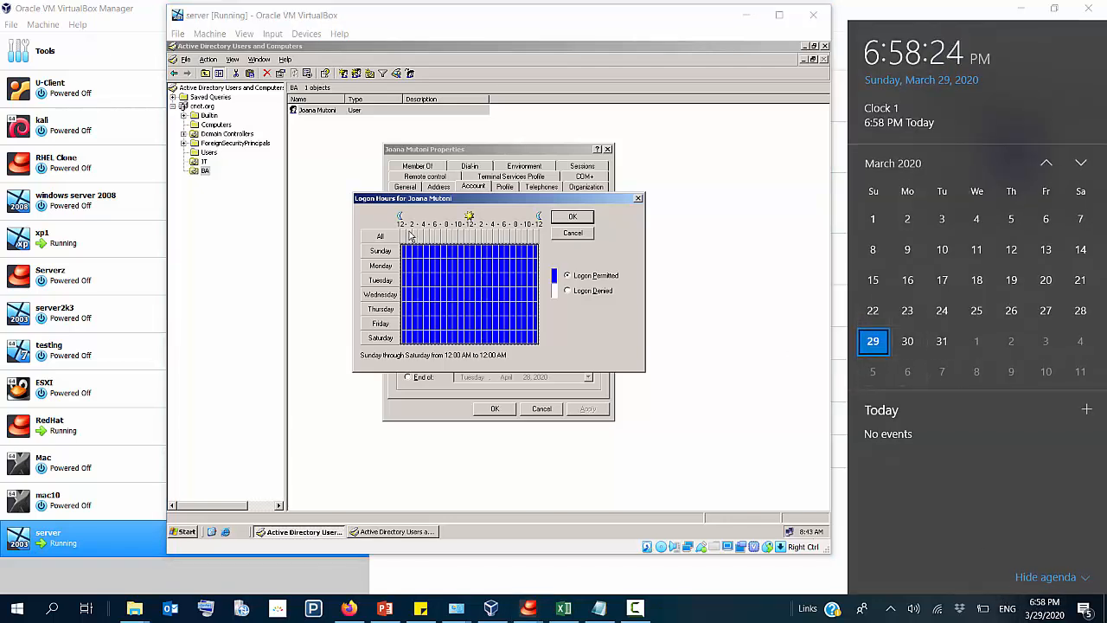
{"action": "left_click_drag", "start_coordinate": [407, 256], "coordinate": [538, 257]}
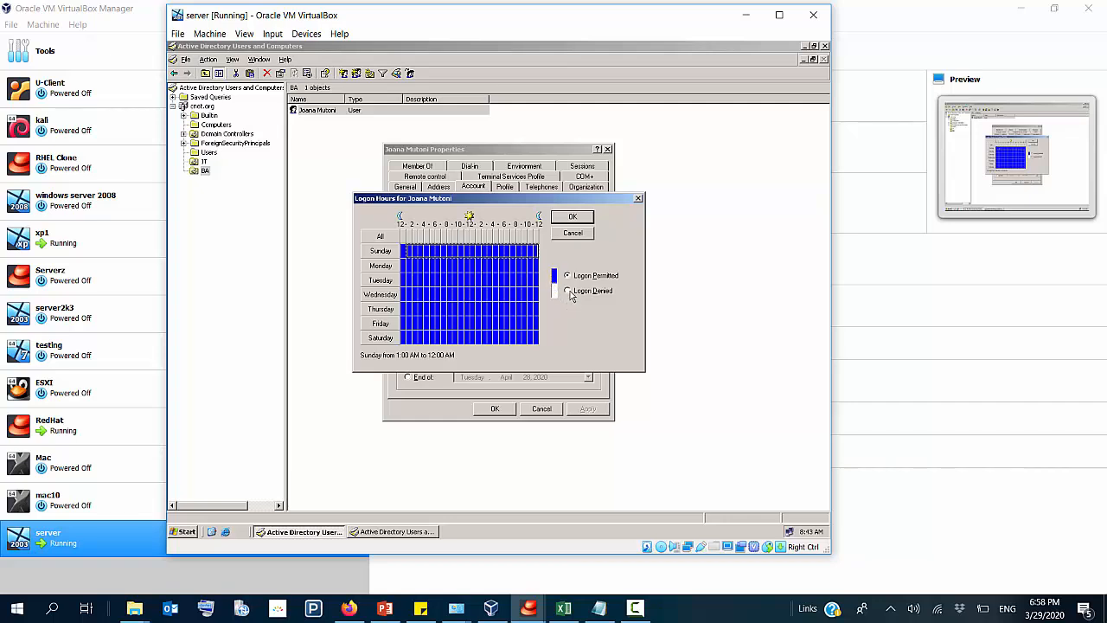
{"action": "left_click", "coordinate": [569, 292]}
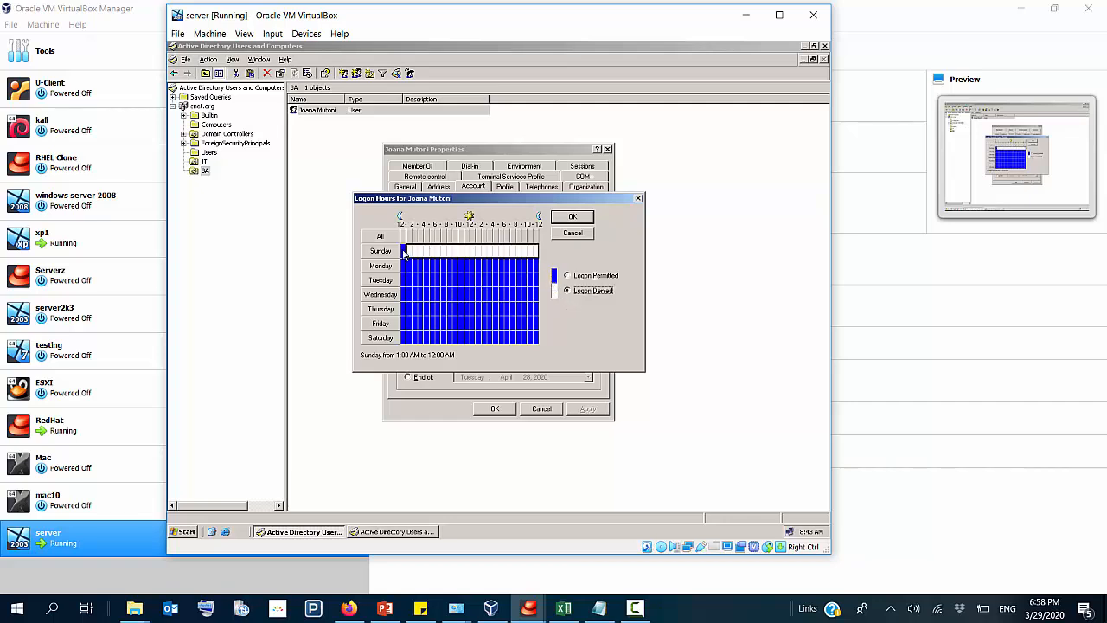
{"action": "left_click", "coordinate": [404, 252]}
{"action": "left_click", "coordinate": [568, 292]}
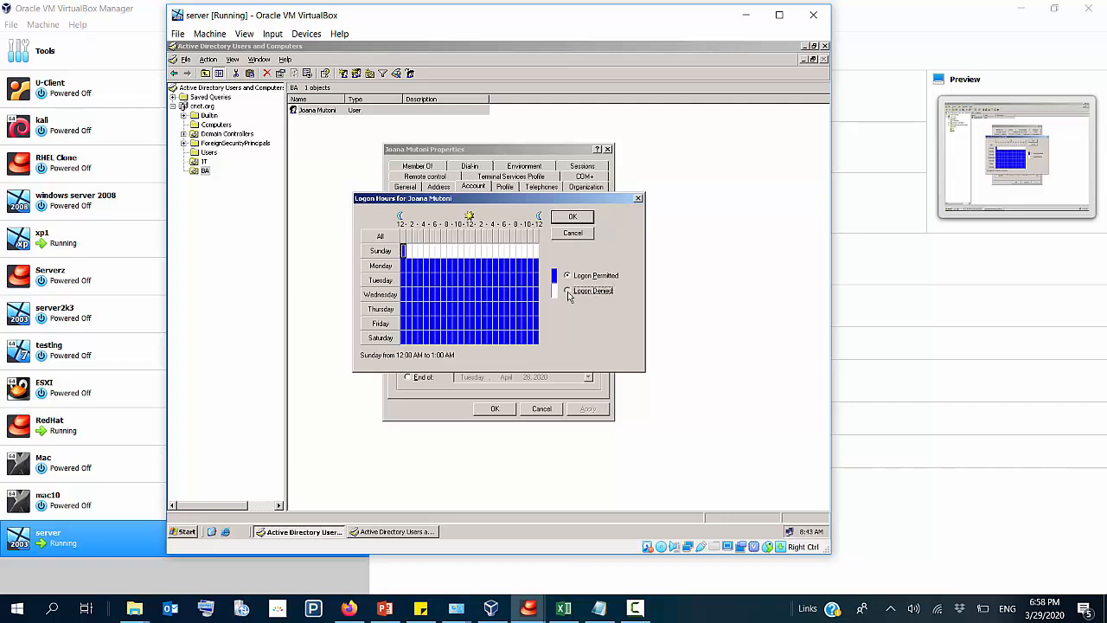
{"action": "left_click_drag", "start_coordinate": [407, 251], "coordinate": [471, 253]}
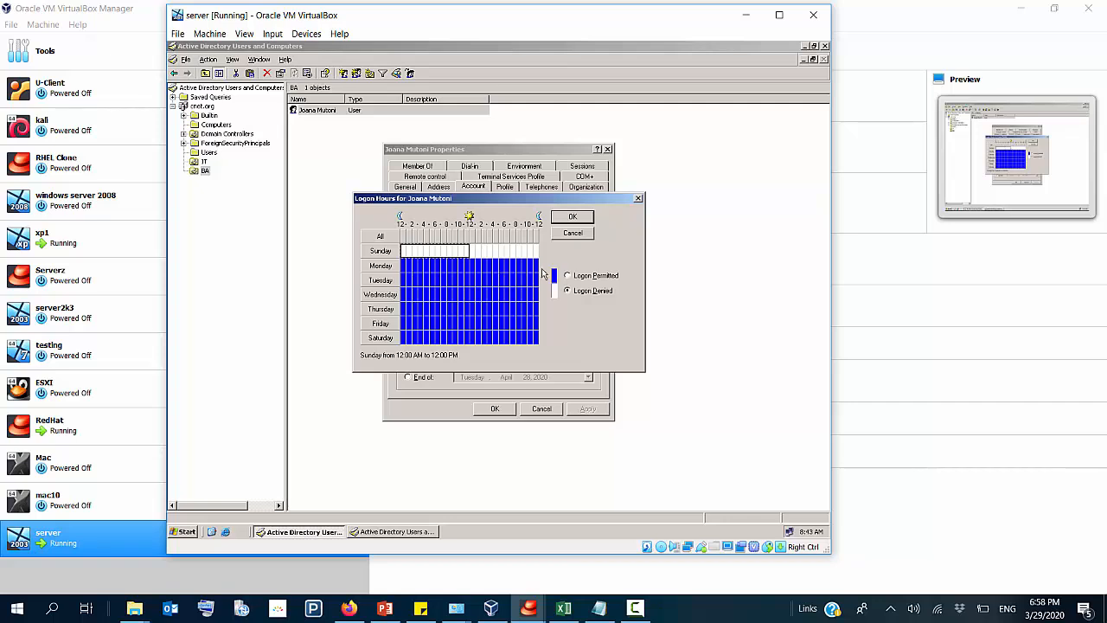
{"action": "left_click", "coordinate": [567, 276]}
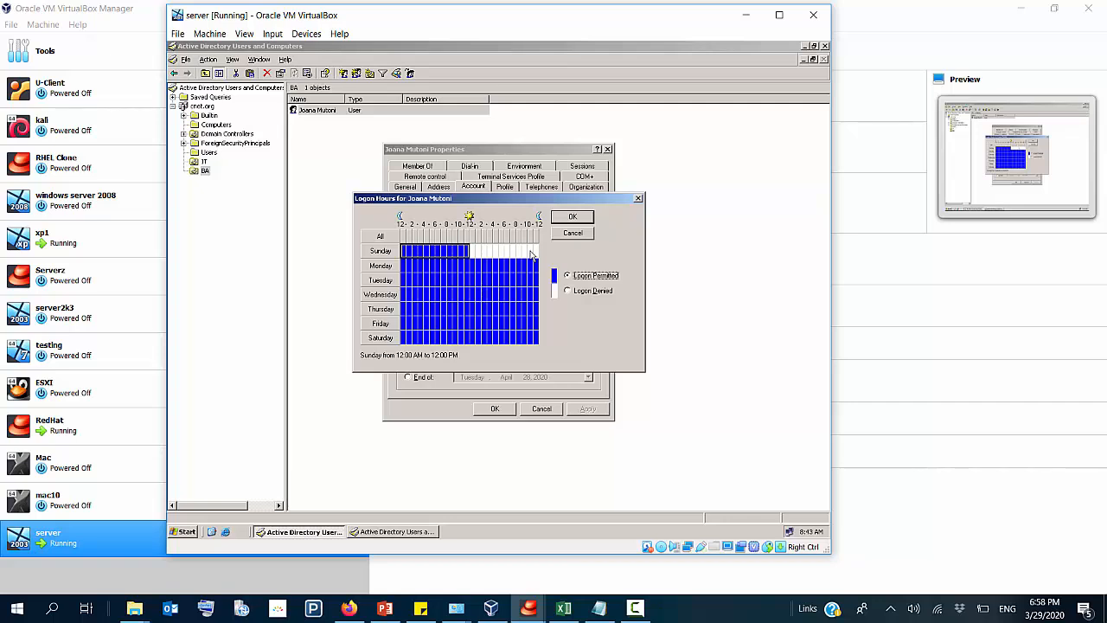
Step: Deny logon Wednesday through Friday from 4:00 AM to 12:00 AM, all Saturday, and Friday from 12:00 AM to 7:00 AM, and accept the hours
{"action": "left_click_drag", "start_coordinate": [426, 294], "coordinate": [545, 322]}
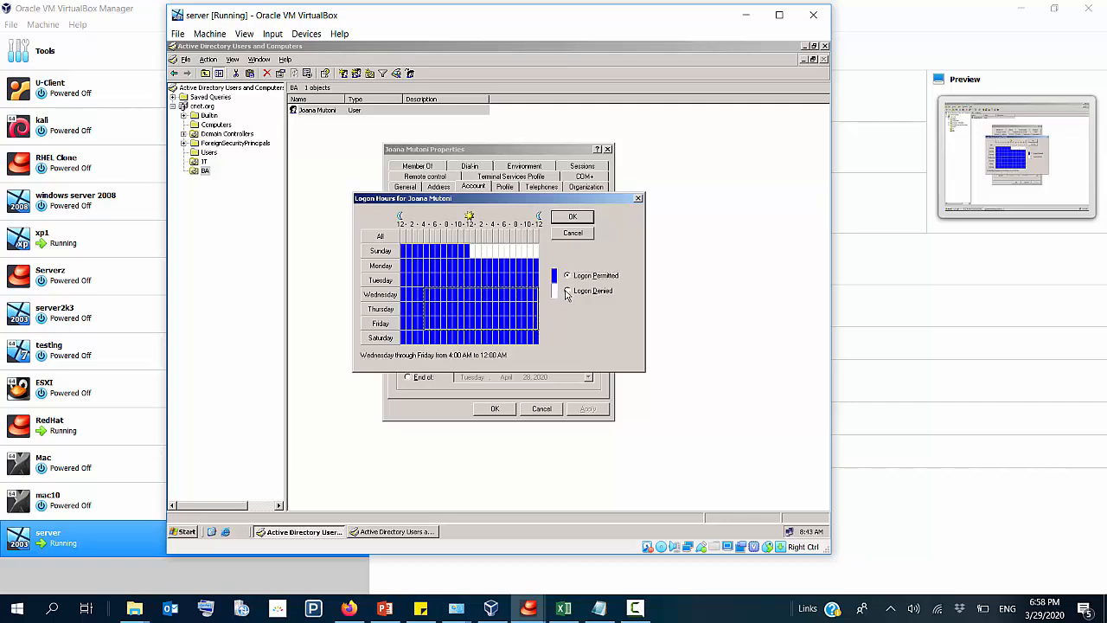
{"action": "left_click", "coordinate": [566, 291]}
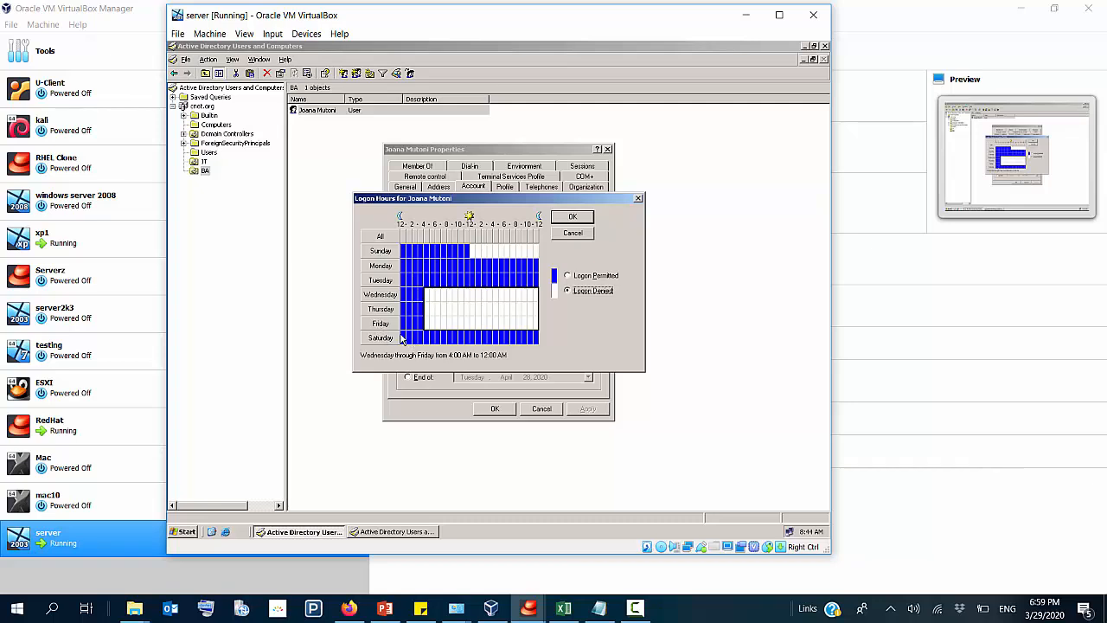
{"action": "left_click_drag", "start_coordinate": [401, 338], "coordinate": [542, 347]}
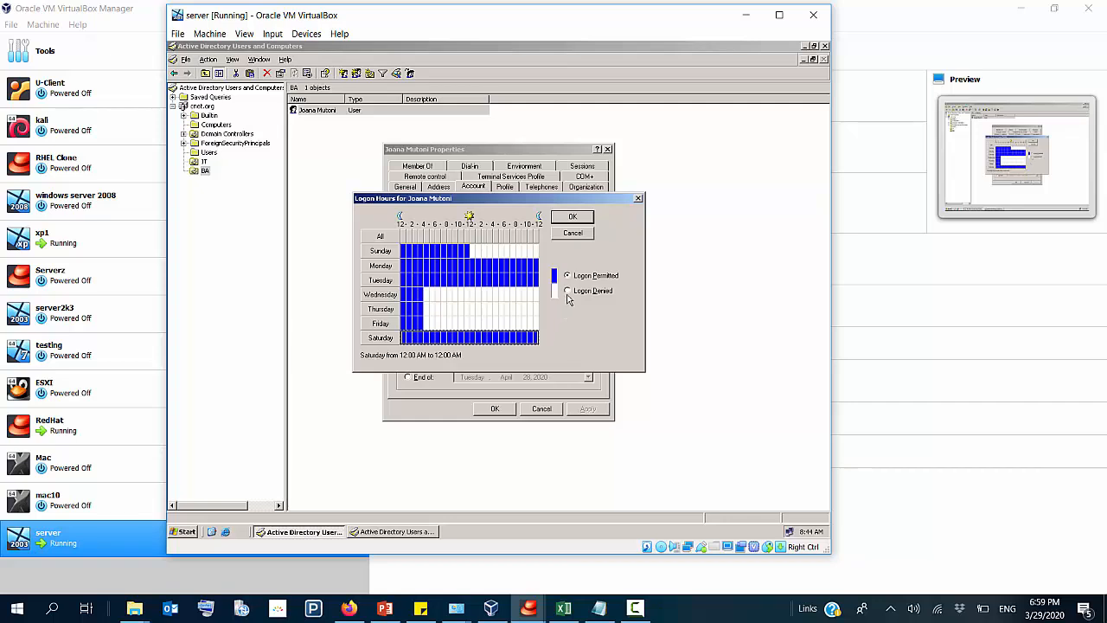
{"action": "left_click", "coordinate": [568, 291]}
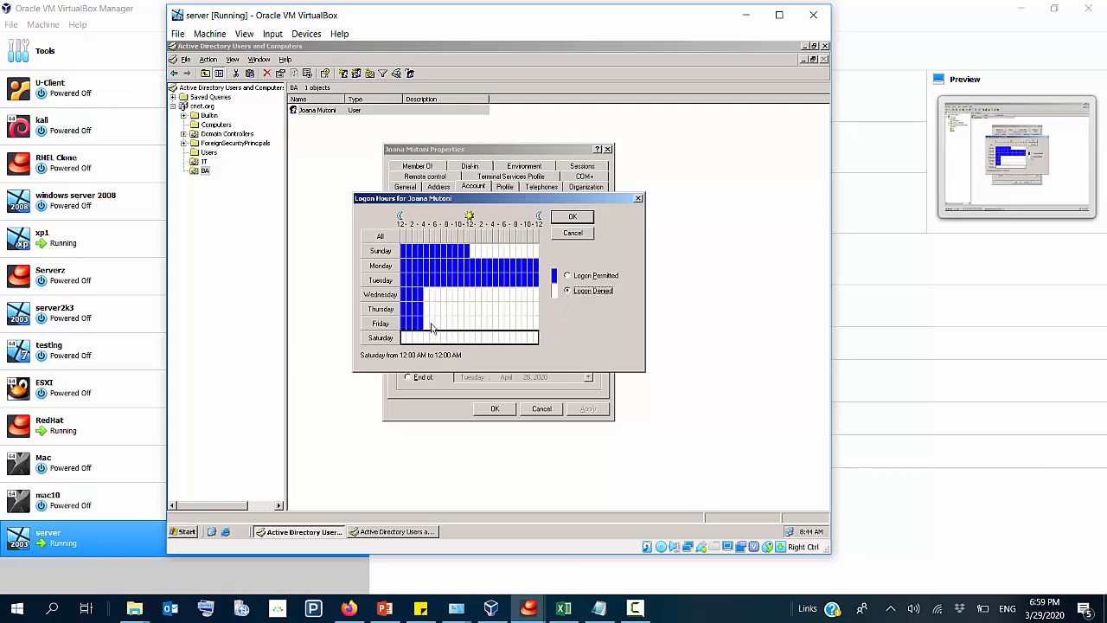
{"action": "left_click_drag", "start_coordinate": [402, 325], "coordinate": [440, 326]}
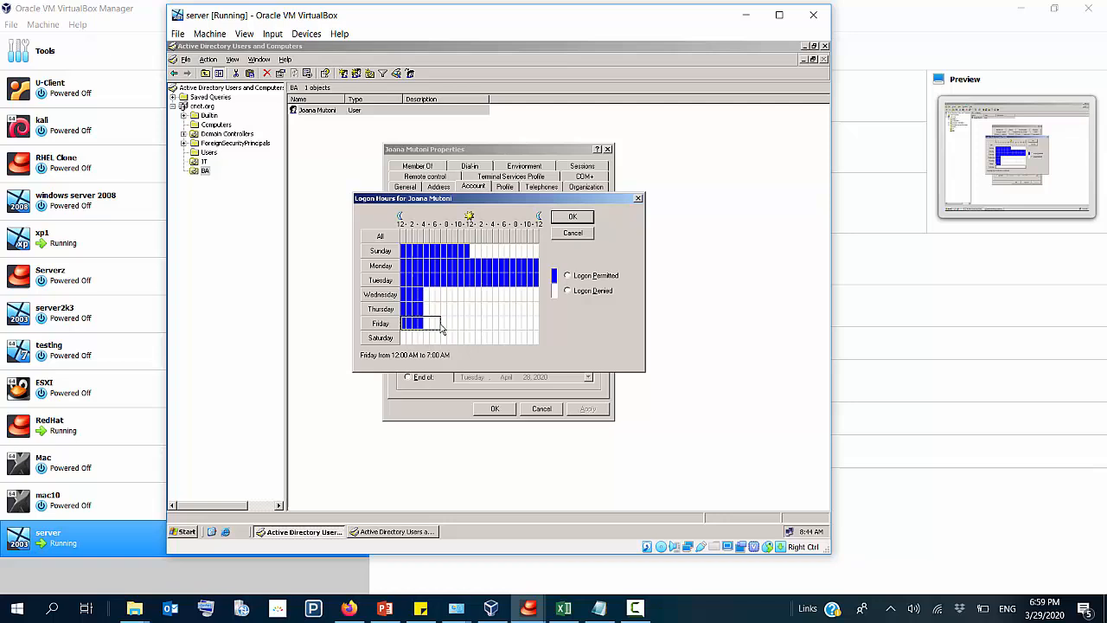
{"action": "left_click", "coordinate": [567, 291]}
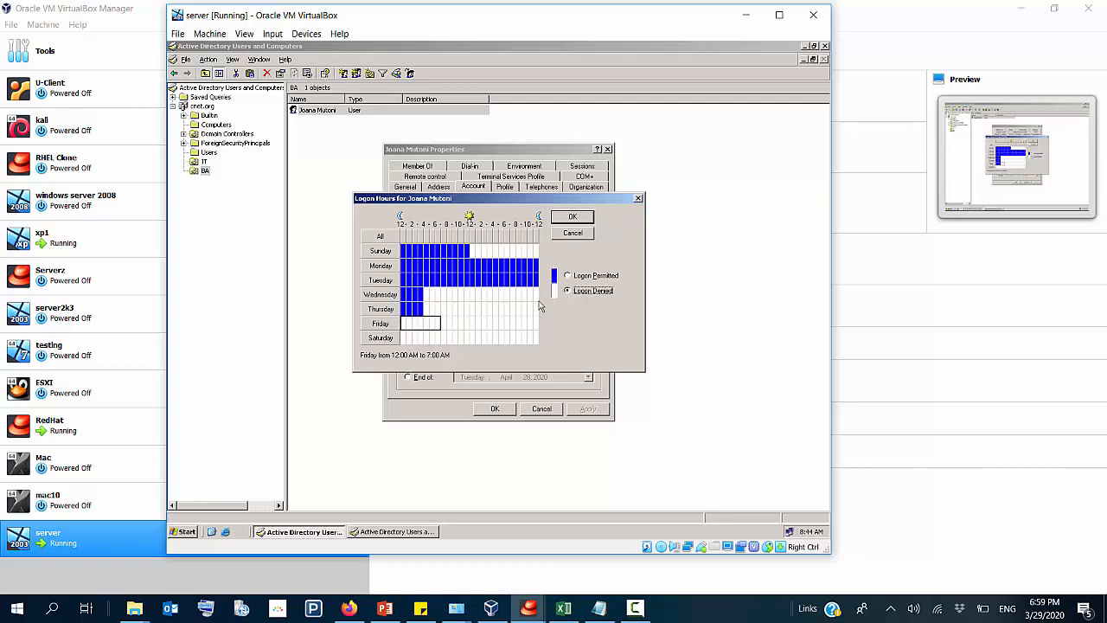
{"action": "left_click", "coordinate": [573, 218]}
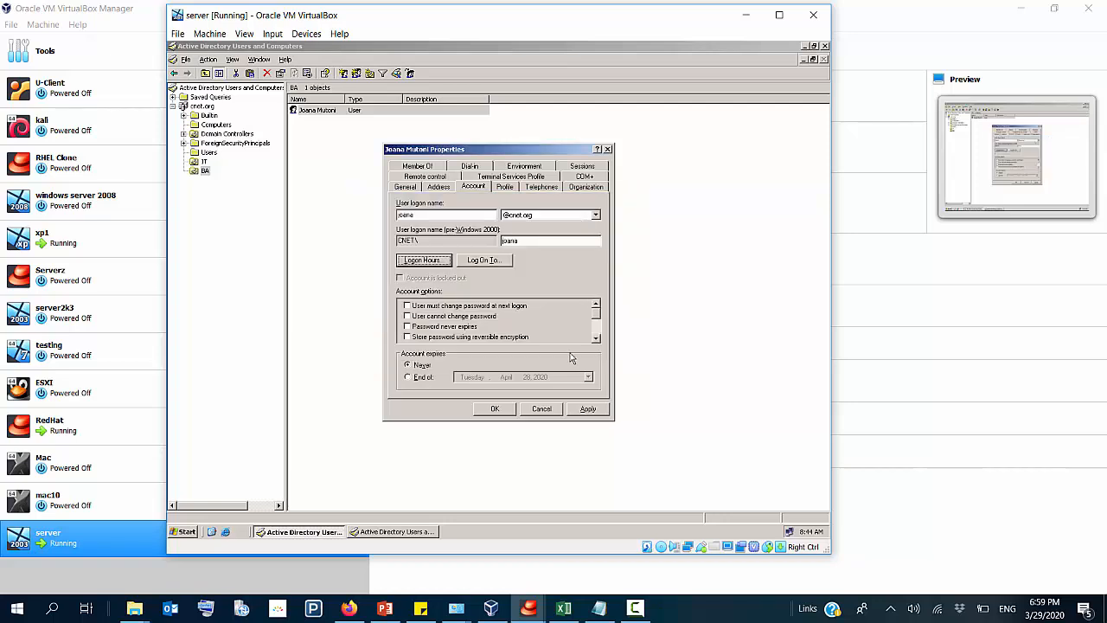
Step: Enable Password never expires and User cannot change password, and have the account expire at the end of April 28, 2020
{"action": "left_click", "coordinate": [410, 328]}
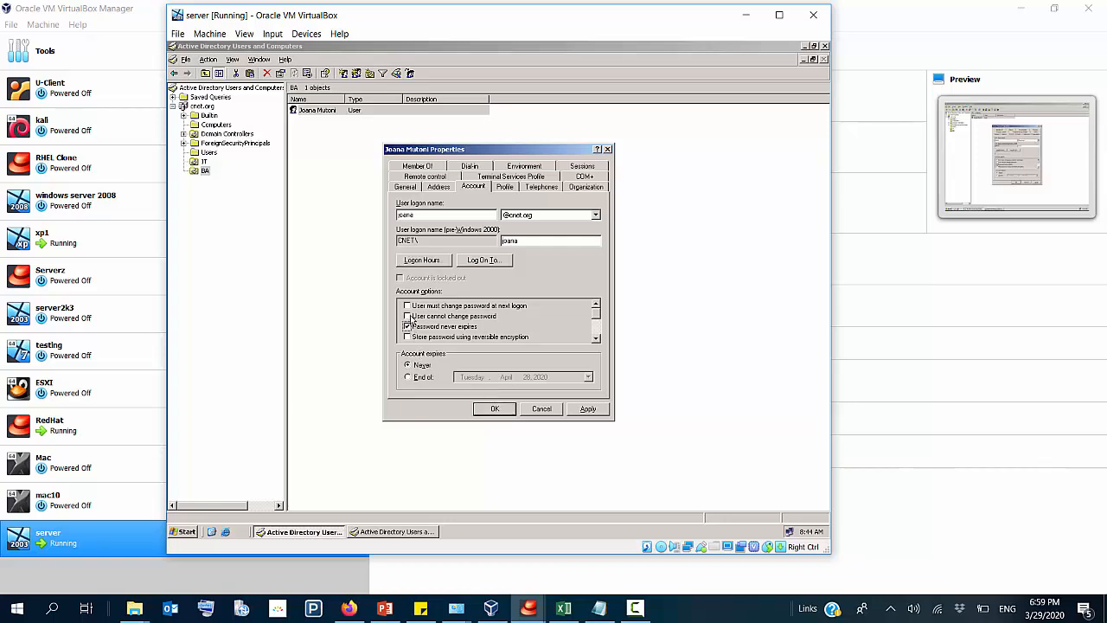
{"action": "left_click", "coordinate": [408, 317]}
{"action": "left_click", "coordinate": [414, 380]}
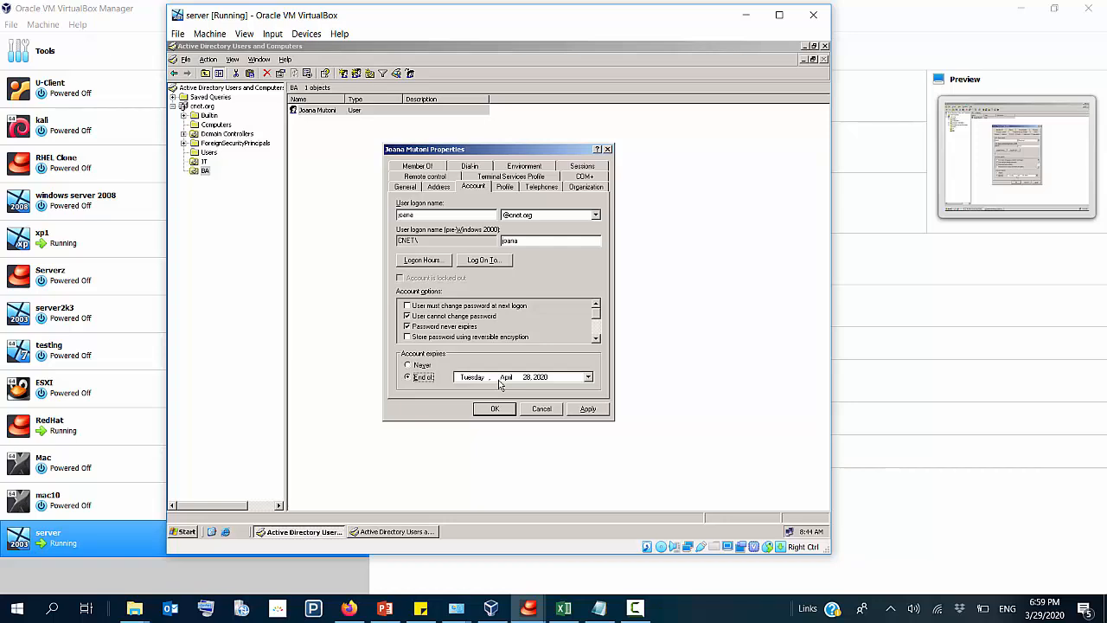
Step: Restrict the user's logon workstations to the computer xp, and apply and close the account properties
{"action": "left_click", "coordinate": [492, 263]}
{"action": "left_click", "coordinate": [432, 236]}
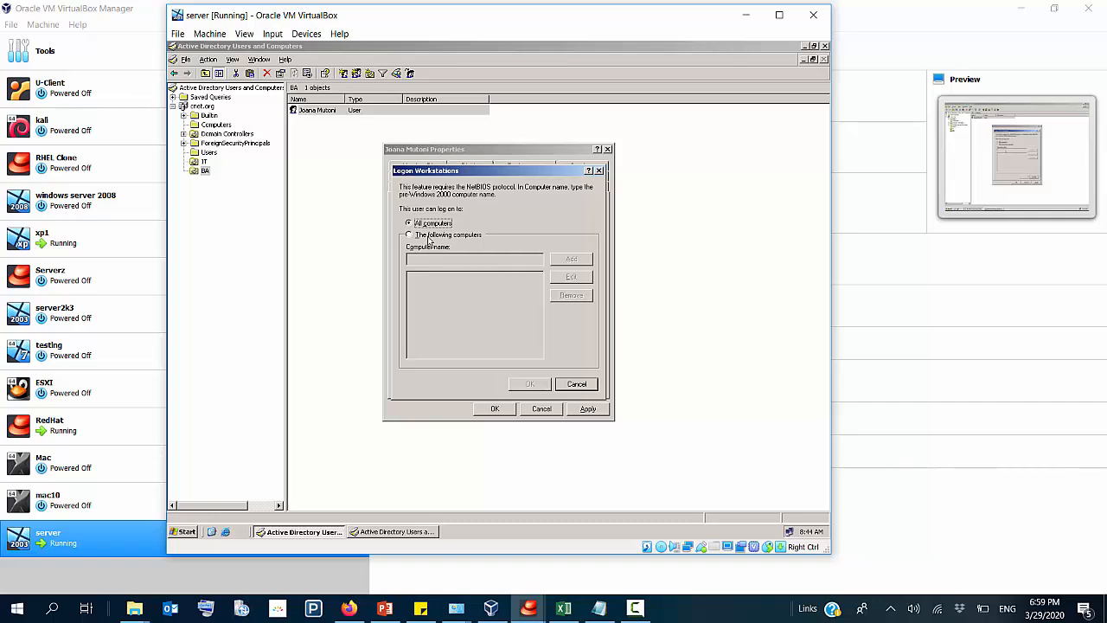
{"action": "left_click", "coordinate": [440, 260]}
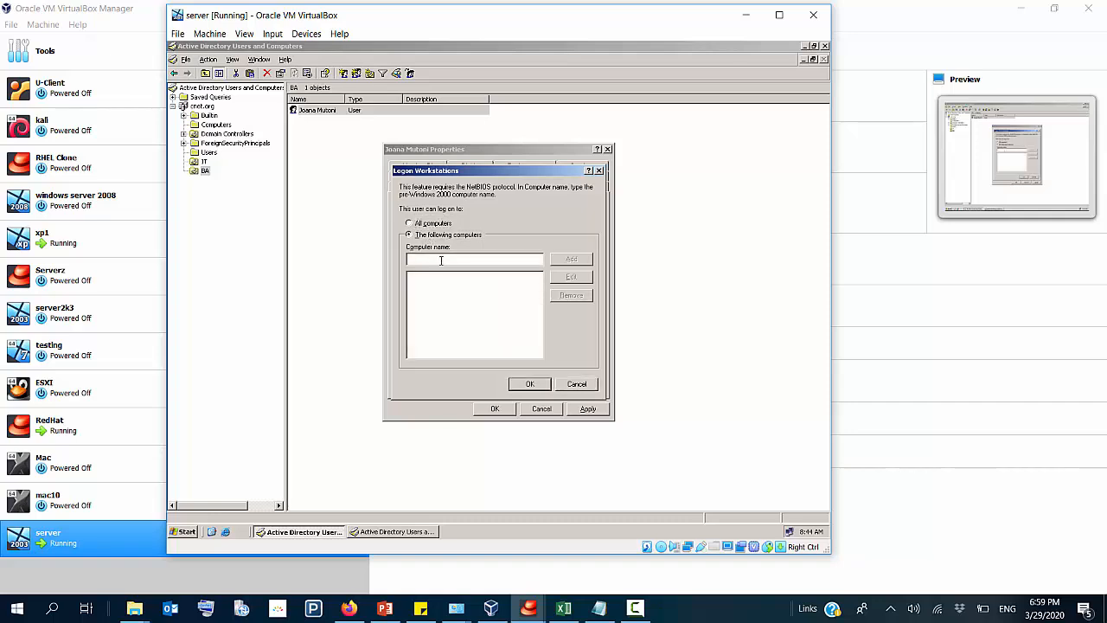
{"action": "type", "text": "xp1"}
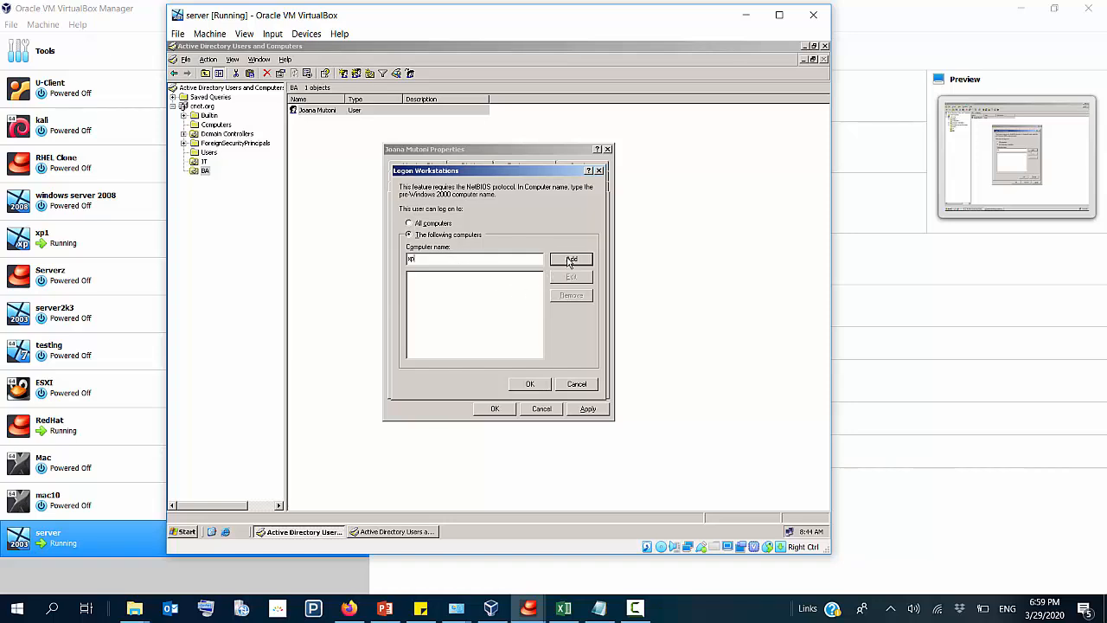
{"action": "left_click", "coordinate": [571, 259]}
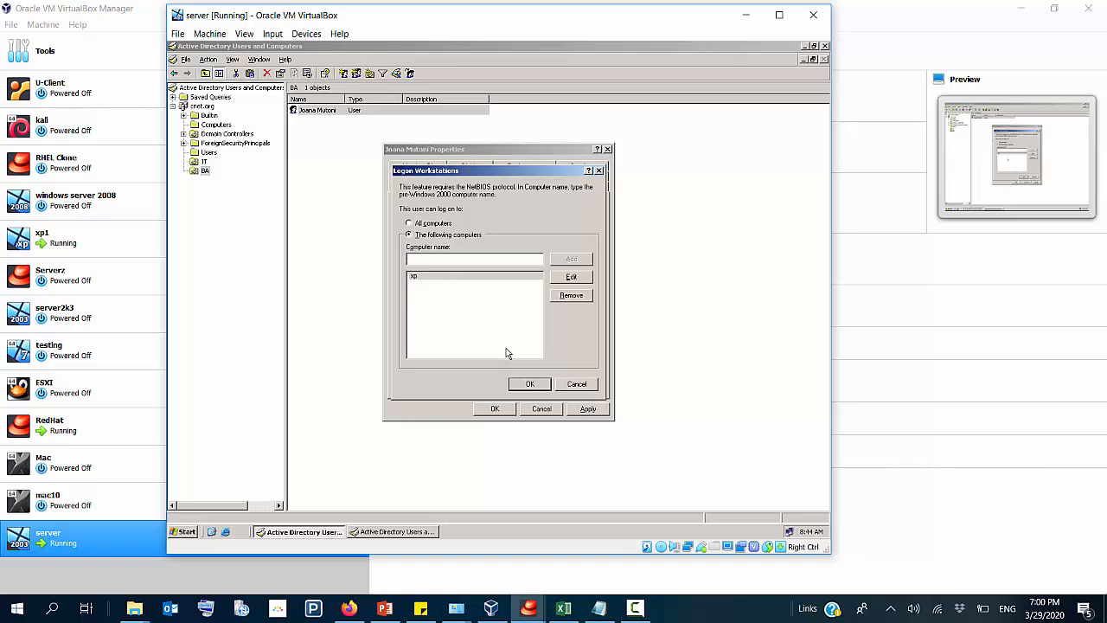
{"action": "left_click", "coordinate": [528, 386]}
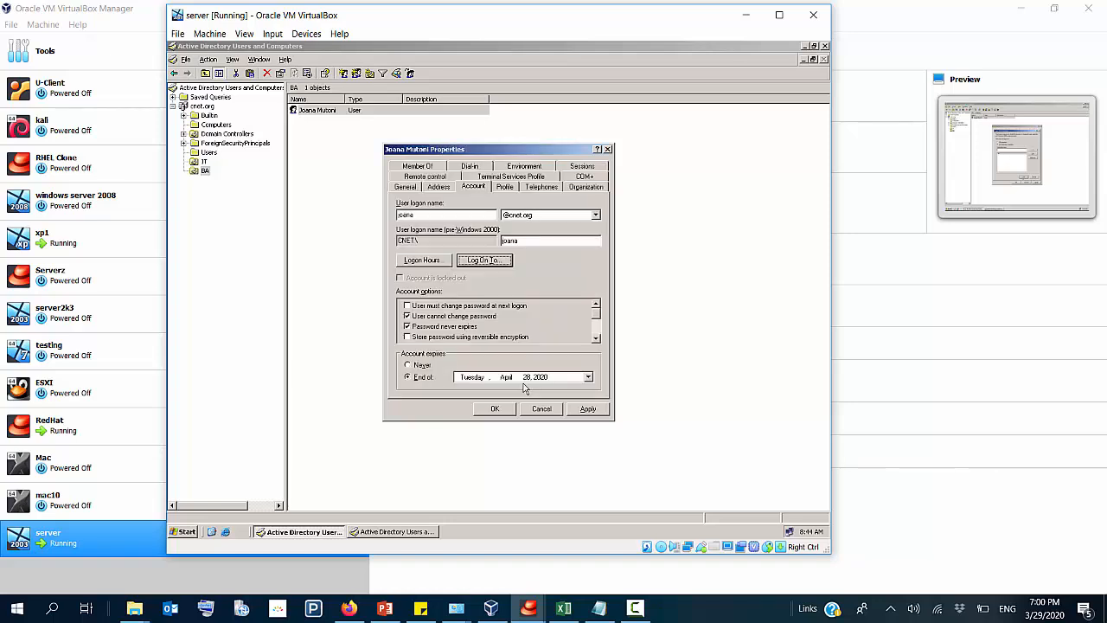
{"action": "left_click", "coordinate": [587, 409]}
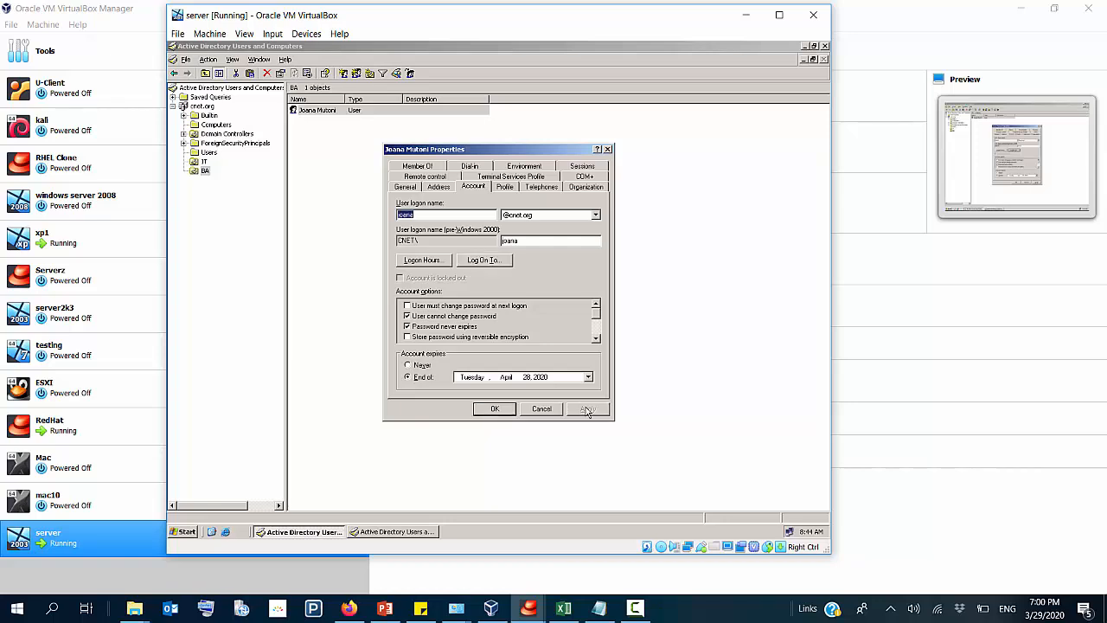
{"action": "left_click", "coordinate": [492, 409]}
Step: Run gpupdate /force on the server to refresh the group policy
{"action": "left_click", "coordinate": [420, 252]}
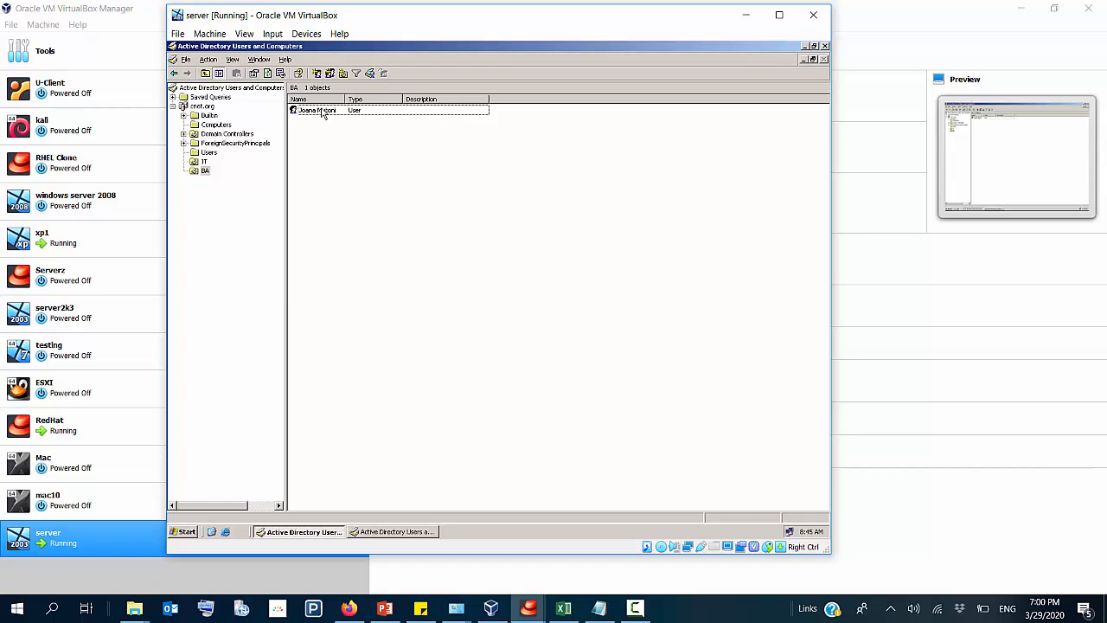
{"action": "key", "text": "super+r"}
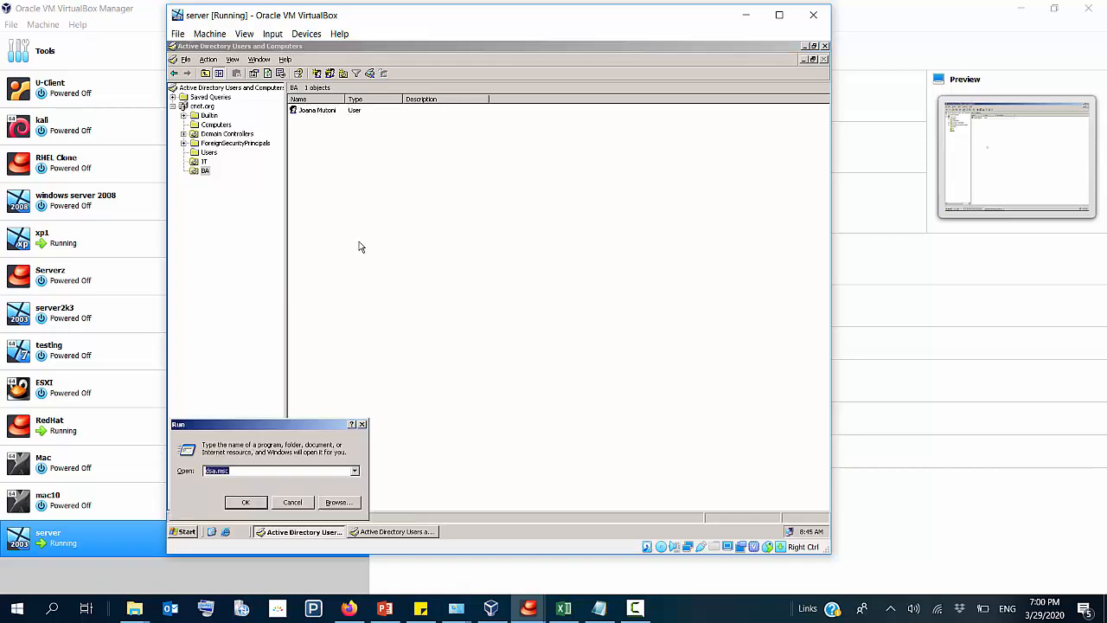
{"action": "type", "text": "gpupdate /force"}
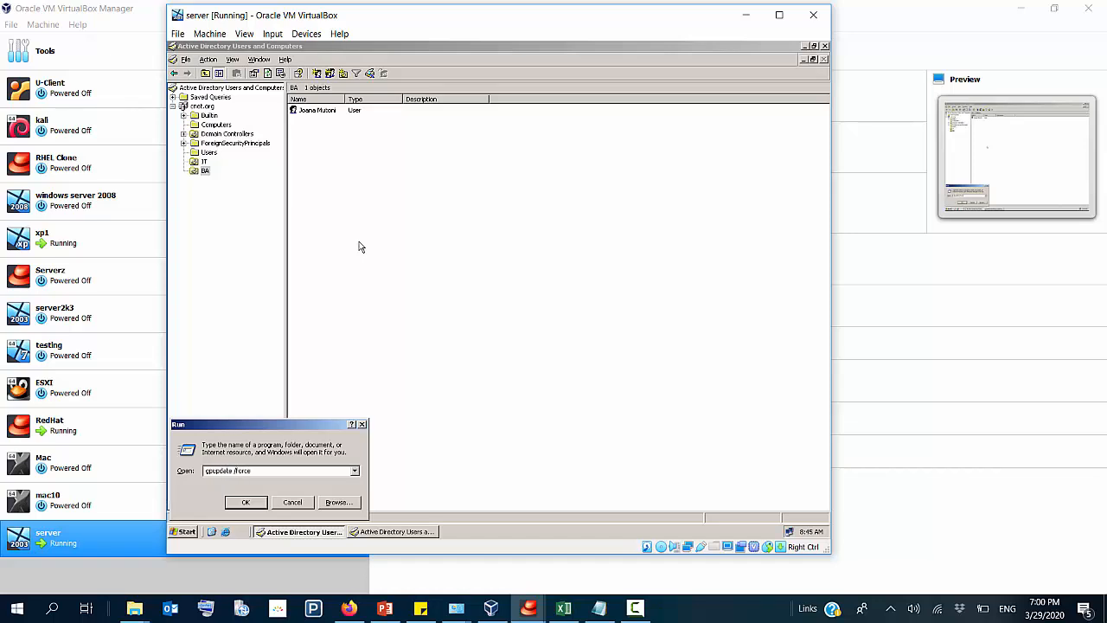
{"action": "key", "text": "Return"}
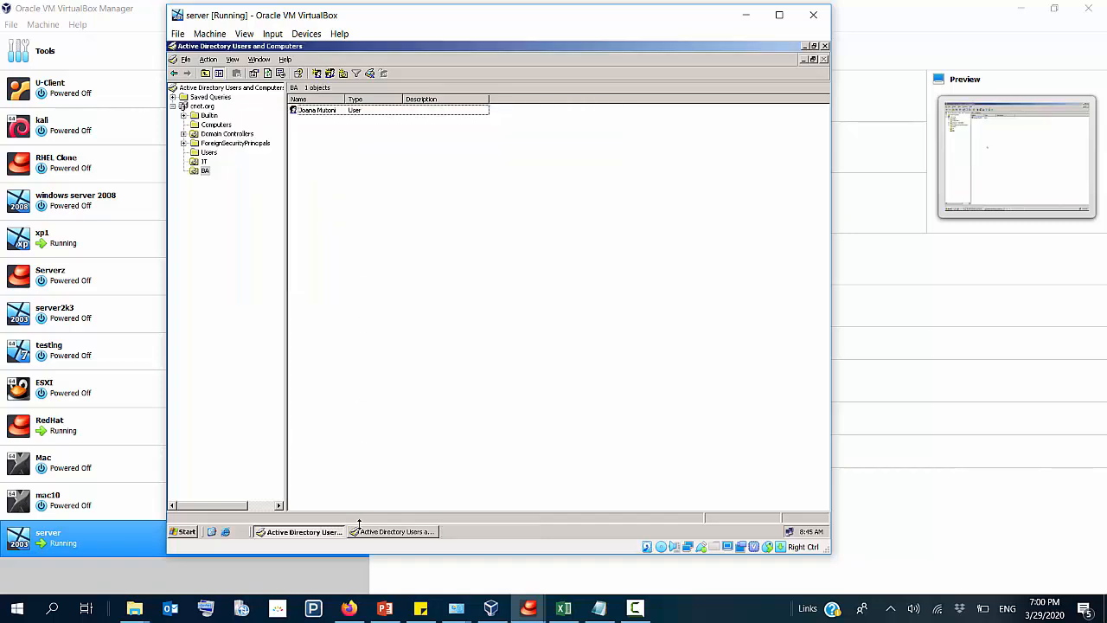
Step: Look up the user in the IT organizational unit, switch to the xp1 virtual machine and log off its current user
{"action": "left_click", "coordinate": [204, 162]}
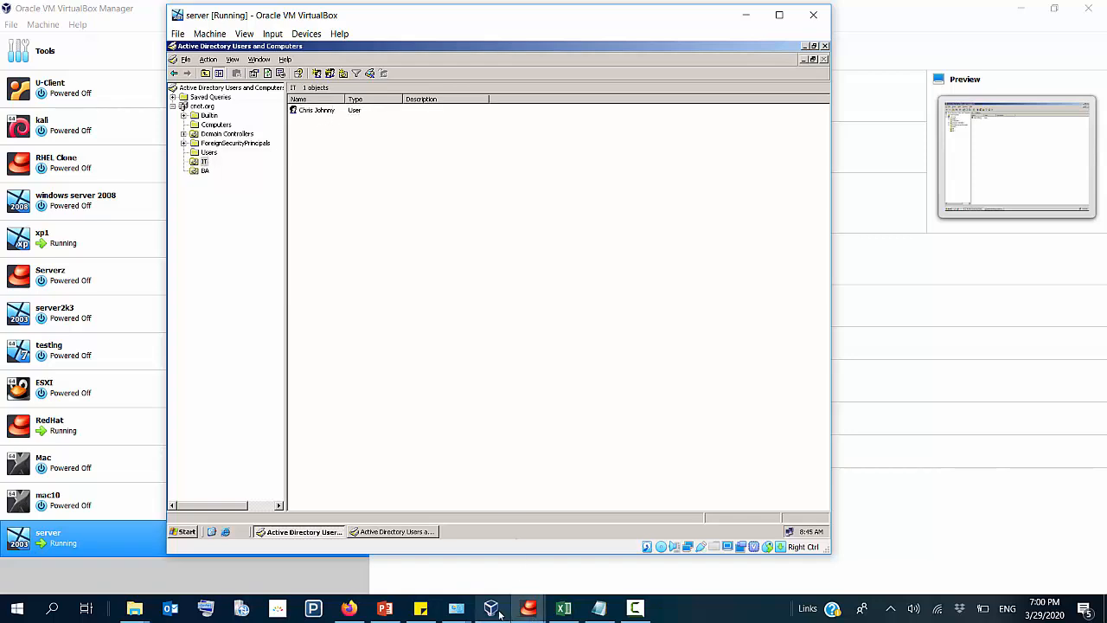
{"action": "mouse_move", "coordinate": [493, 611]}
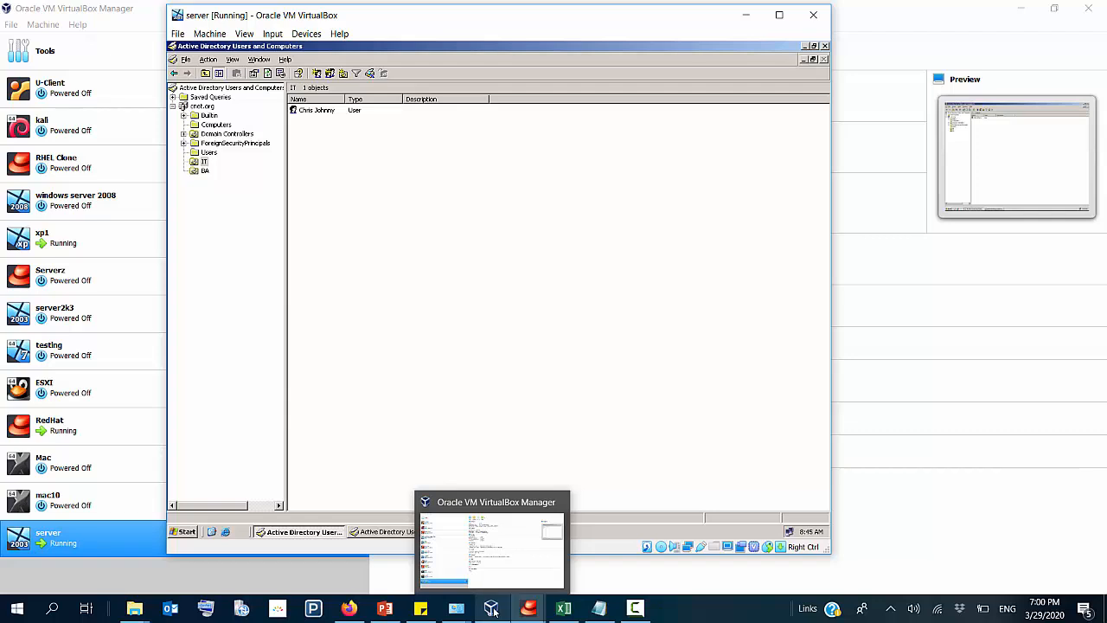
{"action": "double_click", "coordinate": [160, 254]}
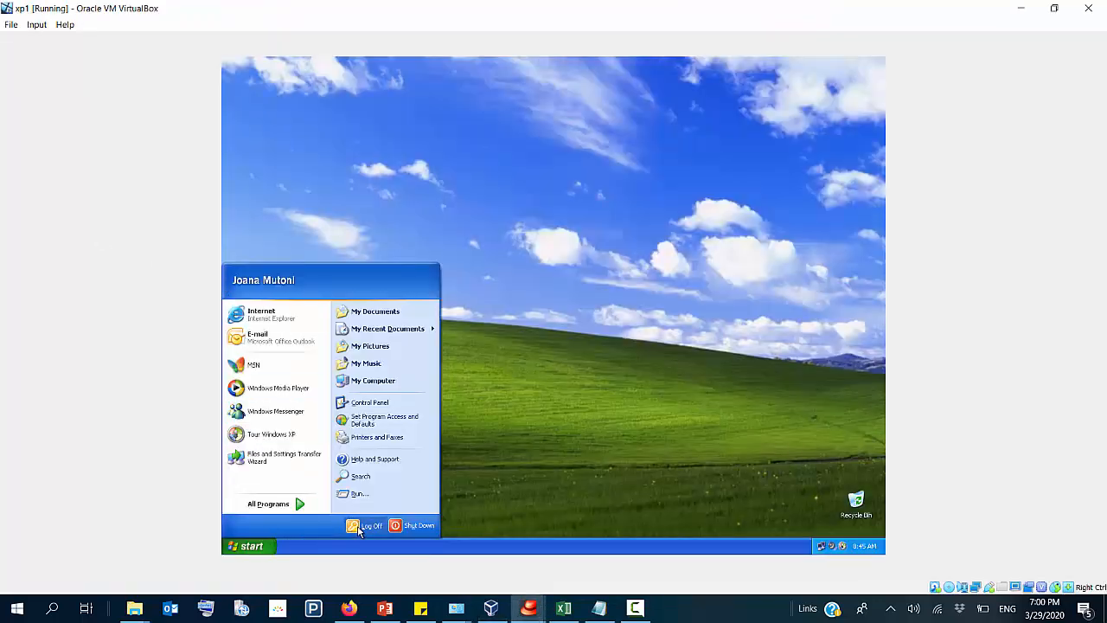
{"action": "left_click", "coordinate": [365, 525]}
{"action": "left_click", "coordinate": [531, 319]}
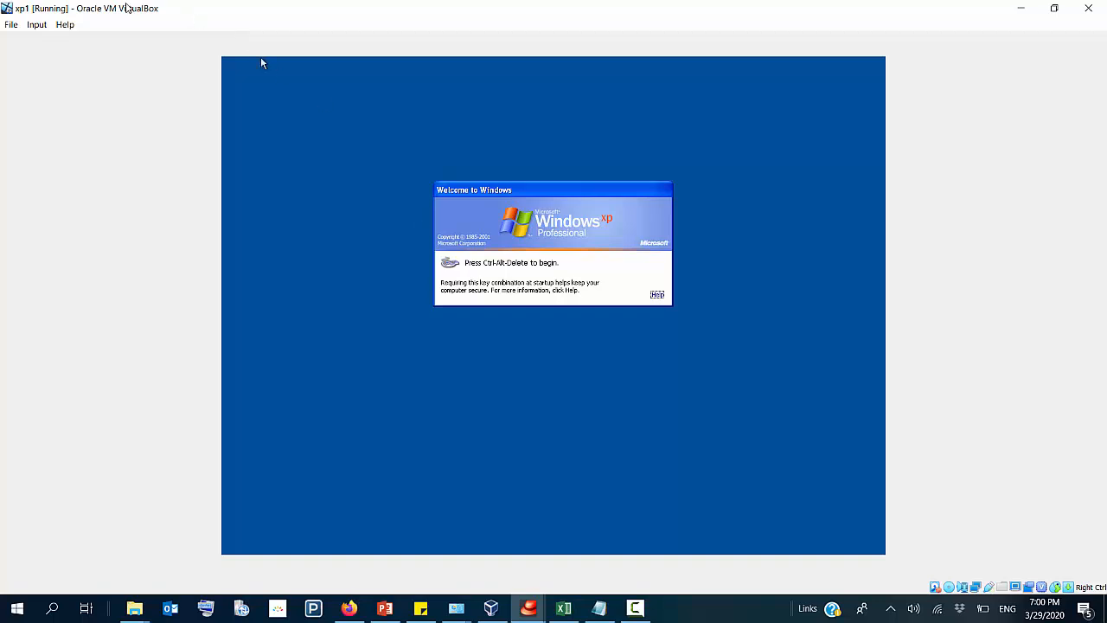
Step: Bring up the Windows logon dialog in xp1 and log on to the CNET domain with the IT user's logon name and account password
{"action": "left_click", "coordinate": [36, 25]}
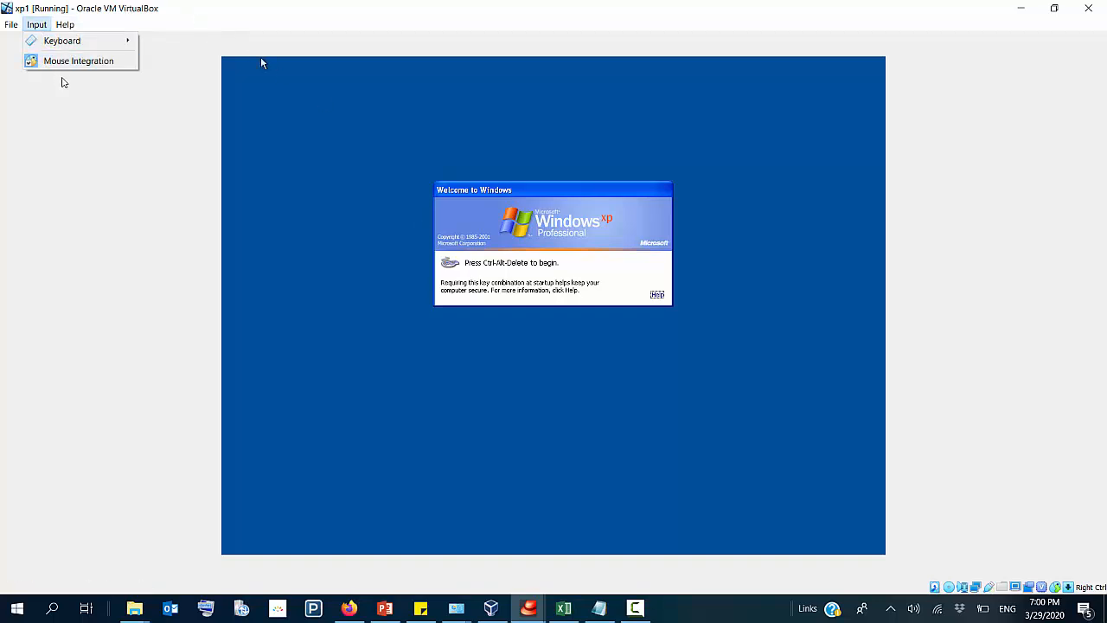
{"action": "mouse_move", "coordinate": [95, 41]}
{"action": "left_click", "coordinate": [195, 61]}
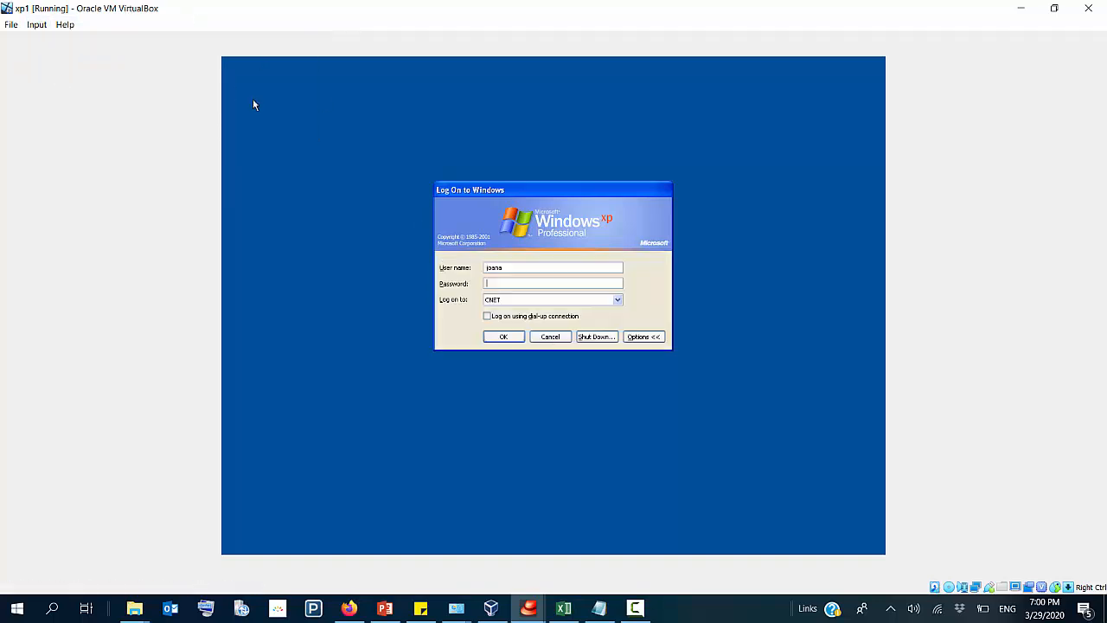
{"action": "double_click", "coordinate": [522, 271]}
{"action": "type", "text": "chris"}
{"action": "key", "text": "Return"}
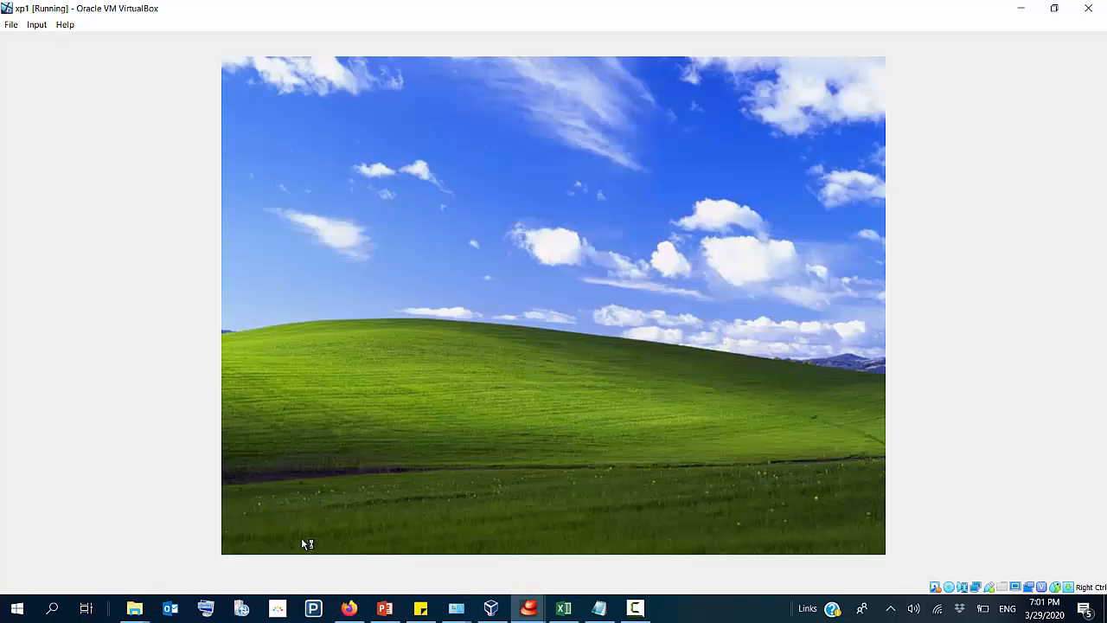
Step: Check which account is signed in on xp1 and switch back to the VirtualBox Manager
{"action": "left_click", "coordinate": [258, 546]}
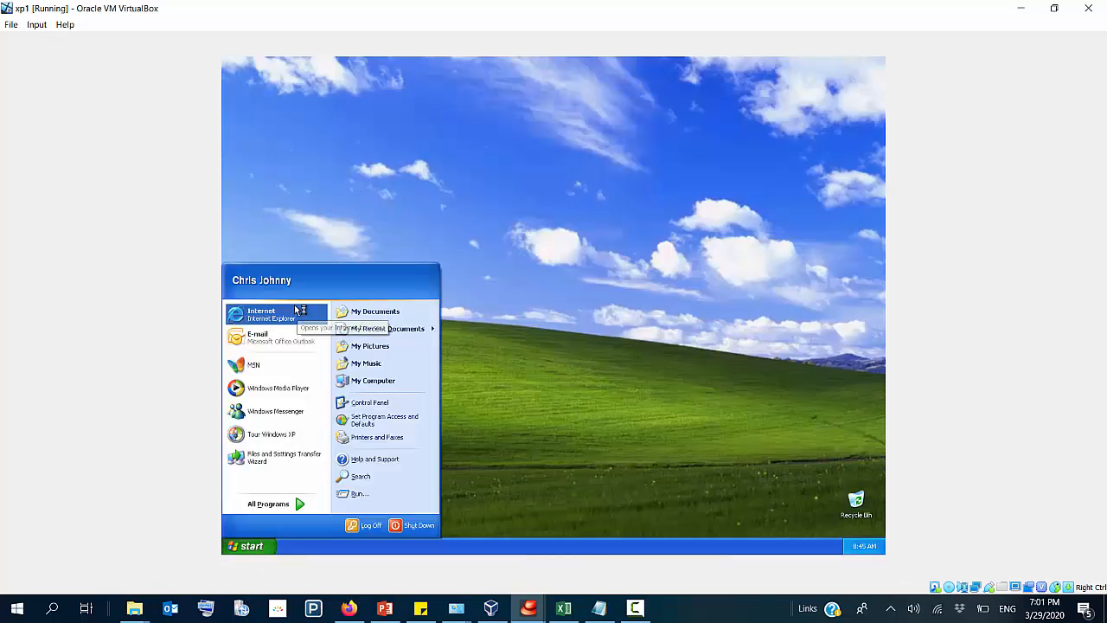
{"action": "left_click", "coordinate": [653, 252]}
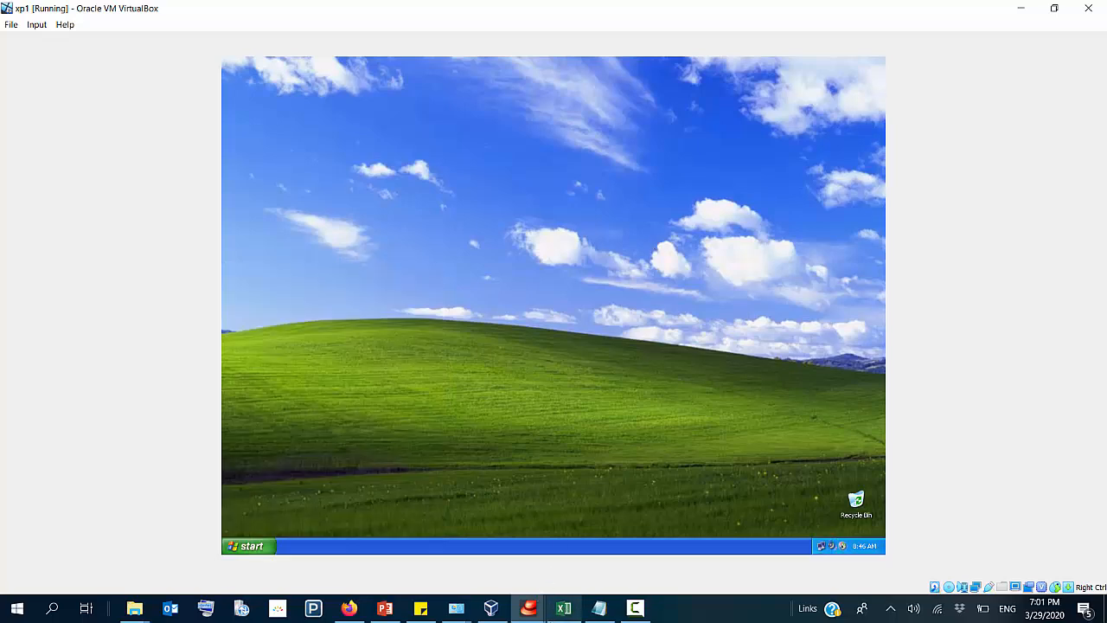
{"action": "left_click", "coordinate": [500, 612]}
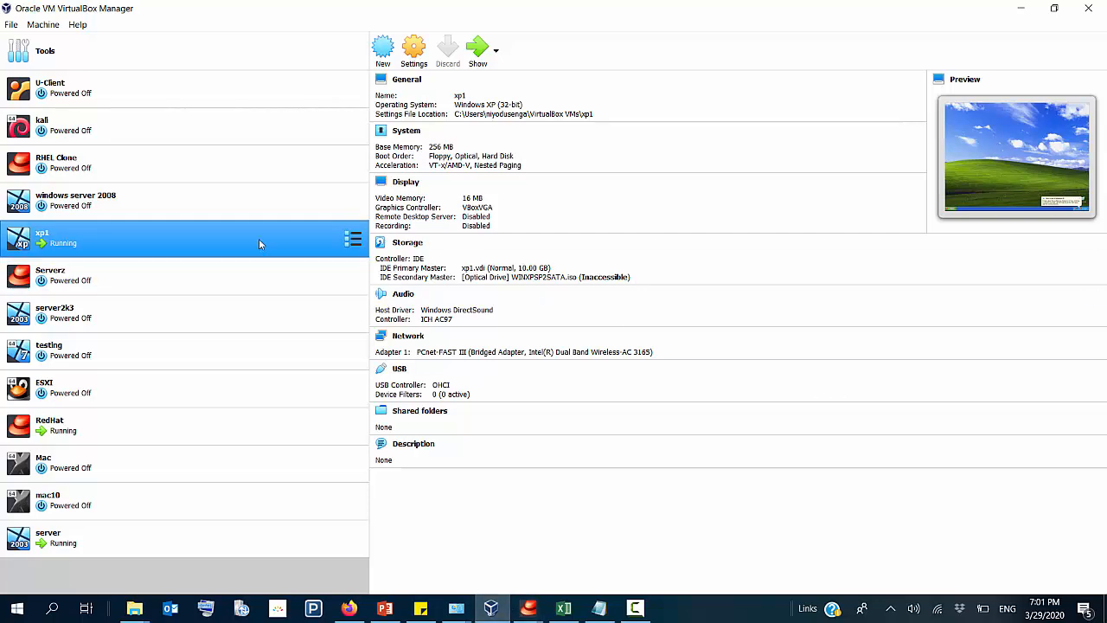
Step: Open the running xp1 virtual machine and log off its current user
{"action": "double_click", "coordinate": [231, 235]}
{"action": "left_click", "coordinate": [256, 546]}
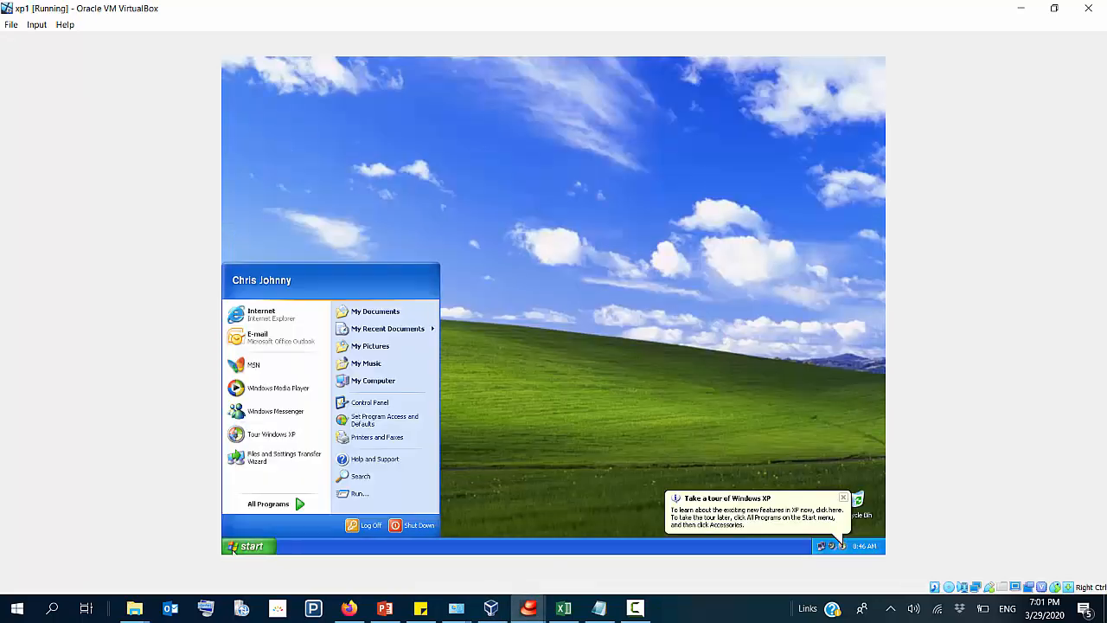
{"action": "left_click", "coordinate": [362, 524]}
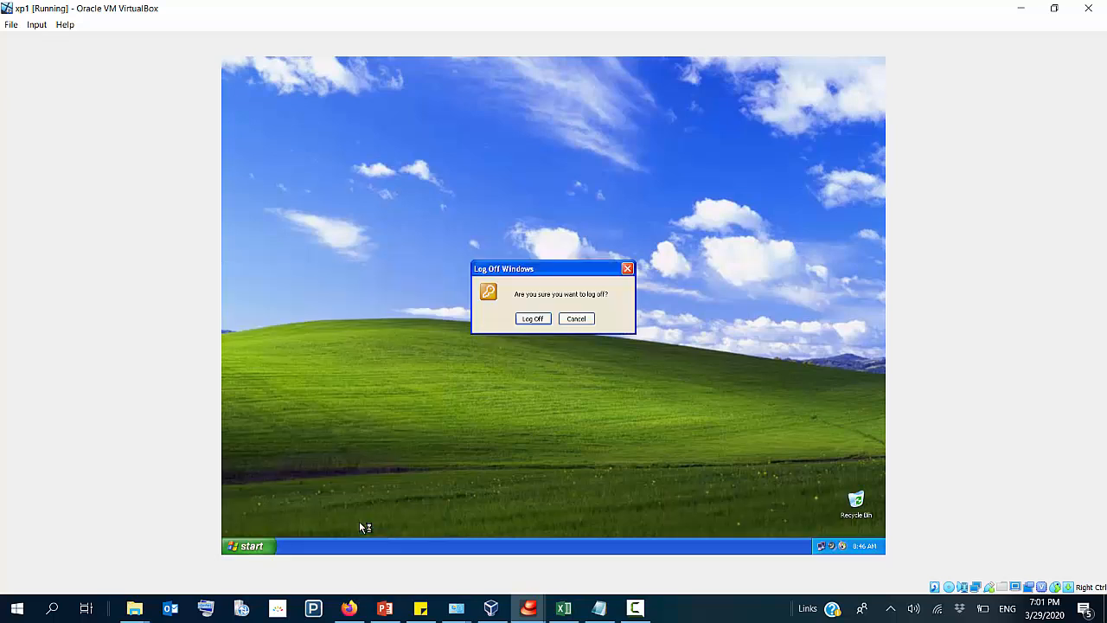
{"action": "left_click", "coordinate": [533, 319]}
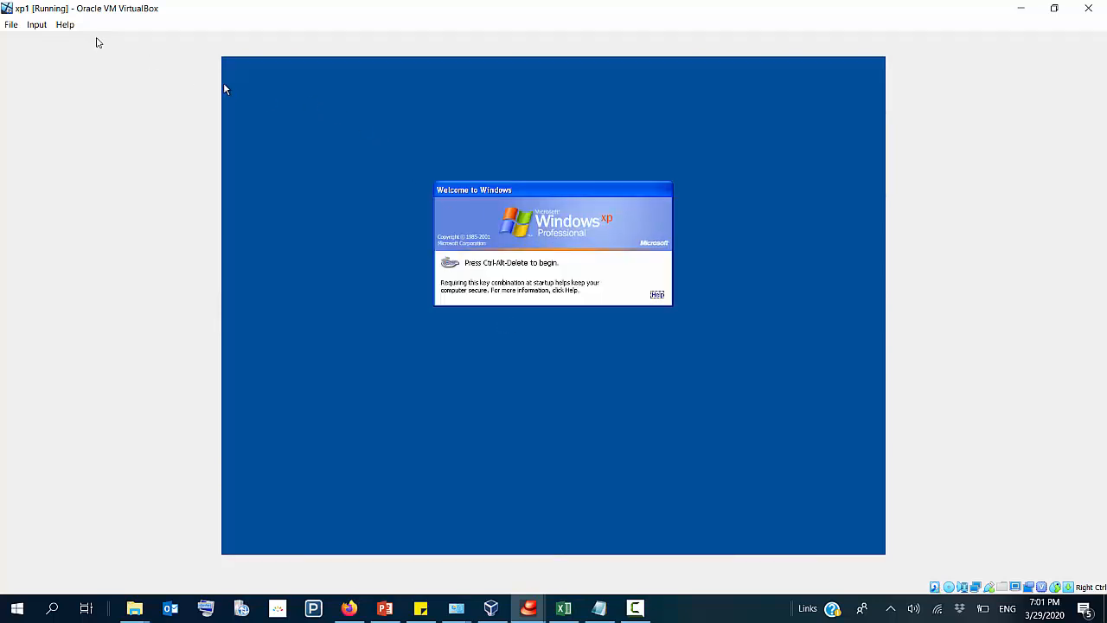
Step: Bring up the Windows logon dialog in xp1 and log on to the CNET domain with another user's logon name and account password
{"action": "left_click", "coordinate": [37, 24]}
{"action": "mouse_move", "coordinate": [87, 40]}
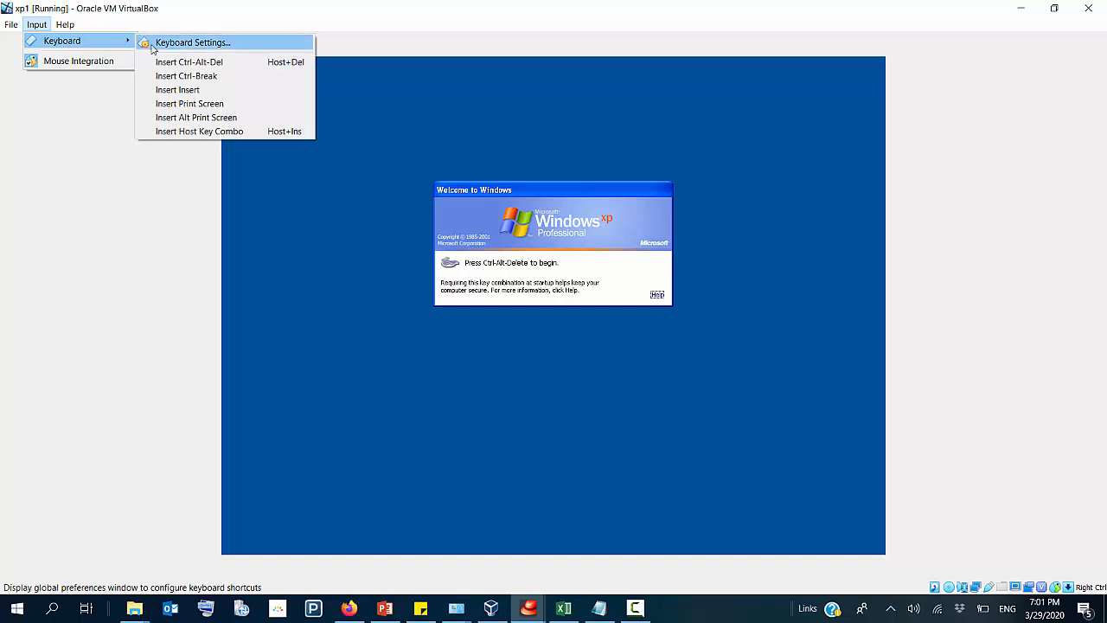
{"action": "left_click", "coordinate": [177, 62]}
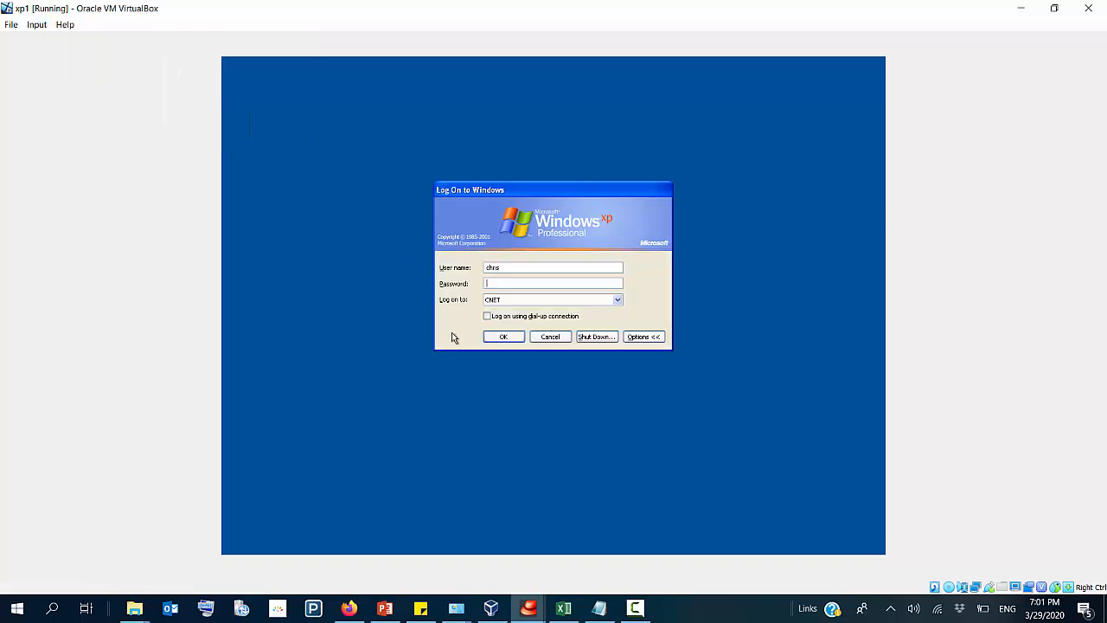
{"action": "double_click", "coordinate": [493, 267]}
{"action": "type", "text": "jonana"}
{"action": "double_click", "coordinate": [513, 264]}
{"action": "type", "text": "joana"}
{"action": "key", "text": "Return"}
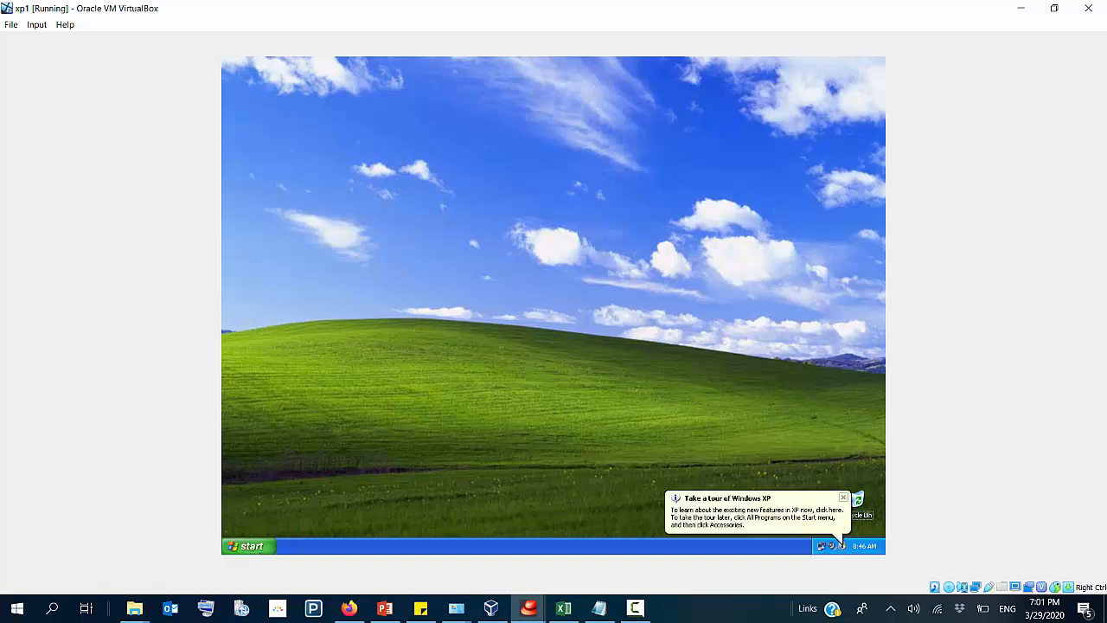
{"action": "left_click", "coordinate": [265, 548]}
{"action": "left_click", "coordinate": [370, 525]}
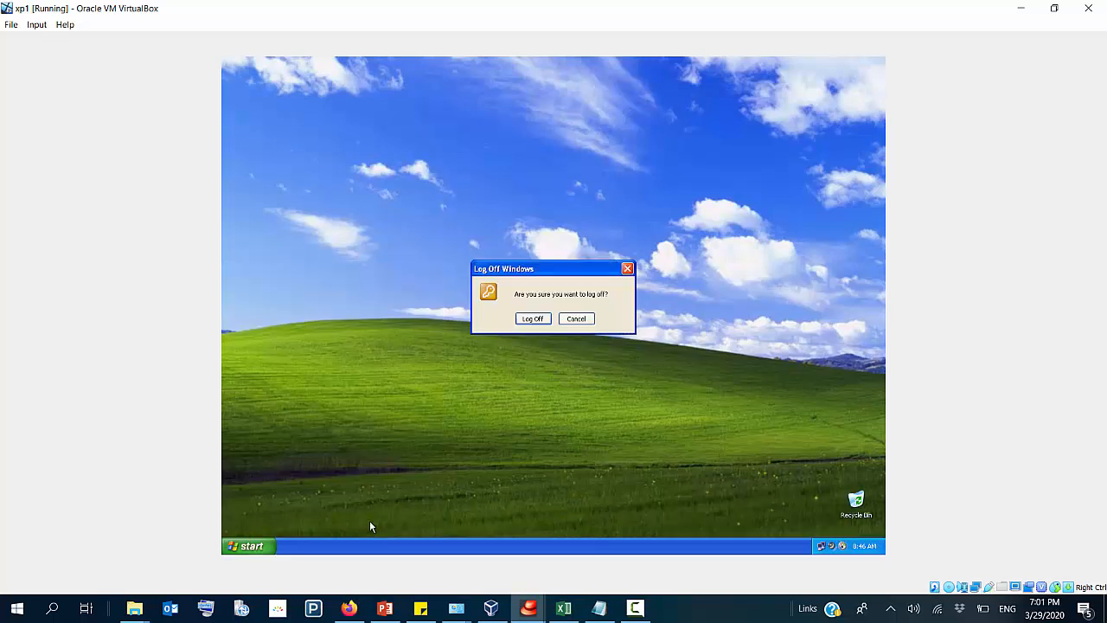
{"action": "left_click", "coordinate": [571, 319]}
Step: Run gpupdate /force on the xp1 client to refresh its group policy
{"action": "key", "text": "super+r"}
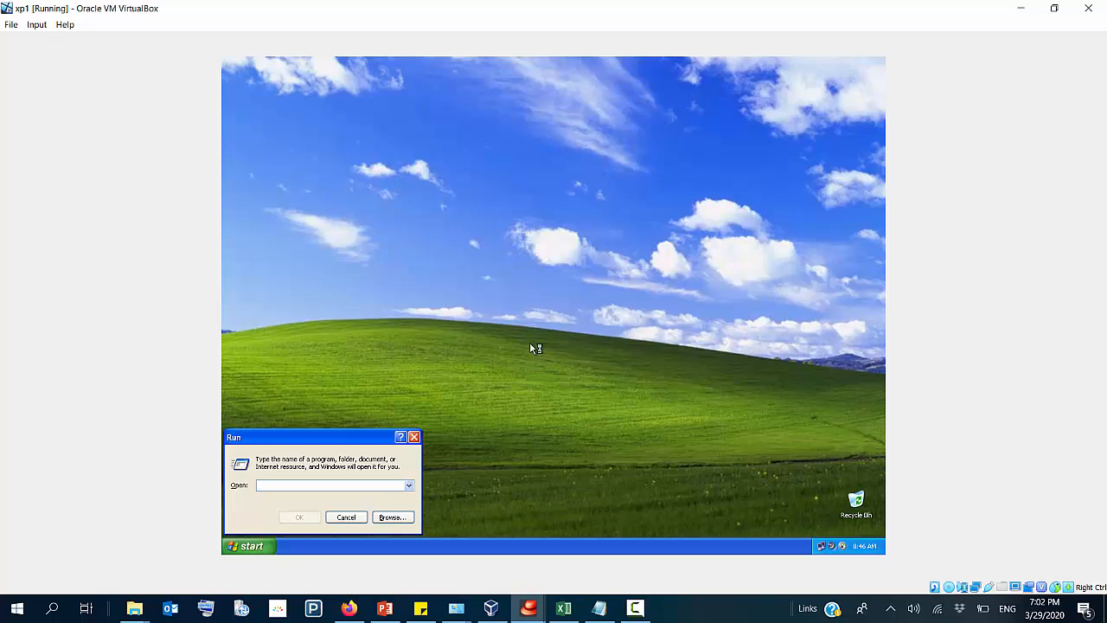
{"action": "type", "text": "ce"}
{"action": "key", "text": "Return"}
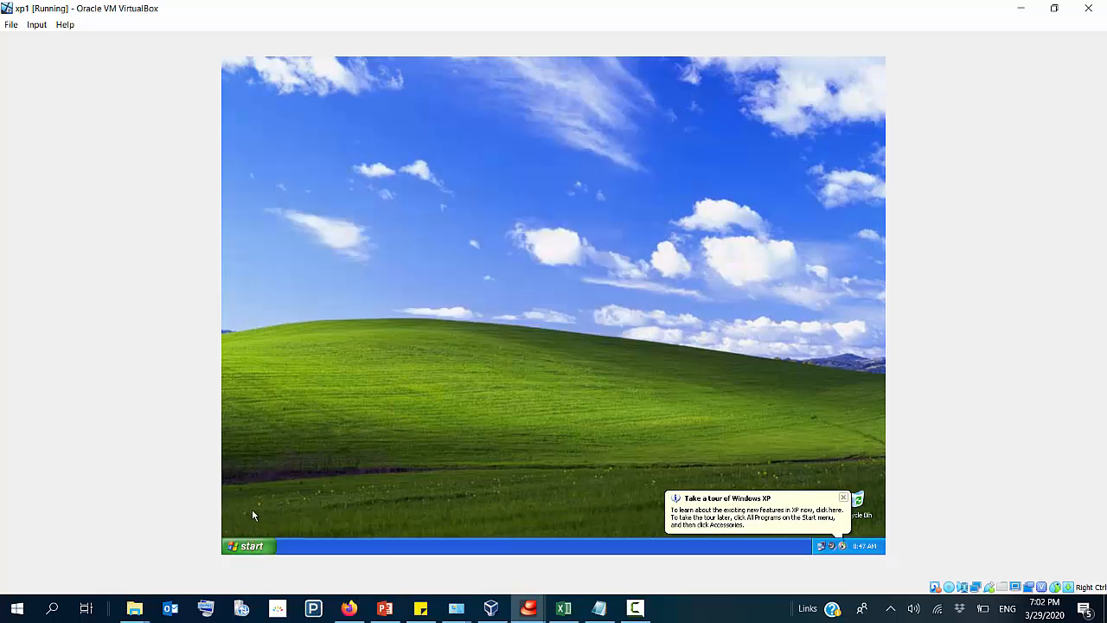
{"action": "left_click", "coordinate": [248, 546]}
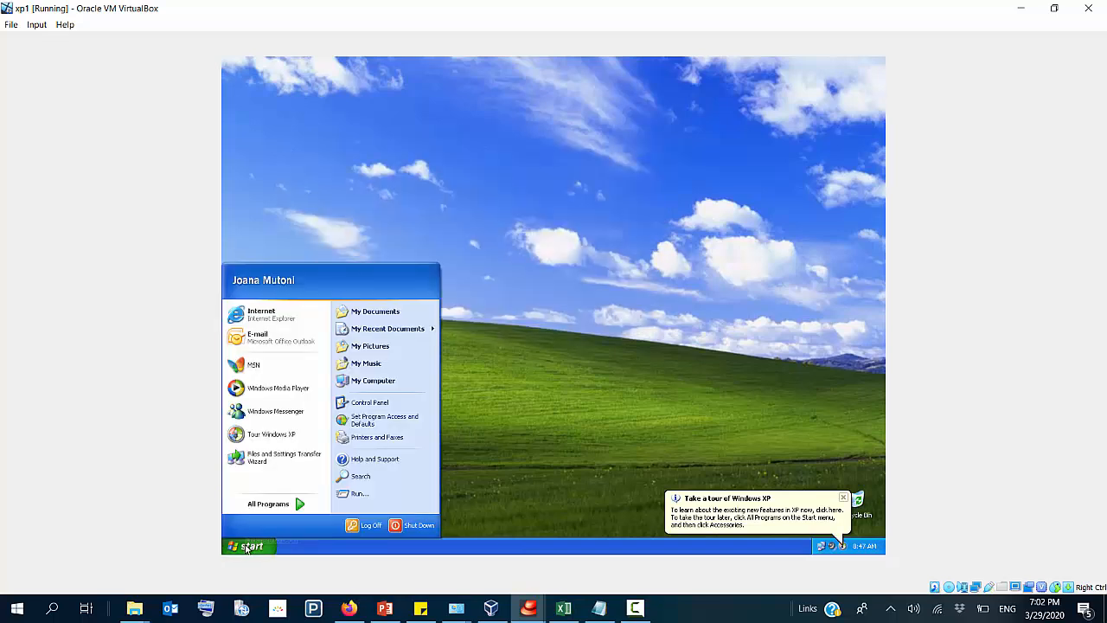
{"action": "left_click", "coordinate": [407, 527]}
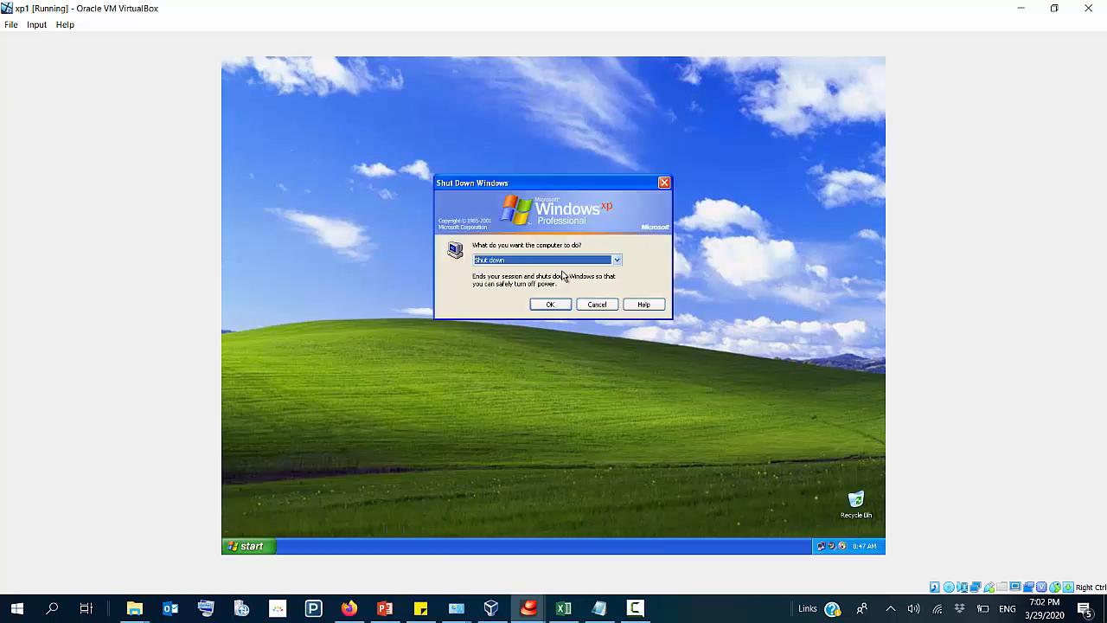
{"action": "key", "text": "Down"}
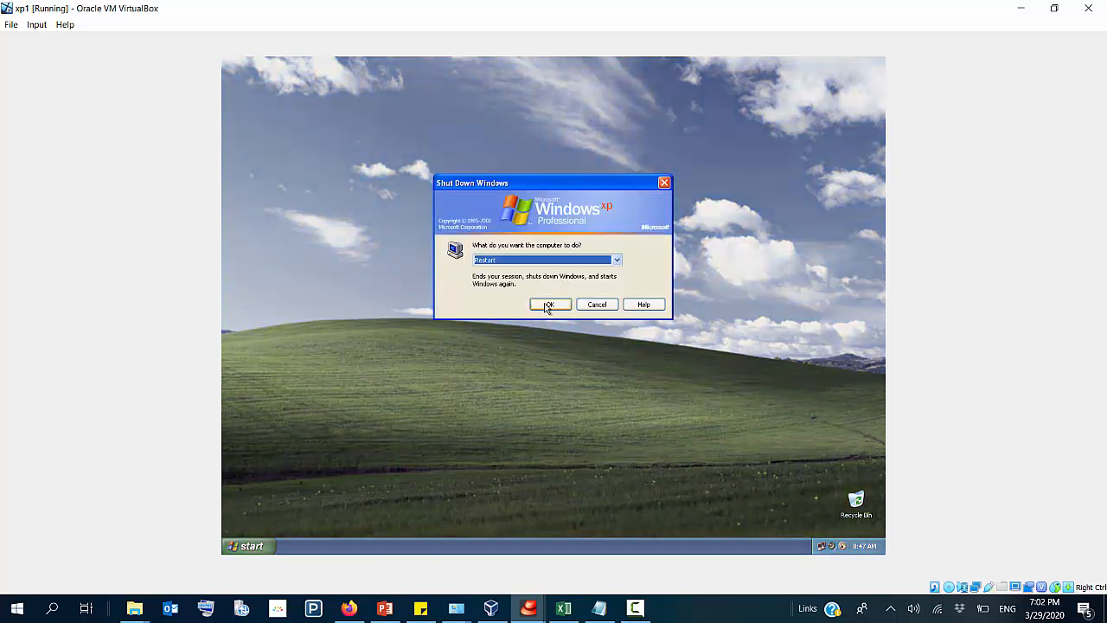
{"action": "left_click", "coordinate": [596, 304]}
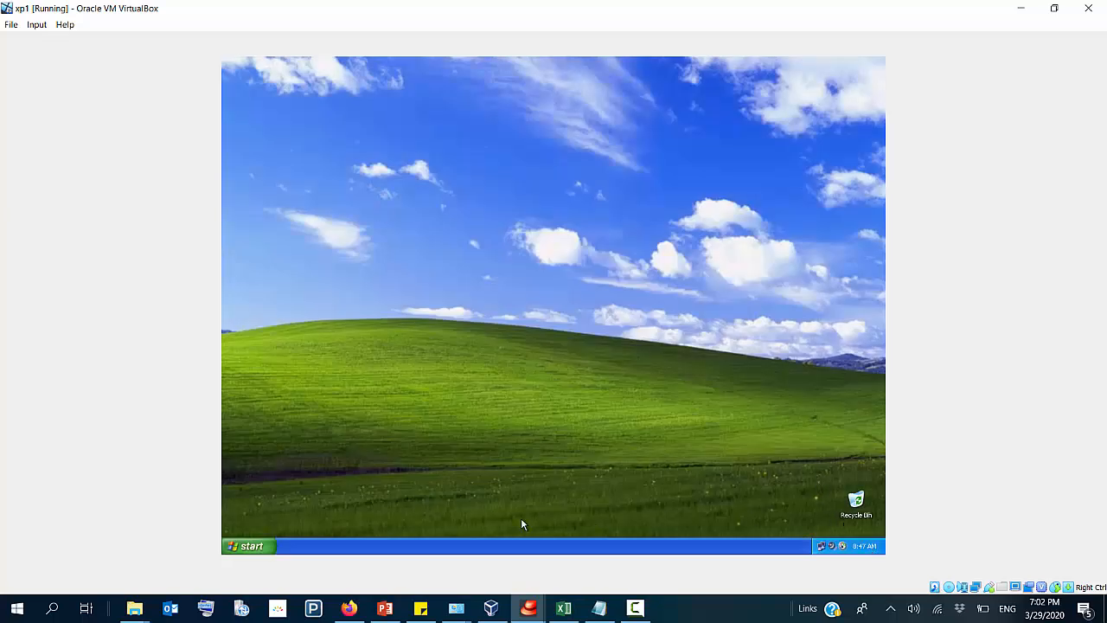
{"action": "left_click", "coordinate": [247, 545]}
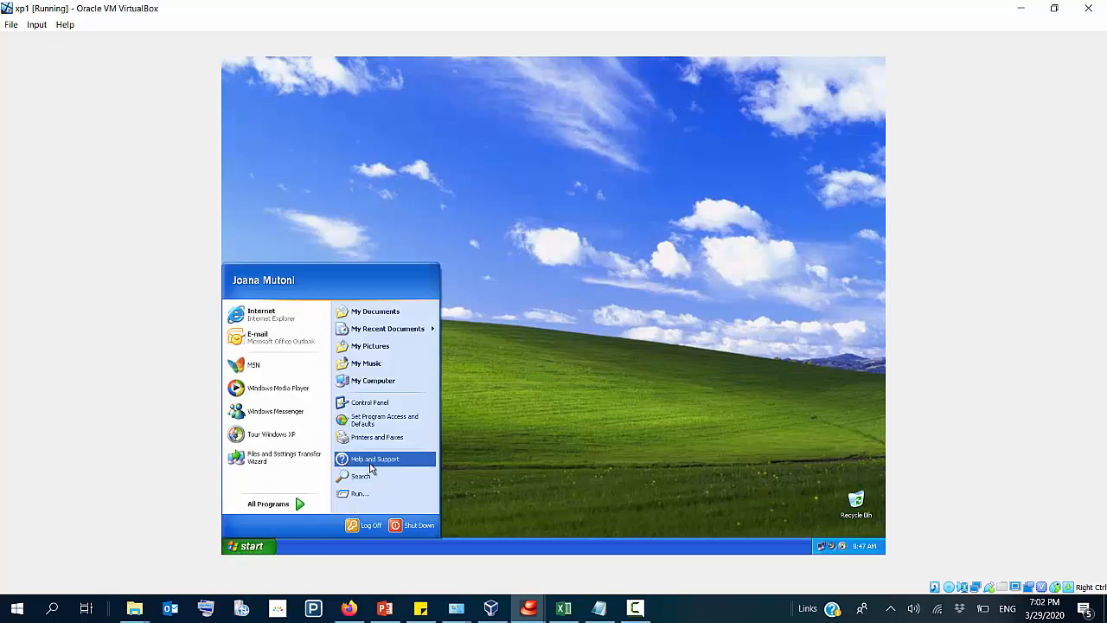
{"action": "left_click", "coordinate": [600, 313]}
Step: Open a command prompt on xp1 and check the client's clock with the time and date commands, entering no new values
{"action": "key", "text": "super+r"}
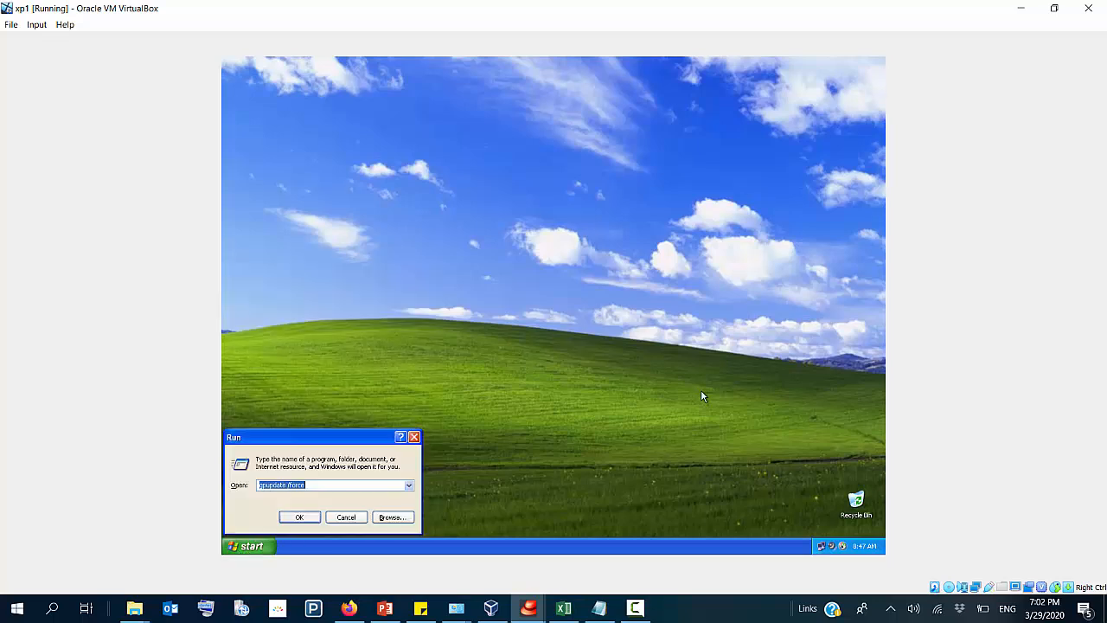
{"action": "type", "text": "cmd"}
{"action": "key", "text": "Return"}
{"action": "type", "text": "t"}
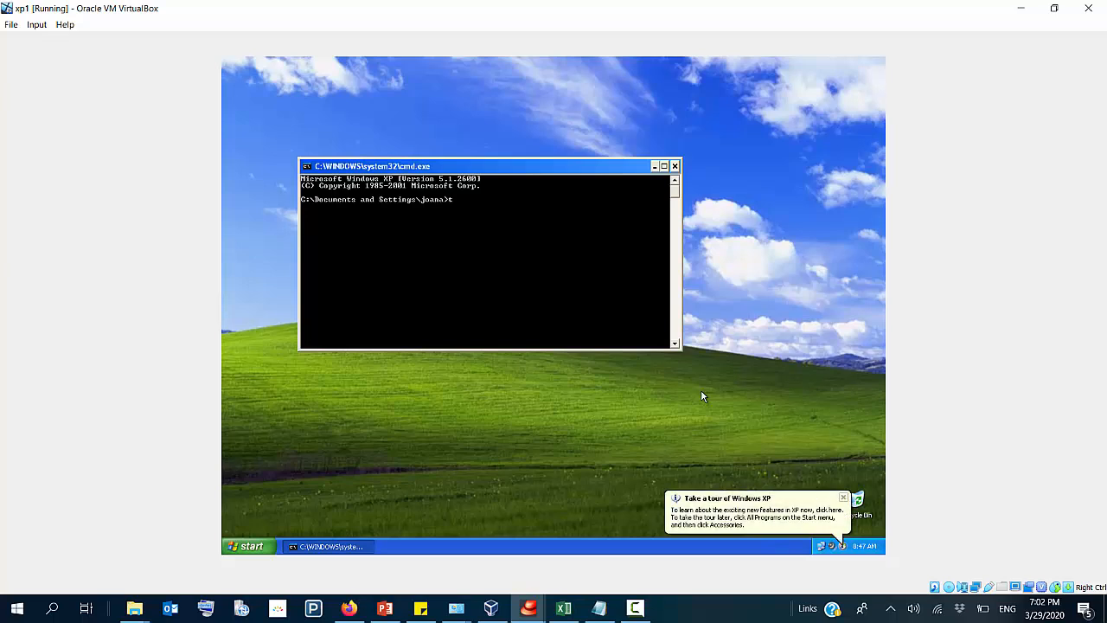
{"action": "type", "text": "ime"}
{"action": "key", "text": "Return"}
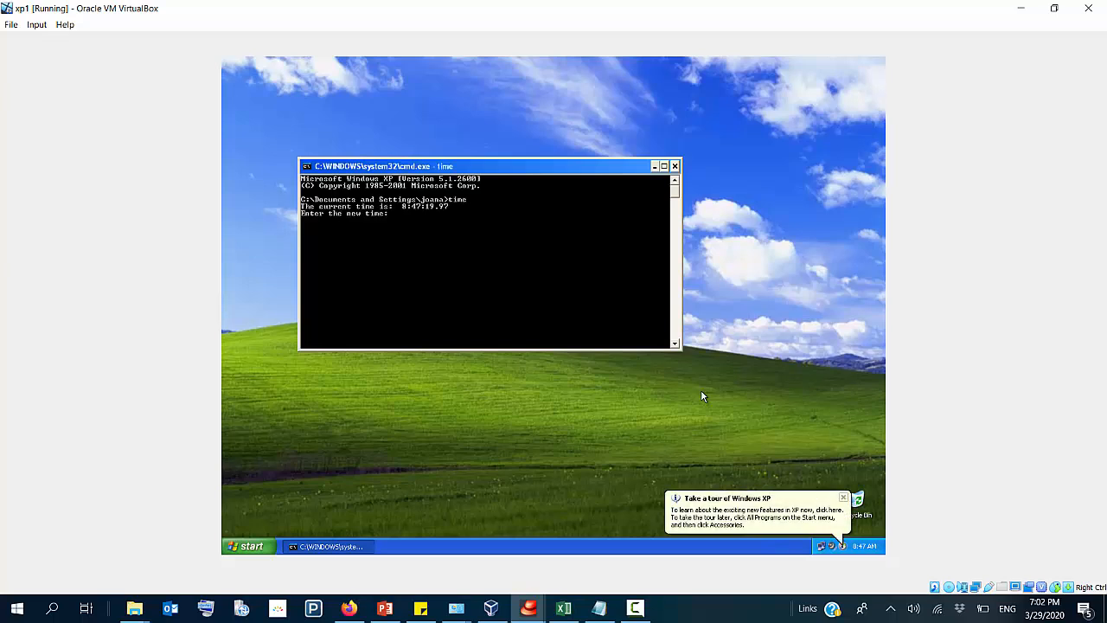
{"action": "key", "text": "Return"}
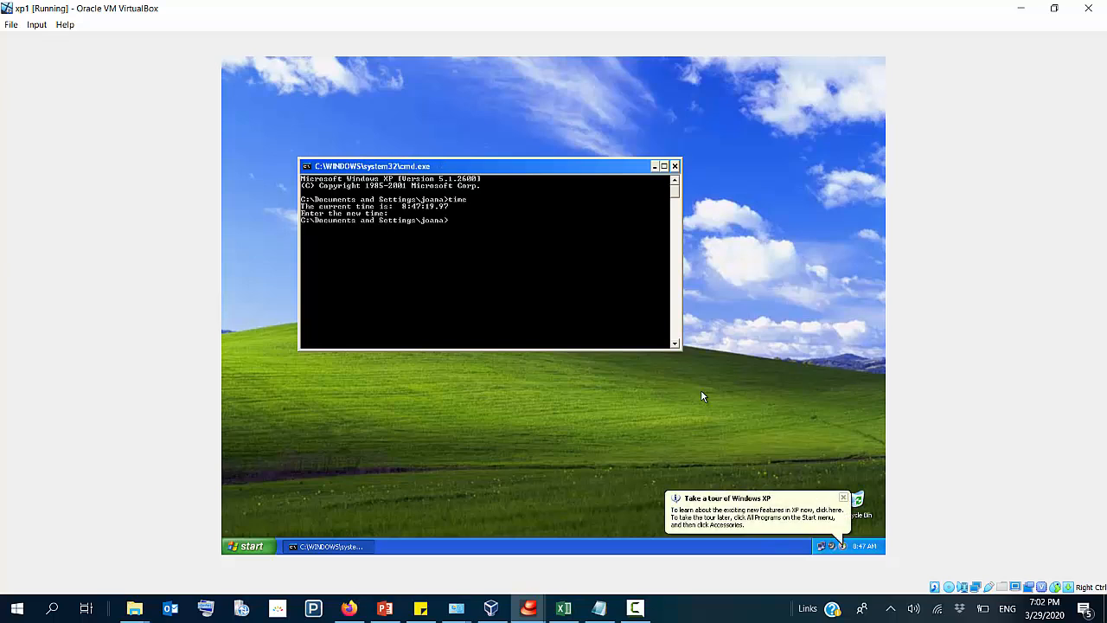
{"action": "type", "text": "date"}
{"action": "key", "text": "Return"}
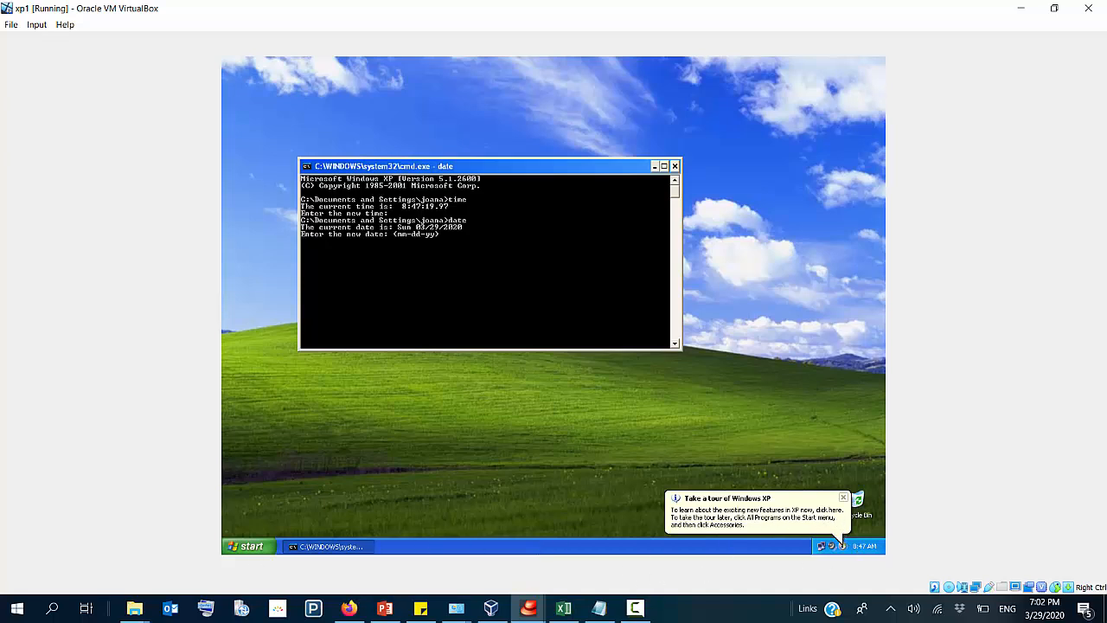
{"action": "mouse_move", "coordinate": [874, 548]}
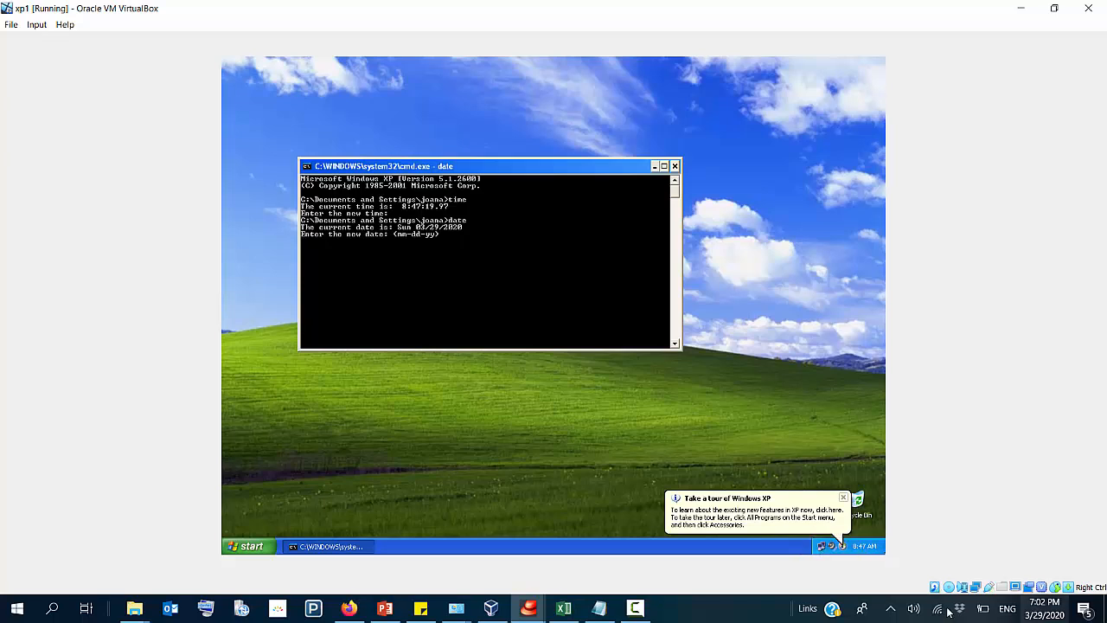
Step: Restart Windows on xp1 and return to the VirtualBox Manager
{"action": "left_click", "coordinate": [246, 546]}
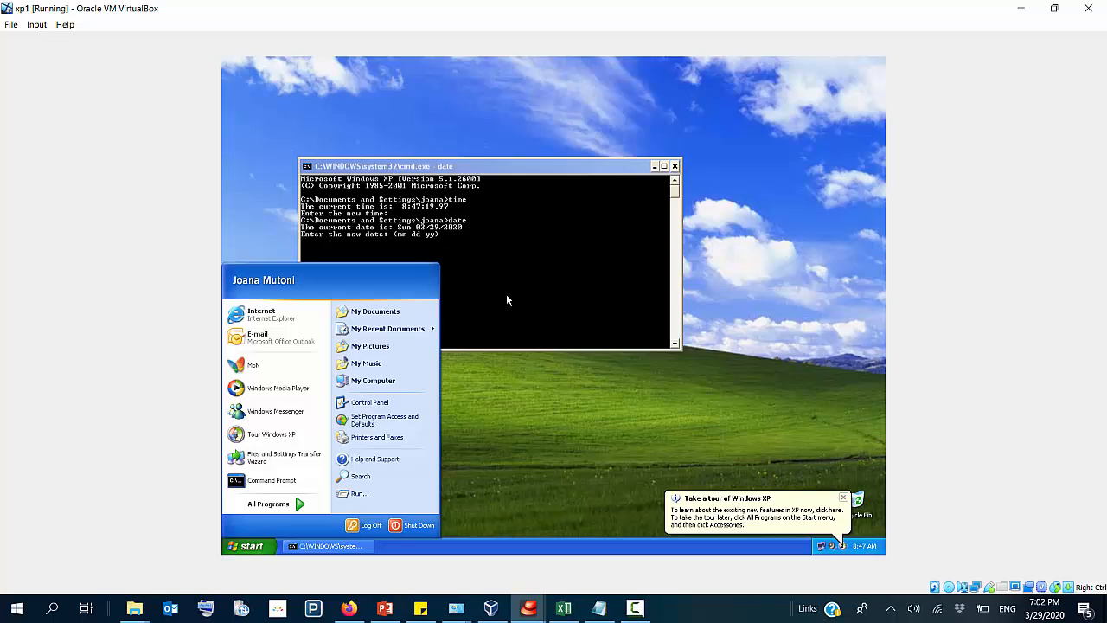
{"action": "left_click", "coordinate": [412, 525]}
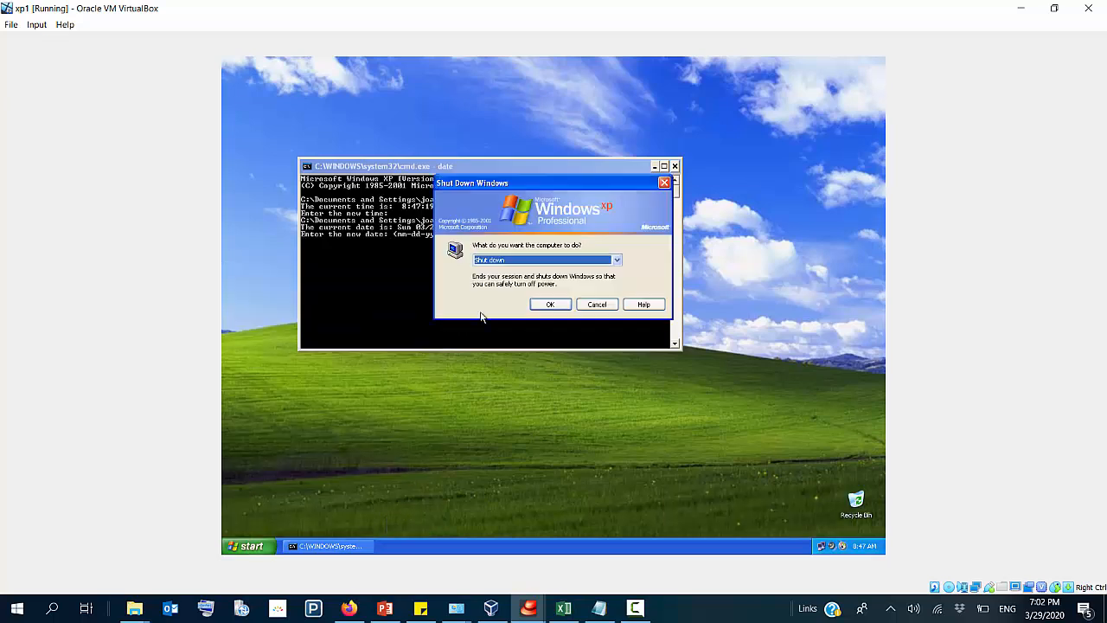
{"action": "scroll", "coordinate": [510, 258], "scroll_direction": "down", "scroll_amount": 1}
{"action": "left_click", "coordinate": [549, 306]}
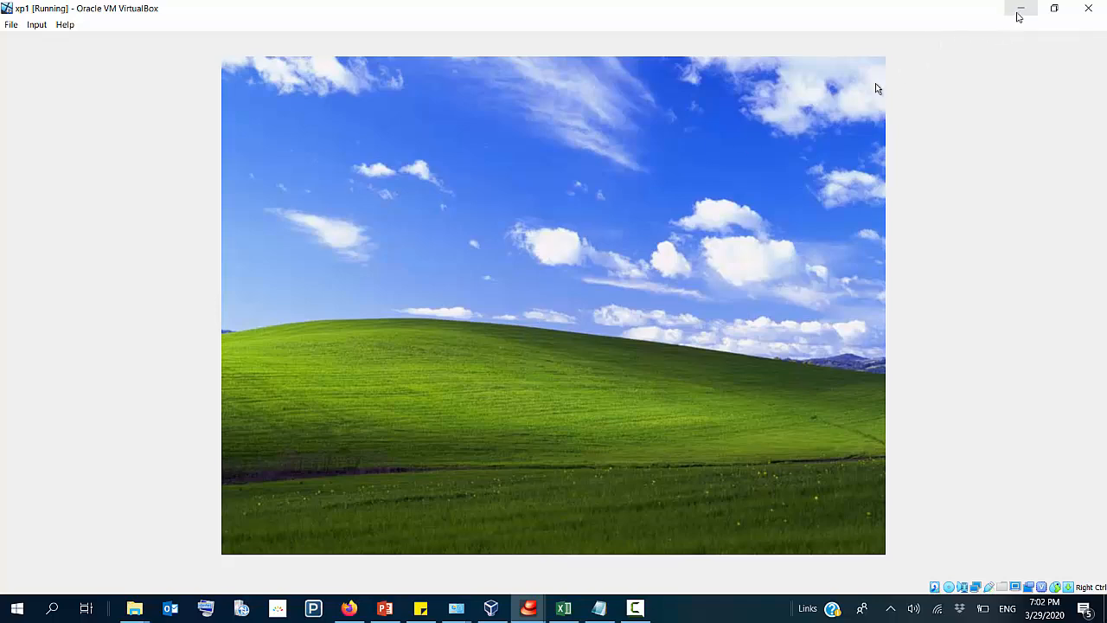
{"action": "left_click", "coordinate": [1020, 8]}
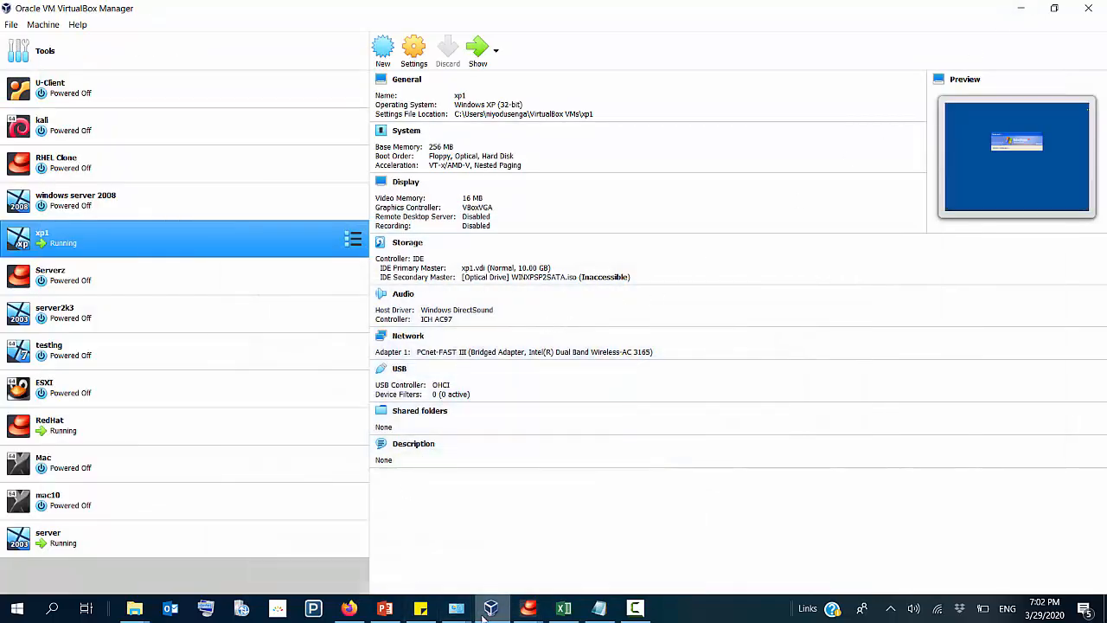
Step: Switch to the server virtual machine and minimize both Active Directory Users and Computers windows
{"action": "mouse_move", "coordinate": [495, 611]}
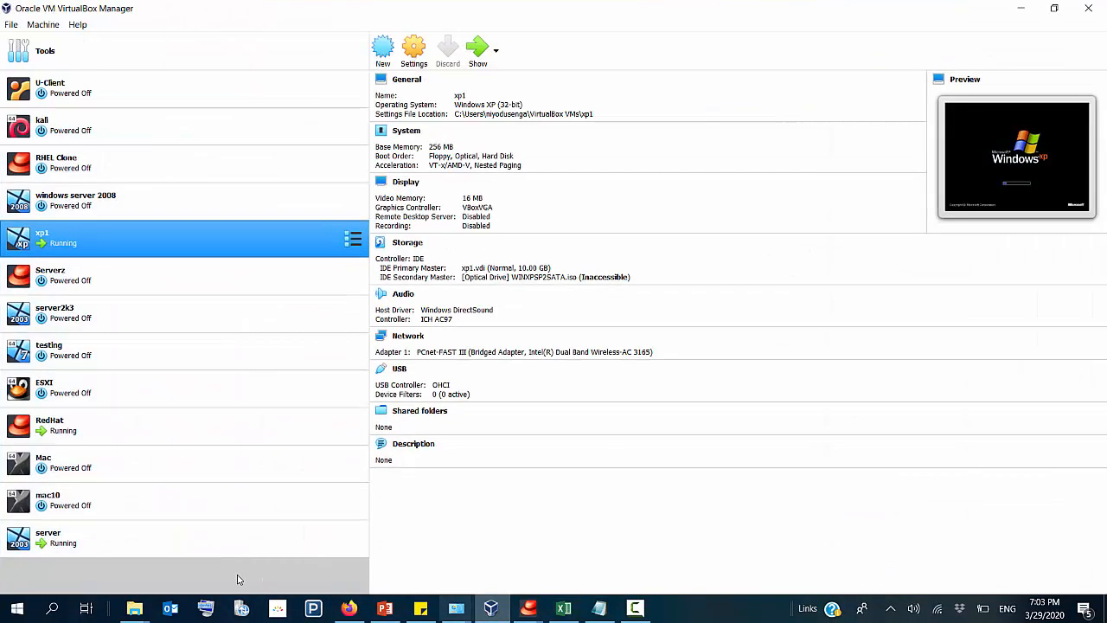
{"action": "double_click", "coordinate": [53, 531]}
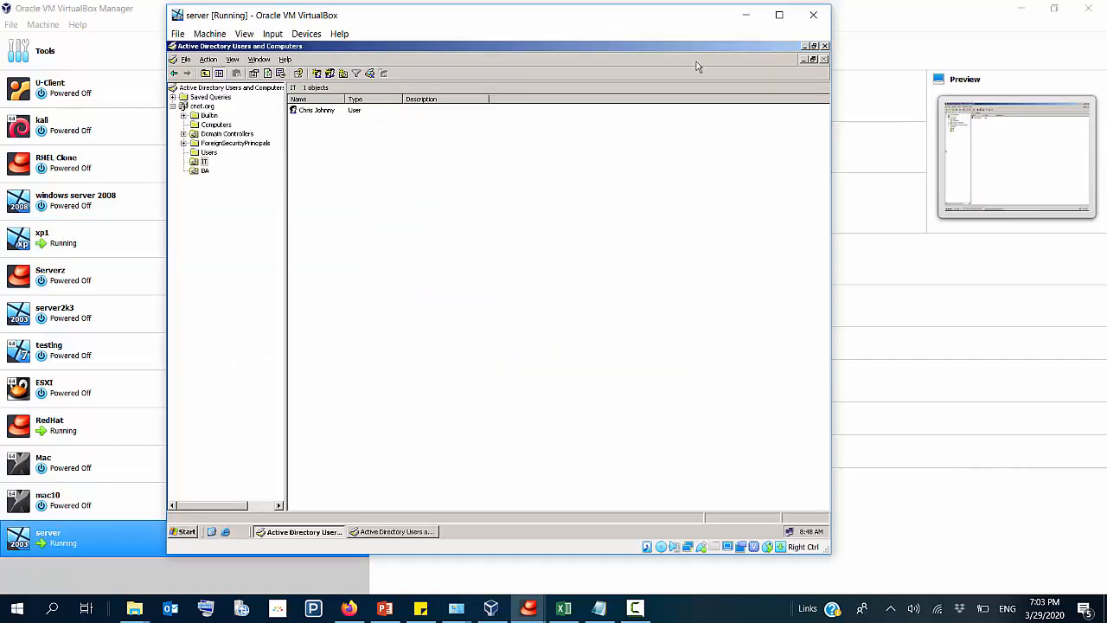
{"action": "left_click", "coordinate": [804, 47]}
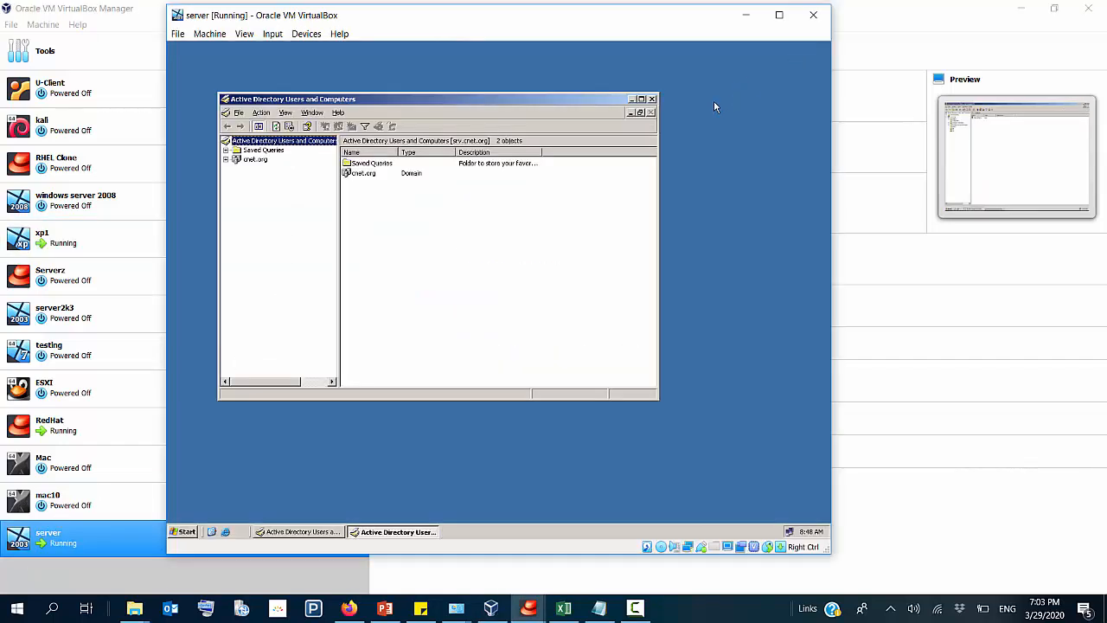
{"action": "left_click", "coordinate": [632, 99]}
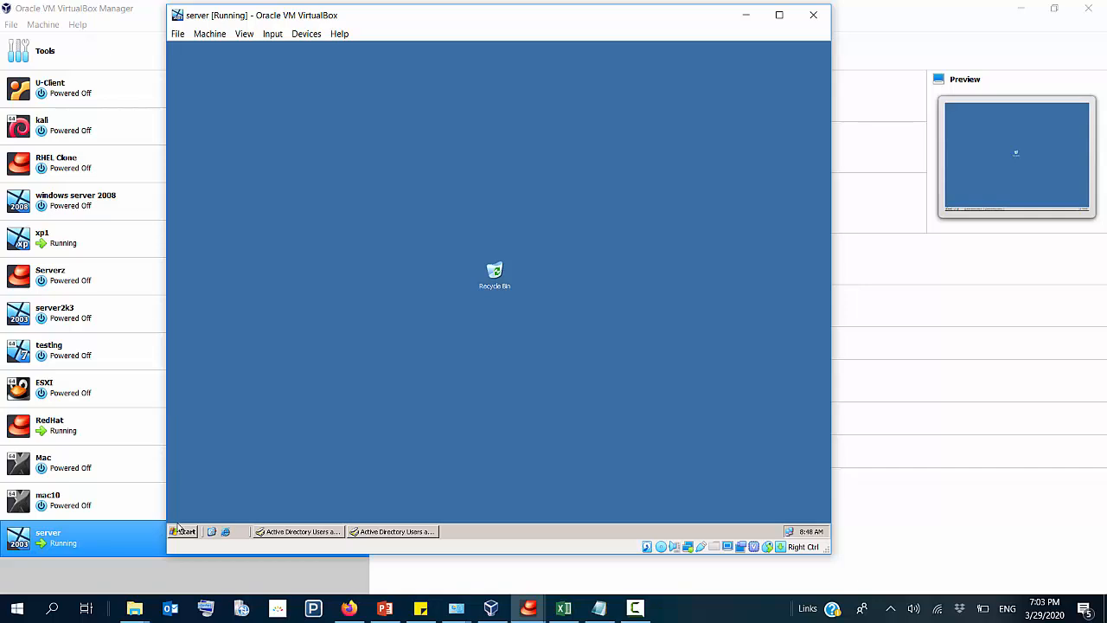
Step: Create a folder named nets in the root of the server's local disk C:
{"action": "left_click", "coordinate": [185, 531]}
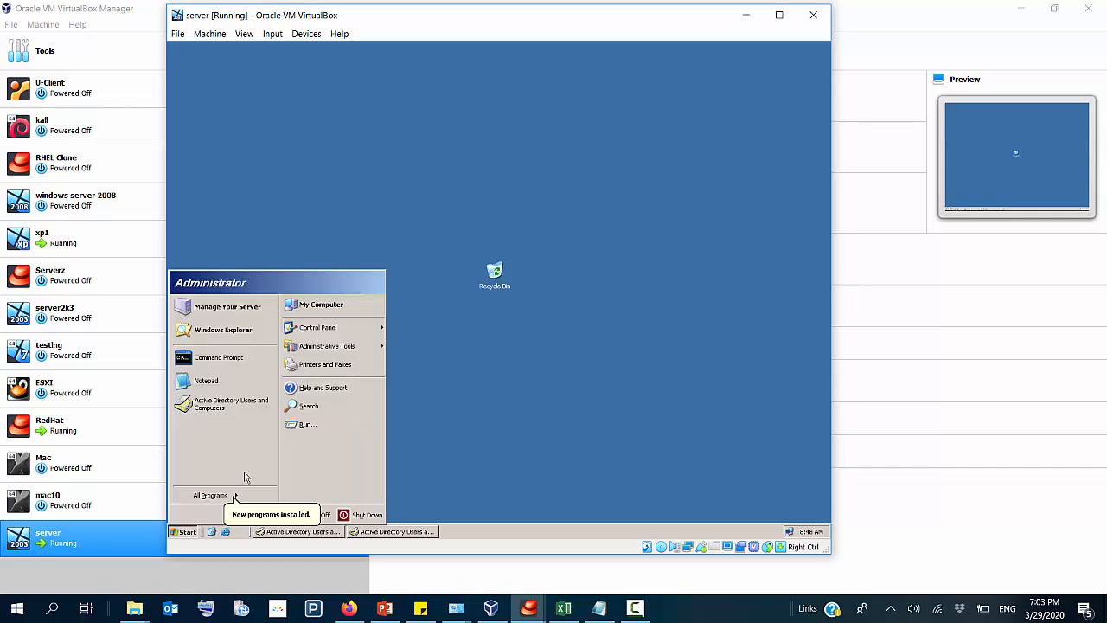
{"action": "left_click", "coordinate": [320, 304]}
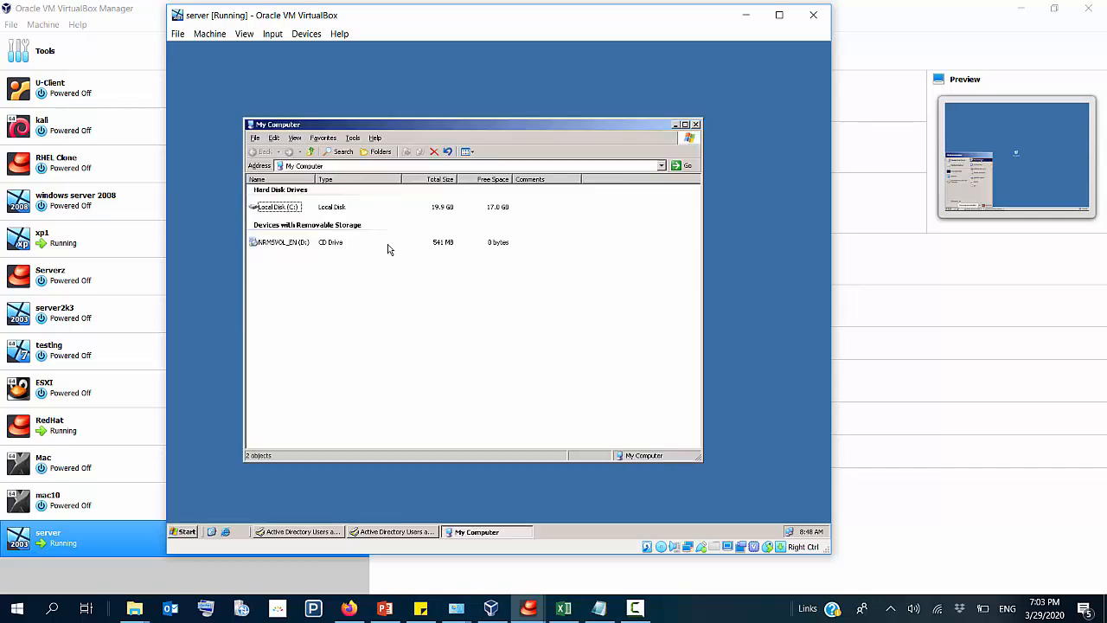
{"action": "double_click", "coordinate": [280, 208]}
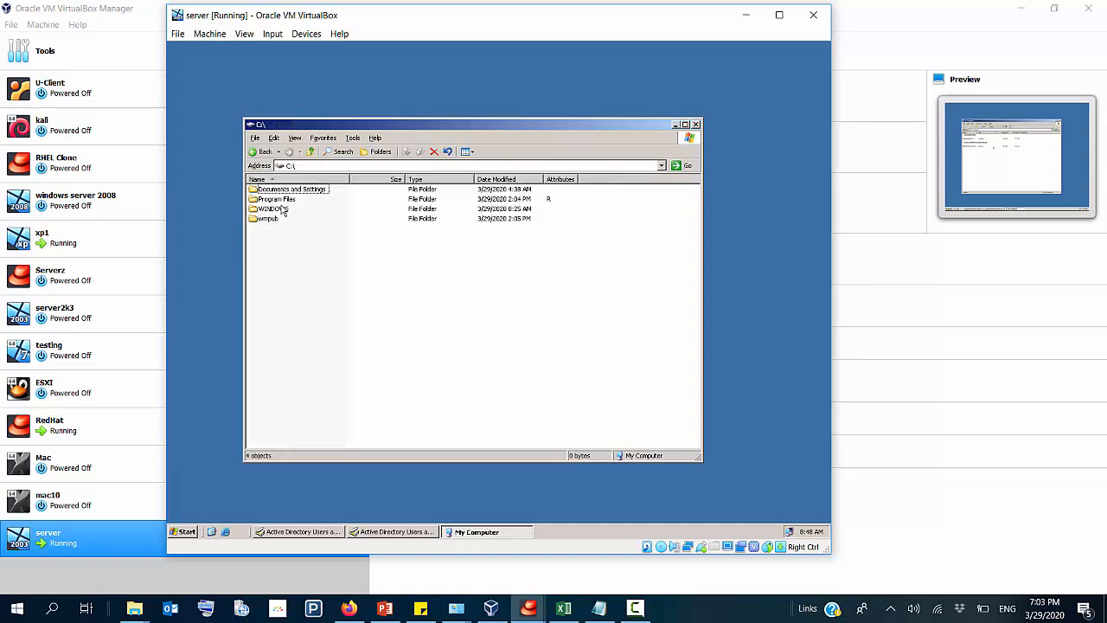
{"action": "right_click", "coordinate": [289, 268]}
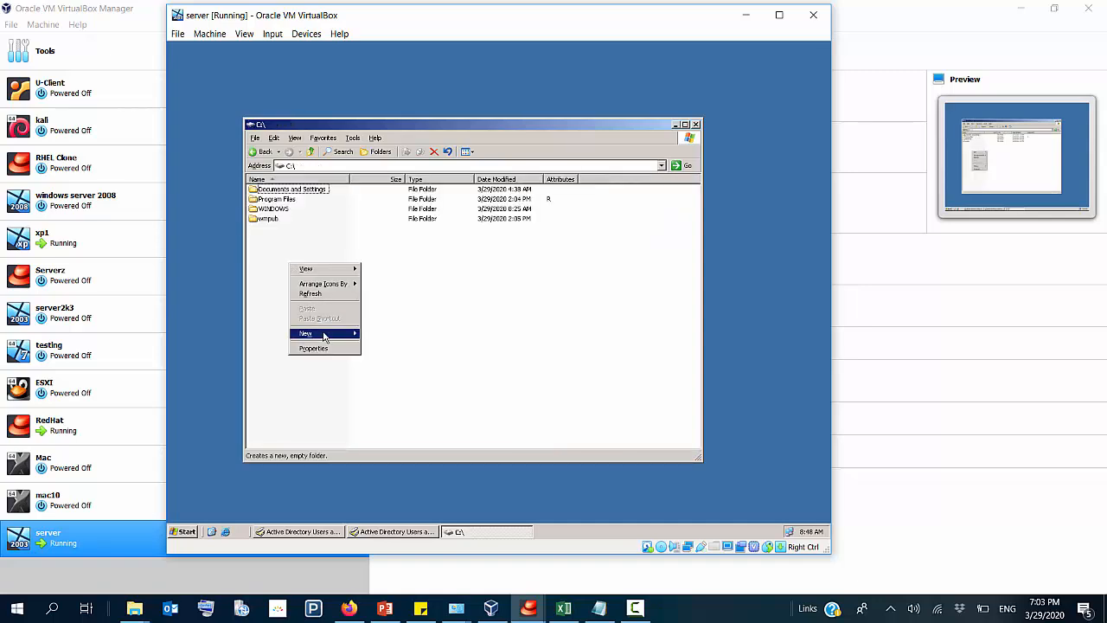
{"action": "left_click", "coordinate": [365, 339]}
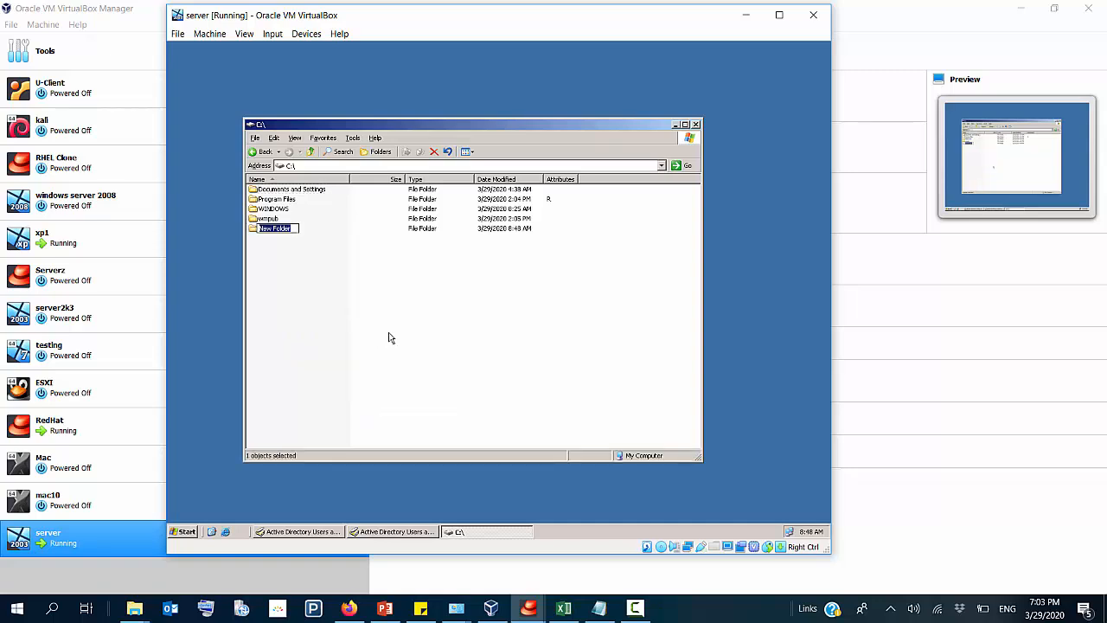
{"action": "type", "text": "nets"}
{"action": "key", "text": "Return"}
Step: Display the contents of the C: drive as thumbnails
{"action": "left_click", "coordinate": [289, 312]}
{"action": "left_click", "coordinate": [472, 153]}
{"action": "left_click", "coordinate": [487, 168]}
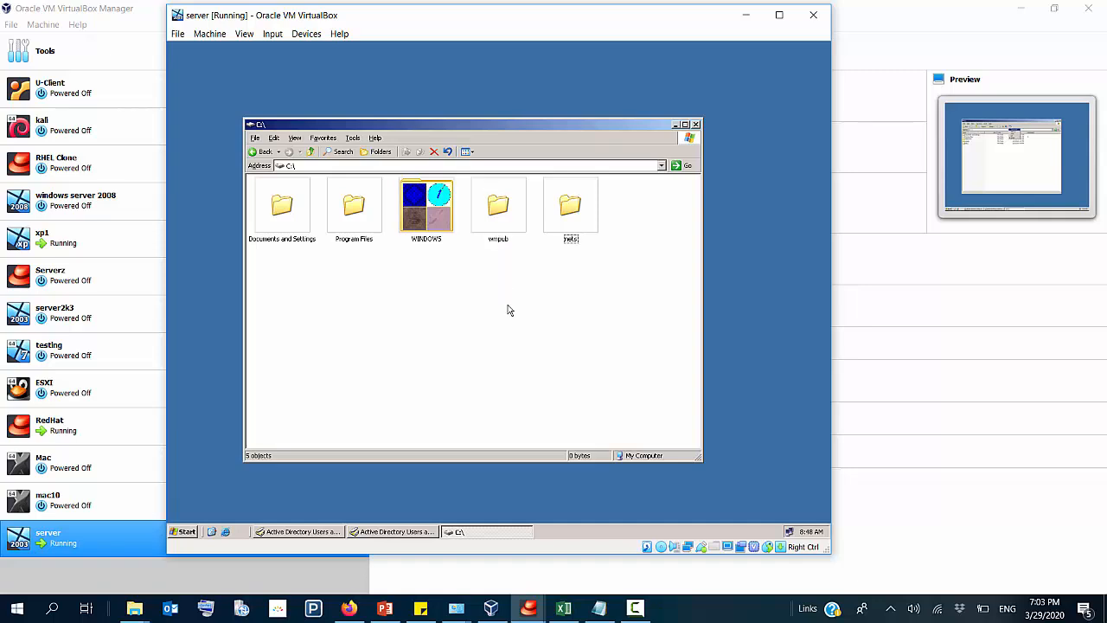
Step: Select the nets folder on the server, switch to the xp1 virtual machine and dismiss its mouse pointer integration notice
{"action": "left_click", "coordinate": [568, 220]}
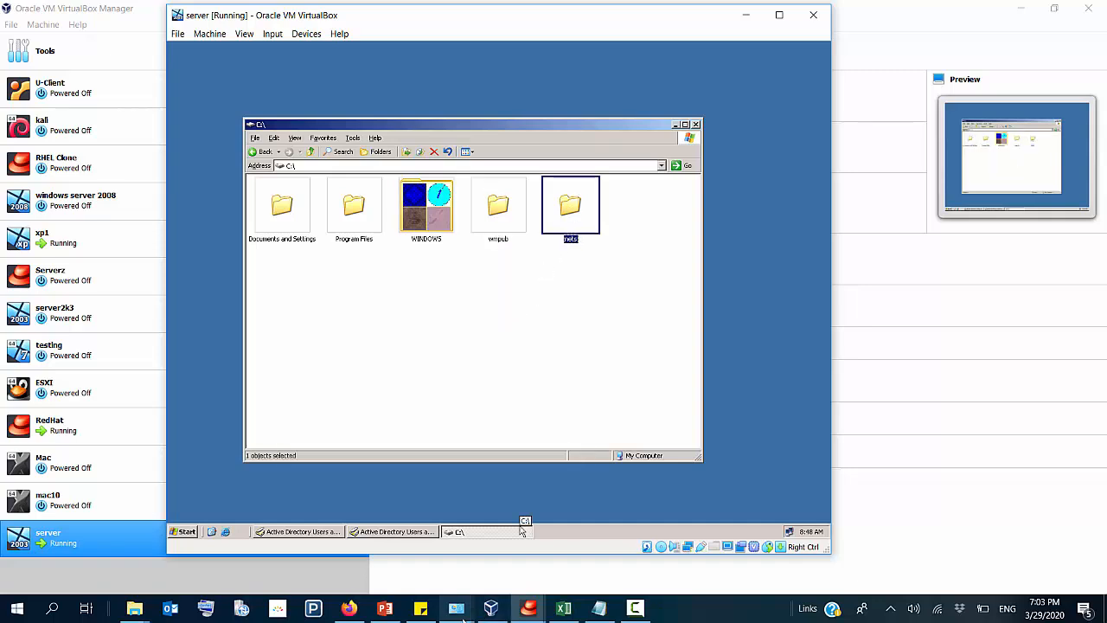
{"action": "left_click", "coordinate": [493, 610]}
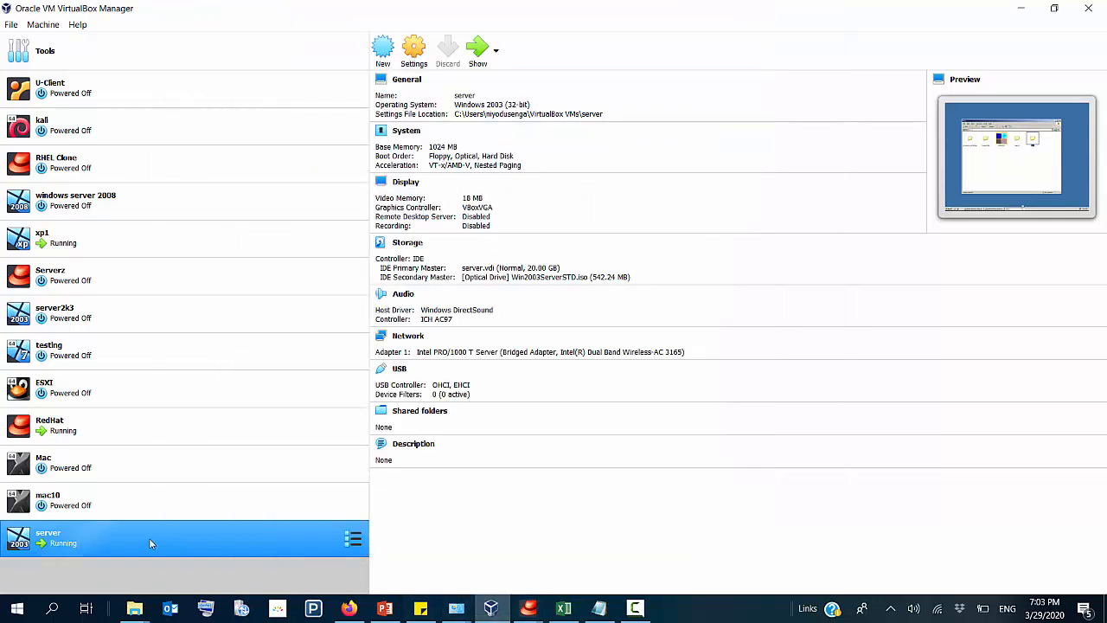
{"action": "left_click", "coordinate": [75, 248]}
{"action": "double_click", "coordinate": [75, 248]}
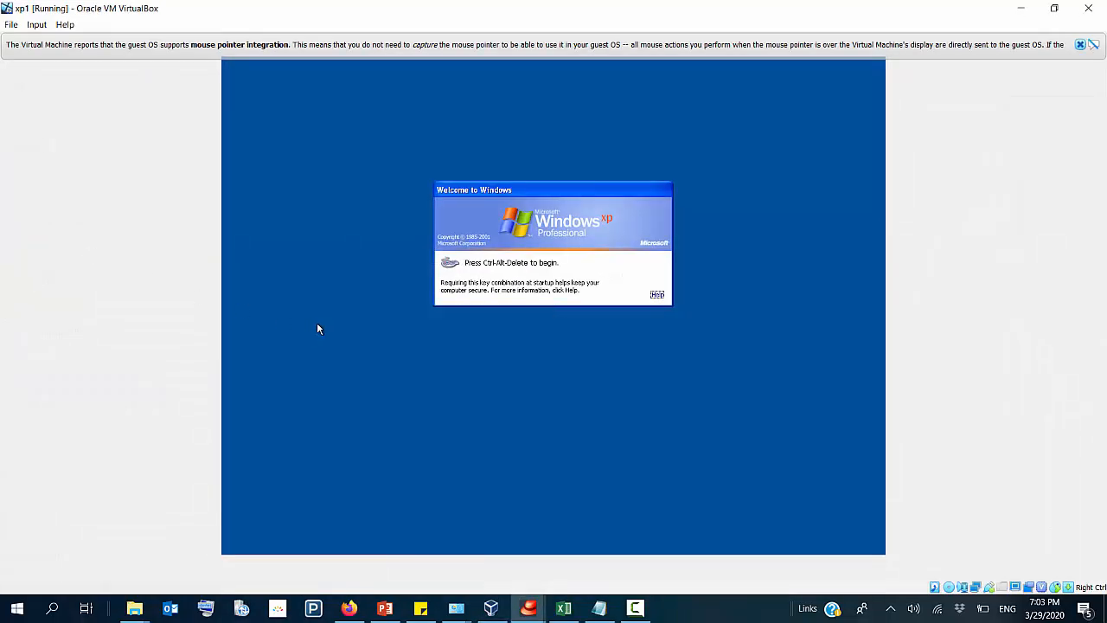
{"action": "left_click", "coordinate": [1080, 45]}
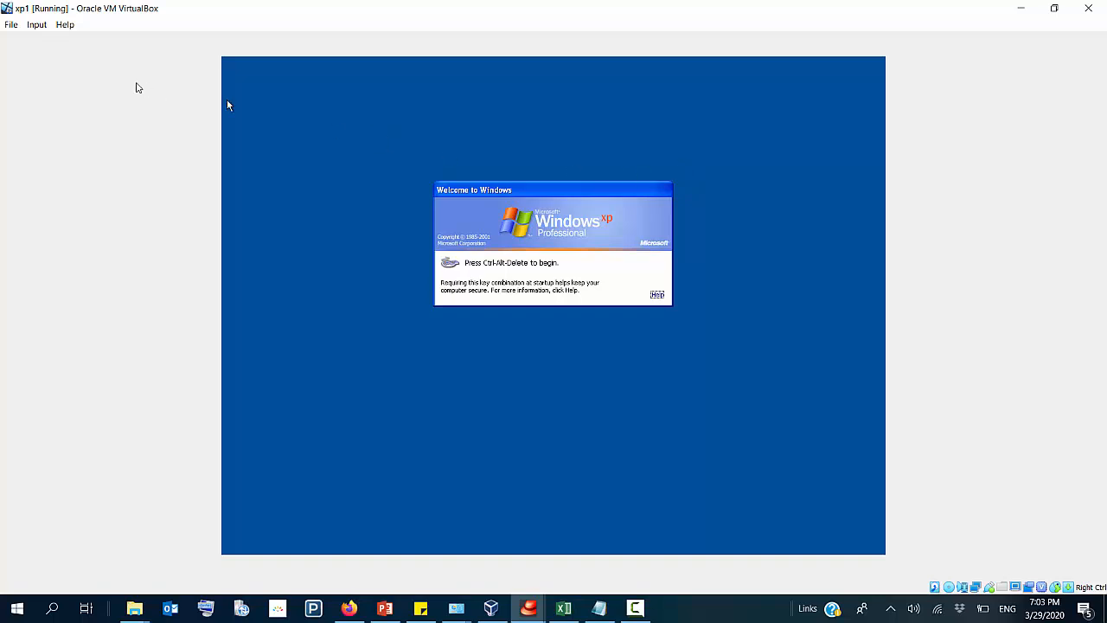
Step: Send Ctrl-Alt-Del to xp1 and log on to the CNET domain as the BA user with the account password
{"action": "left_click", "coordinate": [36, 24]}
{"action": "mouse_move", "coordinate": [99, 45]}
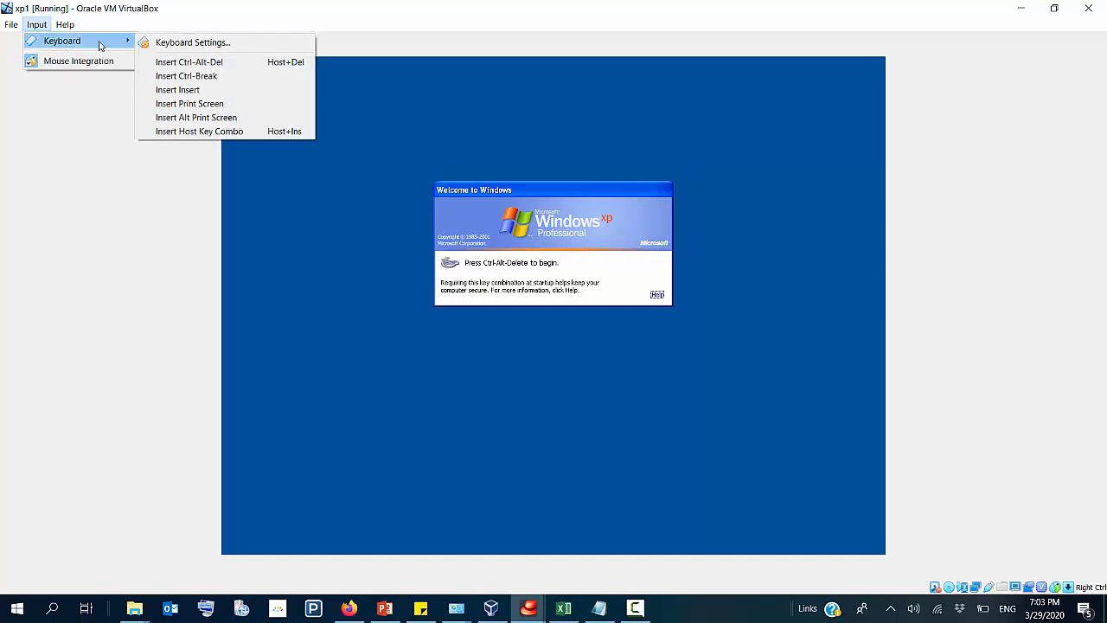
{"action": "left_click", "coordinate": [189, 61]}
{"action": "left_click", "coordinate": [521, 283]}
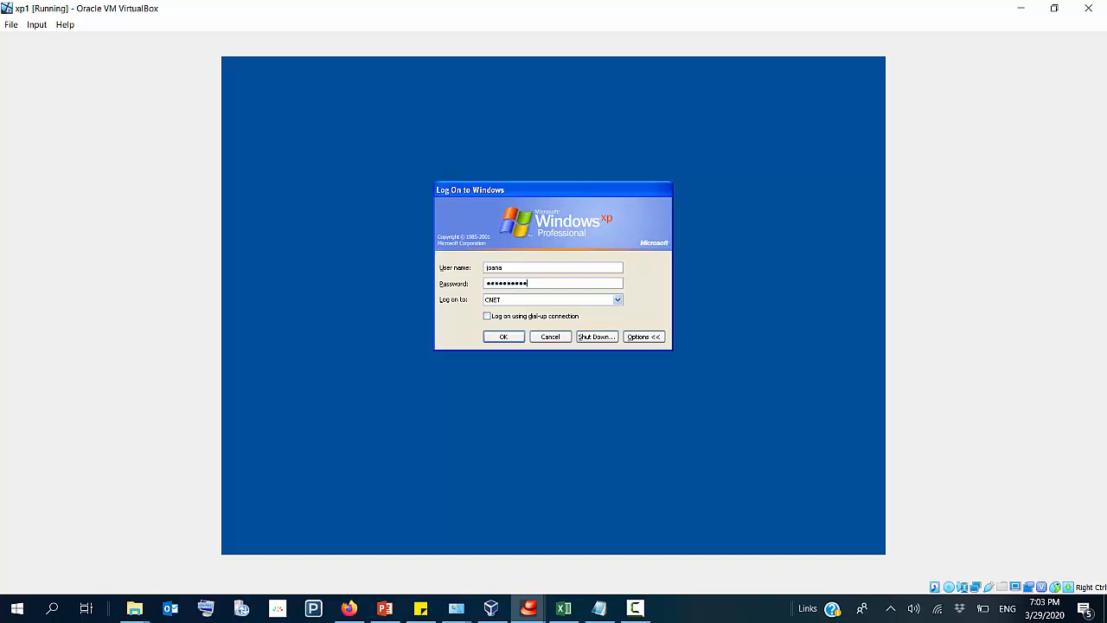
{"action": "key", "text": "Return"}
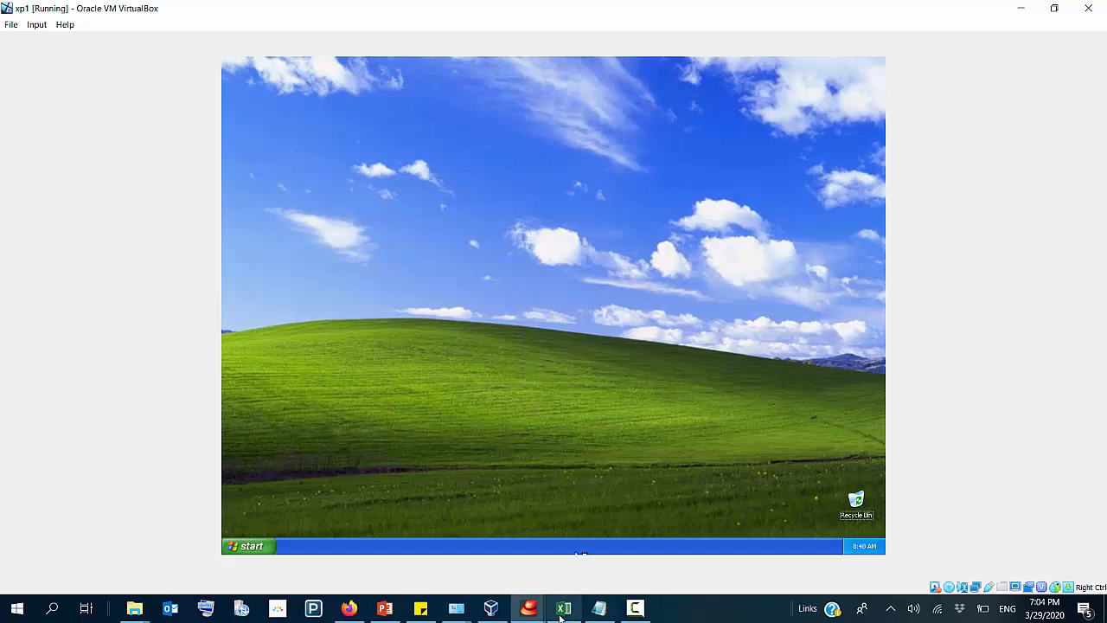
Step: Return to the server virtual machine and select the user in the BA organizational unit in Active Directory Users and Computers
{"action": "left_click", "coordinate": [492, 609]}
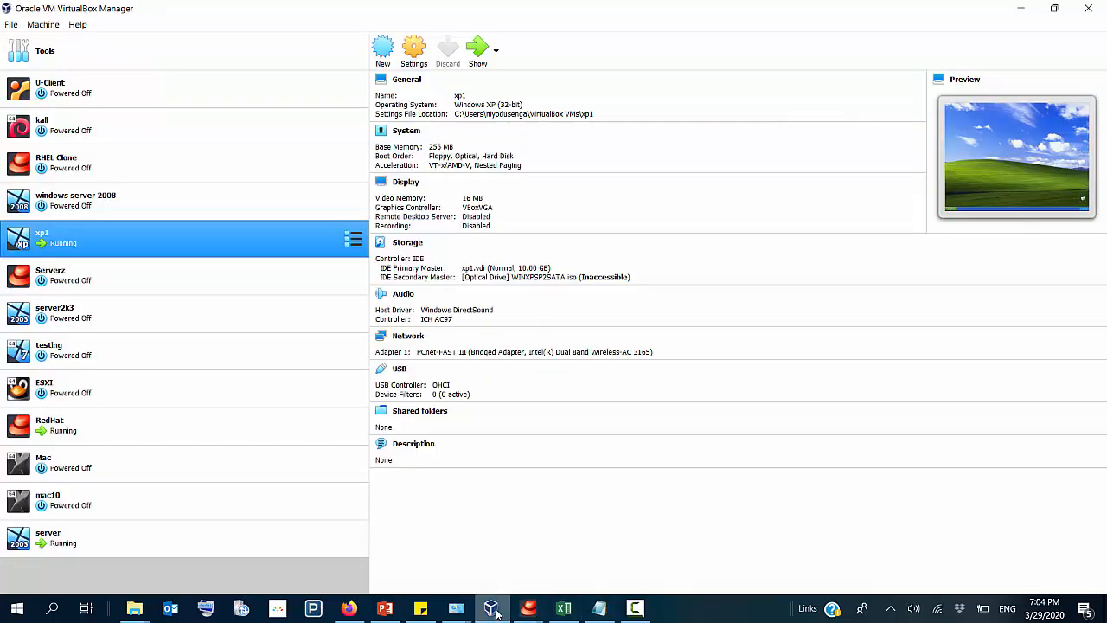
{"action": "double_click", "coordinate": [30, 543]}
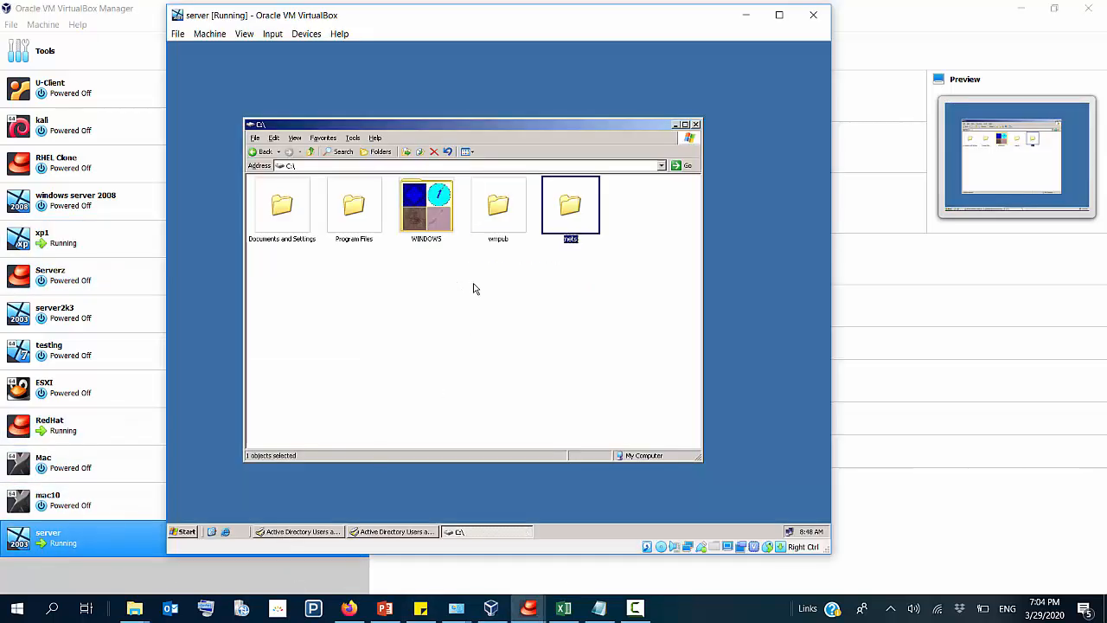
{"action": "left_click", "coordinate": [374, 533]}
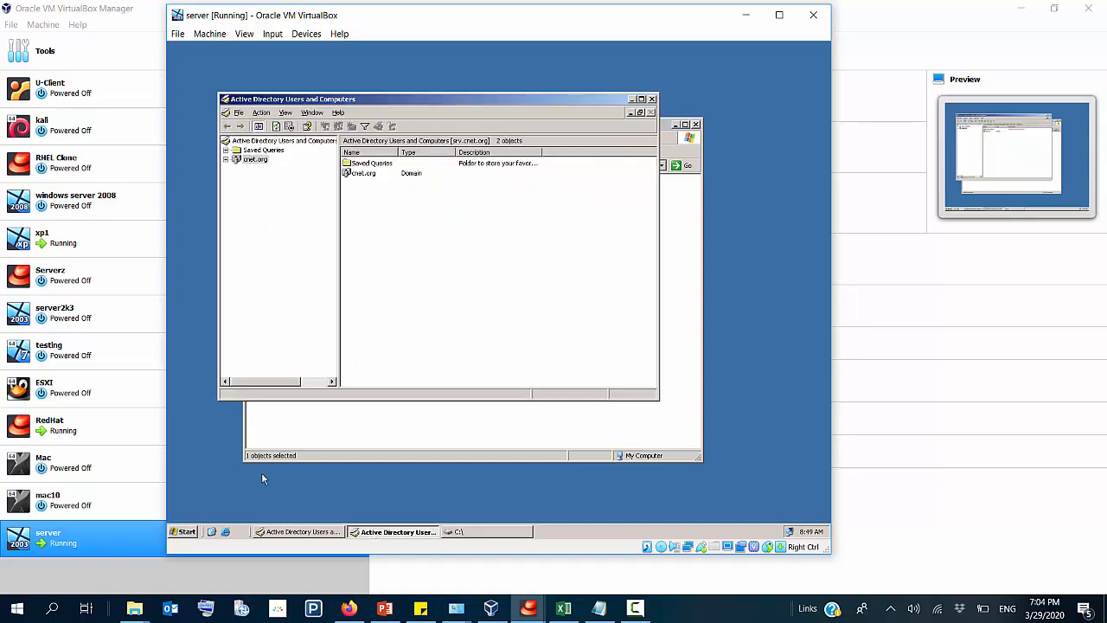
{"action": "left_click", "coordinate": [279, 533]}
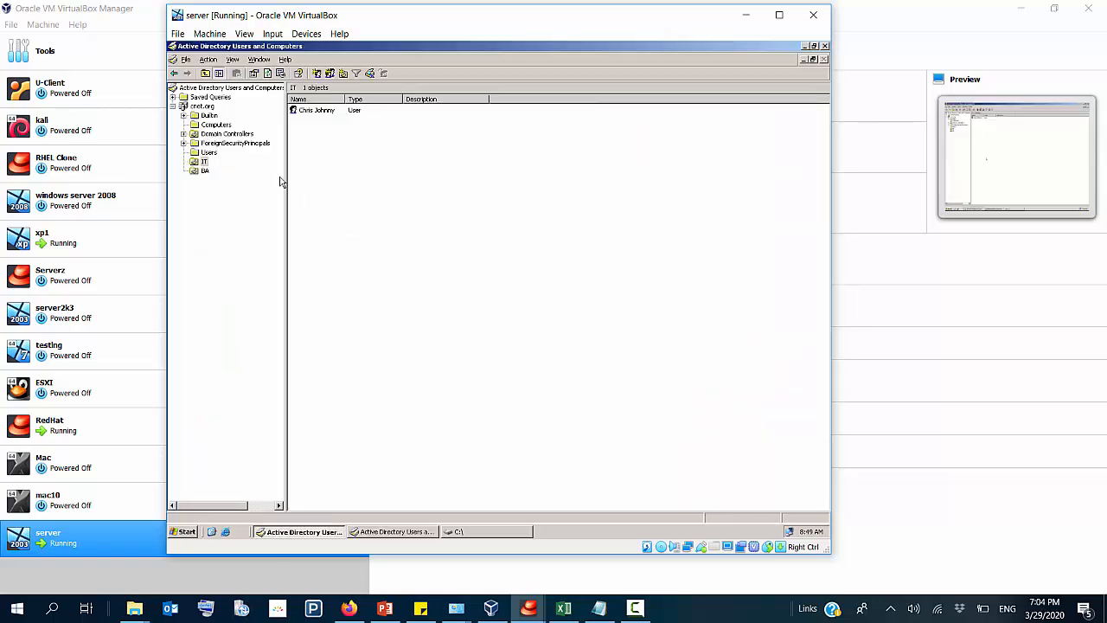
{"action": "left_click", "coordinate": [200, 172]}
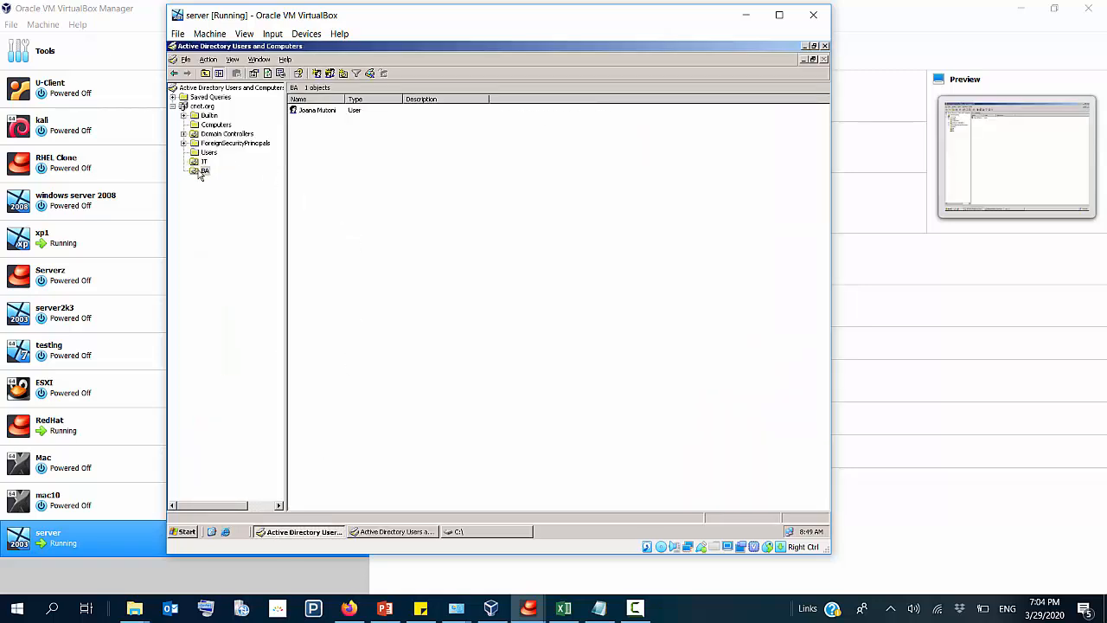
{"action": "left_click", "coordinate": [308, 110]}
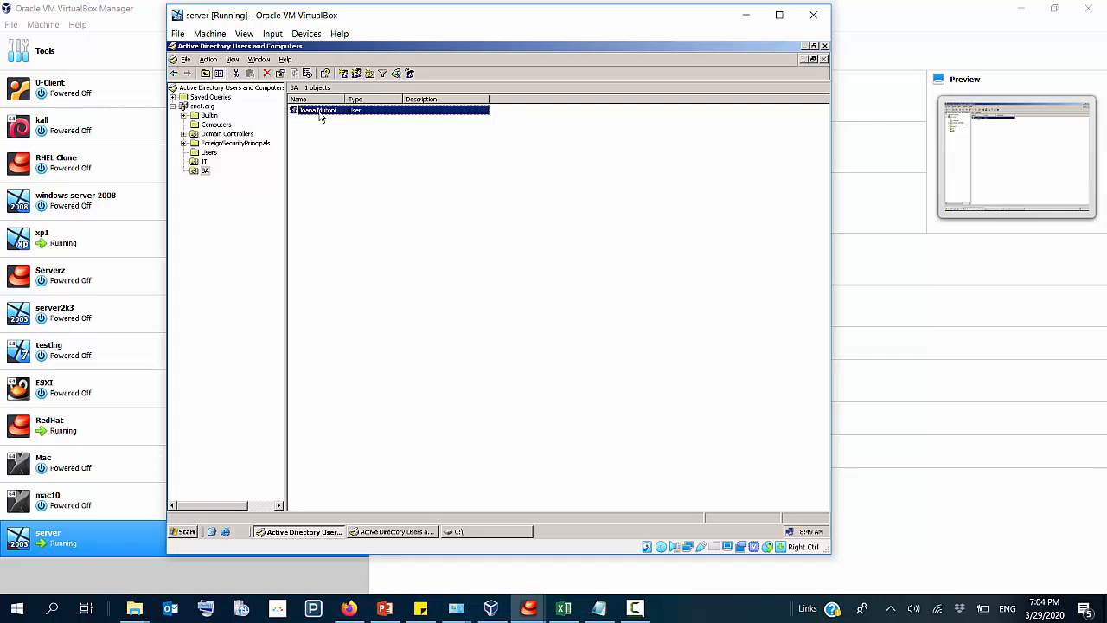
Step: Change the server's system time to PM and cancel the open user copy dialog
{"action": "double_click", "coordinate": [808, 531]}
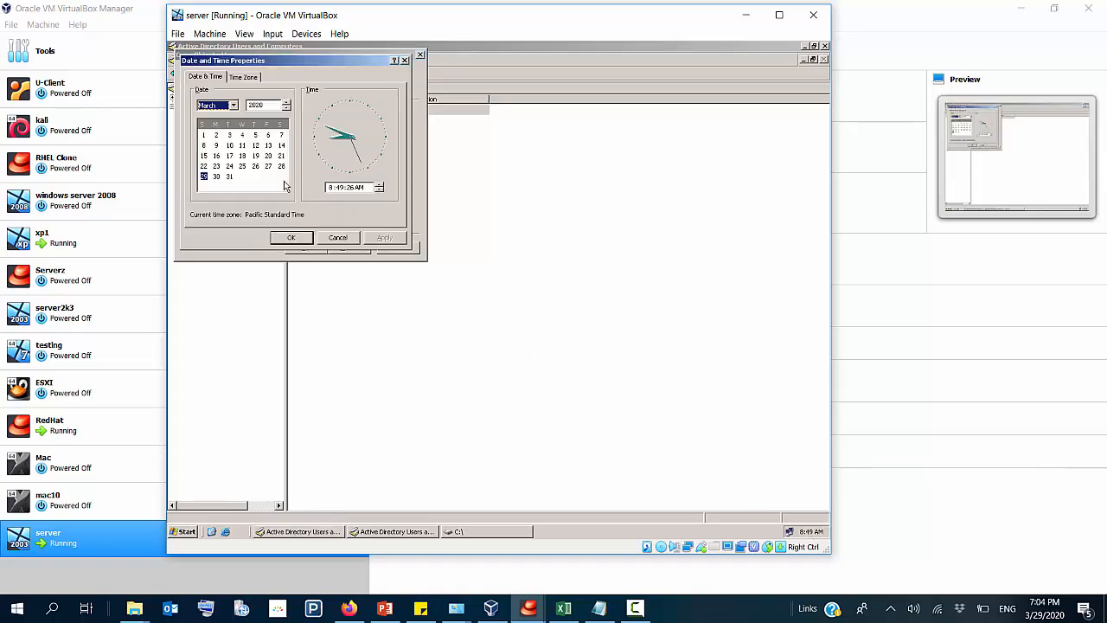
{"action": "left_click", "coordinate": [379, 187]}
{"action": "left_click", "coordinate": [379, 191]}
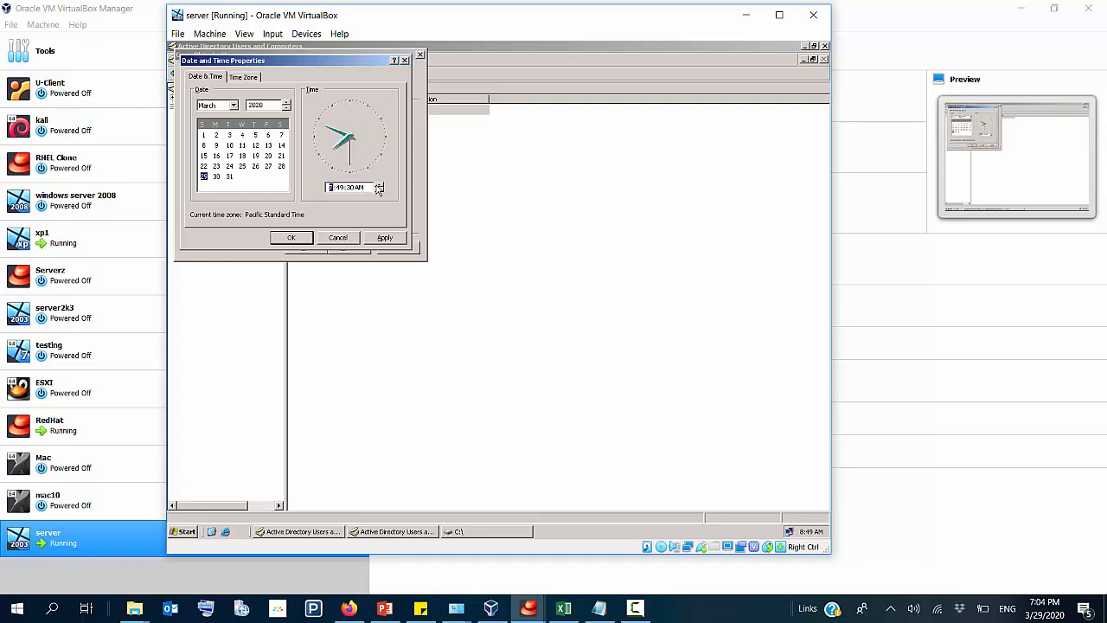
{"action": "left_click", "coordinate": [379, 184]}
{"action": "left_click", "coordinate": [363, 188]}
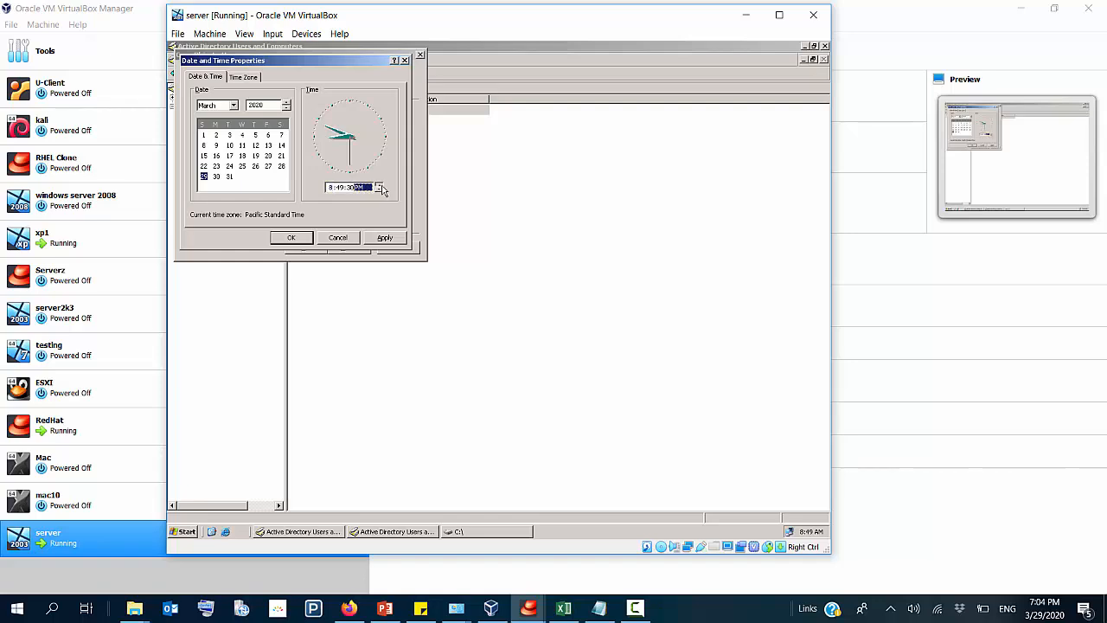
{"action": "left_click", "coordinate": [381, 238]}
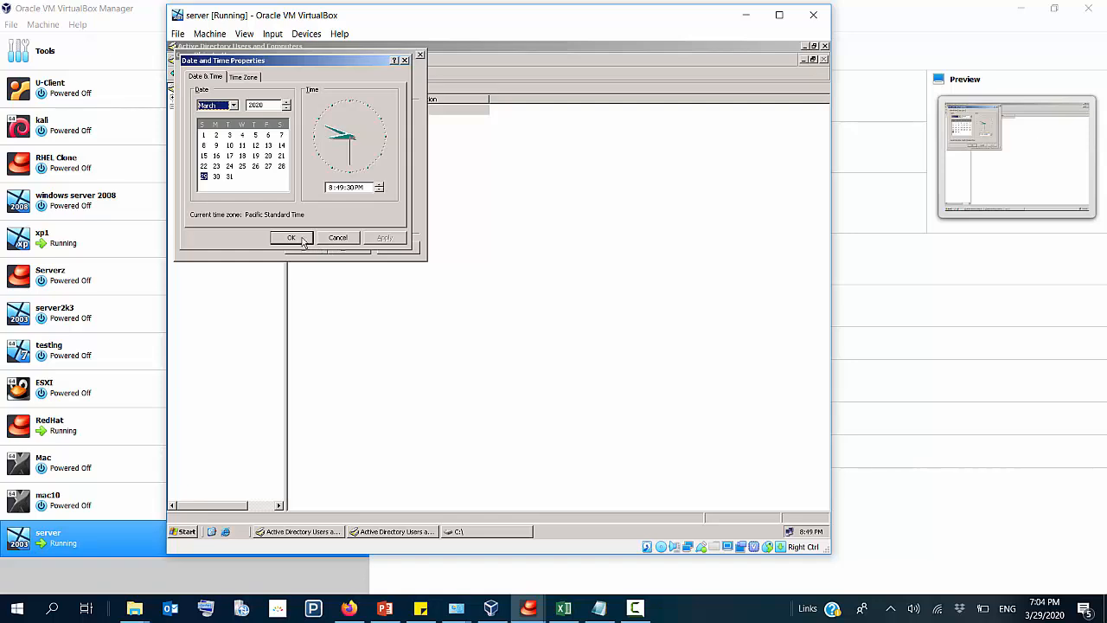
{"action": "left_click", "coordinate": [292, 239]}
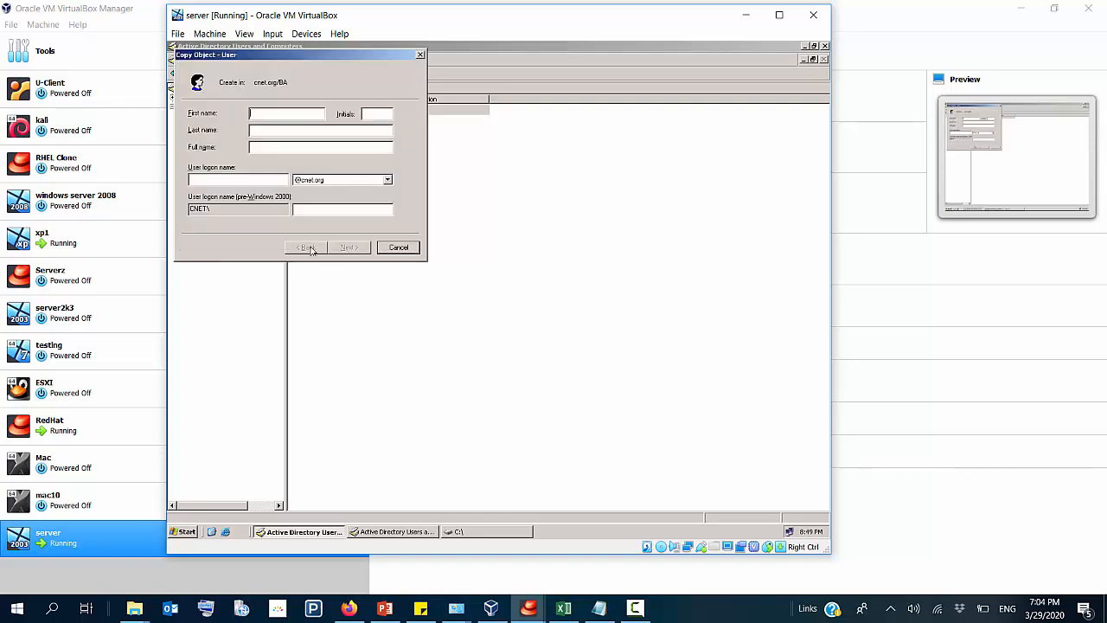
{"action": "left_click", "coordinate": [404, 247]}
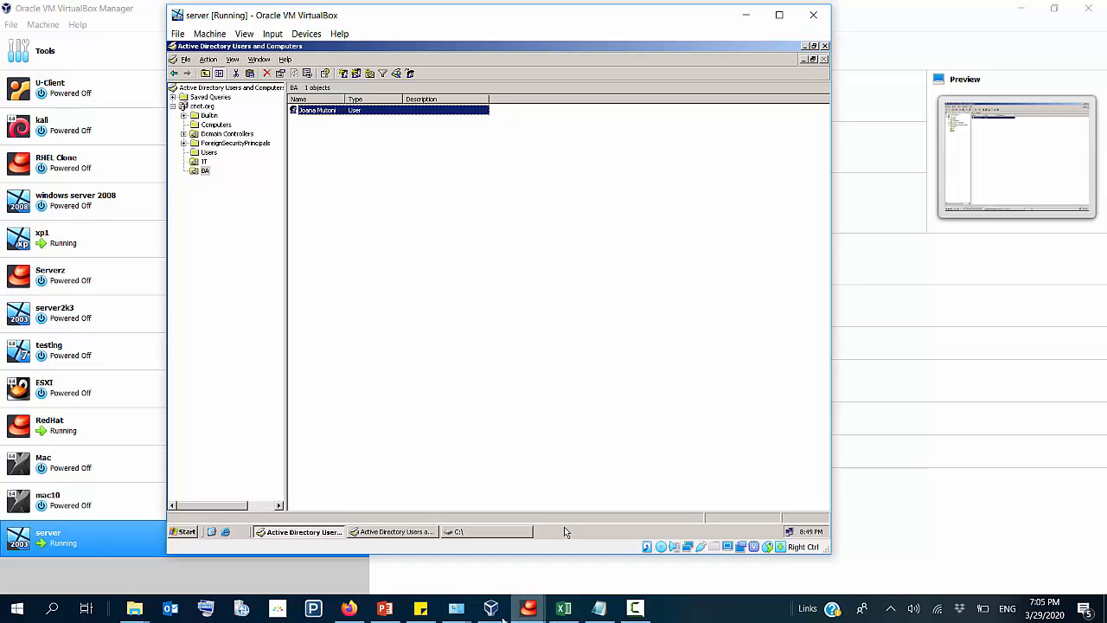
Step: Switch to xp1 and try to open its date and time settings as the logged-on domain user
{"action": "left_click", "coordinate": [490, 610]}
{"action": "double_click", "coordinate": [127, 229]}
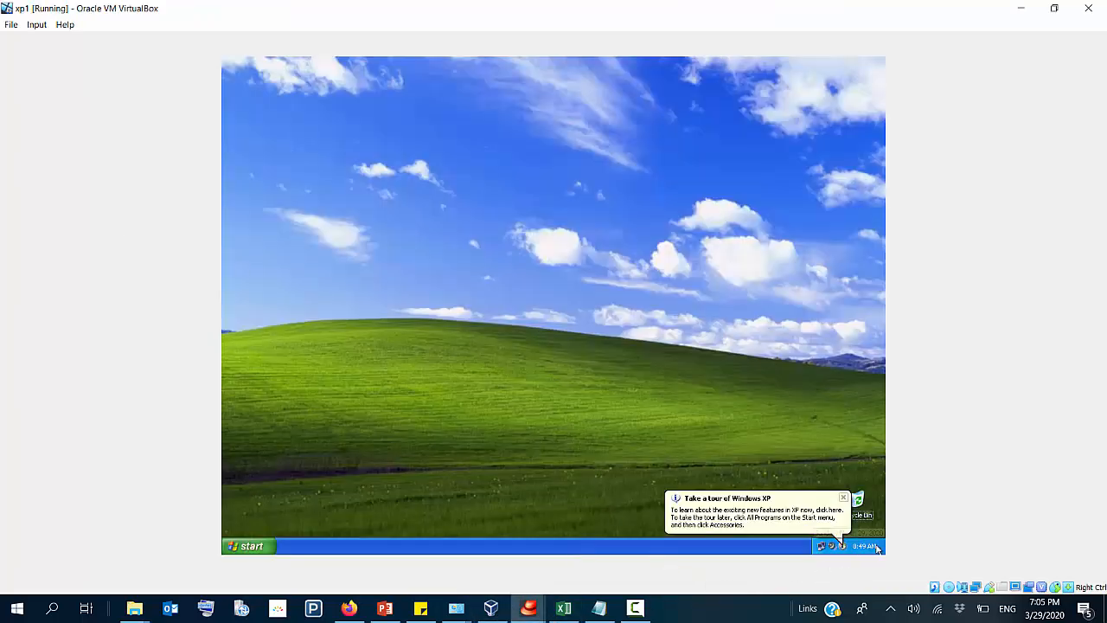
{"action": "double_click", "coordinate": [876, 548]}
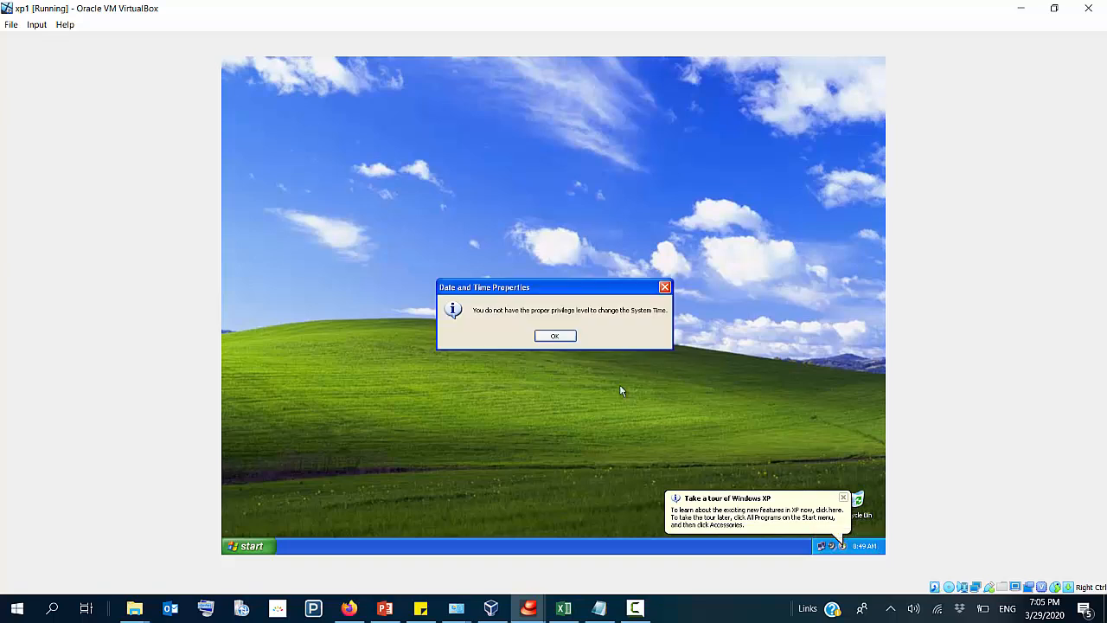
{"action": "left_click", "coordinate": [558, 336]}
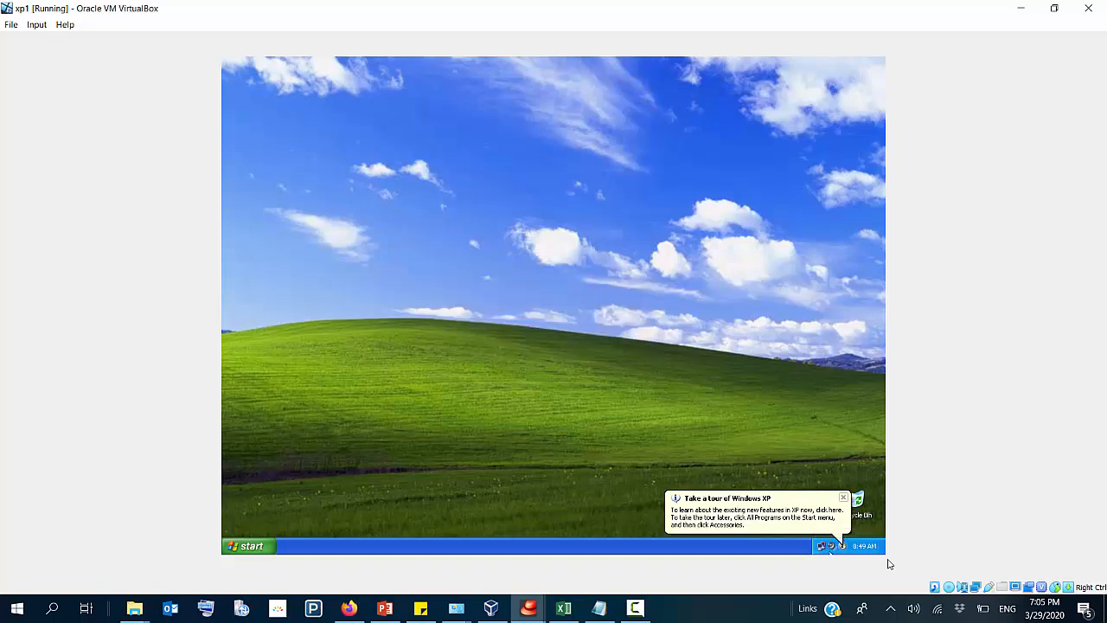
Step: Return to the server virtual machine and set its system time back to AM
{"action": "left_click", "coordinate": [491, 608]}
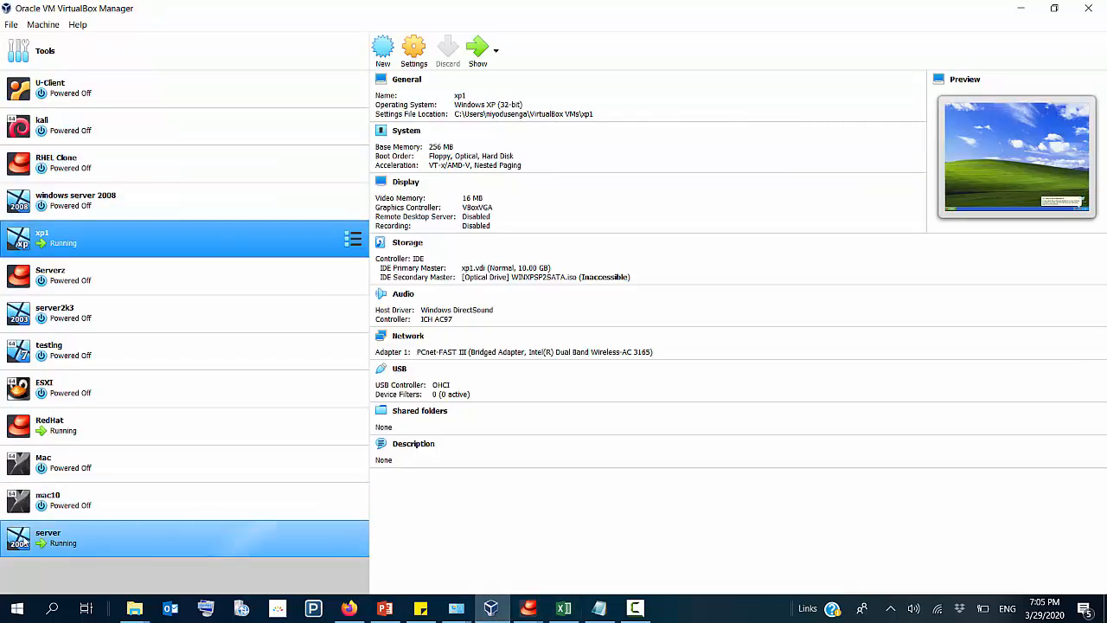
{"action": "left_click", "coordinate": [233, 537]}
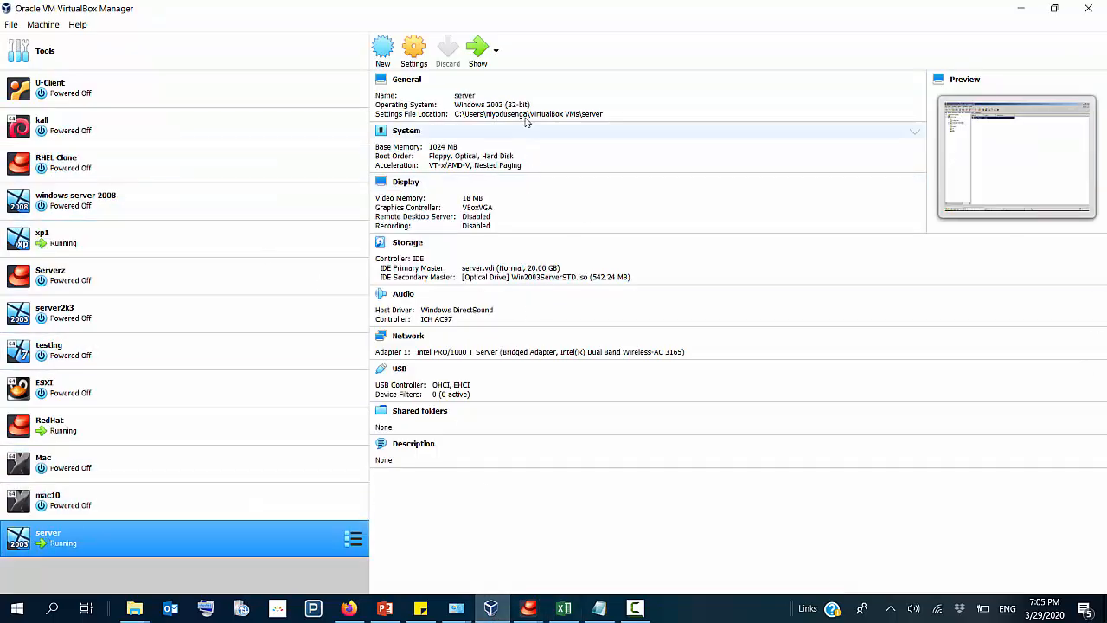
{"action": "left_click", "coordinate": [477, 50]}
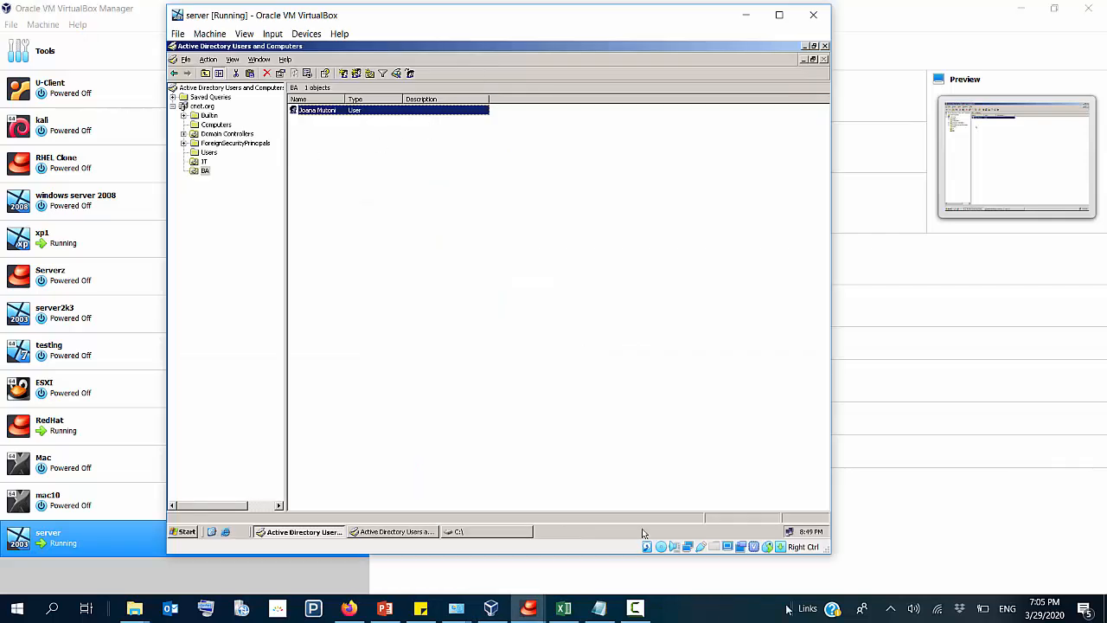
{"action": "left_click", "coordinate": [812, 533]}
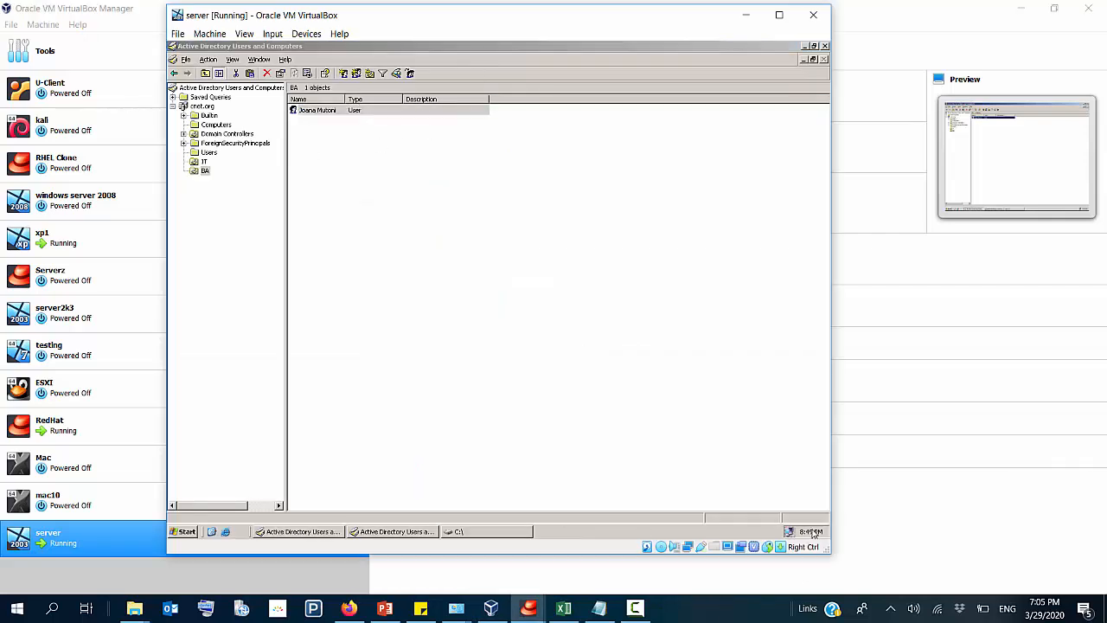
{"action": "double_click", "coordinate": [809, 533]}
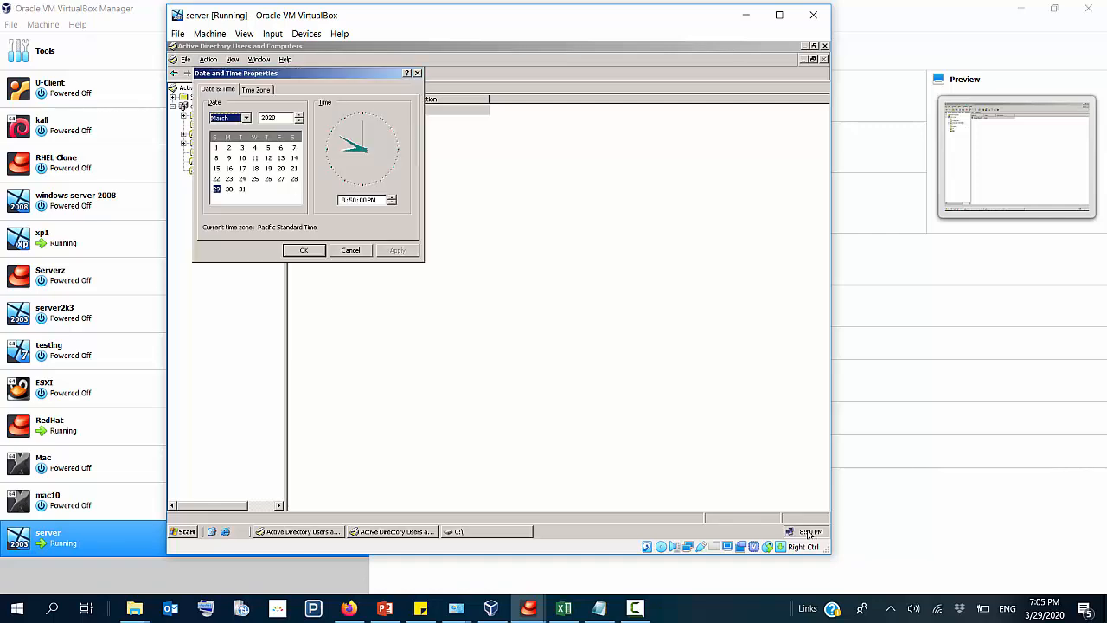
{"action": "left_click", "coordinate": [373, 200]}
{"action": "left_click", "coordinate": [393, 204]}
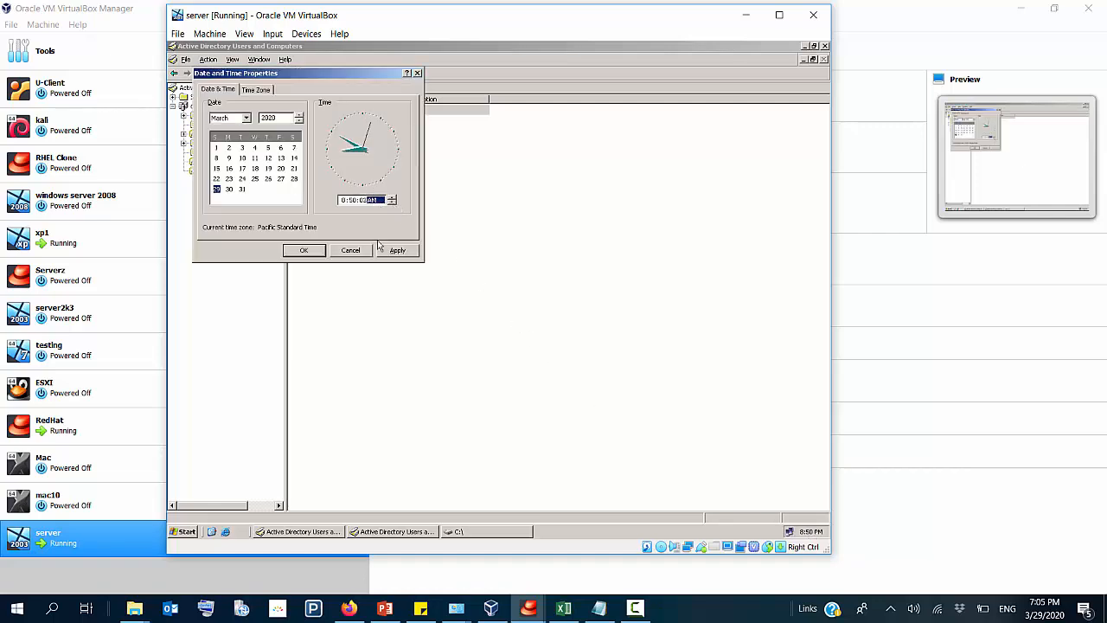
{"action": "left_click", "coordinate": [385, 253]}
{"action": "left_click", "coordinate": [308, 251]}
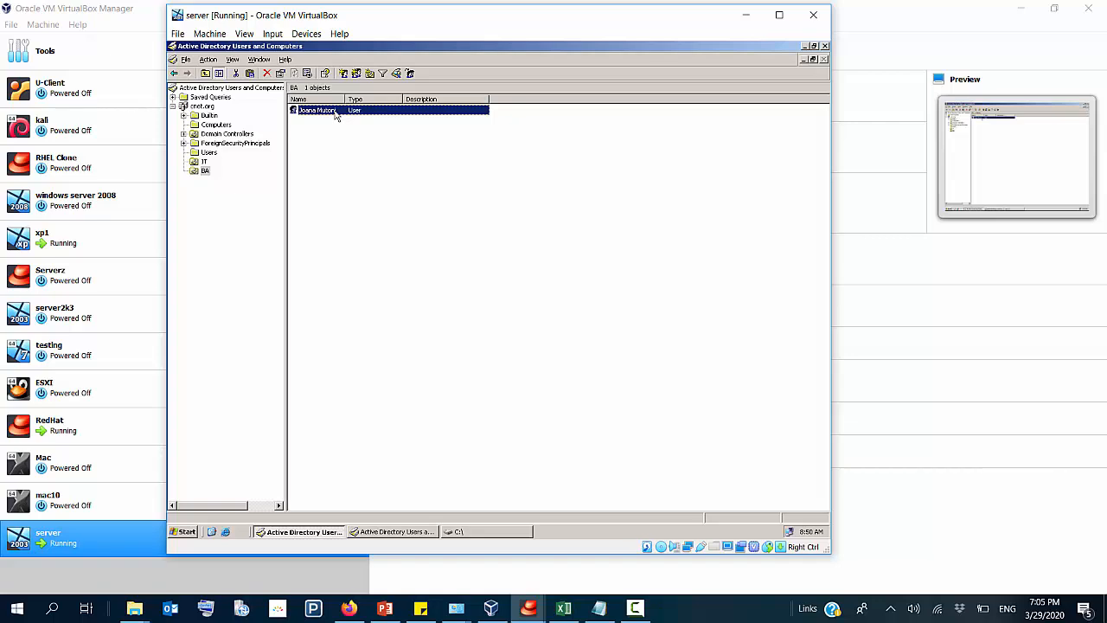
Step: Open the BA user's logon hours and deny logon on Sunday from 12:00 AM to 2:00 PM
{"action": "right_click", "coordinate": [336, 115]}
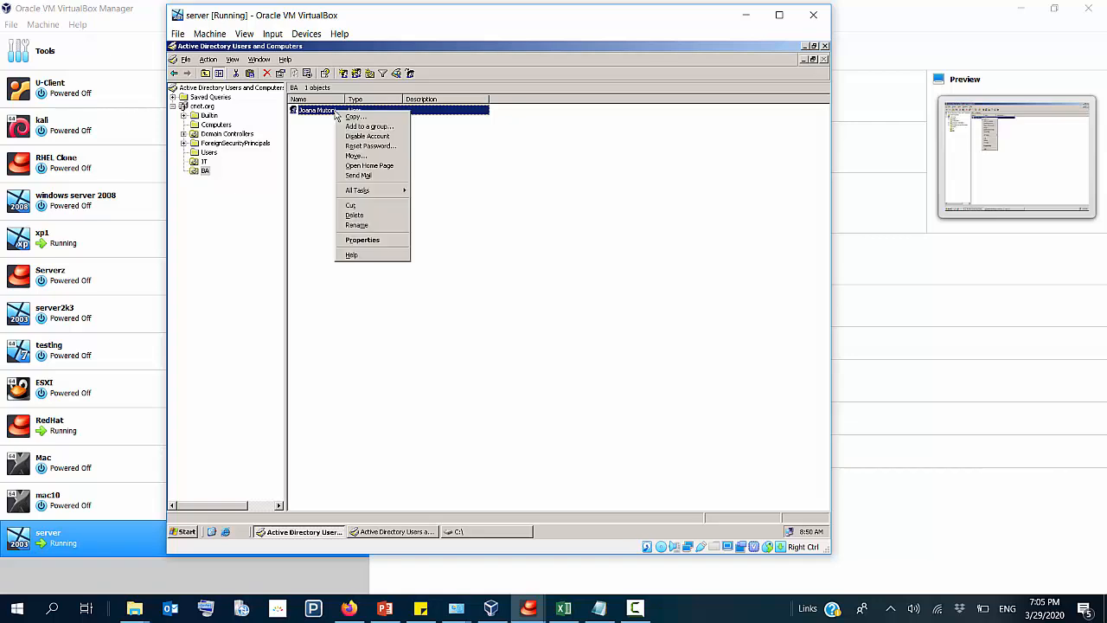
{"action": "left_click", "coordinate": [373, 241]}
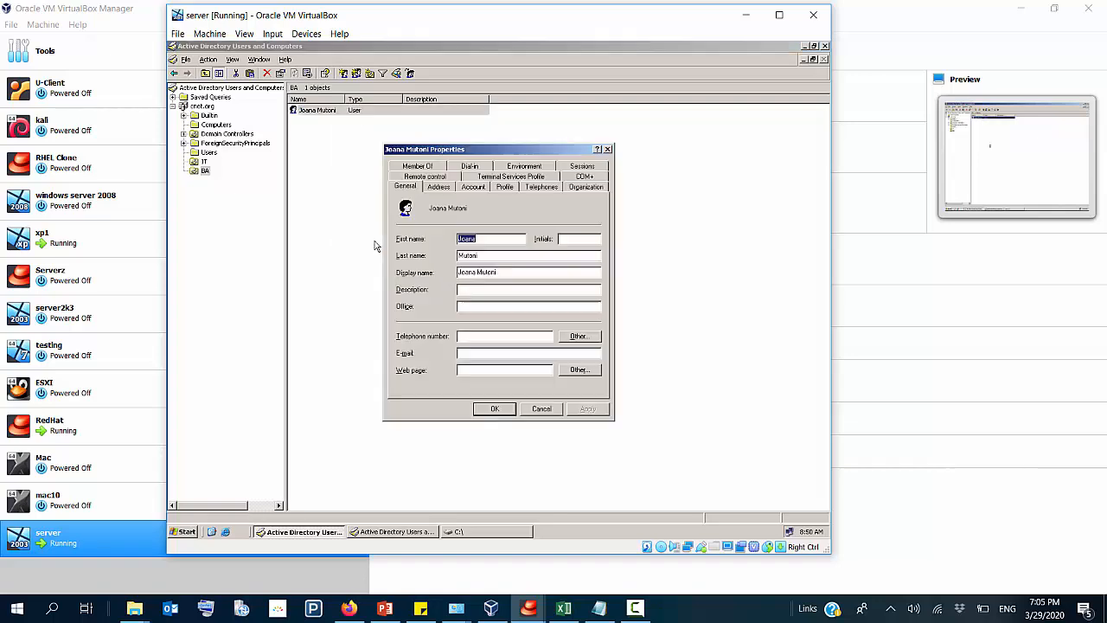
{"action": "left_click", "coordinate": [472, 188]}
{"action": "left_click", "coordinate": [436, 263]}
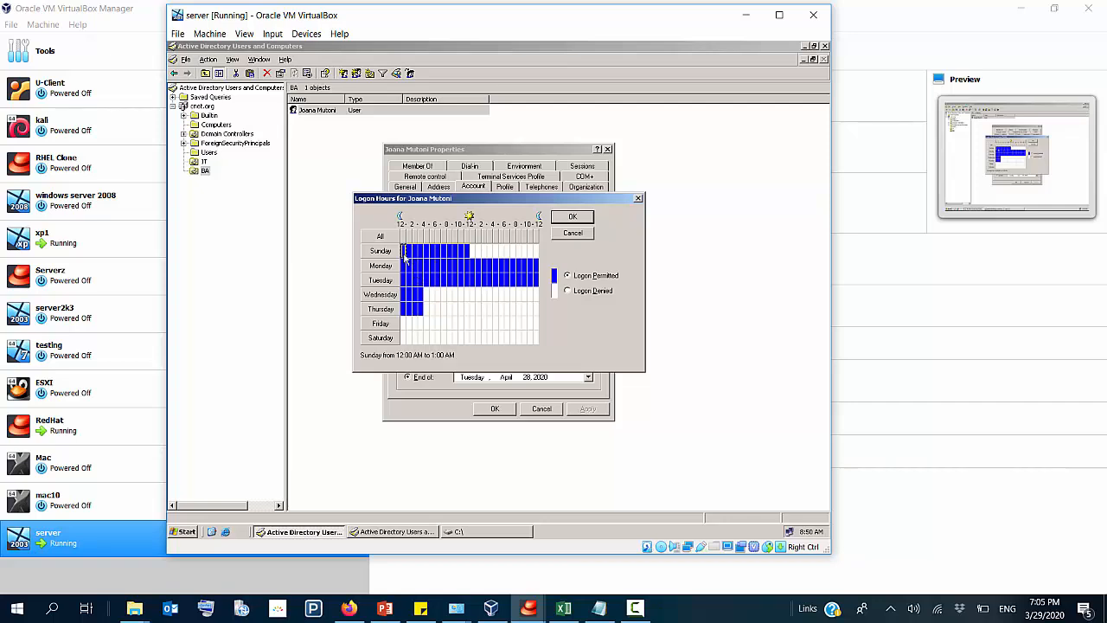
{"action": "left_click_drag", "start_coordinate": [406, 250], "coordinate": [477, 256]}
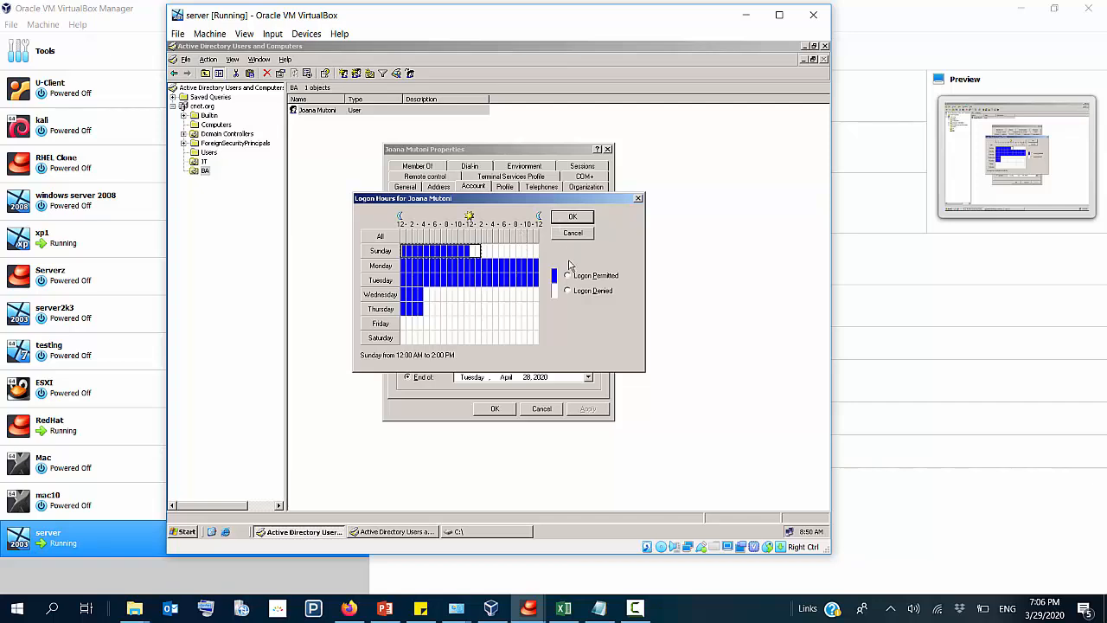
{"action": "left_click", "coordinate": [568, 291]}
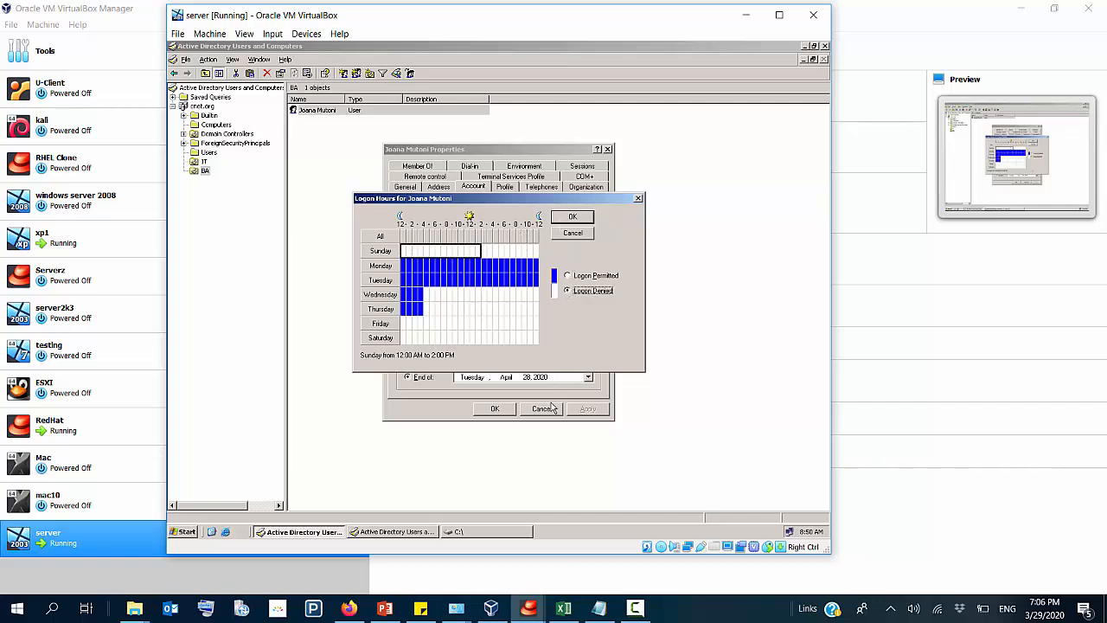
Step: Permit the BA user's logon on Sunday from 12:00 AM to 12:00 PM
{"action": "left_click", "coordinate": [482, 251]}
{"action": "left_click_drag", "start_coordinate": [471, 252], "coordinate": [537, 252]}
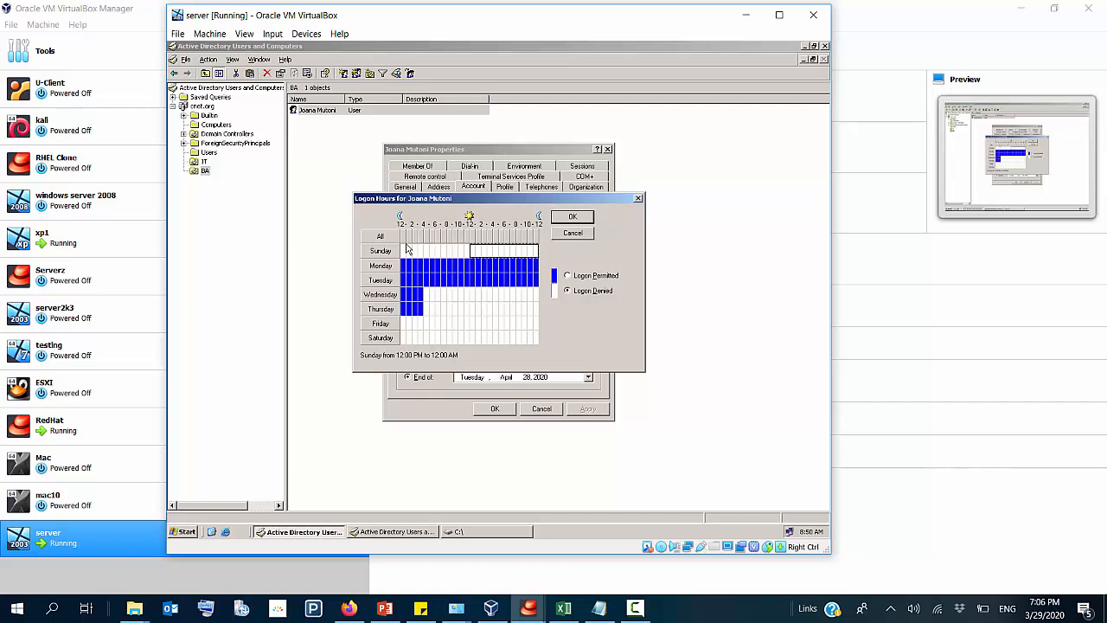
{"action": "left_click_drag", "start_coordinate": [403, 251], "coordinate": [467, 251]}
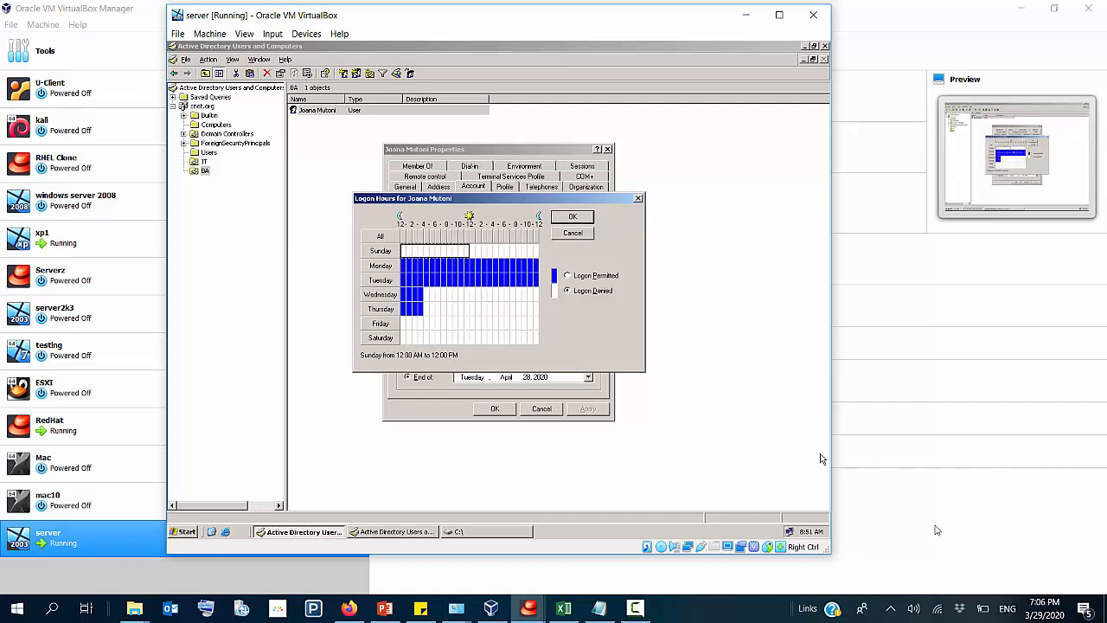
{"action": "mouse_move", "coordinate": [818, 535]}
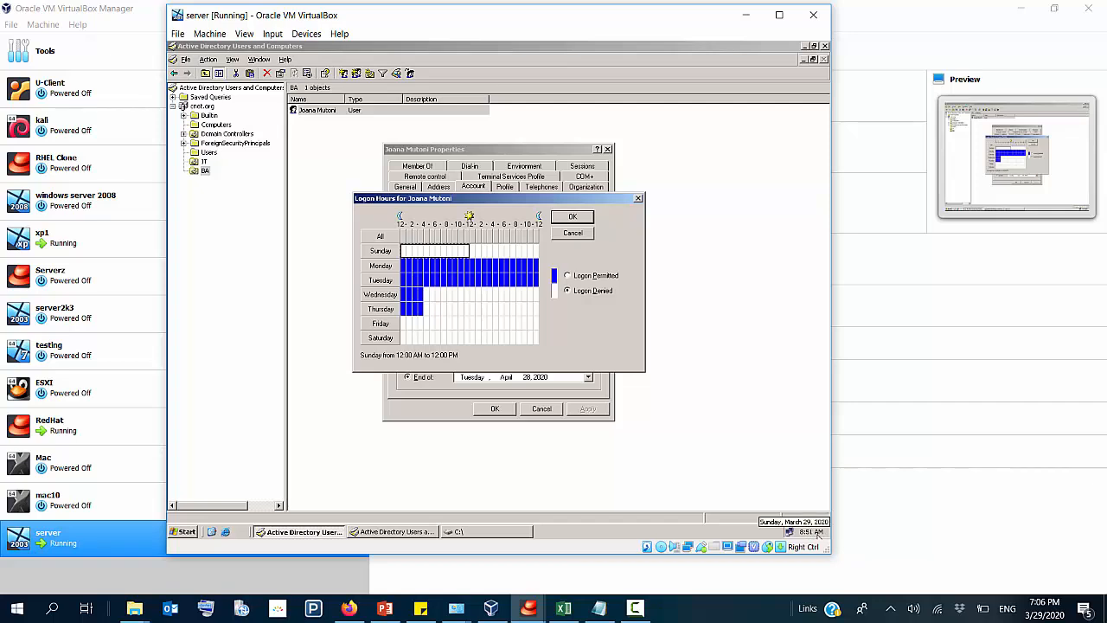
{"action": "left_click", "coordinate": [415, 251]}
{"action": "left_click_drag", "start_coordinate": [403, 251], "coordinate": [467, 255]}
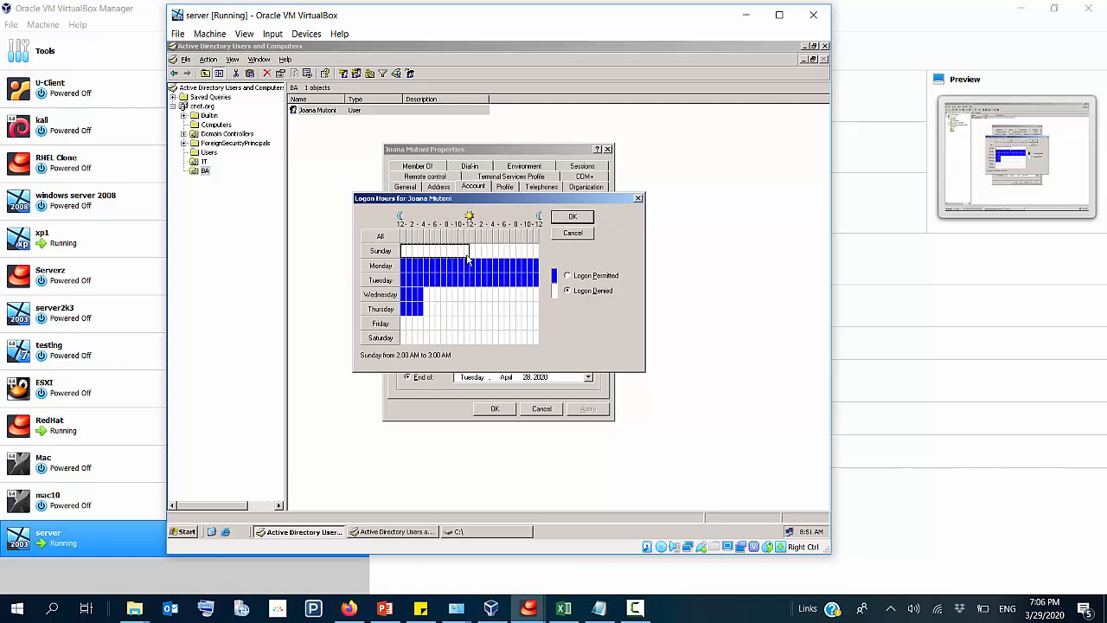
{"action": "left_click", "coordinate": [567, 275]}
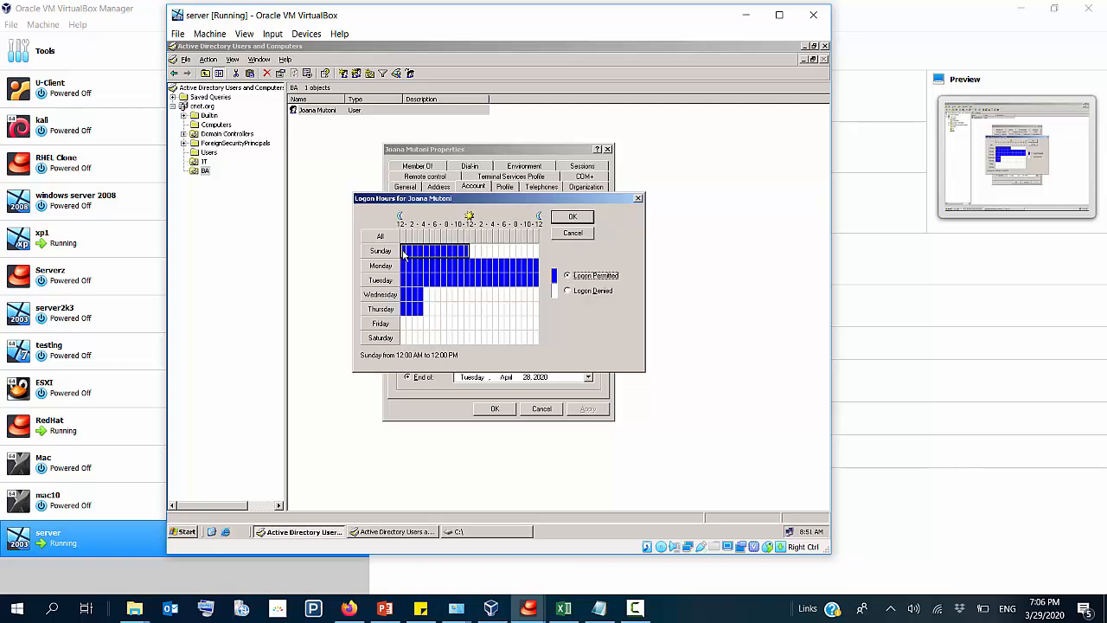
Step: Permit the BA user's logon on Sunday from 12:00 PM to 12:00 AM
{"action": "left_click_drag", "start_coordinate": [404, 253], "coordinate": [546, 255]}
{"action": "left_click", "coordinate": [477, 251]}
{"action": "left_click", "coordinate": [568, 275]}
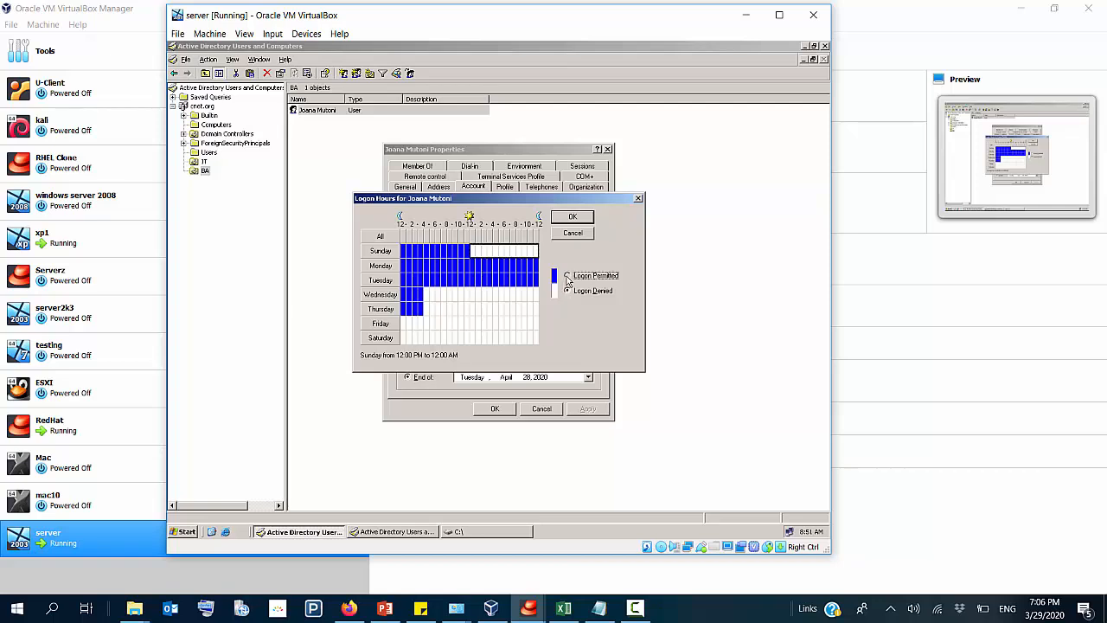
{"action": "mouse_move", "coordinate": [805, 535]}
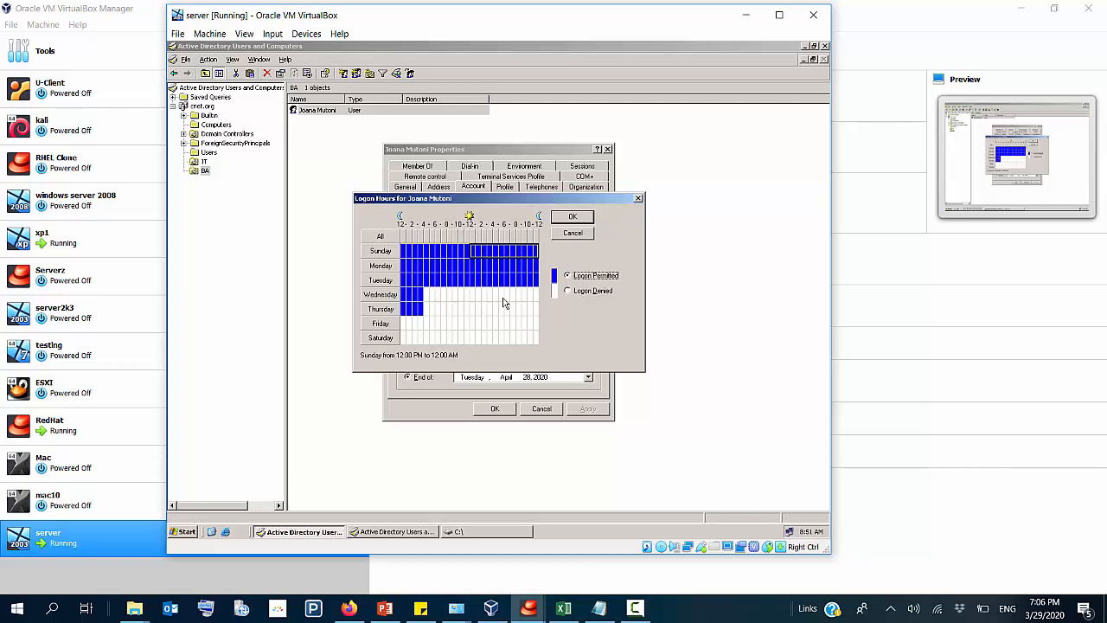
Step: Deny the BA user's logon on Sunday from 12:00 AM to 12:00 PM and apply the change to the account properties
{"action": "left_click_drag", "start_coordinate": [467, 254], "coordinate": [407, 263]}
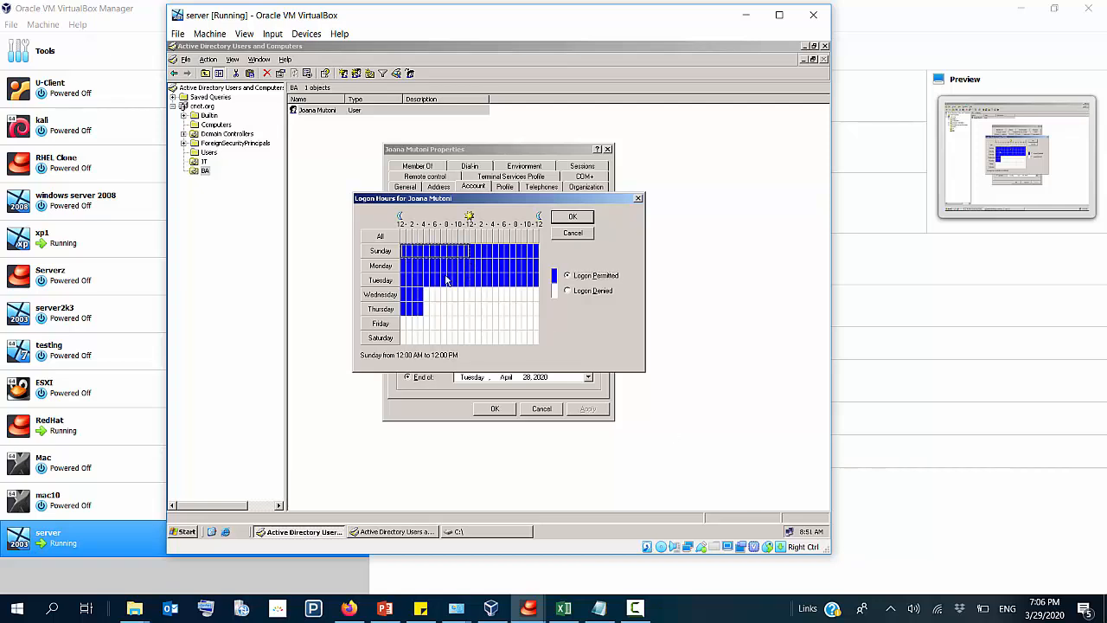
{"action": "left_click", "coordinate": [567, 291]}
{"action": "left_click", "coordinate": [573, 217]}
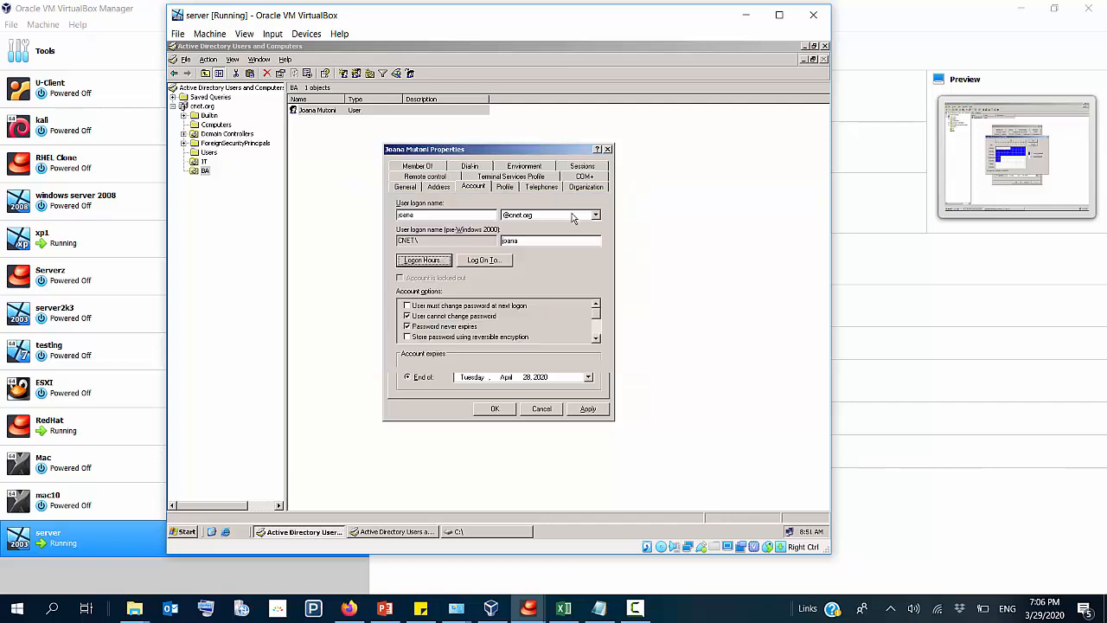
{"action": "left_click", "coordinate": [585, 410]}
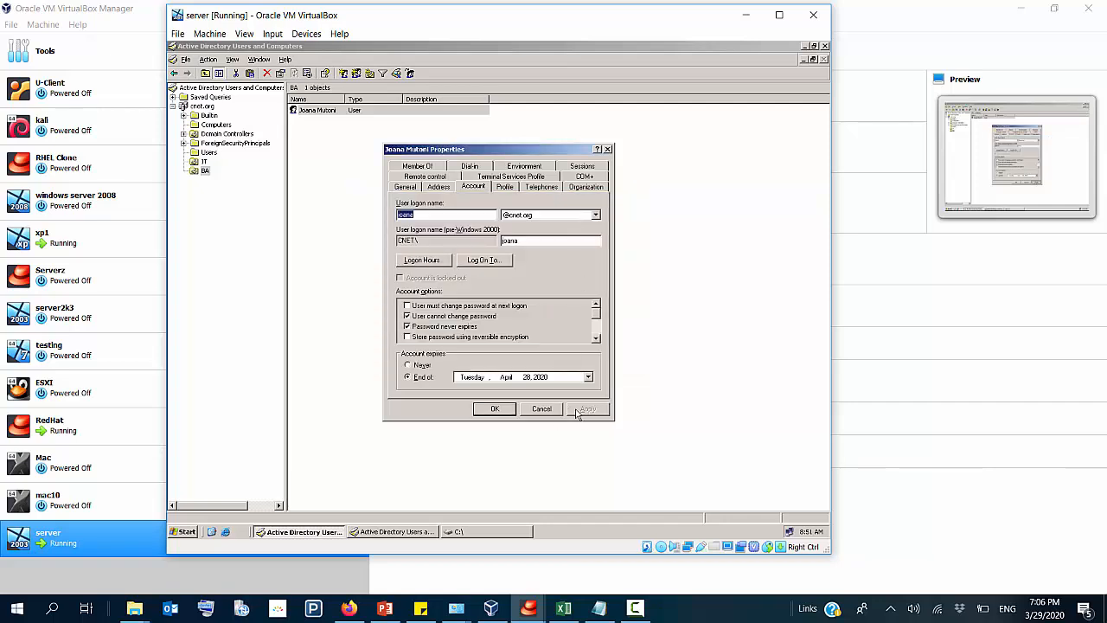
{"action": "left_click", "coordinate": [501, 409]}
Step: Force a group policy update with gpupdate /force on the server and on the xp1 client
{"action": "key", "text": "super+r"}
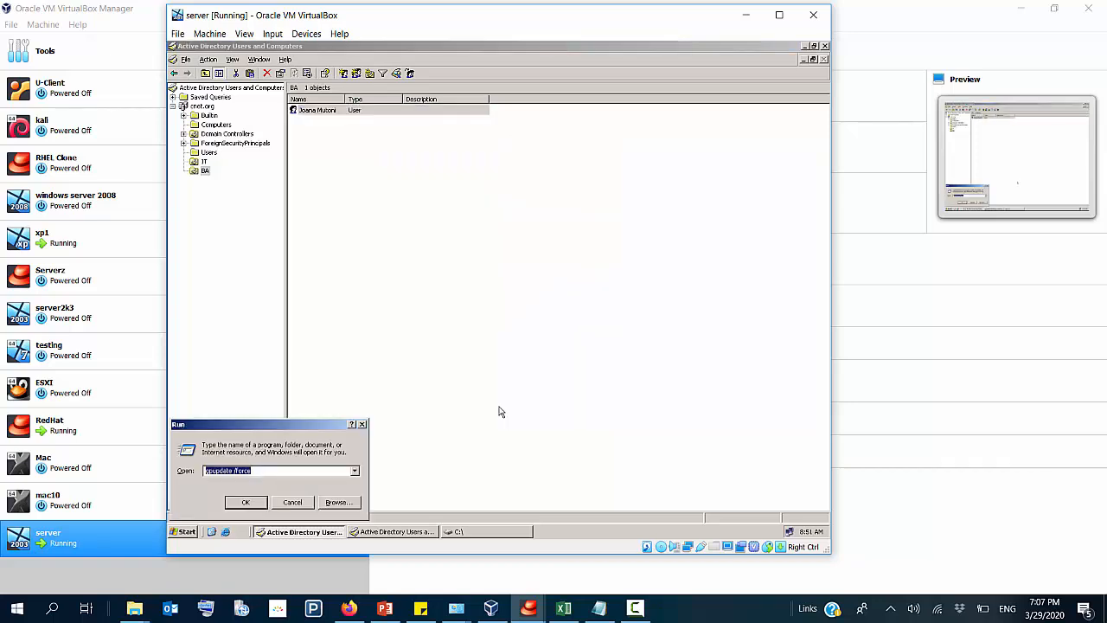
{"action": "key", "text": "Return"}
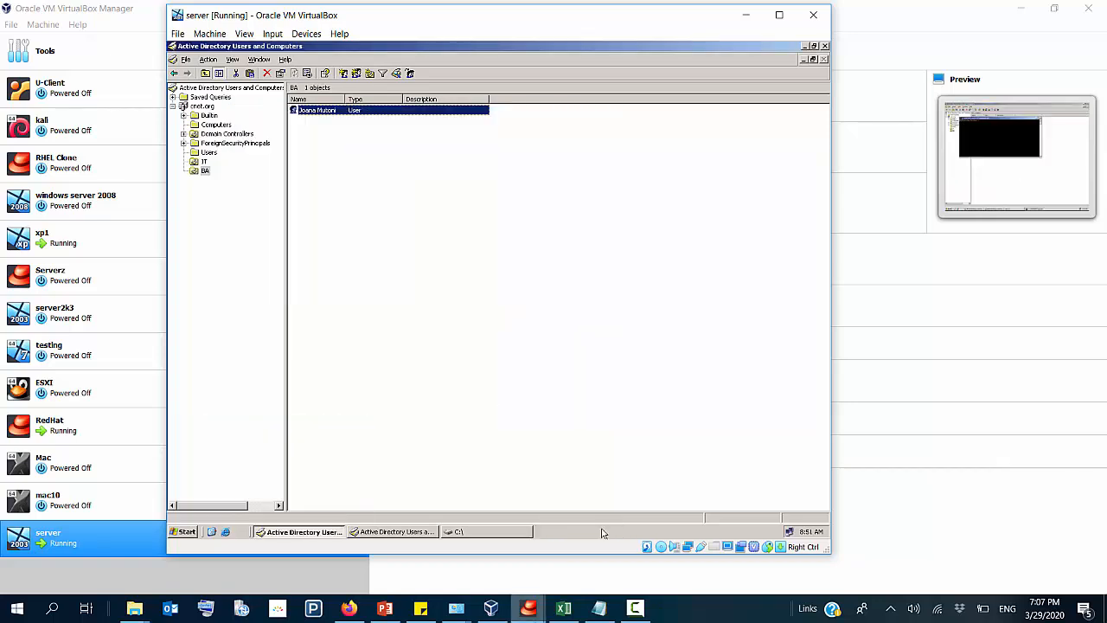
{"action": "left_click", "coordinate": [491, 608]}
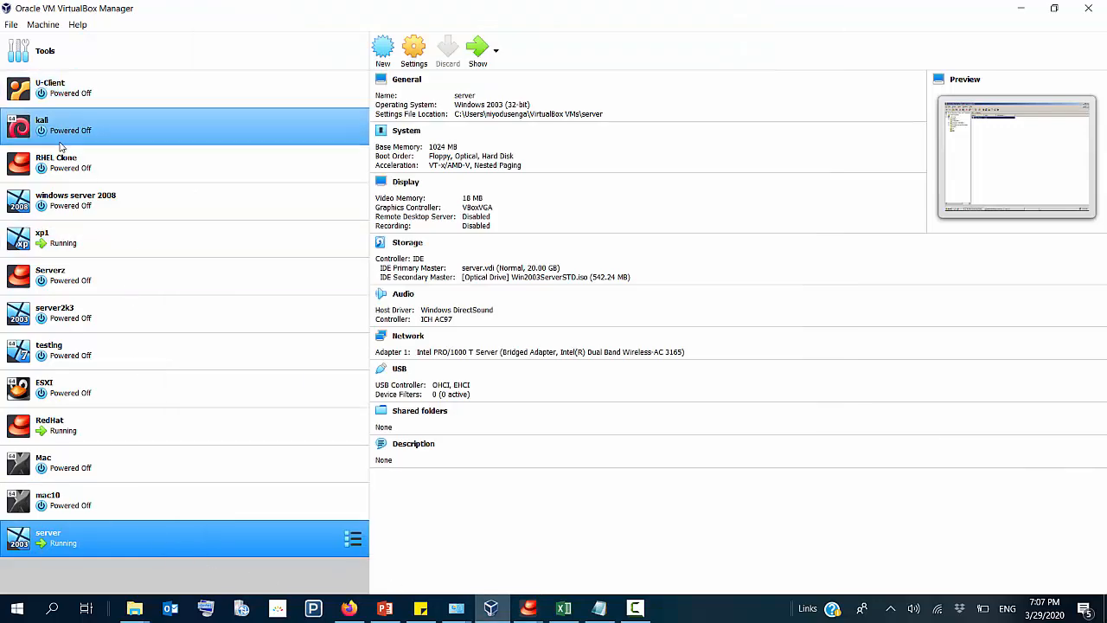
{"action": "left_click", "coordinate": [50, 238]}
{"action": "double_click", "coordinate": [52, 238]}
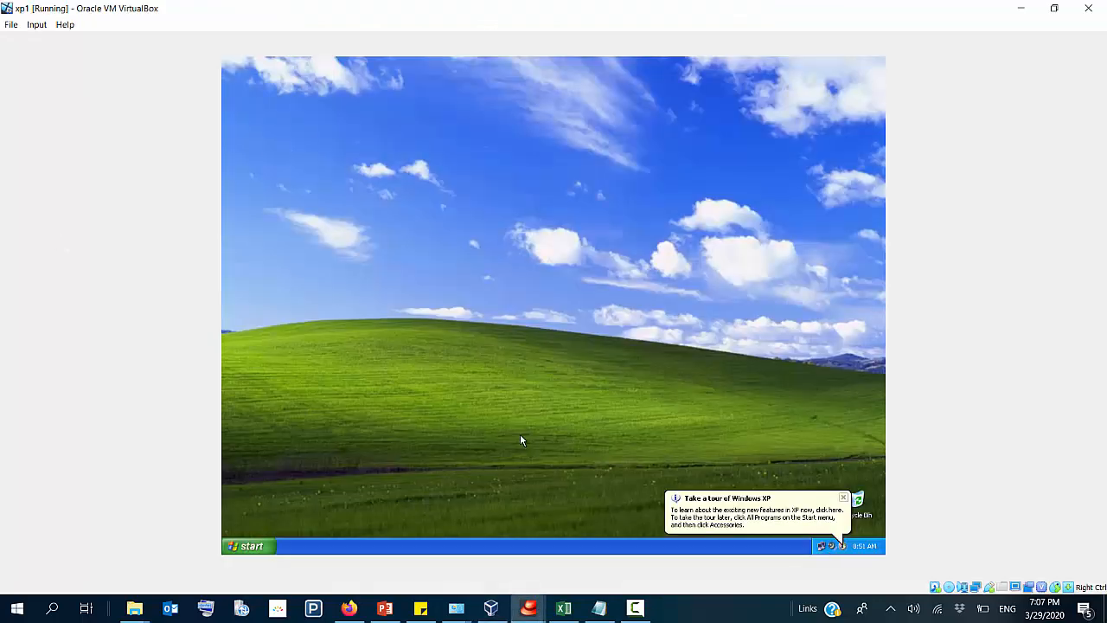
{"action": "key", "text": "super+r"}
{"action": "type", "text": "g"}
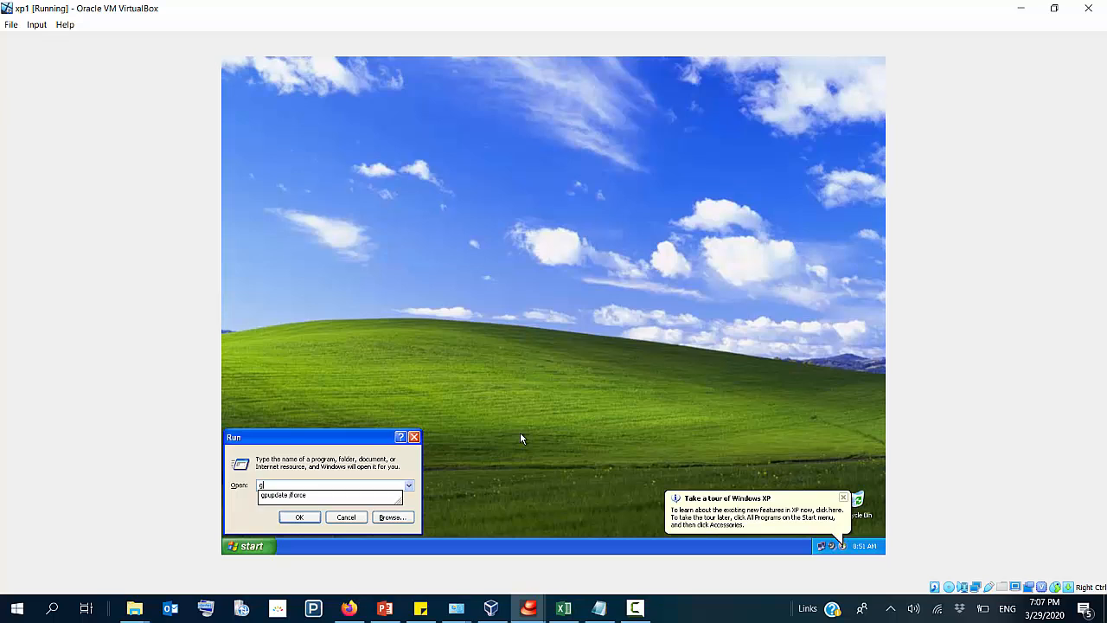
{"action": "key", "text": "Down"}
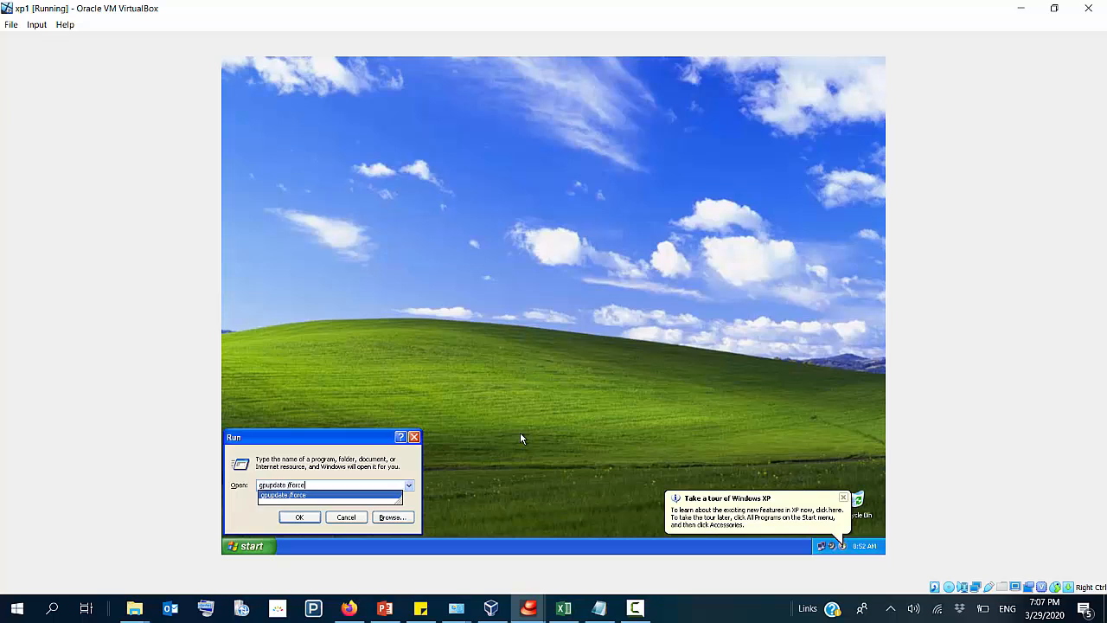
{"action": "key", "text": "Return"}
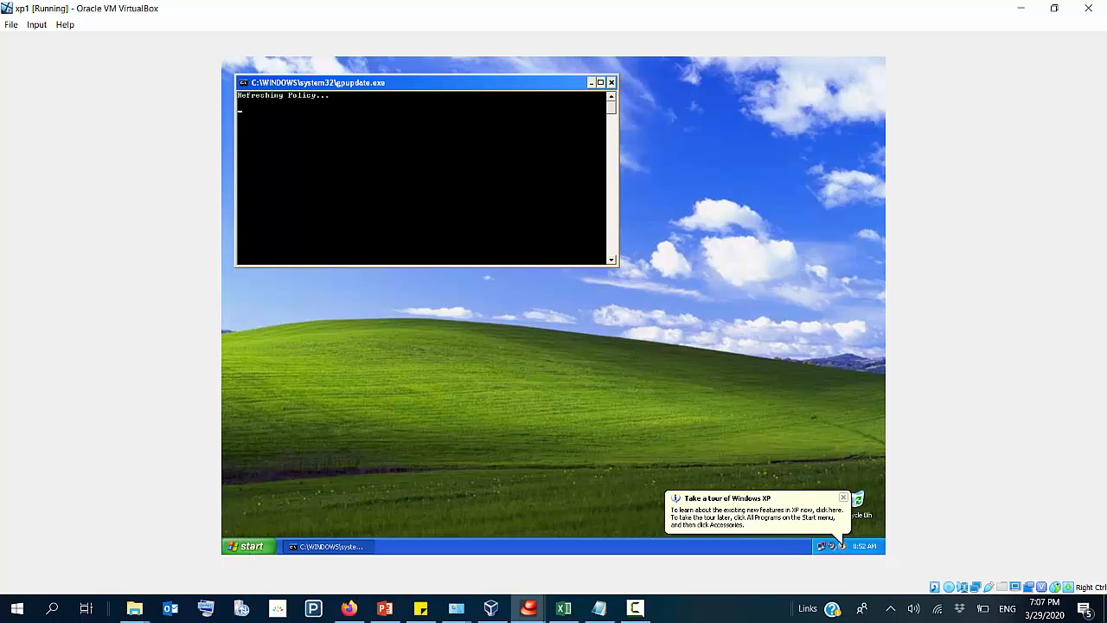
Step: Log off xp1 and log back on to the CNET domain as the BA user with the account password
{"action": "left_click", "coordinate": [256, 544]}
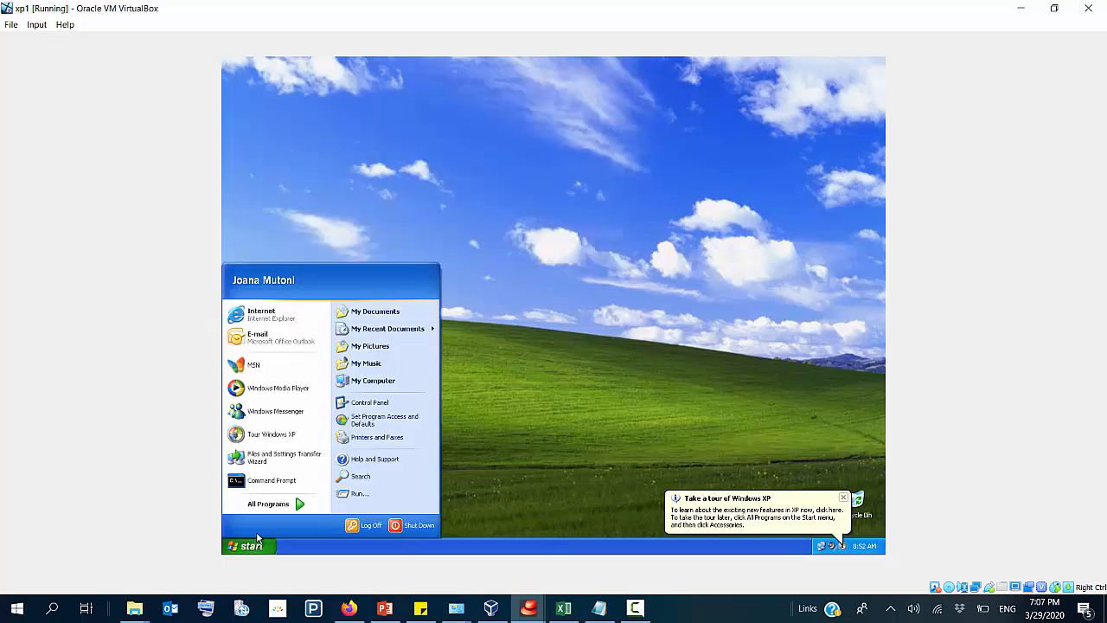
{"action": "left_click", "coordinate": [363, 525]}
{"action": "left_click", "coordinate": [528, 320]}
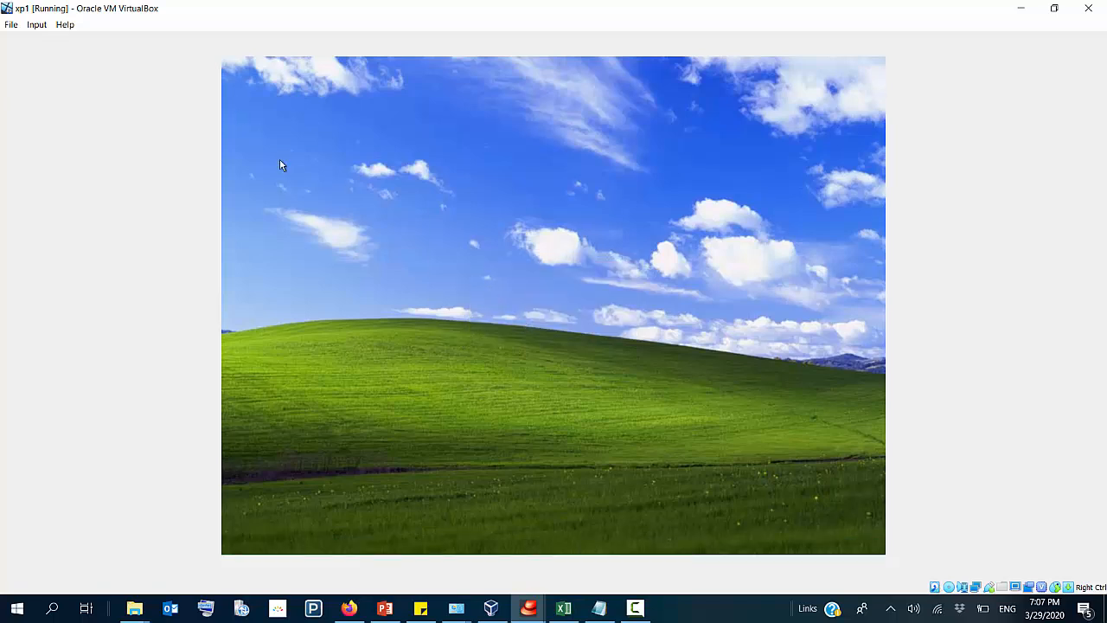
{"action": "left_click", "coordinate": [37, 24]}
{"action": "mouse_move", "coordinate": [44, 45]}
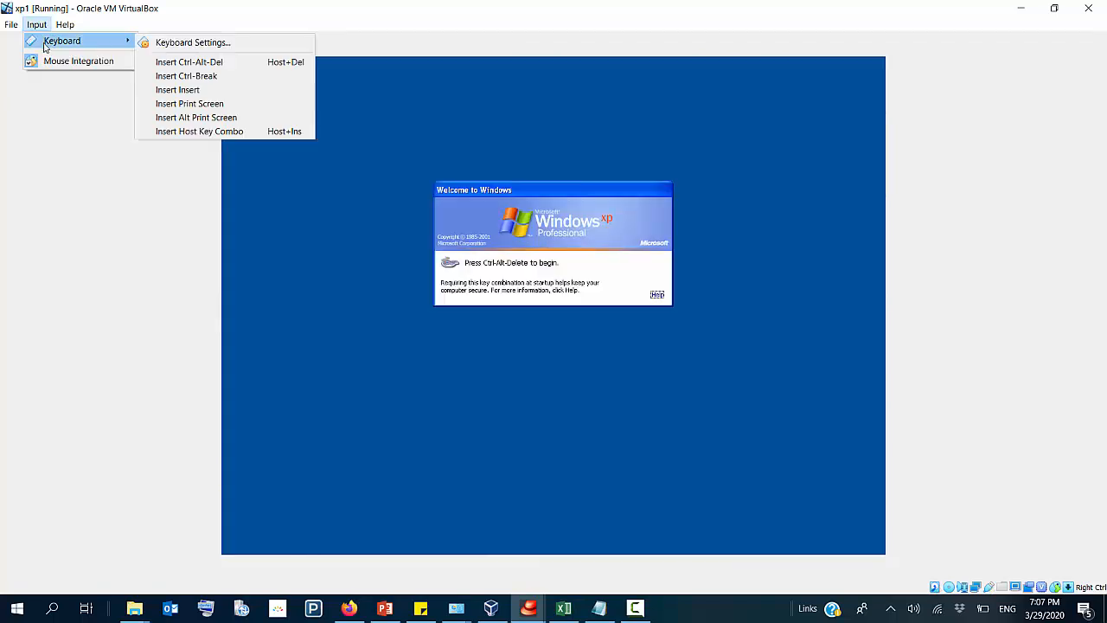
{"action": "left_click", "coordinate": [281, 63]}
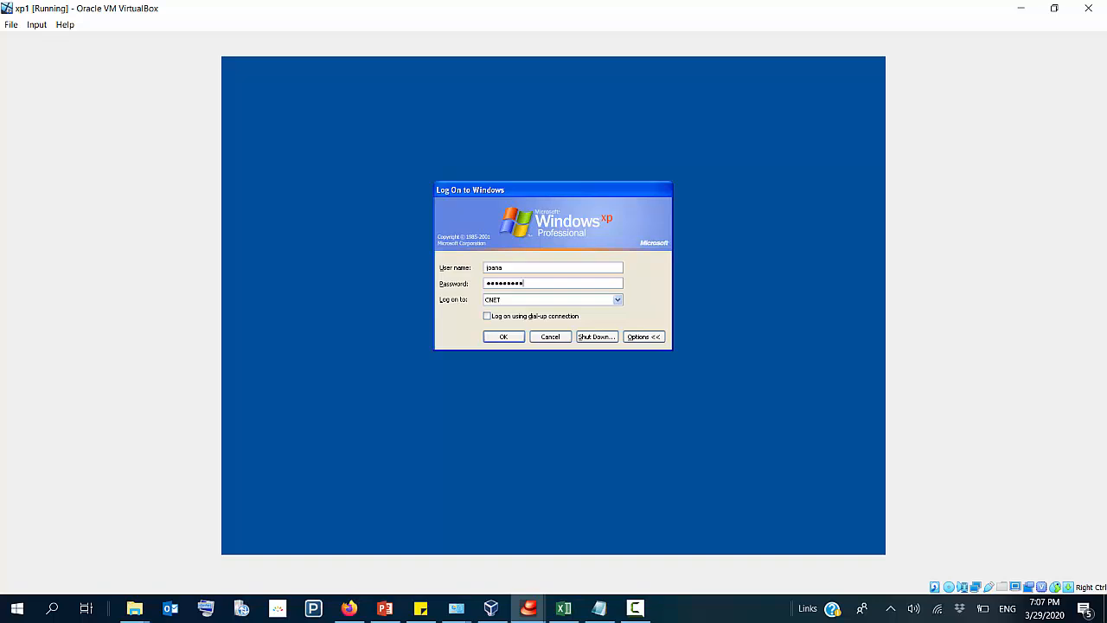
{"action": "key", "text": "Return"}
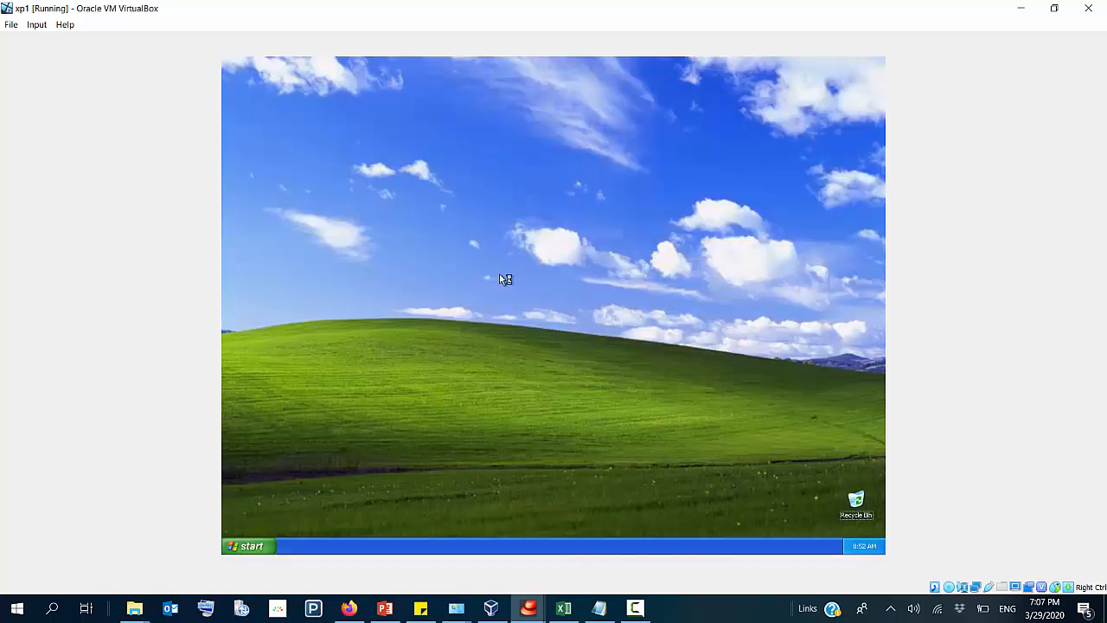
Step: Log off xp1 again, try another logon to CNET with the restricted BA user's password, and dismiss the logon message
{"action": "left_click", "coordinate": [249, 546]}
{"action": "left_click", "coordinate": [355, 528]}
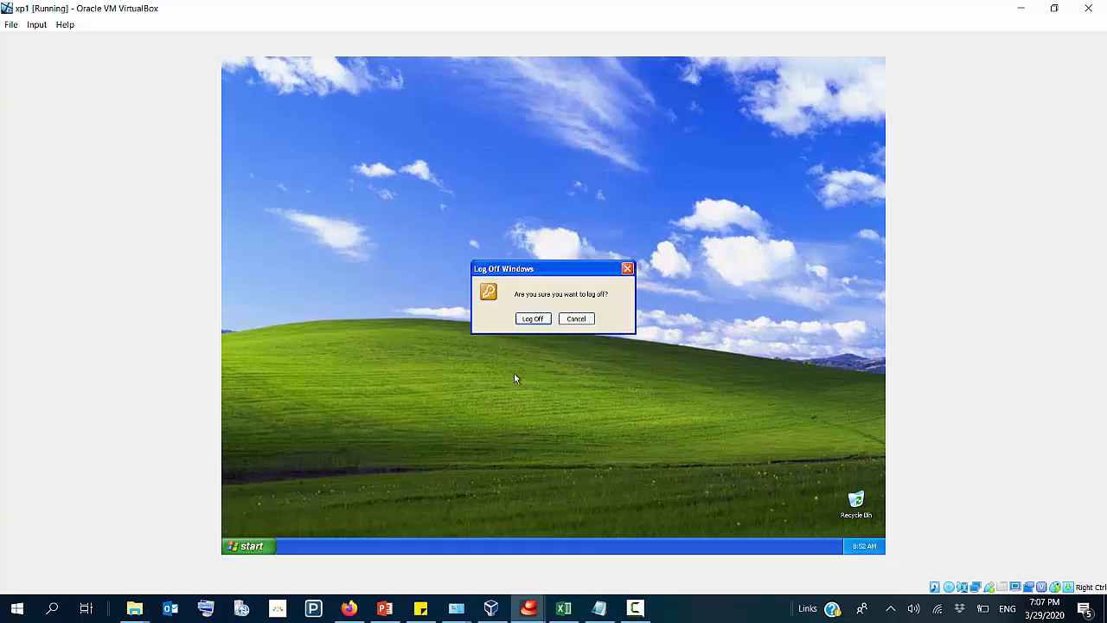
{"action": "left_click", "coordinate": [531, 318]}
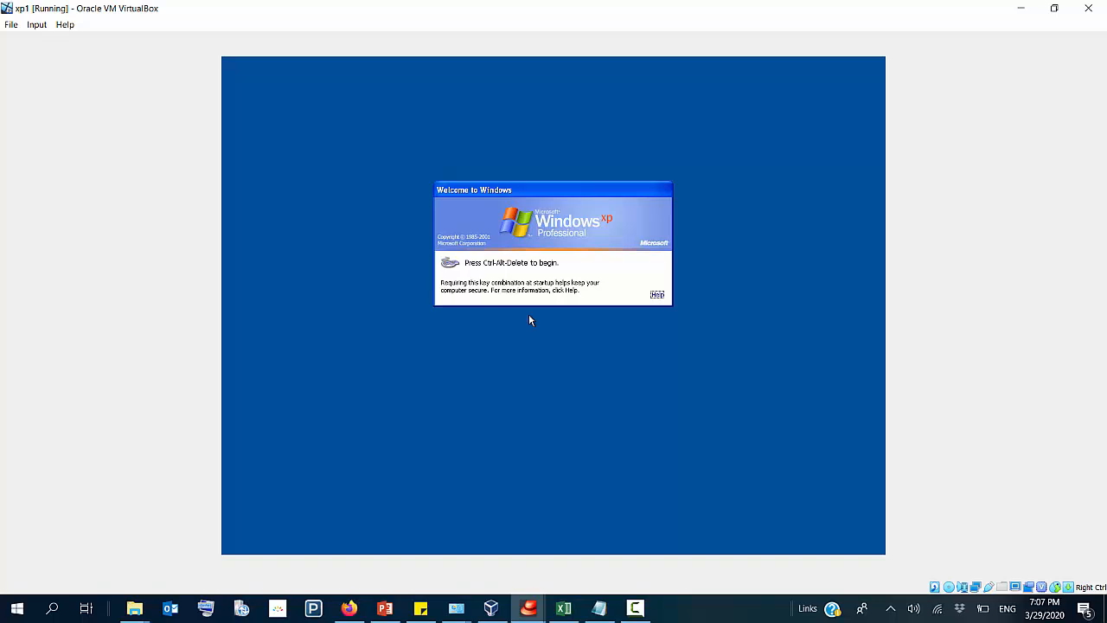
{"action": "left_click", "coordinate": [38, 26]}
{"action": "mouse_move", "coordinate": [62, 40]}
{"action": "left_click", "coordinate": [215, 61]}
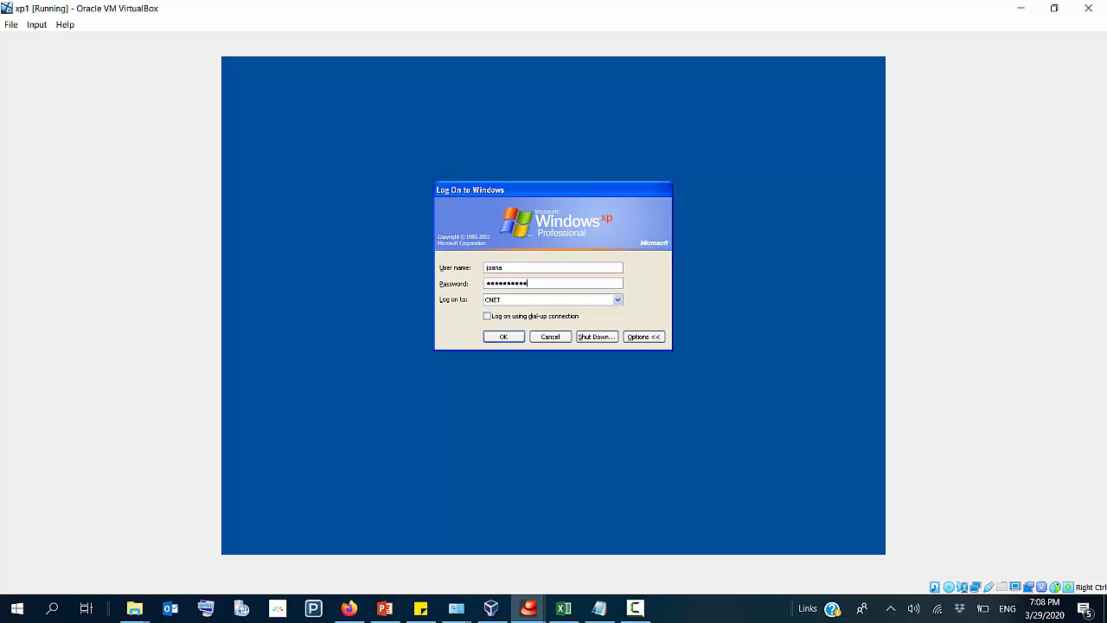
{"action": "key", "text": "Return"}
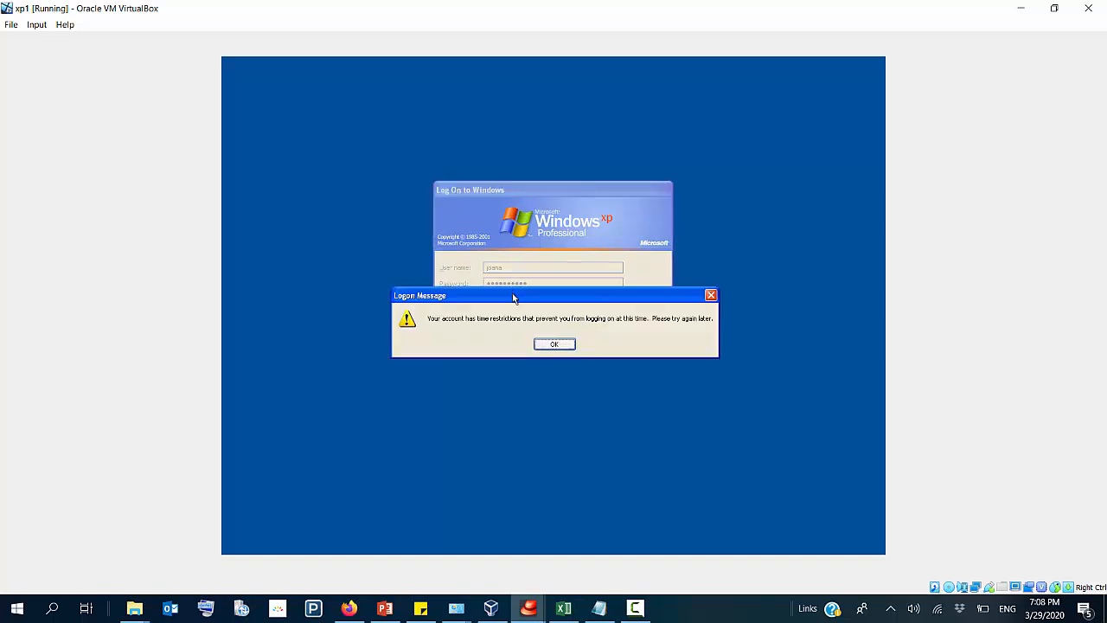
{"action": "left_click_drag", "start_coordinate": [513, 295], "coordinate": [524, 178]}
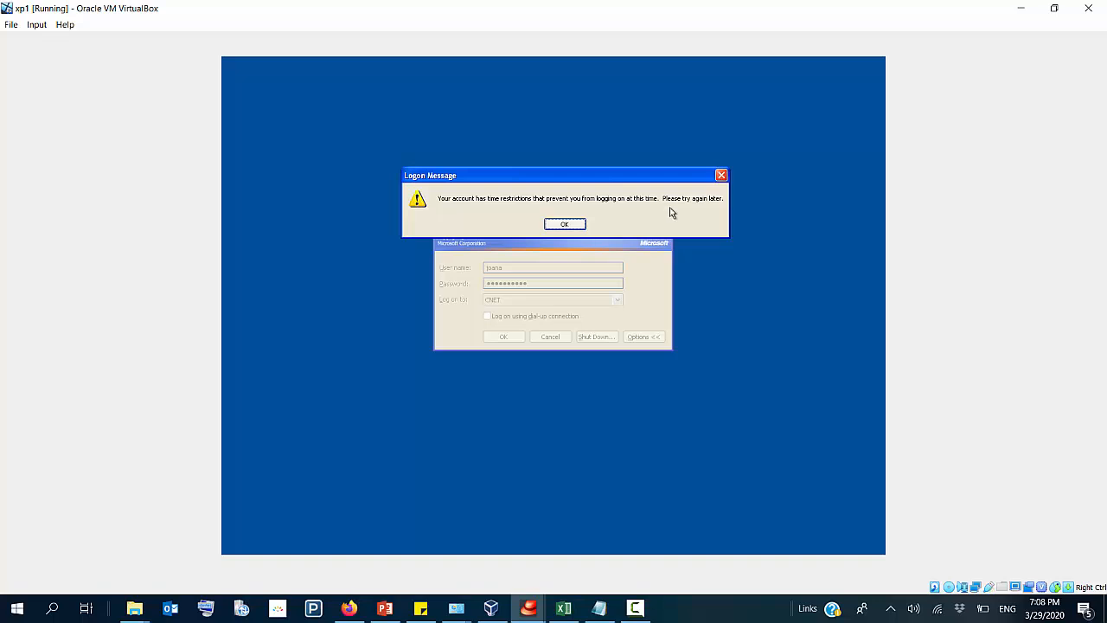
{"action": "left_click", "coordinate": [578, 227]}
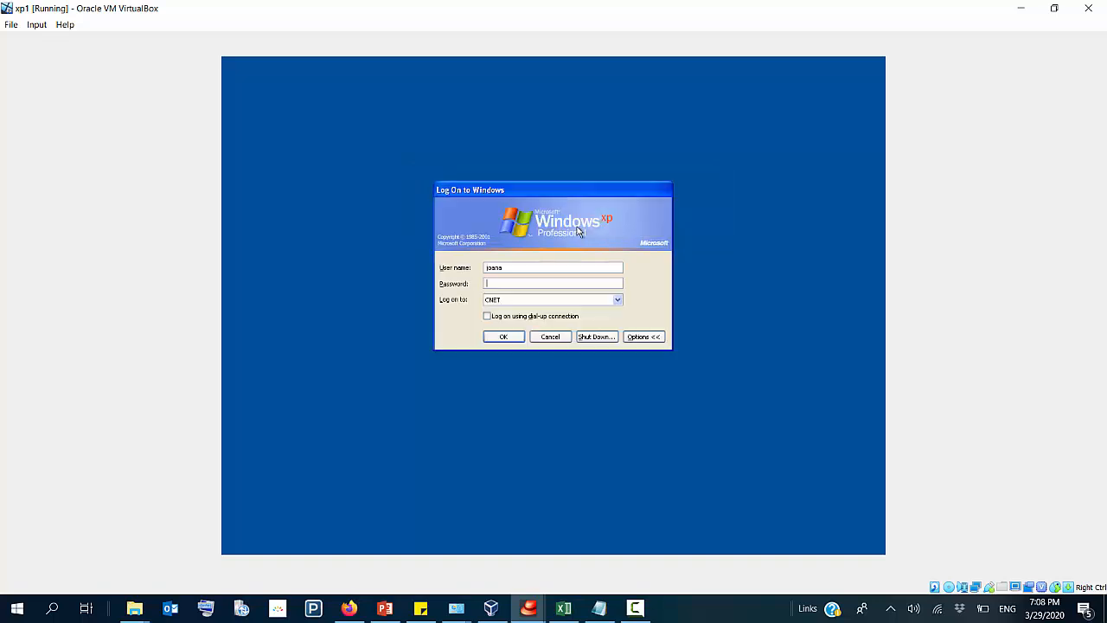
Step: Replace the user name with another domain user's and log on to xp1 with that account's password
{"action": "double_click", "coordinate": [547, 268]}
{"action": "type", "text": "chris"}
{"action": "key", "text": "Return"}
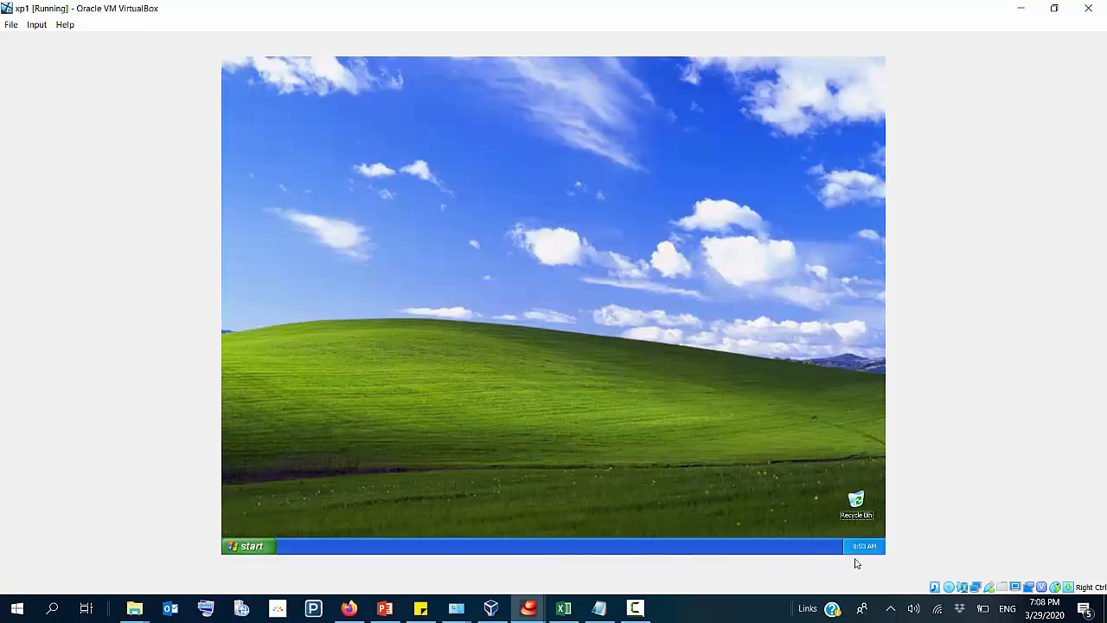
{"action": "mouse_move", "coordinate": [871, 547]}
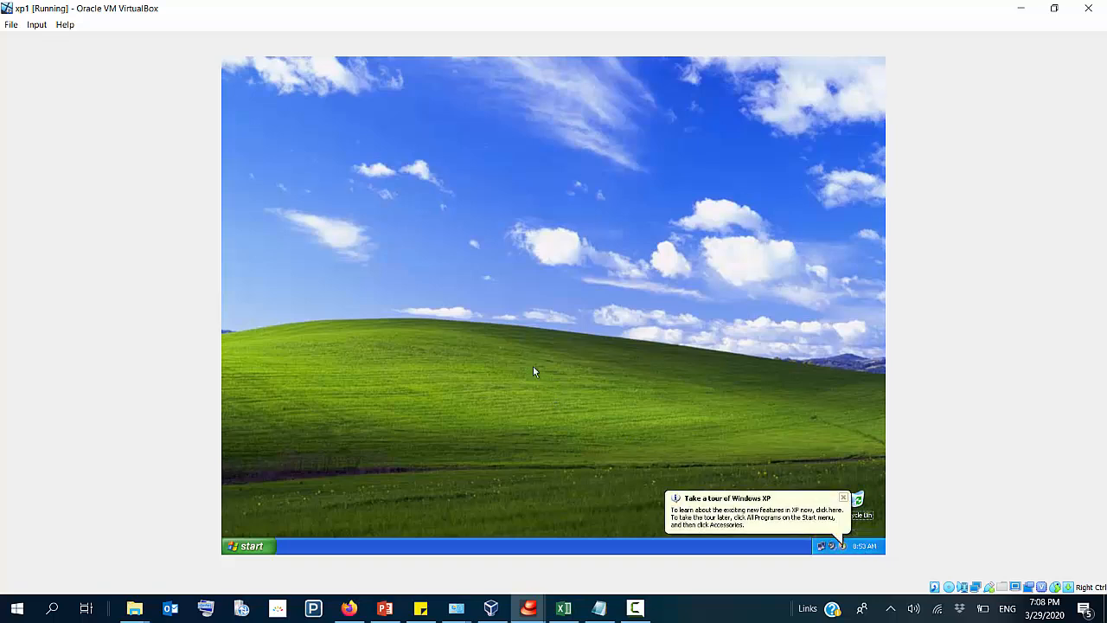
Step: Switch to the server virtual machine and select the nets folder on its C: drive
{"action": "left_click", "coordinate": [491, 608]}
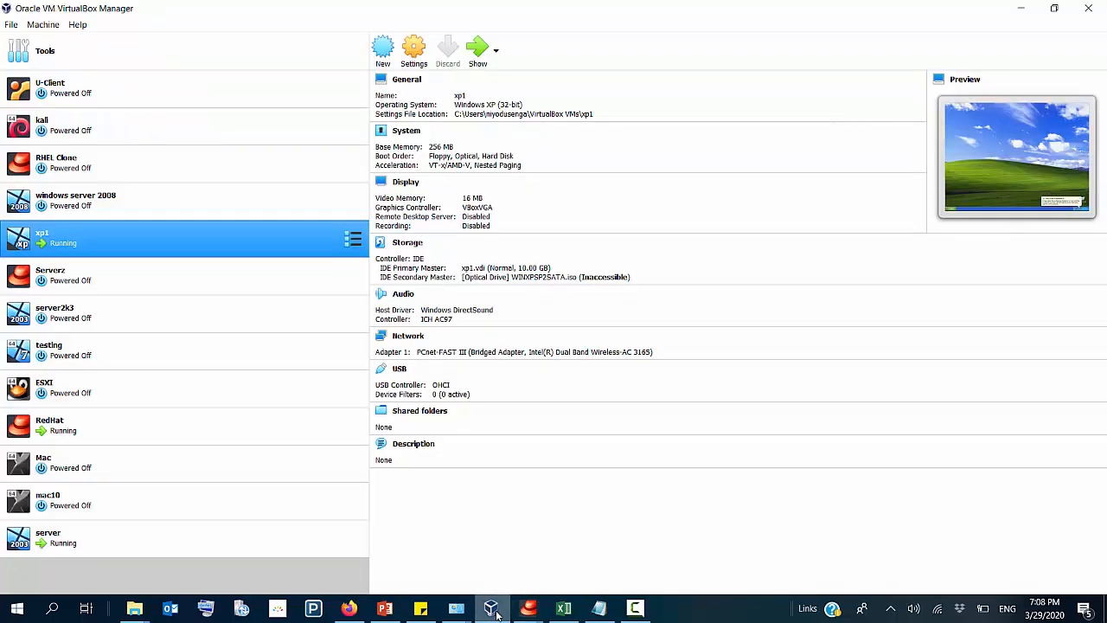
{"action": "left_click", "coordinate": [59, 536]}
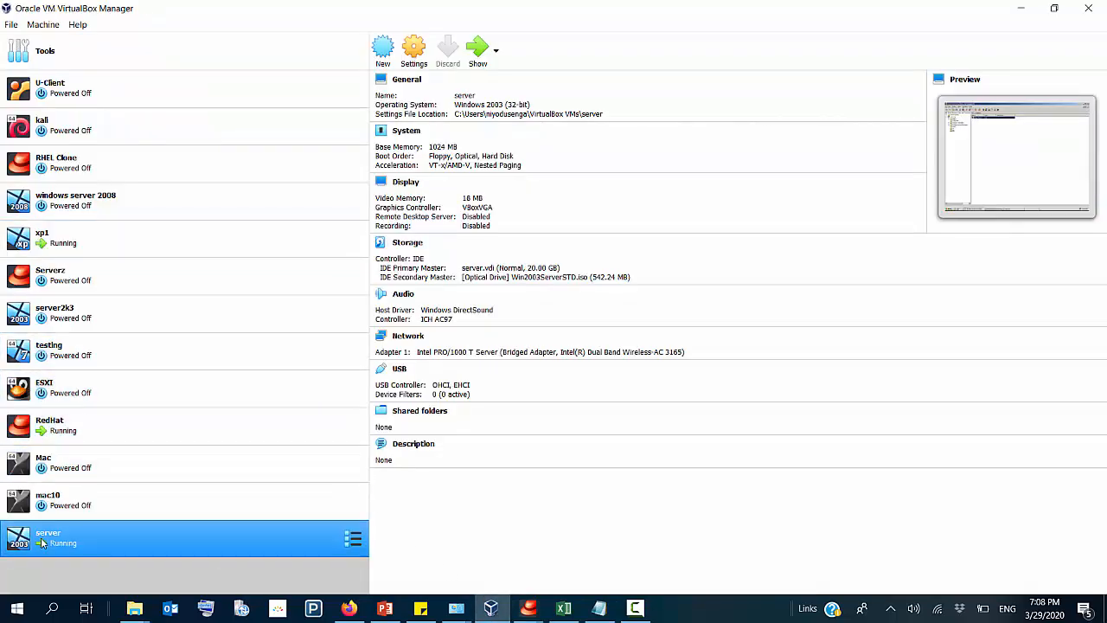
{"action": "double_click", "coordinate": [59, 536]}
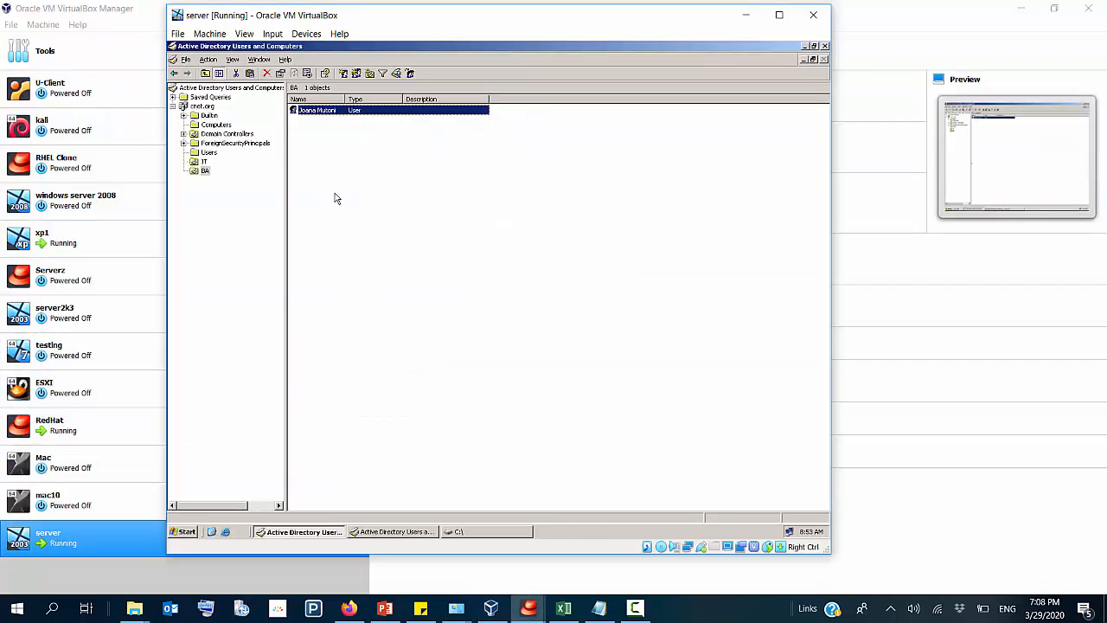
{"action": "left_click", "coordinate": [336, 198]}
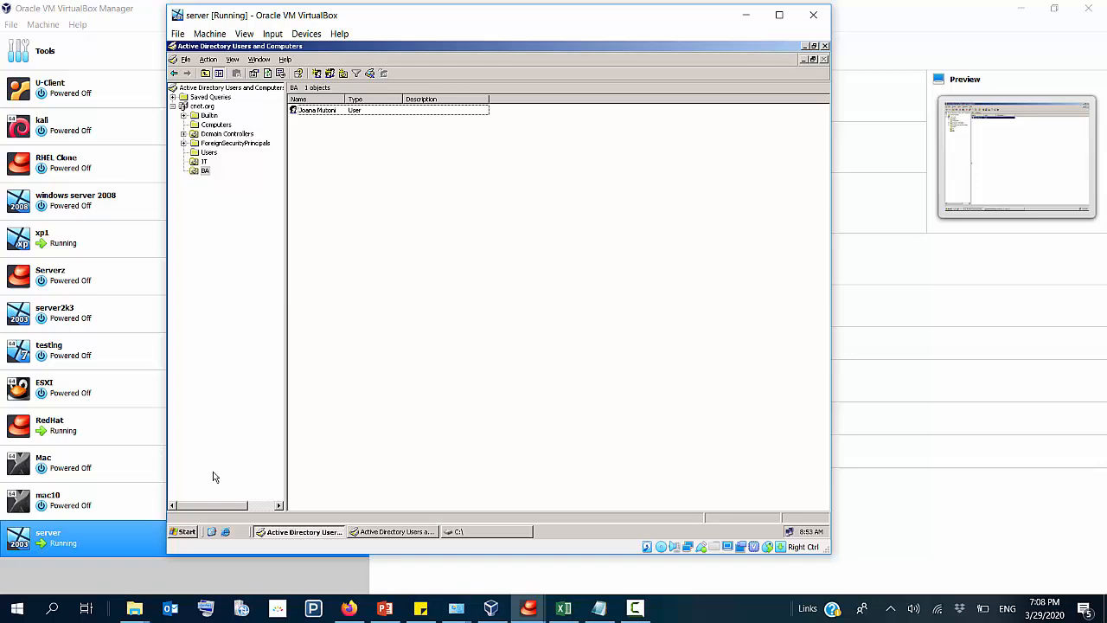
{"action": "left_click", "coordinate": [474, 532]}
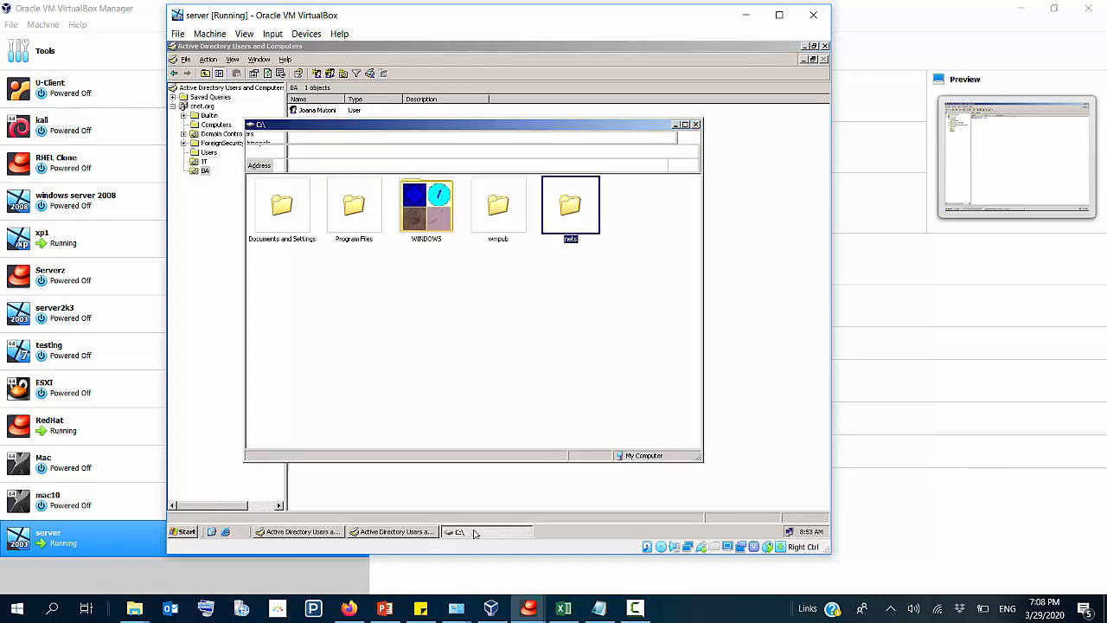
{"action": "left_click", "coordinate": [573, 270]}
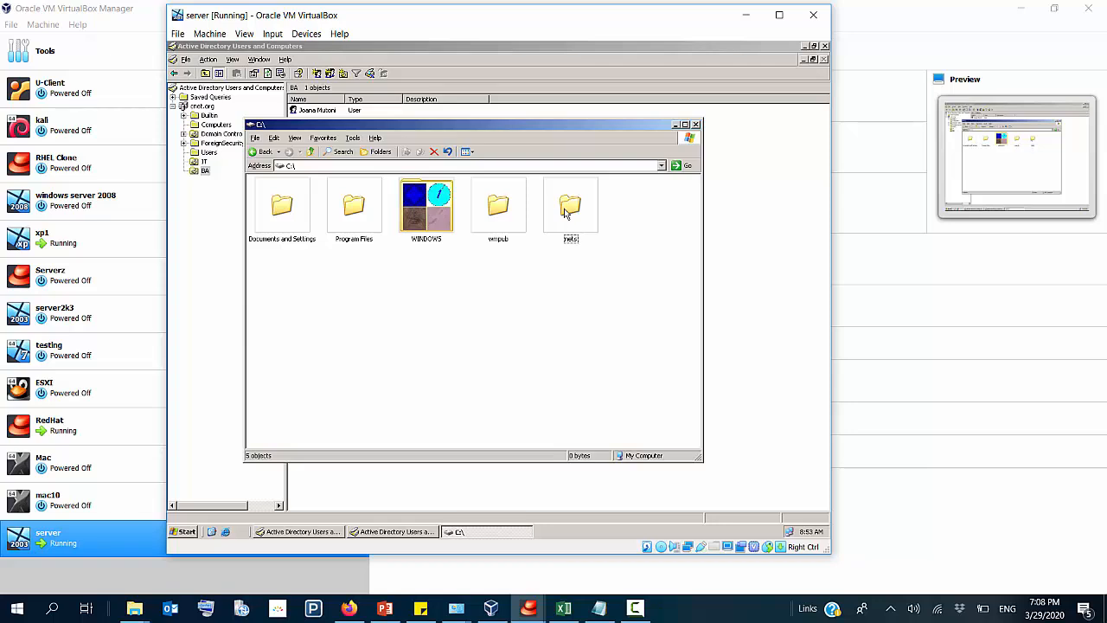
{"action": "left_click", "coordinate": [567, 213]}
Step: Return to the xp1 virtual machine from the VirtualBox manager
{"action": "left_click", "coordinate": [493, 605]}
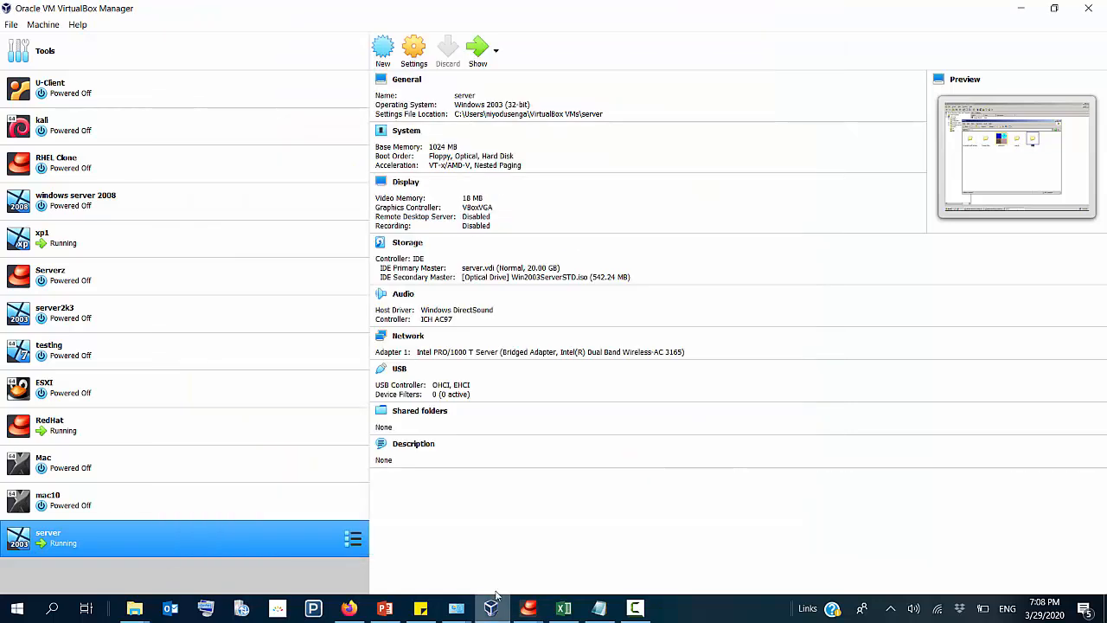
{"action": "left_click", "coordinate": [51, 244]}
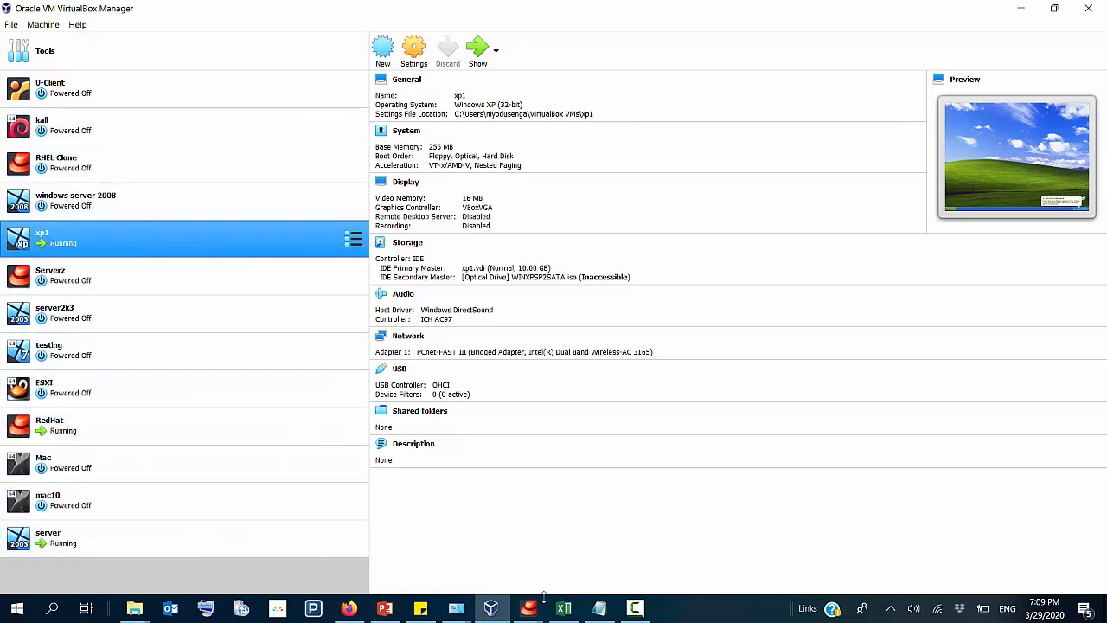
Step: Switch to the server virtual machine and share the nets folder on its C: drive with a user limit of 10
{"action": "mouse_move", "coordinate": [491, 608]}
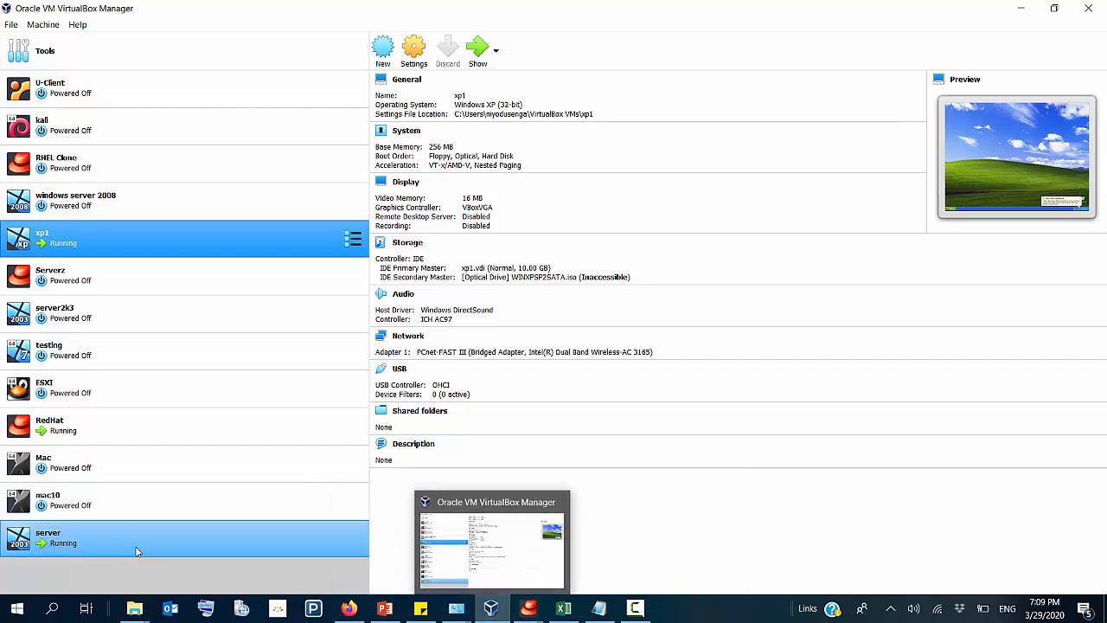
{"action": "double_click", "coordinate": [87, 541]}
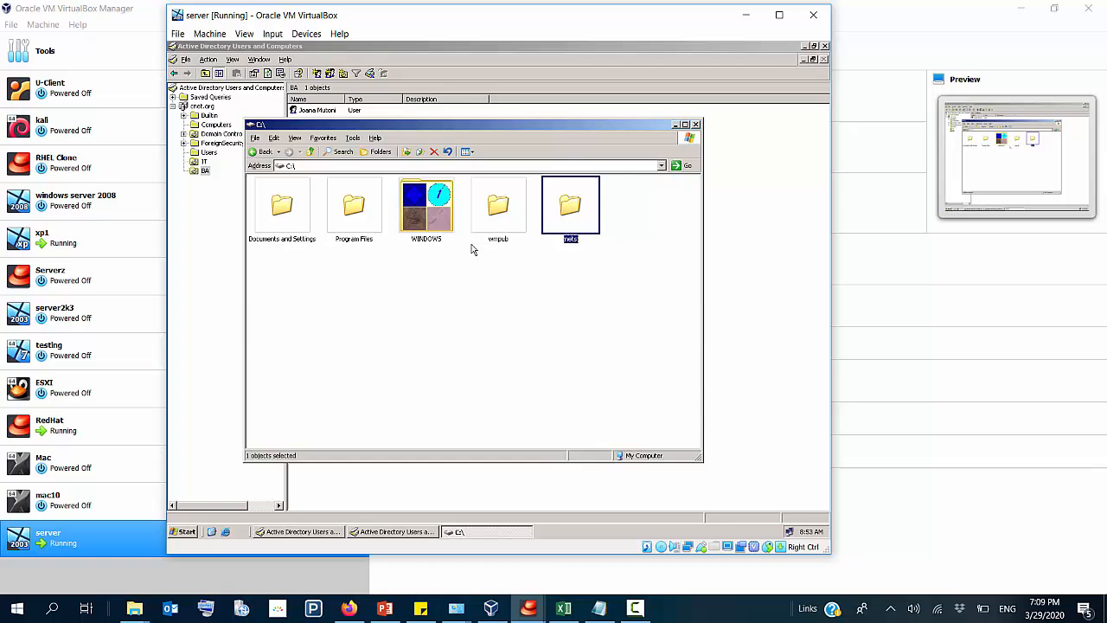
{"action": "left_click", "coordinate": [489, 288]}
{"action": "left_click", "coordinate": [575, 211]}
{"action": "right_click", "coordinate": [575, 211]}
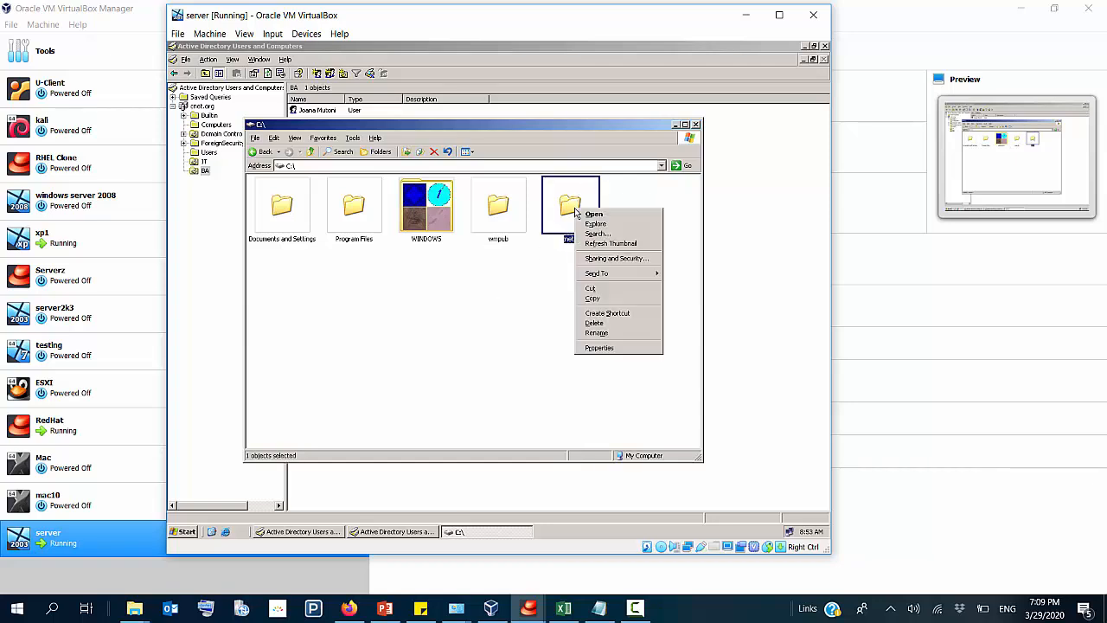
{"action": "left_click", "coordinate": [617, 258]}
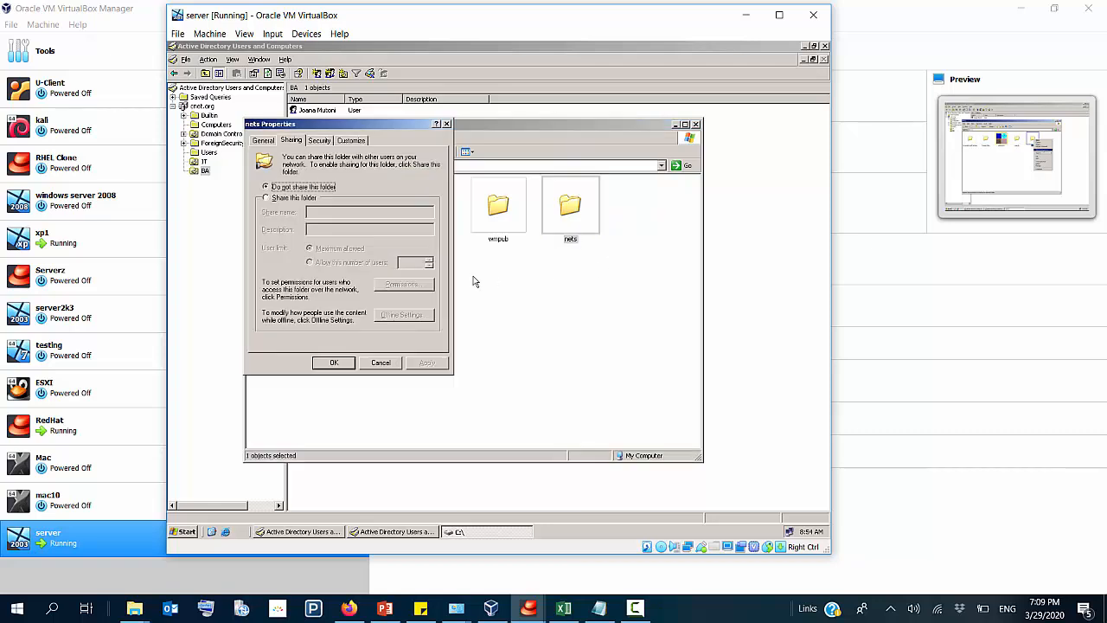
{"action": "left_click", "coordinate": [267, 198]}
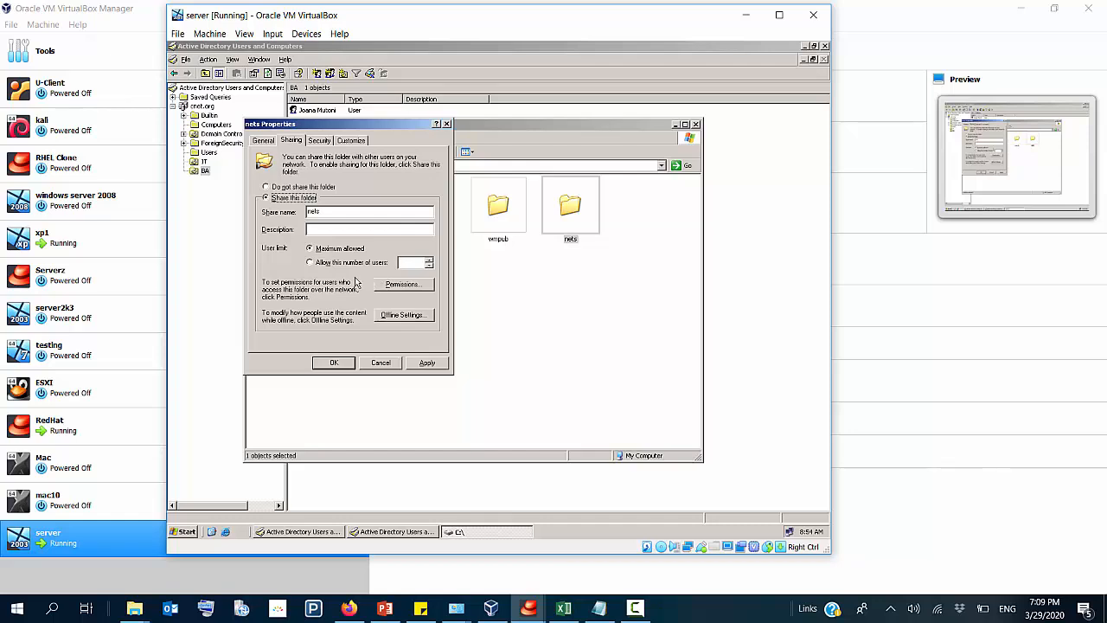
{"action": "left_click", "coordinate": [342, 263]}
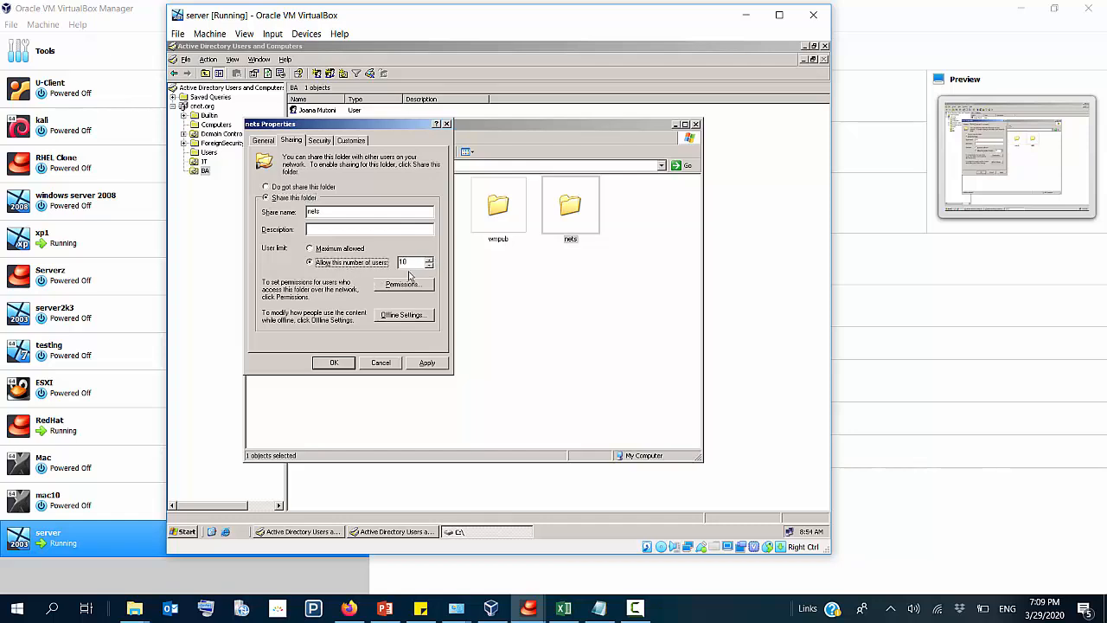
Step: Open the nets share permissions and remove the Everyone group from the list
{"action": "left_click", "coordinate": [404, 287]}
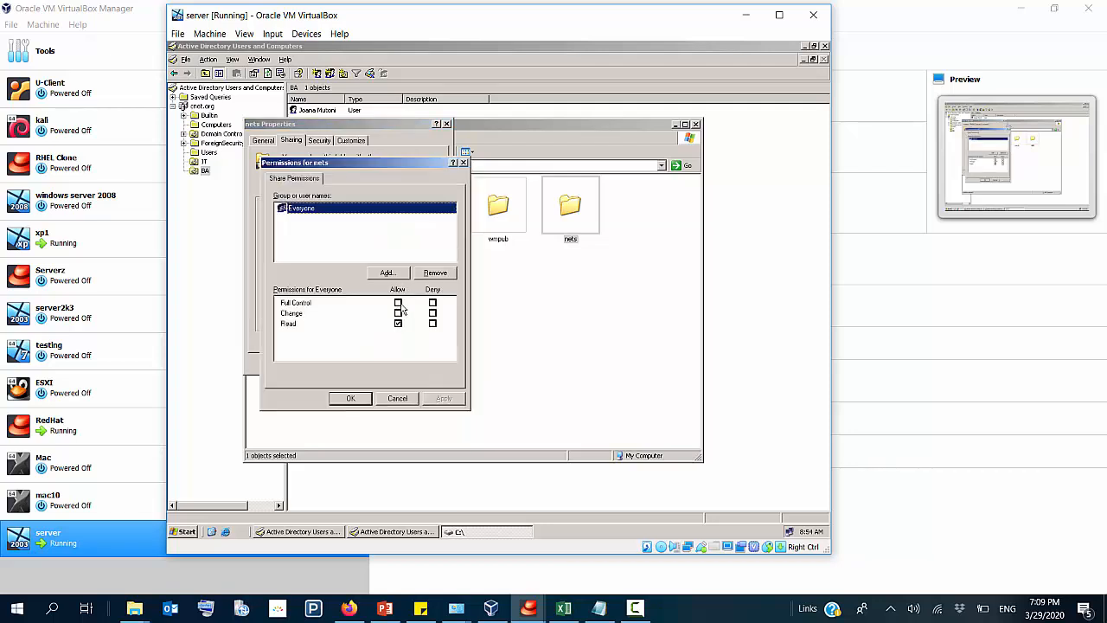
{"action": "left_click", "coordinate": [398, 303]}
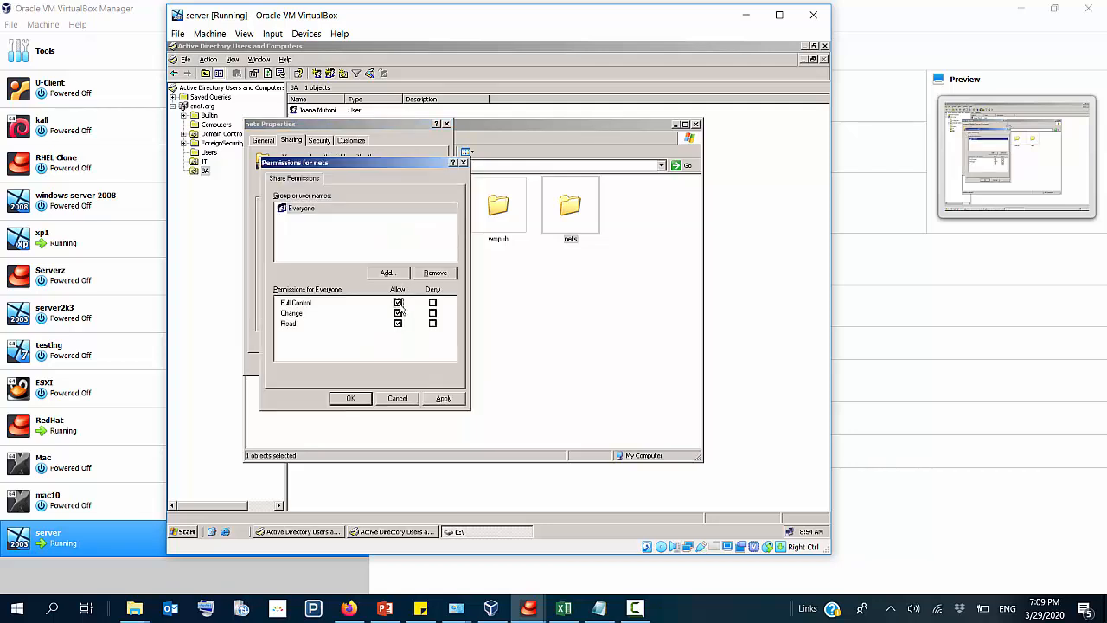
{"action": "left_click", "coordinate": [314, 210]}
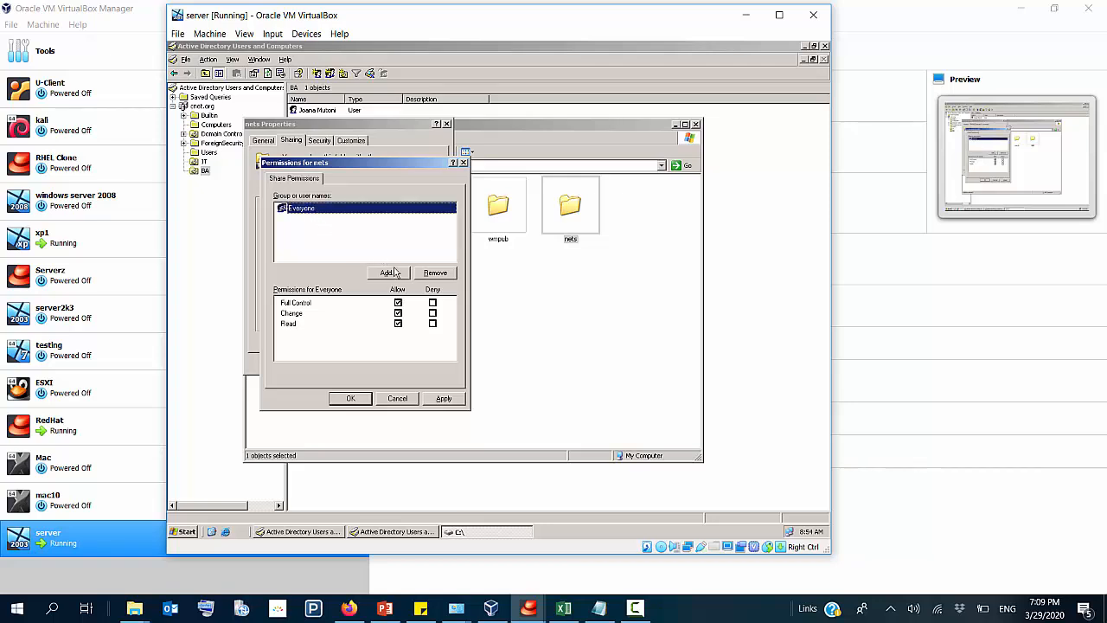
{"action": "left_click", "coordinate": [435, 274]}
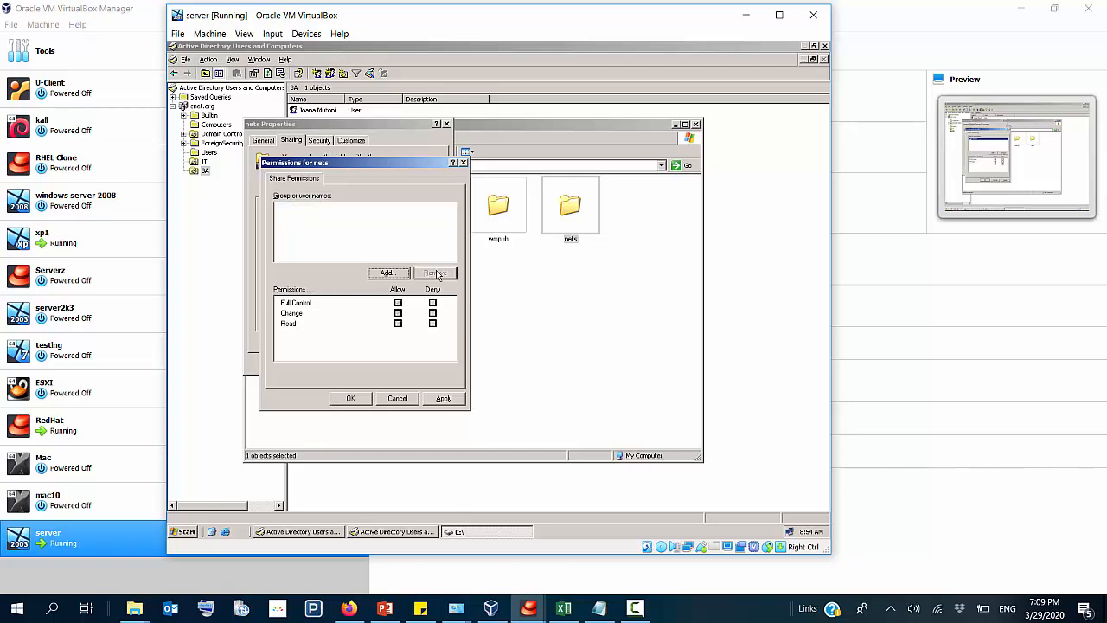
Step: Add the BA domain user to the nets share permissions and allow that user Full Control
{"action": "left_click", "coordinate": [387, 274]}
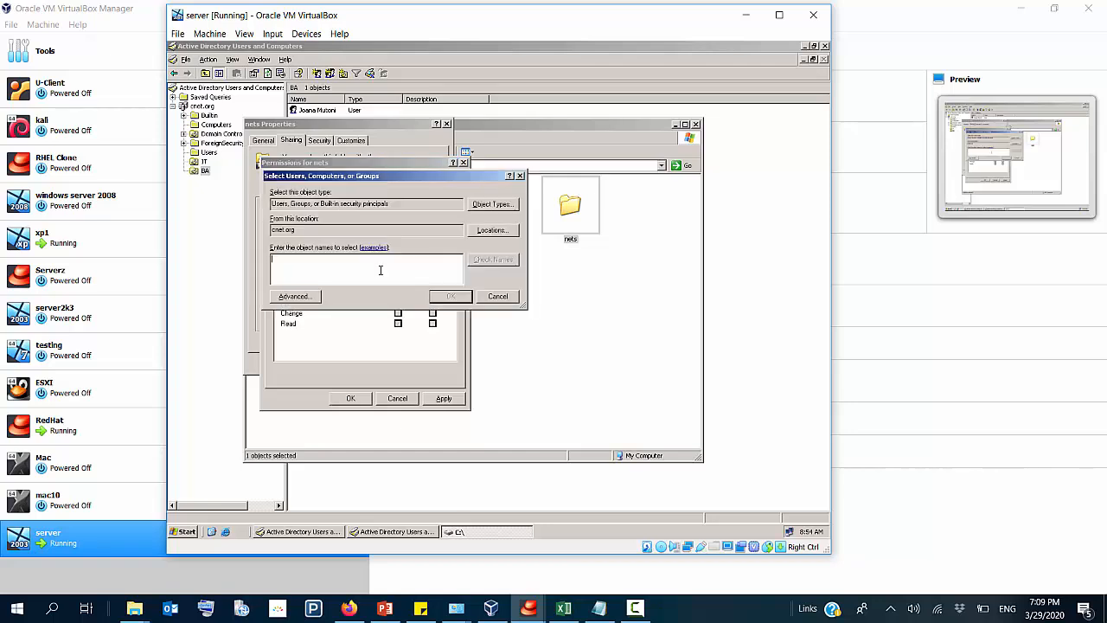
{"action": "type", "text": "d"}
{"action": "left_click", "coordinate": [491, 260]}
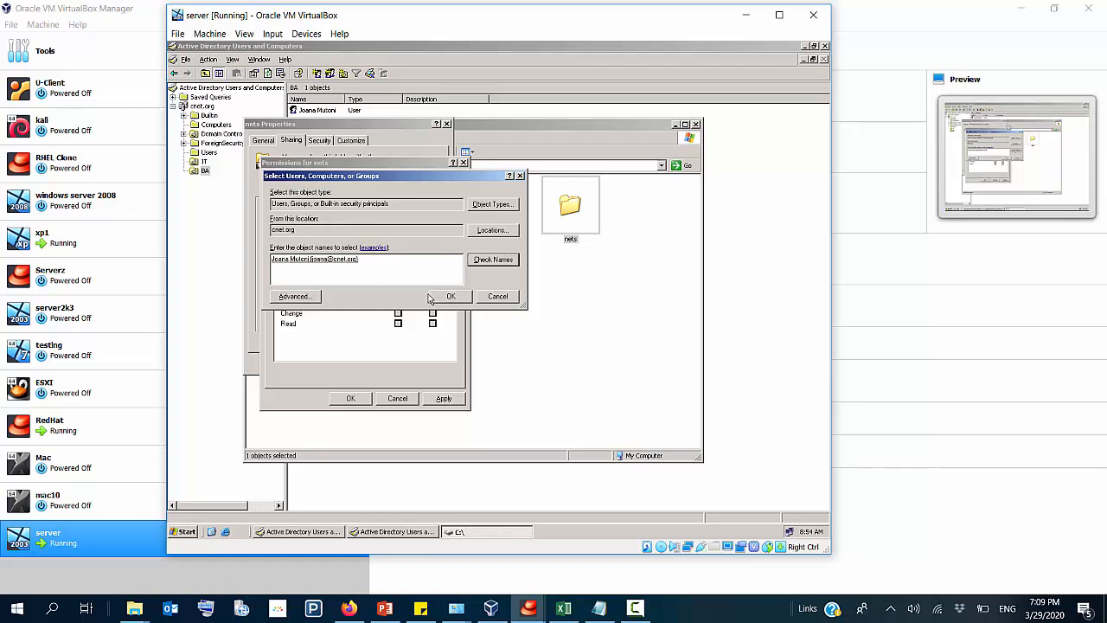
{"action": "left_click", "coordinate": [445, 295]}
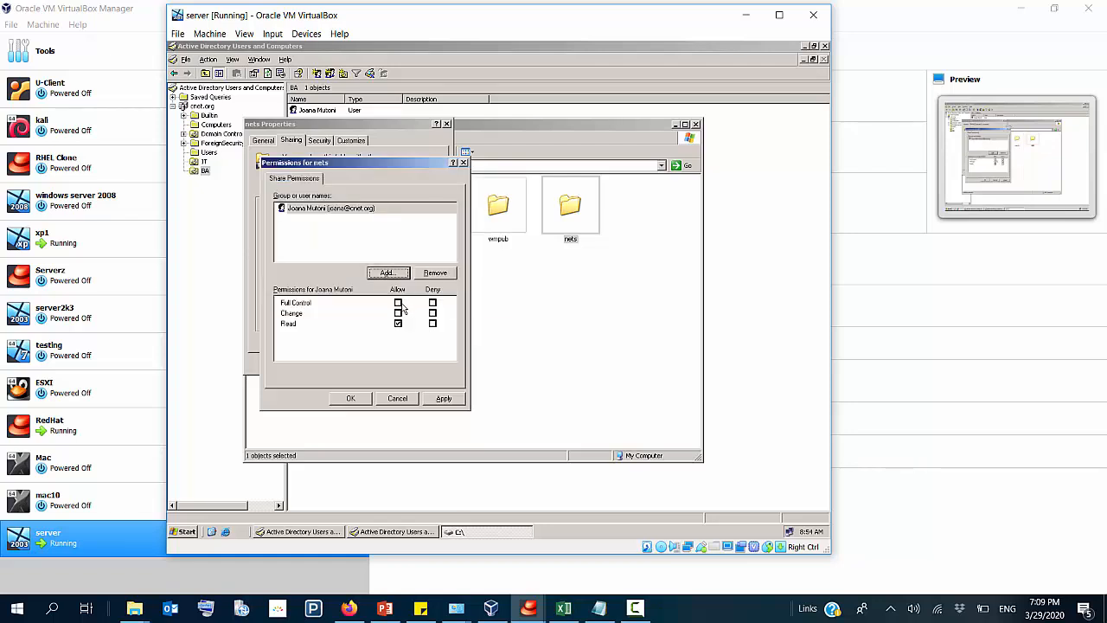
{"action": "left_click", "coordinate": [400, 303]}
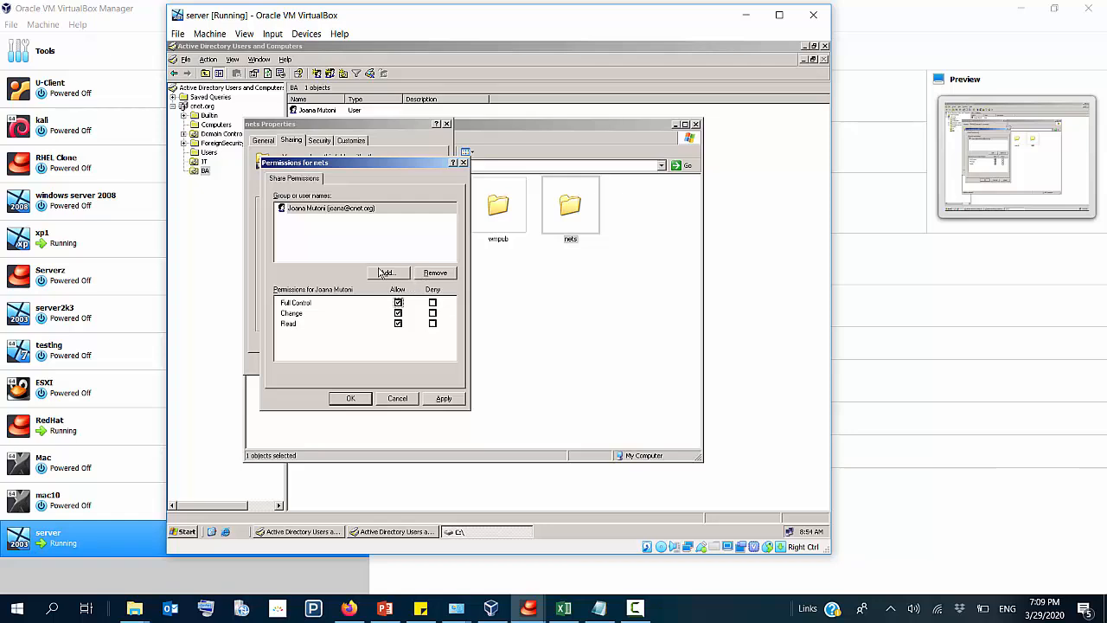
Step: Add the second domain user to the nets share permissions and allow that account Full Control
{"action": "left_click", "coordinate": [383, 273]}
{"action": "type", "text": "chi"}
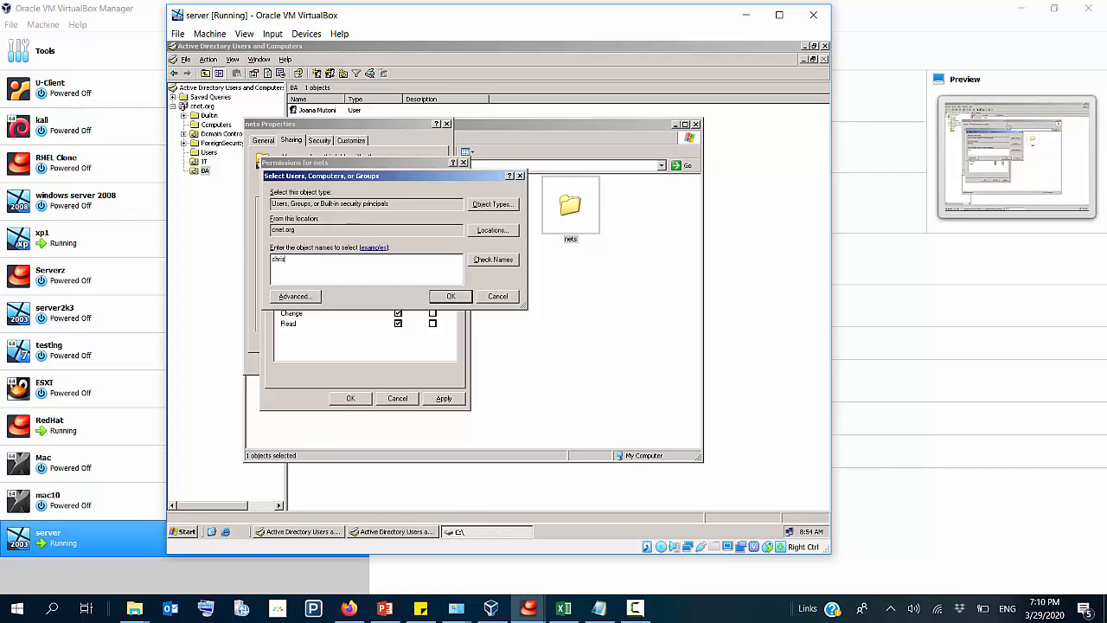
{"action": "left_click", "coordinate": [480, 262]}
{"action": "left_click", "coordinate": [453, 296]}
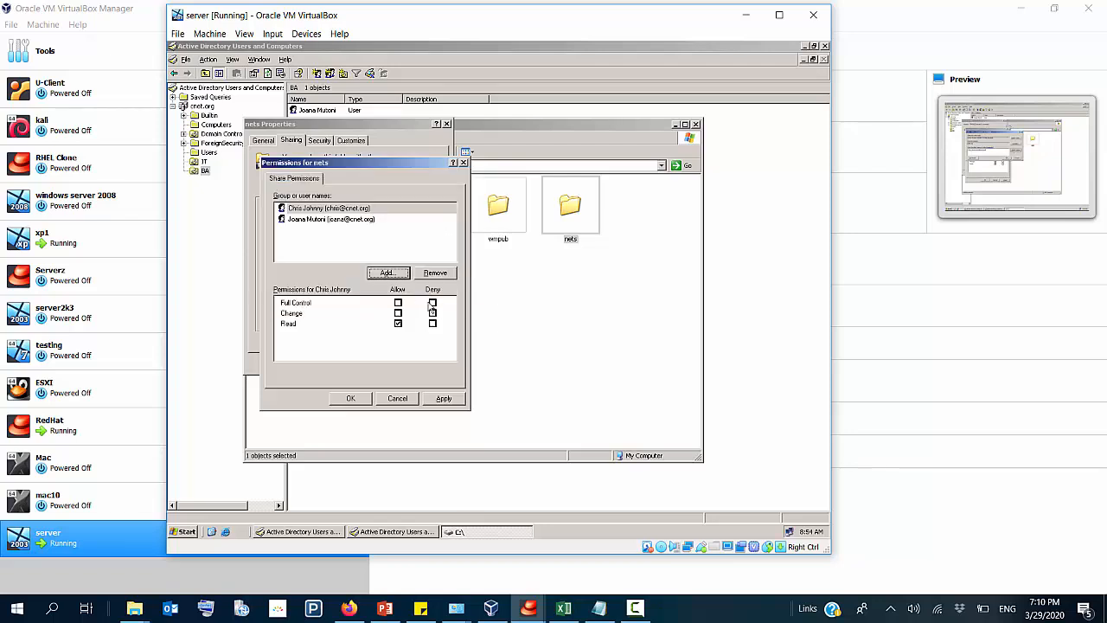
{"action": "left_click", "coordinate": [398, 303]}
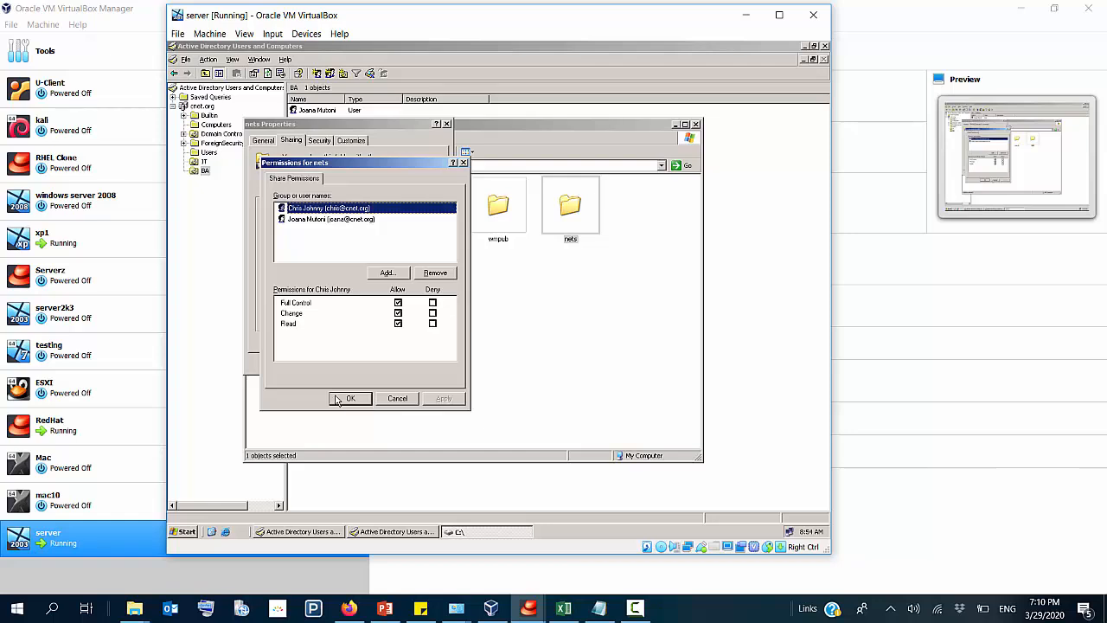
Step: Check the BA user's share permissions and confirm the permission and sharing settings for nets
{"action": "left_click", "coordinate": [359, 222]}
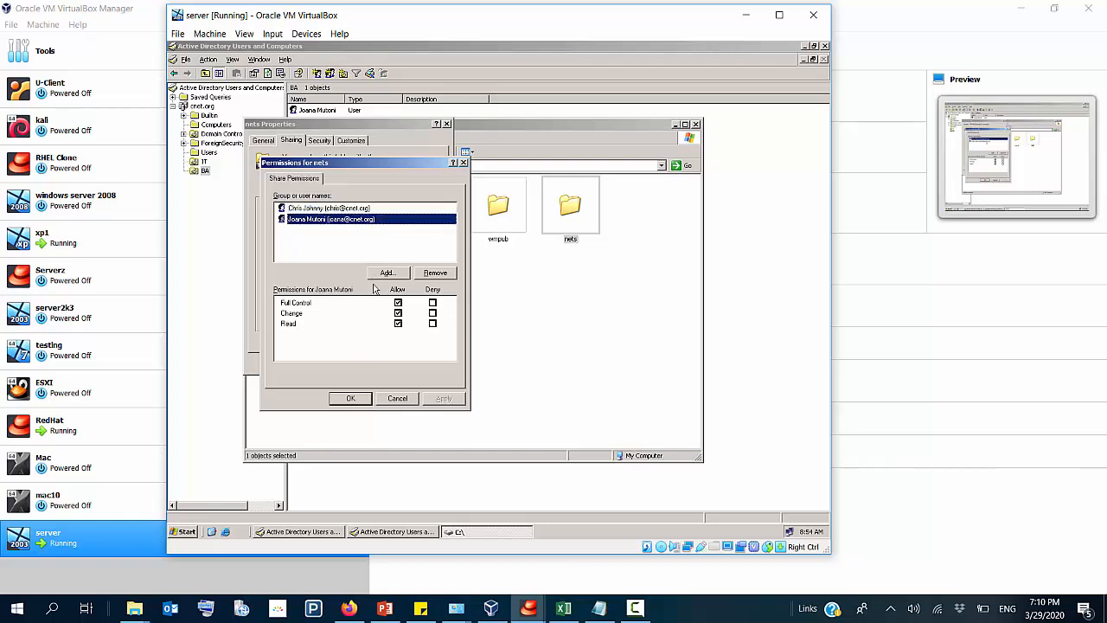
{"action": "left_click", "coordinate": [352, 398]}
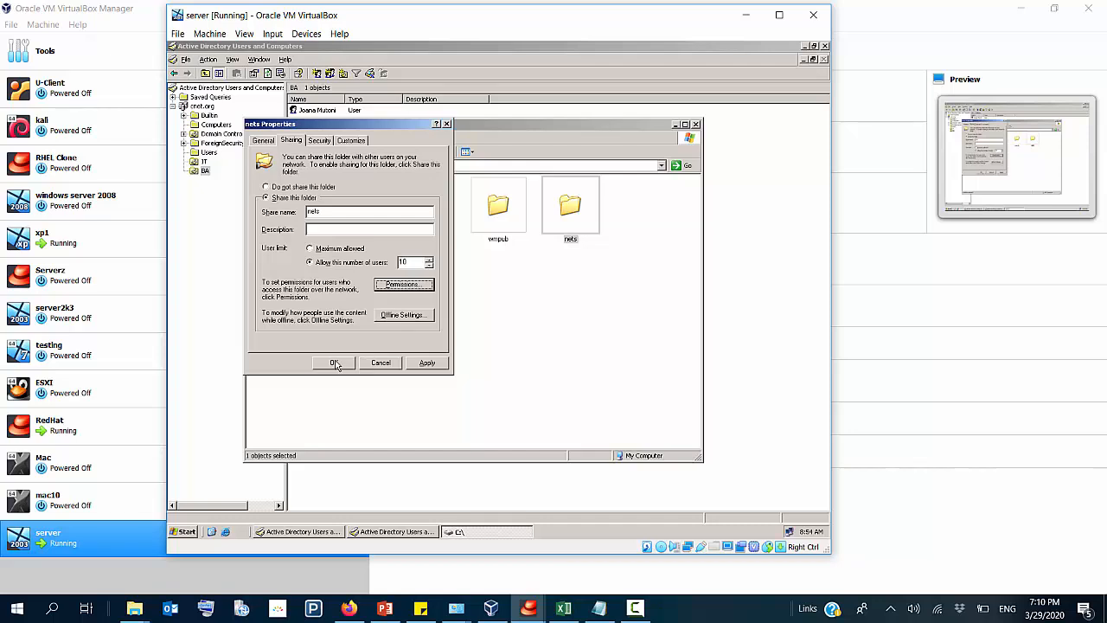
{"action": "left_click", "coordinate": [336, 364]}
{"action": "left_click", "coordinate": [517, 294]}
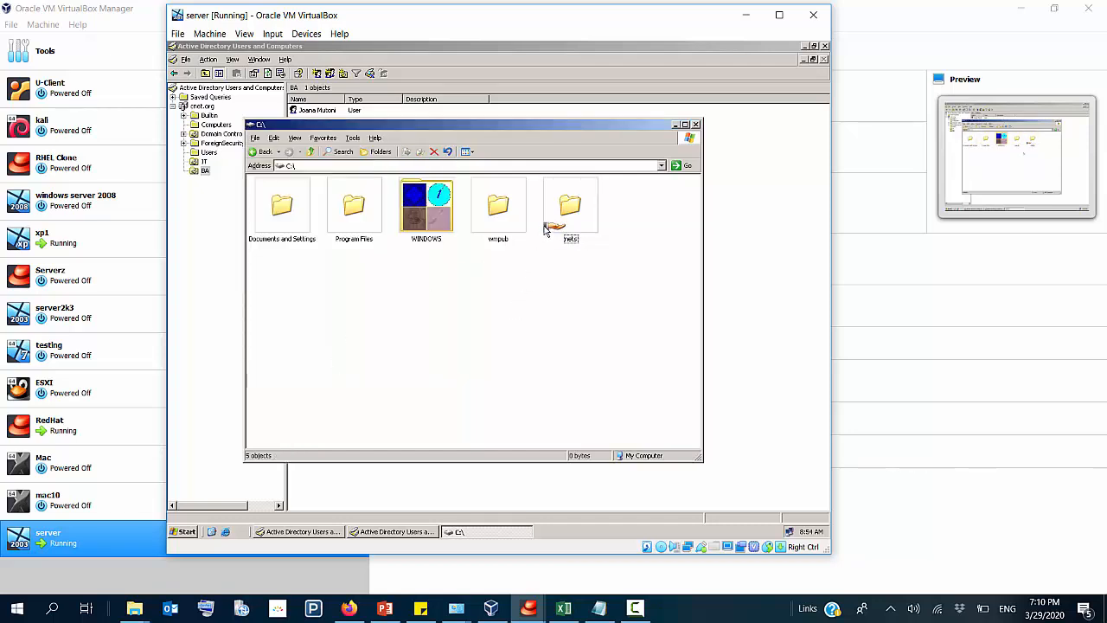
Step: Create a text document inside the nets folder, try to name it "testings networks", and decline the file extension change
{"action": "left_click", "coordinate": [501, 216]}
{"action": "left_click", "coordinate": [569, 214]}
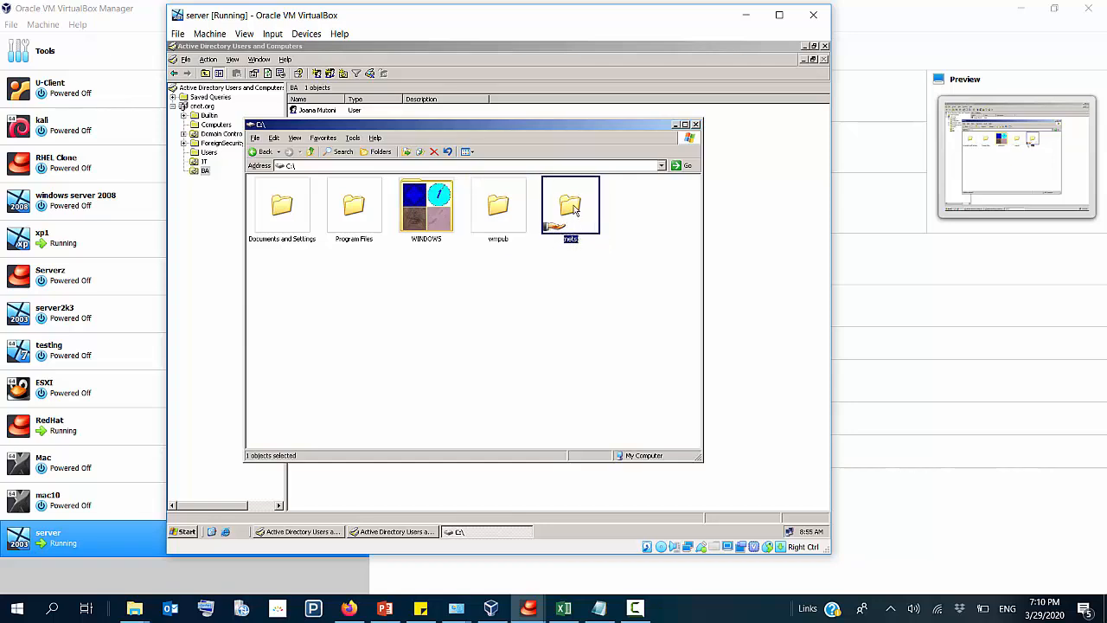
{"action": "double_click", "coordinate": [573, 208]}
{"action": "right_click", "coordinate": [378, 246]}
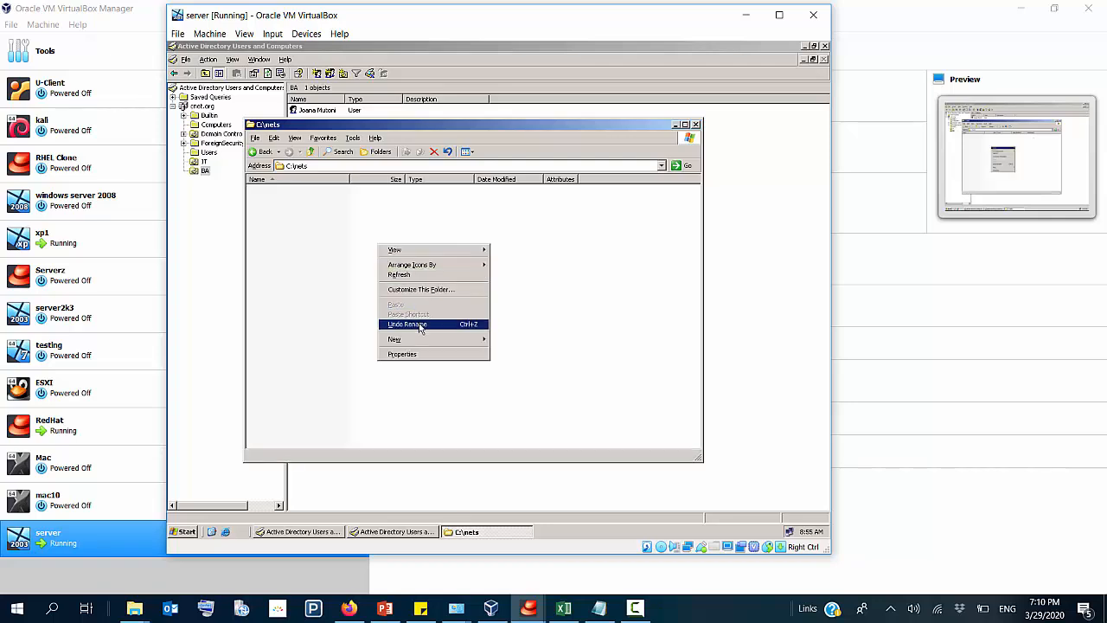
{"action": "mouse_move", "coordinate": [454, 343]}
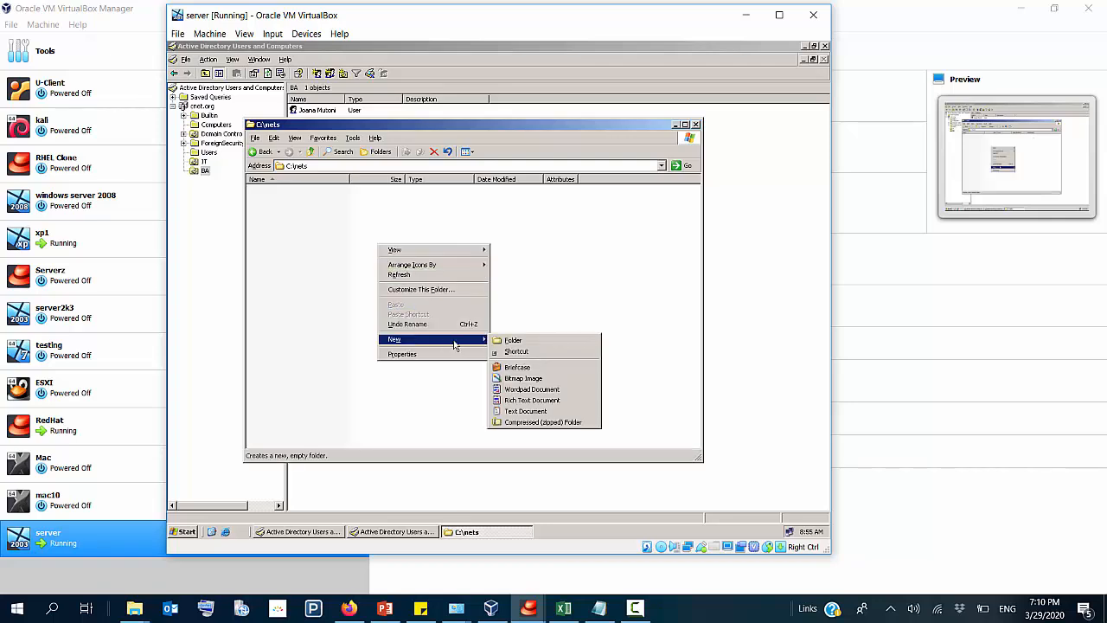
{"action": "left_click", "coordinate": [519, 411]}
{"action": "type", "text": "tes"}
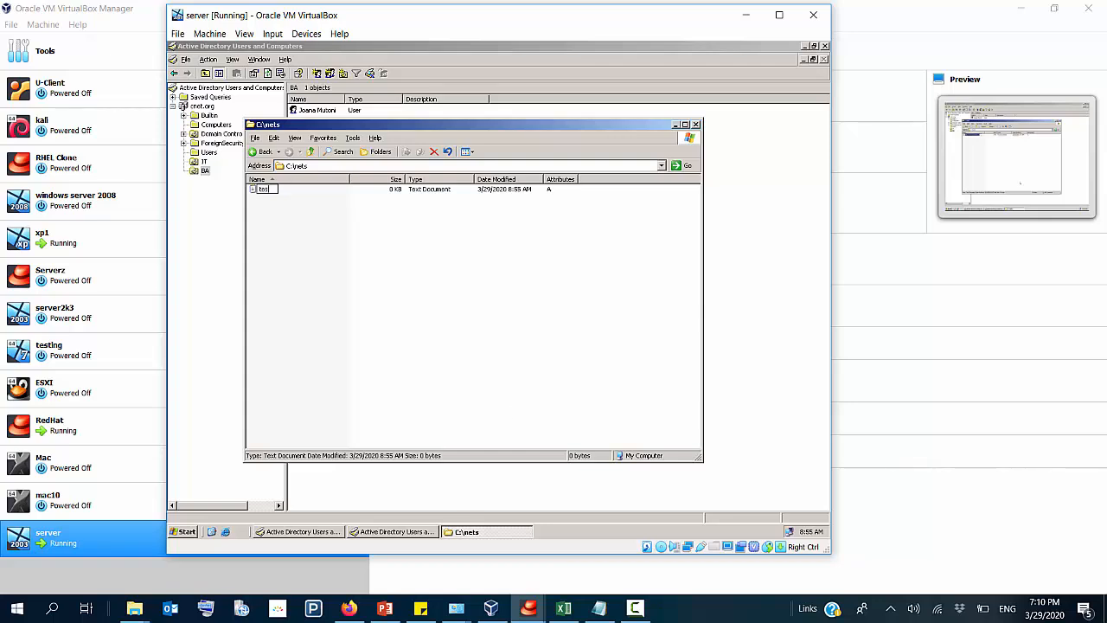
{"action": "type", "text": "tings networks"}
{"action": "left_click", "coordinate": [321, 259]}
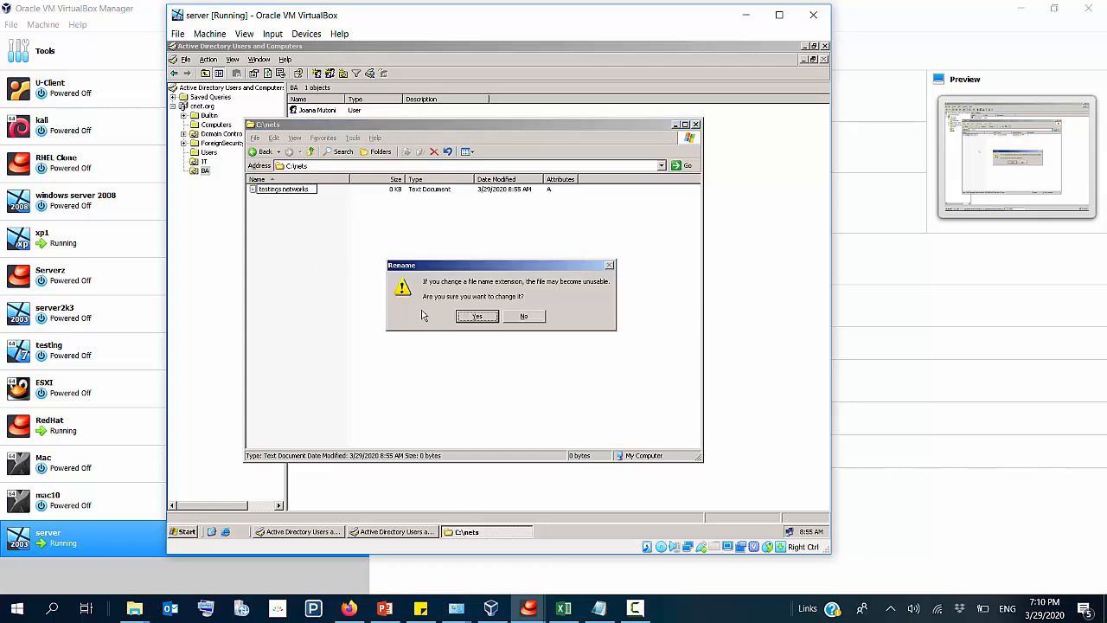
{"action": "left_click", "coordinate": [523, 316]}
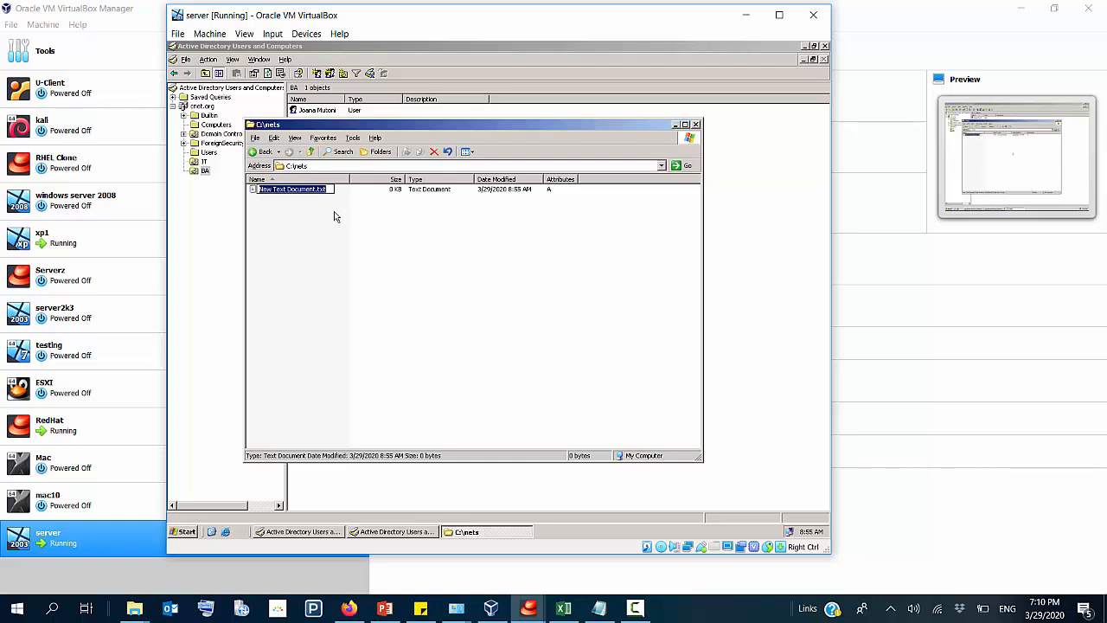
{"action": "left_click", "coordinate": [282, 232]}
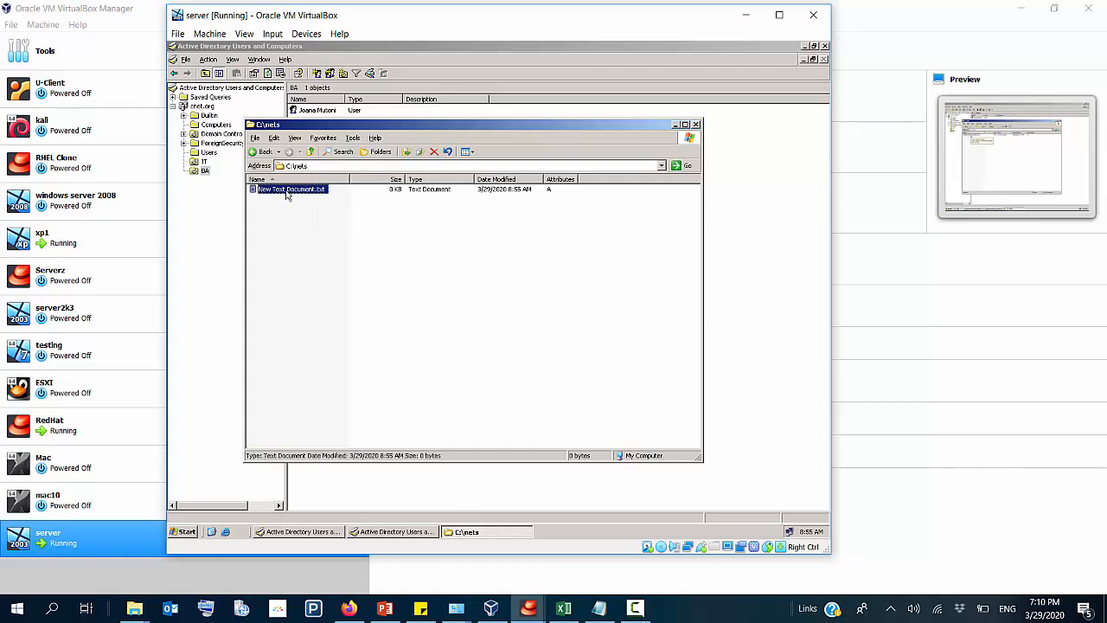
Step: Rename the new text document in nets to "testing nets.txt", keeping the .txt extension
{"action": "right_click", "coordinate": [287, 192]}
{"action": "left_click", "coordinate": [314, 300]}
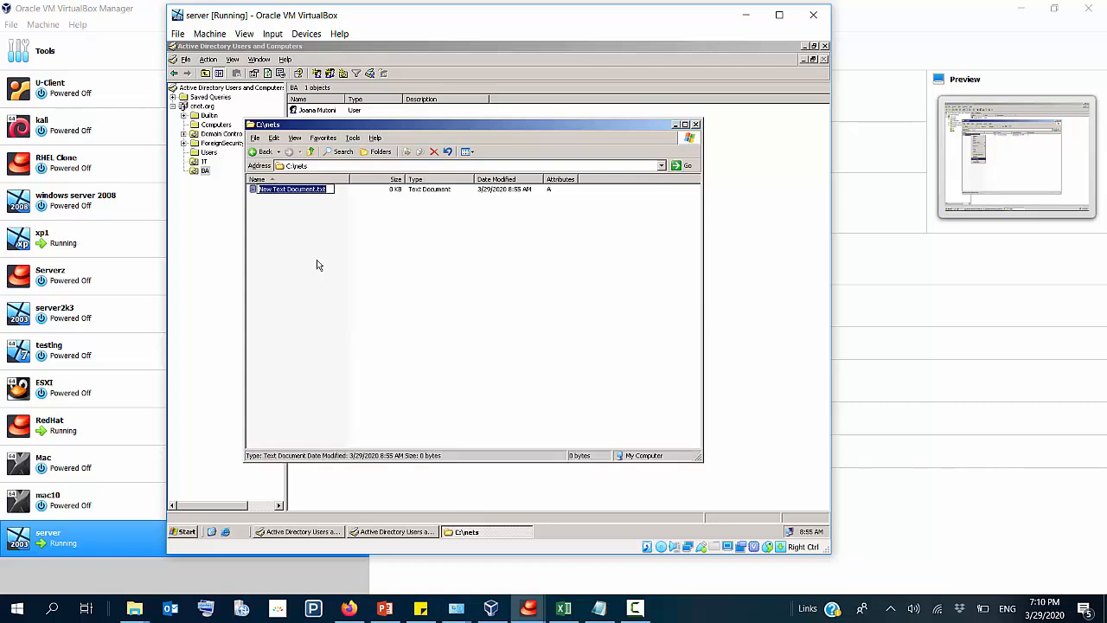
{"action": "left_click", "coordinate": [317, 198]}
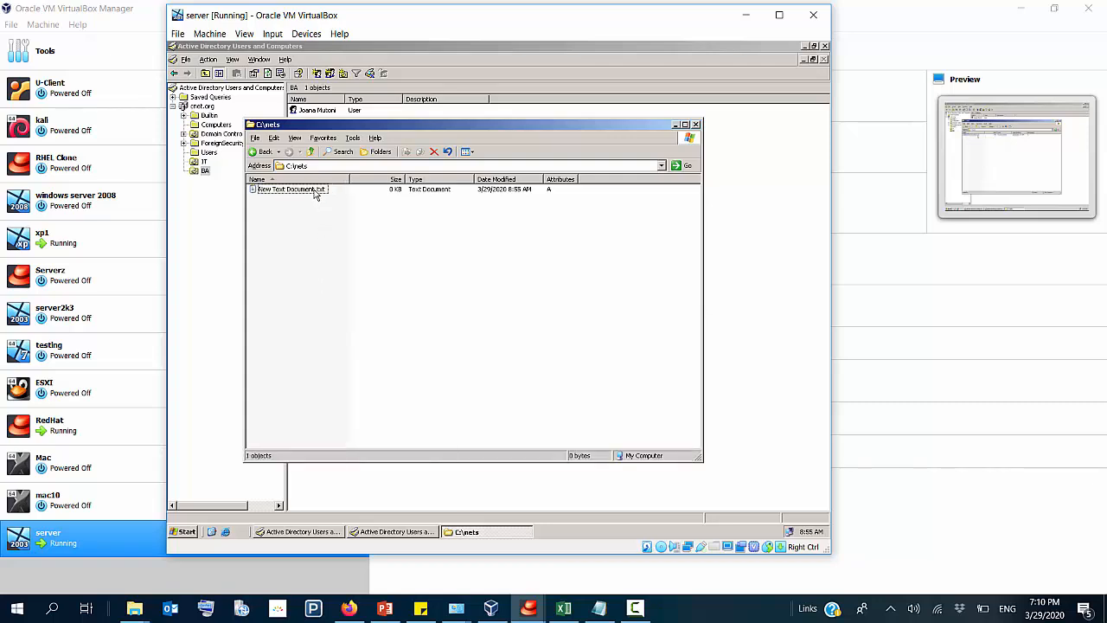
{"action": "right_click", "coordinate": [317, 195]}
{"action": "left_click", "coordinate": [314, 300]}
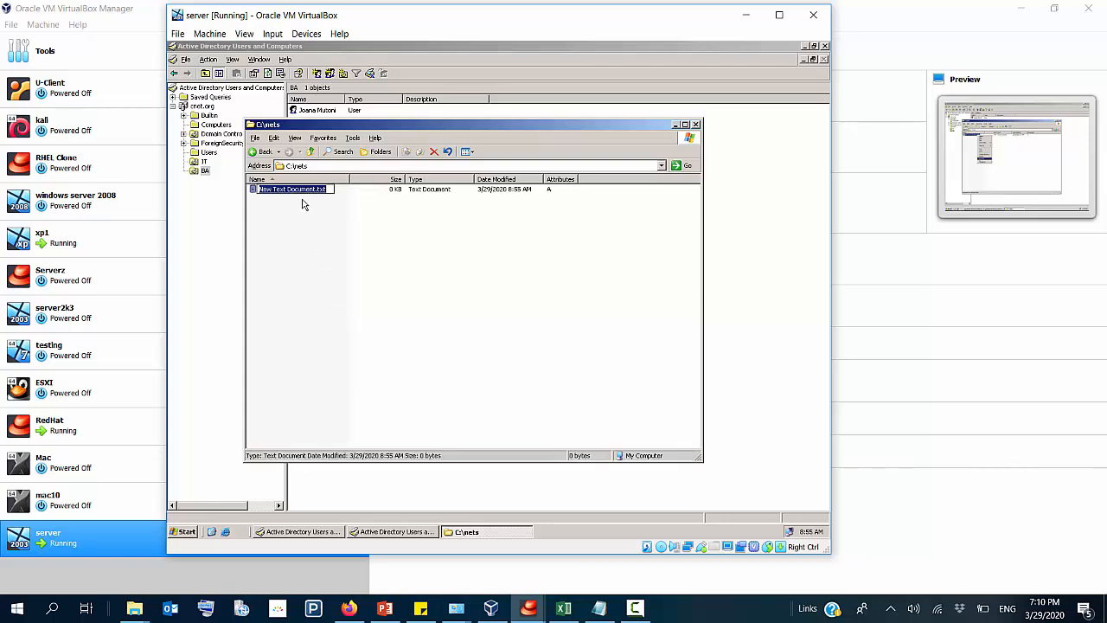
{"action": "left_click", "coordinate": [315, 189]}
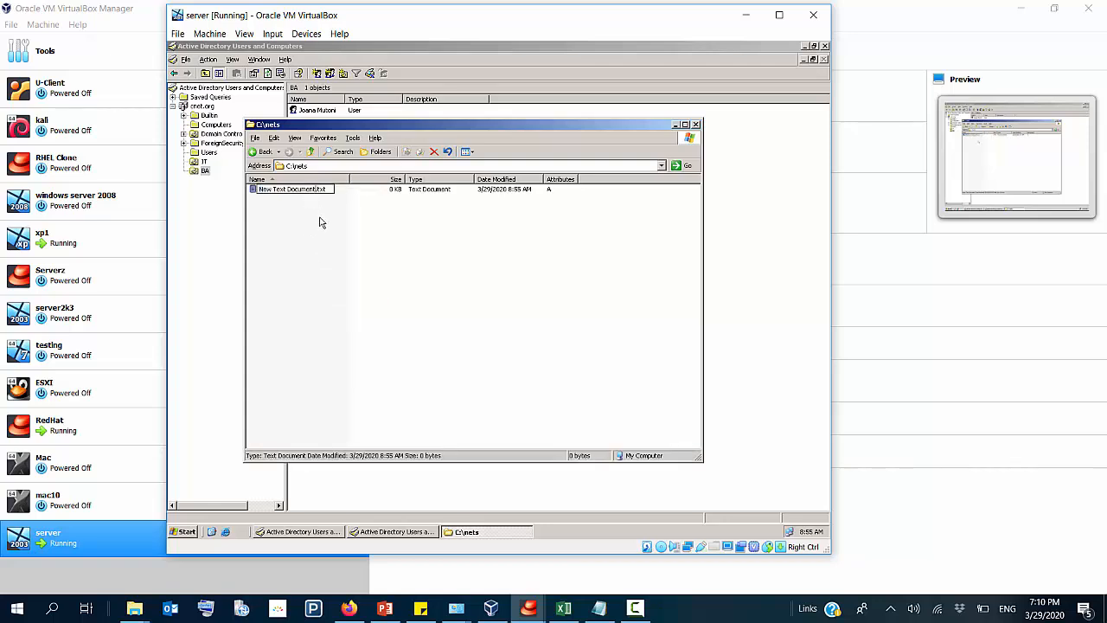
{"action": "key", "text": "BackSpace"}
{"action": "key", "text": "BackSpace"}
{"action": "key", "text": "BackSpace"}
{"action": "key", "text": "BackSpace"}
{"action": "key", "text": "BackSpace"}
{"action": "key", "text": "BackSpace"}
{"action": "key", "text": "BackSpace"}
{"action": "key", "text": "BackSpace"}
{"action": "key", "text": "BackSpace"}
{"action": "key", "text": "BackSpace"}
{"action": "key", "text": "BackSpace"}
{"action": "key", "text": "BackSpace"}
{"action": "key", "text": "BackSpace"}
{"action": "key", "text": "BackSpace"}
{"action": "key", "text": "BackSpace"}
{"action": "key", "text": "BackSpace"}
{"action": "key", "text": "BackSpace"}
{"action": "type", "text": "test"}
{"action": "type", "text": "king"}
{"action": "key", "text": "backslash"}
{"action": "key", "text": "BackSpace"}
{"action": "key", "text": "BackSpace"}
{"action": "key", "text": "BackSpace"}
{"action": "type", "text": "ing nets"}
{"action": "left_click", "coordinate": [317, 233]}
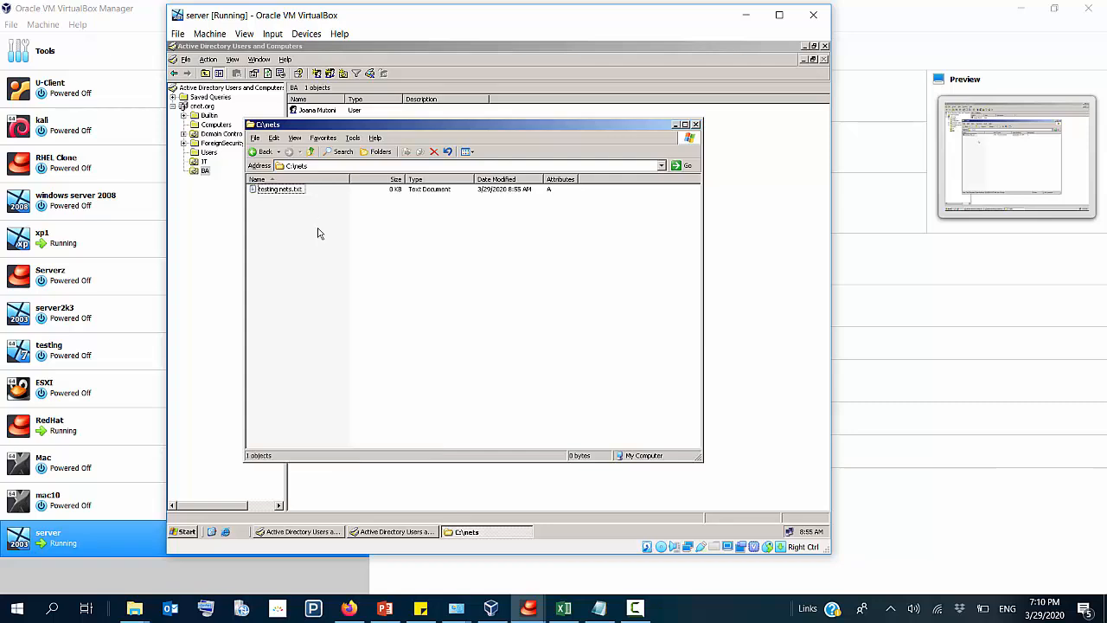
Step: Open testing nets.txt to view it, and close both the file and the nets folder window
{"action": "double_click", "coordinate": [290, 192]}
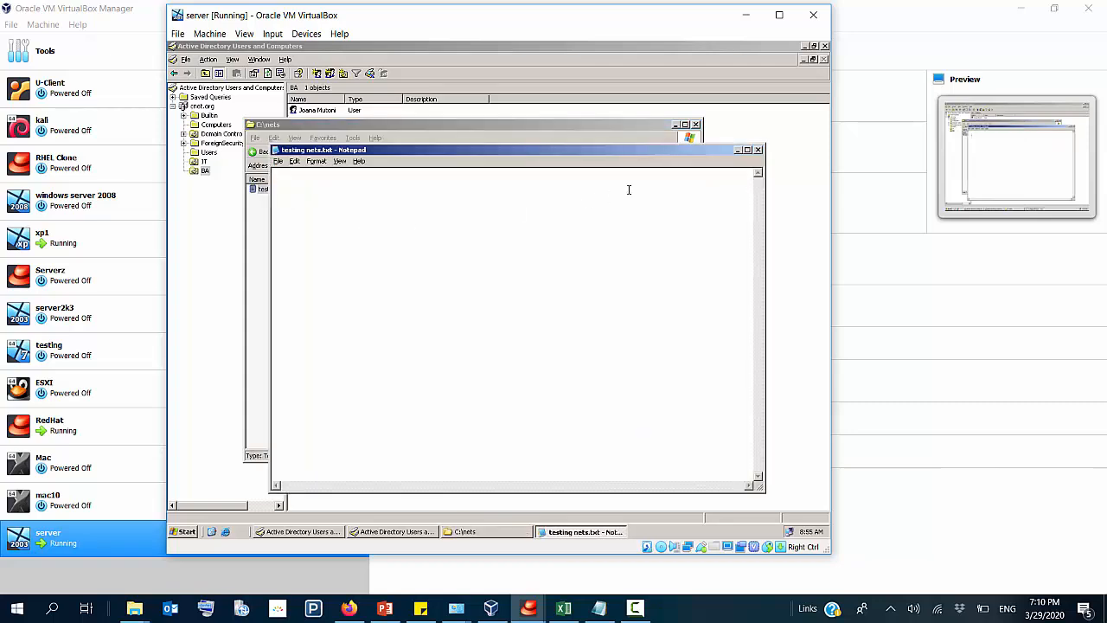
{"action": "left_click", "coordinate": [758, 149]}
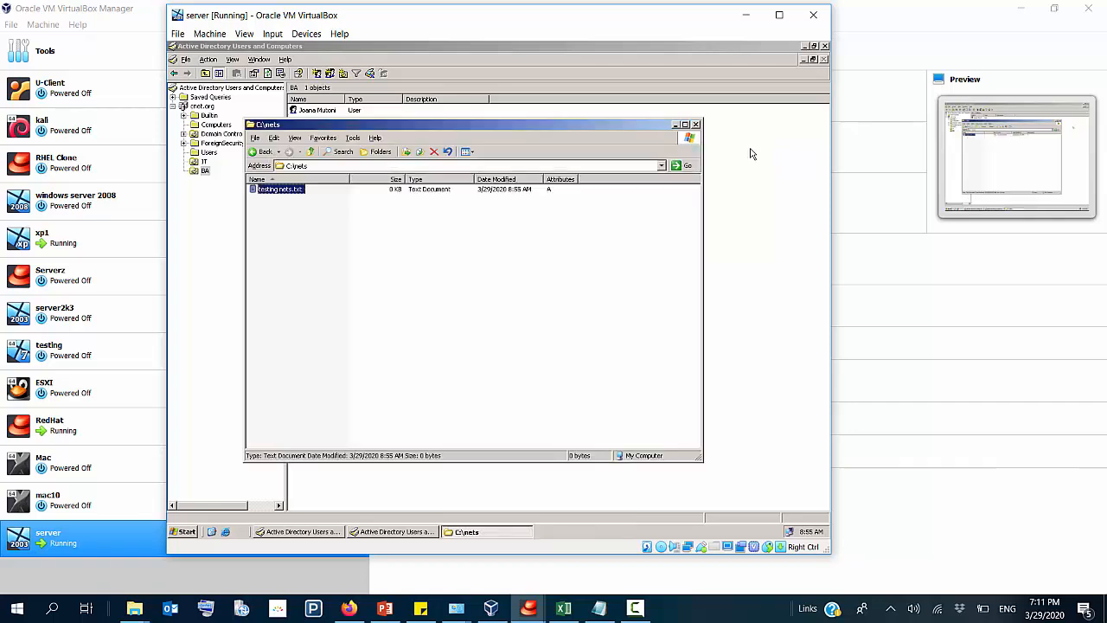
{"action": "left_click", "coordinate": [697, 125]}
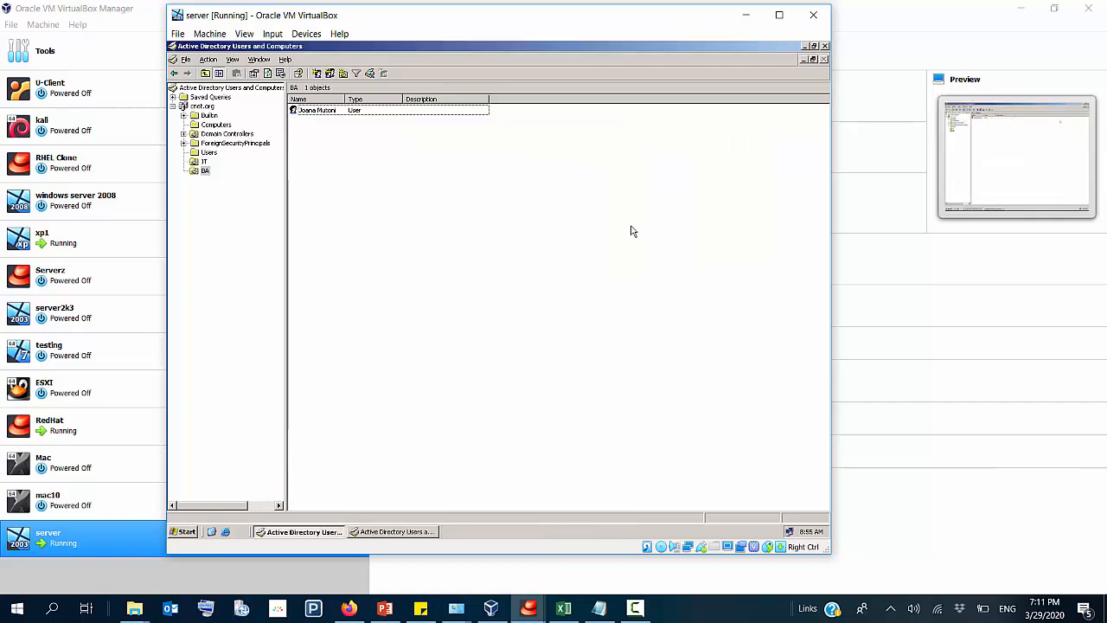
Step: Switch to the xp1 virtual machine and browse the server's shared folders at \\192.168.10.2
{"action": "left_click", "coordinate": [491, 608]}
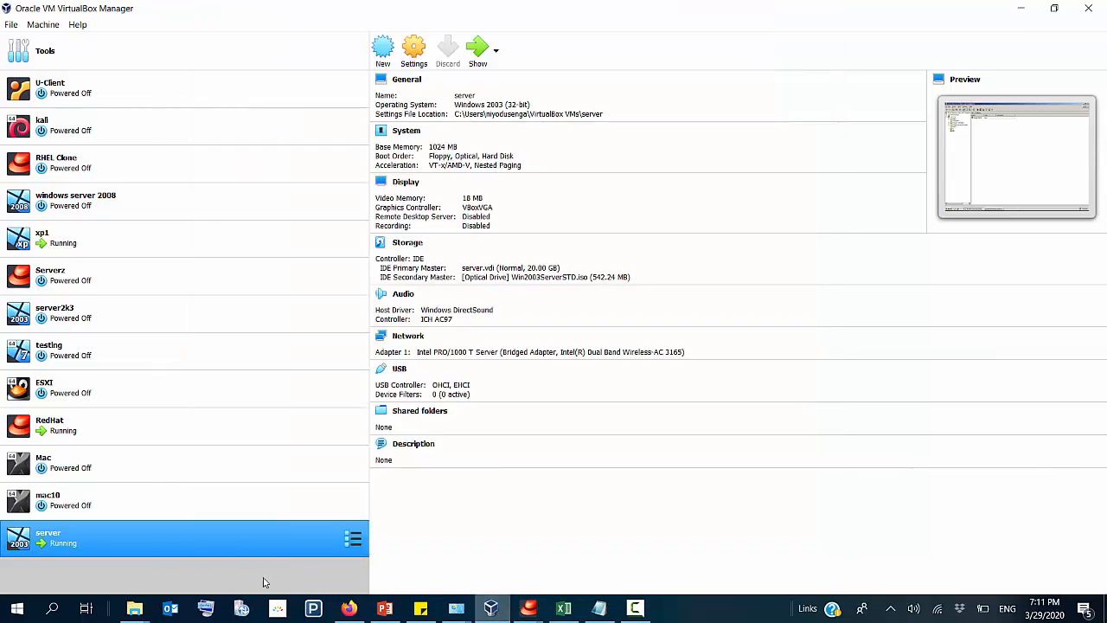
{"action": "double_click", "coordinate": [71, 244]}
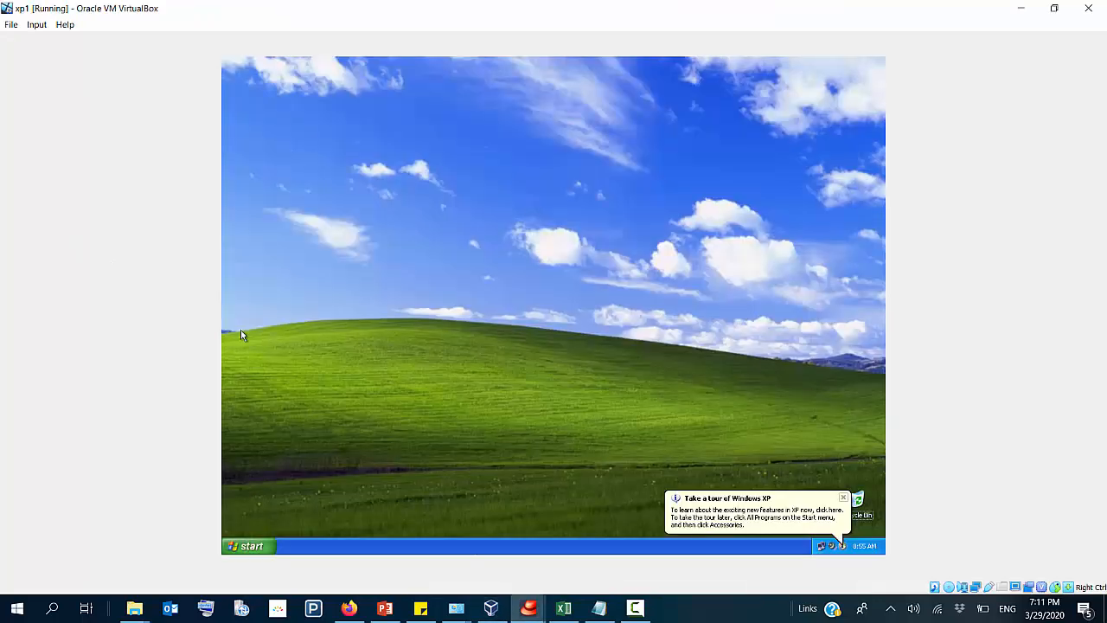
{"action": "left_click", "coordinate": [251, 546]}
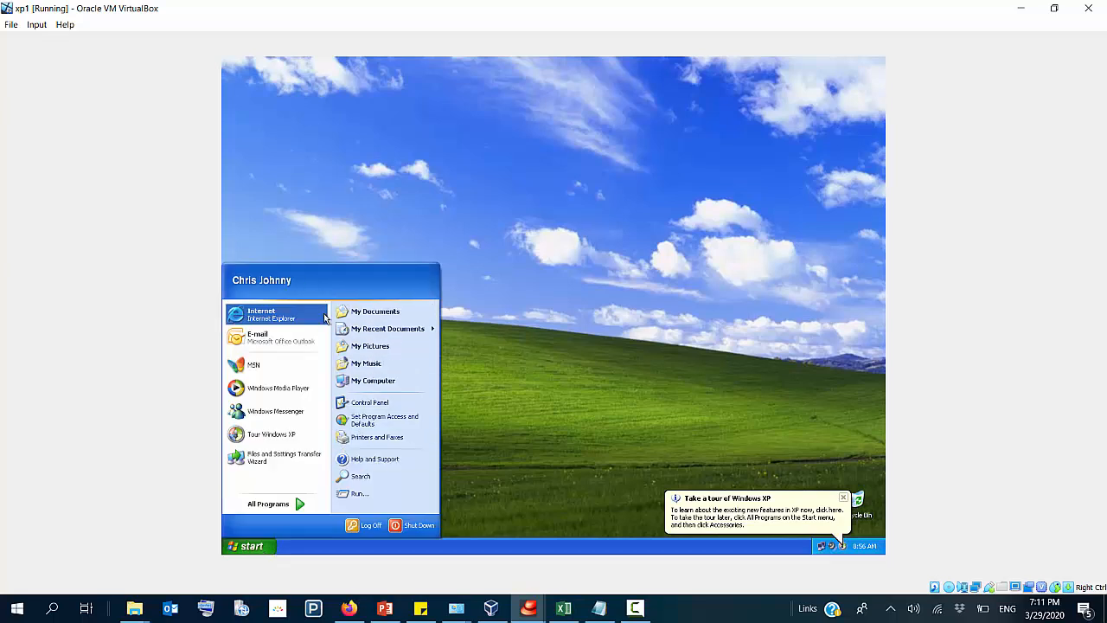
{"action": "left_click", "coordinate": [572, 208]}
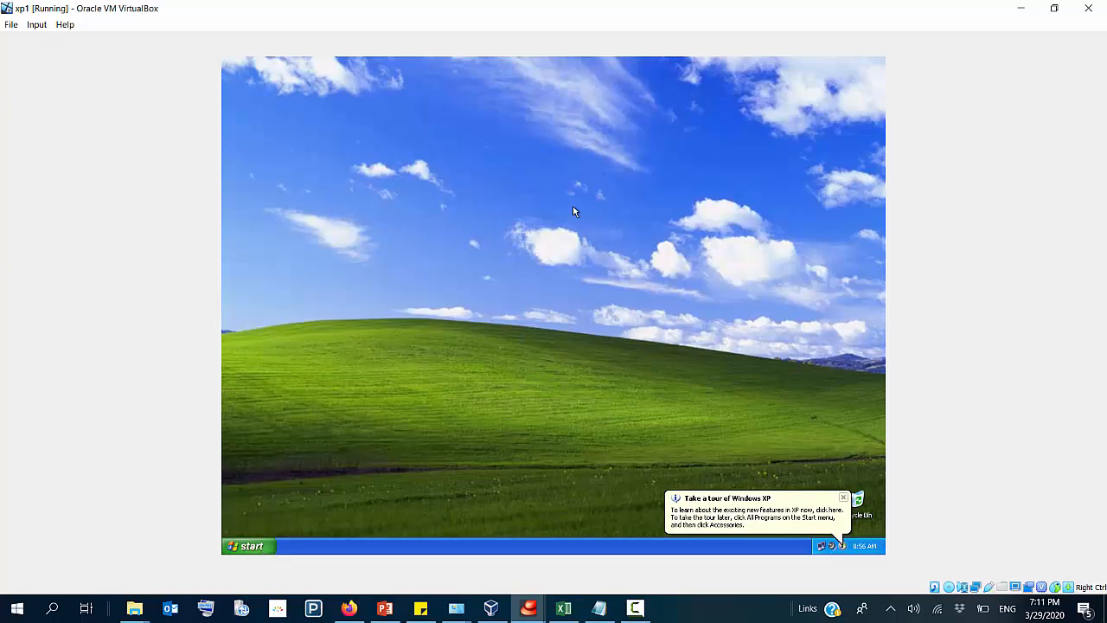
{"action": "key", "text": "super+r"}
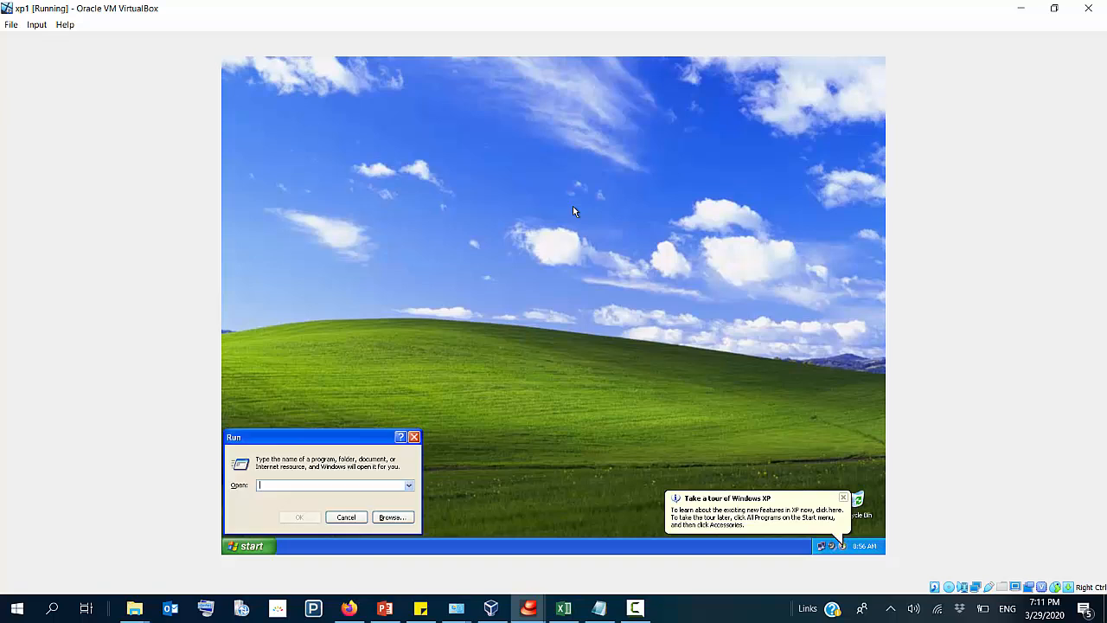
{"action": "type", "text": "\\\\192.168.10.2"}
{"action": "key", "text": "Return"}
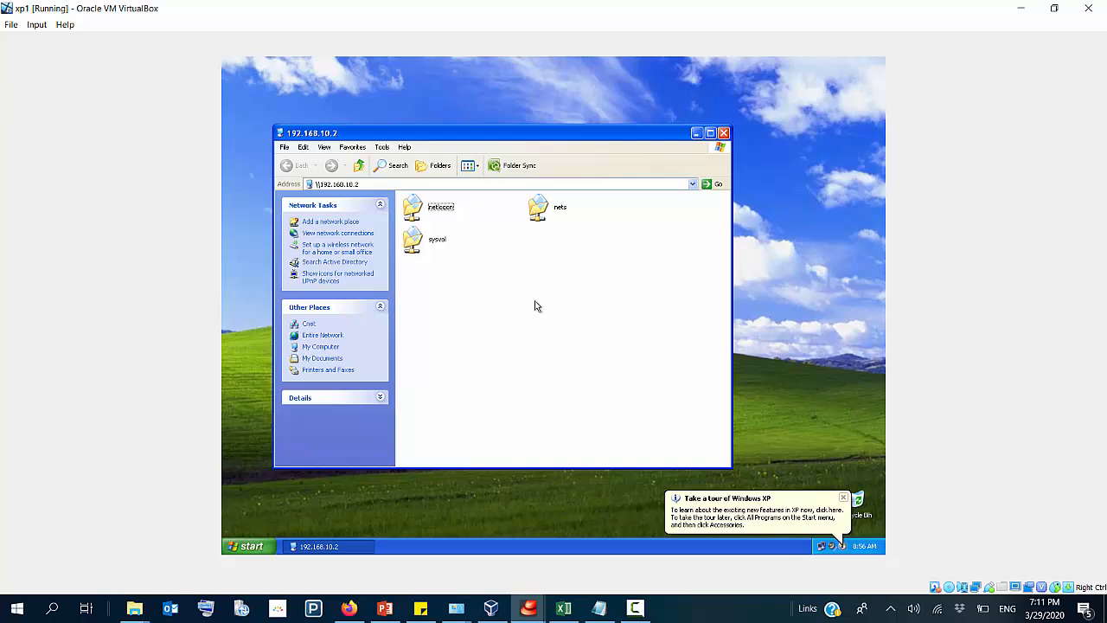
{"action": "left_click", "coordinate": [545, 207]}
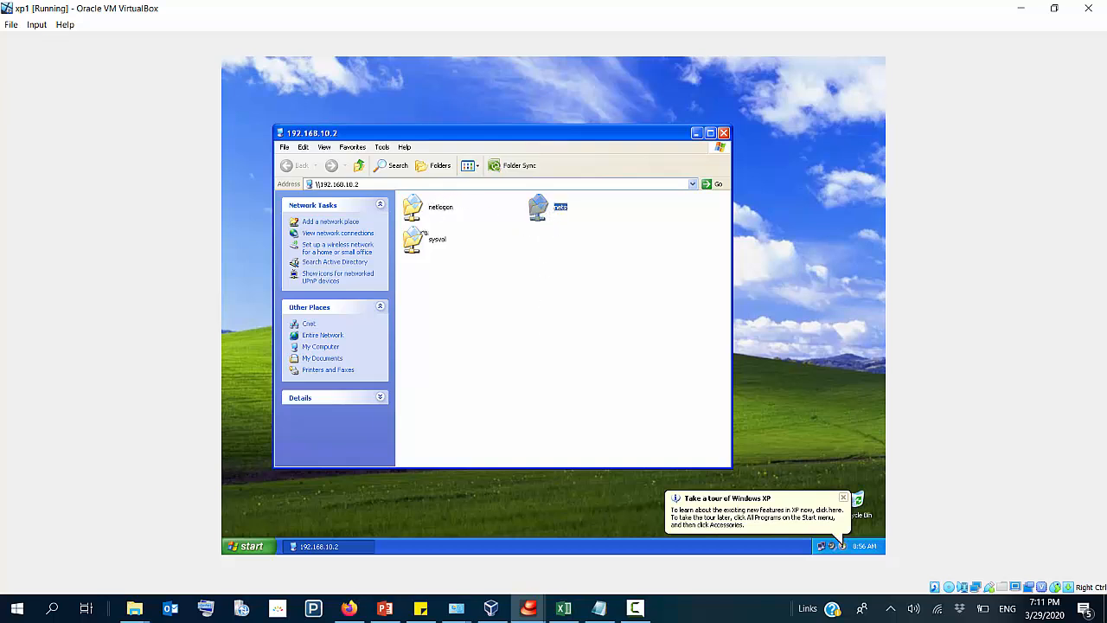
{"action": "left_click_drag", "start_coordinate": [423, 282], "coordinate": [452, 214]}
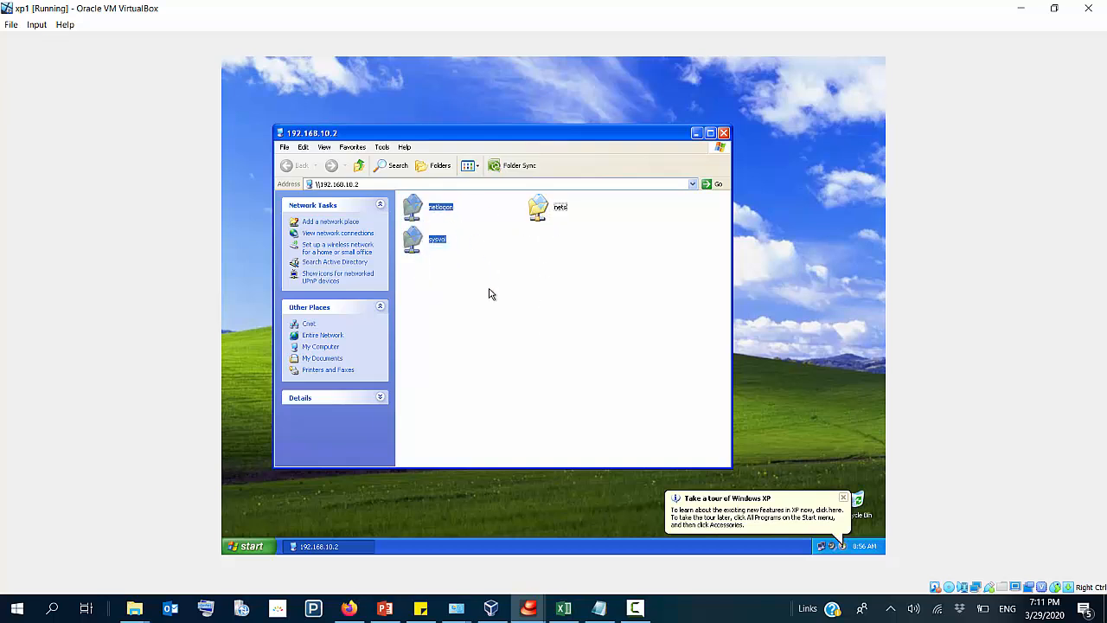
{"action": "left_click", "coordinate": [492, 289]}
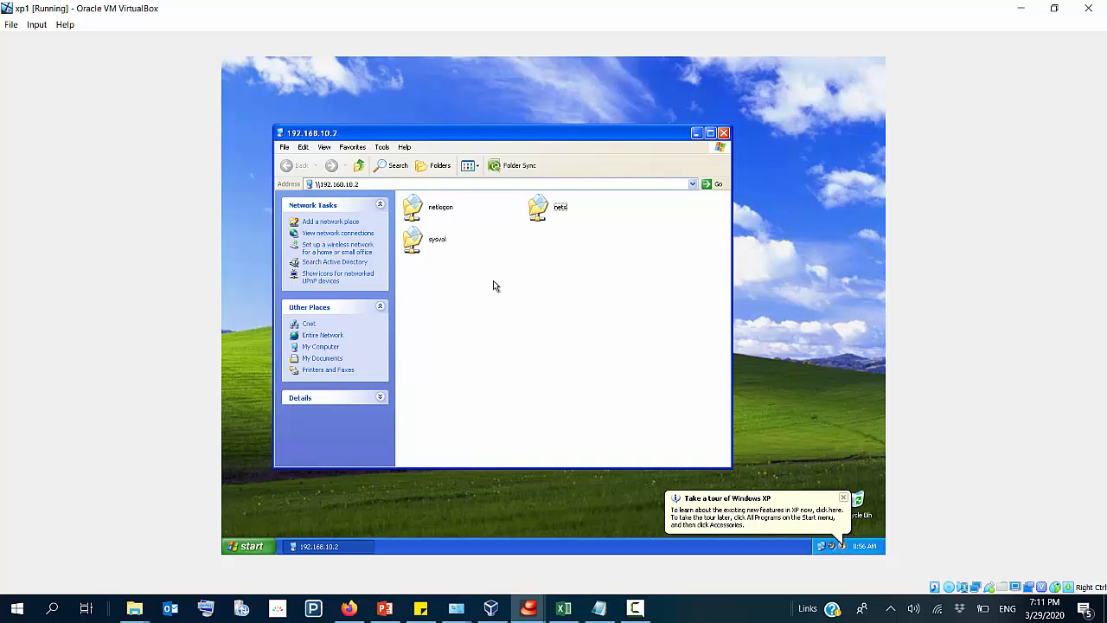
Step: Map the nets share as network drive O:, keeping reconnection at logon, and close the opened folder windows
{"action": "left_click", "coordinate": [544, 204]}
{"action": "right_click", "coordinate": [544, 204]}
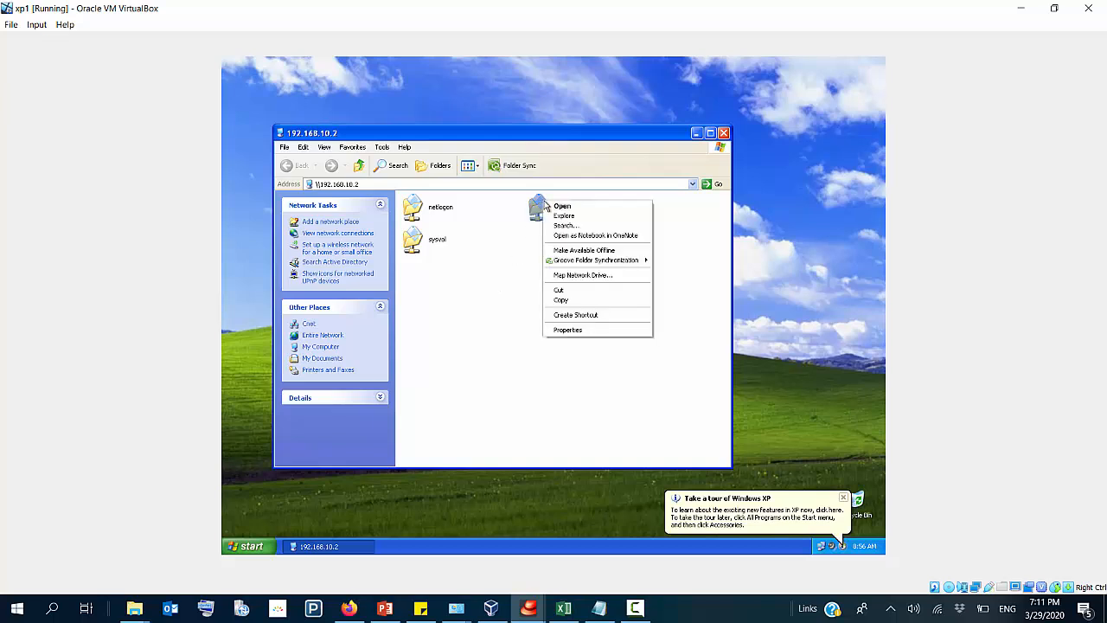
{"action": "left_click", "coordinate": [580, 275]}
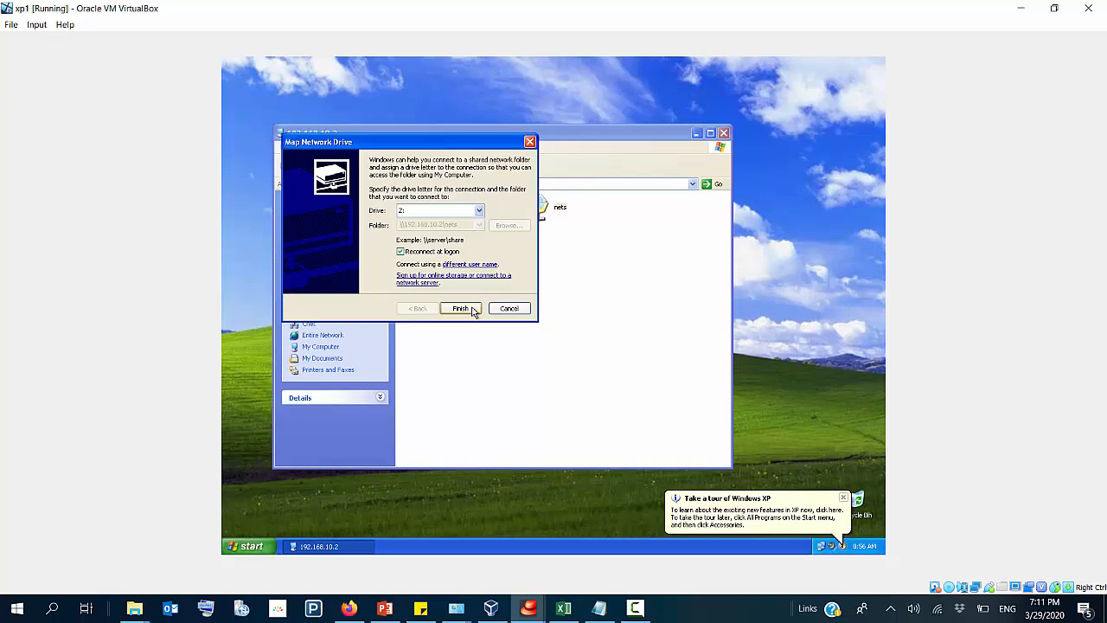
{"action": "left_click", "coordinate": [479, 211]}
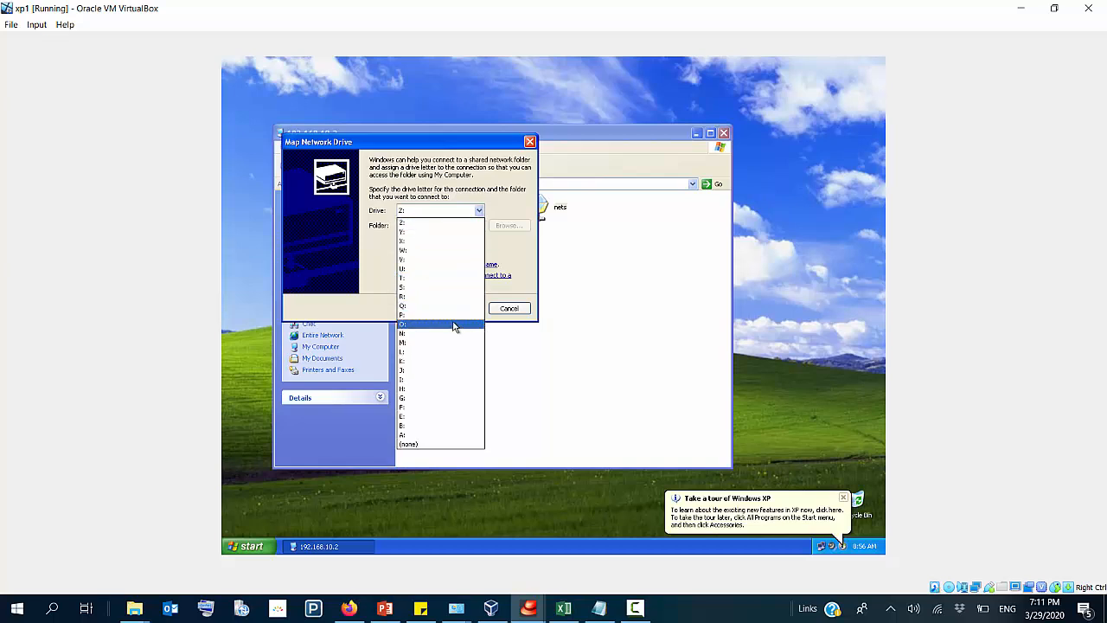
{"action": "left_click", "coordinate": [451, 320]}
{"action": "left_click", "coordinate": [461, 309]}
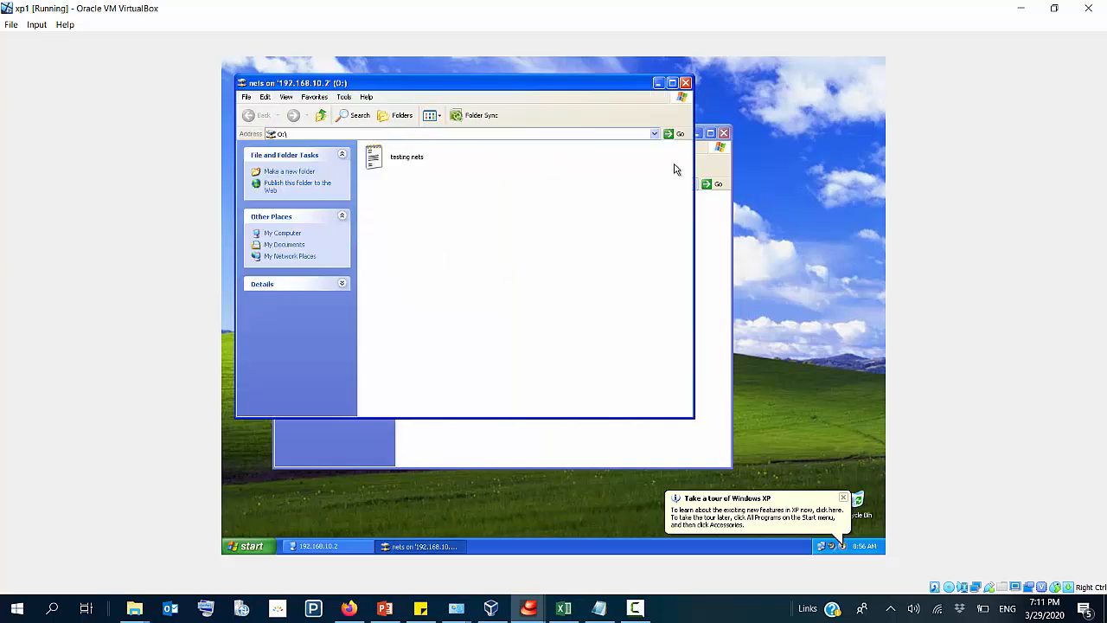
{"action": "left_click", "coordinate": [685, 82]}
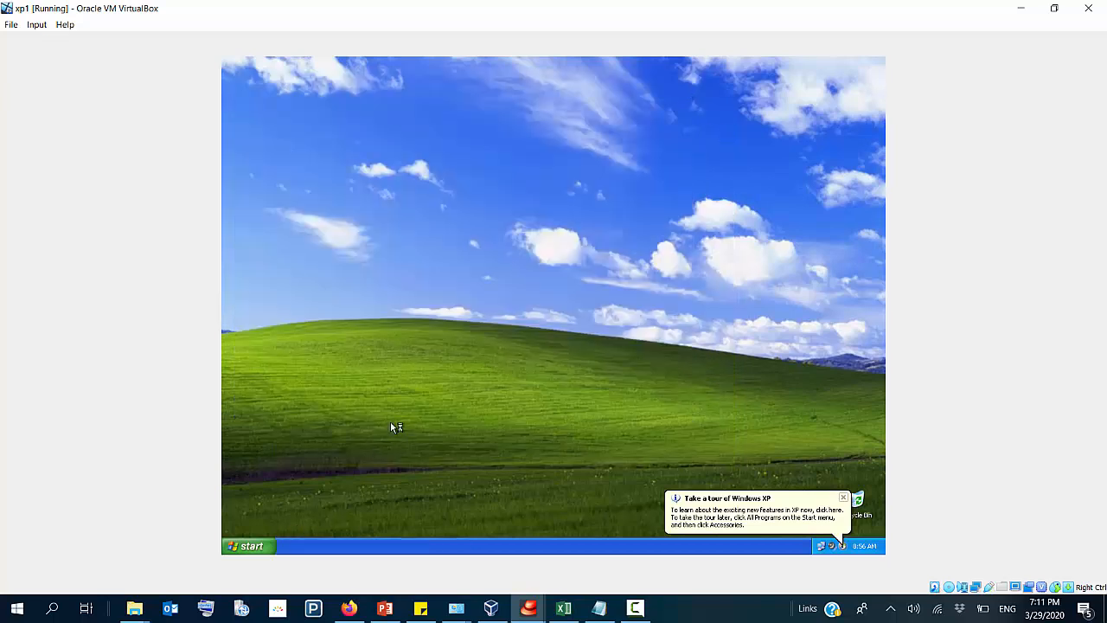
Step: Browse to the mapped nets drive (O:) through My Computer and open the testing nets text document
{"action": "key", "text": "super+e"}
{"action": "left_click_drag", "start_coordinate": [422, 343], "coordinate": [430, 295]}
{"action": "left_click", "coordinate": [432, 294]}
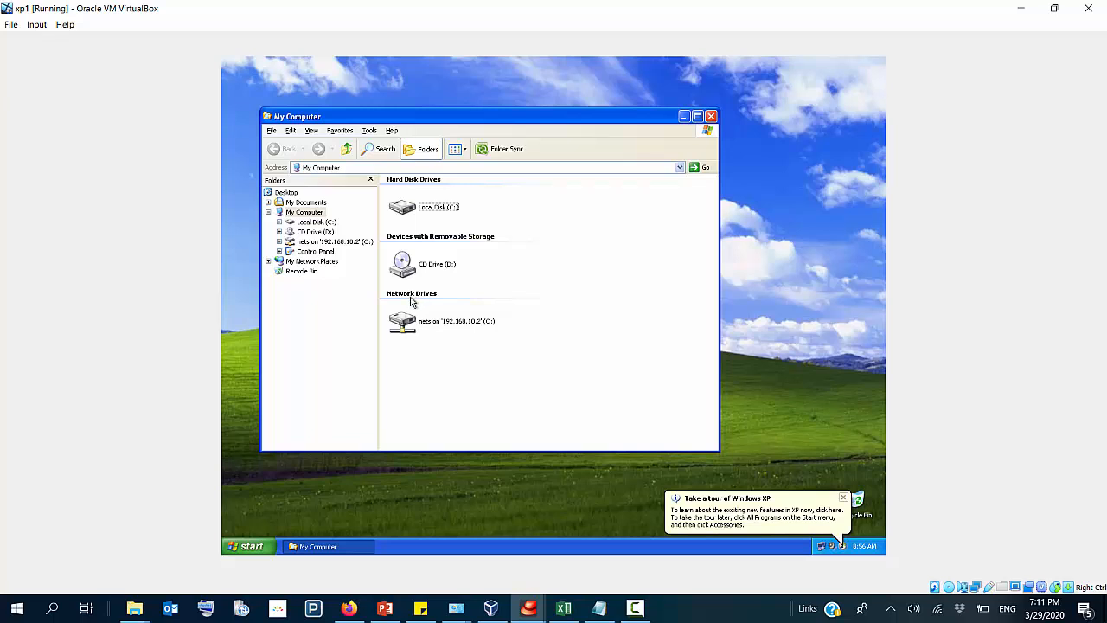
{"action": "double_click", "coordinate": [424, 323]}
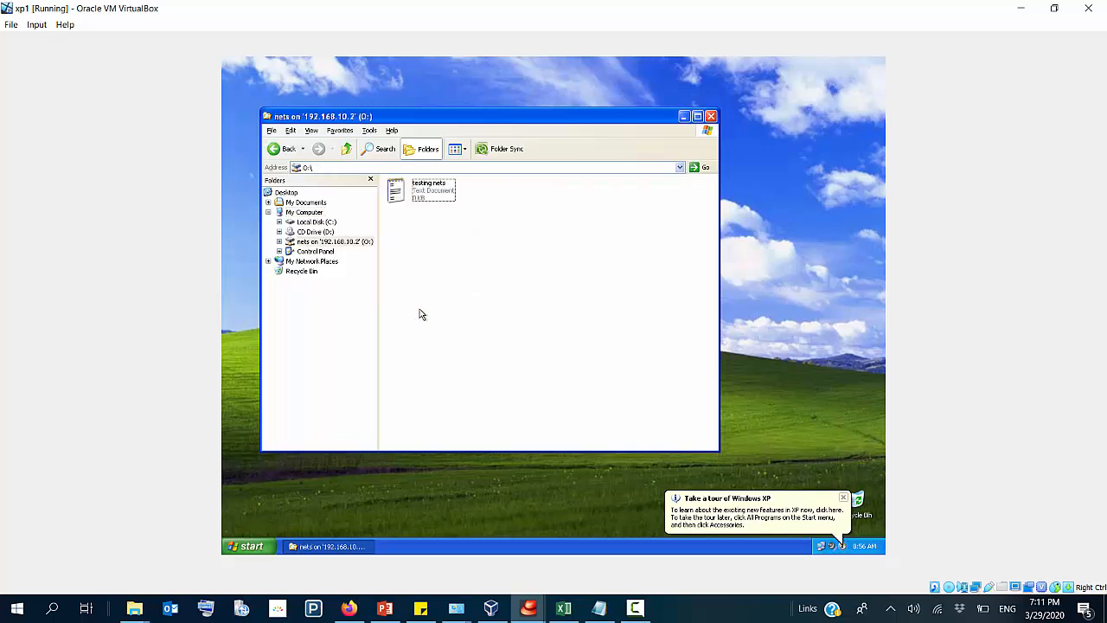
{"action": "double_click", "coordinate": [416, 196]}
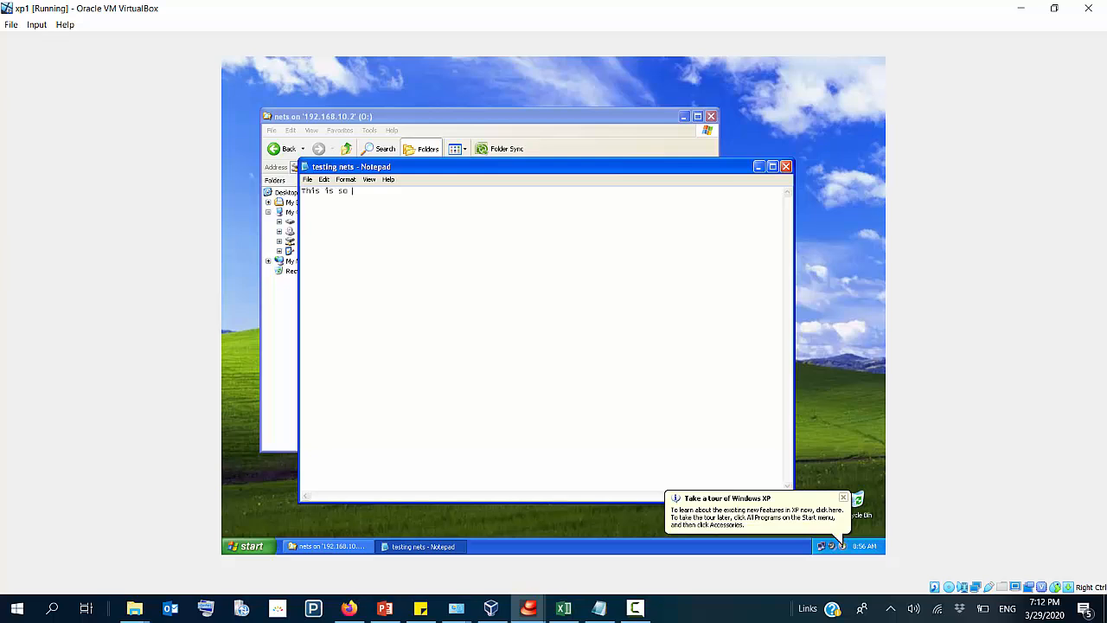
Step: Enter "This is so cool," in the document and try to save it over the existing testing nets file
{"action": "type", "text": "This is so cool,"}
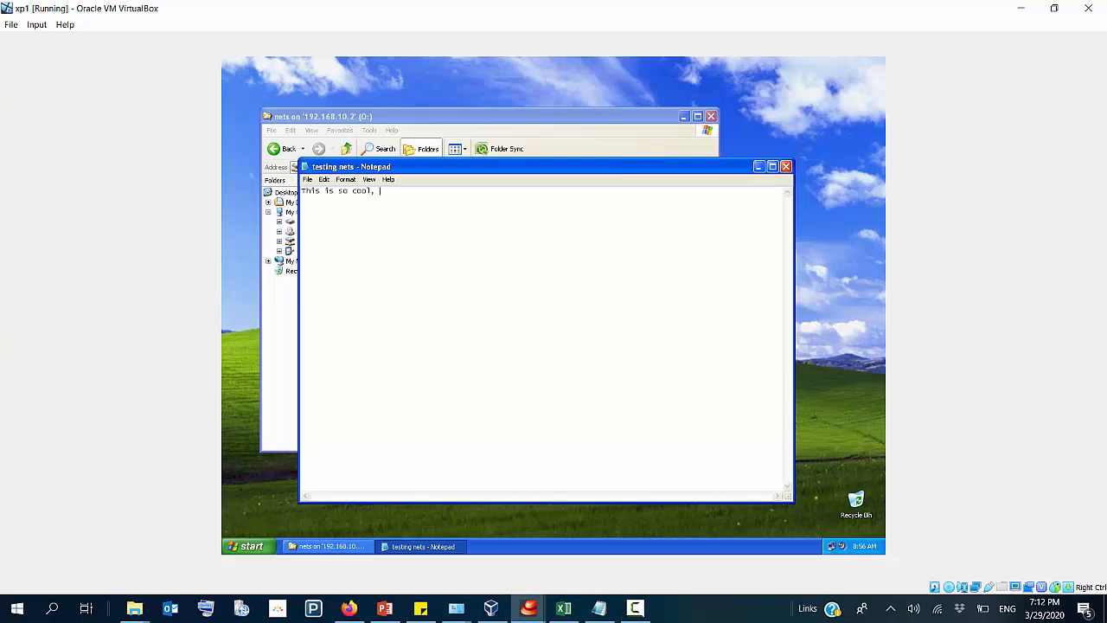
{"action": "left_click", "coordinate": [307, 180]}
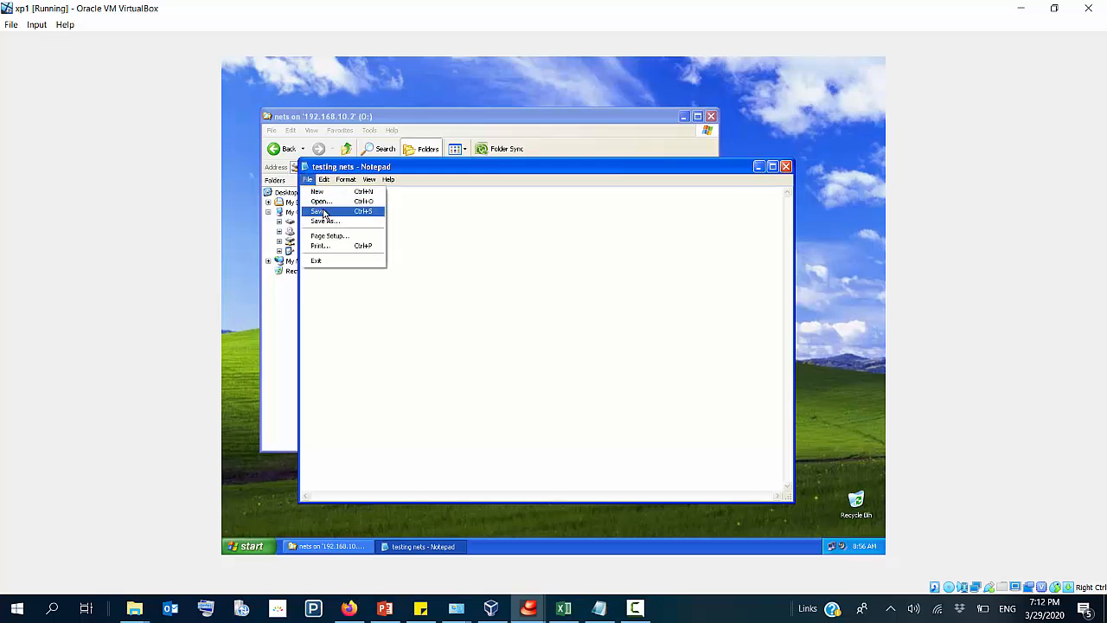
{"action": "left_click", "coordinate": [333, 212]}
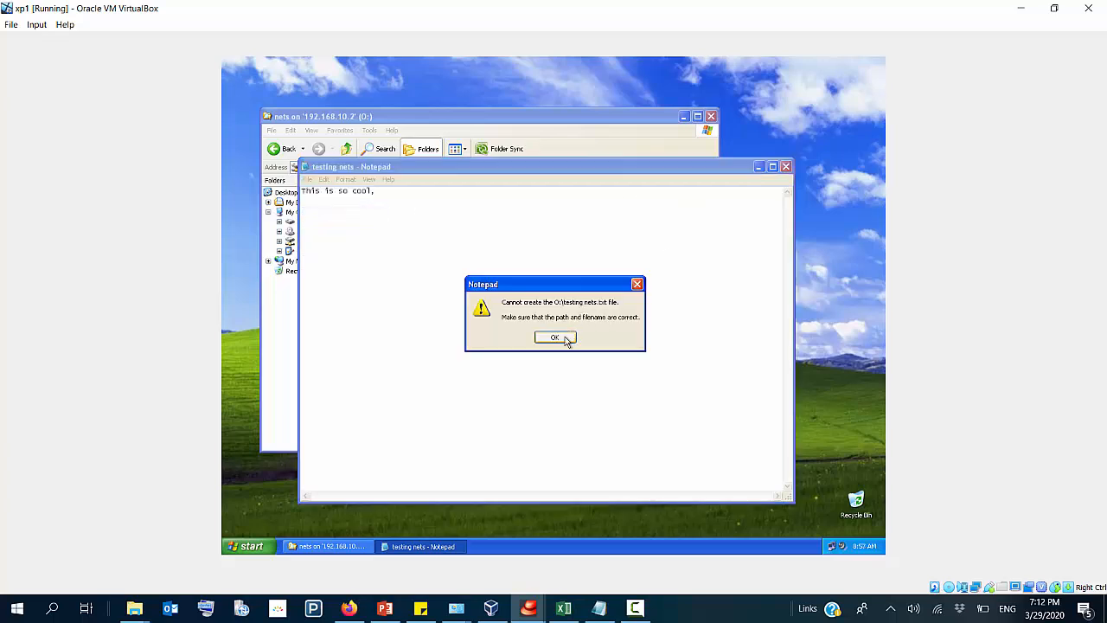
{"action": "left_click", "coordinate": [563, 336]}
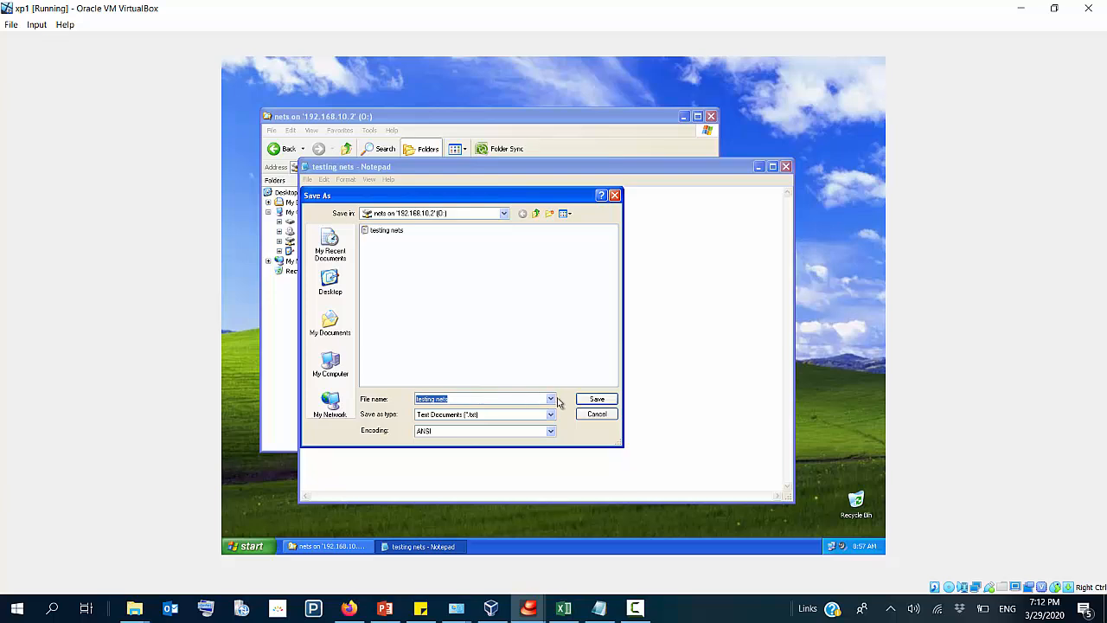
{"action": "left_click", "coordinate": [595, 400]}
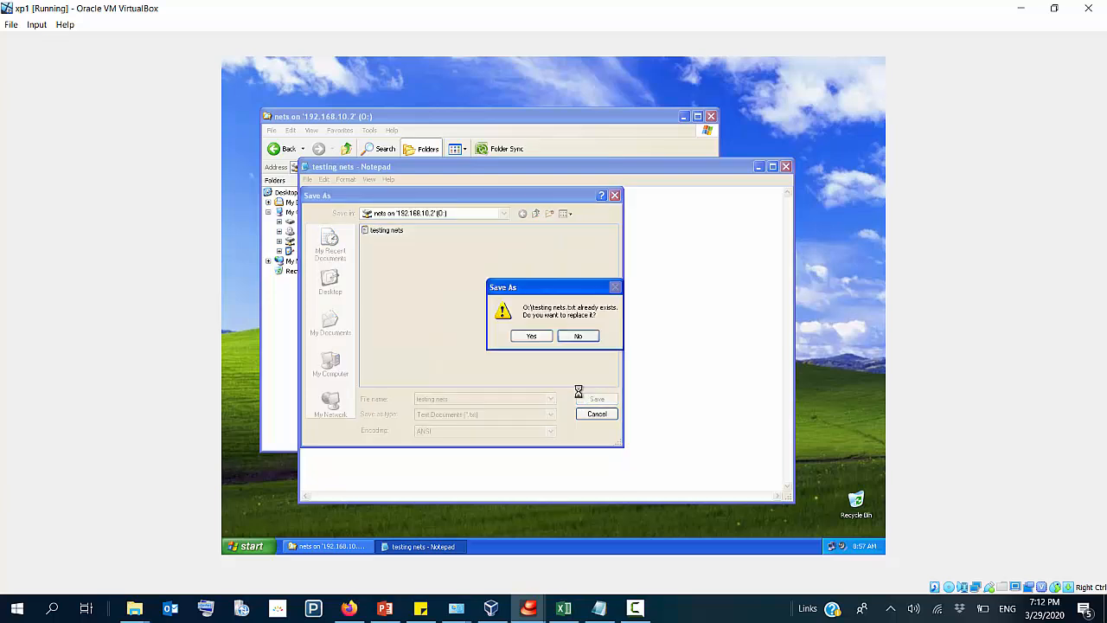
{"action": "left_click", "coordinate": [531, 337]}
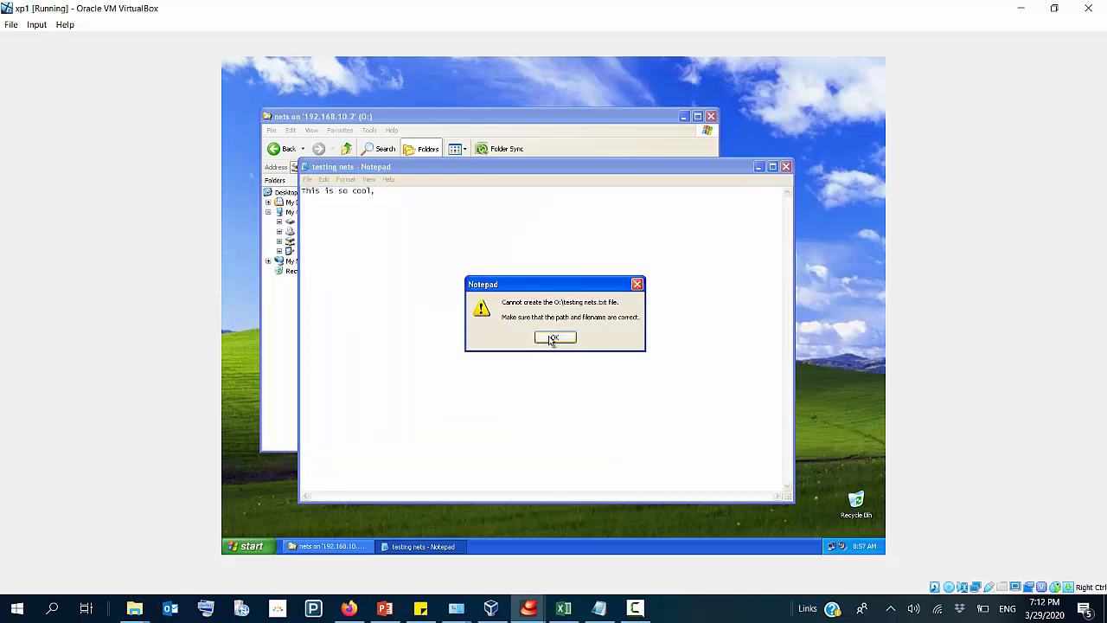
{"action": "left_click", "coordinate": [551, 339]}
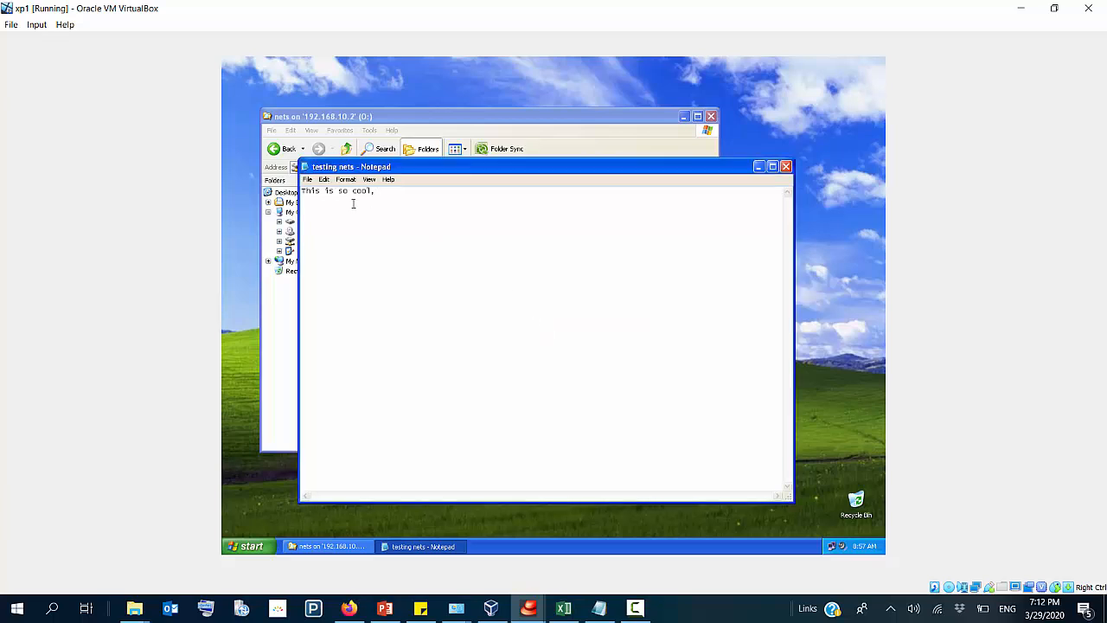
Step: Save the document under the new name "testing net" on drive O: and close Notepad
{"action": "left_click", "coordinate": [323, 181]}
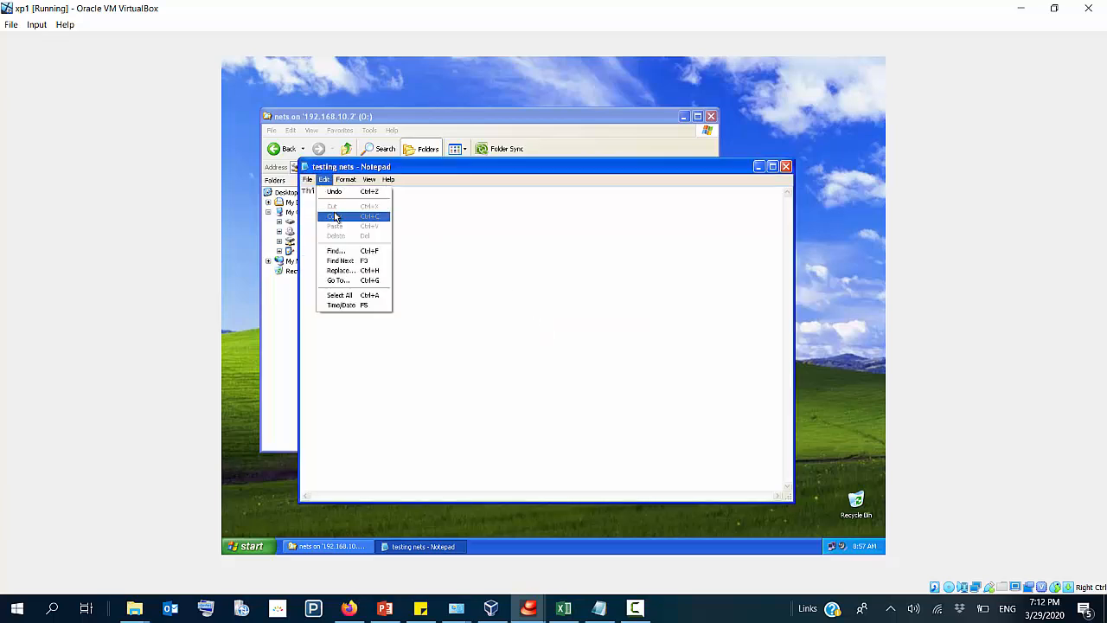
{"action": "mouse_move", "coordinate": [308, 181]}
{"action": "left_click", "coordinate": [327, 221]}
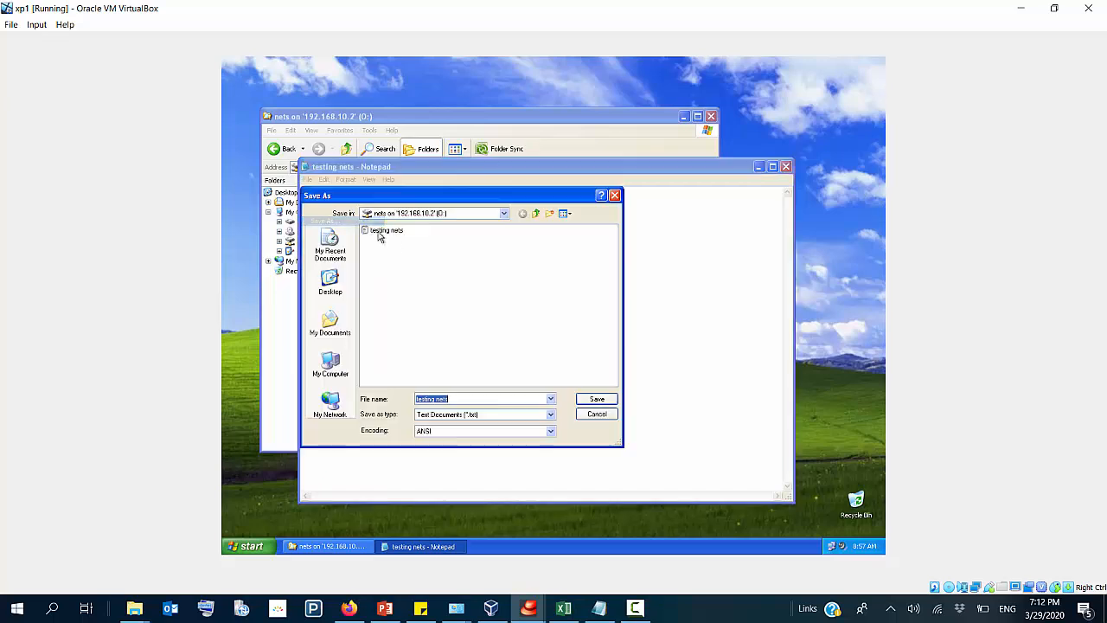
{"action": "left_click", "coordinate": [451, 397]}
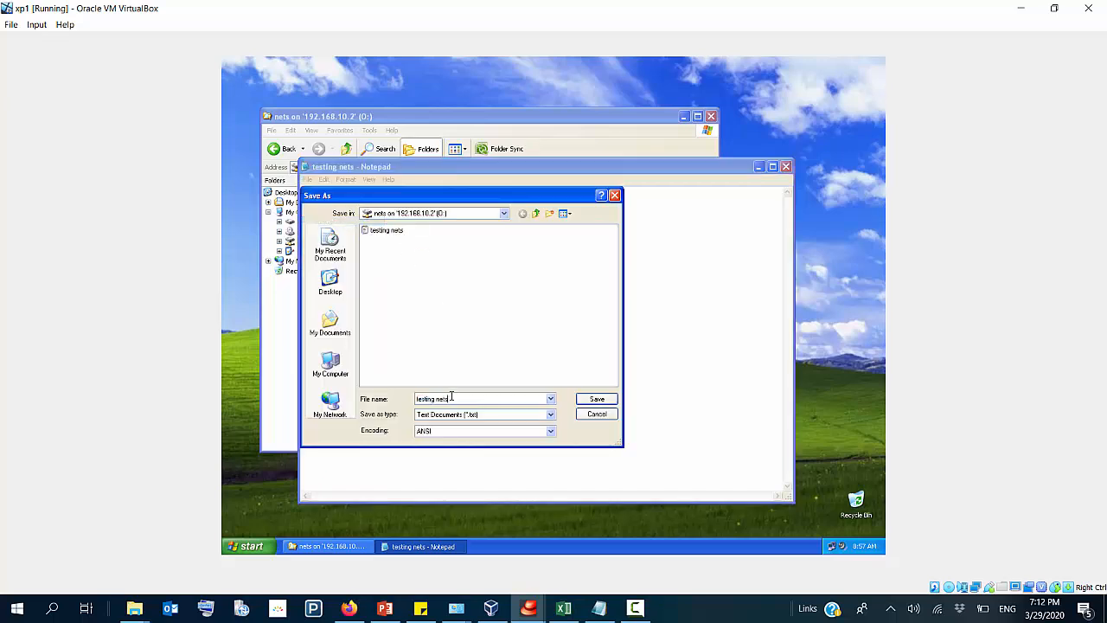
{"action": "key", "text": "BackSpace"}
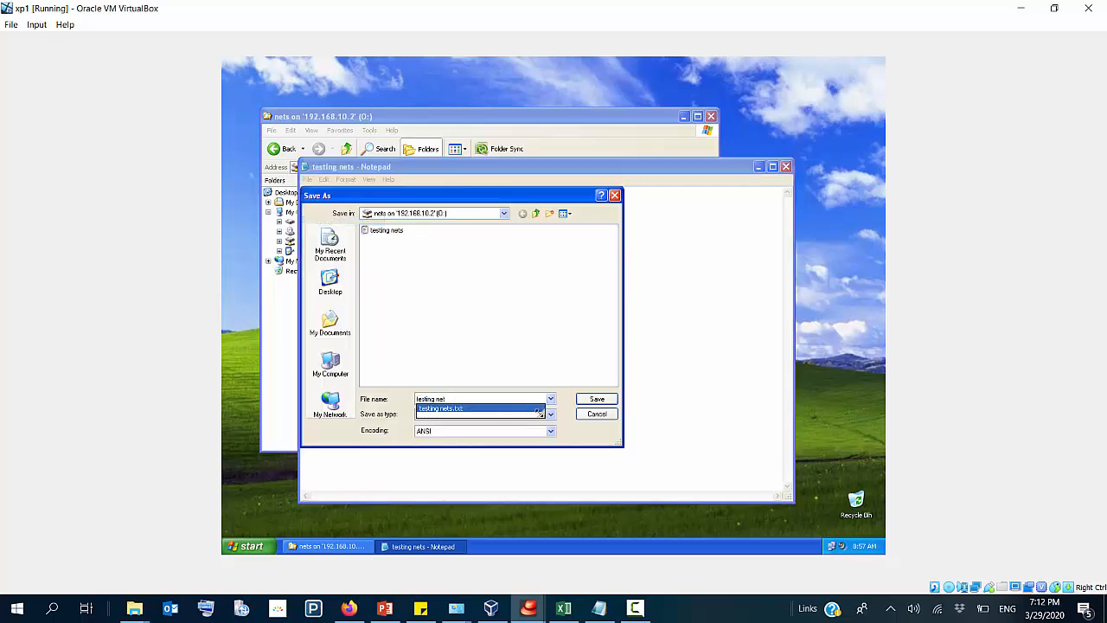
{"action": "left_click", "coordinate": [600, 400]}
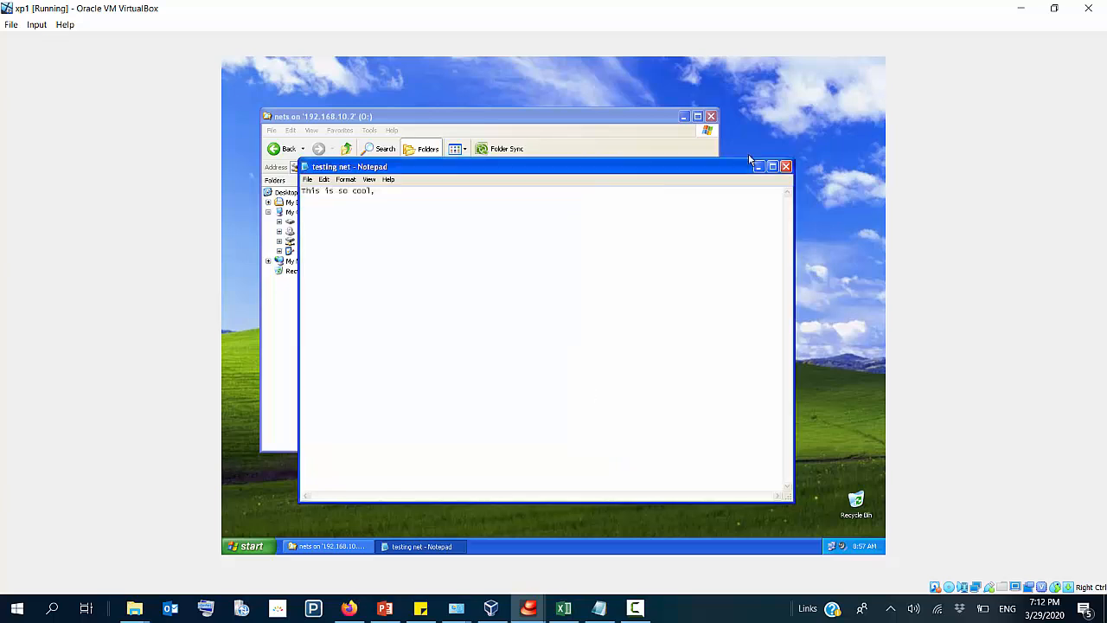
{"action": "left_click", "coordinate": [785, 166]}
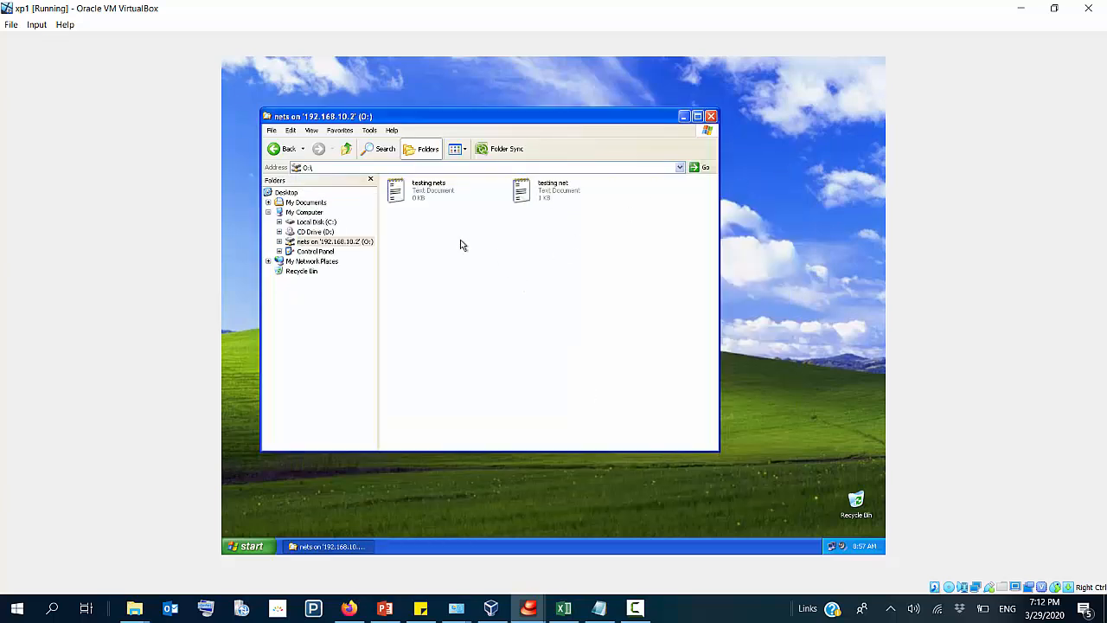
{"action": "left_click", "coordinate": [538, 195]}
{"action": "left_click", "coordinate": [541, 286]}
Step: Switch to the server virtual machine and browse to the nets folder on Local Disk (C:)
{"action": "left_click", "coordinate": [491, 608]}
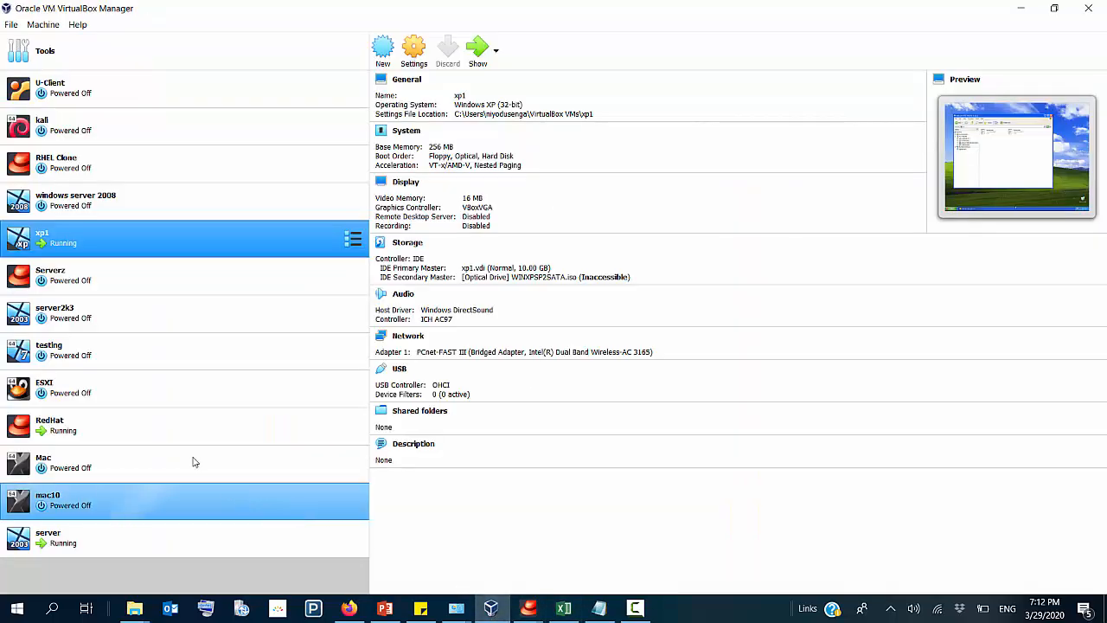
{"action": "left_click", "coordinate": [67, 542]}
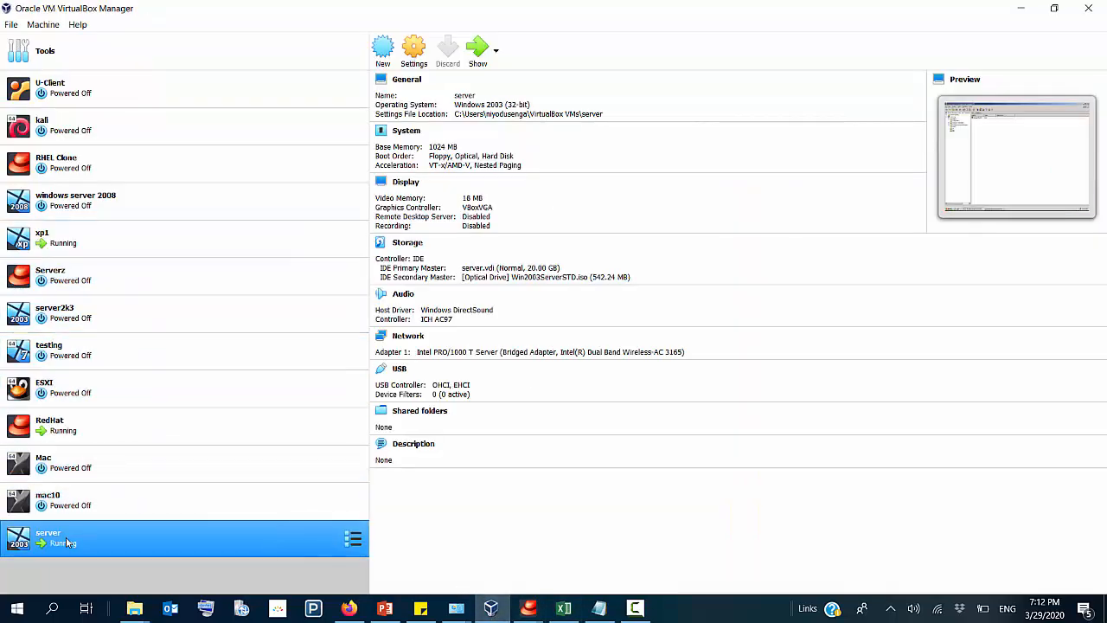
{"action": "double_click", "coordinate": [67, 541]}
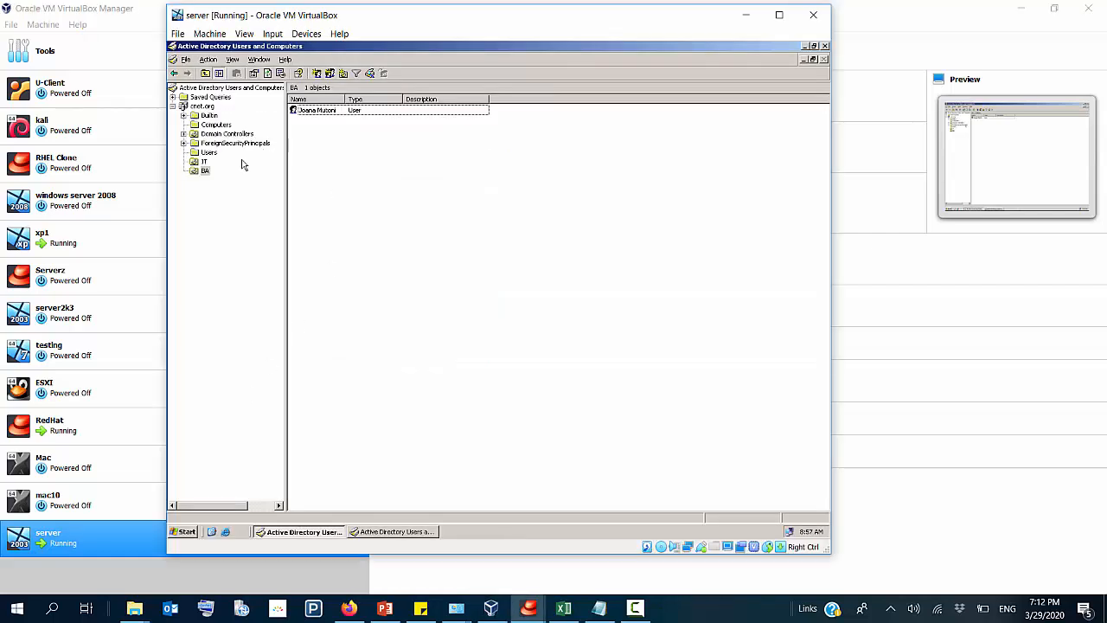
{"action": "left_click", "coordinate": [187, 531]}
{"action": "left_click", "coordinate": [305, 304]}
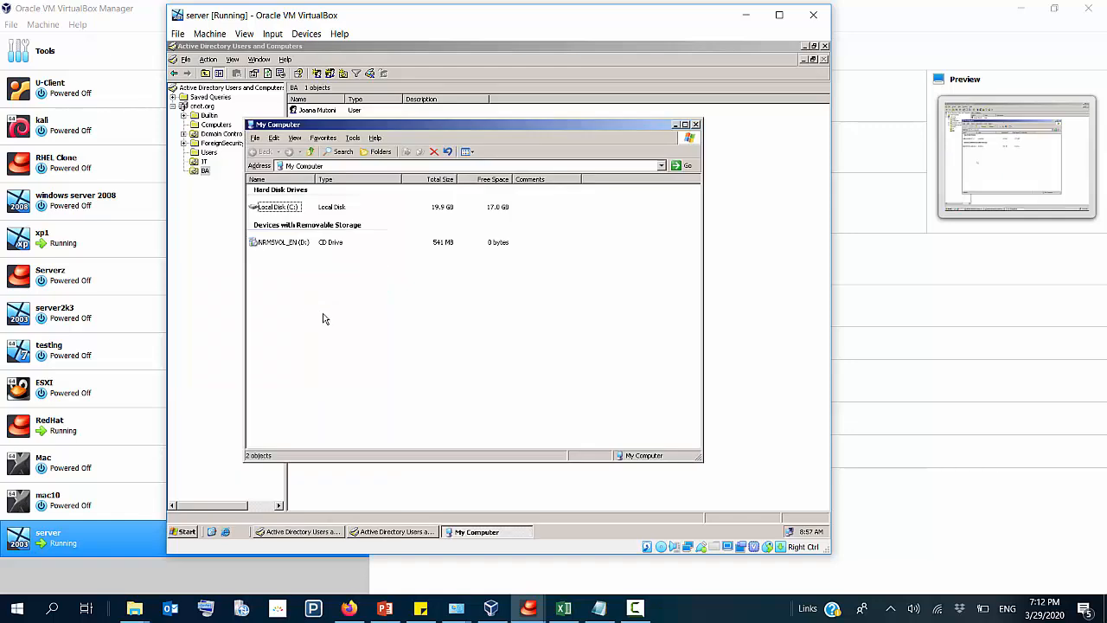
{"action": "double_click", "coordinate": [282, 211]}
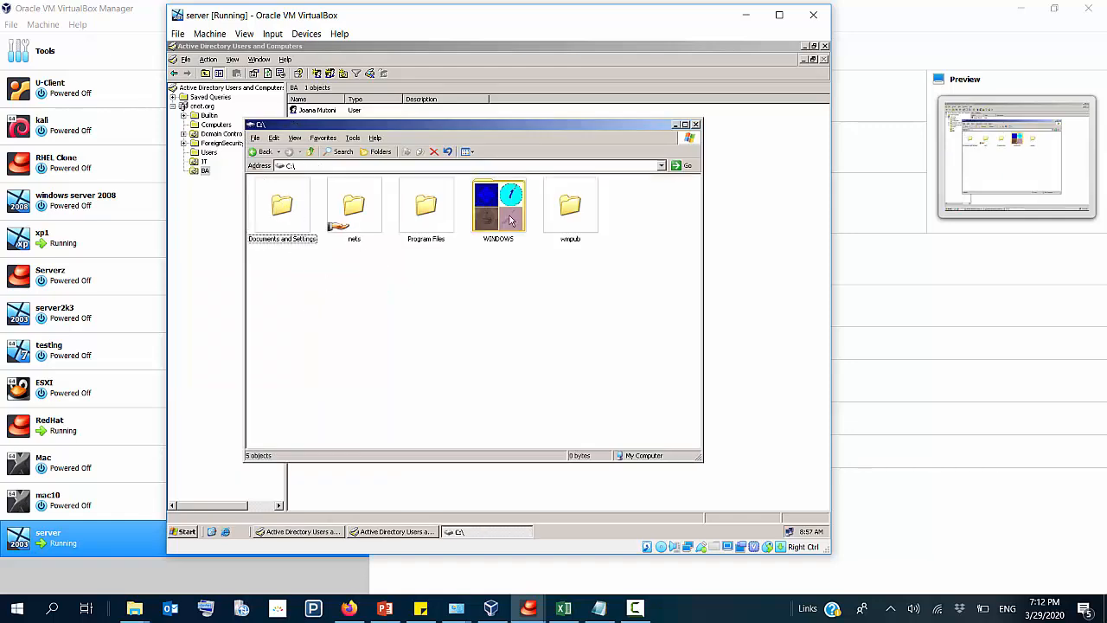
{"action": "double_click", "coordinate": [363, 210]}
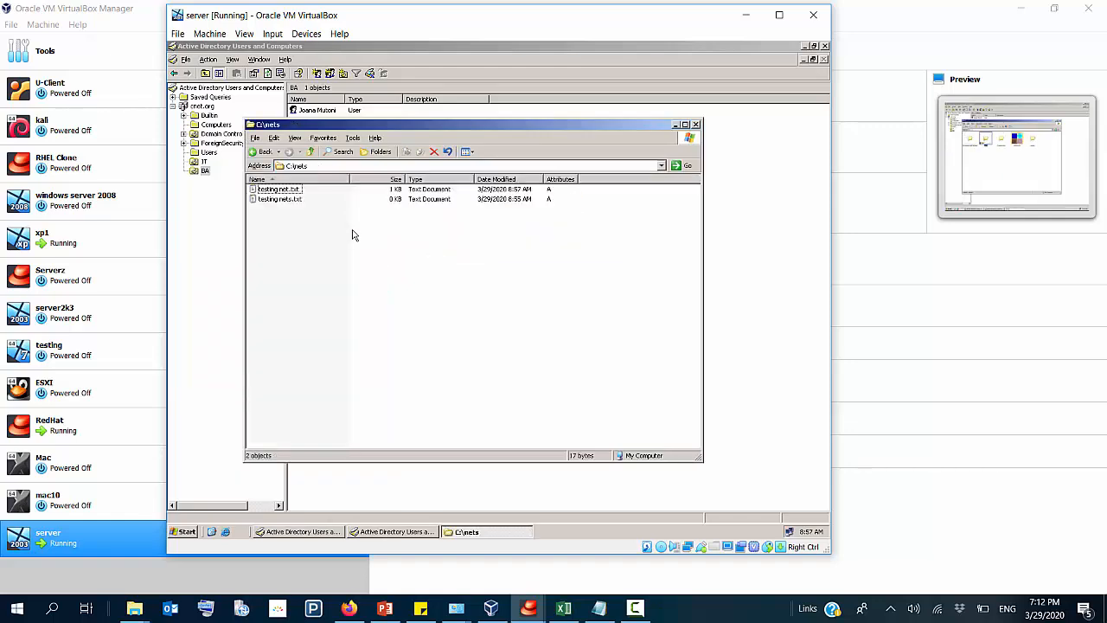
Step: Examine the contents of testing net.txt on the server and close the document and folder window
{"action": "double_click", "coordinate": [285, 189]}
{"action": "left_click_drag", "start_coordinate": [371, 173], "coordinate": [274, 172]}
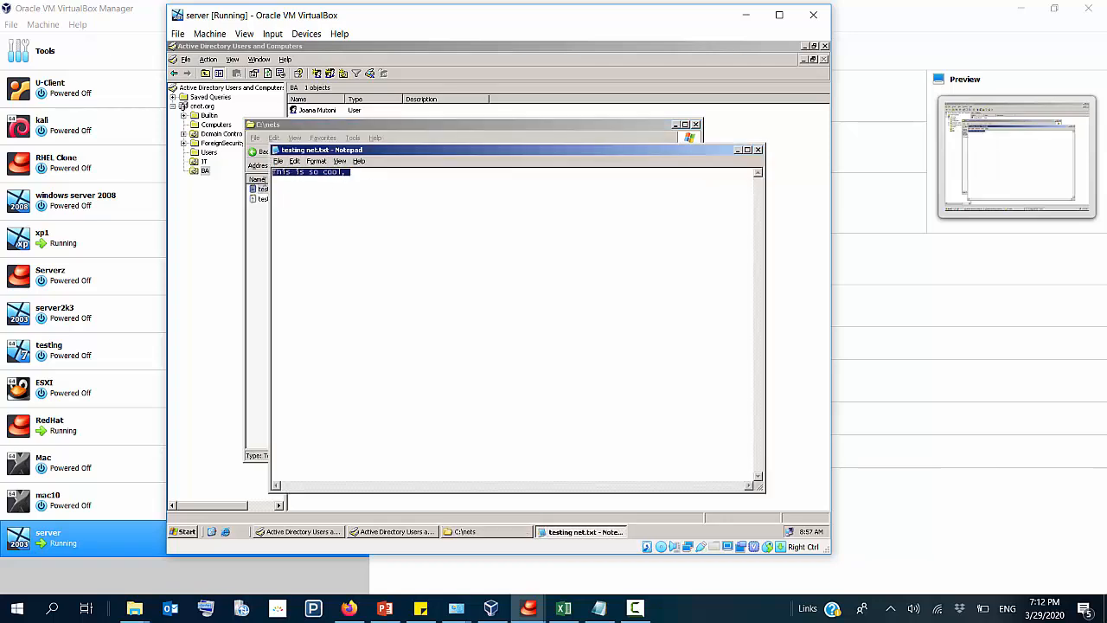
{"action": "left_click", "coordinate": [758, 150]}
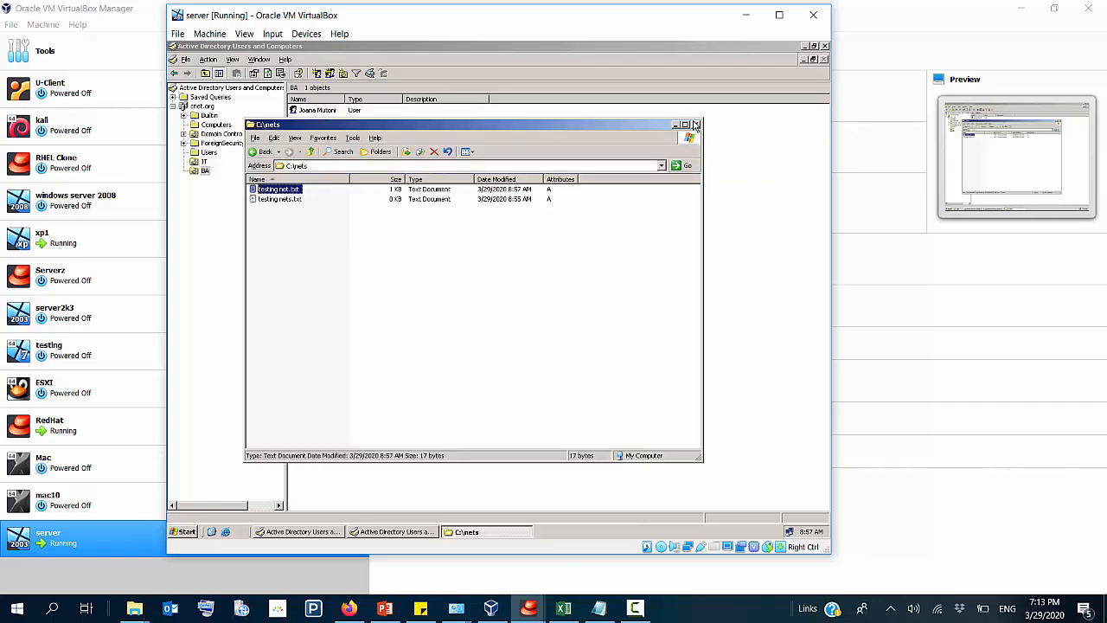
{"action": "left_click", "coordinate": [696, 125]}
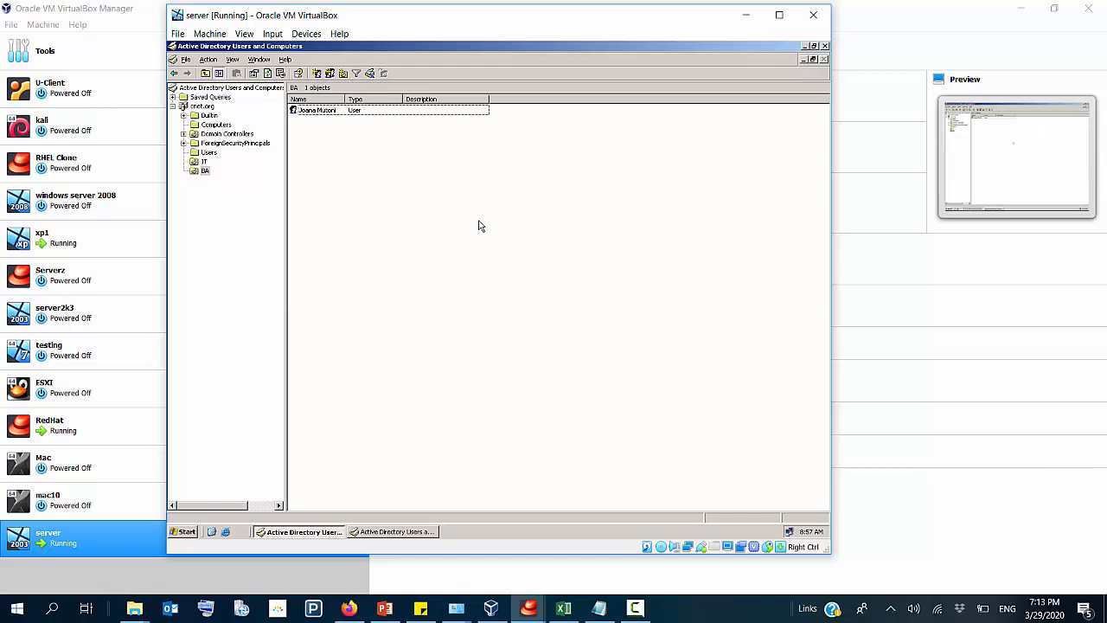
Step: In the server's System Properties, allow users to connect remotely, turn on Remote Assistance, and apply the settings
{"action": "left_click", "coordinate": [184, 532]}
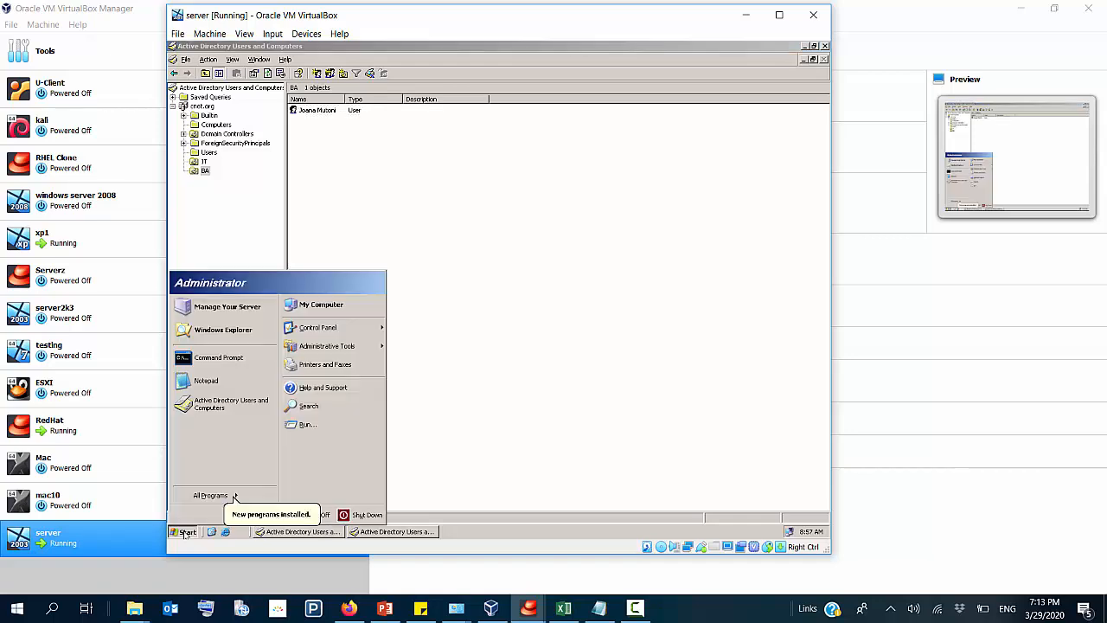
{"action": "right_click", "coordinate": [359, 311]}
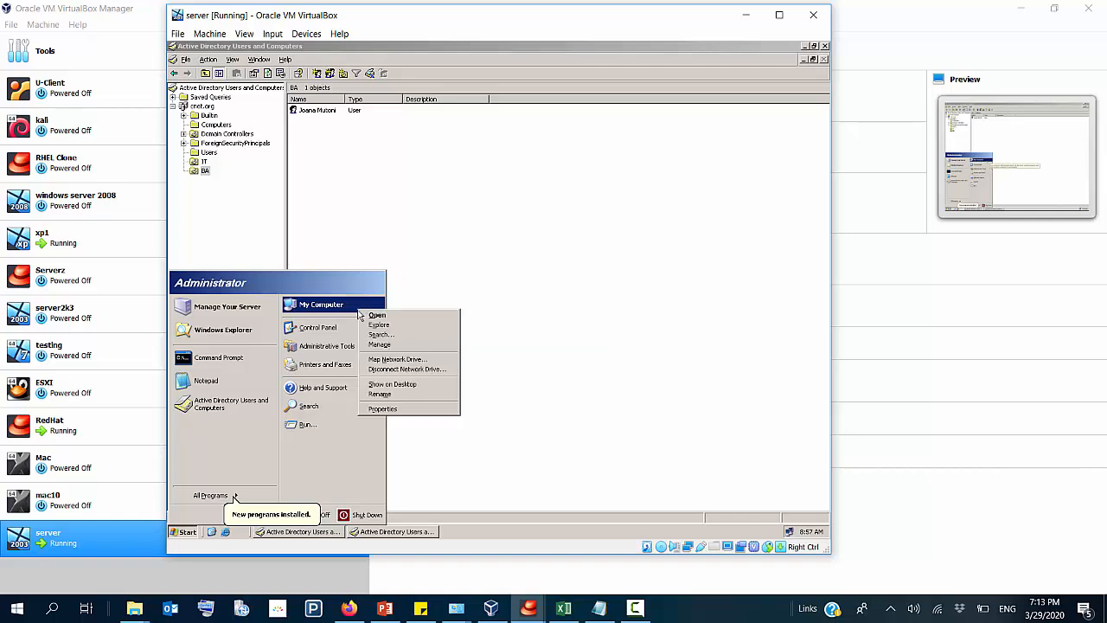
{"action": "left_click", "coordinate": [404, 410]}
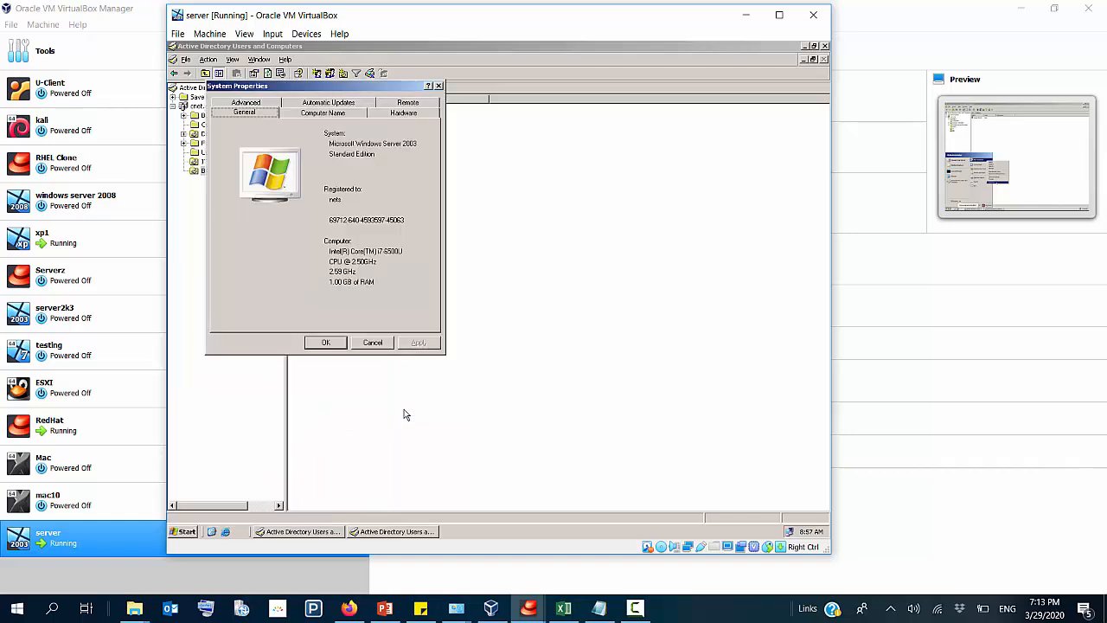
{"action": "left_click", "coordinate": [403, 103]}
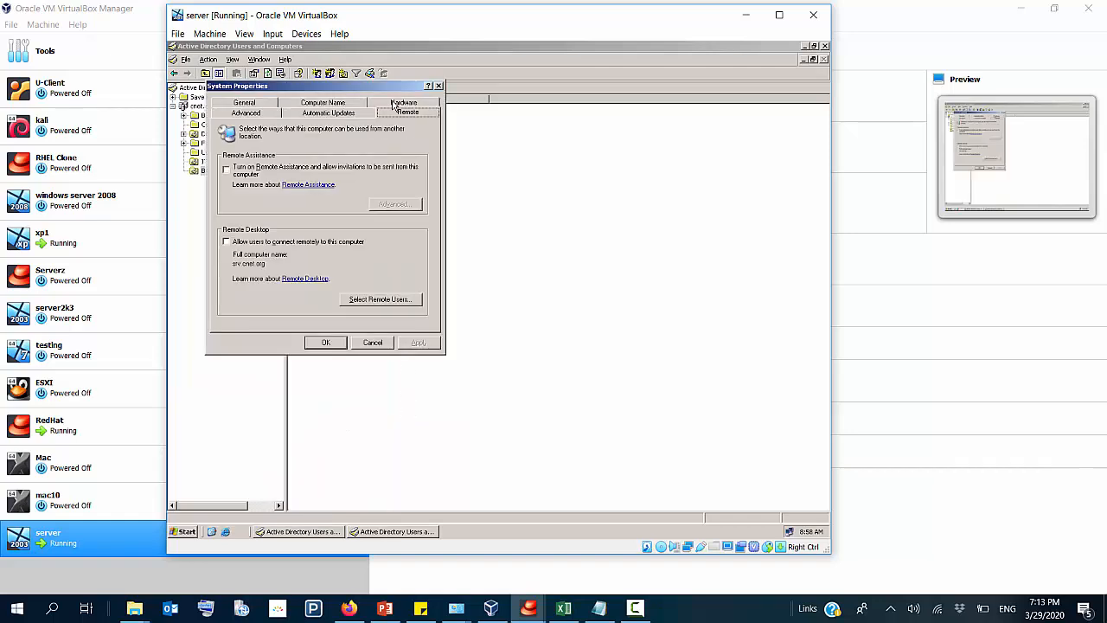
{"action": "left_click", "coordinate": [266, 243]}
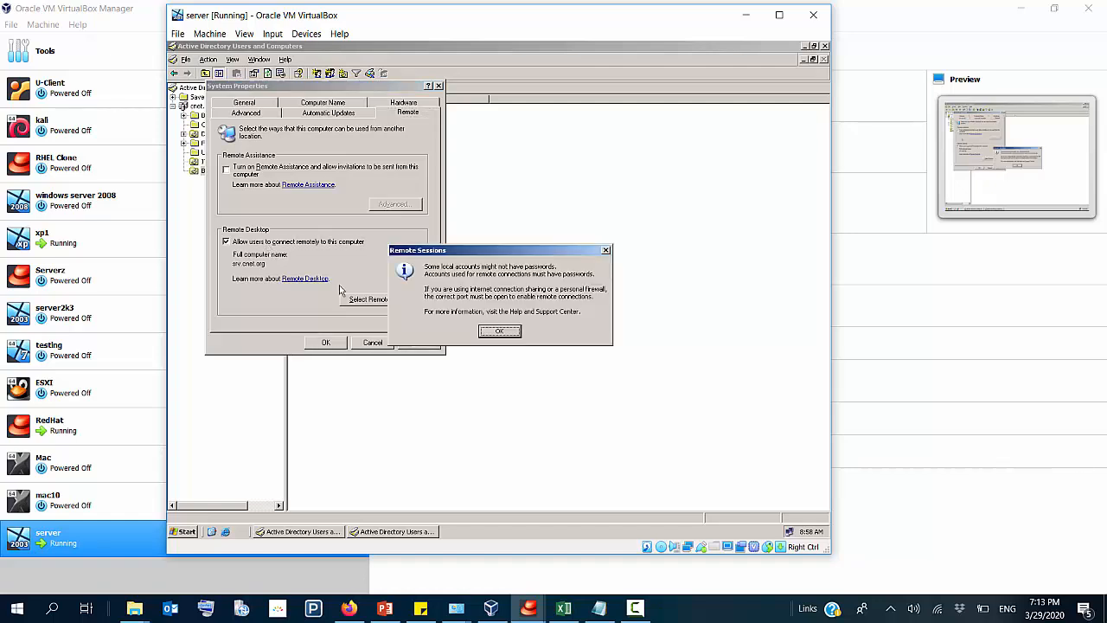
{"action": "left_click", "coordinate": [499, 331]}
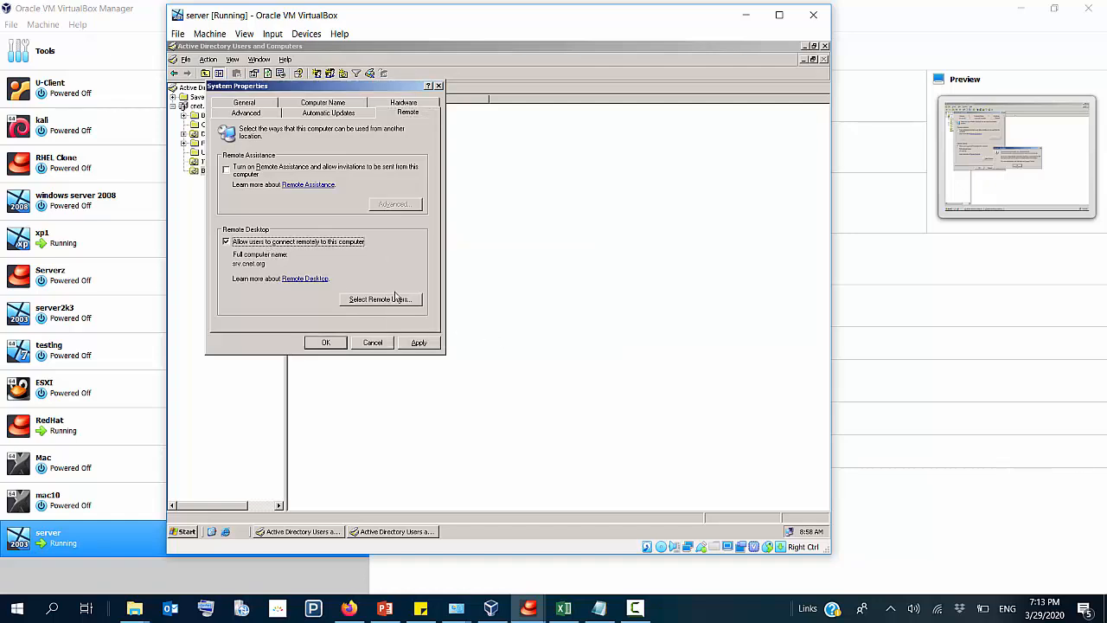
{"action": "left_click", "coordinate": [232, 172]}
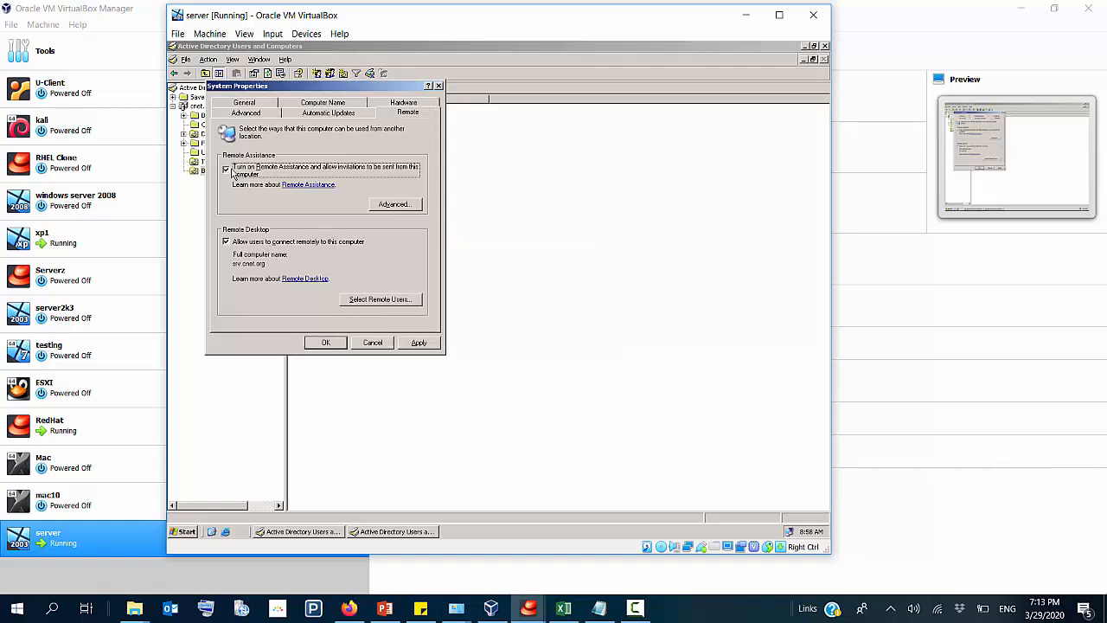
{"action": "left_click", "coordinate": [421, 343]}
{"action": "left_click", "coordinate": [326, 342]}
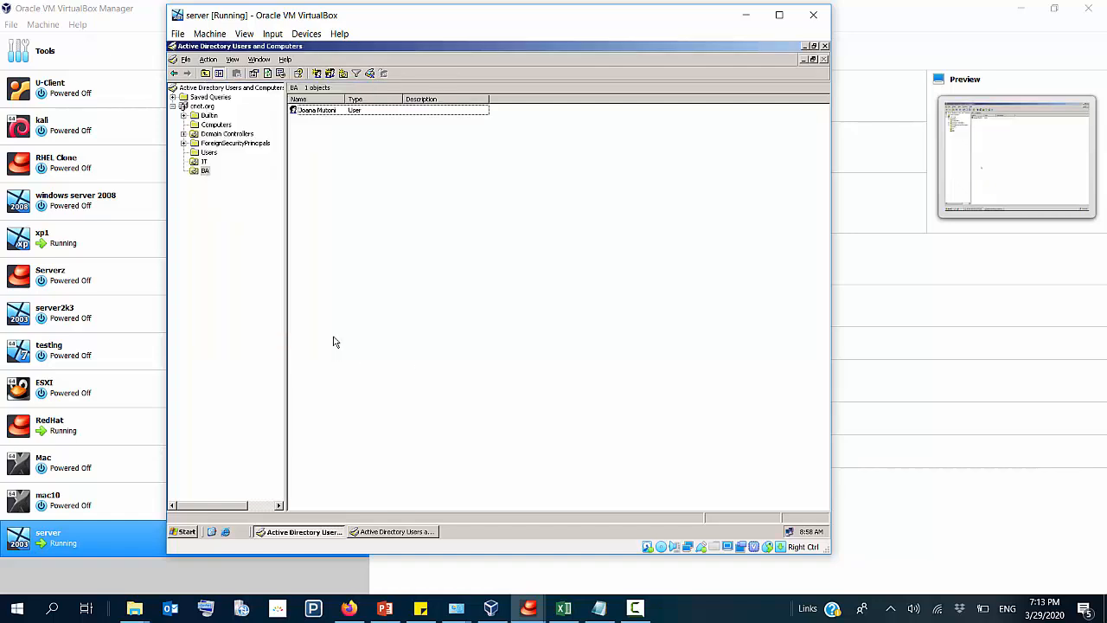
Step: Switch to the xp1 virtual machine, close its open folder window, and launch Remote Desktop Connection by running mstsc
{"action": "left_click", "coordinate": [489, 610]}
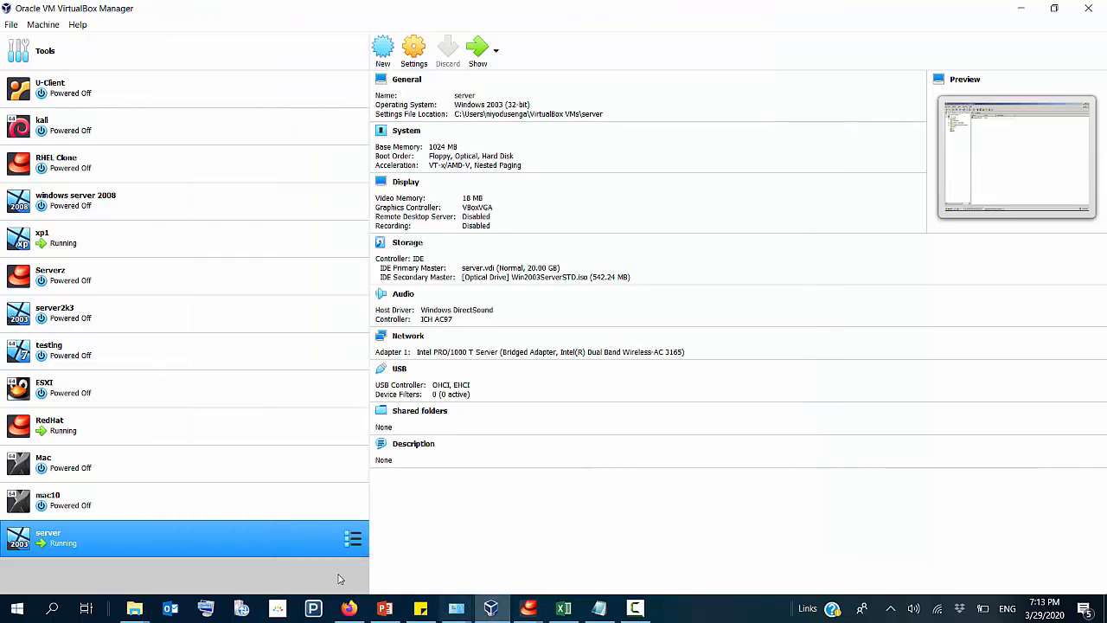
{"action": "double_click", "coordinate": [80, 241]}
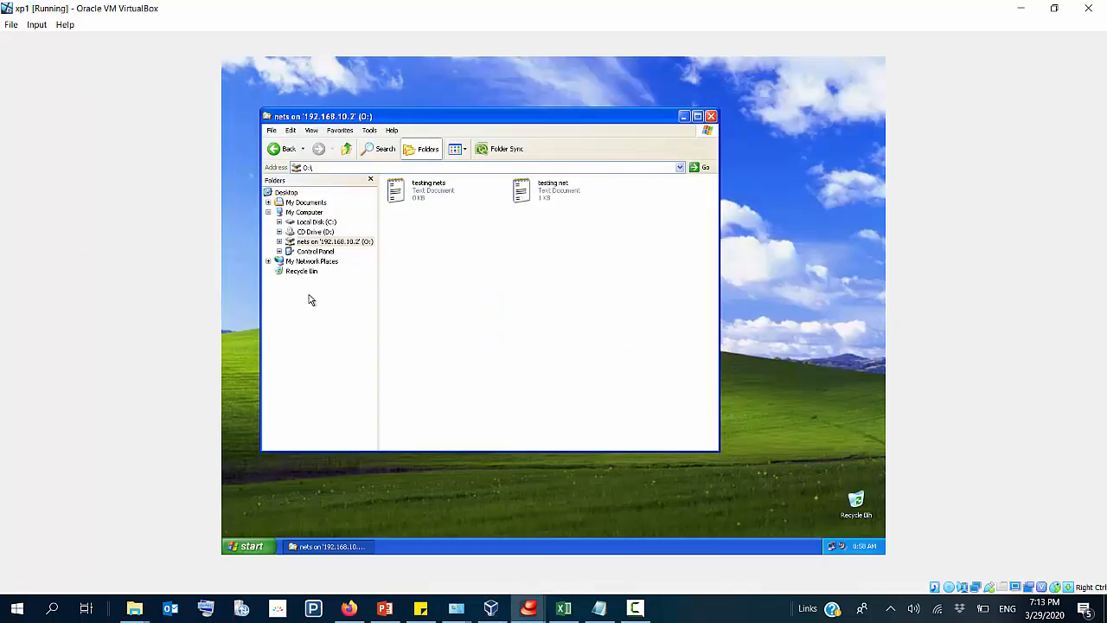
{"action": "left_click", "coordinate": [710, 116]}
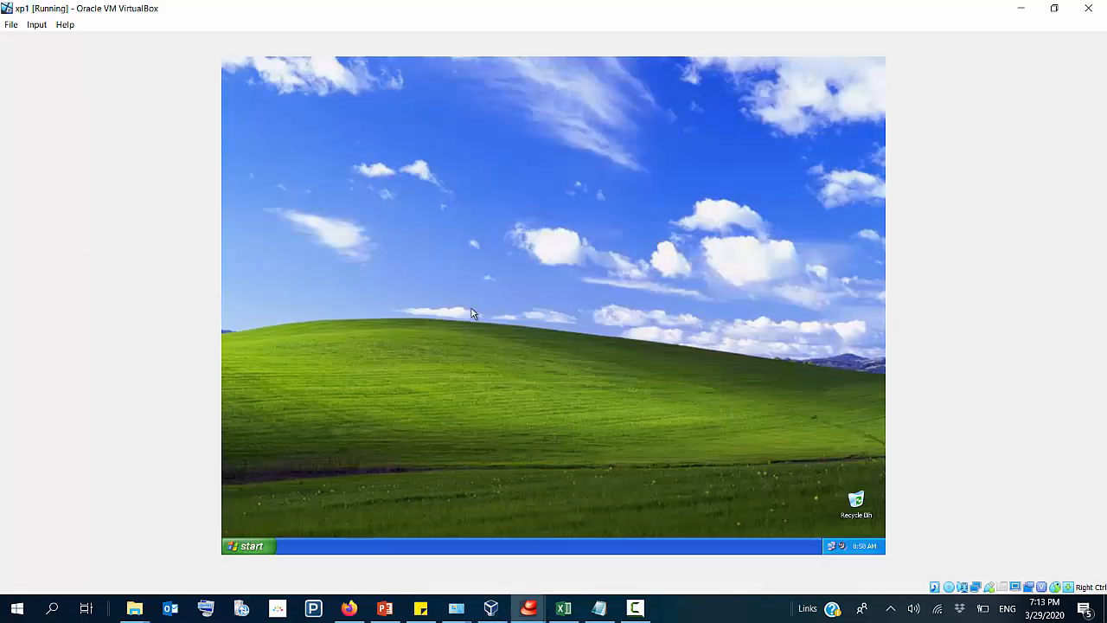
{"action": "key", "text": "super+r"}
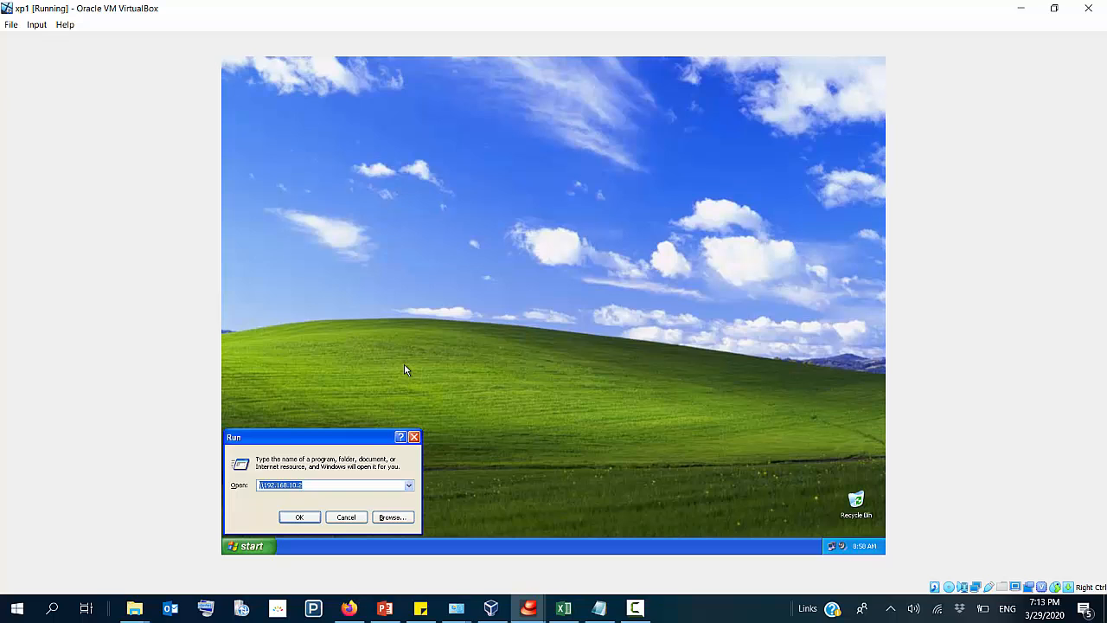
{"action": "type", "text": "mstsc"}
{"action": "key", "text": "Return"}
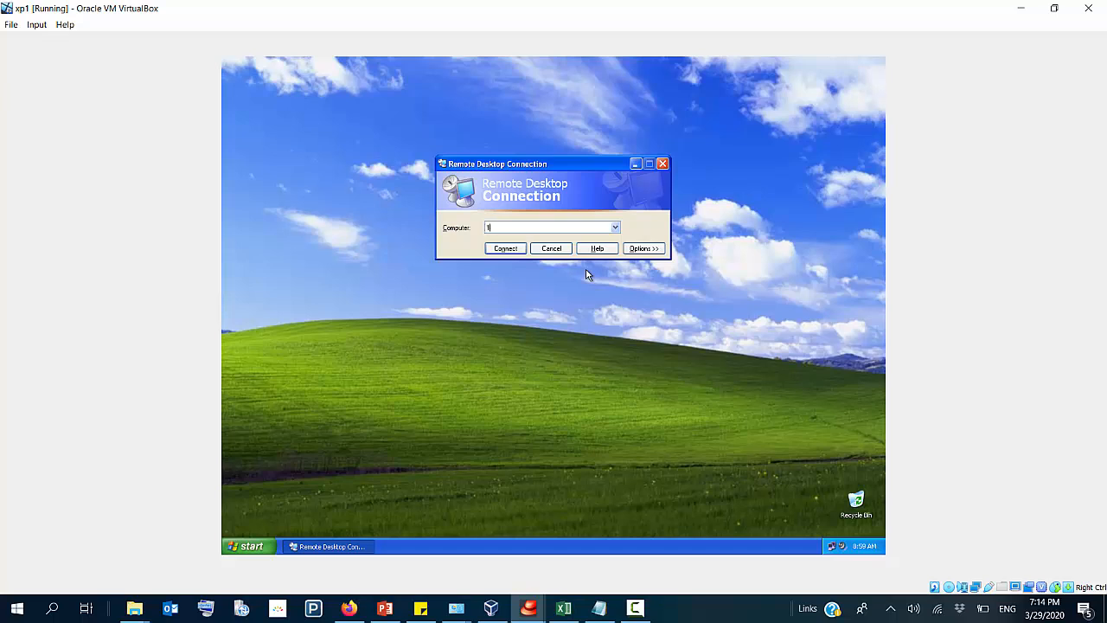
Step: Connect to the server at 192.168.10.2 through Remote Desktop
{"action": "type", "text": "92.13"}
{"action": "key", "text": "BackSpace"}
{"action": "type", "text": "68.10.2"}
{"action": "key", "text": "Return"}
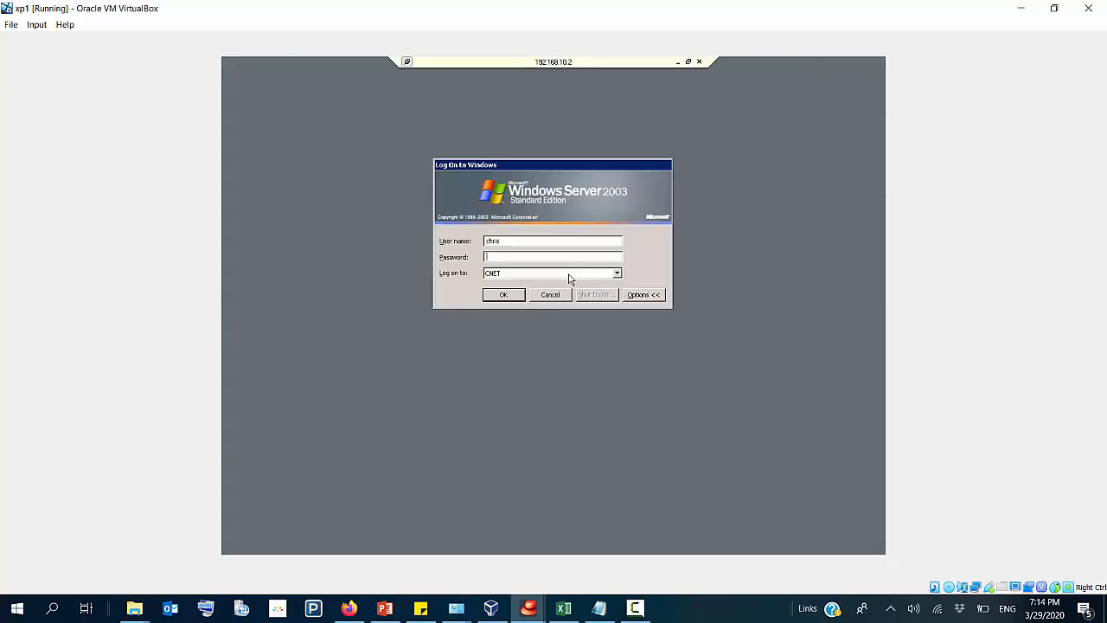
Step: Log on to the remote server as Administrator with the account password and close the Manage Your Server window
{"action": "double_click", "coordinate": [538, 241]}
{"action": "type", "text": "Administrato************"}
{"action": "key", "text": "Return"}
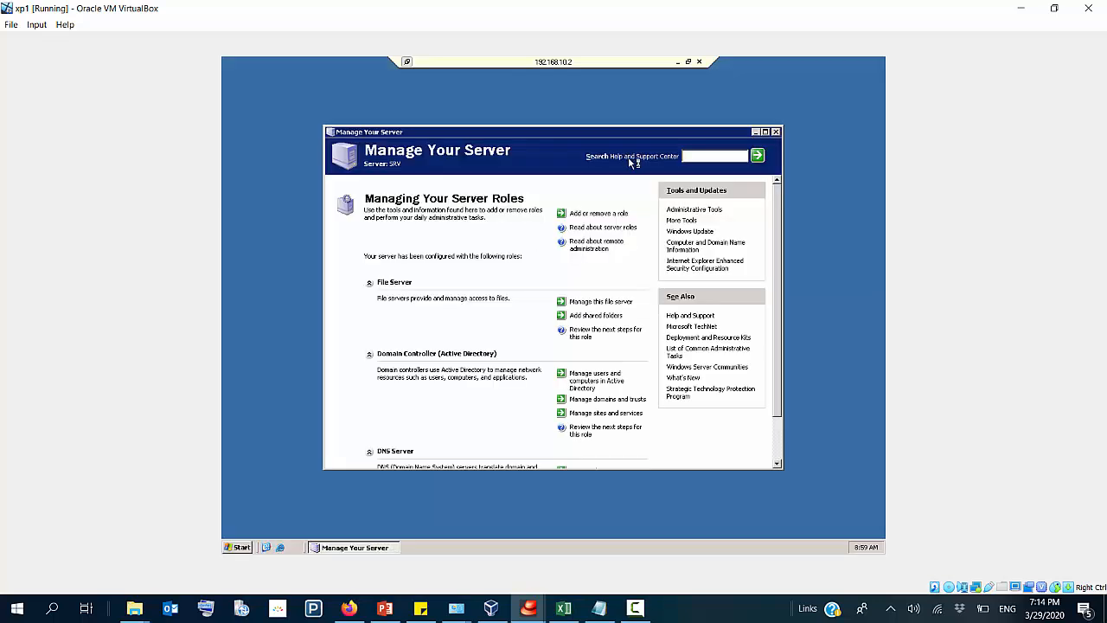
{"action": "left_click", "coordinate": [775, 132]}
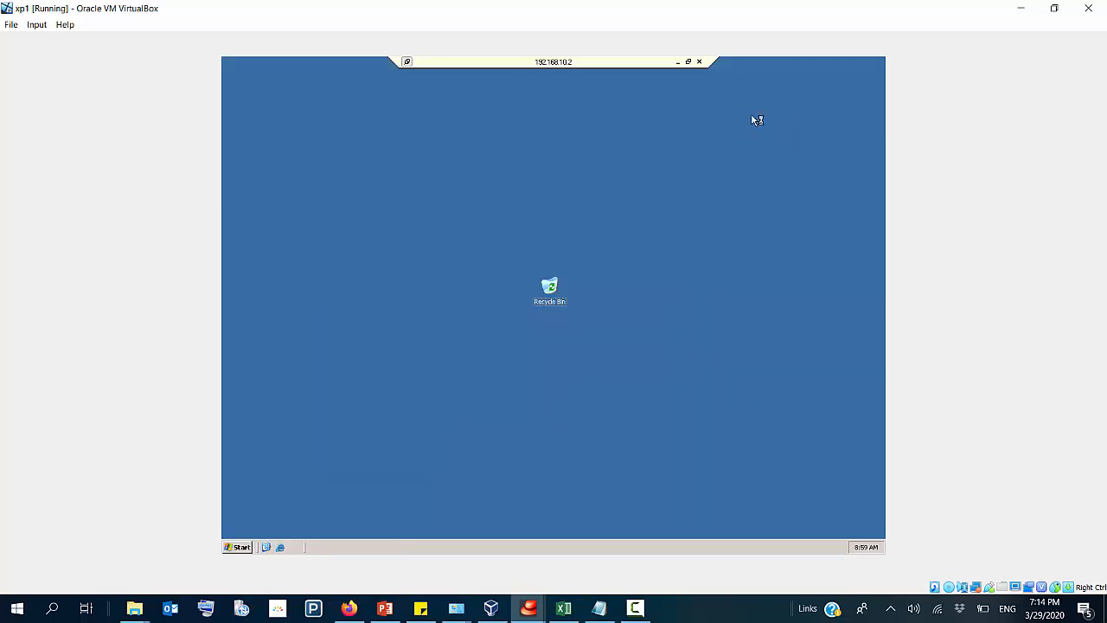
Step: Take the remote session out of full screen and reposition its window to show the server's taskbar
{"action": "left_click", "coordinate": [689, 61]}
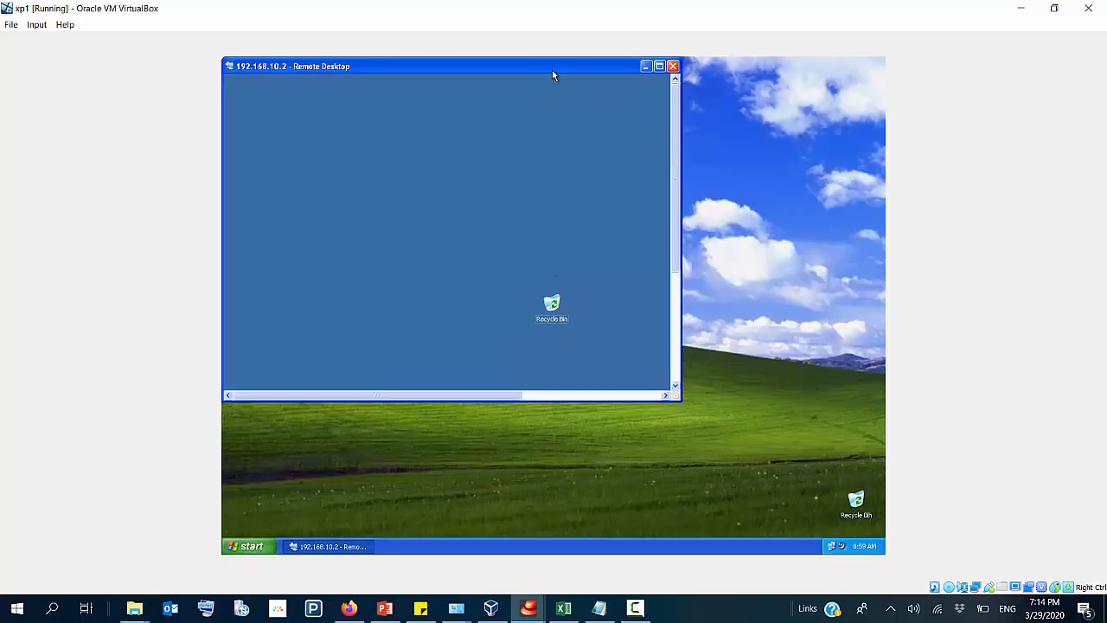
{"action": "left_click_drag", "start_coordinate": [554, 76], "coordinate": [681, 134]}
{"action": "left_click_drag", "start_coordinate": [802, 175], "coordinate": [798, 325]}
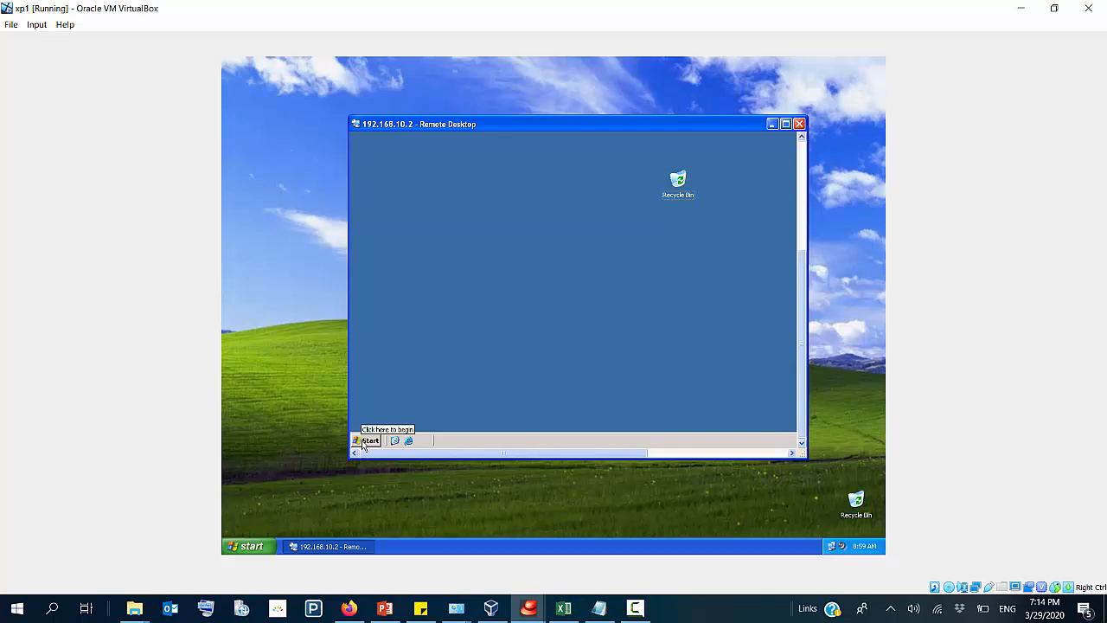
Step: Shut down the server from the remote session with the comment "d", continuing despite other logged-on users
{"action": "left_click", "coordinate": [365, 441]}
{"action": "left_click", "coordinate": [551, 424]}
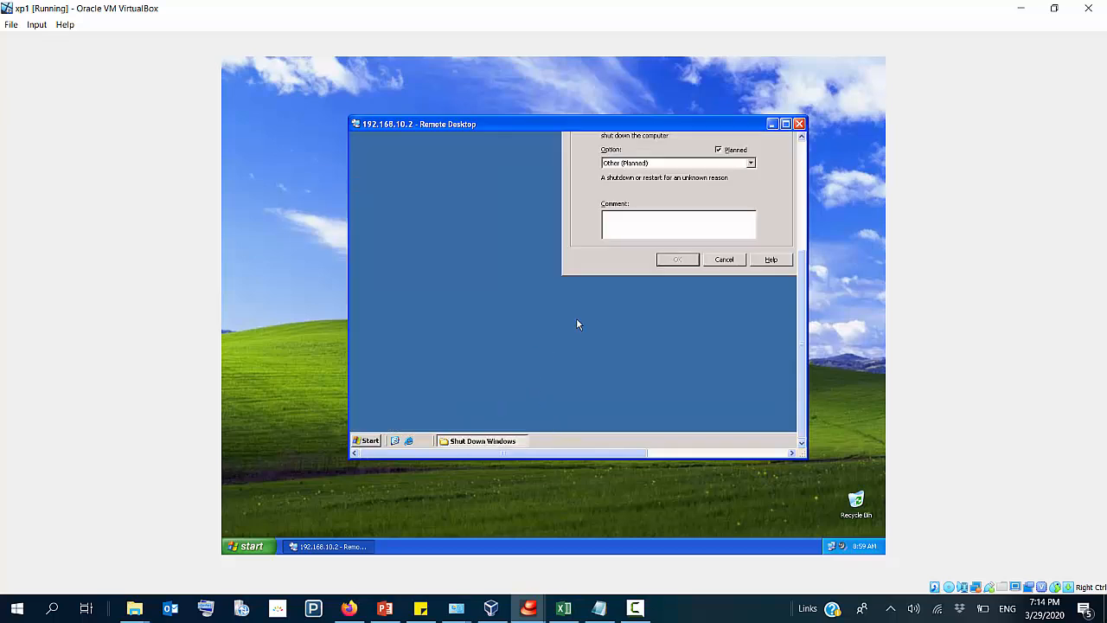
{"action": "left_click", "coordinate": [666, 225]}
{"action": "type", "text": "d"}
{"action": "left_click", "coordinate": [673, 260]}
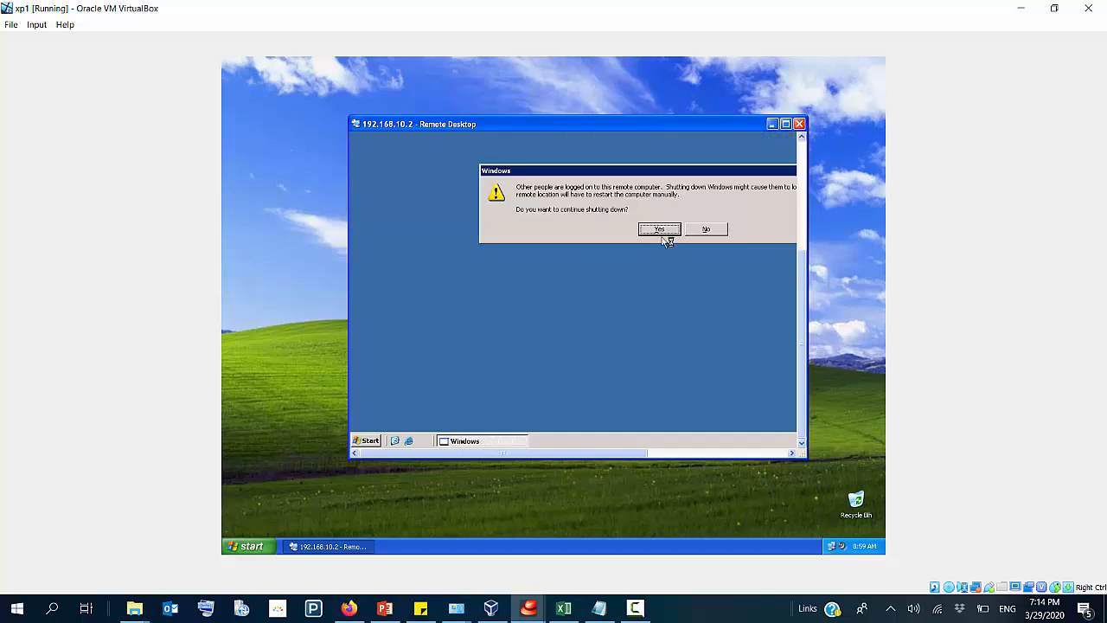
{"action": "left_click", "coordinate": [659, 229]}
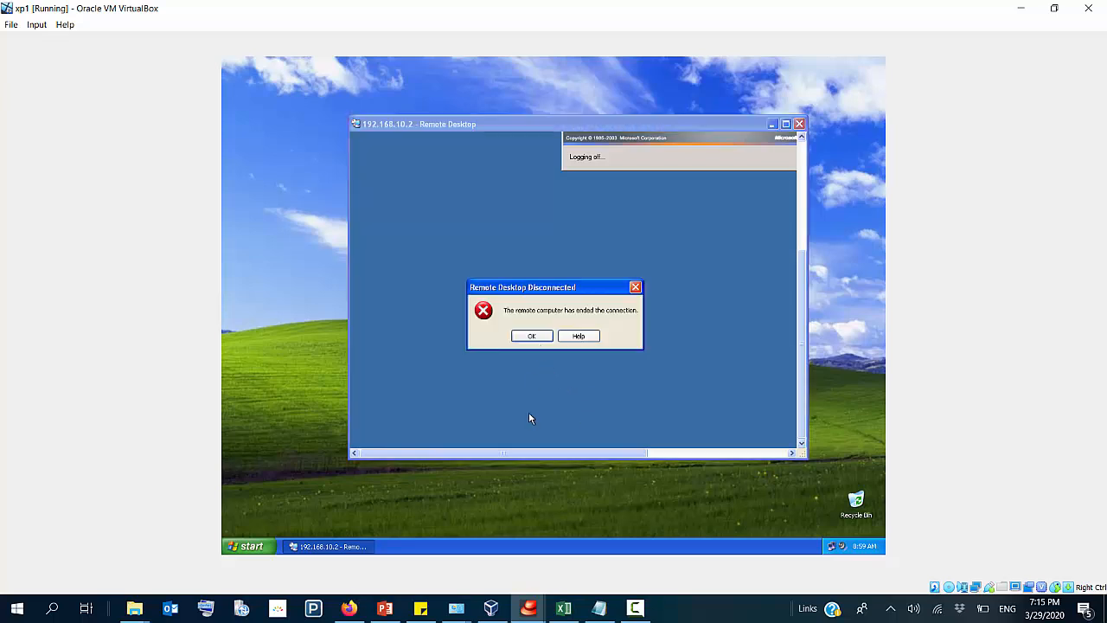
Step: Check the shutdown on the server virtual machine and return to the xp1 client
{"action": "left_click", "coordinate": [492, 610]}
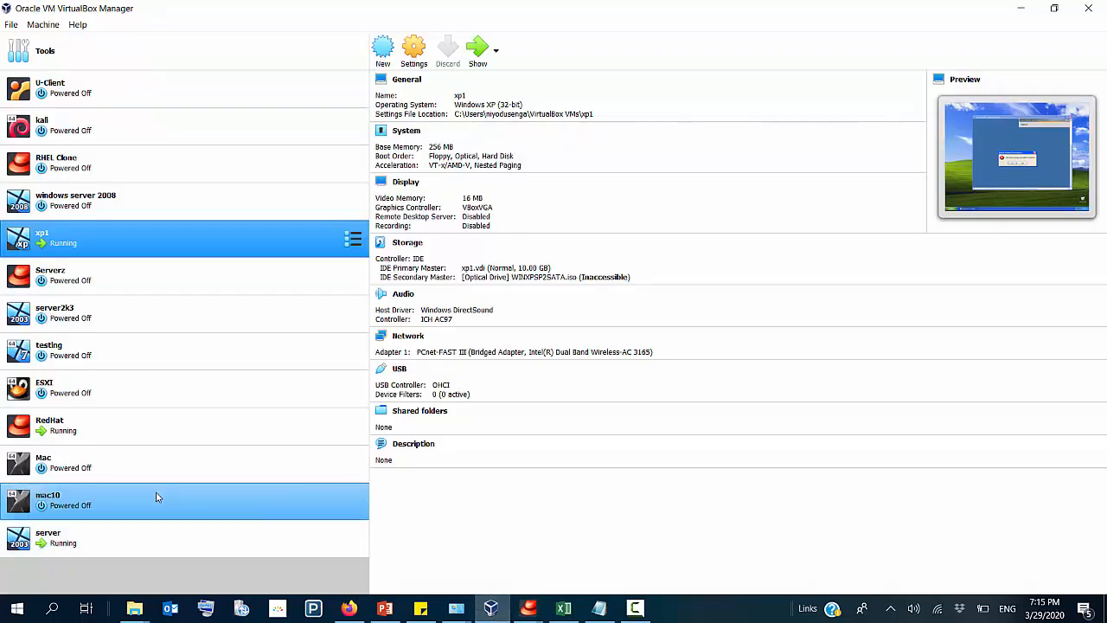
{"action": "double_click", "coordinate": [142, 530]}
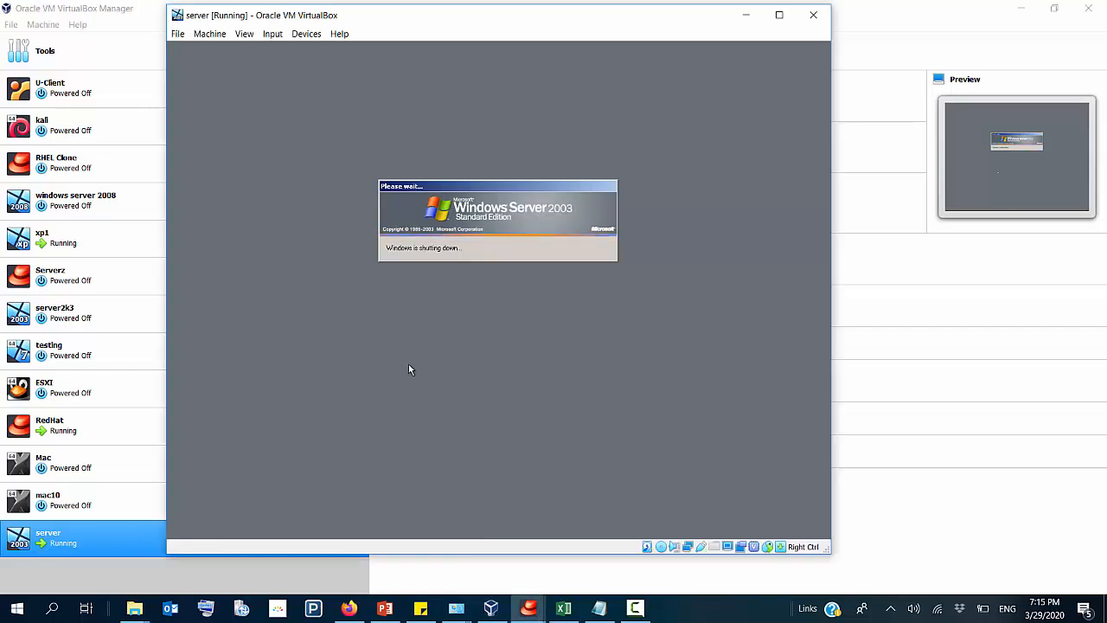
{"action": "left_click", "coordinate": [492, 610]}
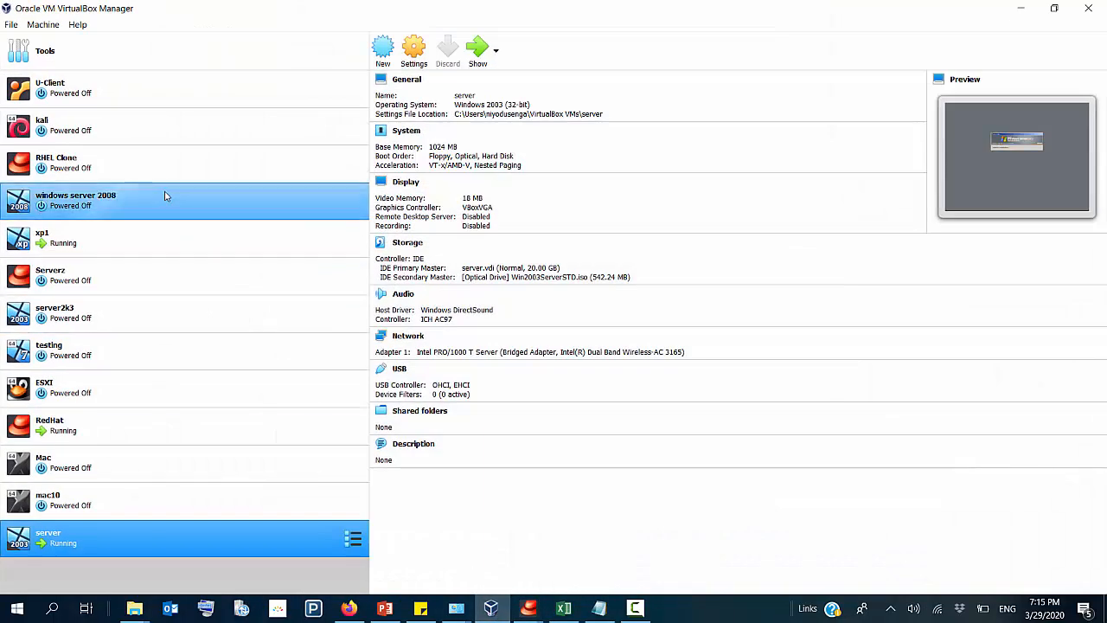
{"action": "left_click", "coordinate": [165, 225]}
{"action": "double_click", "coordinate": [204, 235]}
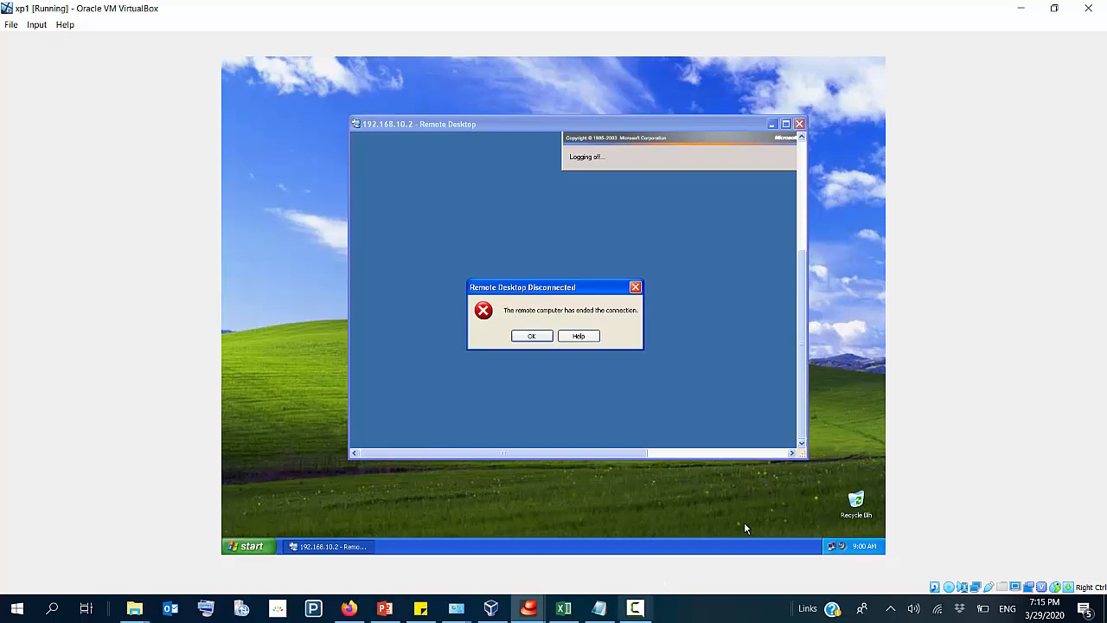
{"action": "left_click", "coordinate": [638, 609]}
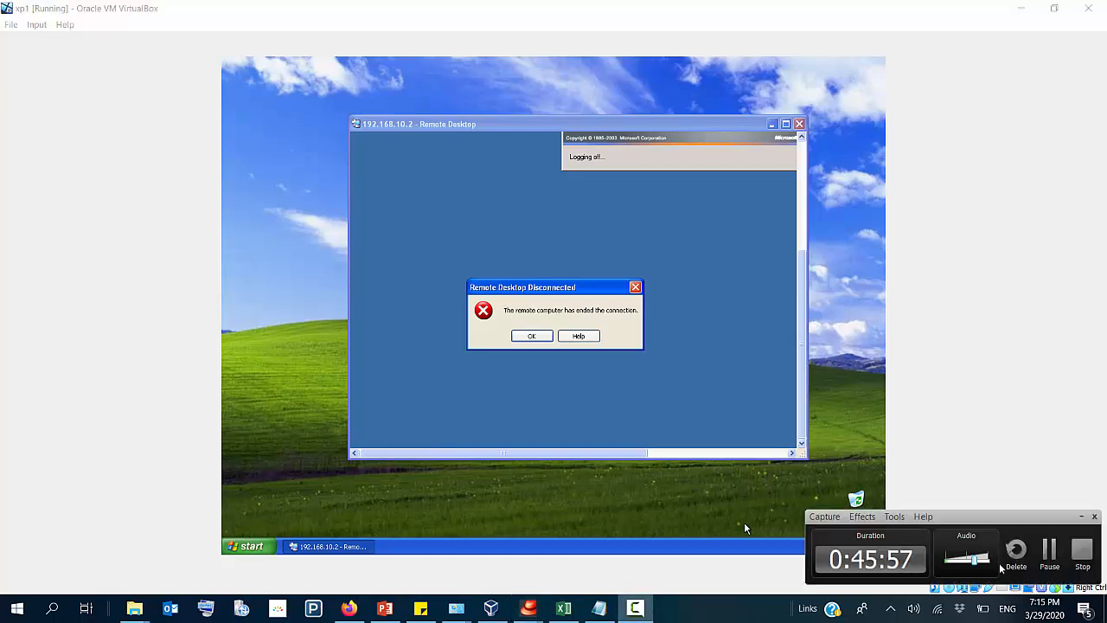